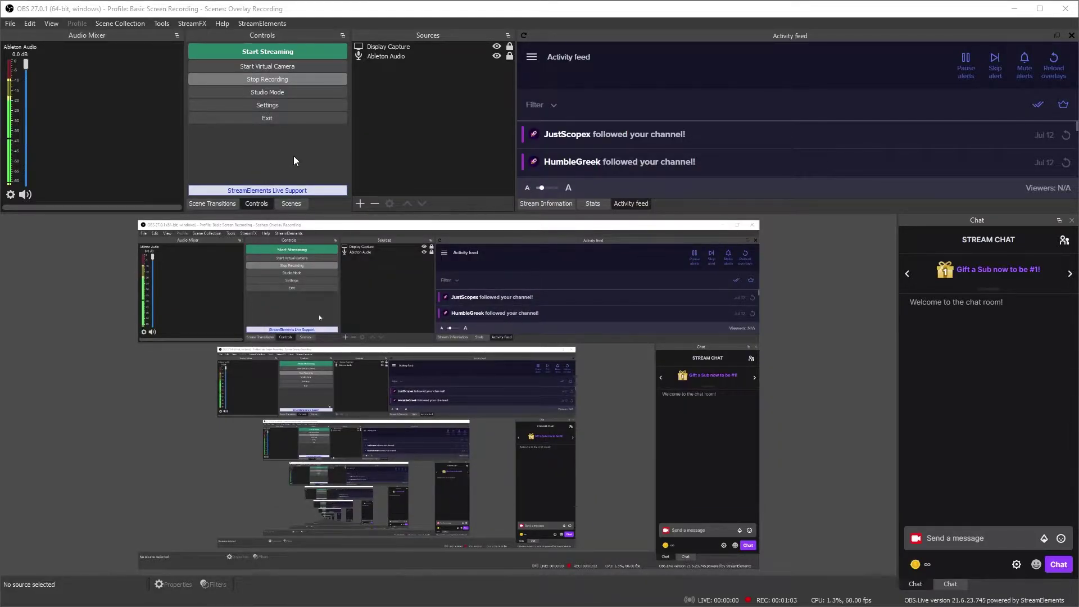
left_click(293, 204)
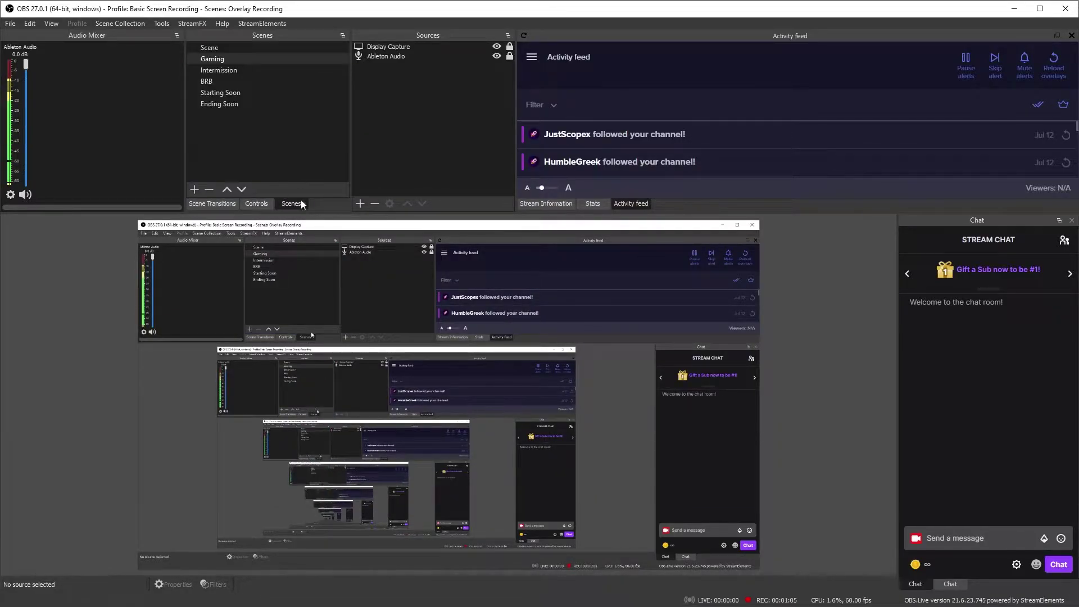
left_click(195, 189)
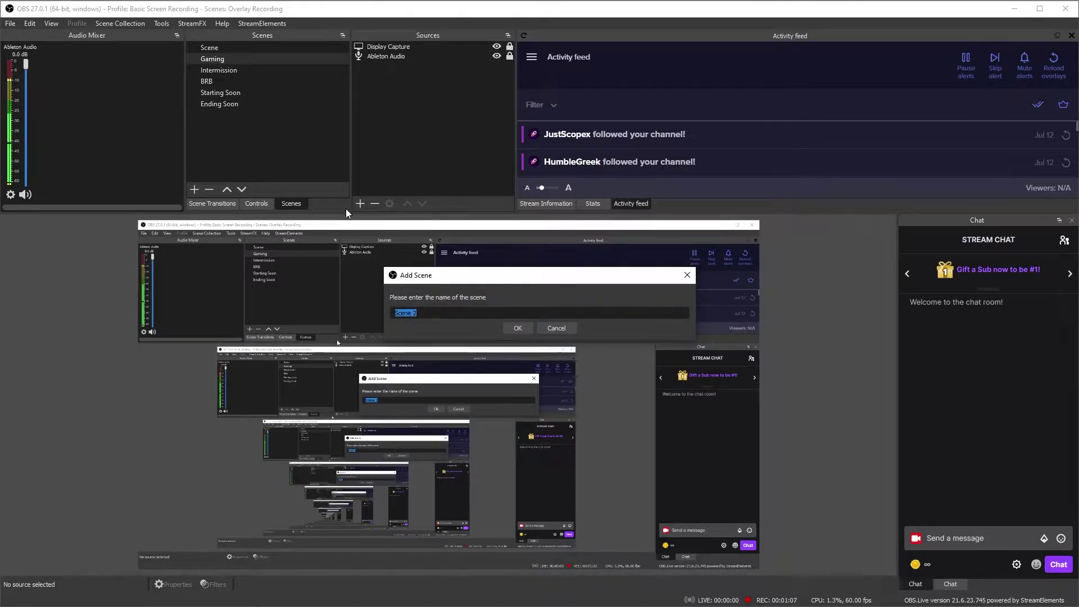
type("Gaming")
key("ctrl+a")
key("BackSpace")
type("Valorant Gaming")
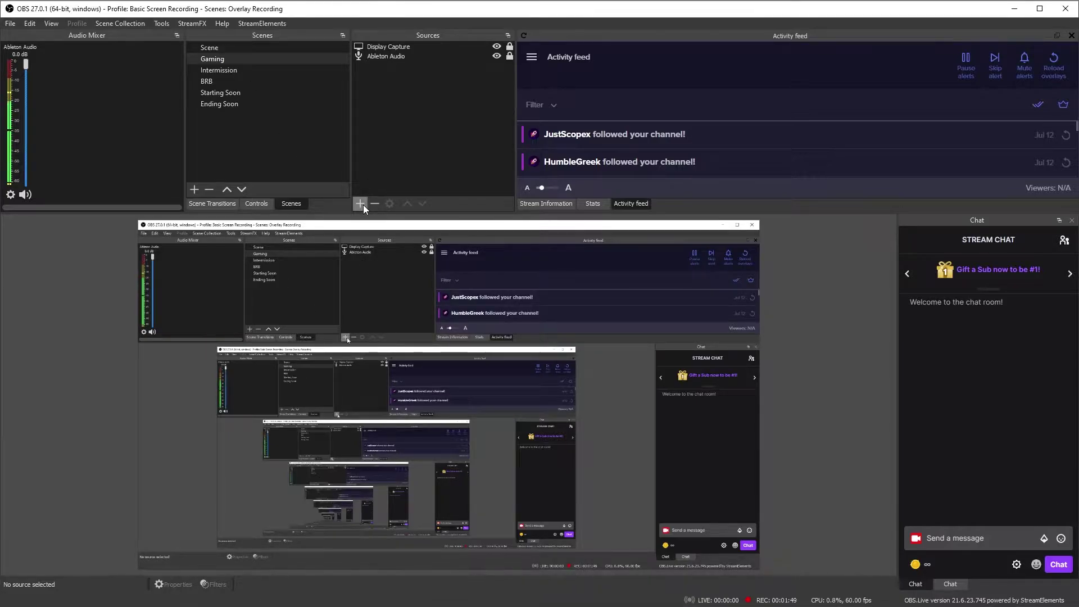
Add a browser source named "(SE) [Val] Gaming Alerts" with default settings to the Gaming scene, and hide and lock it
left_click(361, 203)
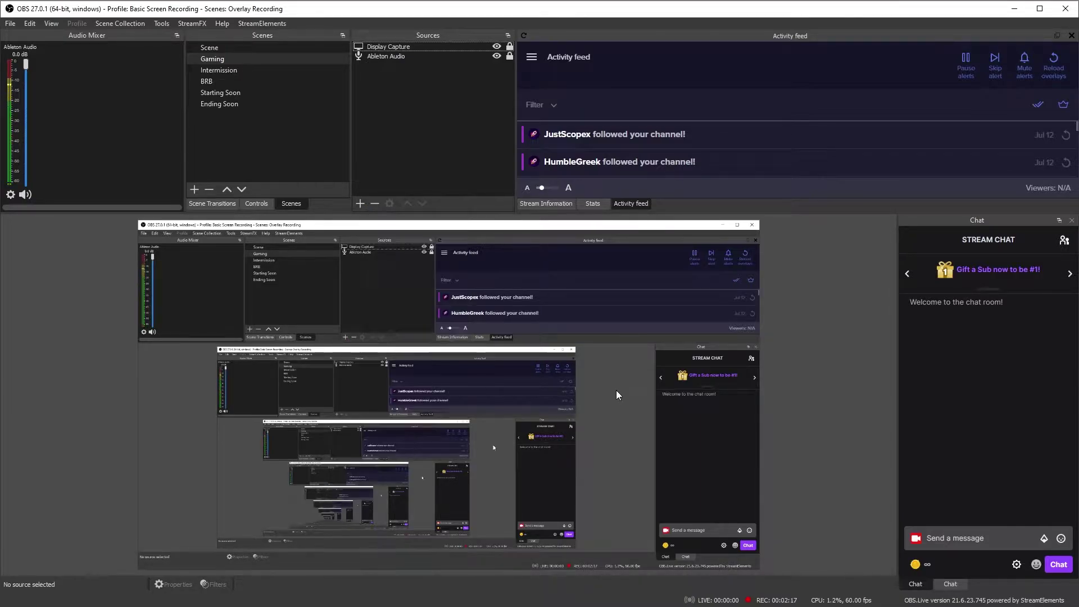
left_click(361, 204)
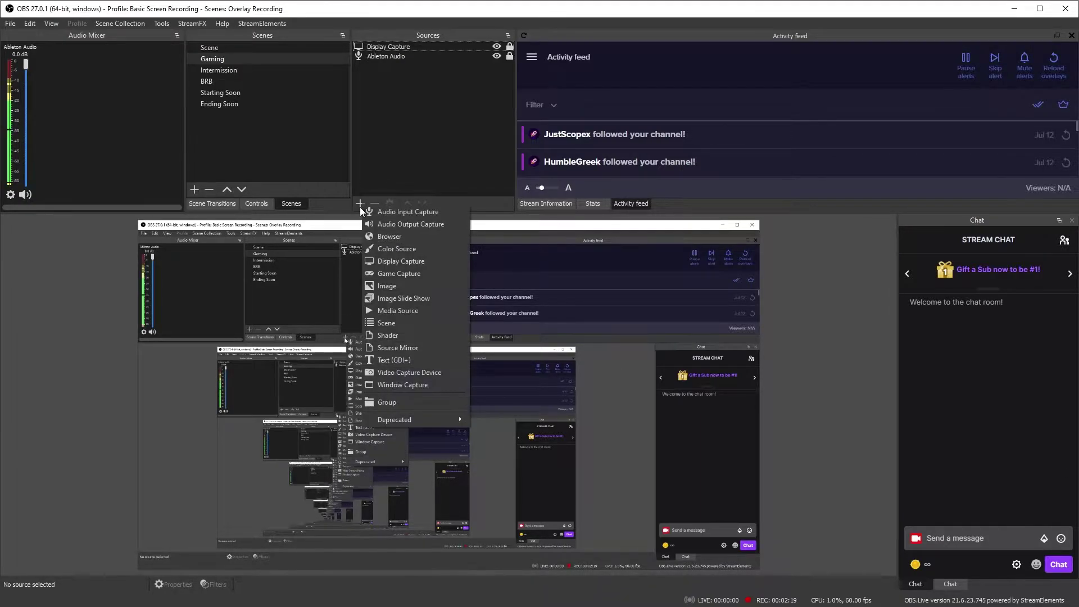
left_click(391, 237)
type("(SE")
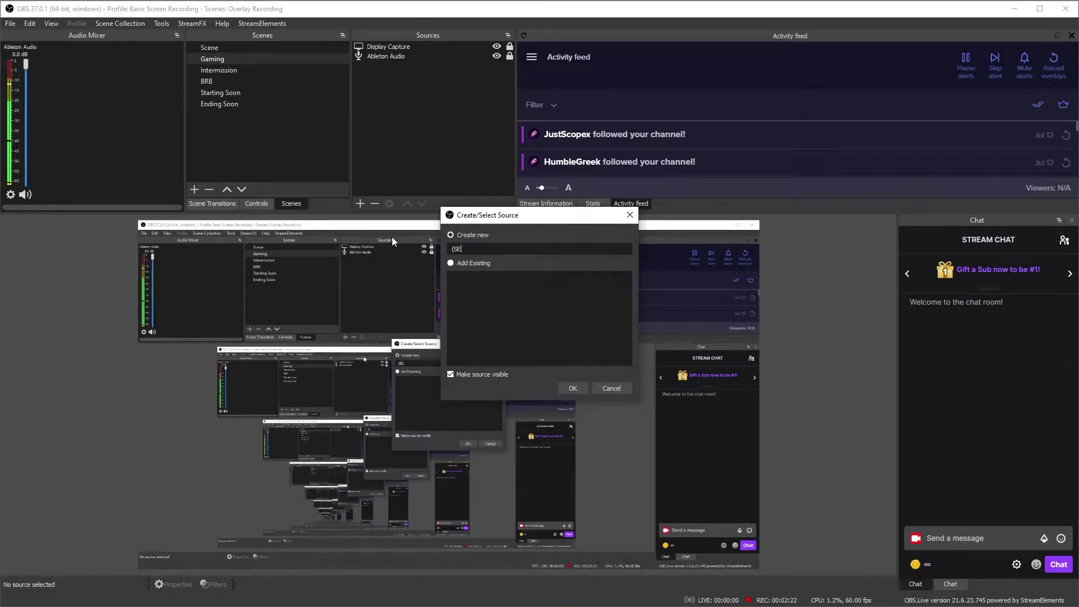
type(") [Val] Gaming Alerts")
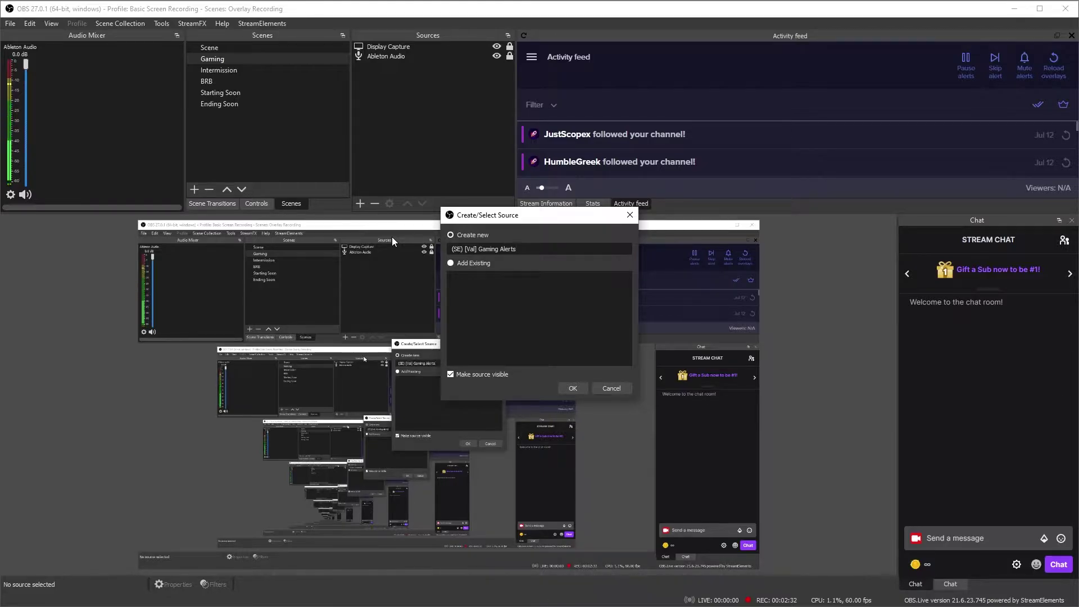
key("Return")
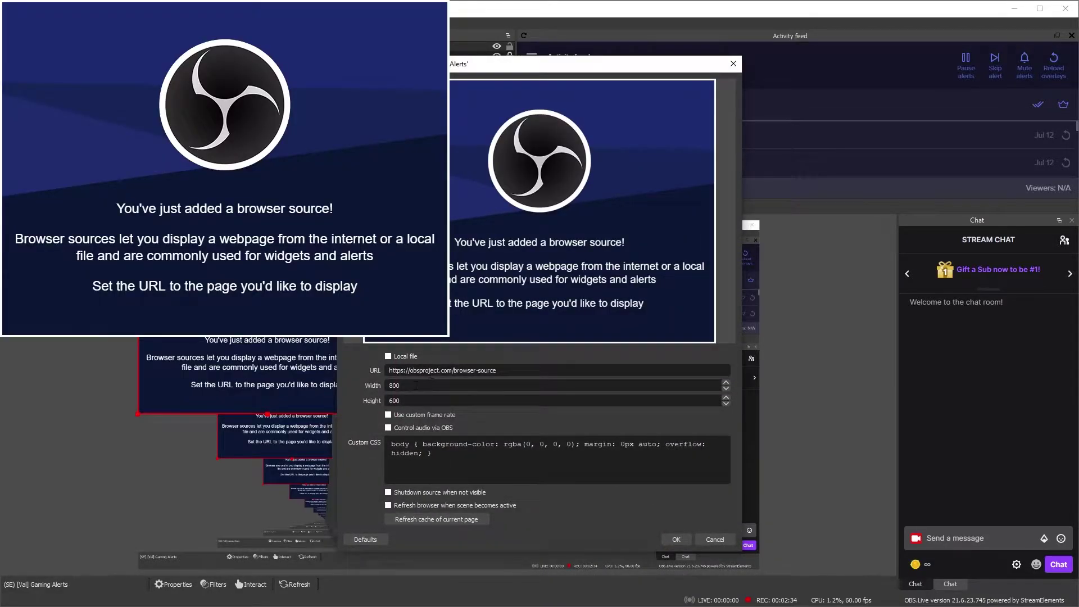
left_click(680, 541)
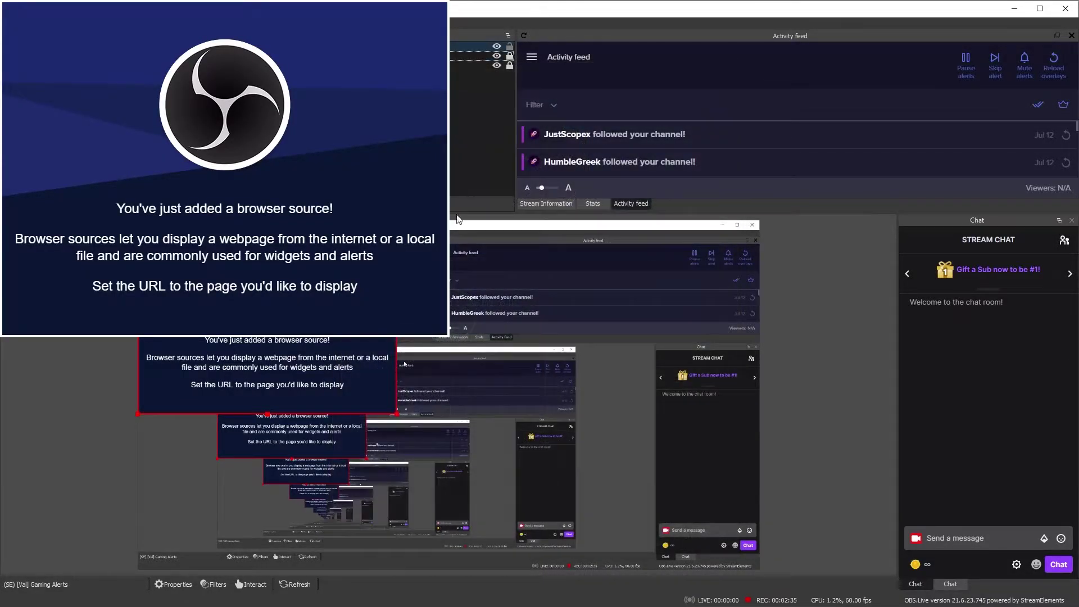
left_click(497, 48)
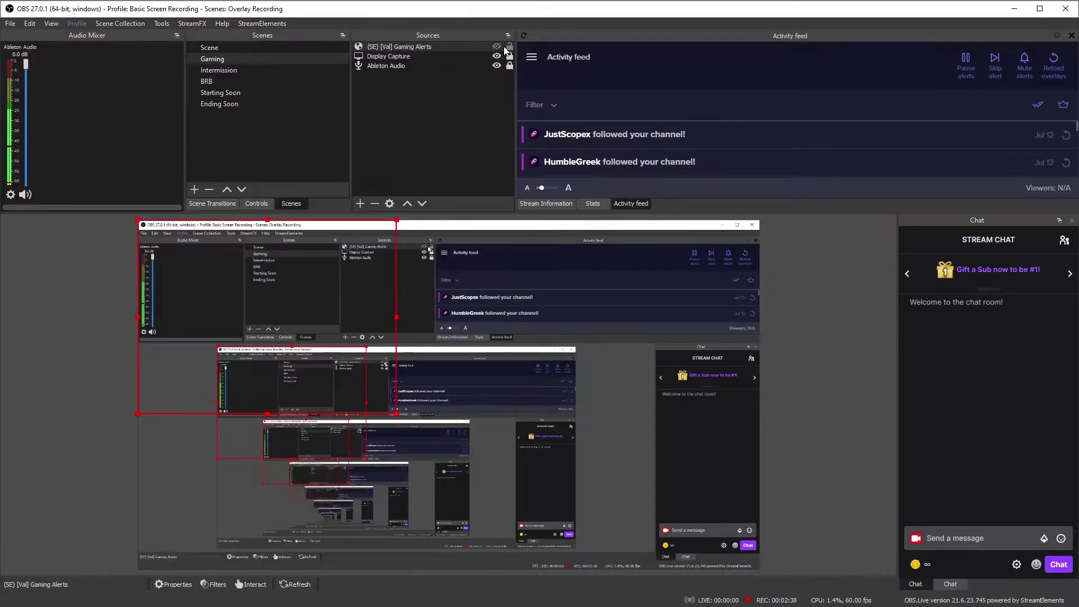
left_click(466, 86)
Add a media source named "[Val] Gaming Overlay (Animation)" to the Gaming scene
left_click(365, 207)
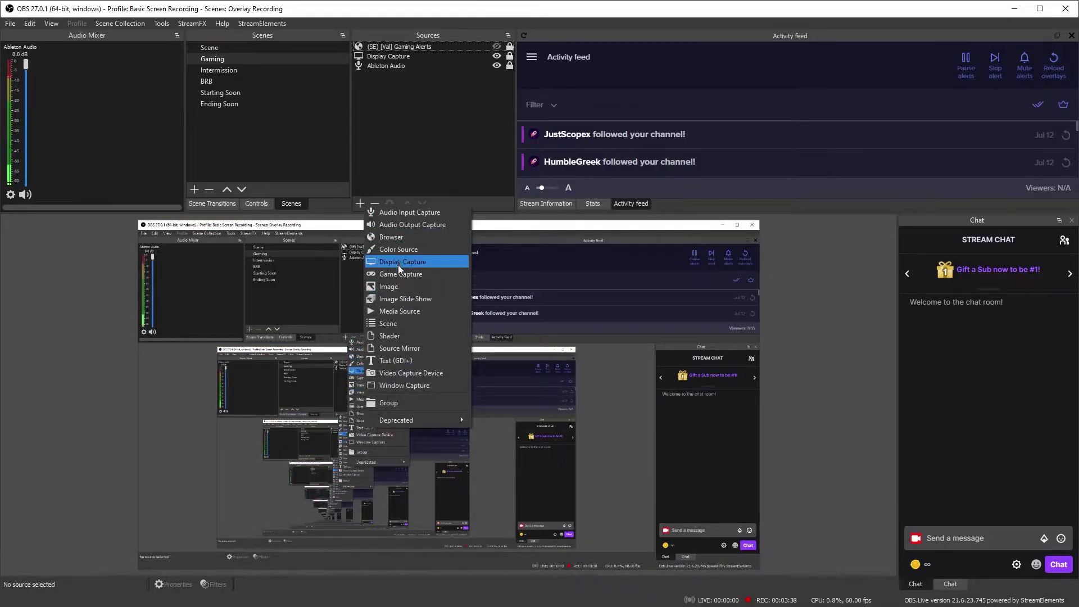
left_click(399, 311)
type("[Val")
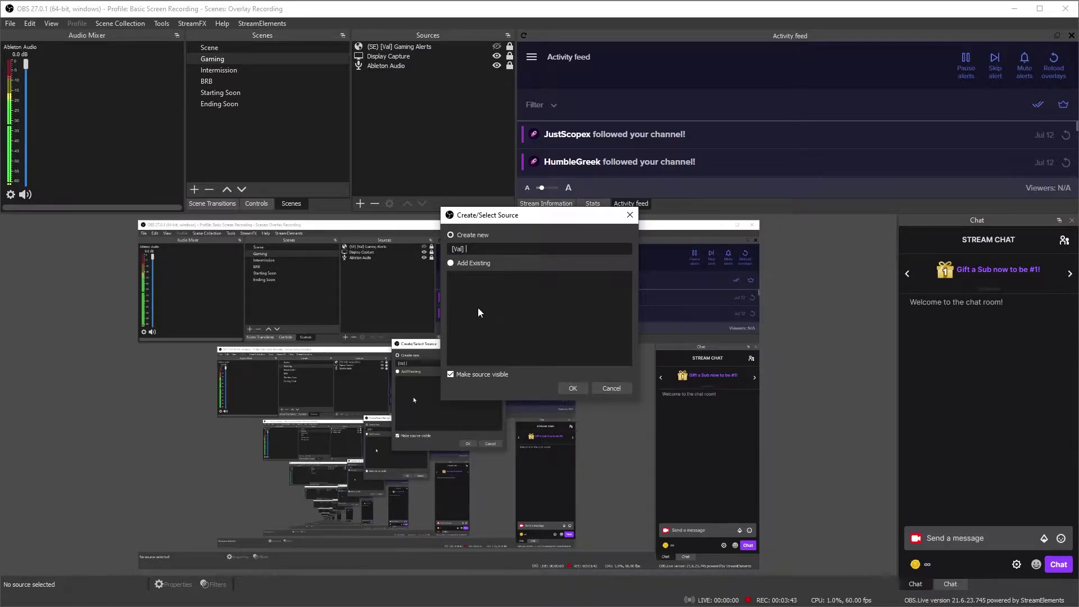
type("] Gaming Overlay (Animation)")
key("Return")
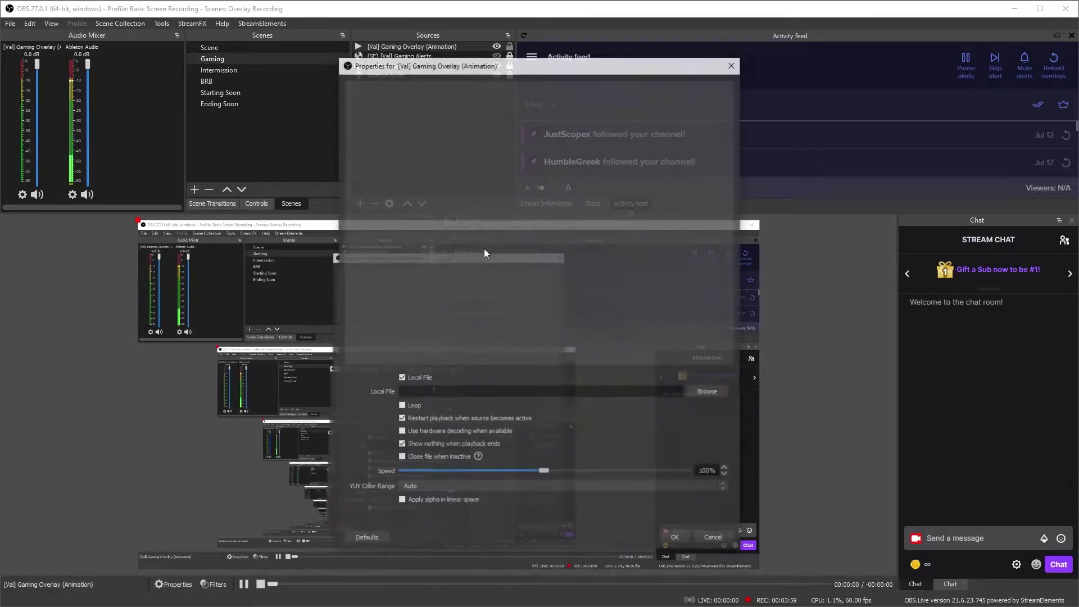
Set the media source's local file to "[4x3] Valorant Overlay" from the Valorant Overlay Files' Gameplay folder and enable Loop
left_click(703, 393)
left_click(623, 101)
double_click(787, 167)
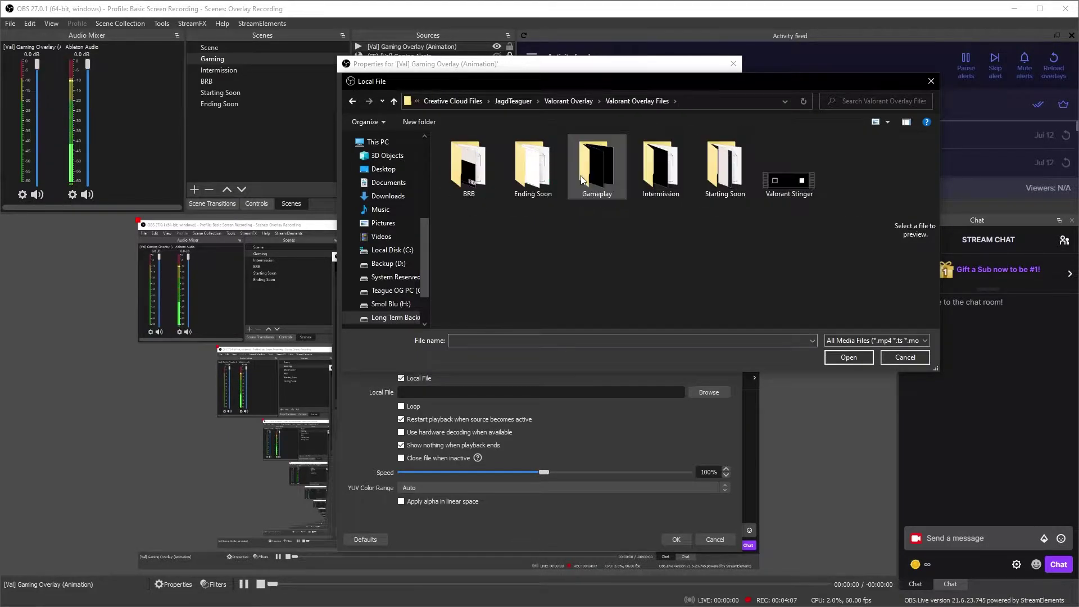
double_click(601, 178)
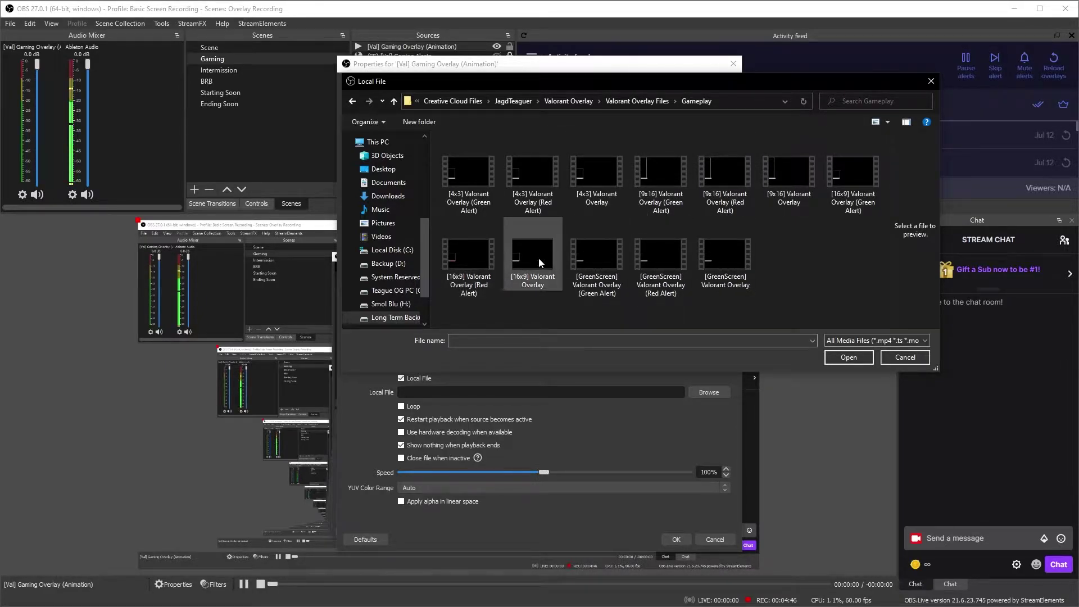
left_click(600, 178)
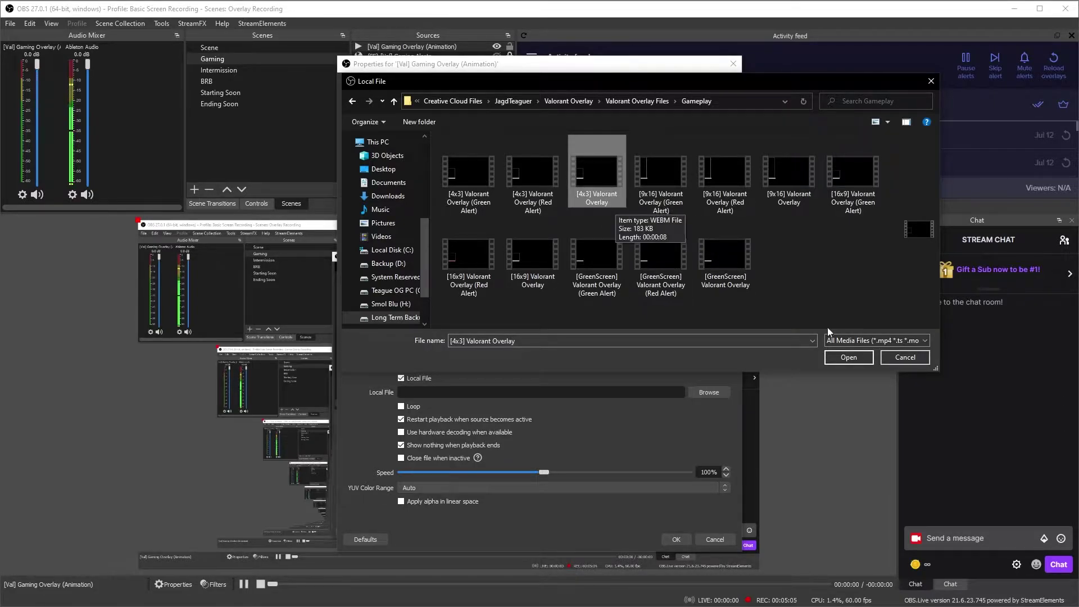
left_click(849, 357)
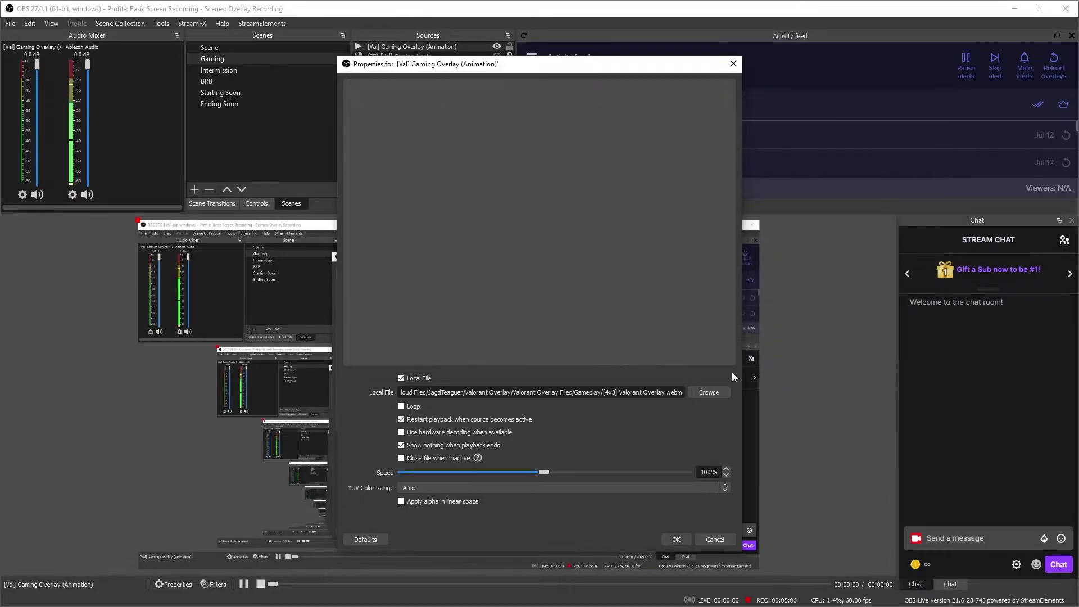
left_click(403, 407)
left_click(676, 539)
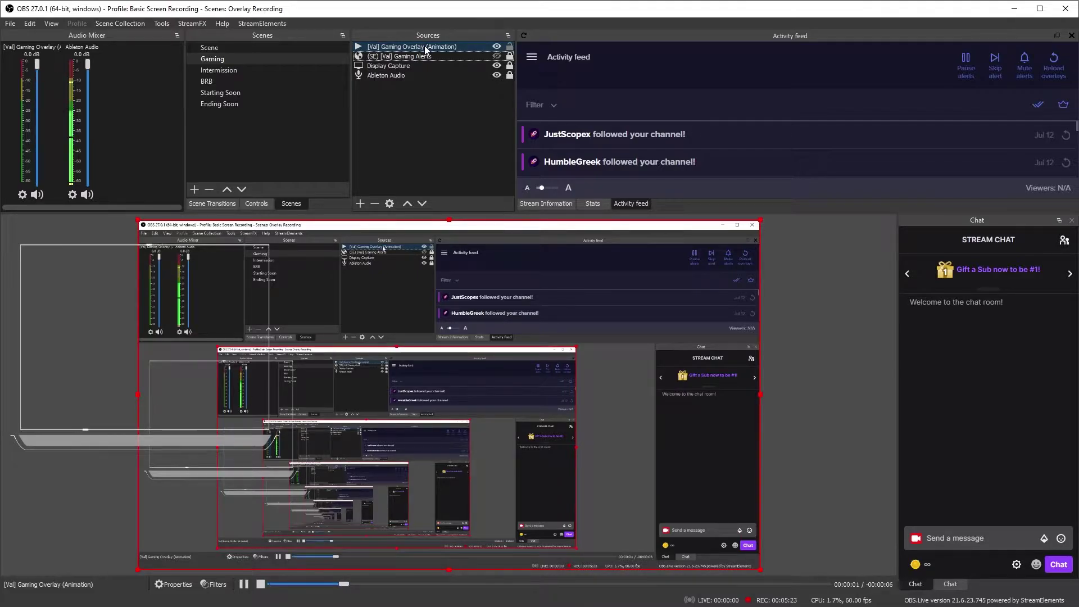
Reorder the gaming overlay animation source directly below "(SE) [Val] Gaming Alerts" and lock it
left_click_drag(427, 49, 425, 62)
left_click(509, 56)
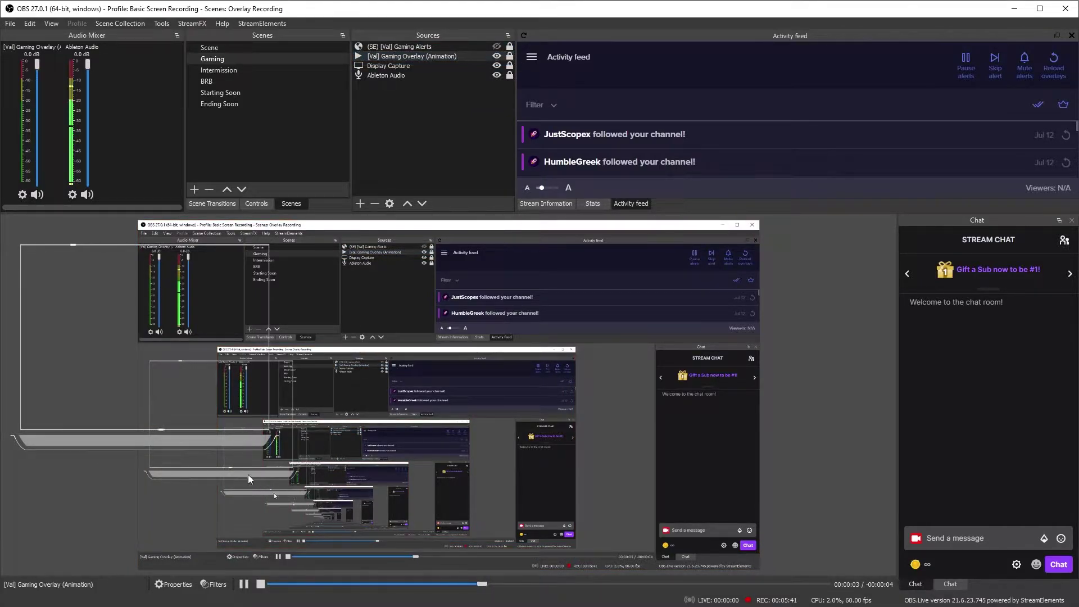
Add a video capture device source named "Logitech Brio" to the Gaming scene
left_click(359, 203)
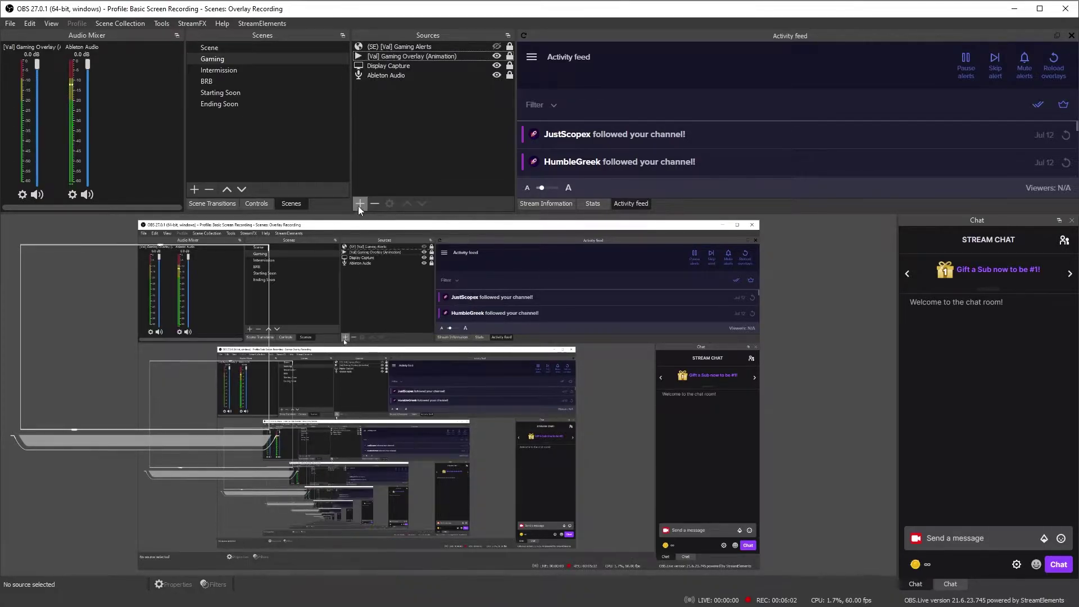
left_click(360, 203)
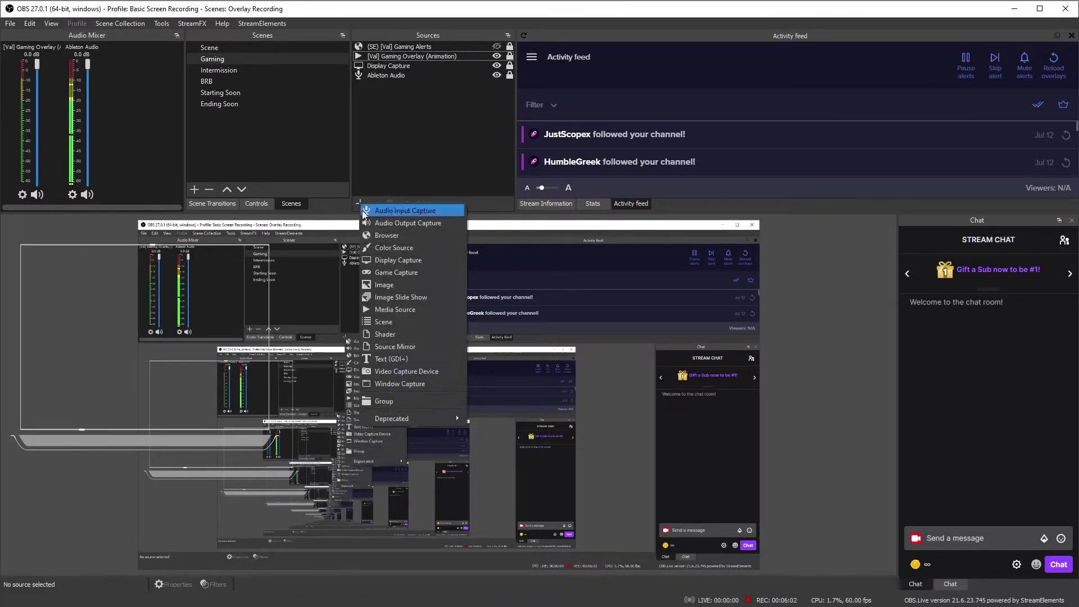
left_click(402, 373)
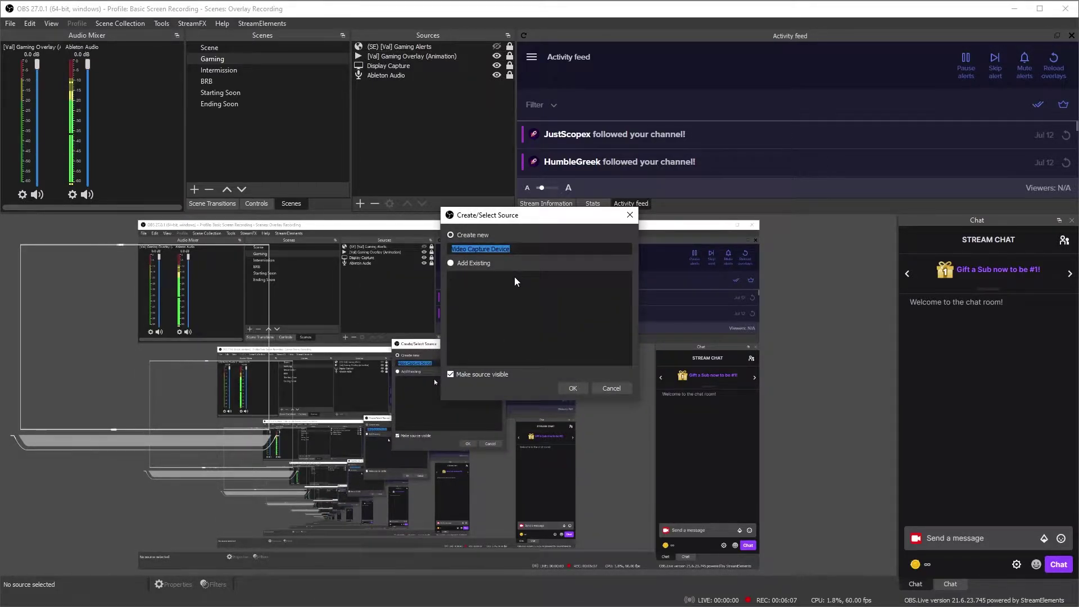
type("Logitech Brio")
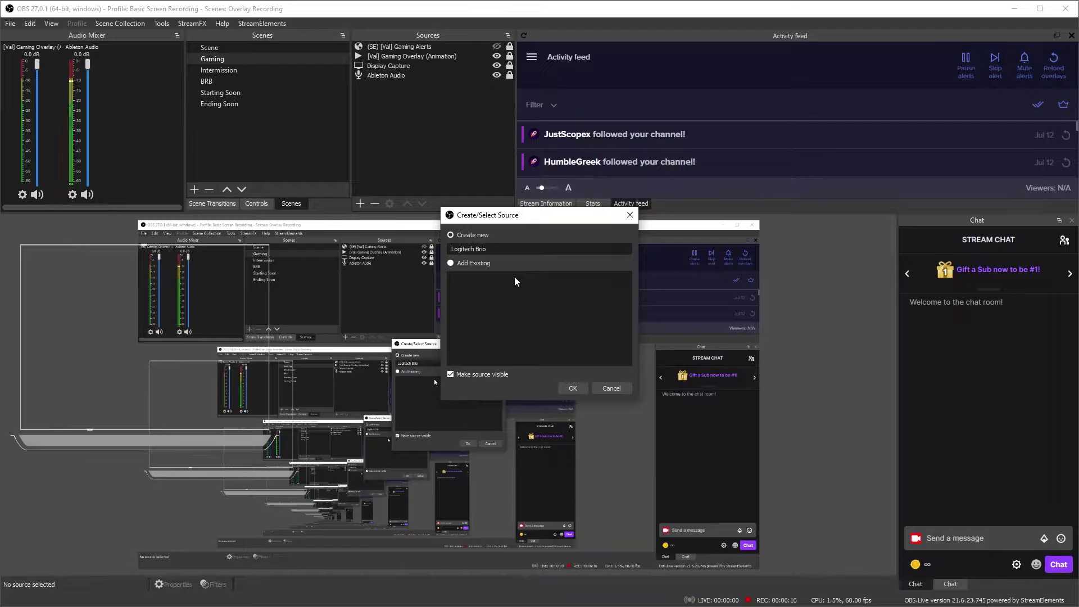
key("Return")
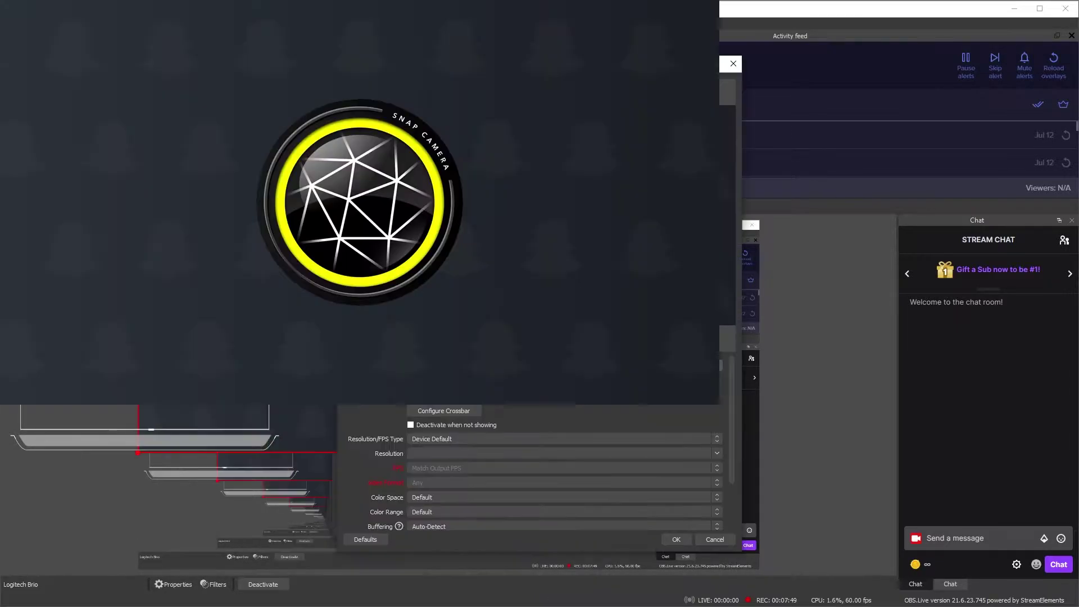
Configure the capture source to use the Logitech BRIO device with a Custom resolution type at 1920x1080
left_click(564, 365)
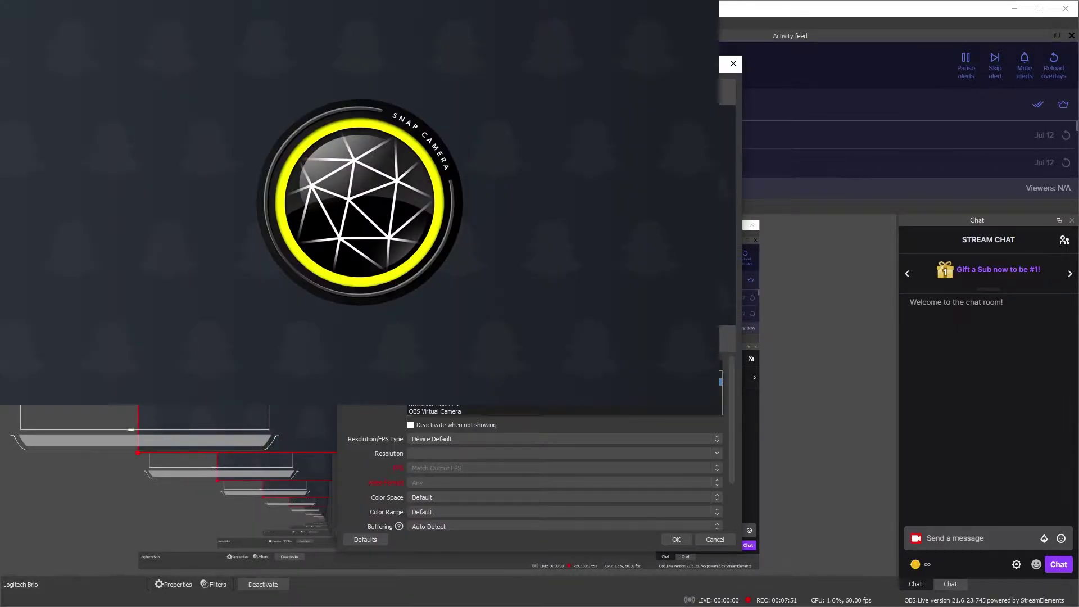
left_click(439, 382)
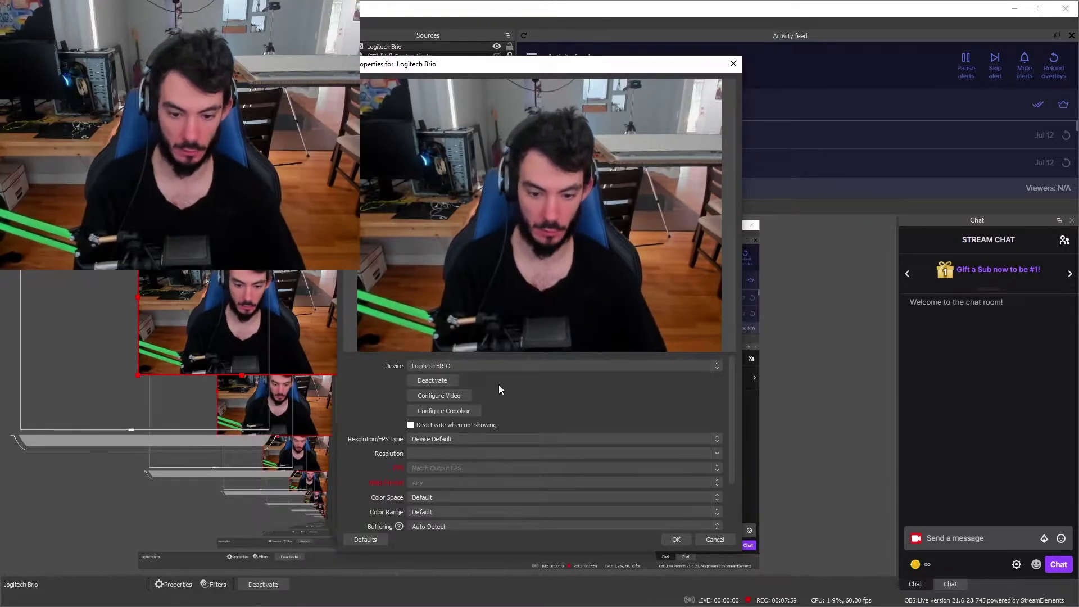
left_click(461, 443)
left_click(449, 454)
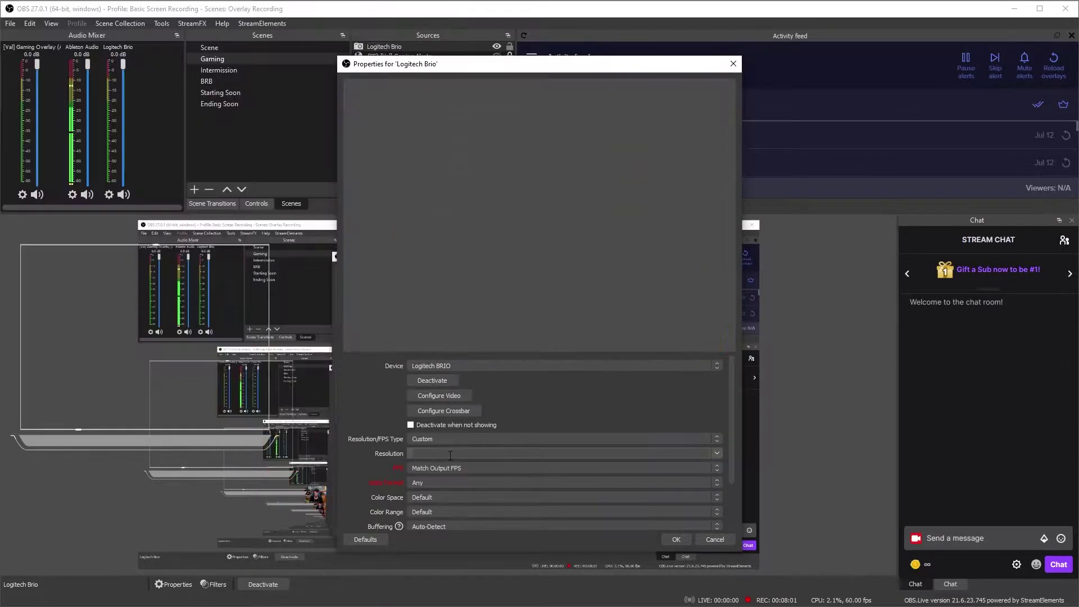
left_click(724, 452)
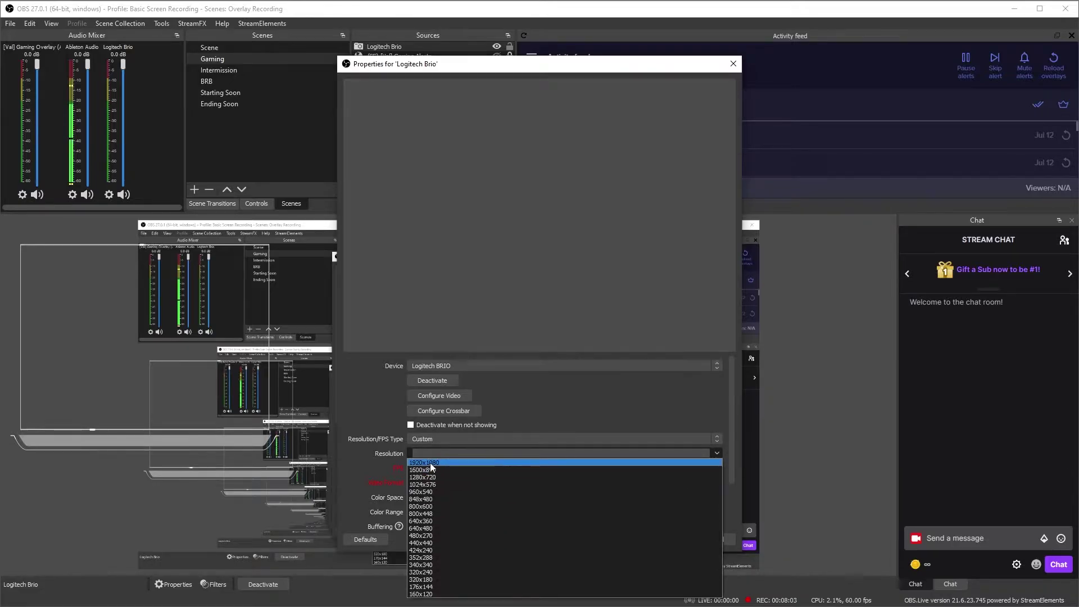
left_click(430, 463)
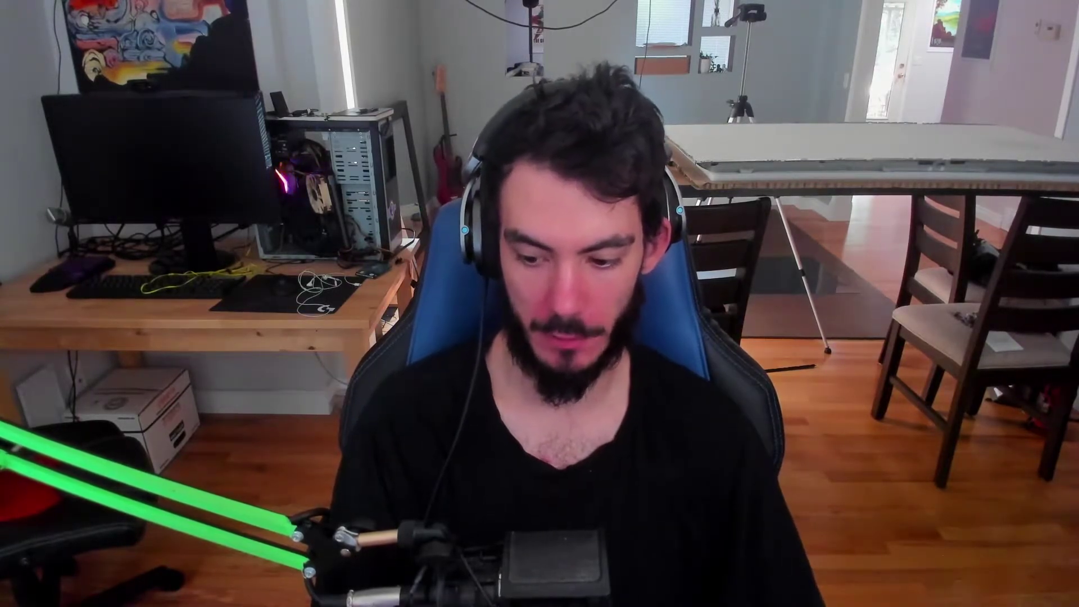
Scale the webcam feed down to the height of the overlay's camera frame and shift it to centre the person
left_click_drag(304, 569, 303, 333)
left_click_drag(304, 330, 335, 469)
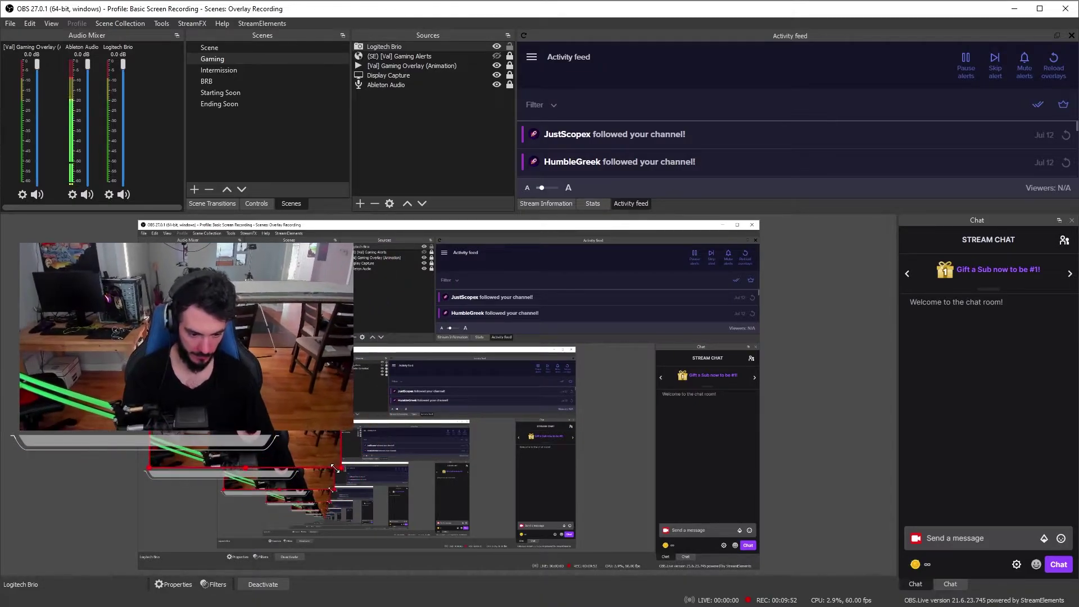
left_click_drag(288, 436, 259, 435)
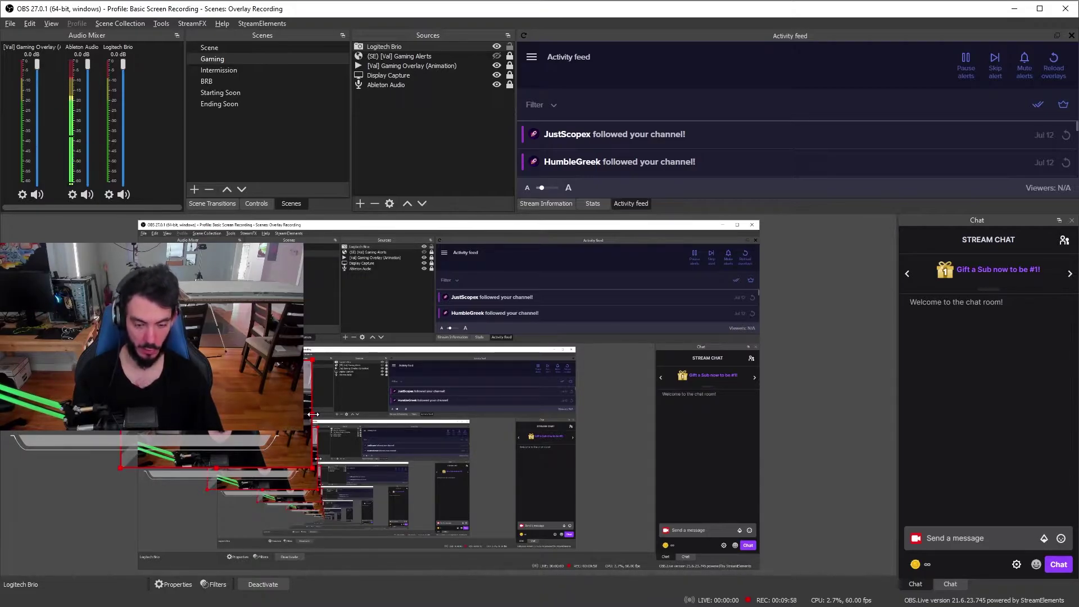
Crop both vertical sides of the webcam feed to match the overlay's camera frame
mouse_move(313, 414)
left_mouse_down()
mouse_move(268, 414)
mouse_move(324, 414)
mouse_move(292, 414)
left_mouse_up()
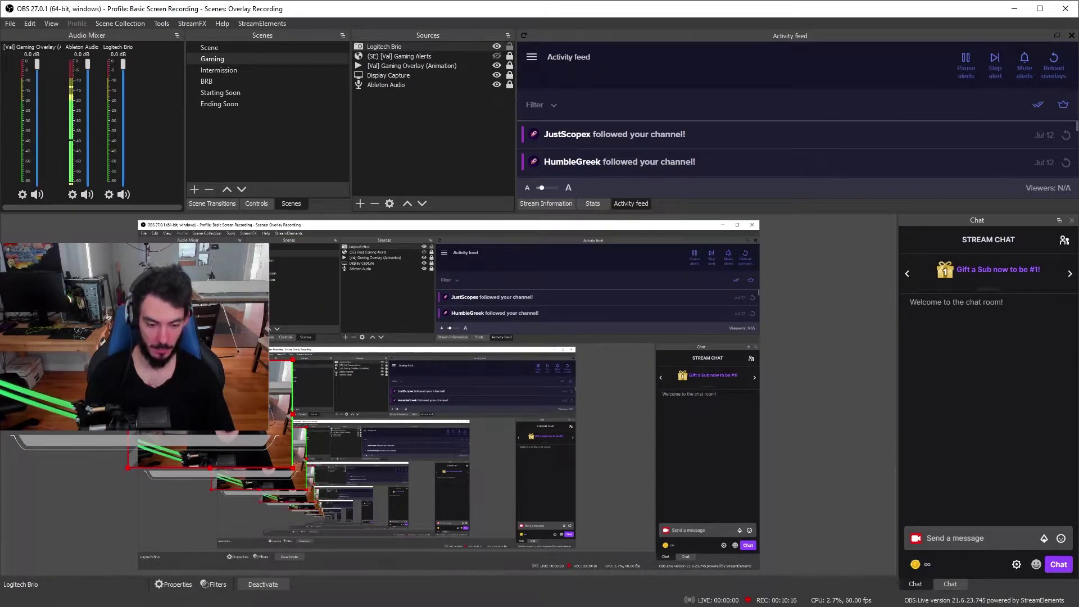
mouse_move(1, 337)
left_mouse_down()
mouse_move(30, 337)
mouse_move(20, 337)
left_mouse_up()
key("Escape")
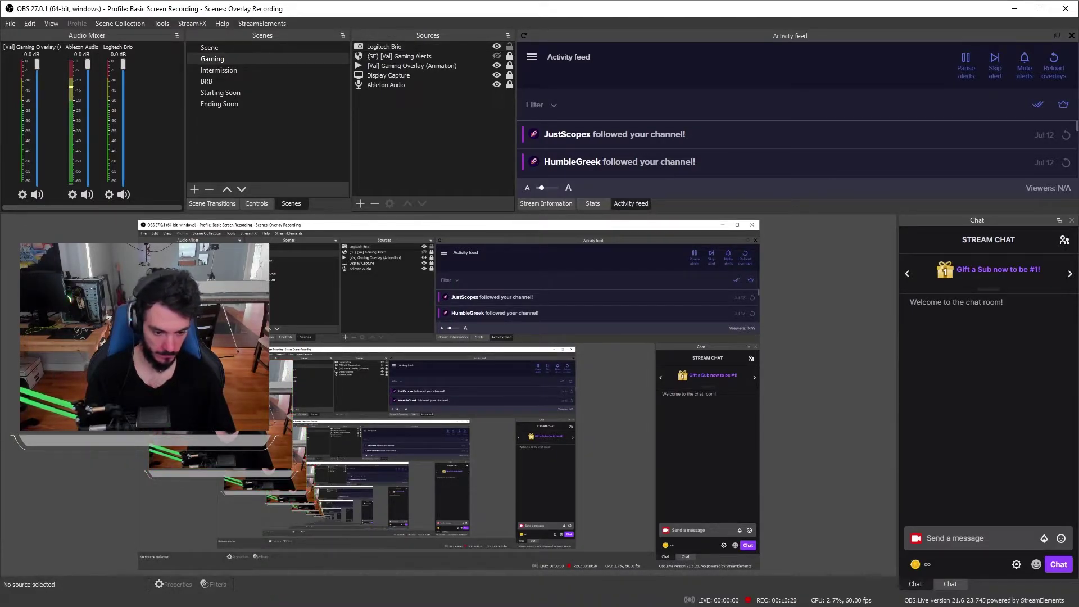
Reorder the Logitech Brio source directly below the gaming overlay animation so the frame sits over the webcam
left_click_drag(390, 46, 392, 69)
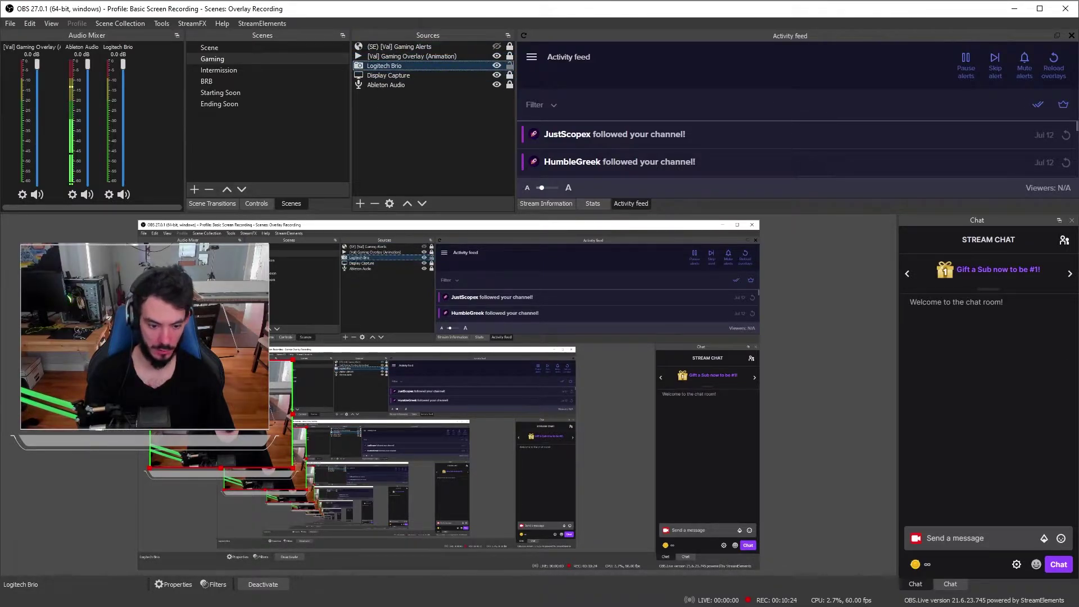
key("Escape")
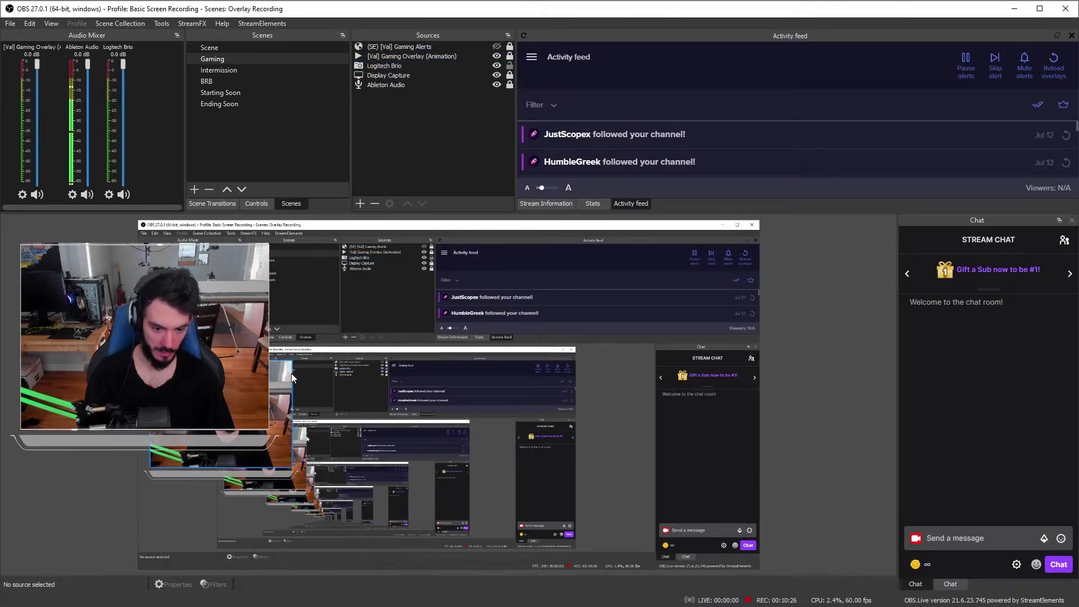
left_click(216, 395)
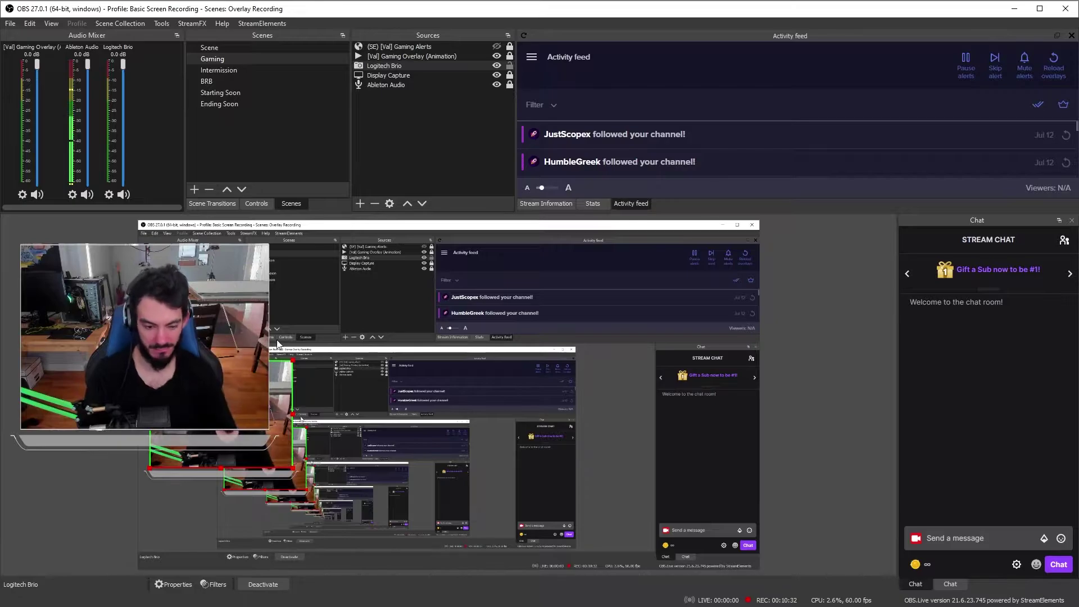
left_click(428, 163)
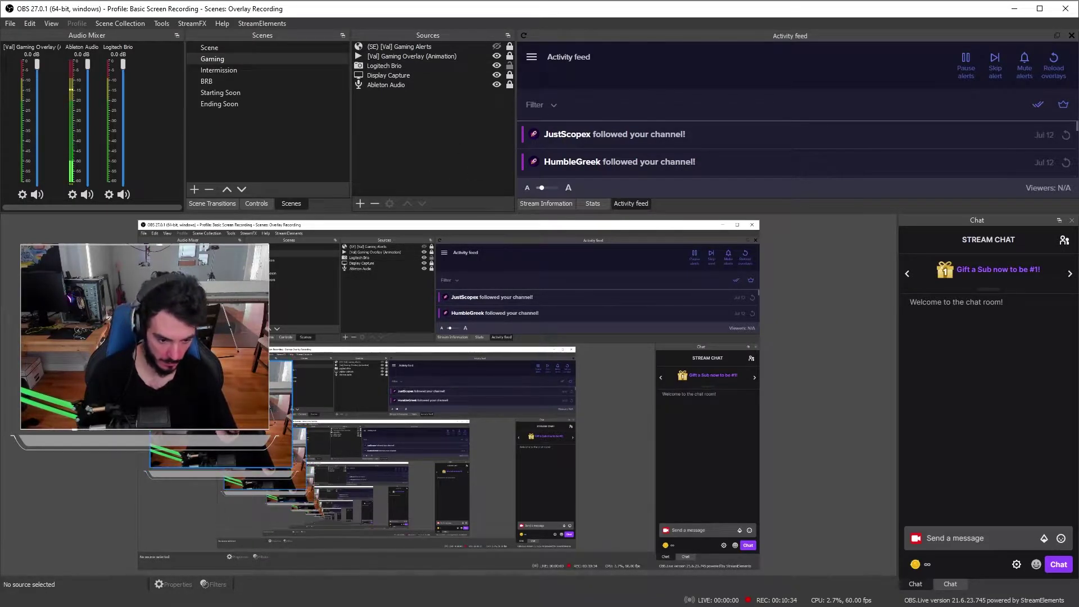
left_click(216, 394)
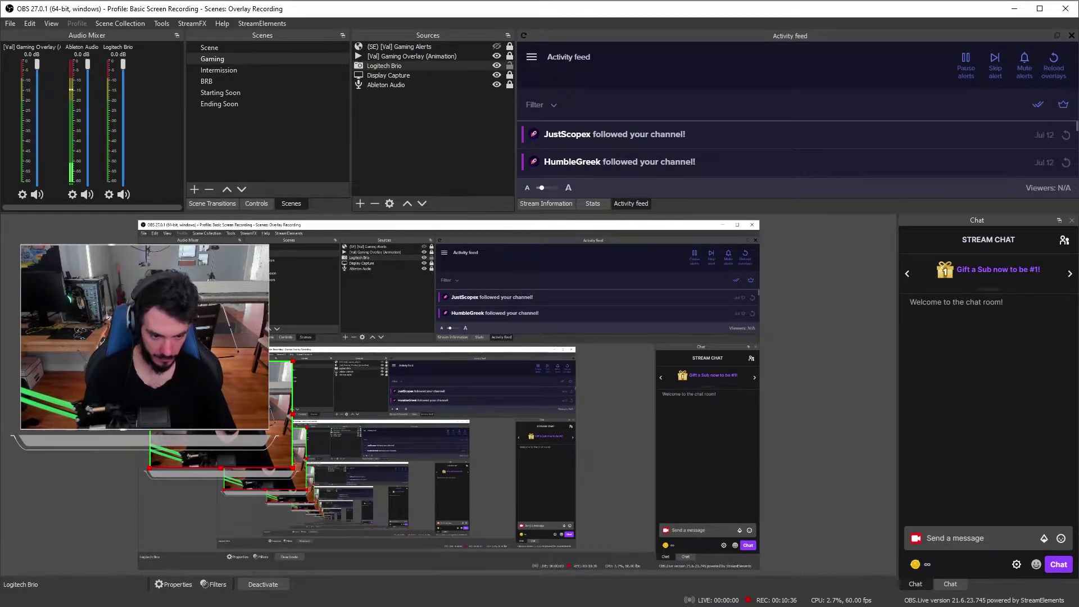
left_click(429, 157)
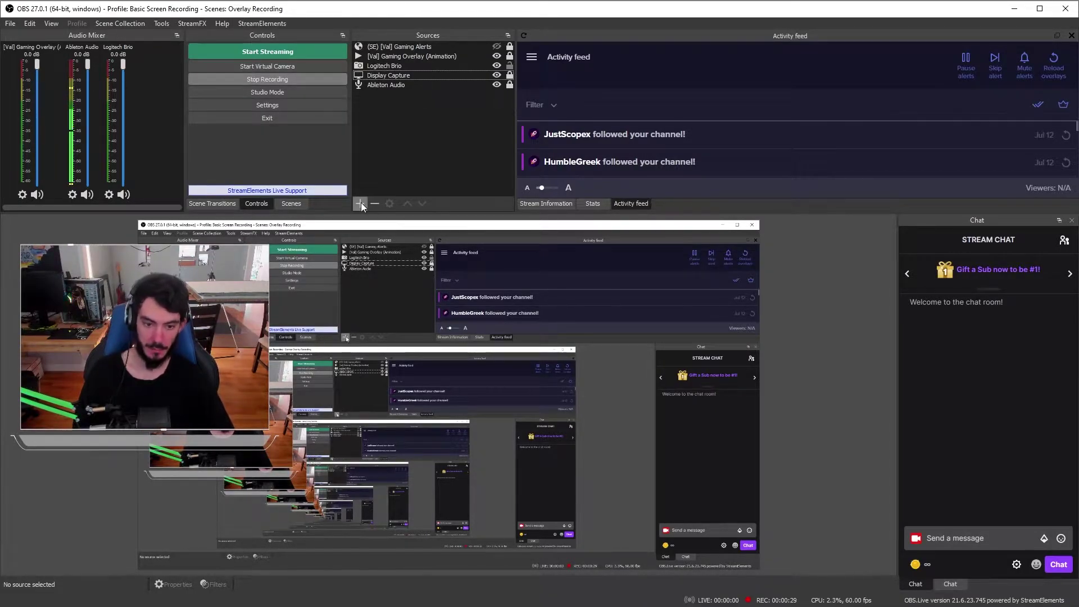
Examine the Display Capture and Ableton Audio sources and the source types available for capturing gameplay and audio
left_click(395, 76)
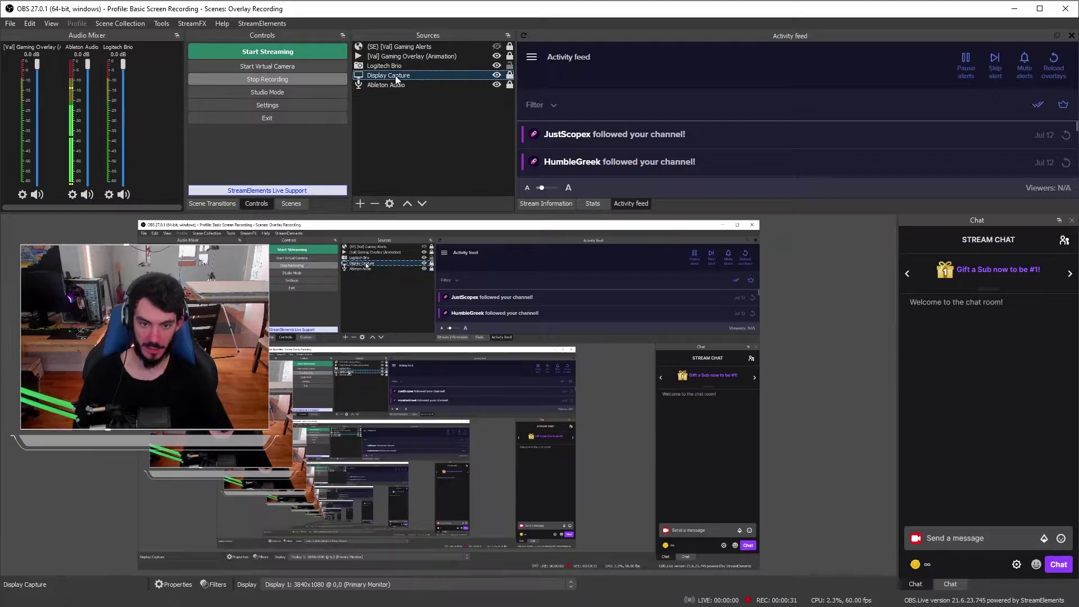
left_click(364, 202)
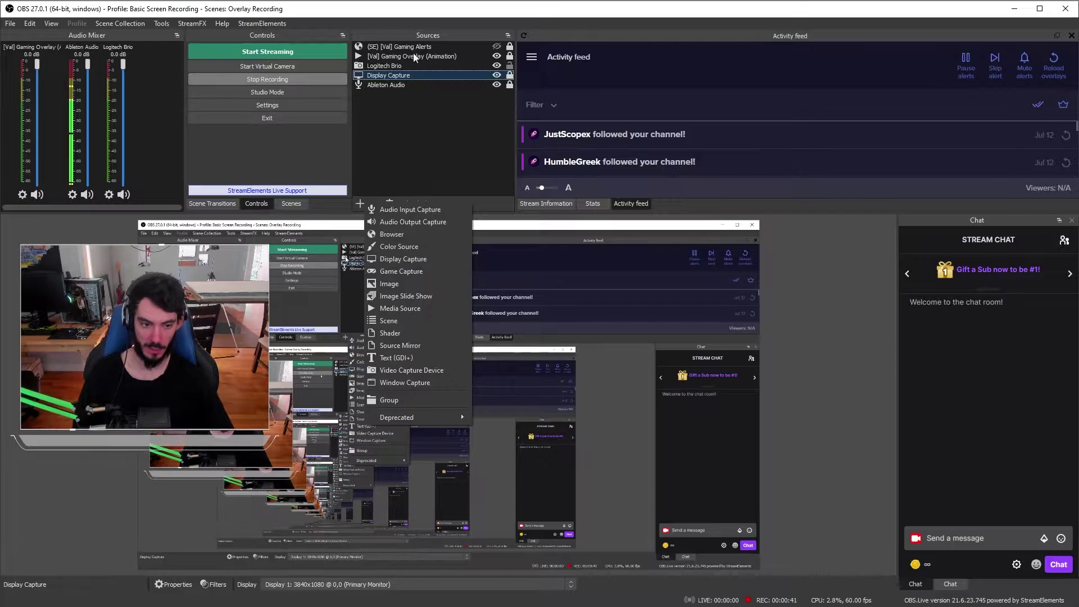
left_click_drag(0, 137, 0, 138)
left_click(358, 201)
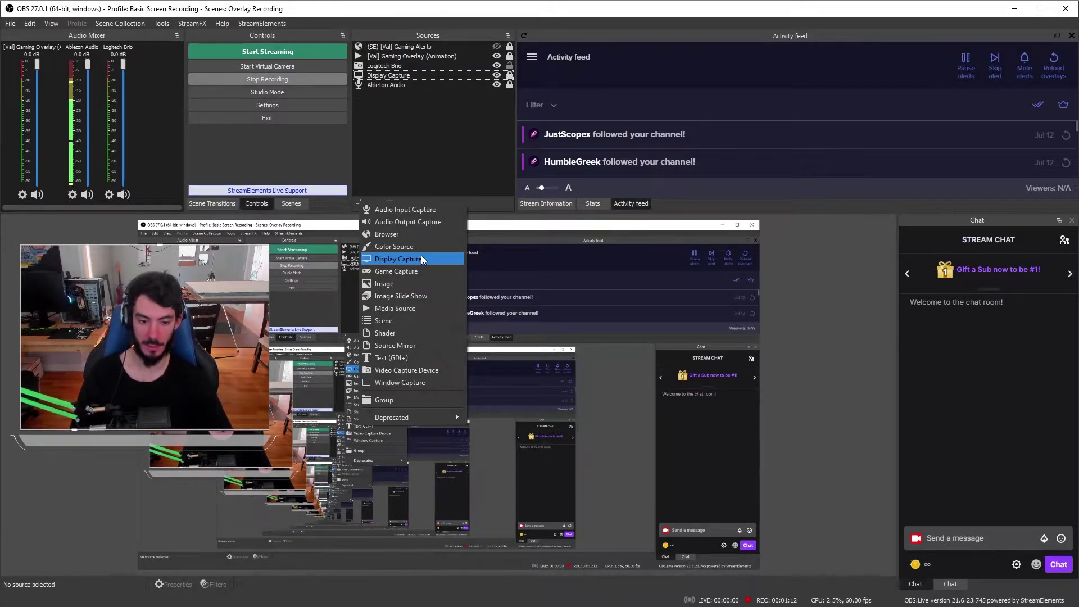
left_click(447, 148)
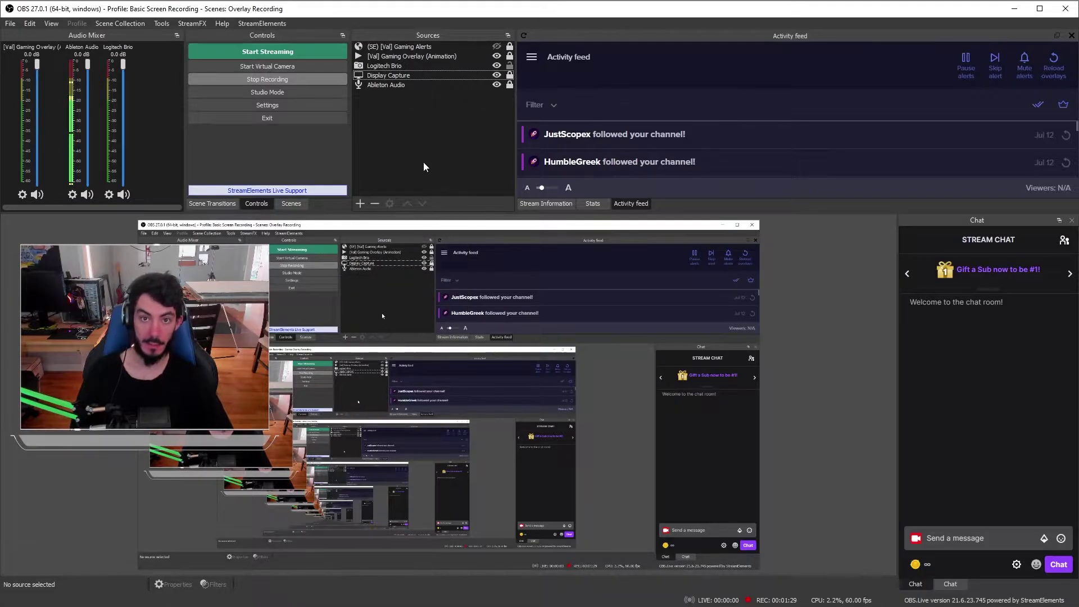
left_click(365, 204)
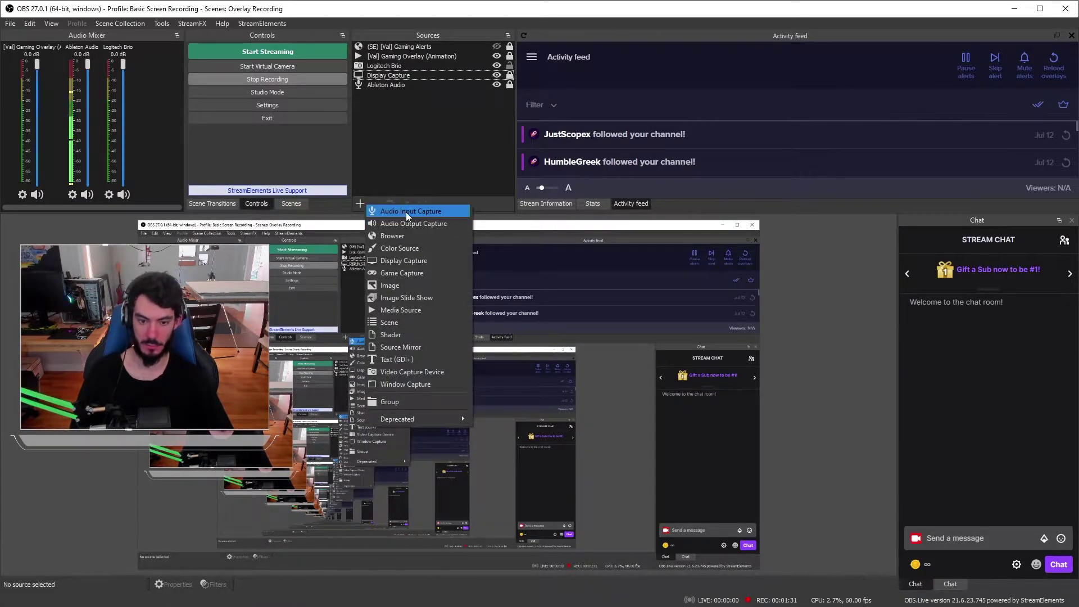
left_click(390, 95)
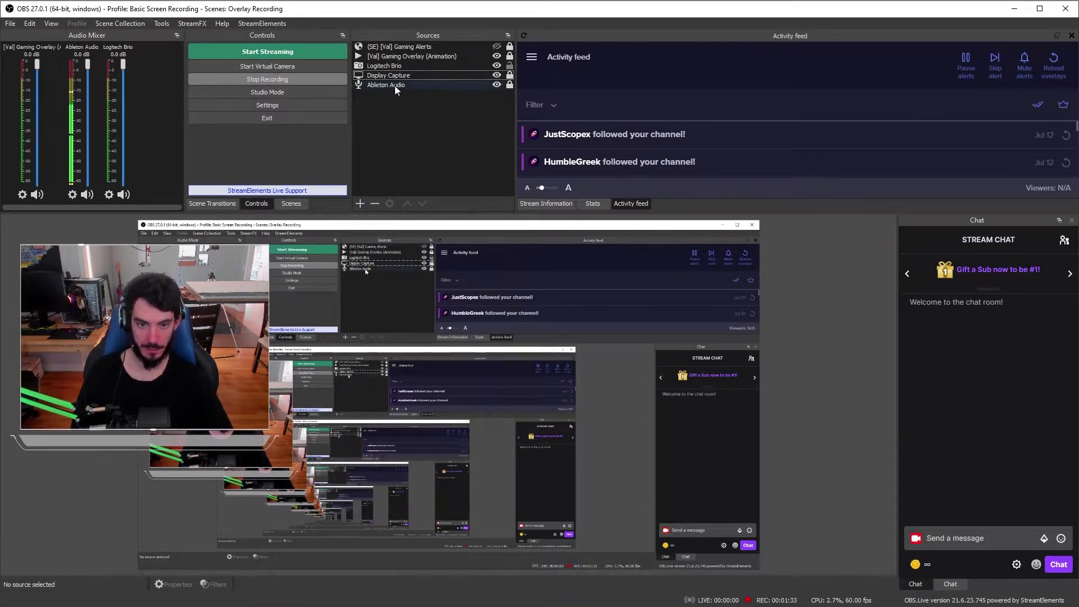
left_click(395, 86)
key("alt+Tab")
left_click_drag(348, 82, 0, 94)
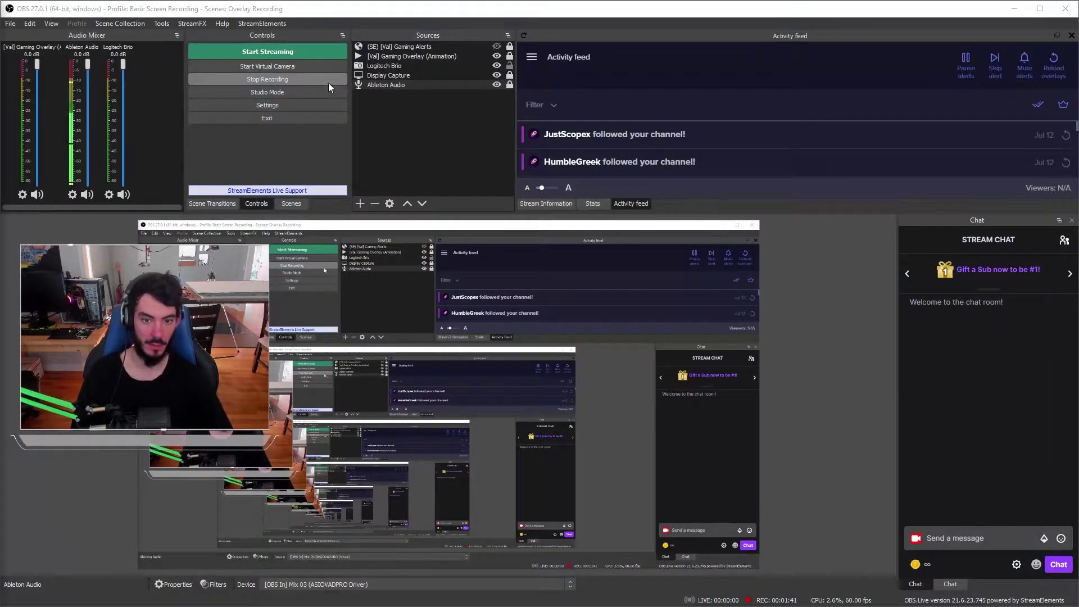
left_click(404, 85)
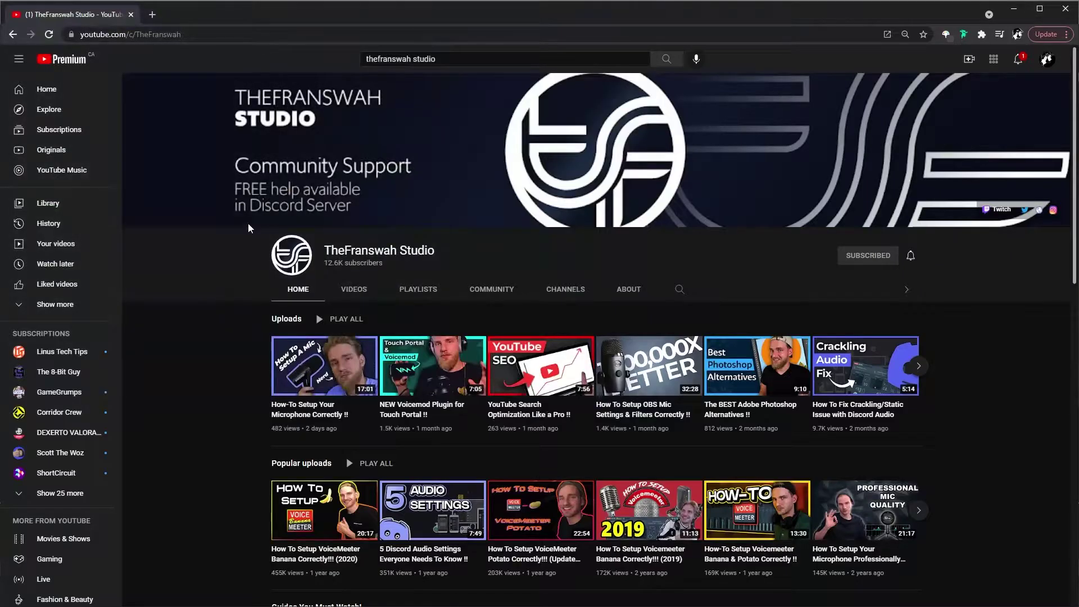
Browse TheFranswah Studio's YouTube channel and the audio support channel of its Discord server
scroll(252, 256, "down", 4)
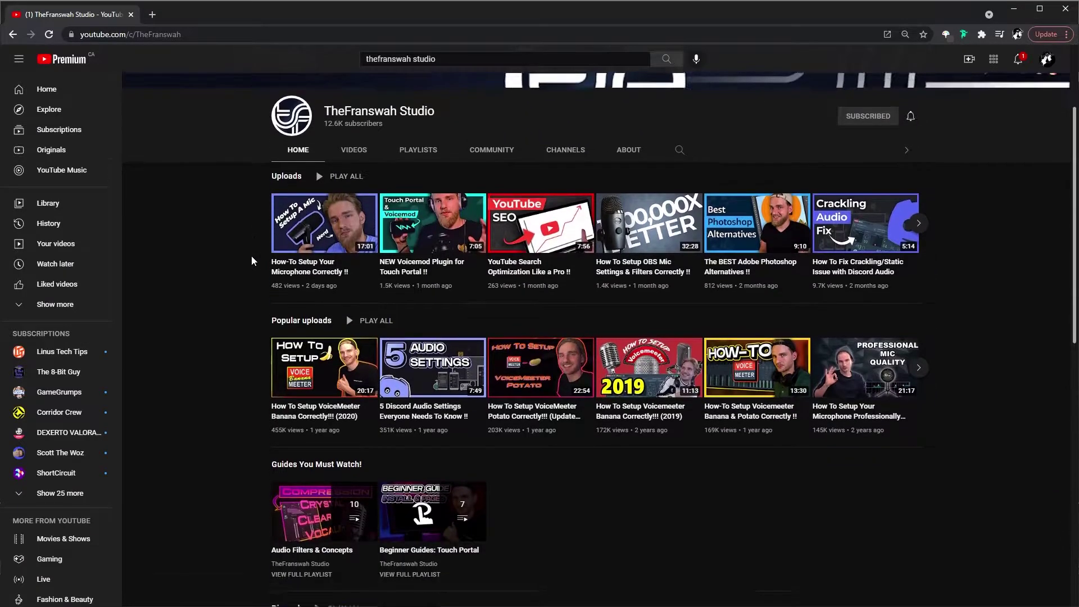
scroll(251, 256, "down", 7)
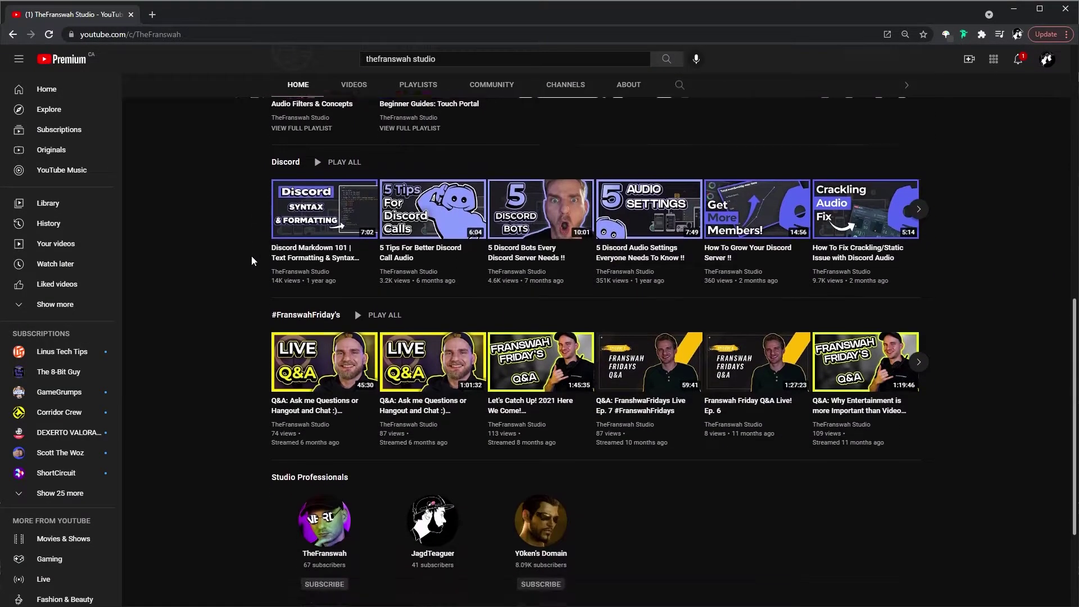
scroll(251, 255, "down", 2)
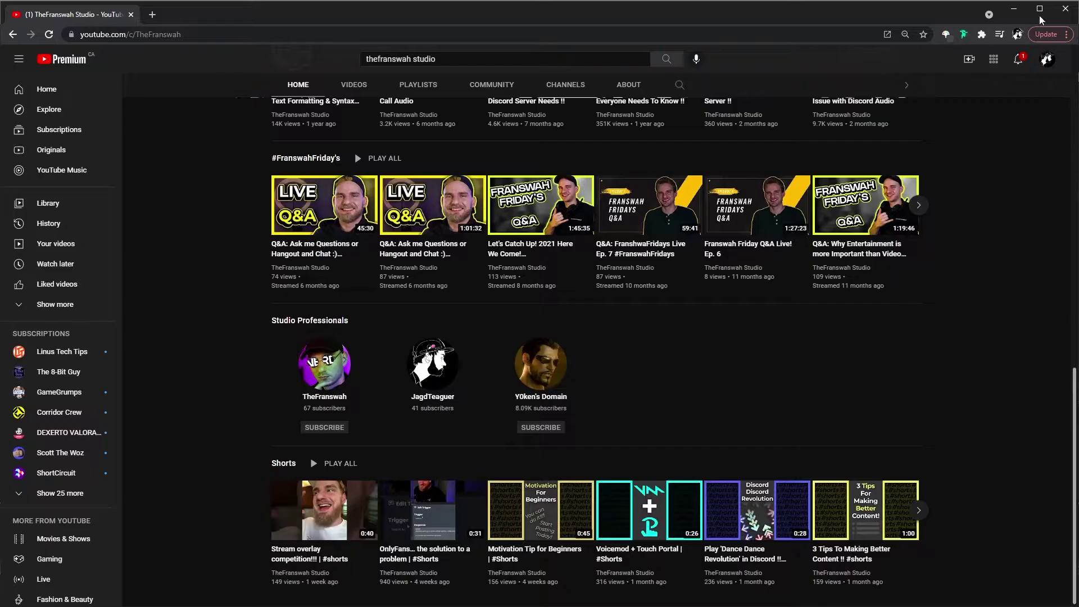
key("alt+Tab")
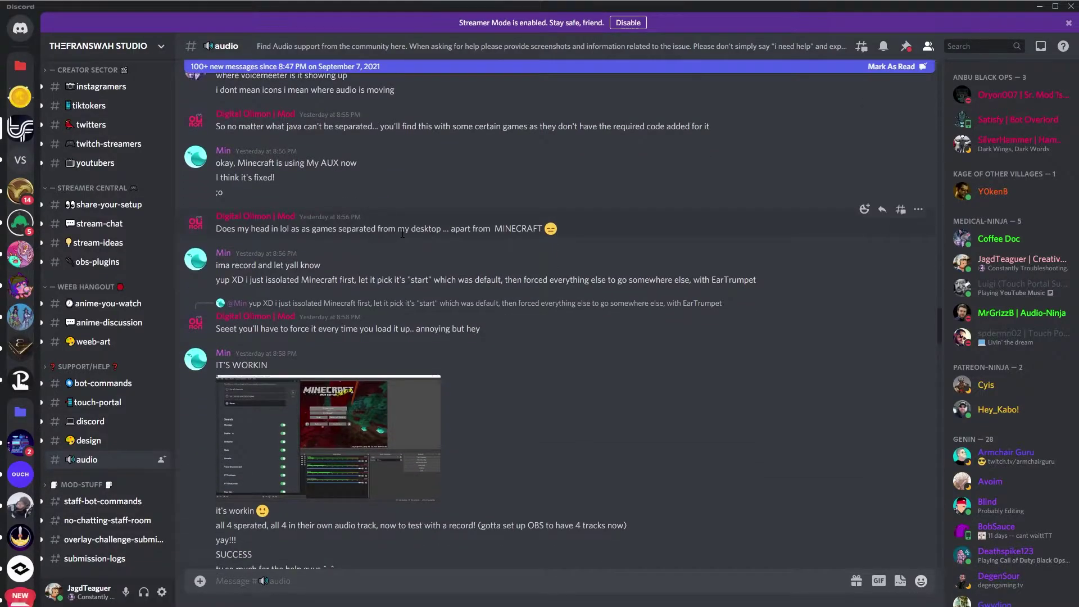
scroll(402, 232, "down", 7)
scroll(403, 231, "down", 12)
scroll(403, 232, "down", 8)
Switch back to OBS and hide the gaming overlay animation and Logitech Brio sources in the Gaming scene
key("alt+Tab")
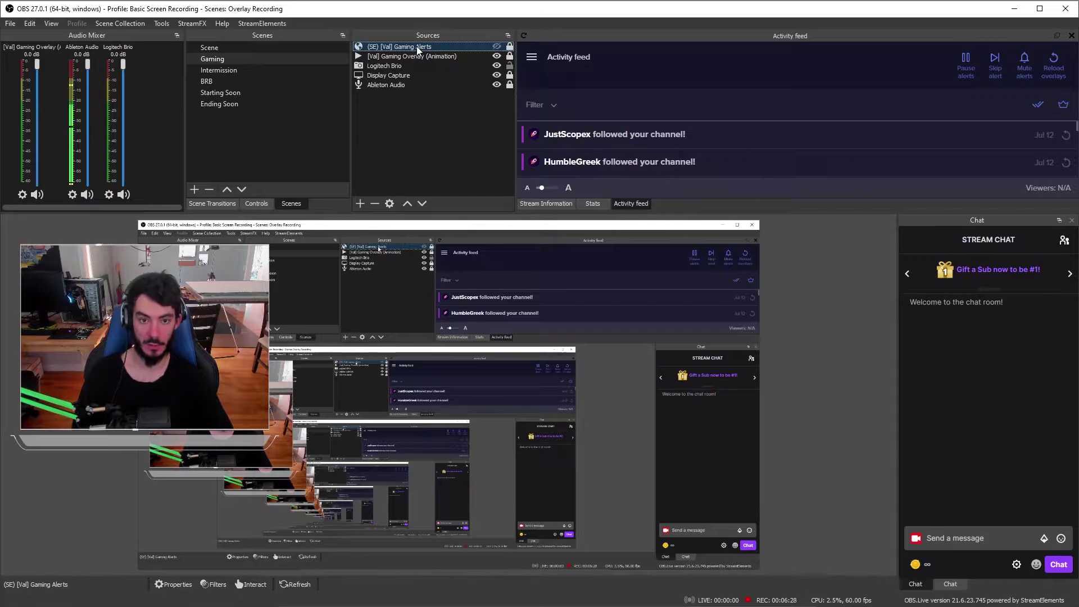
left_click(496, 56)
left_click(497, 65)
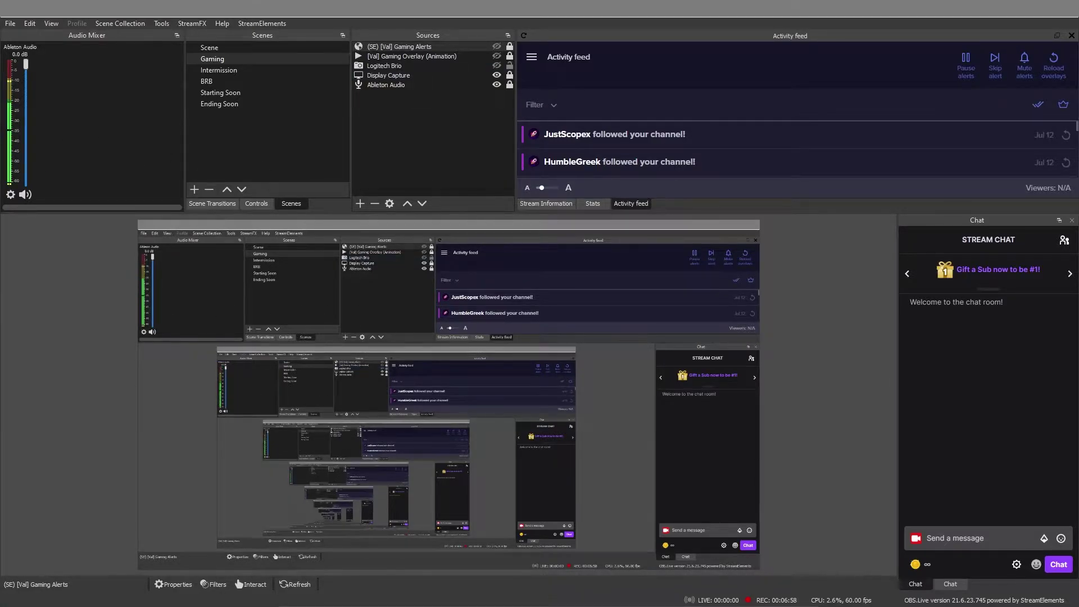
Switch to the StreamElements dashboard in the browser and open My overlays
key("alt+Tab")
left_click(53, 67)
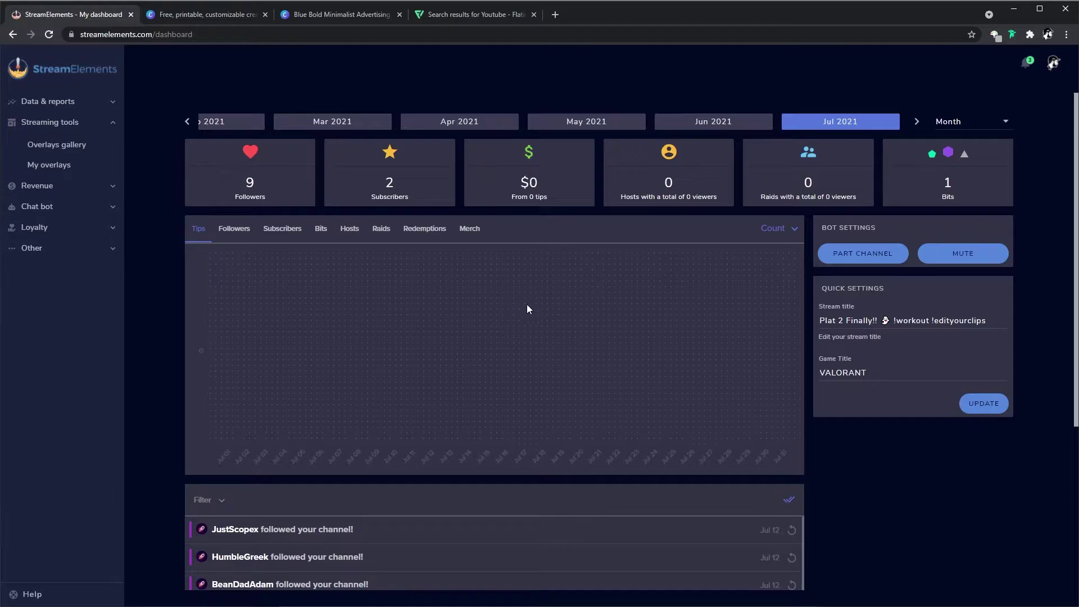
left_click(67, 125)
left_click(52, 165)
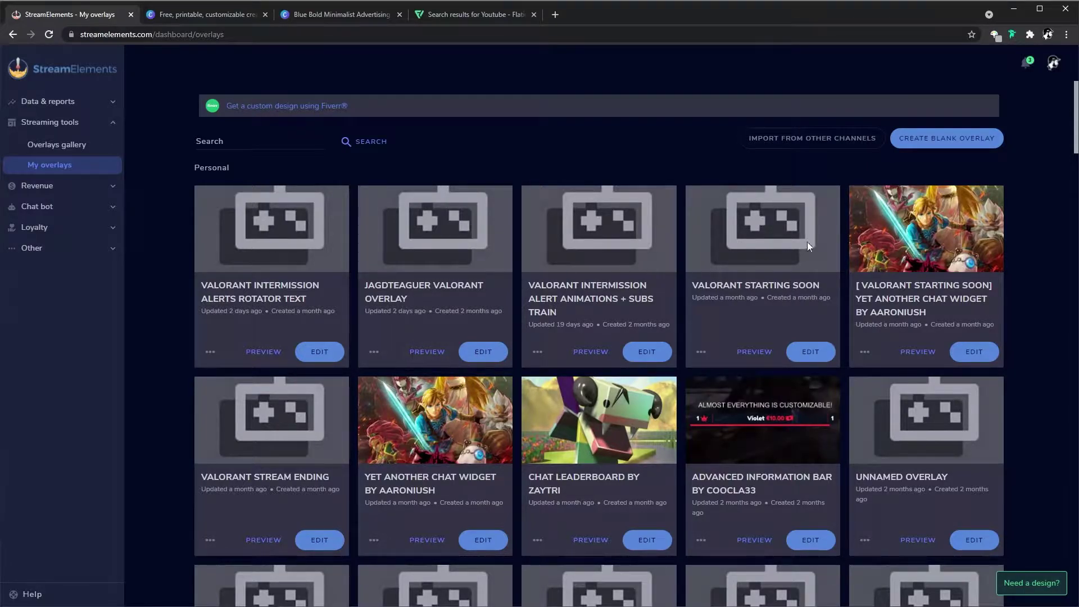
Create a blank overlay at 1080p resolution
left_click(955, 145)
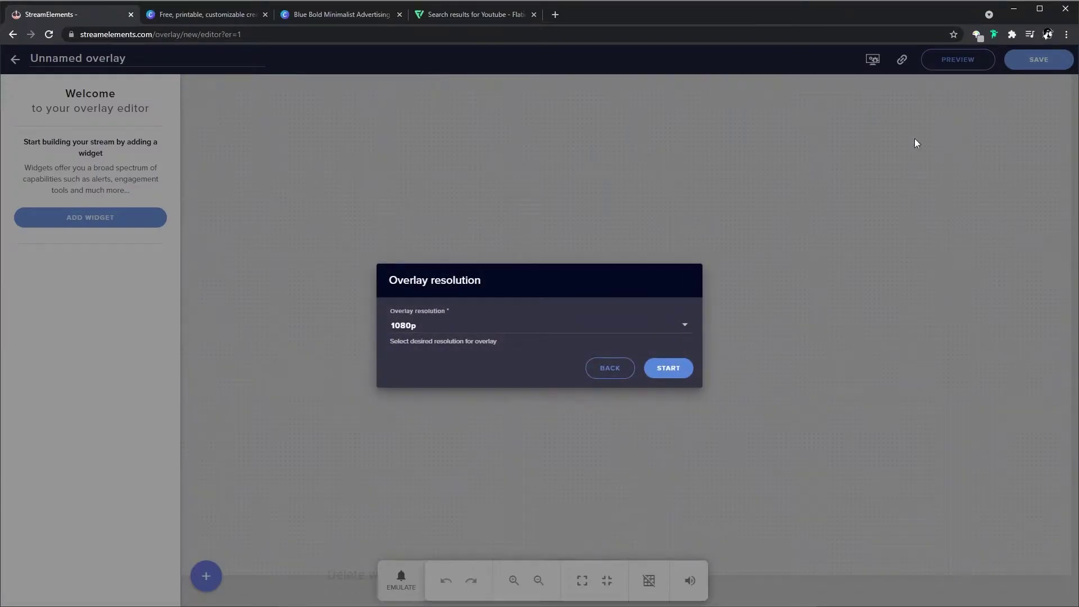
left_click(655, 329)
left_click(417, 328)
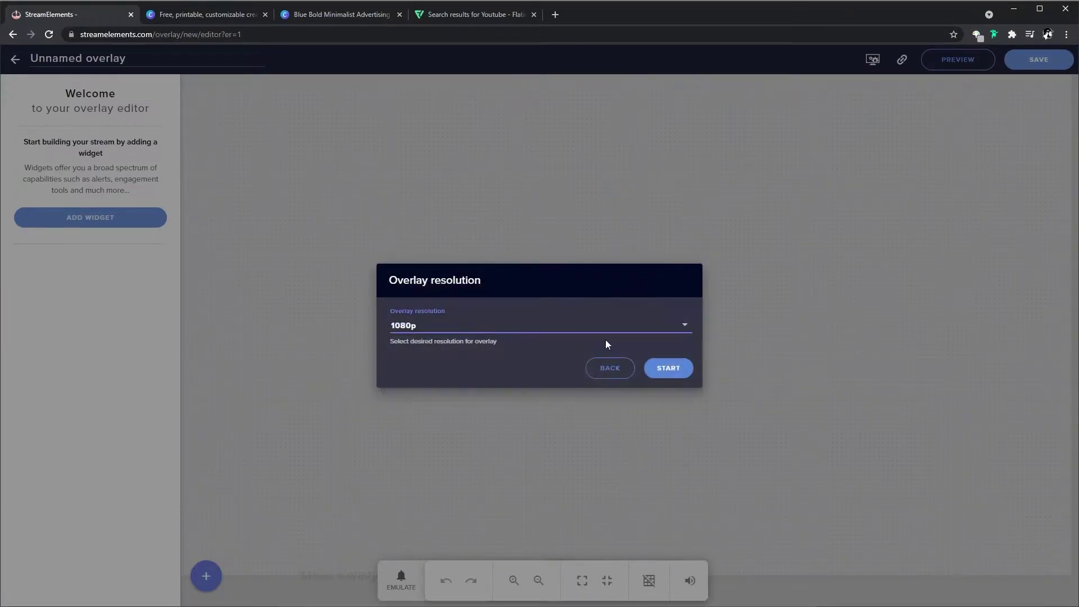
left_click(674, 371)
Name the new overlay "Valorant Gaming Alerts", save it and return to the overlays list
left_click_drag(127, 60, 35, 77)
type("Valorant Gam")
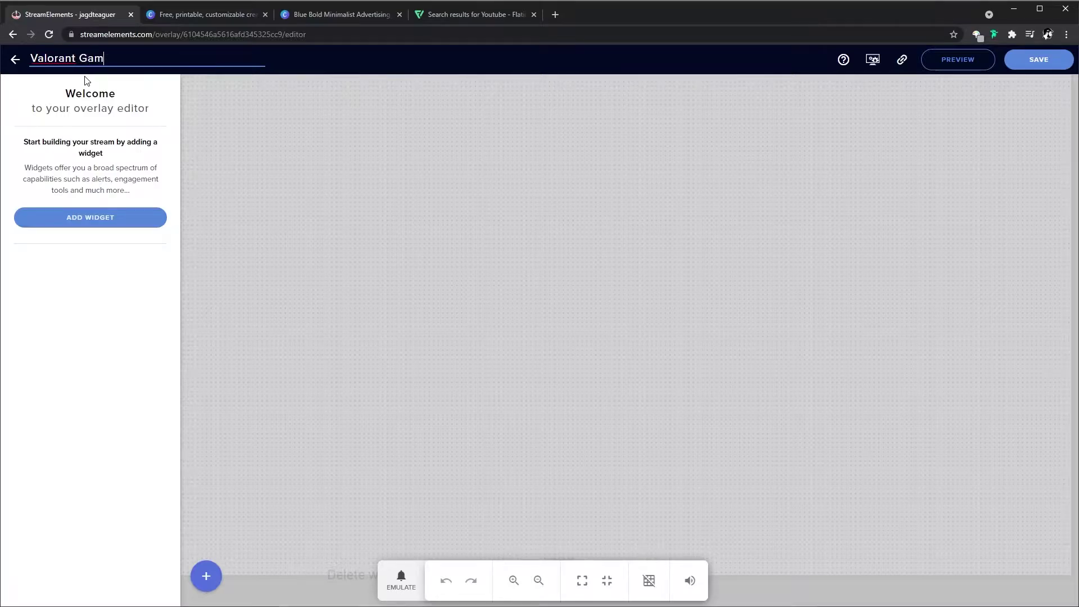
key("shift+Left")
key("shift+Left")
key("shift+Left")
key("shift+Left")
key("shift+Left")
key("shift+Left")
type("Al")
left_click(1038, 67)
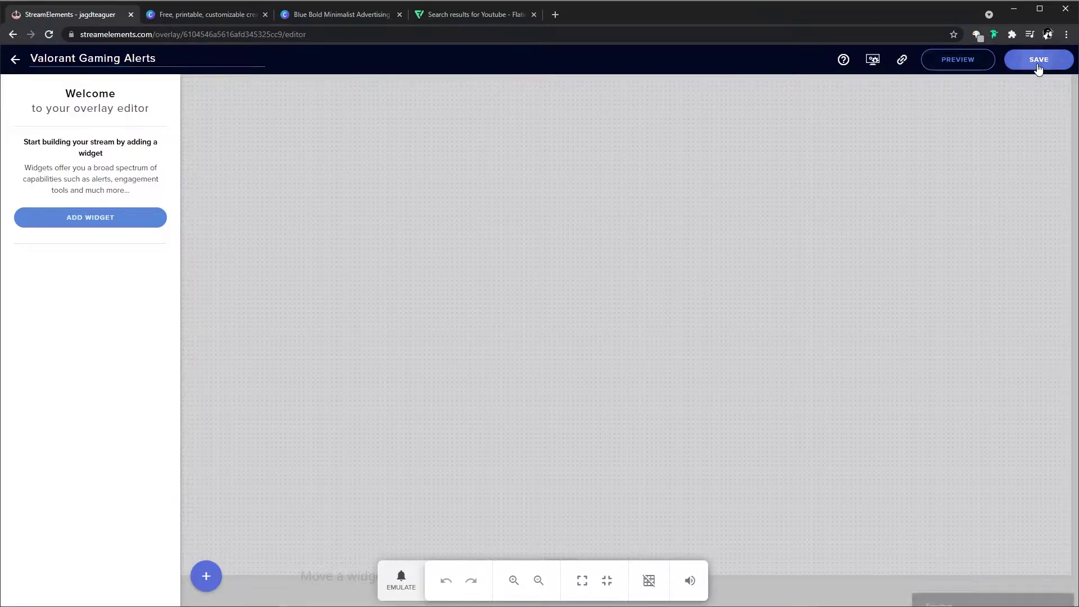
left_click(15, 60)
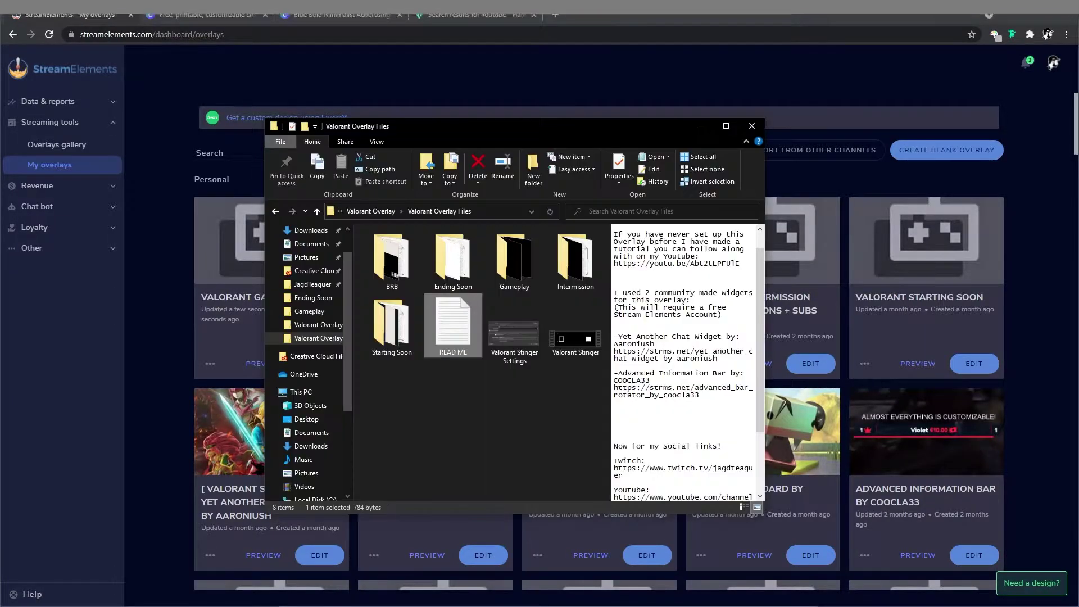
Copy the Advanced Information Bar link from the overlay pack's READ ME file and load it in a new browser tab
double_click(454, 327)
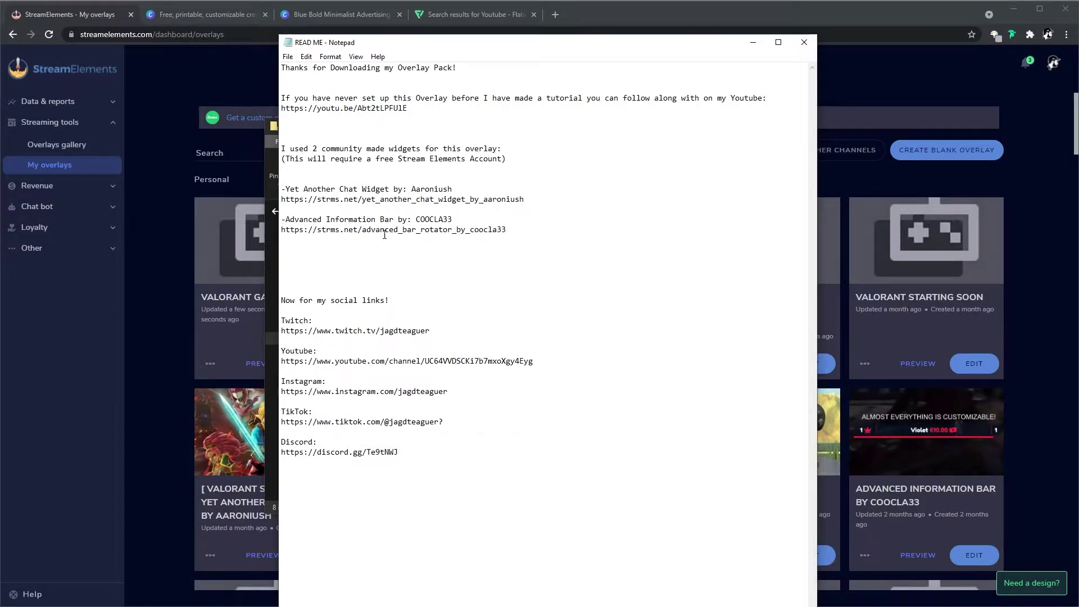
left_click_drag(512, 230, 282, 232)
key("ctrl+c")
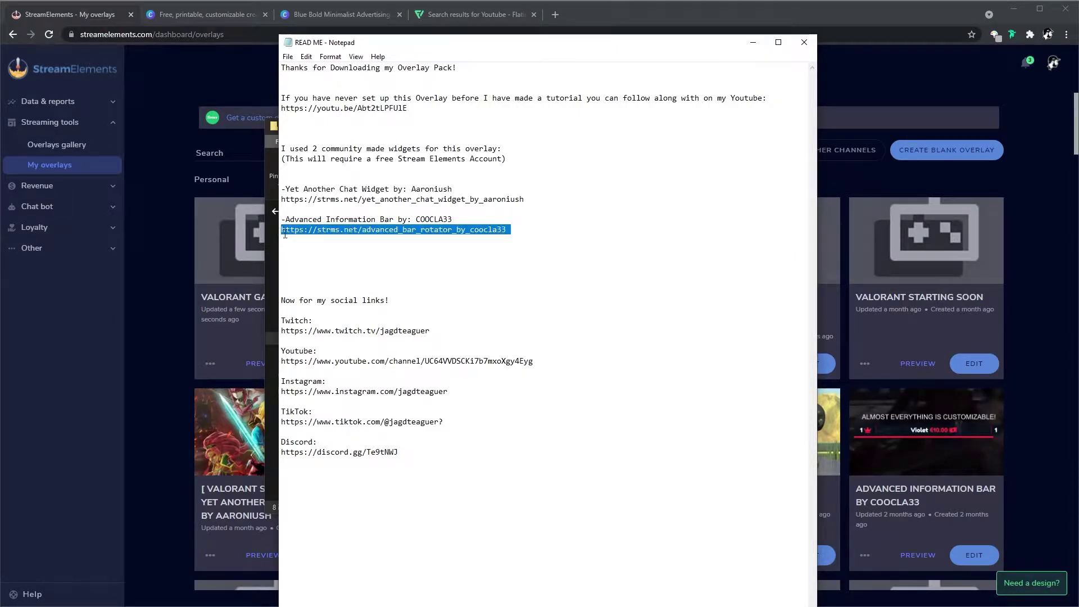
left_click(554, 14)
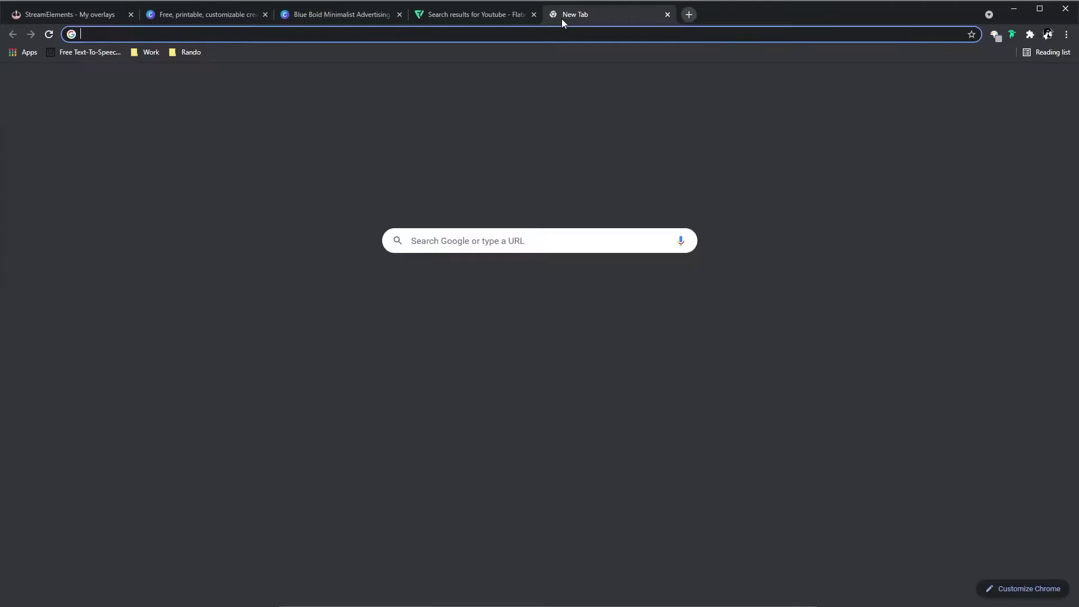
key("ctrl+v")
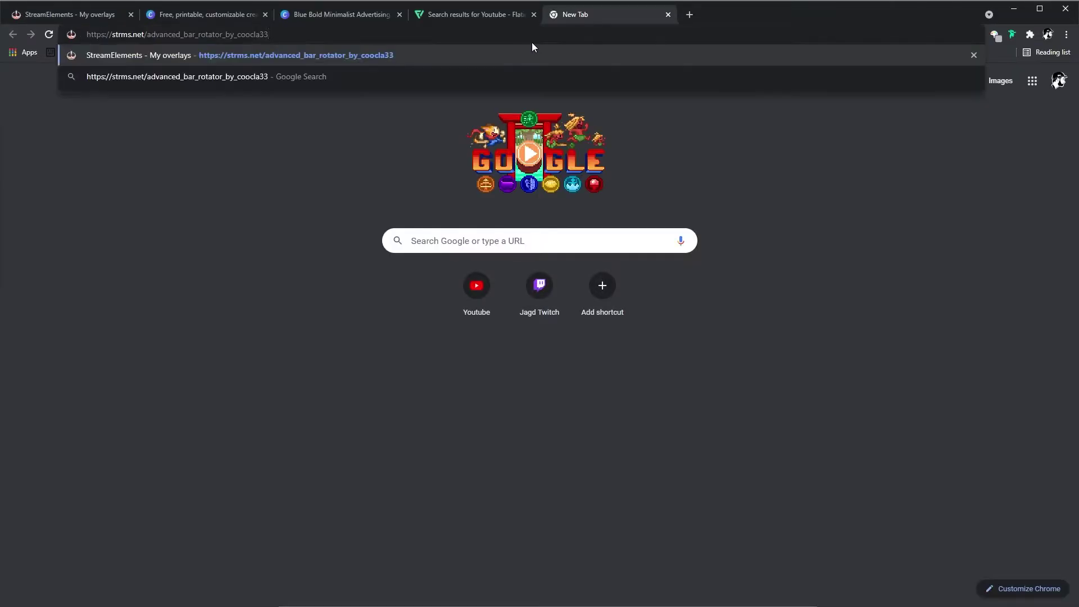
key("Return")
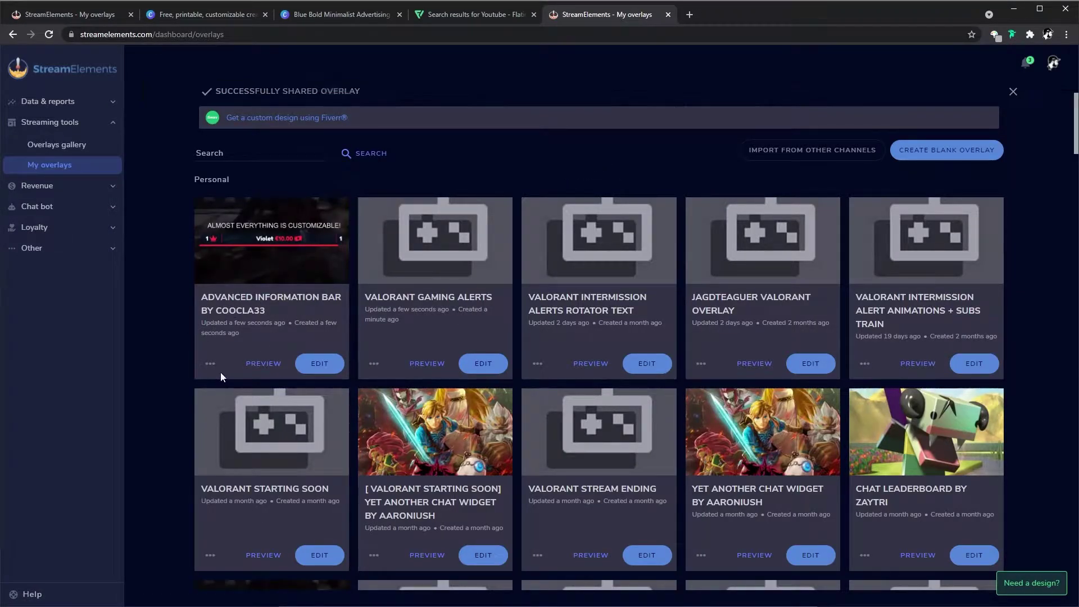
Open the imported Advanced Information Bar overlay for editing and duplicate its Rotating information bar widget to the Valorant Gaming Alerts overlay
left_click(326, 365)
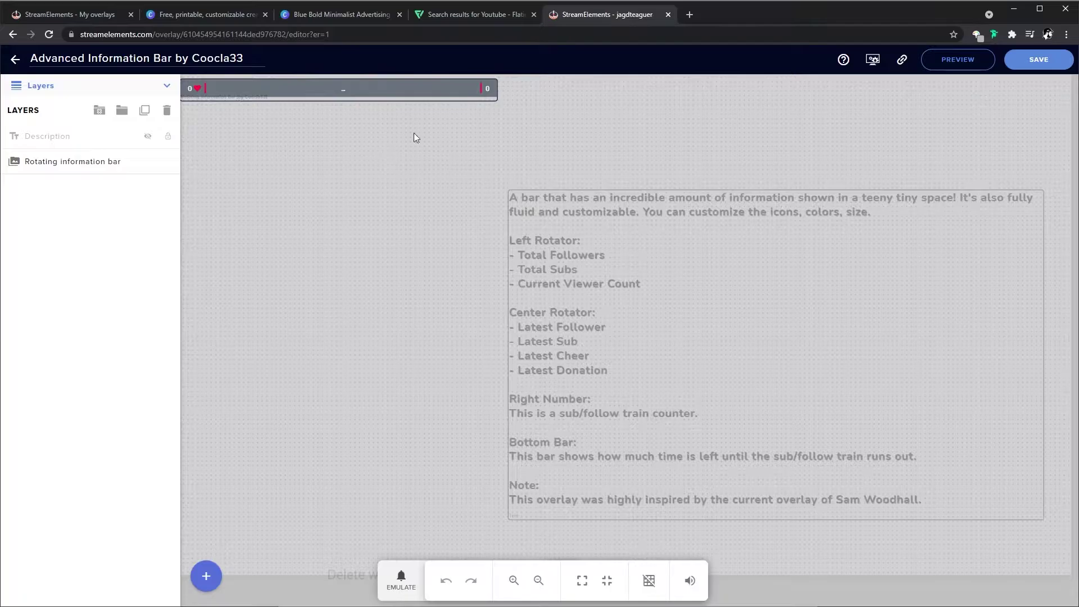
left_click(104, 162)
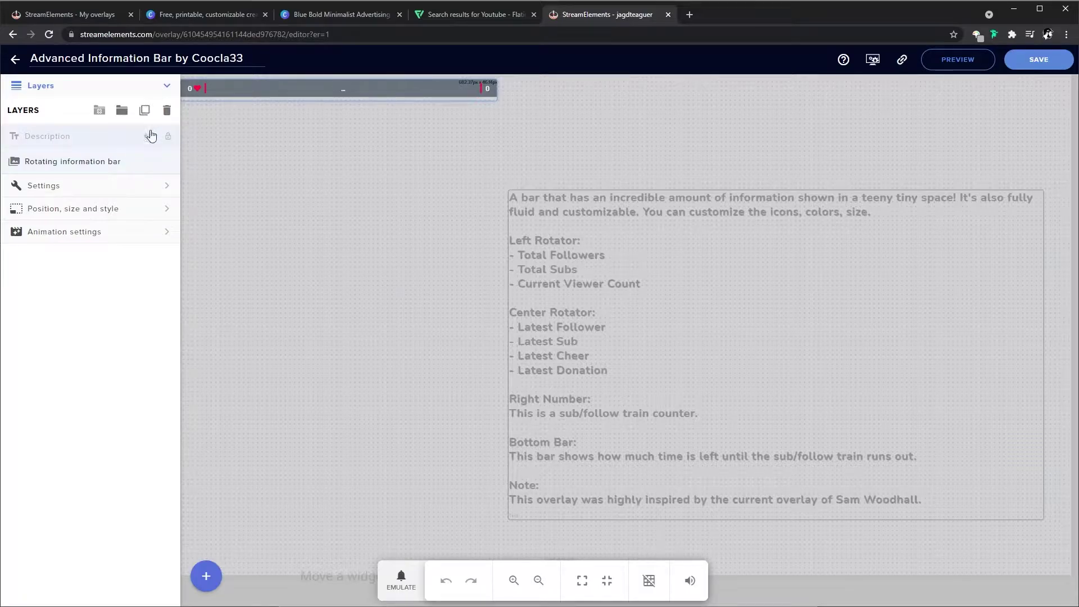
left_click(145, 110)
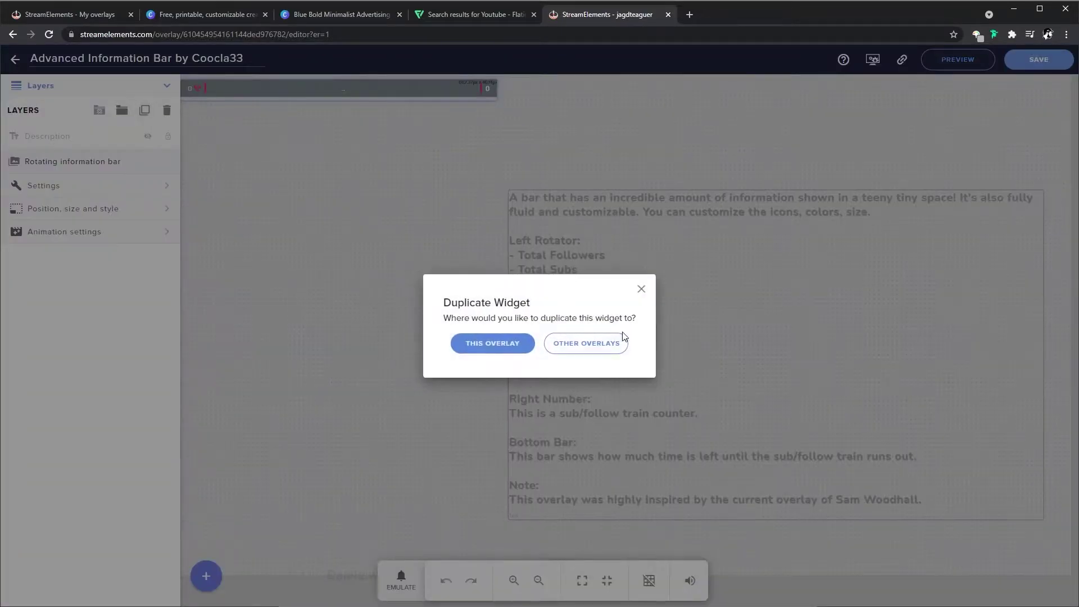
left_click(586, 343)
left_click(308, 196)
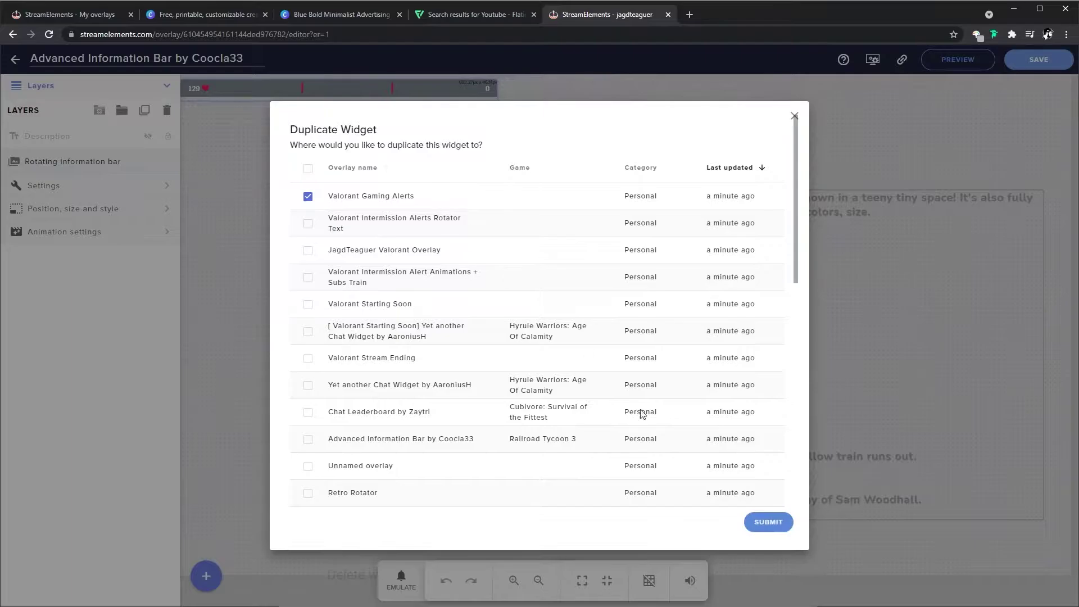
left_click(779, 522)
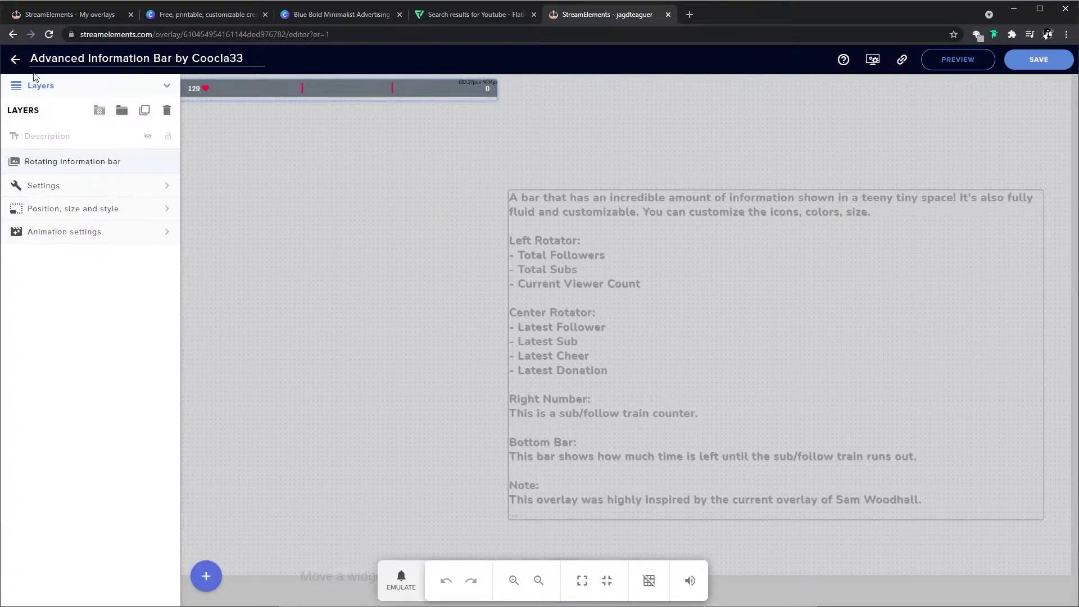
Open the Valorant Gaming Alerts overlay for editing and inspect the global and train settings of its Rotating information bar
left_click(15, 59)
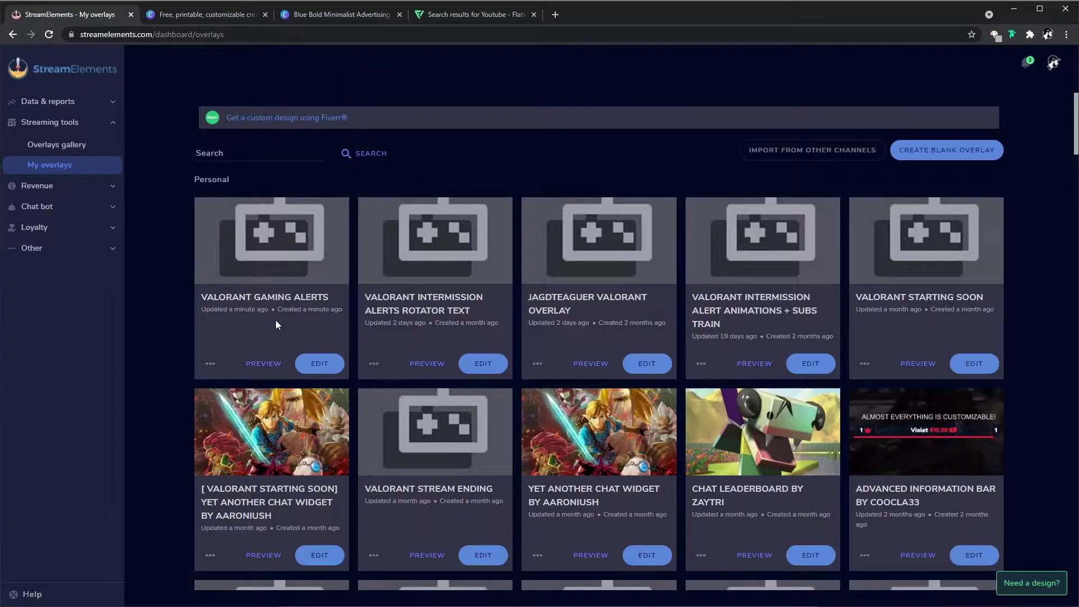
left_click(325, 366)
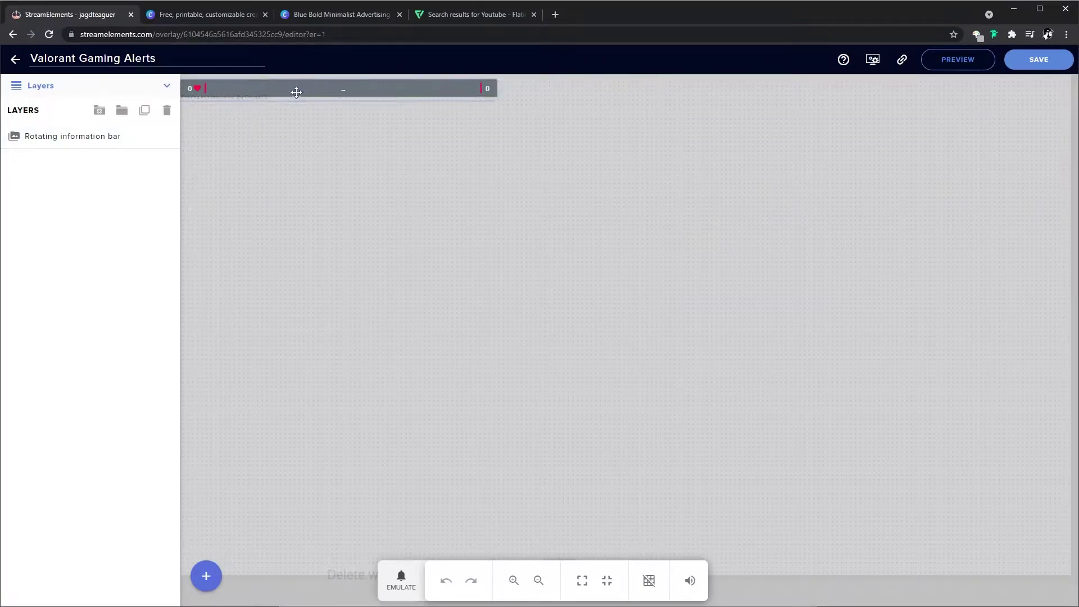
left_click(117, 136)
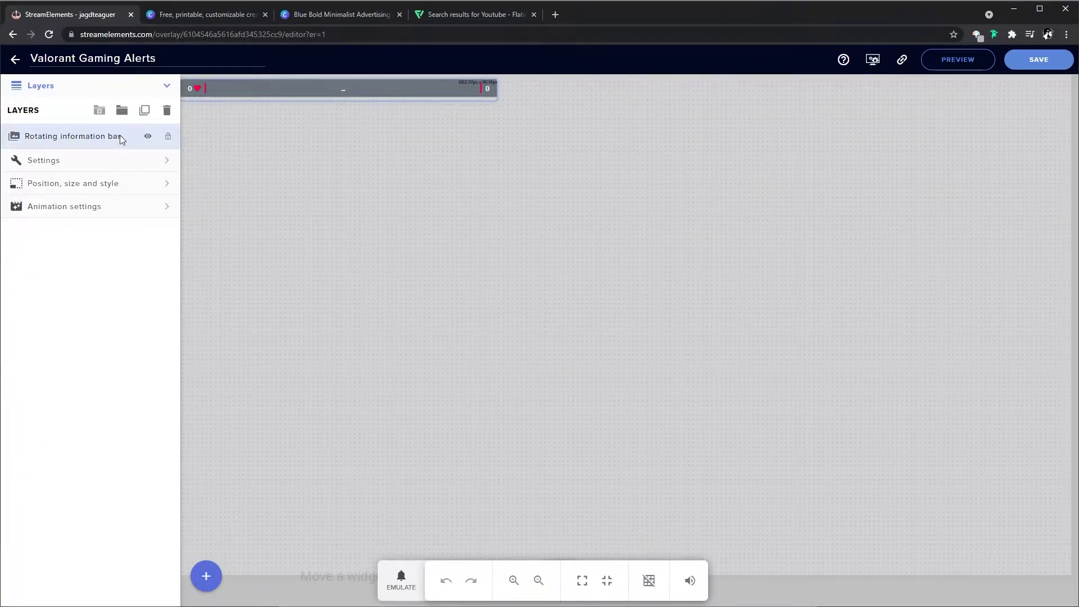
left_click(99, 161)
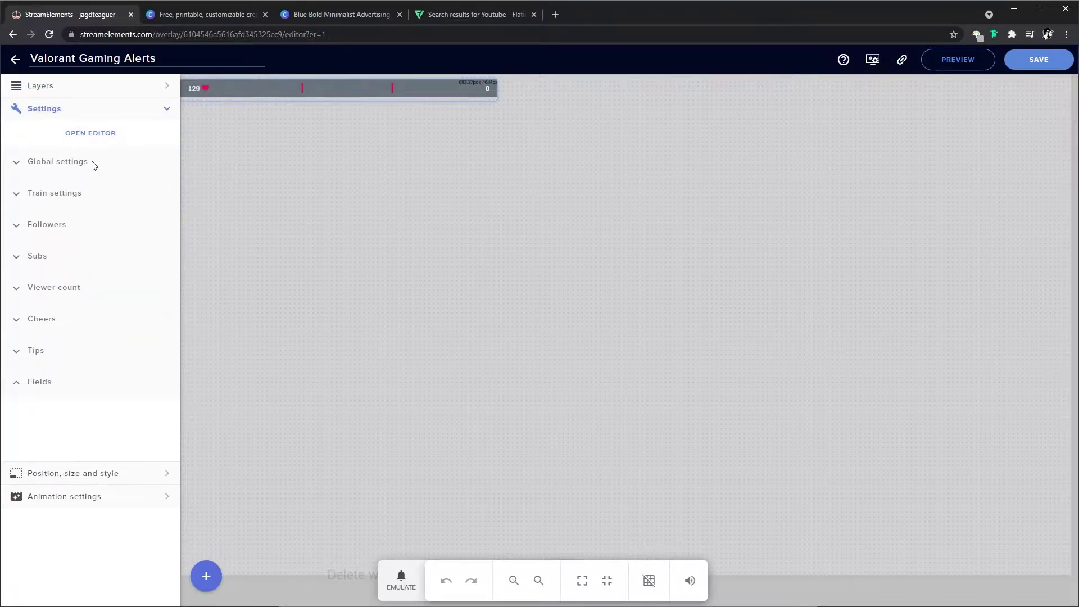
left_click(15, 167)
left_click(17, 168)
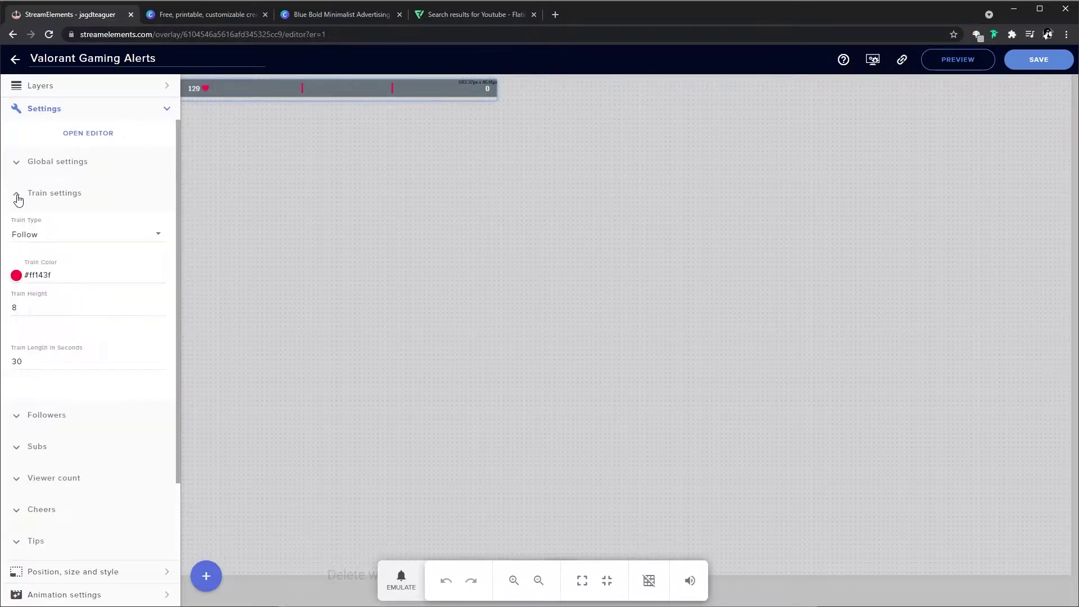
left_click(17, 195)
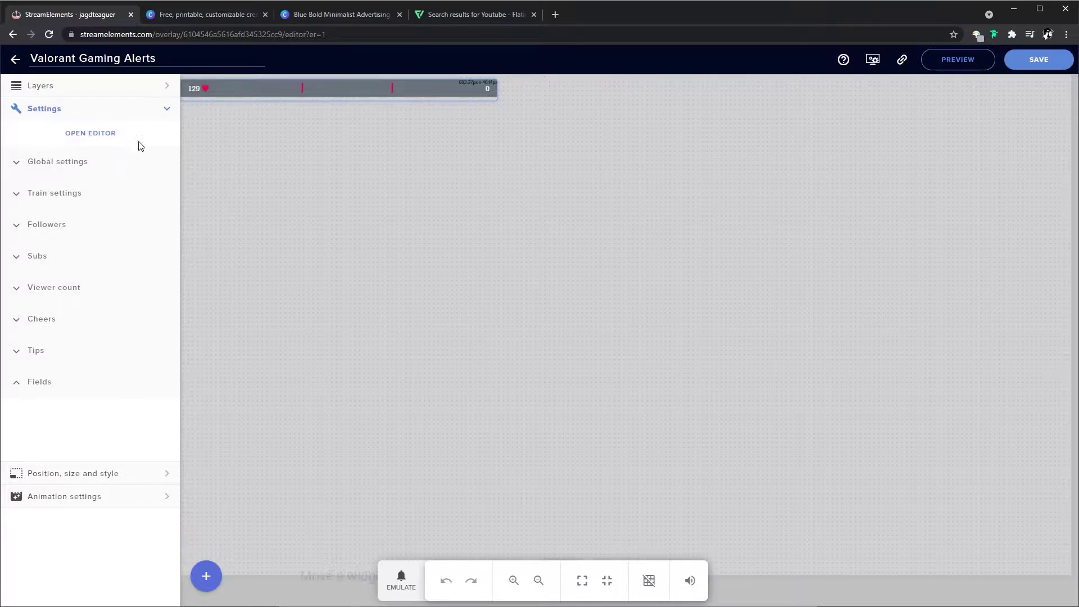
Open the JagdTeaguer Valorant Overlay for editing and examine the global settings of its Rotating information bar
left_click(15, 59)
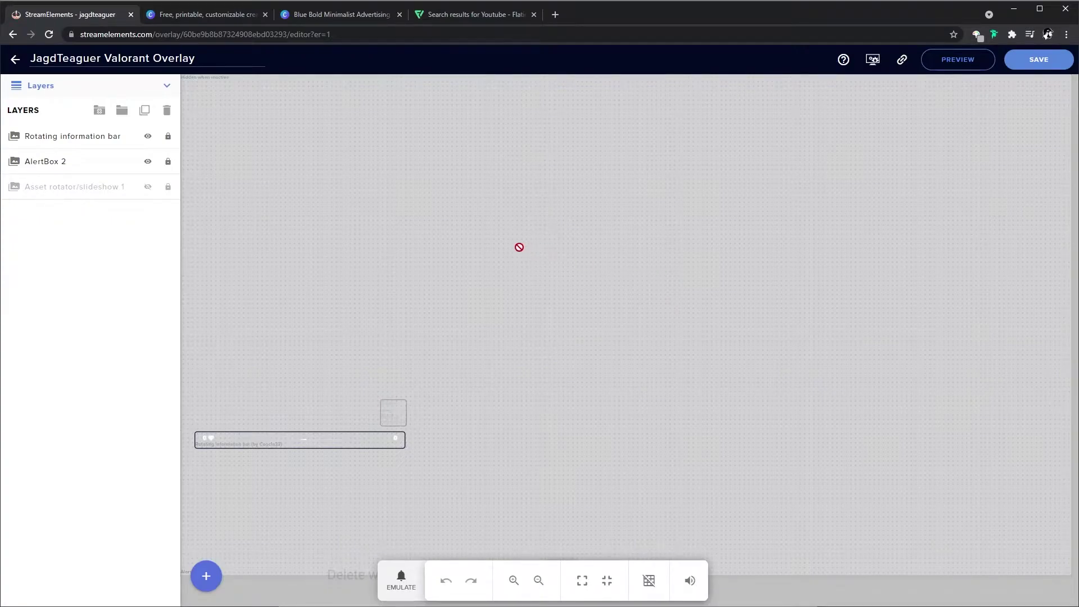
left_click(78, 143)
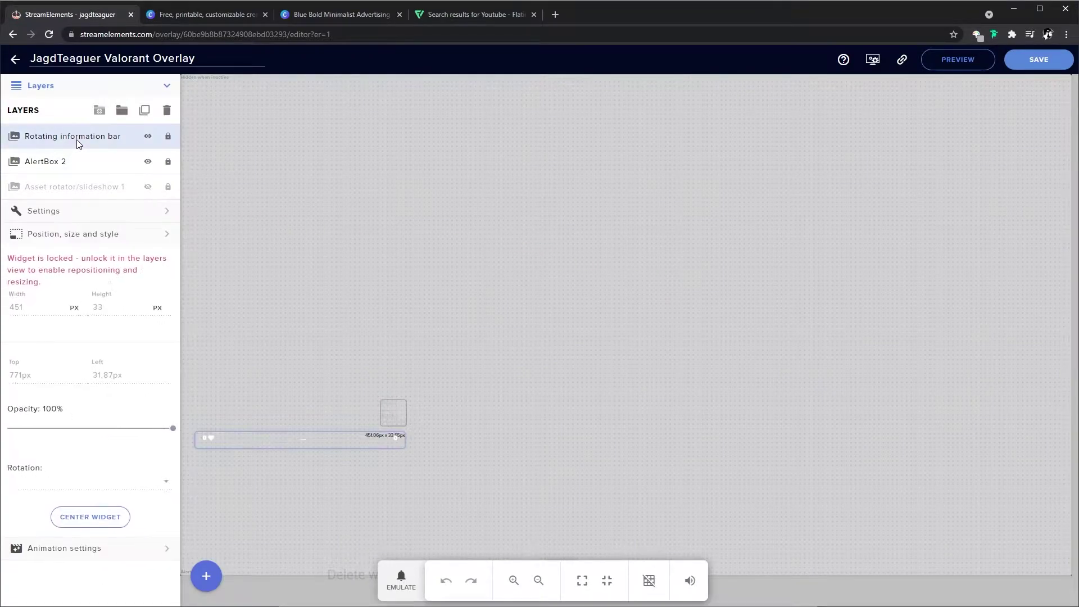
left_click(133, 211)
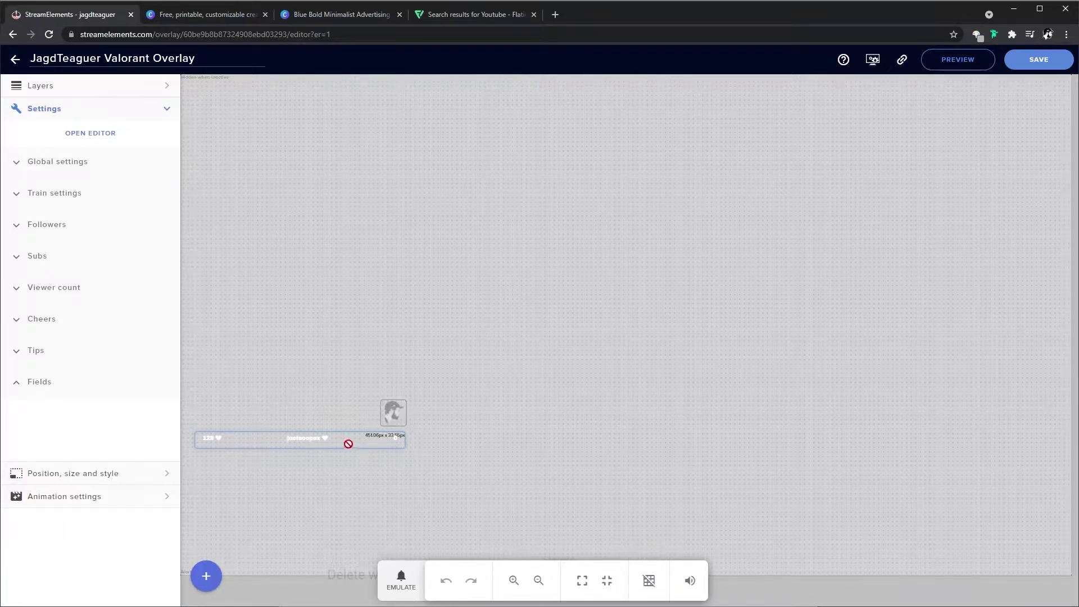
left_click(16, 161)
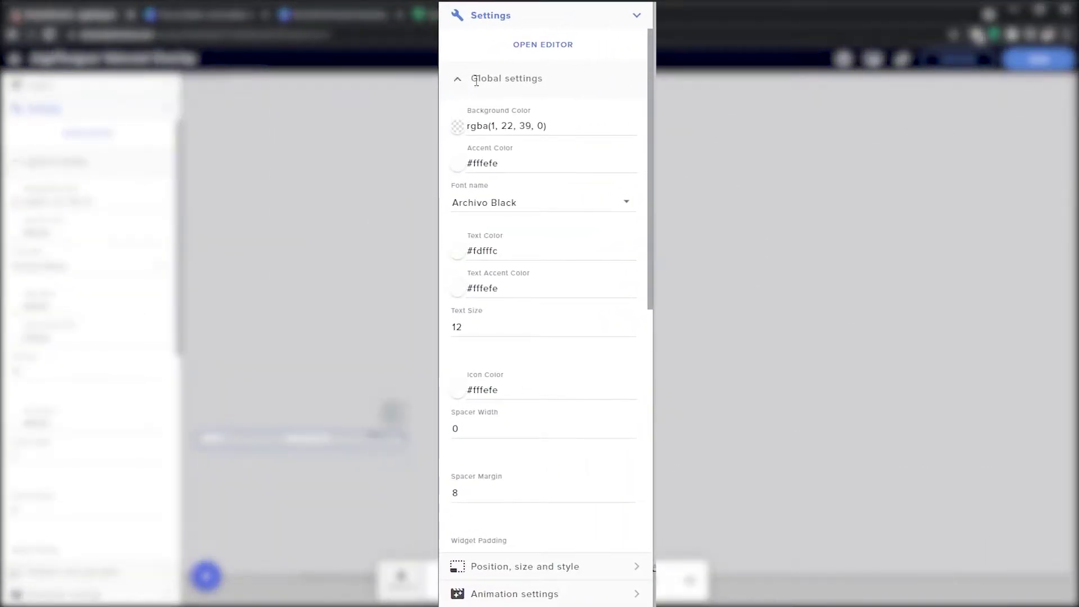
scroll(576, 337, "down", 3)
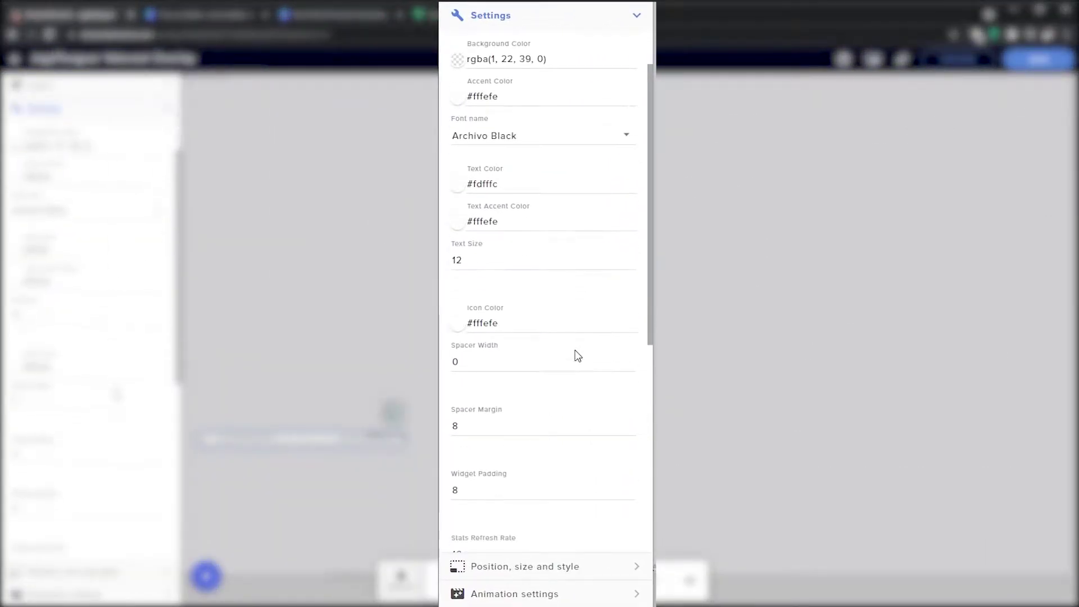
scroll(588, 357, "down", 5)
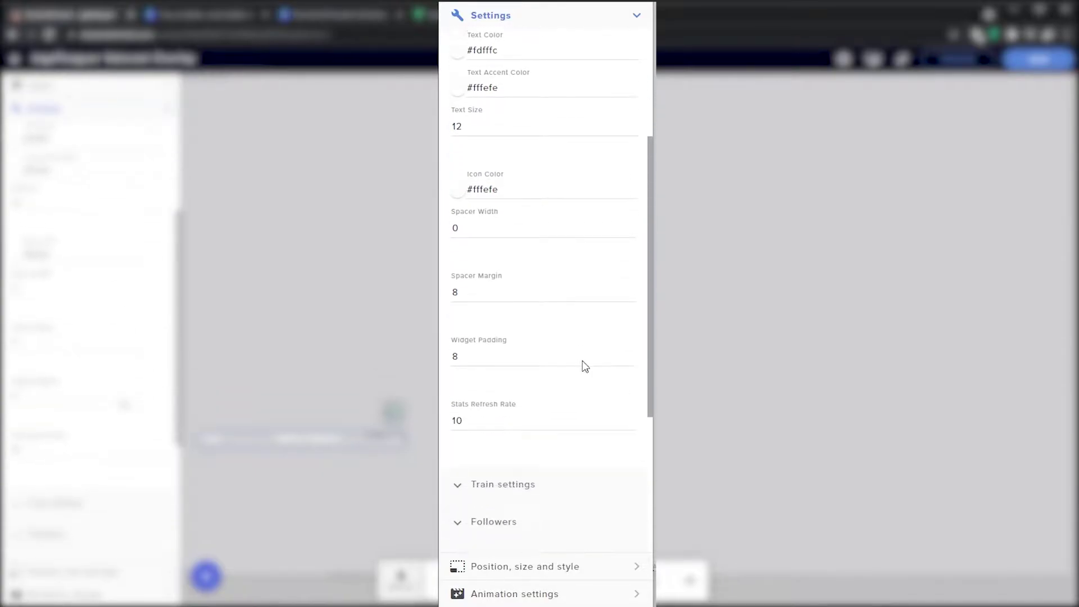
scroll(582, 358, "down", 4)
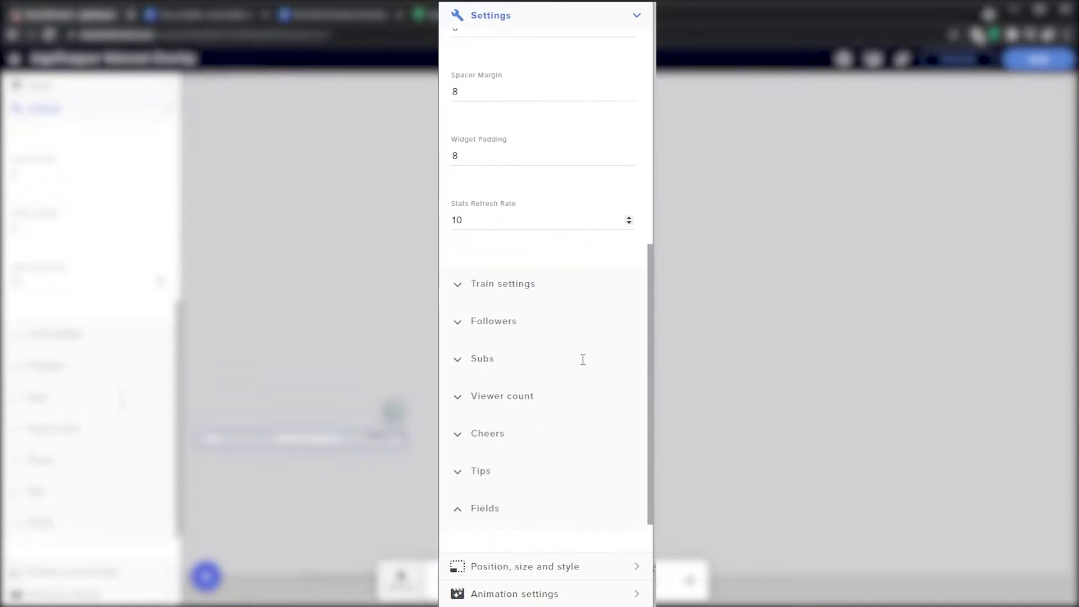
Examine the train, follower and sub settings of the Rotating information bar
left_click(458, 284)
scroll(579, 275, "down", 5)
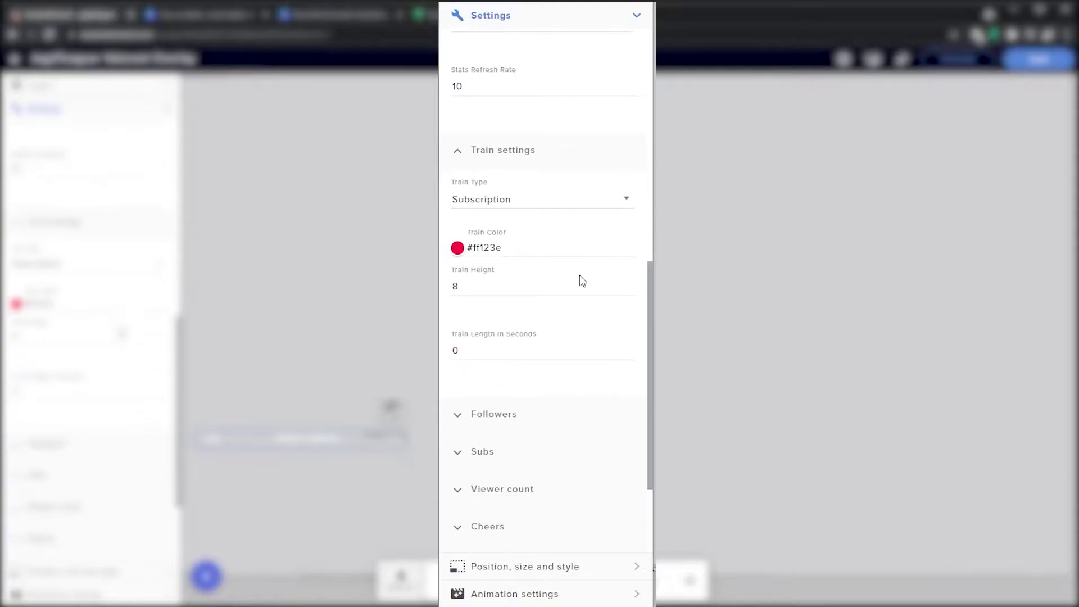
left_click(458, 348)
scroll(594, 296, "down", 4)
scroll(595, 296, "down", 4)
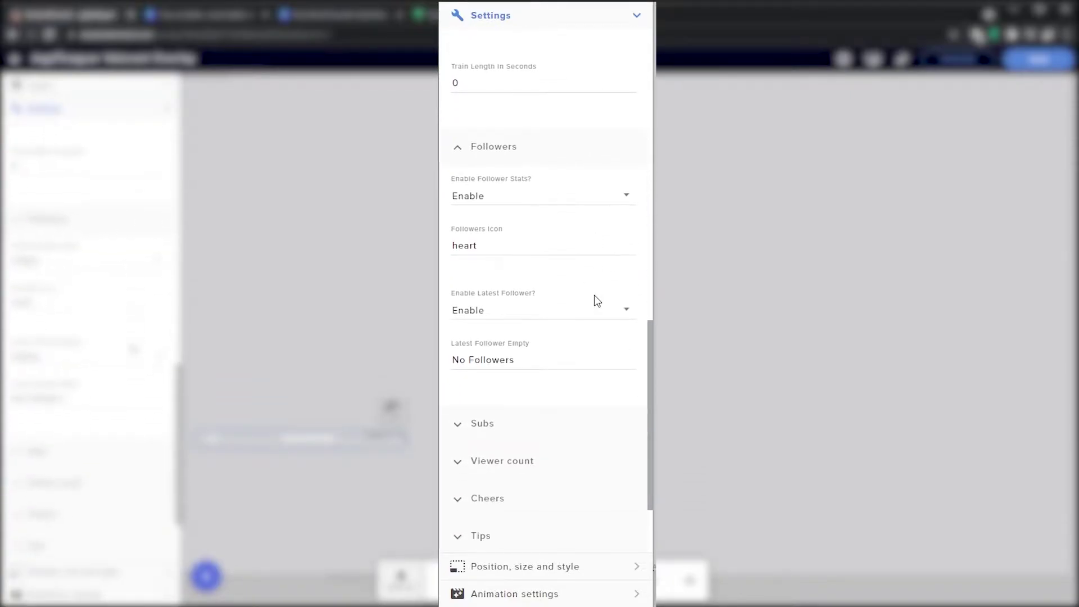
left_click(456, 359)
scroll(604, 313, "down", 5)
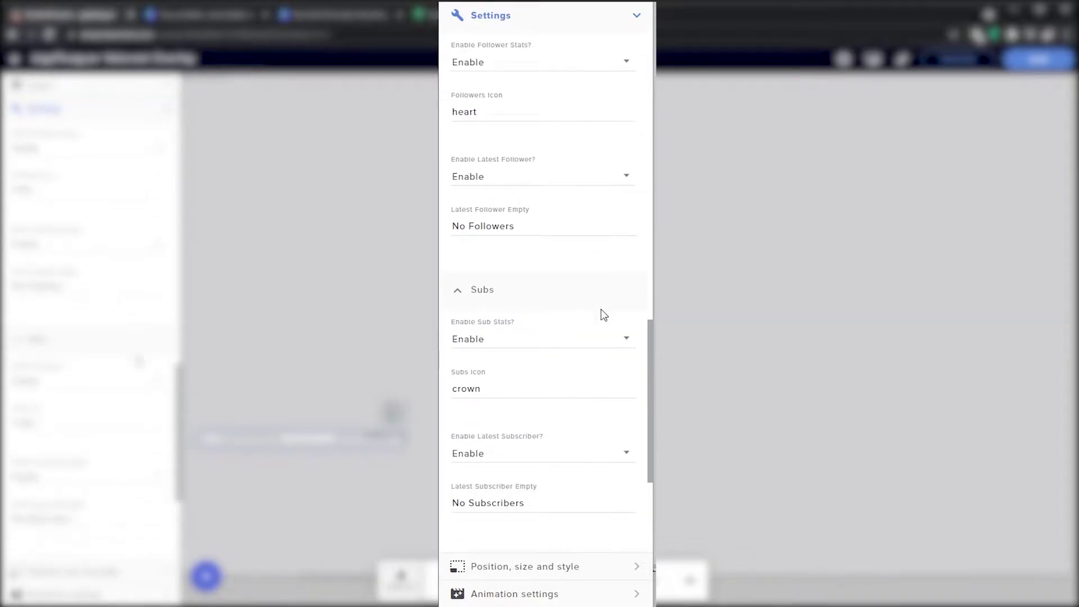
Examine the viewer count, cheer and tip settings of the Rotating information bar
scroll(608, 313, "down", 3)
left_click(458, 366)
scroll(562, 320, "down", 2)
scroll(598, 307, "down", 2)
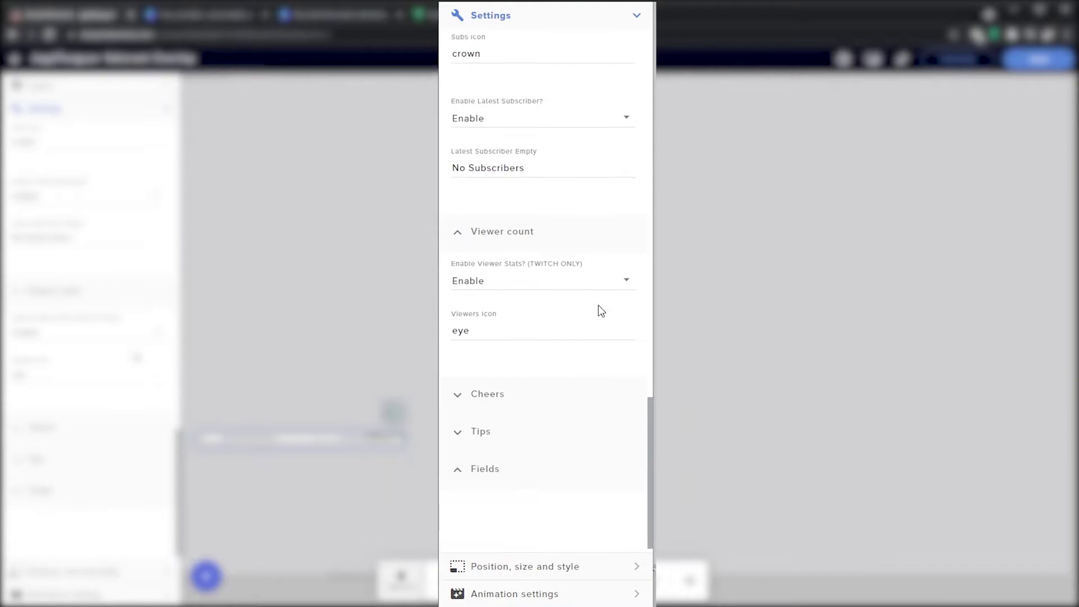
left_click(470, 383)
scroll(584, 326, "down", 4)
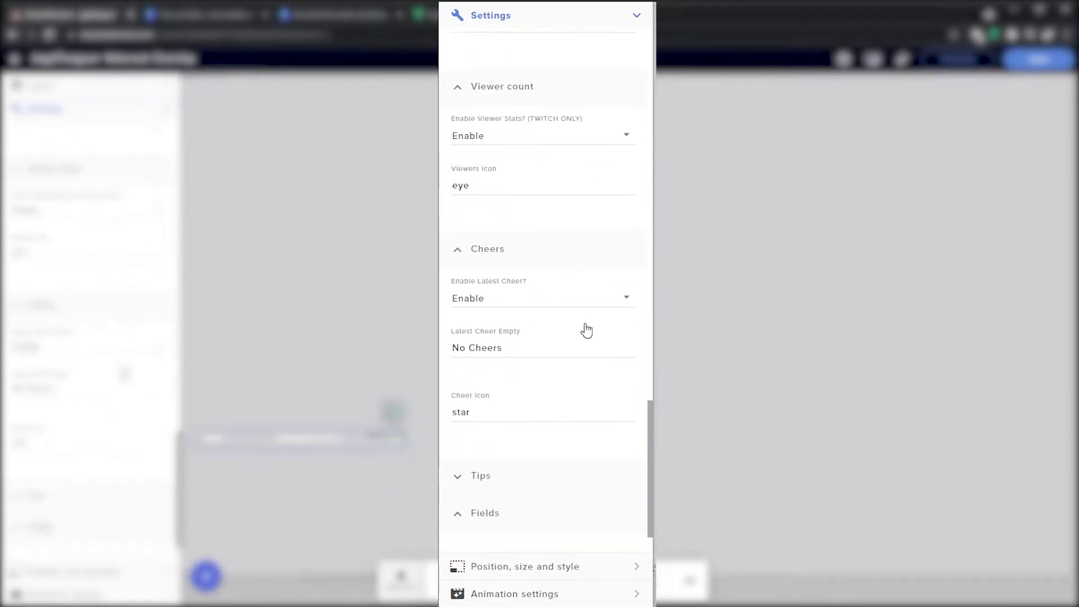
left_click(460, 421)
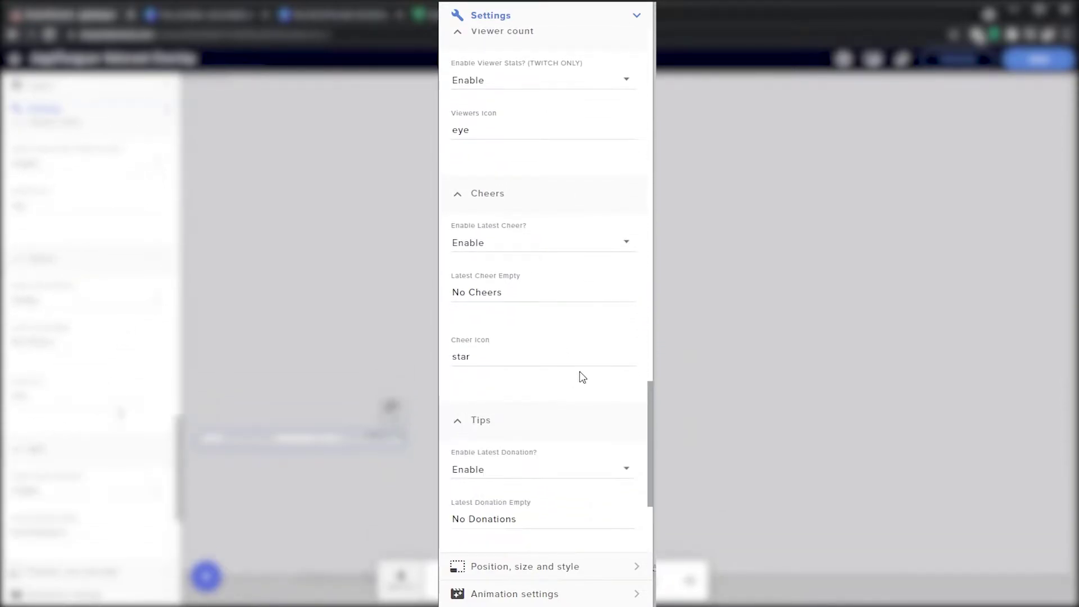
scroll(580, 374, "down", 3)
scroll(585, 377, "down", 1)
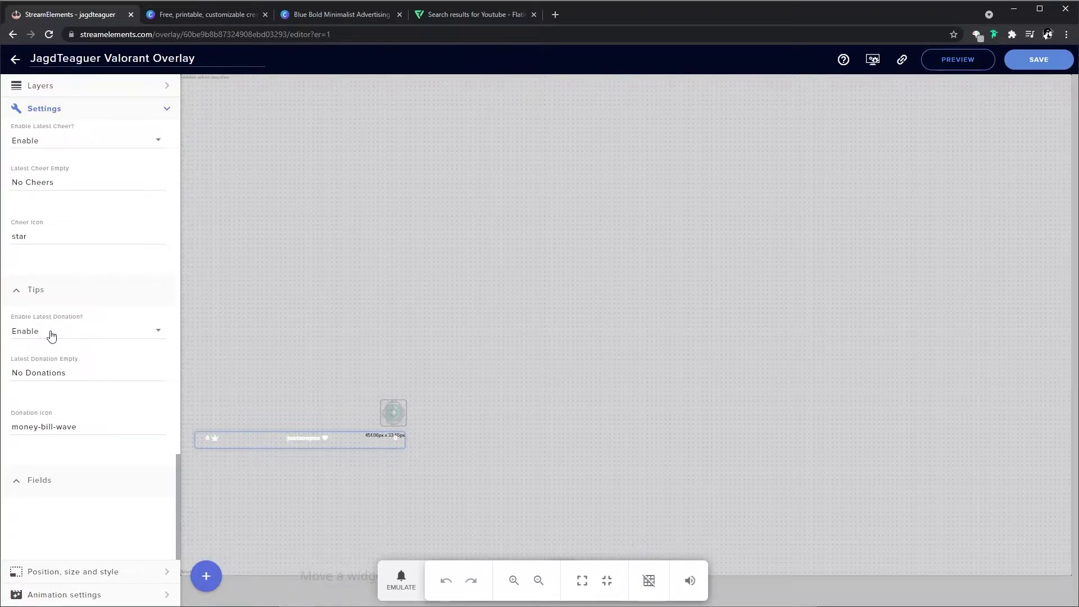
Review the bar's enable options, icons, train values and global colours, font and text size once more across all settings groups
scroll(23, 335, "up", 2)
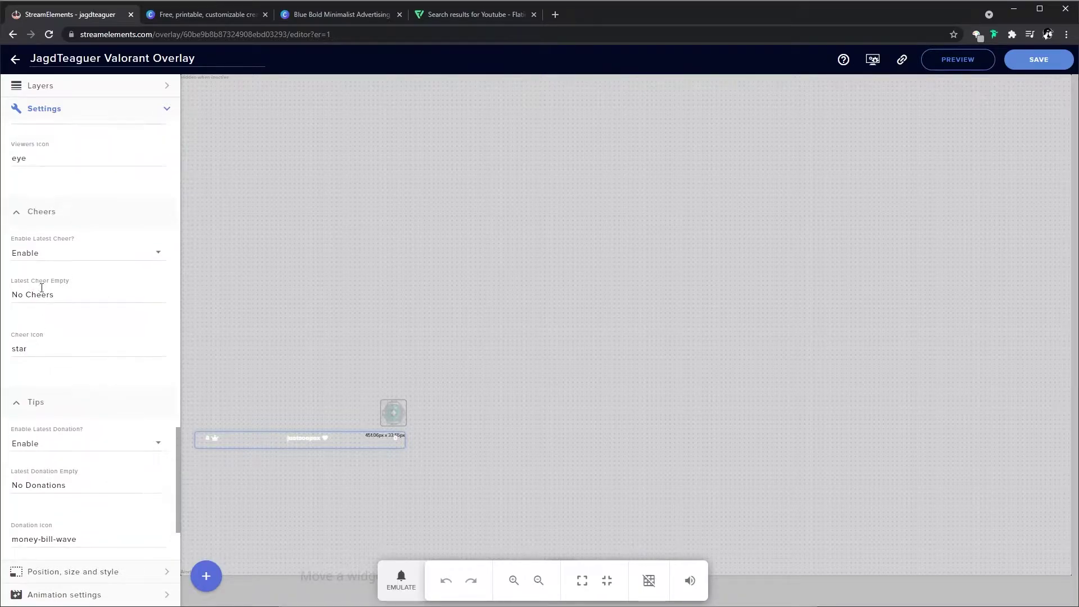
scroll(93, 261, "up", 3)
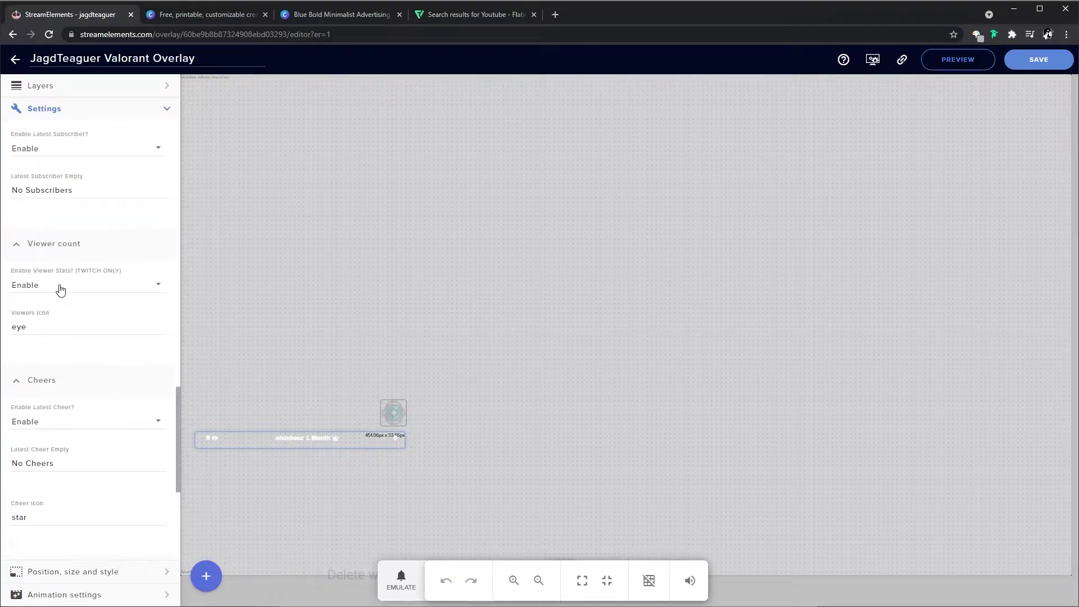
scroll(68, 287, "up", 1)
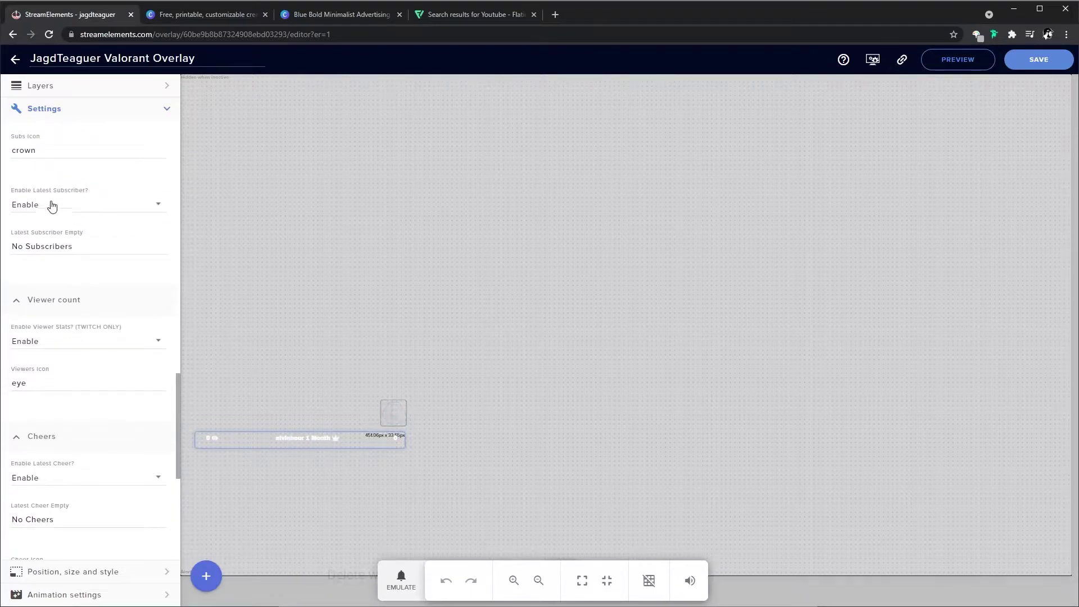
scroll(72, 185, "up", 5)
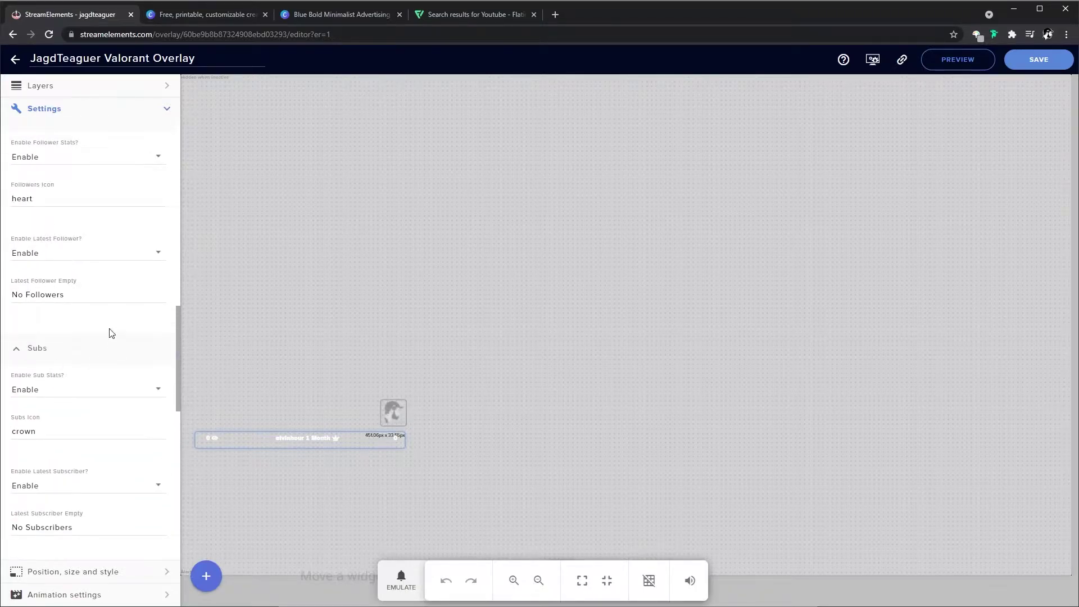
scroll(103, 315, "up", 4)
scroll(74, 323, "up", 1)
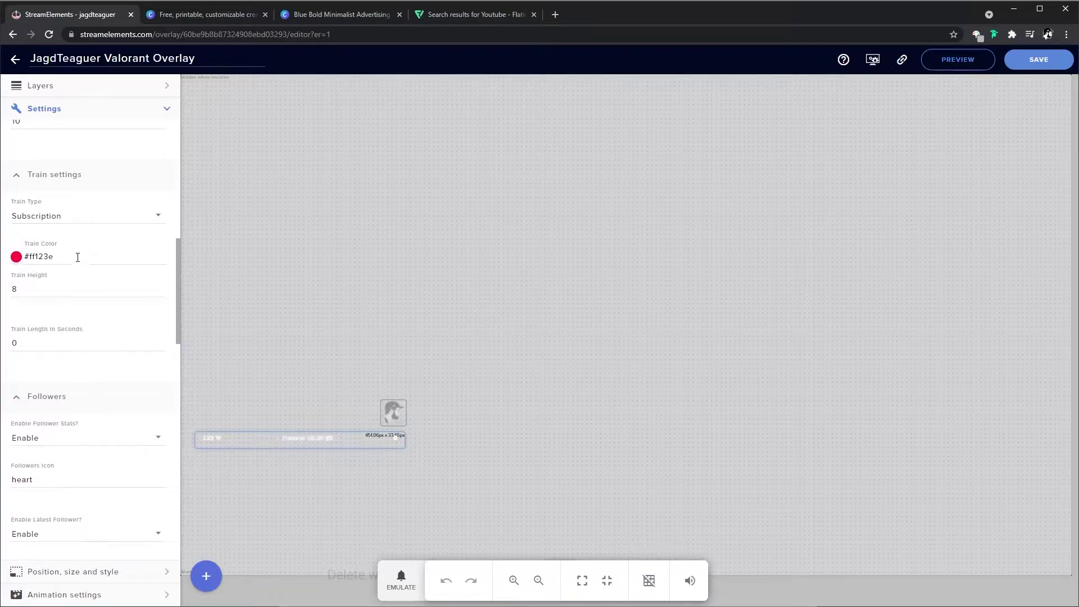
scroll(113, 328, "down", 1)
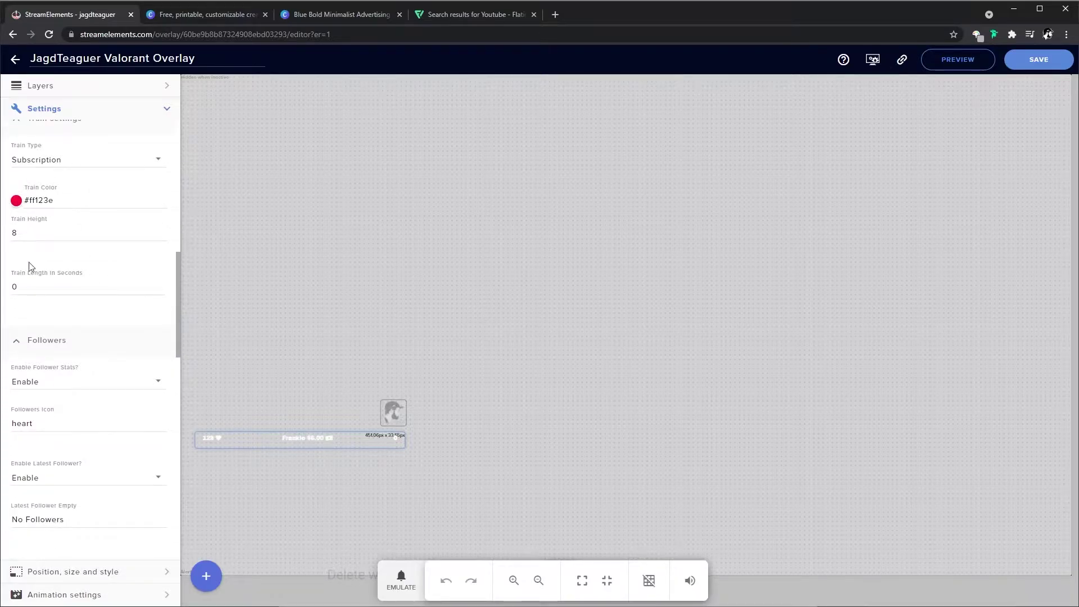
scroll(87, 215, "up", 1)
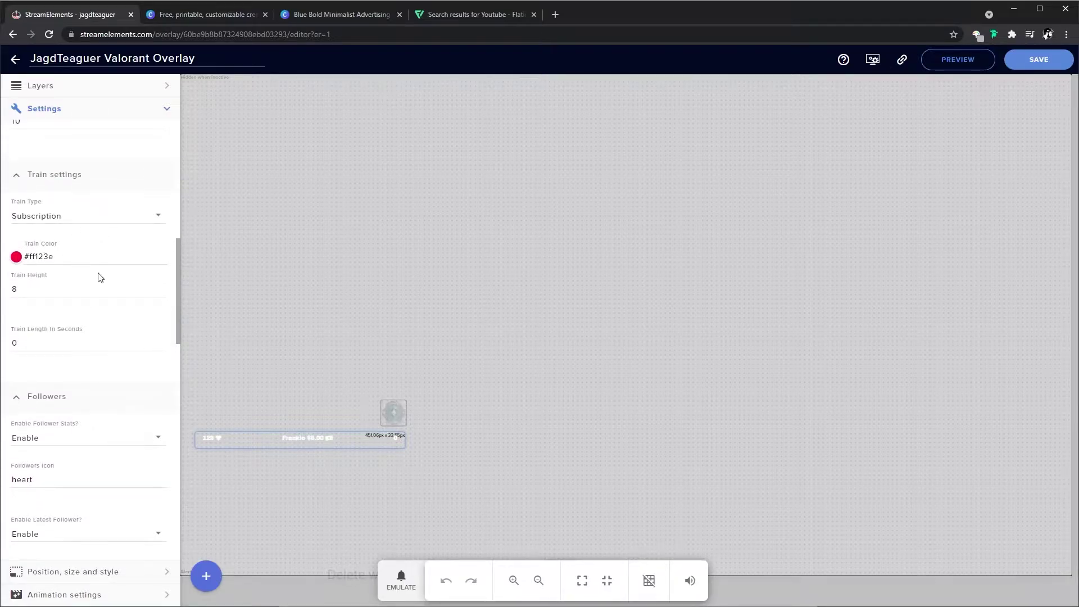
scroll(79, 409, "up", 8)
scroll(84, 387, "up", 2)
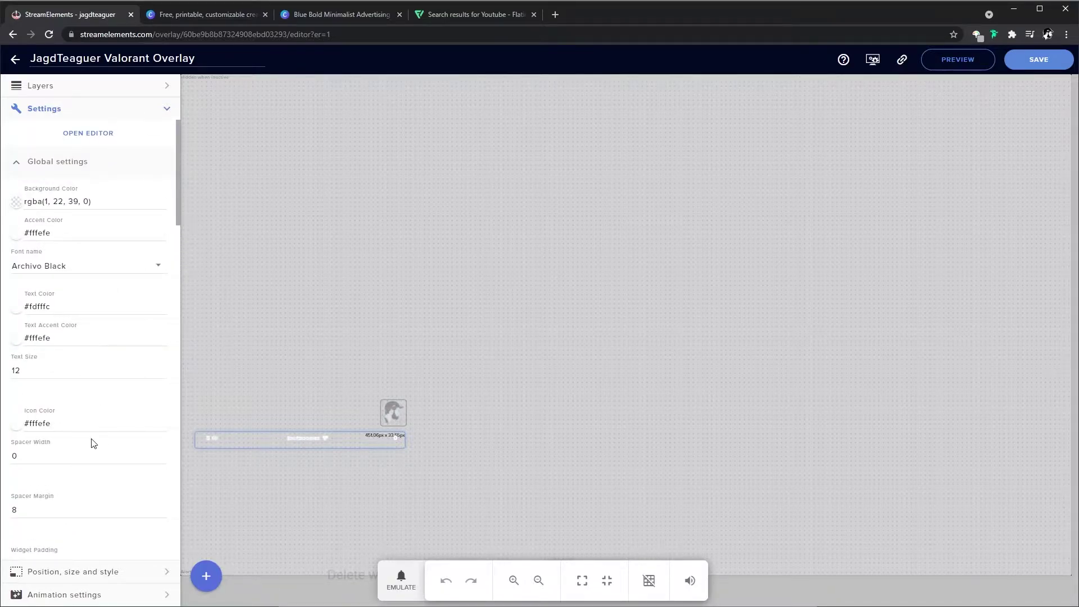
scroll(99, 438, "down", 2)
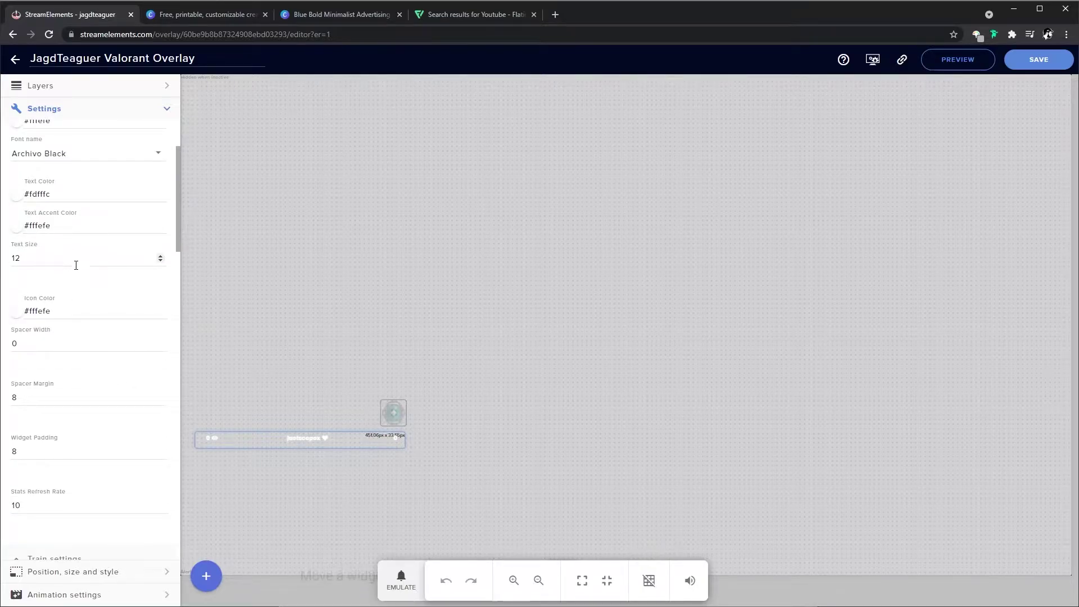
scroll(123, 465, "down", 10)
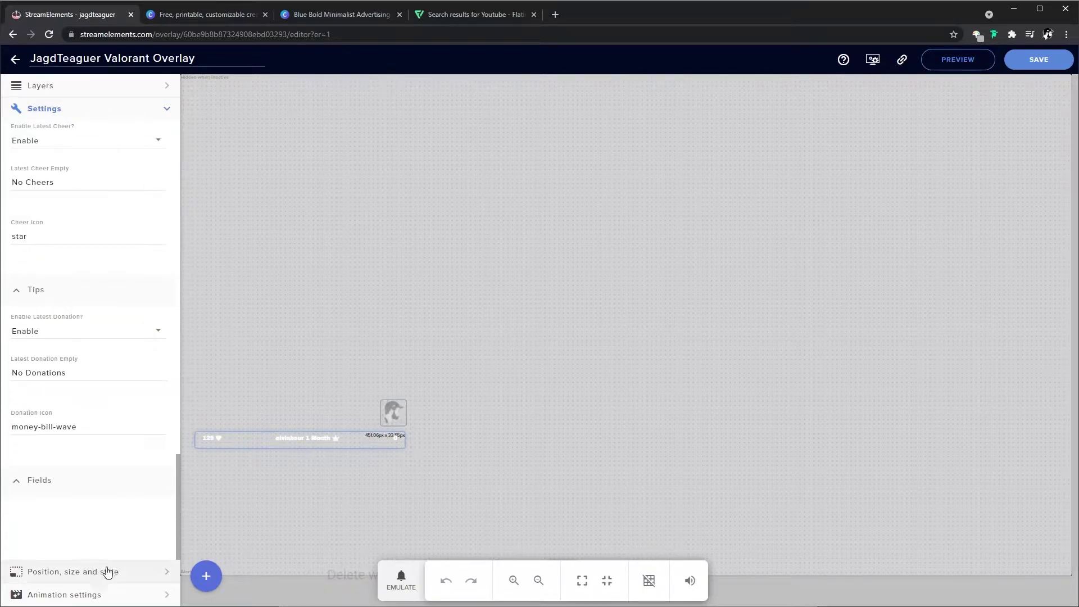
Unlock the Rotating information bar layer and view its position, size, style and animation settings
left_click(140, 571)
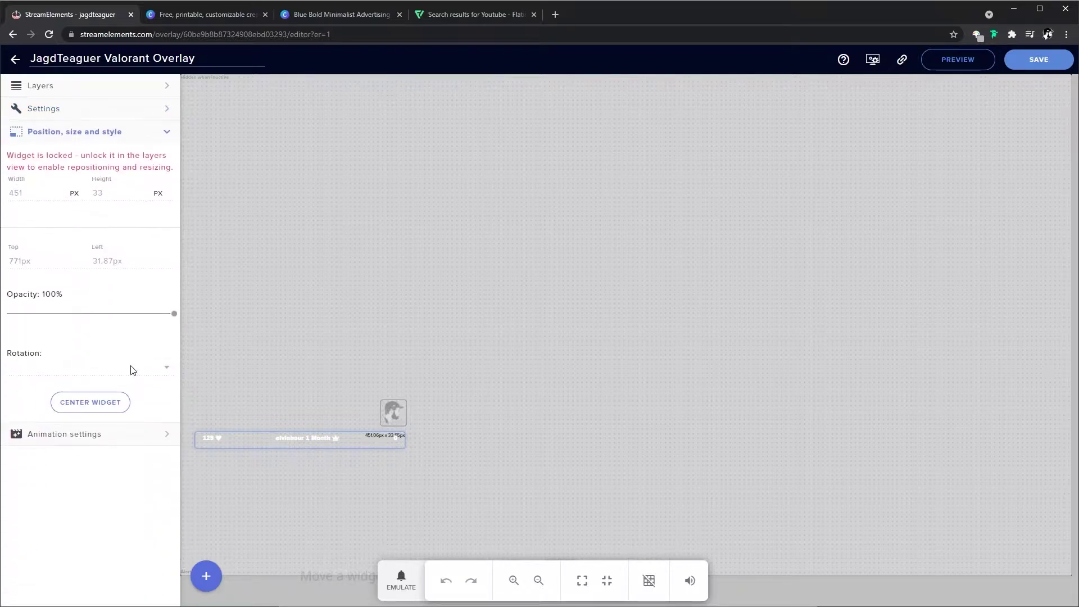
left_click(157, 90)
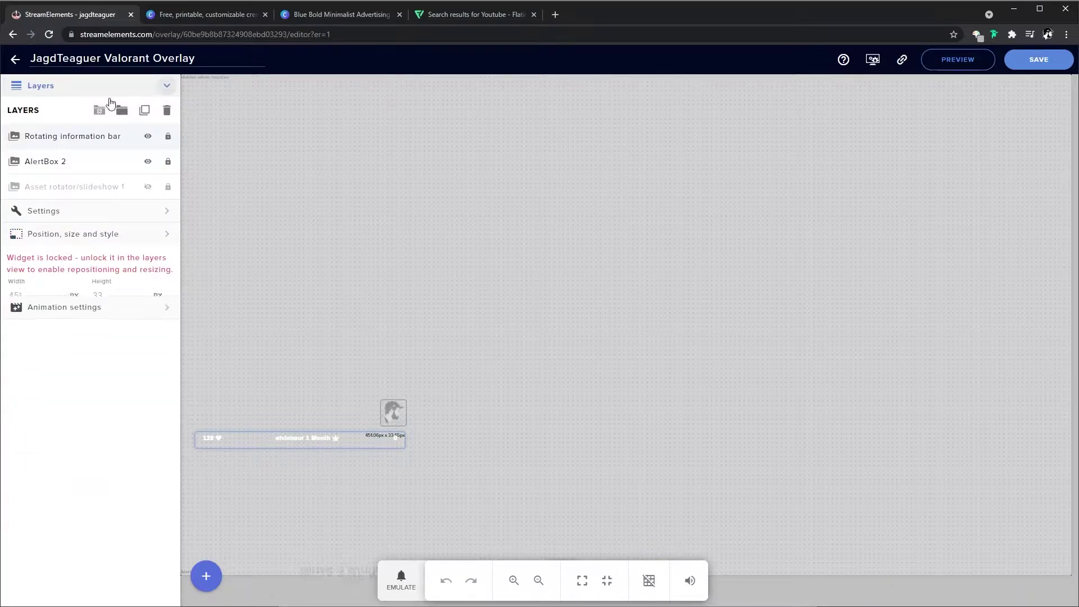
left_click(168, 138)
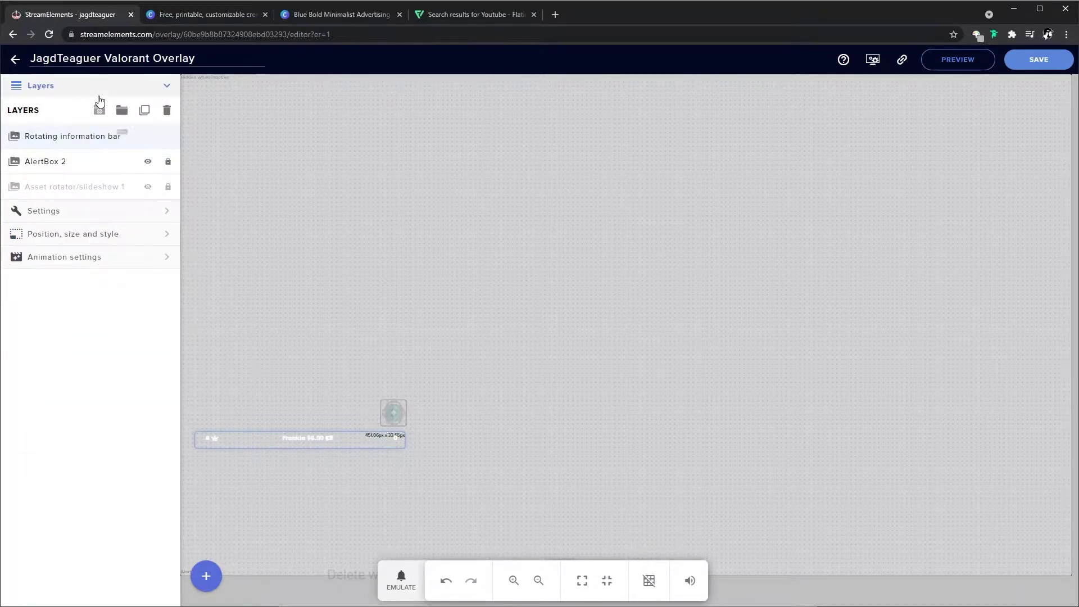
left_click(80, 234)
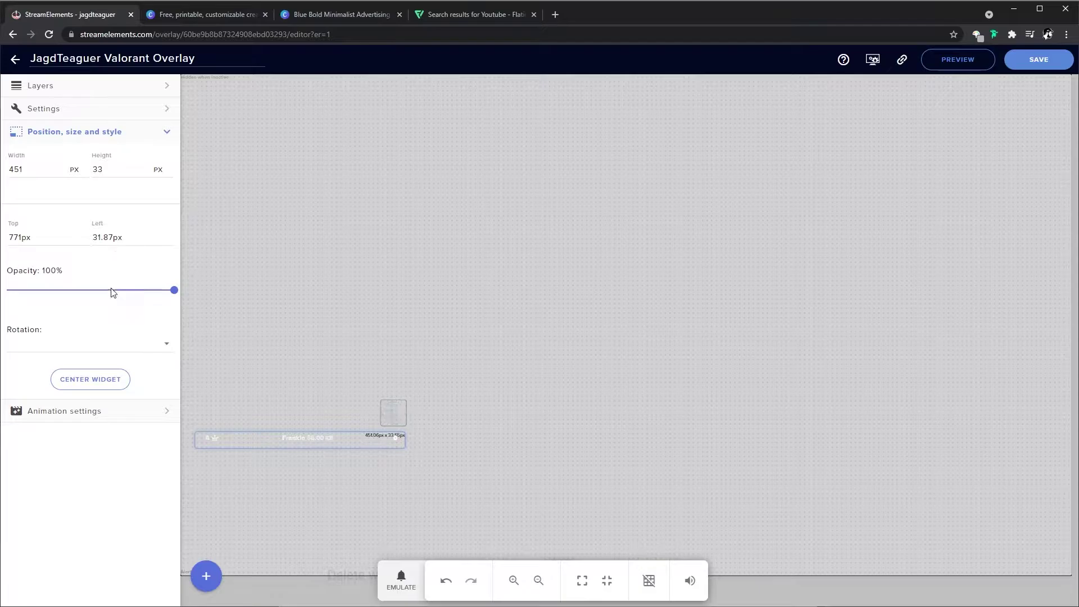
left_click(136, 414)
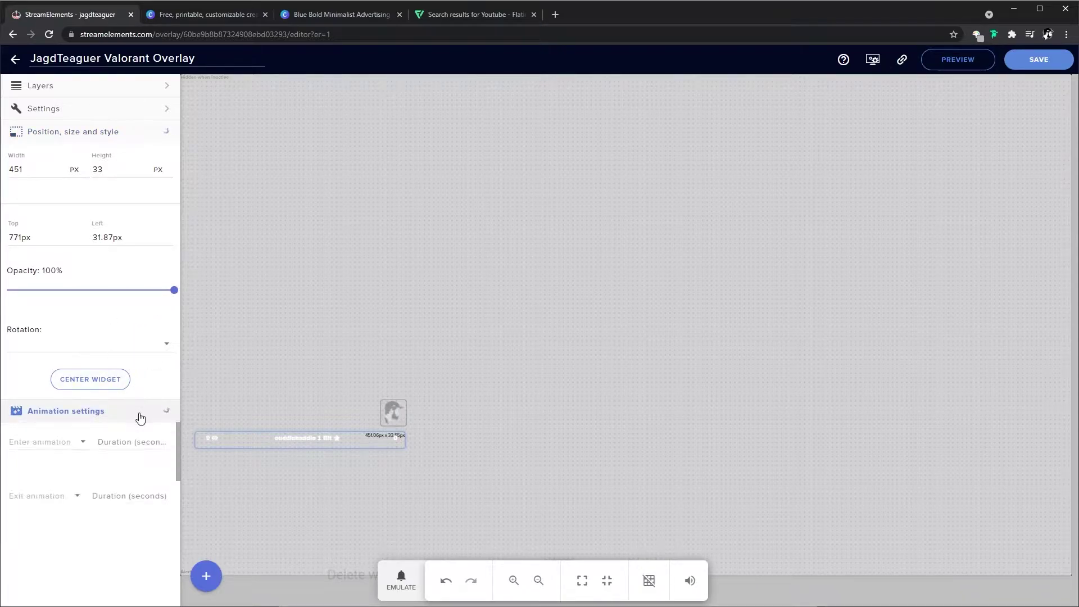
Save the overlay with the rotating information bar and copy the overlay URL
left_click(161, 132)
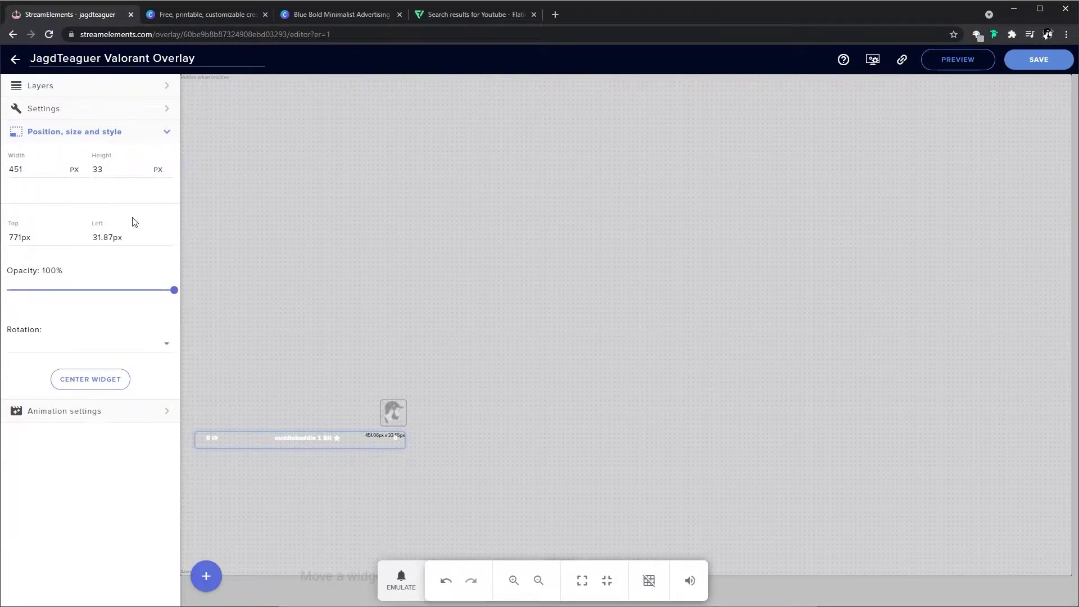
left_click_drag(207, 441, 287, 408)
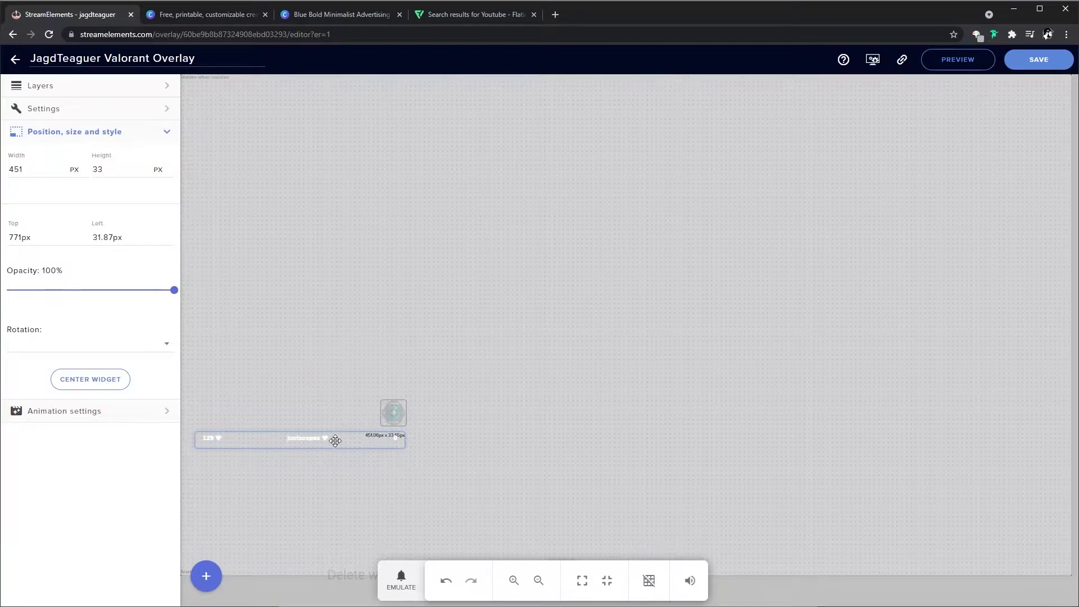
left_click(1039, 60)
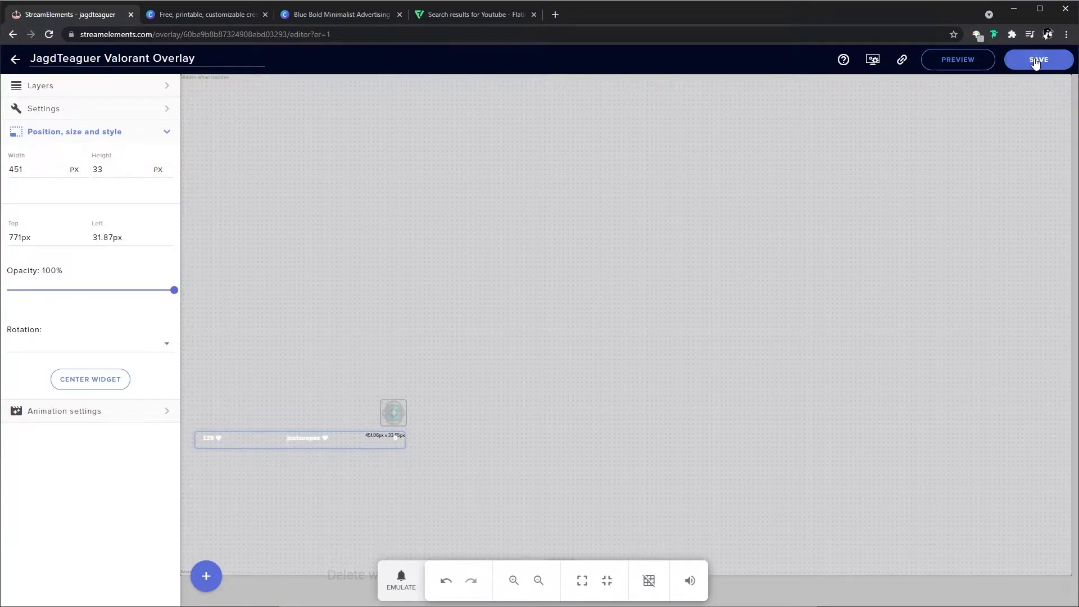
left_click(902, 67)
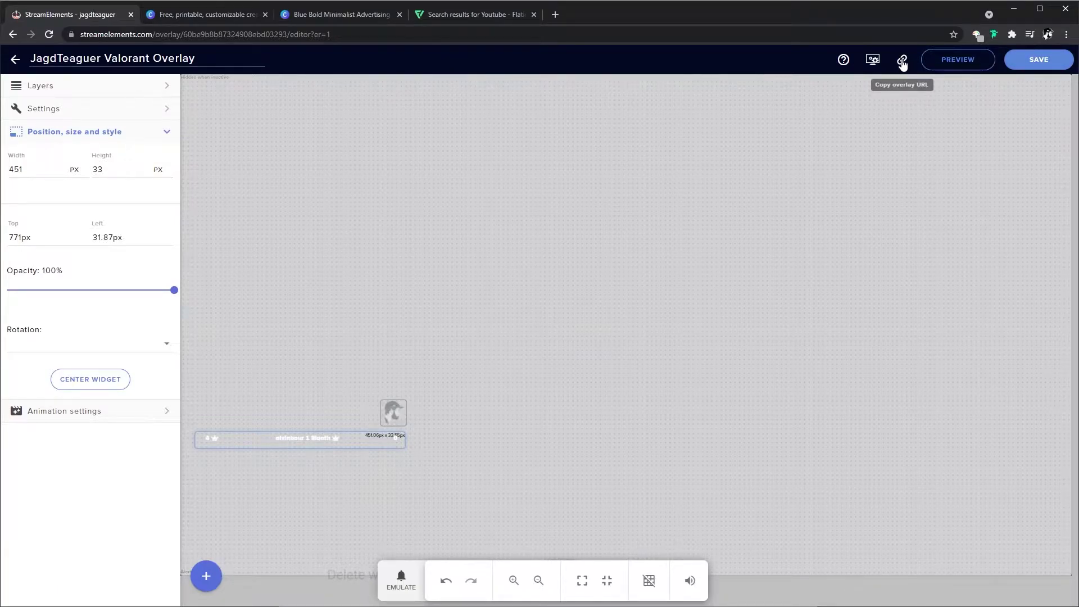
left_click(901, 62)
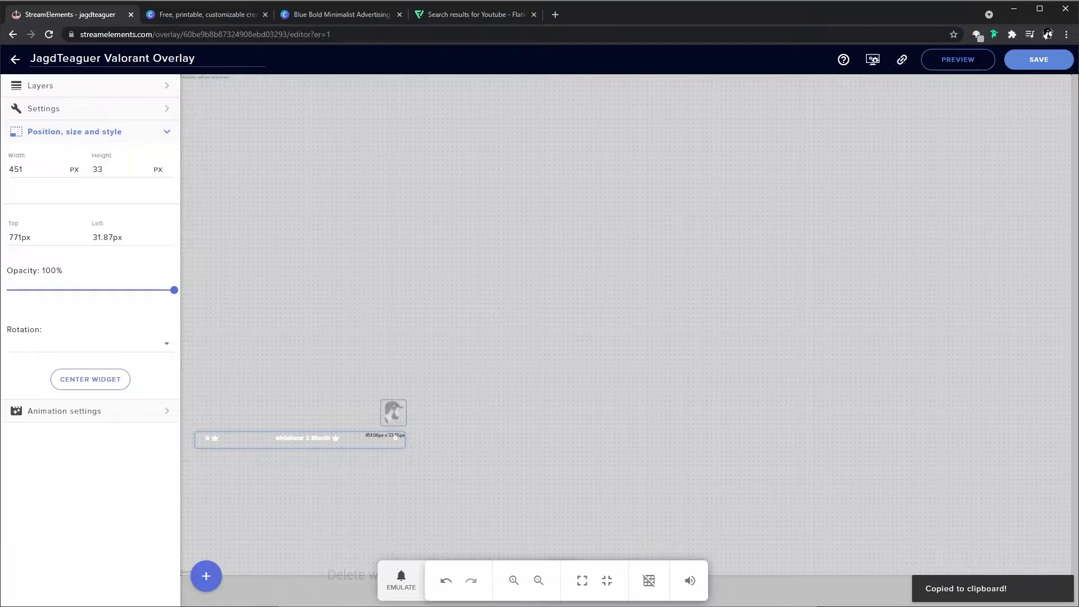
Switch to OBS and set the (SE) [Val] Gaming Alerts browser source to the copied private overlay URL, width 1920 and height 1080
key("alt+Tab")
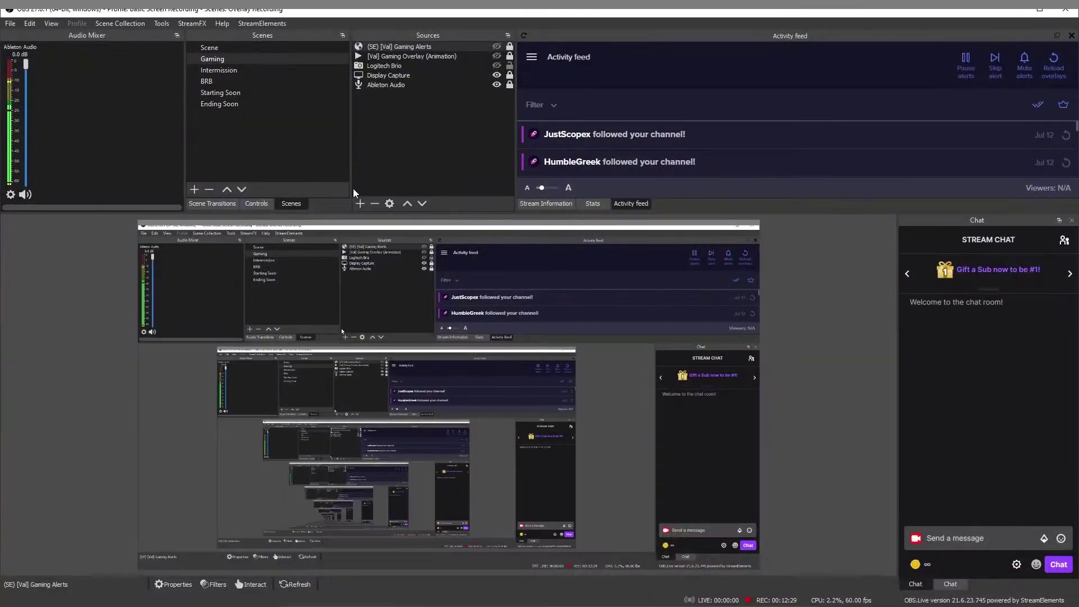
left_click(388, 47)
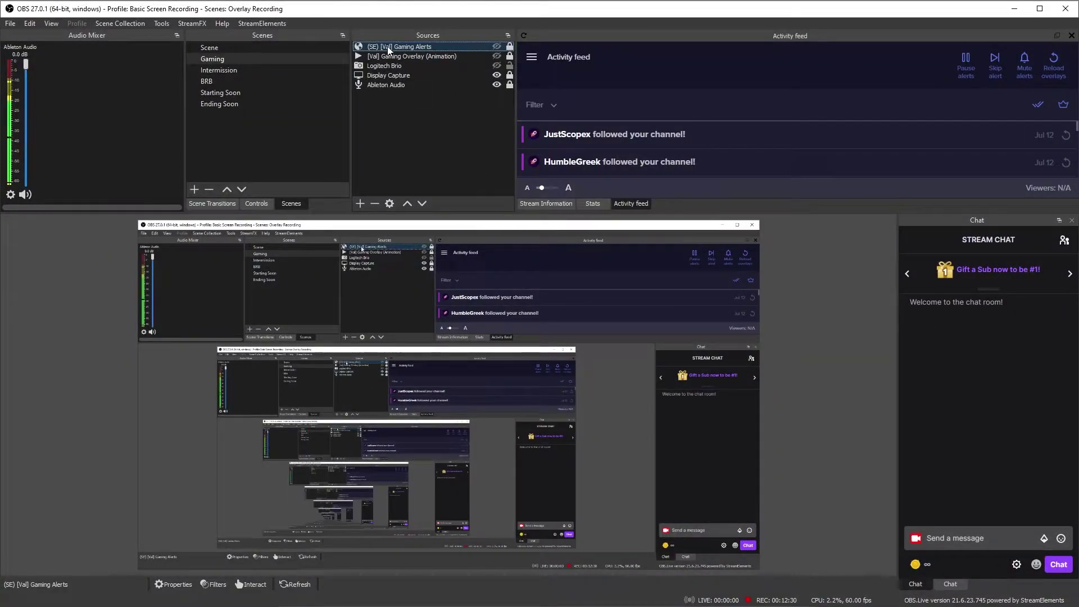
right_click(417, 46)
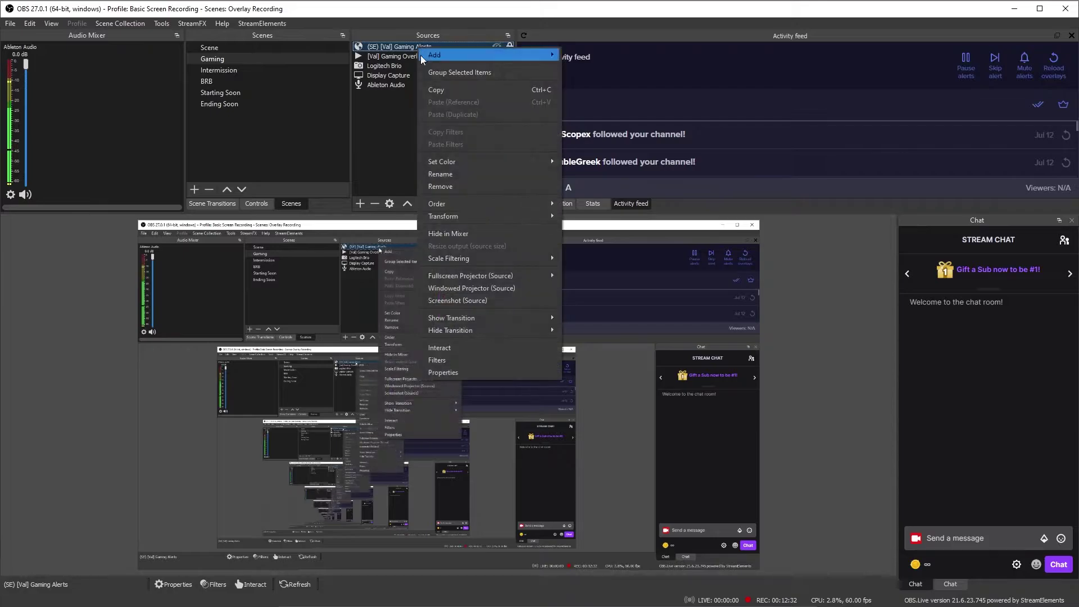
left_click(449, 373)
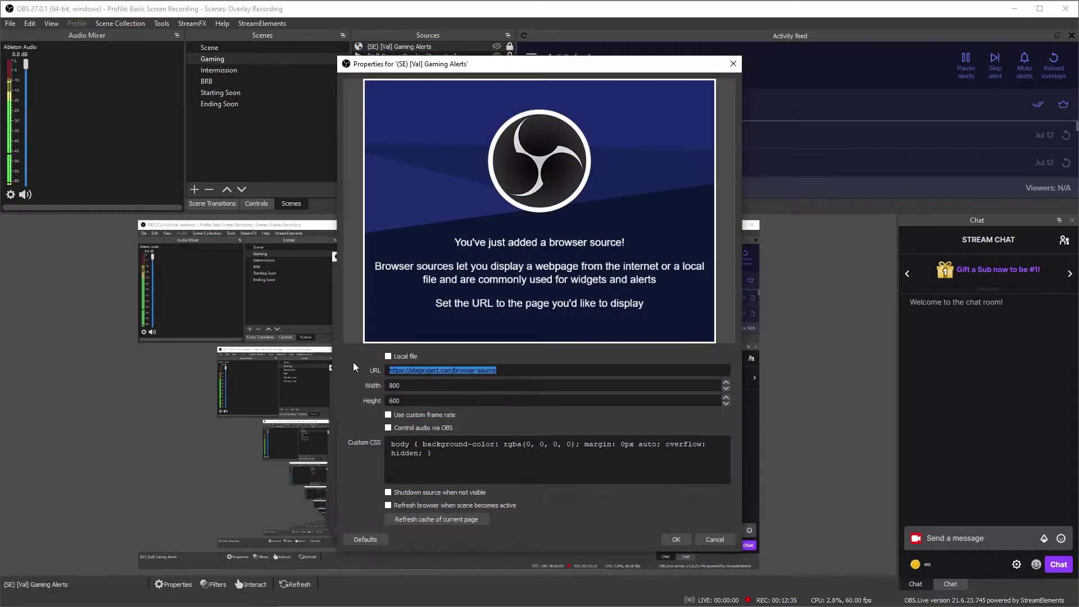
left_click_drag(414, 411, 371, 410)
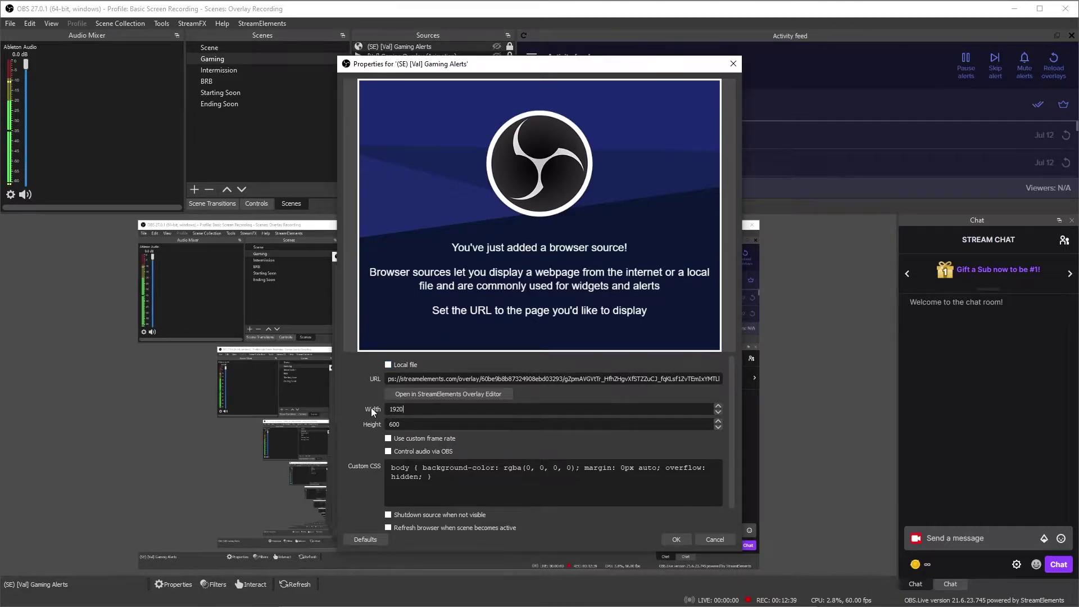
type("108")
scroll(434, 510, "down", 2)
left_click(677, 539)
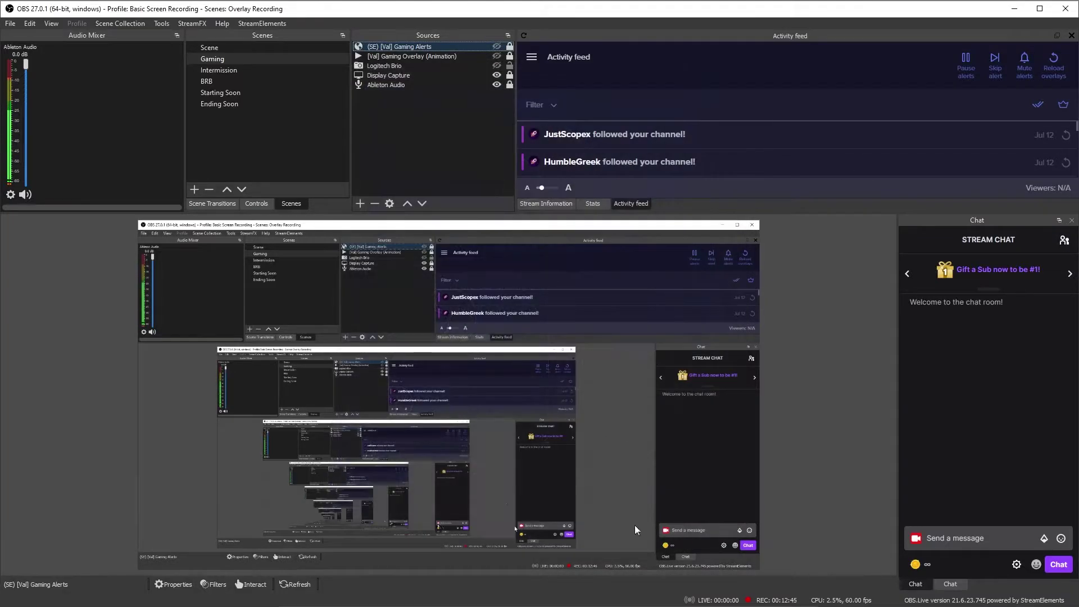
Make the gaming alerts, gaming overlay animation and Logitech Brio sources visible in the Gaming scene
left_click(497, 46)
left_click(496, 56)
left_click(497, 66)
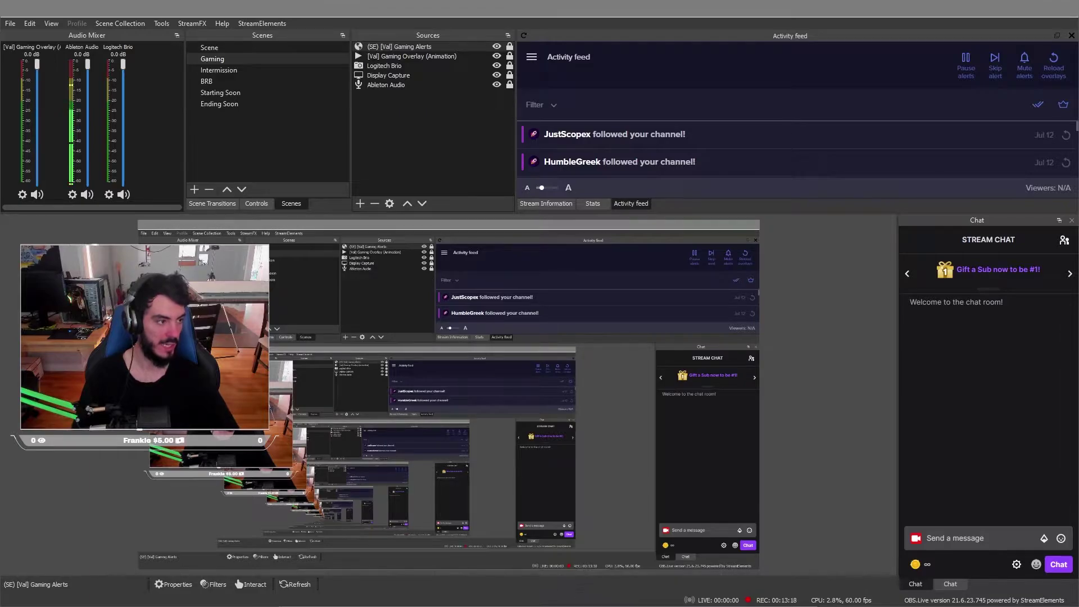
Switch to File Explorer and look through the Gameplay folder of the Valorant Overlay Files
key("alt+Tab")
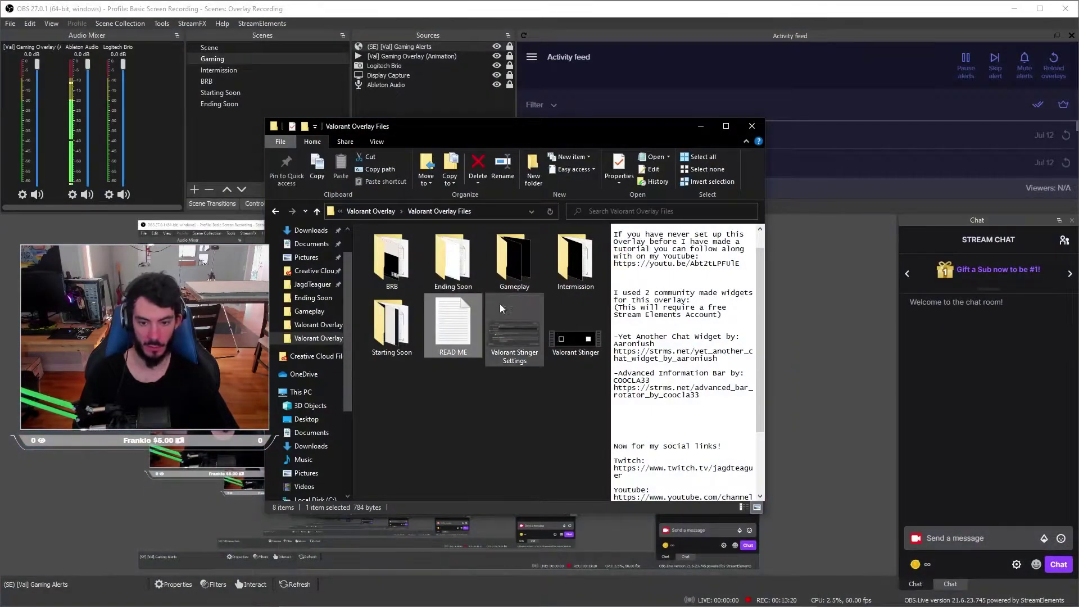
left_click(512, 274)
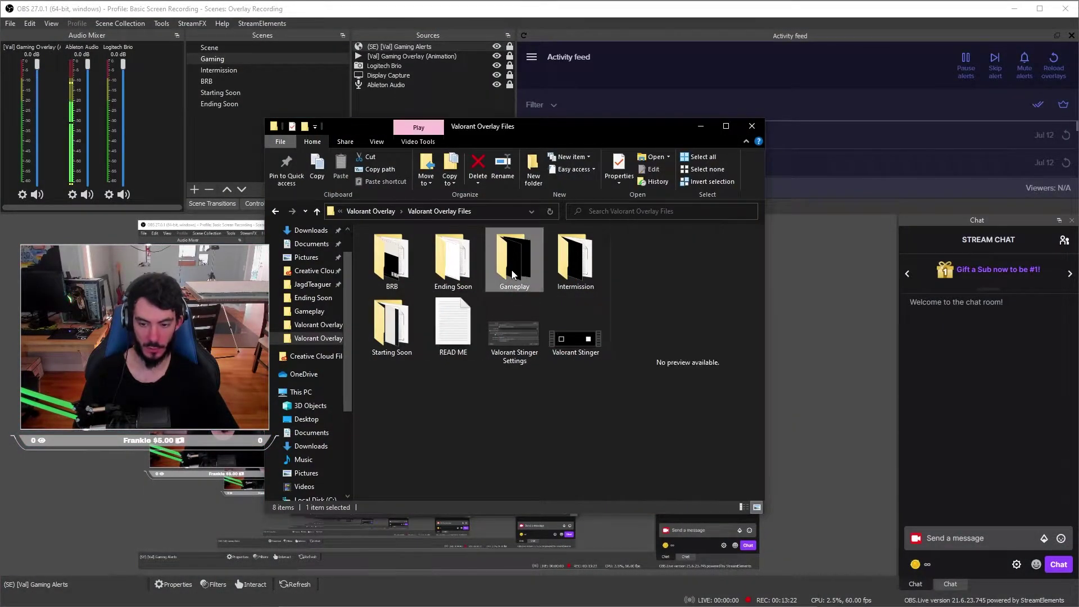
double_click(515, 271)
left_click(398, 279)
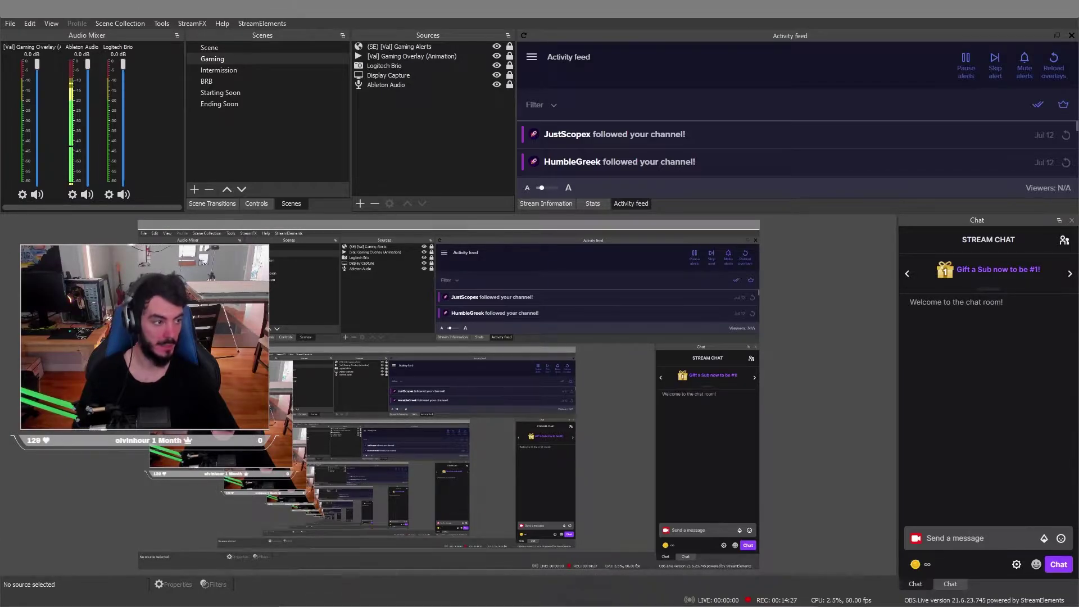
Switch to StreamElements, return to the overlay list and open the JagdTeaguer Valorant Overlay for editing
key("alt+Tab")
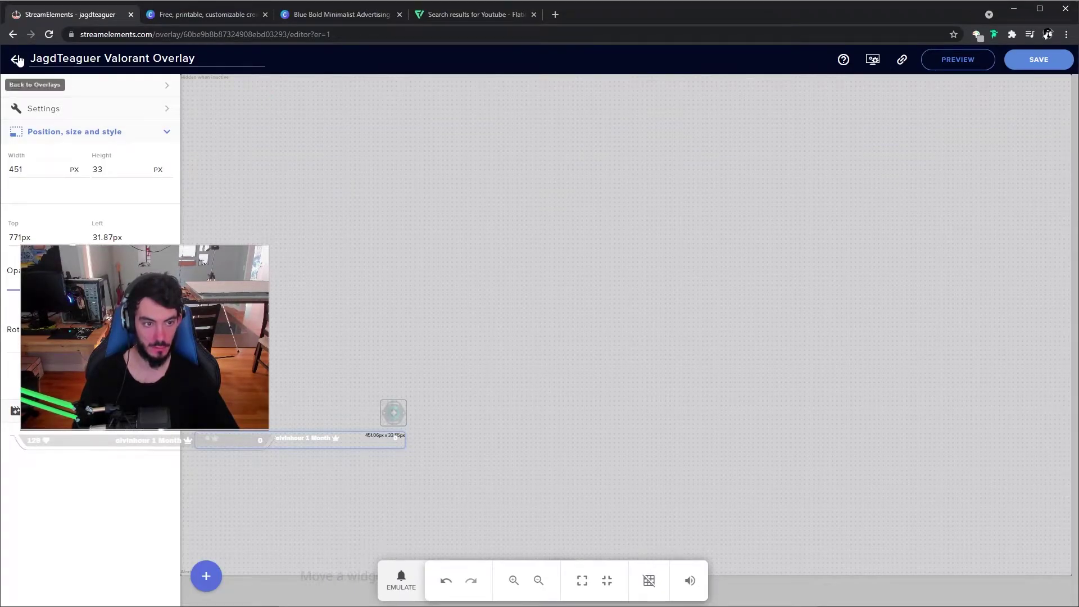
left_click(12, 60)
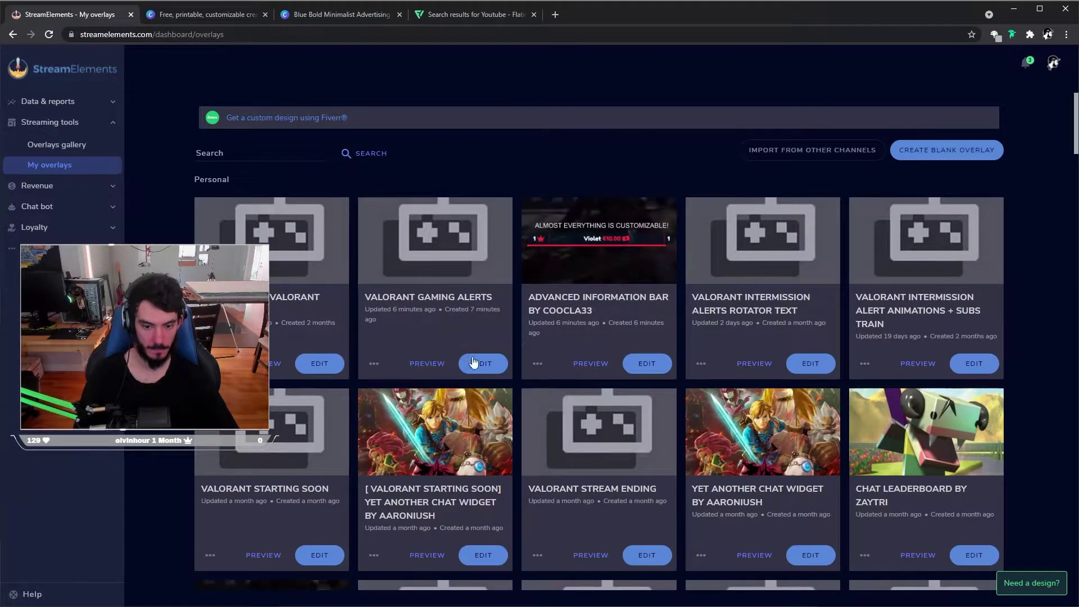
left_click(322, 365)
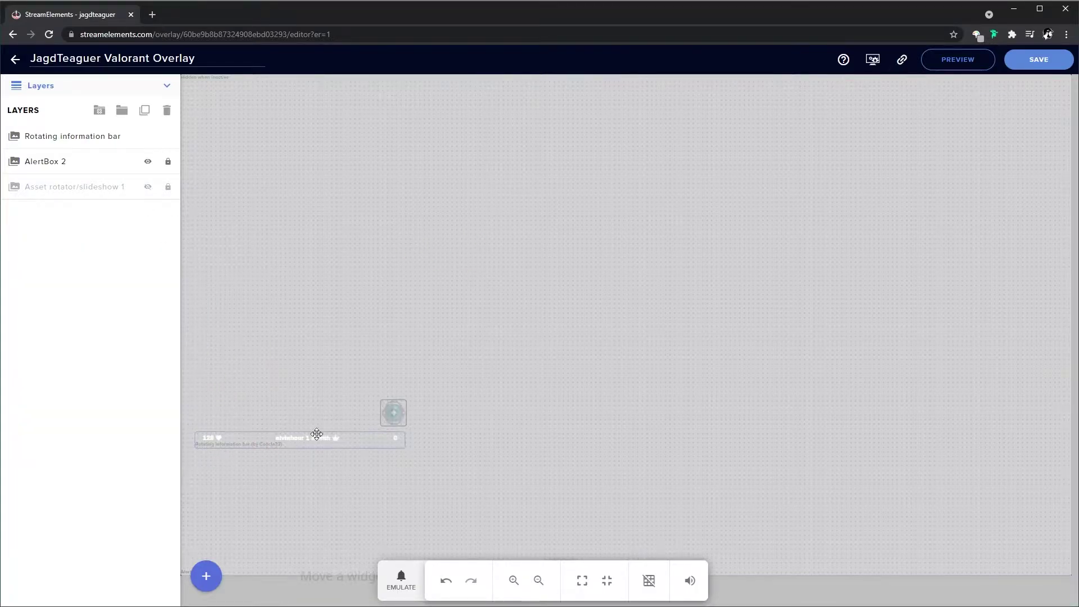
left_click(317, 434)
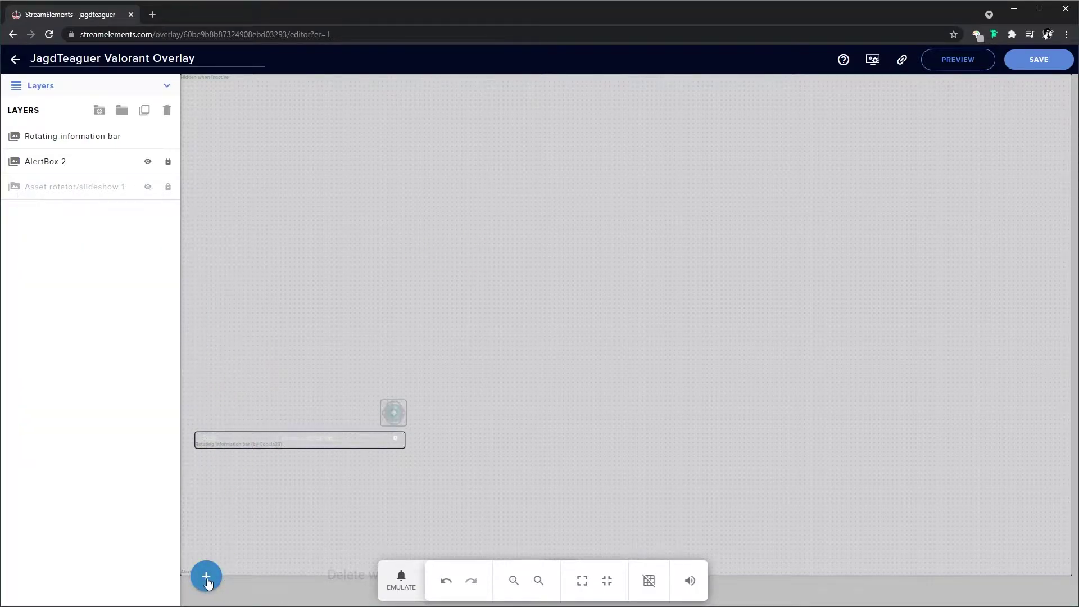
Add an AlertBox widget to the overlay and disable its purchase alert
left_click(207, 572)
mouse_move(255, 328)
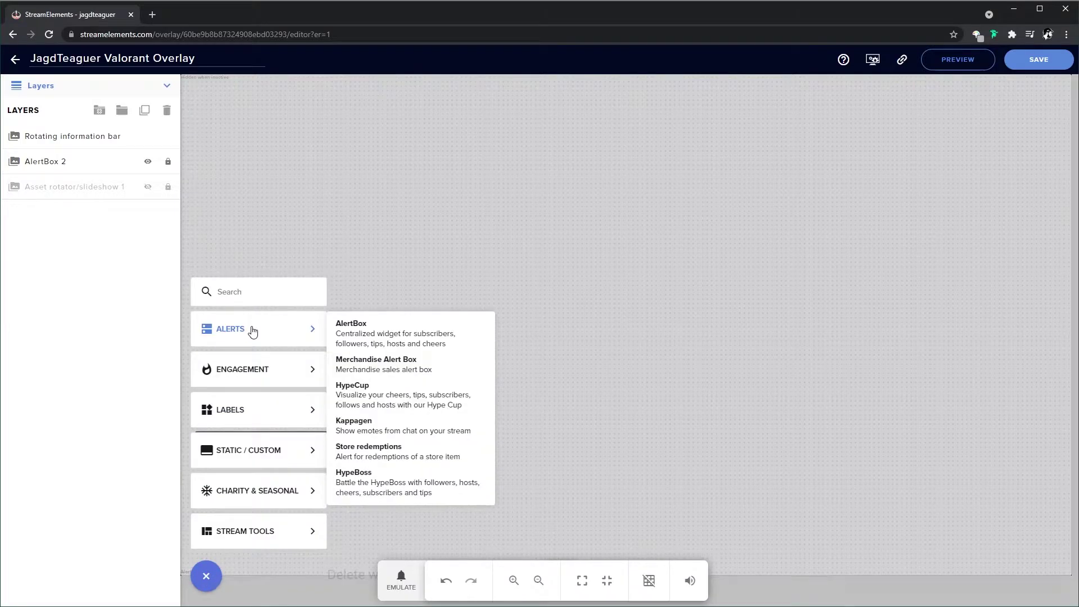
left_click(390, 331)
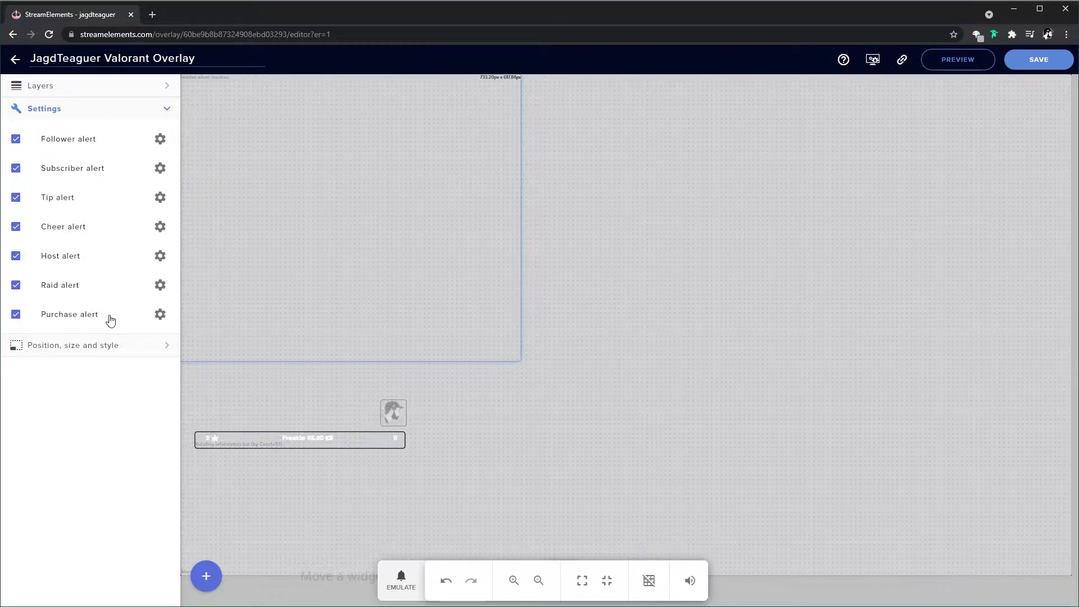
left_click(16, 315)
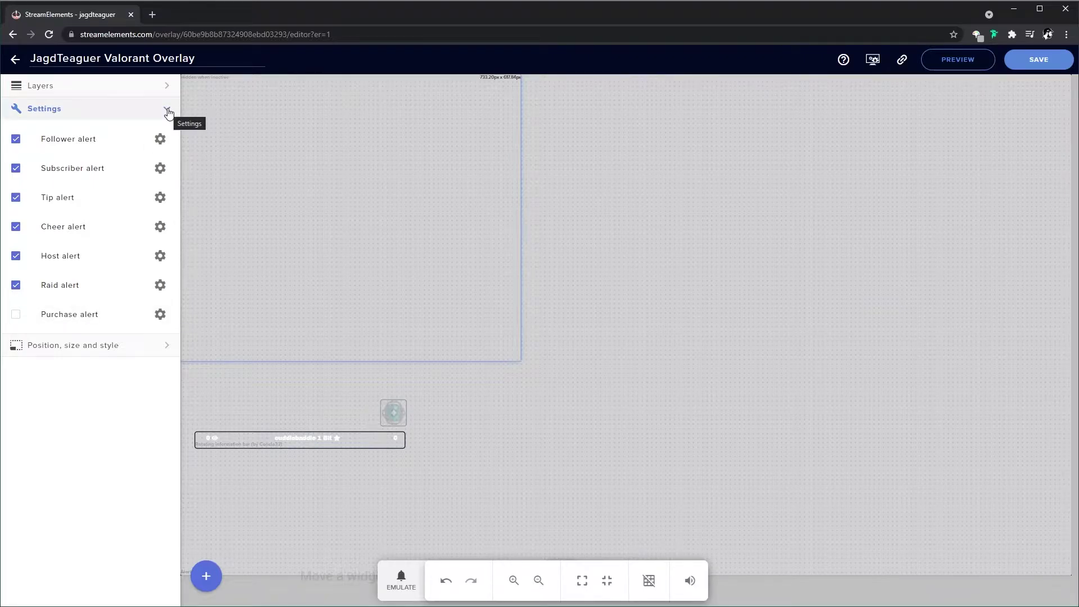
Check the new AlertBox's advanced follower alert settings and delete that AlertBox layer
left_click(163, 138)
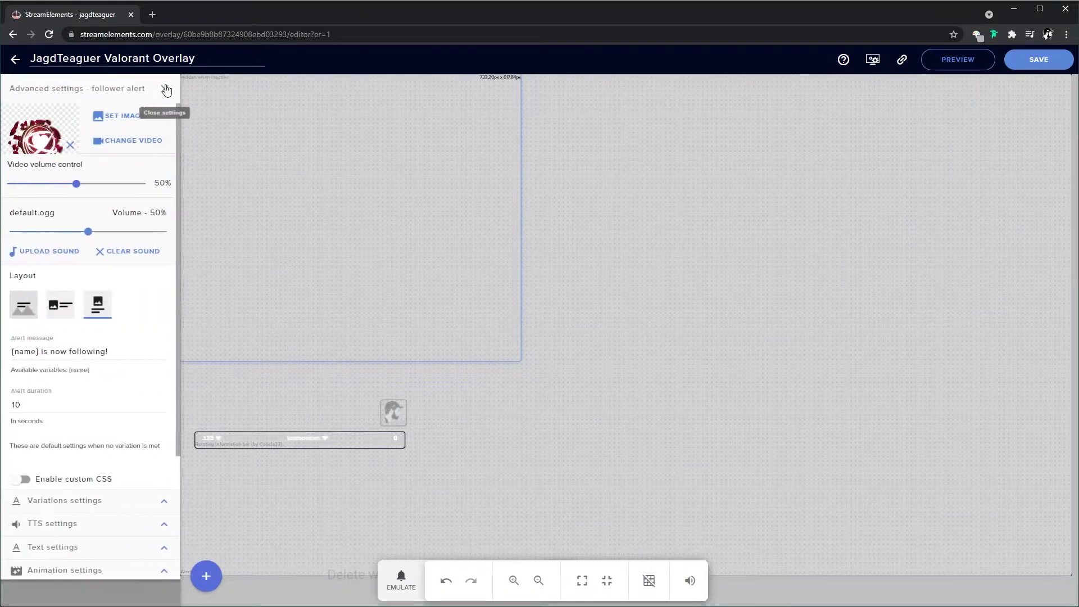
left_click(166, 90)
left_click(164, 87)
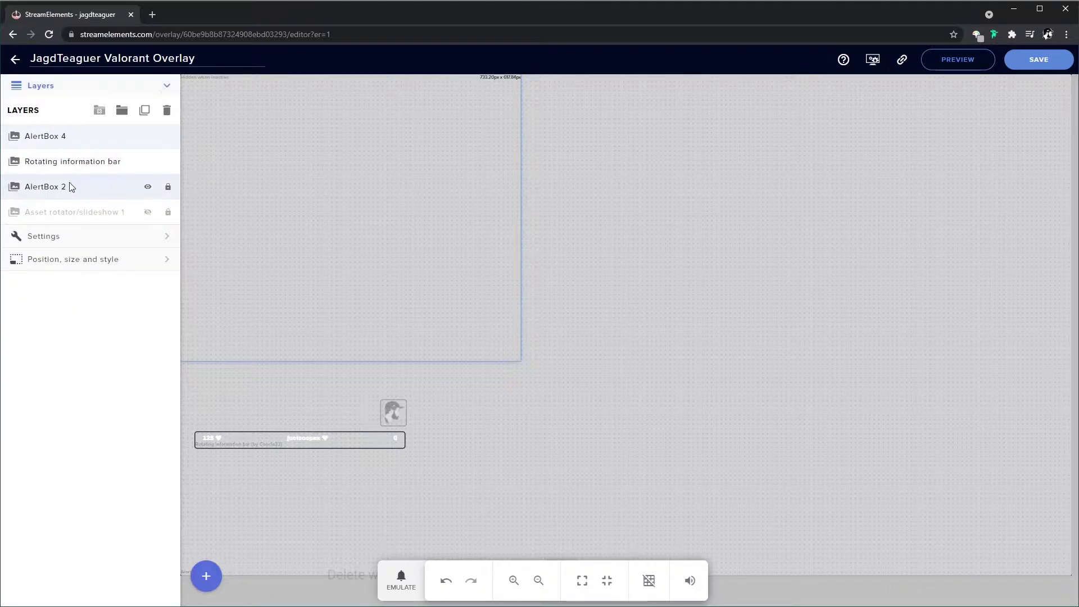
left_click(166, 110)
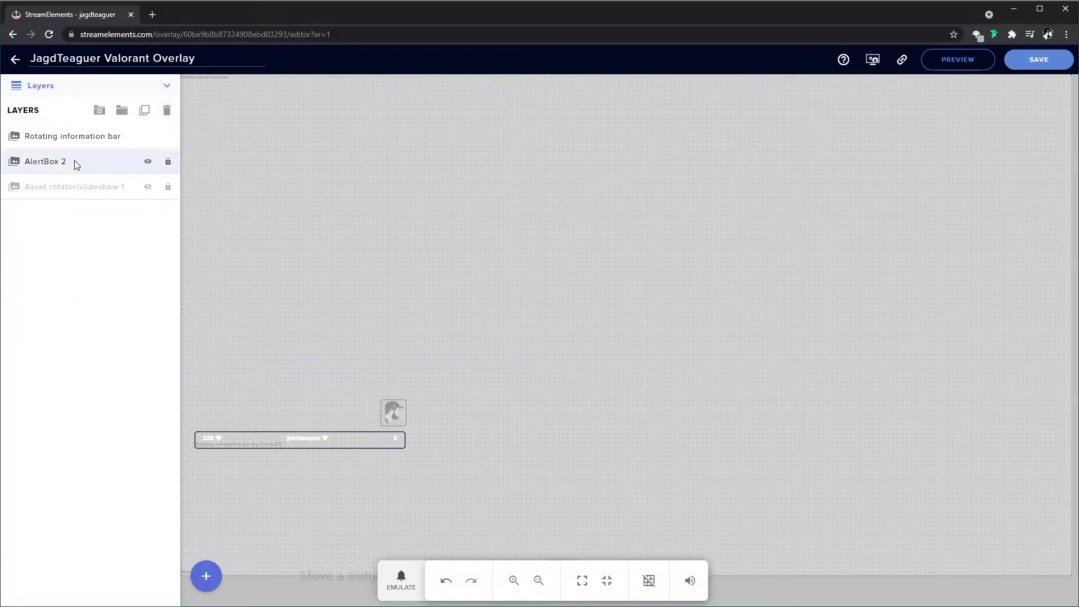
Open the video library for the follower alert of the AlertBox 2 layer
left_click(77, 163)
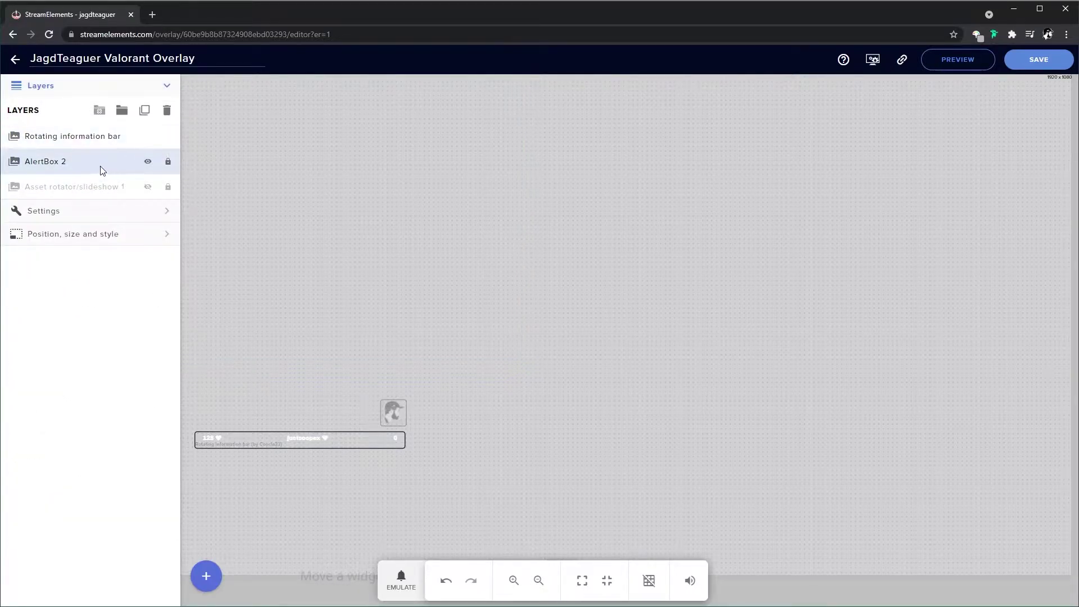
double_click(103, 171)
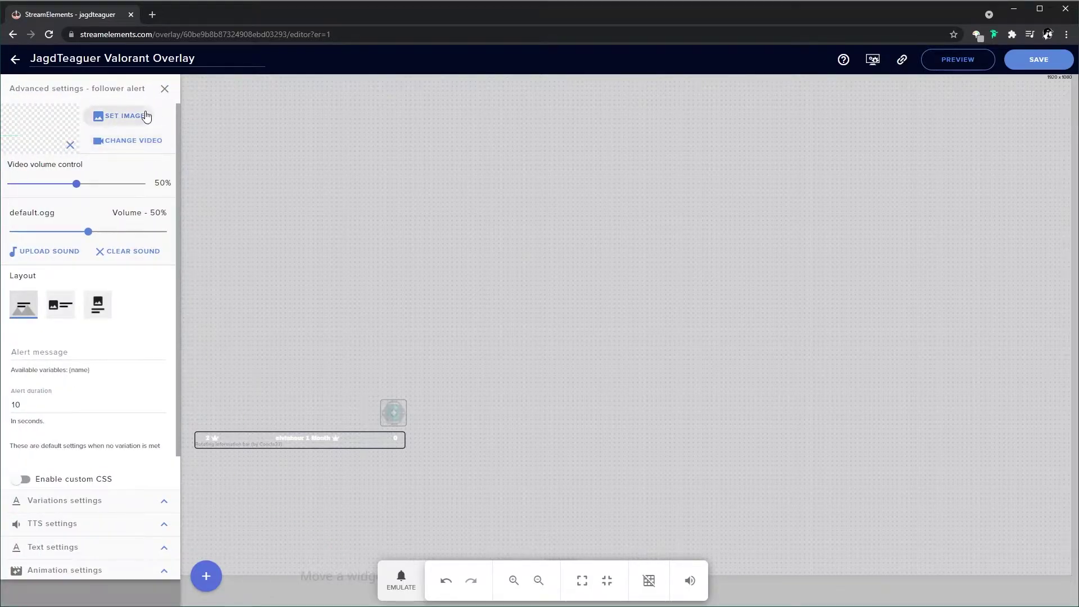
left_click(144, 138)
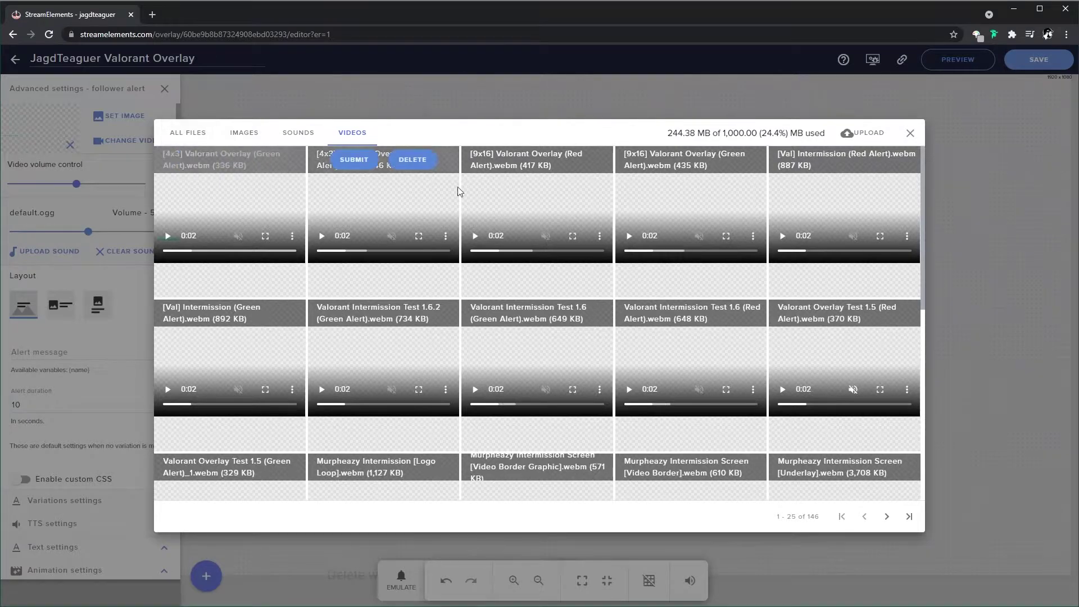
Select the [4x3] Valorant Overlay (Green Alert) and (Red Alert) videos from the Gameplay folder for upload and return to the video library
left_click(871, 135)
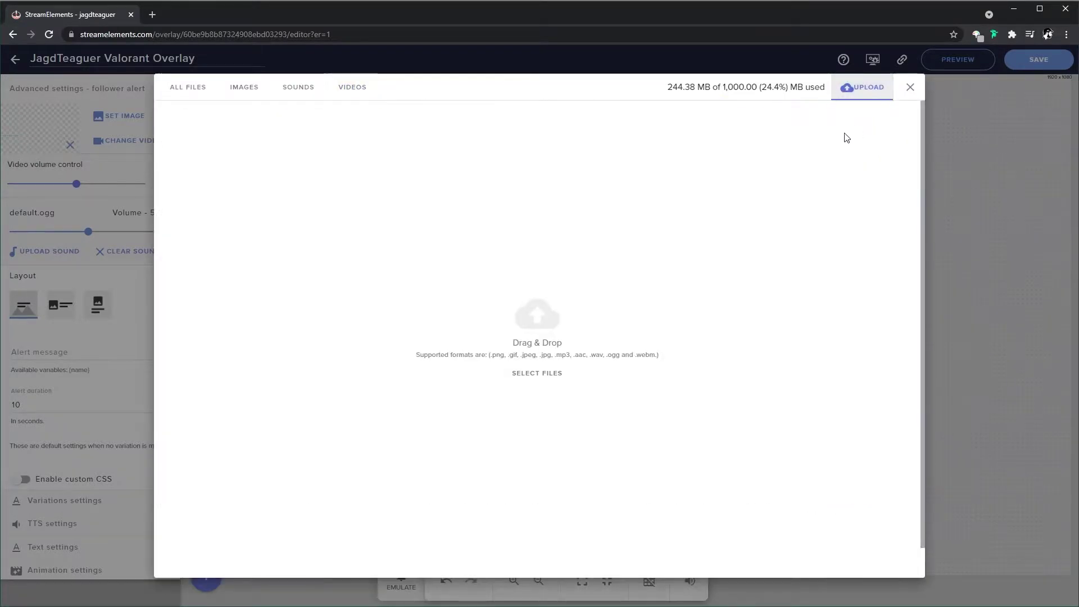
left_click(543, 375)
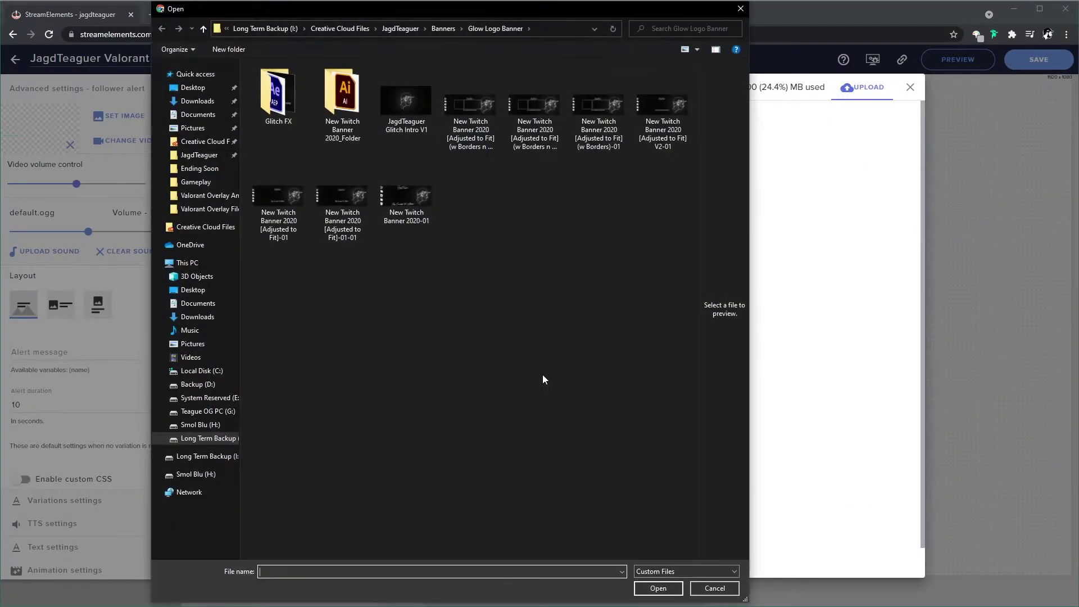
left_click(203, 208)
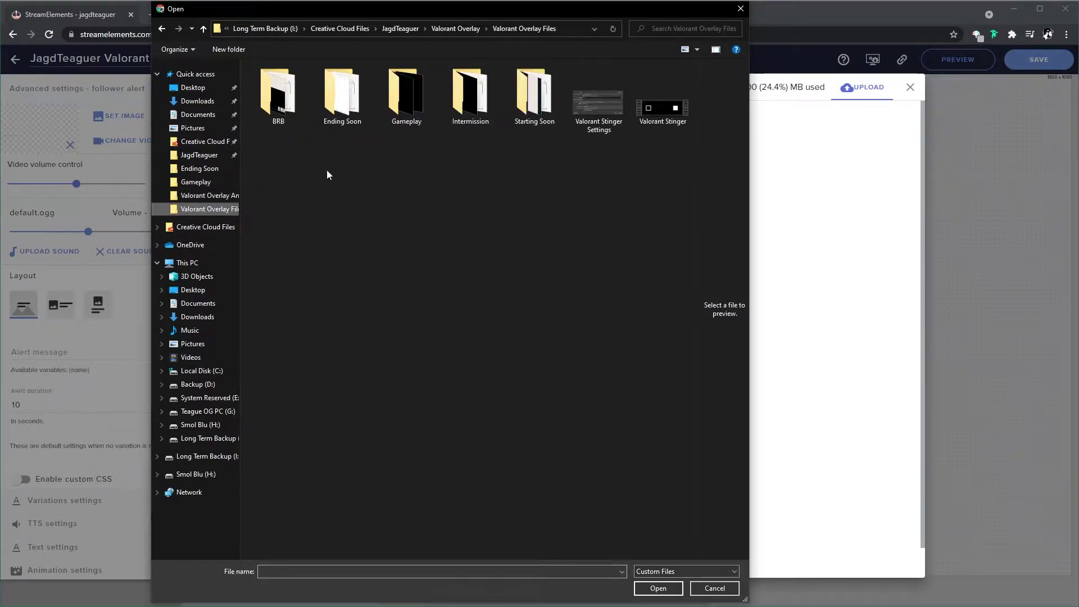
double_click(389, 100)
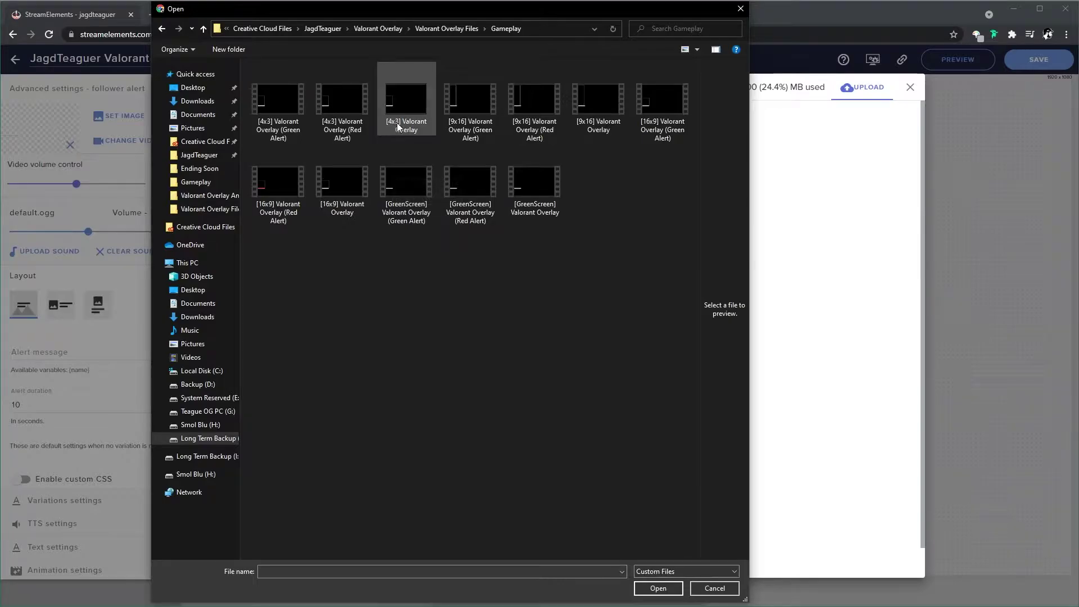
left_click(343, 104)
left_click(251, 121, "ctrl")
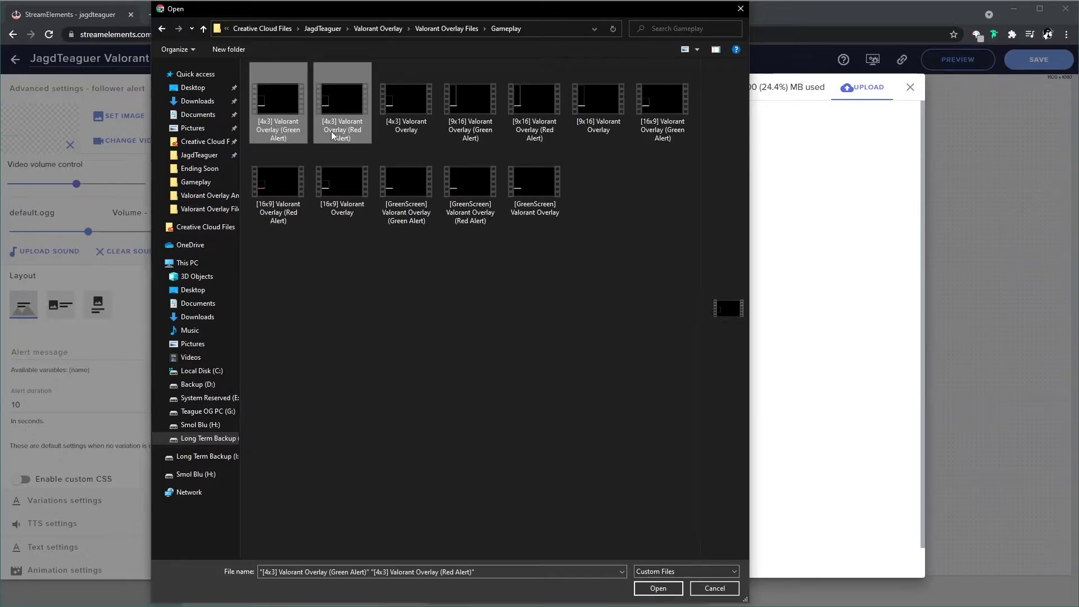
left_click(659, 589)
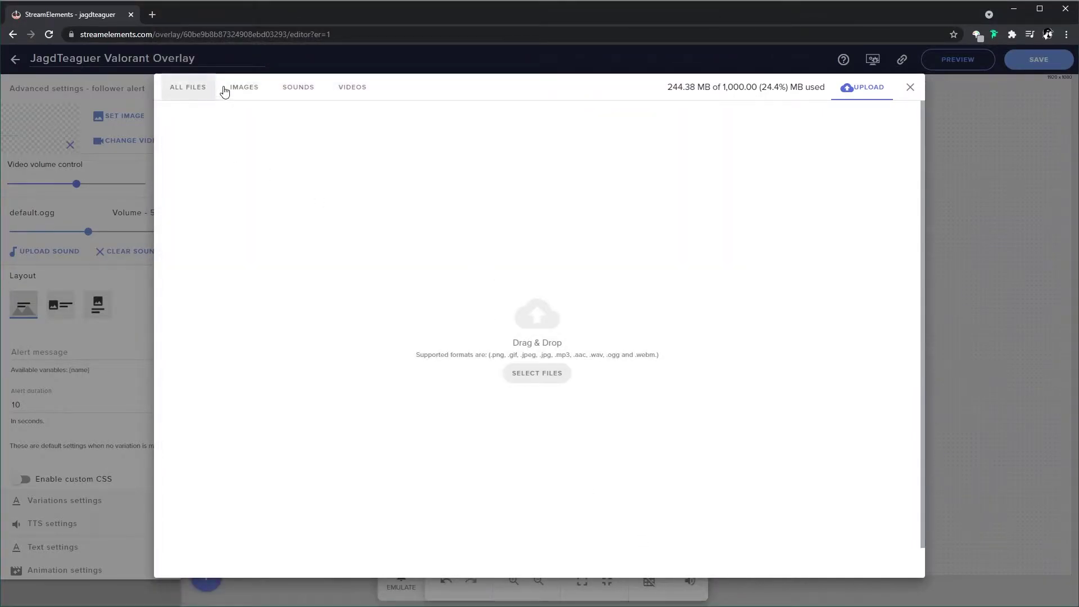
left_click(353, 88)
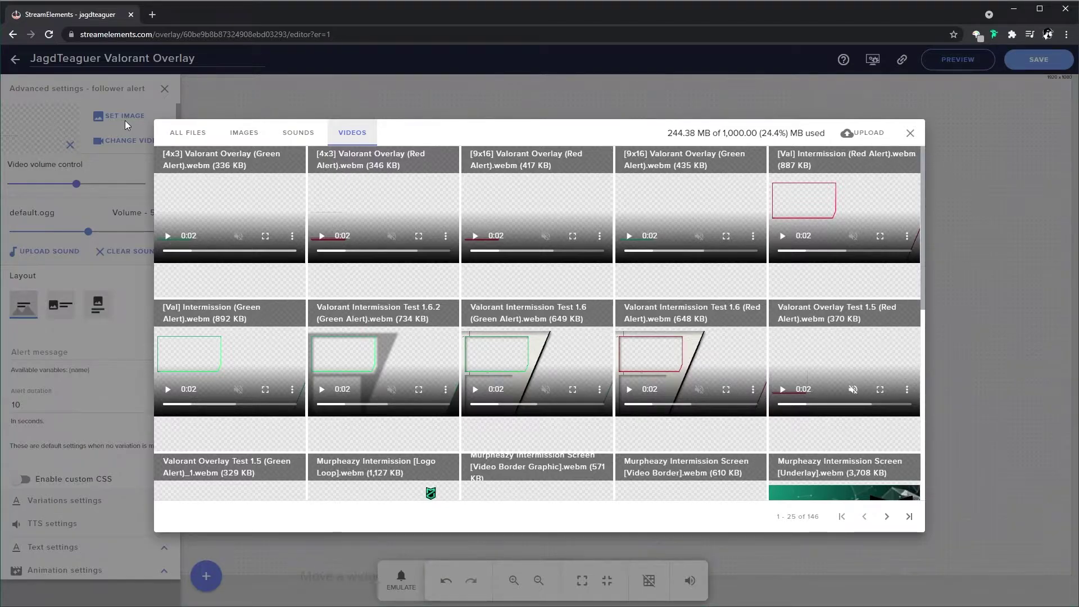
Close the video library and review the follower alert's layout, duration, variations and text-to-speech settings
mouse_move(163, 196)
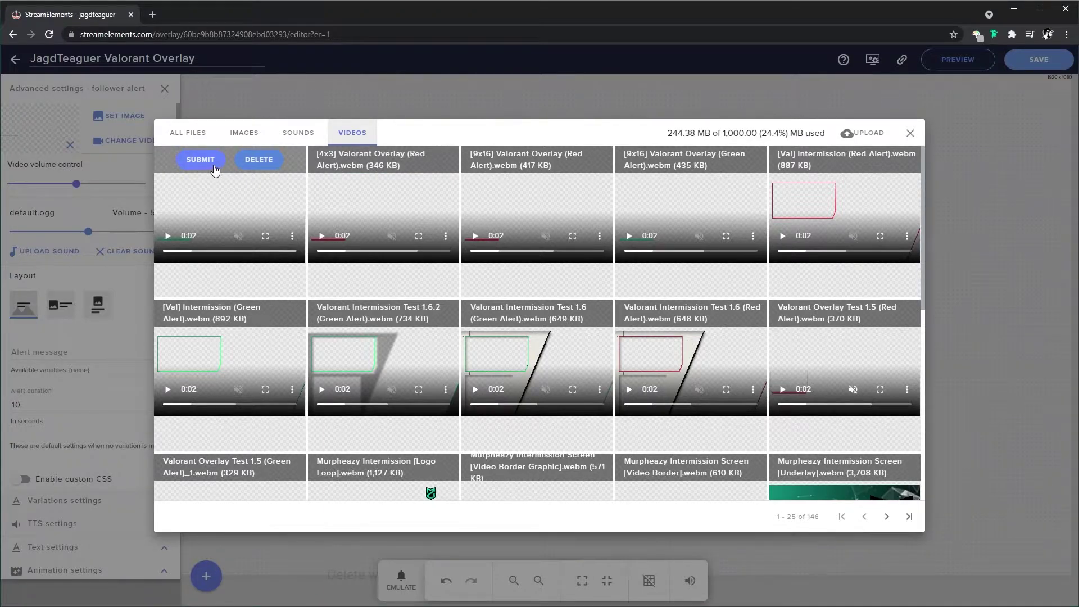
left_click(910, 134)
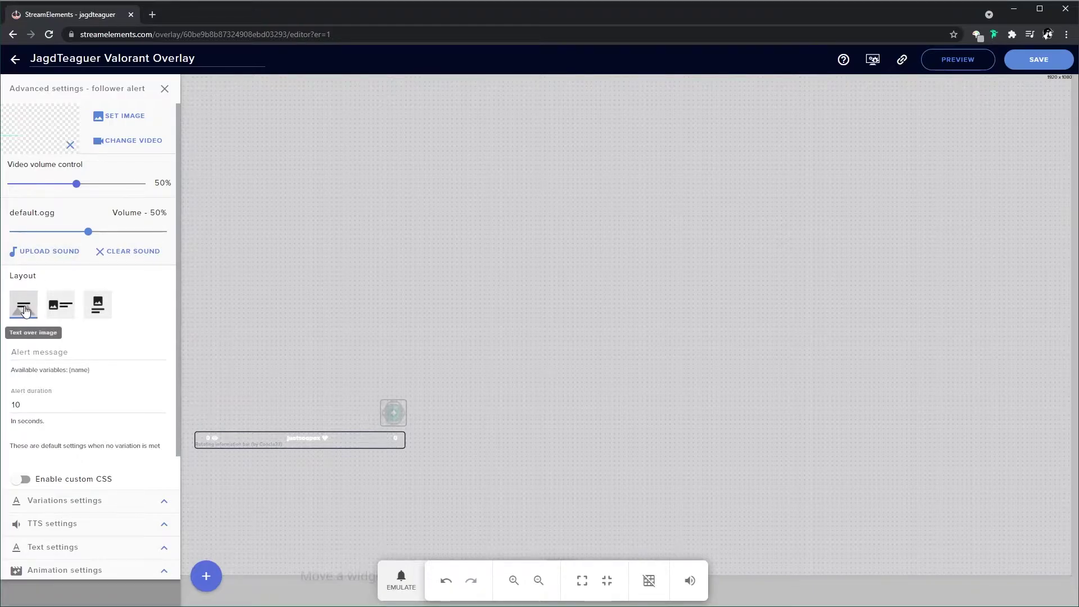
scroll(44, 319, "down", 1)
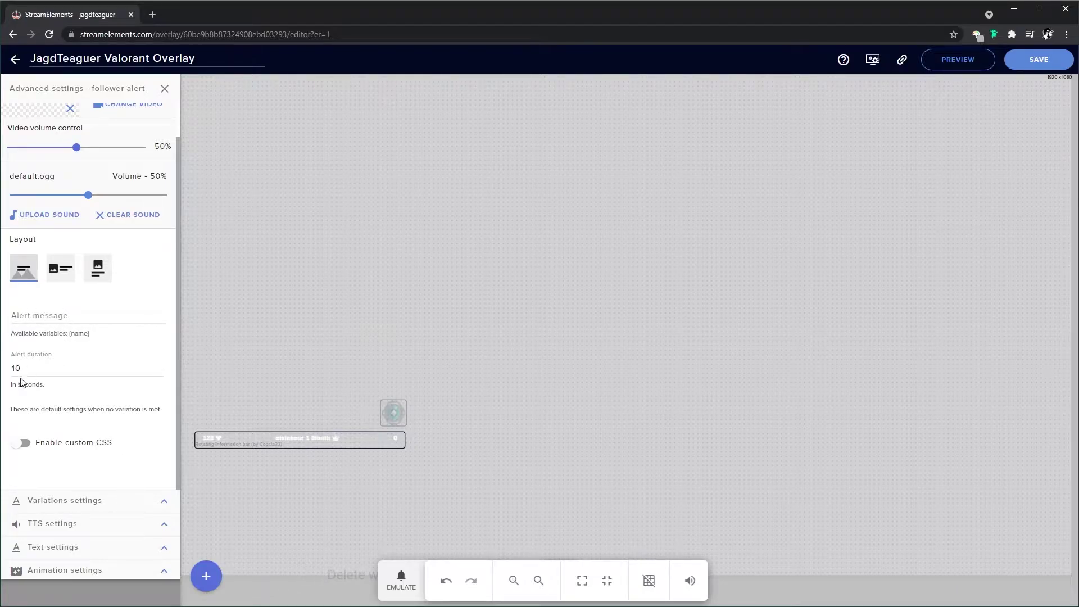
left_click(155, 502)
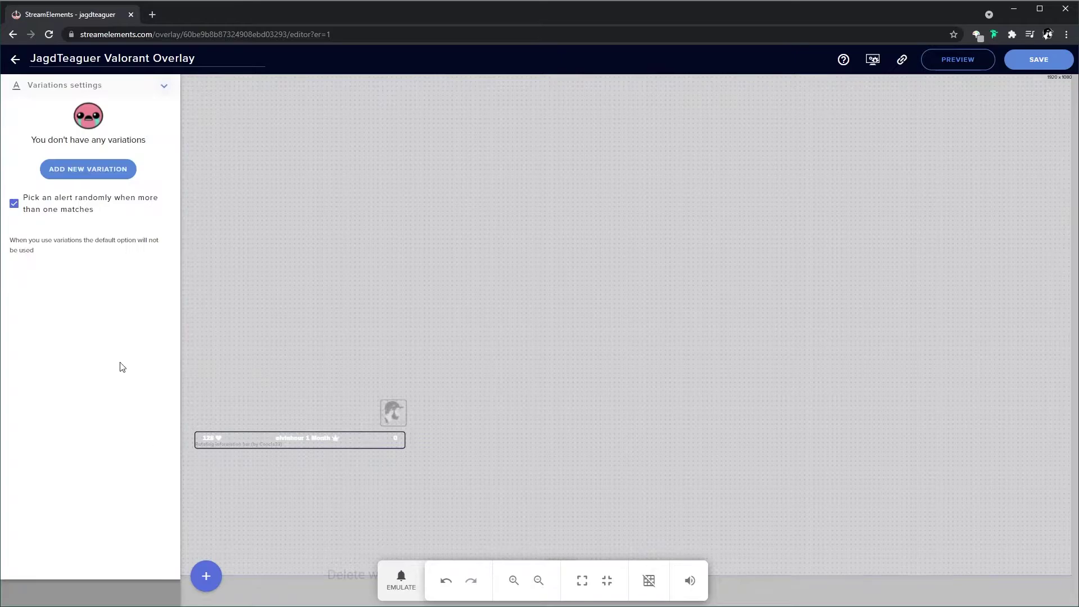
left_click(163, 86)
left_click(100, 501)
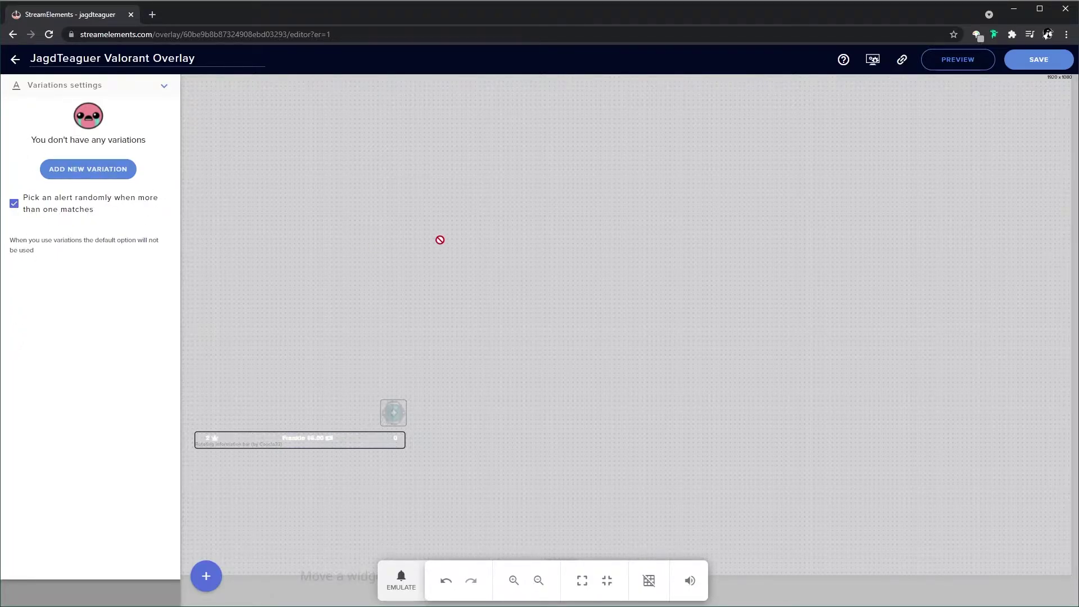
left_click(162, 89)
left_click(138, 522)
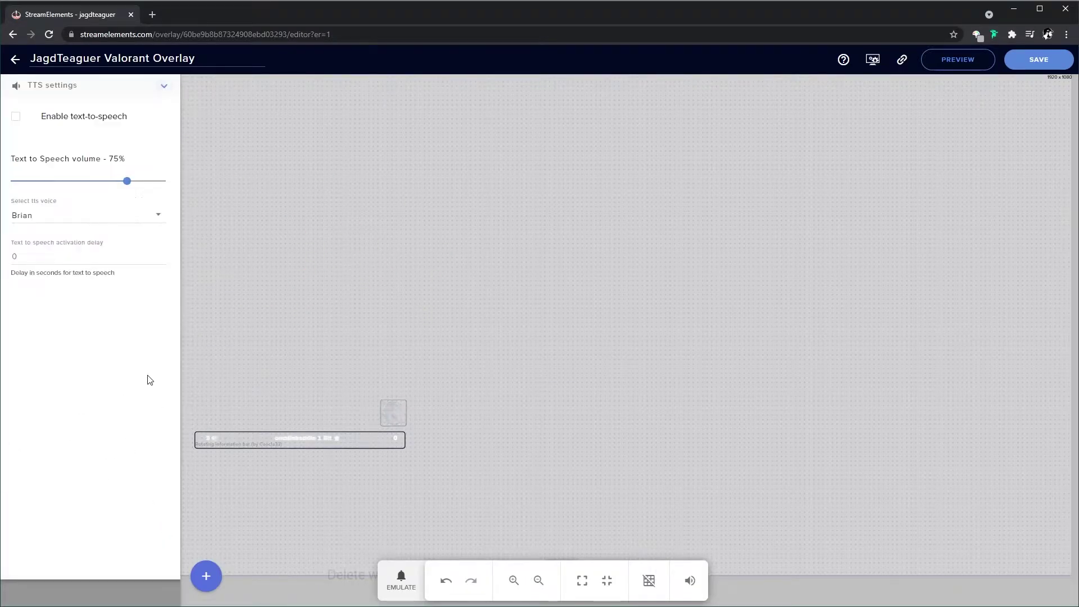
left_click(163, 86)
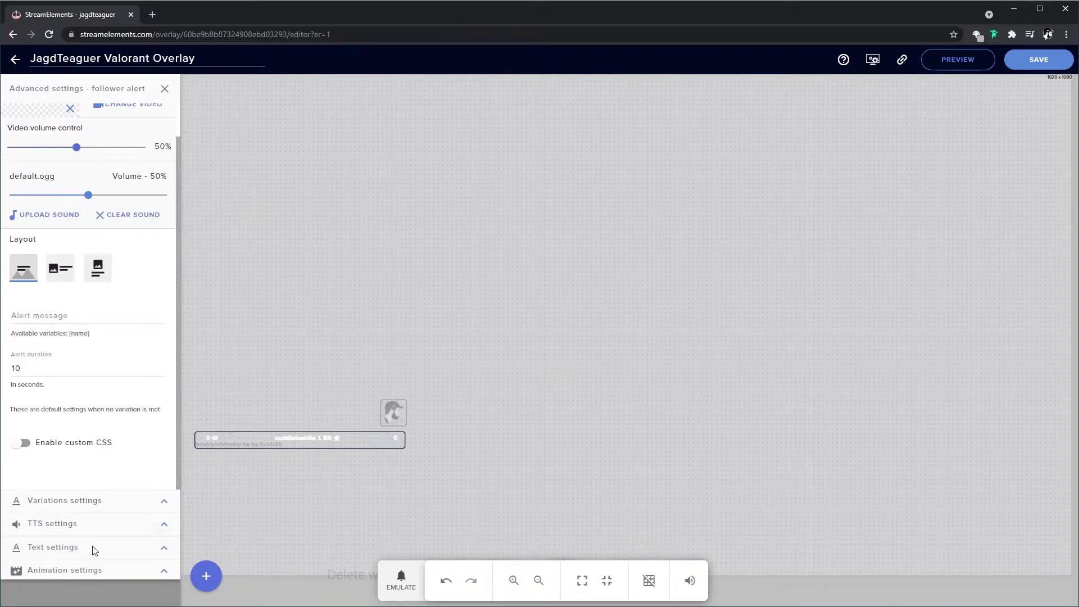
Review the follower alert's basic and advanced text settings and return to the list of alert types
left_click(163, 550)
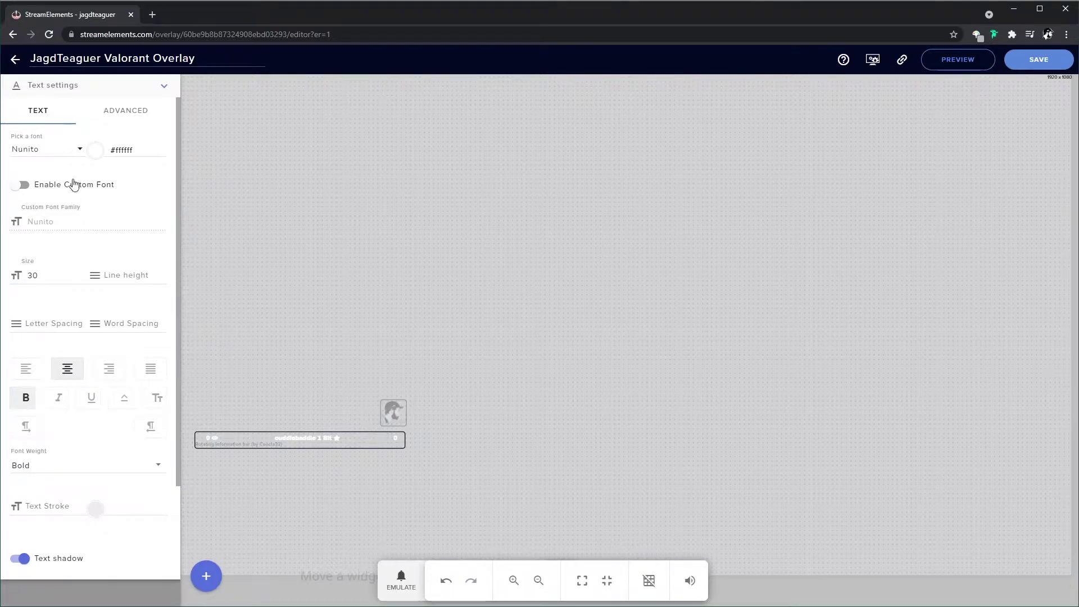
scroll(48, 444, "down", 1)
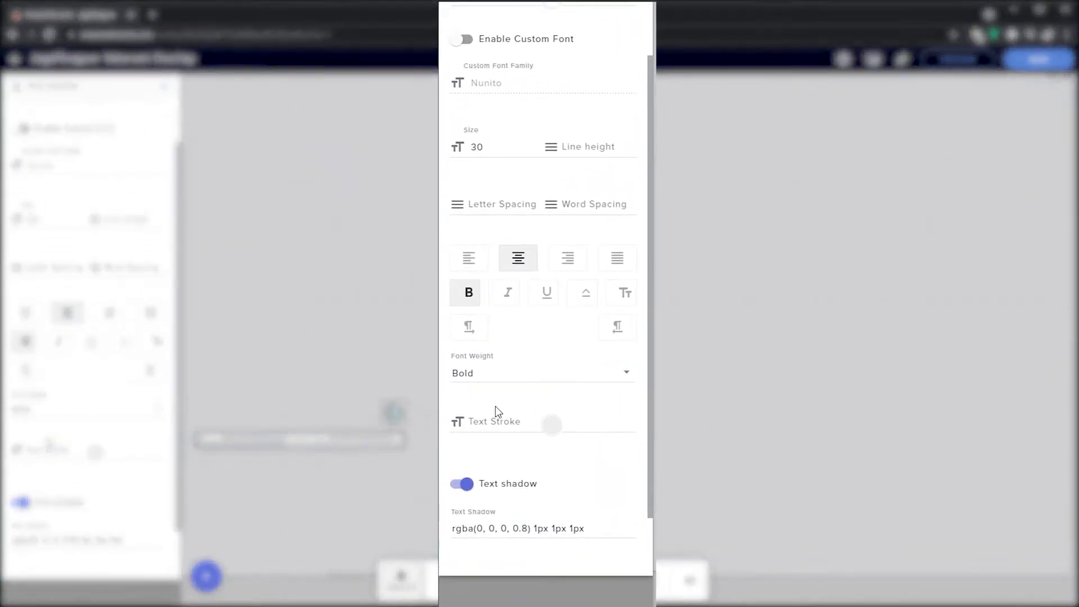
scroll(48, 444, "down", 1)
scroll(51, 441, "up", 3)
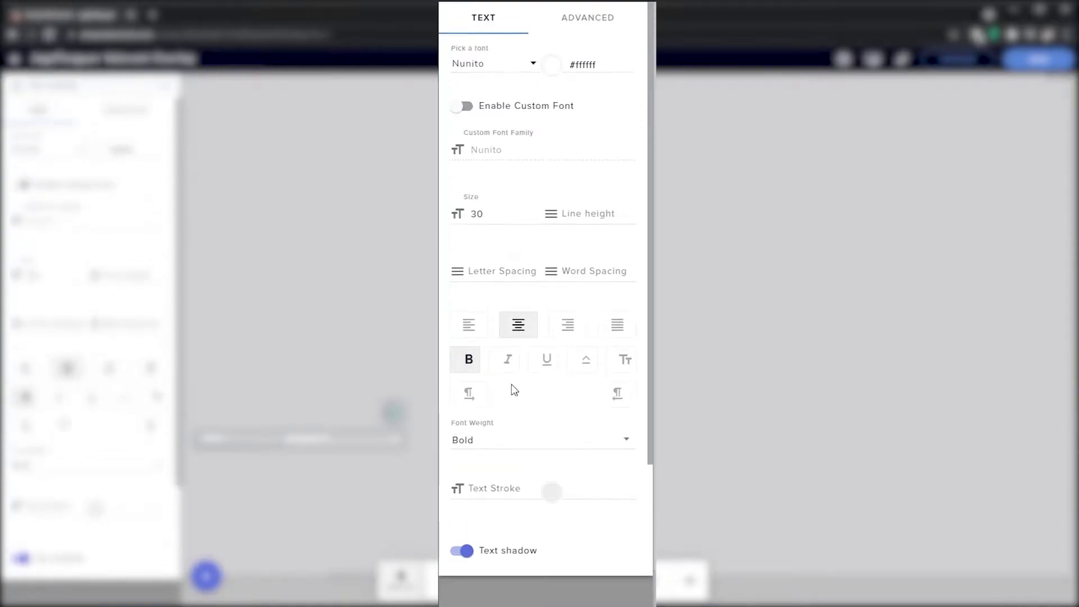
left_click(120, 110)
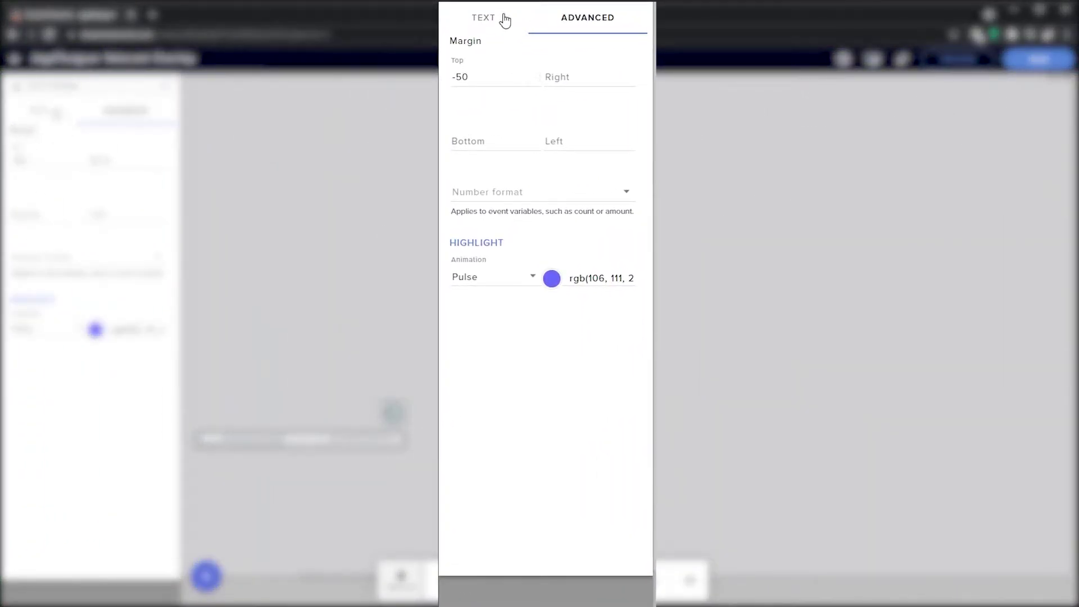
left_click(57, 112)
scroll(87, 474, "up", 10)
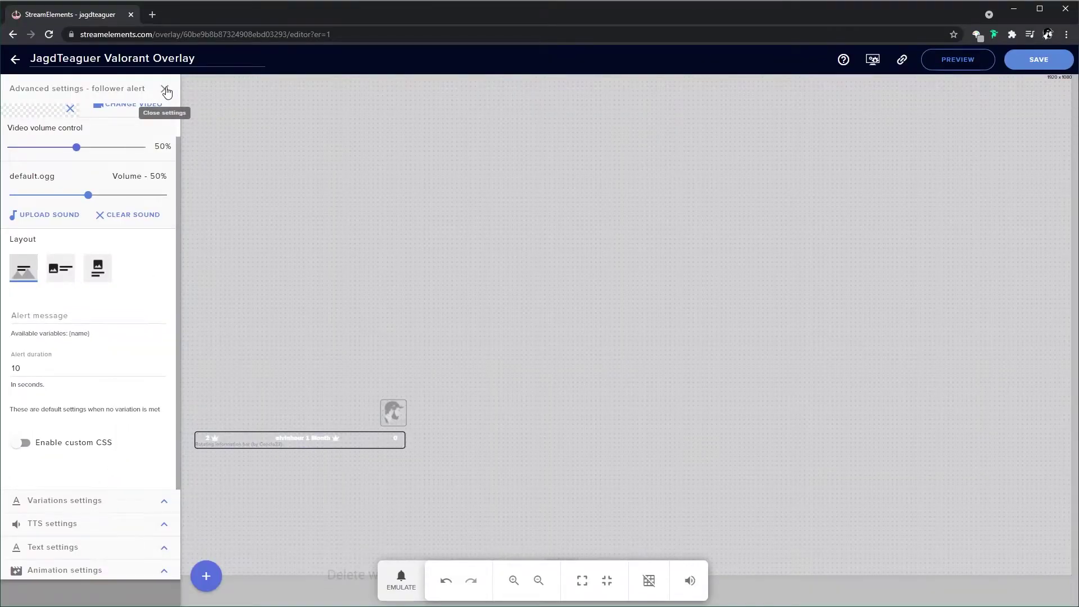
left_click(167, 92)
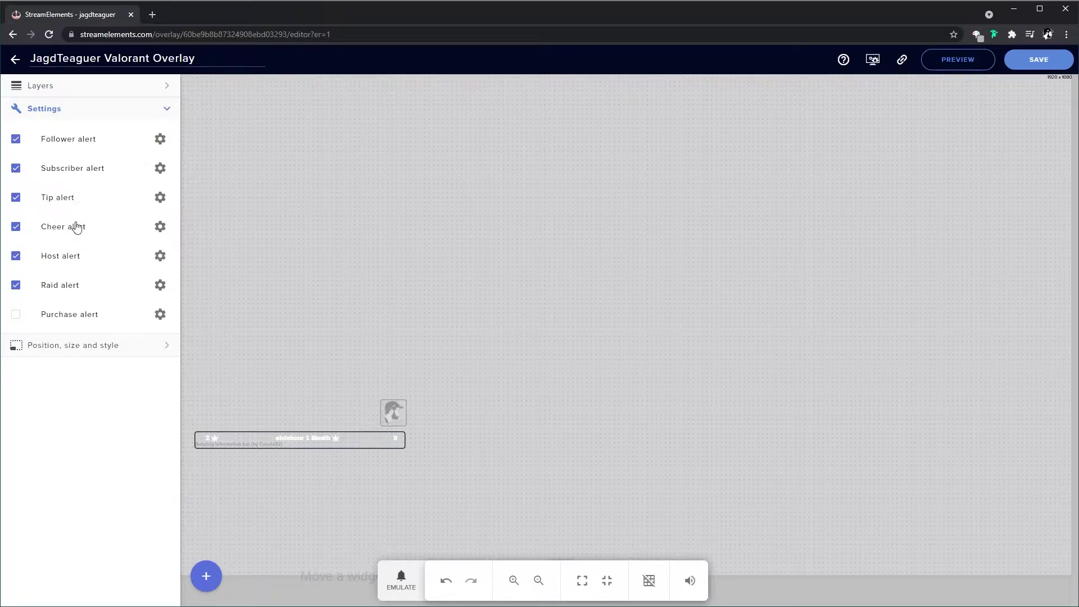
Open the subscriber alert's advanced settings and review its sound, layout, message, variations and text-to-speech options
left_click(160, 170)
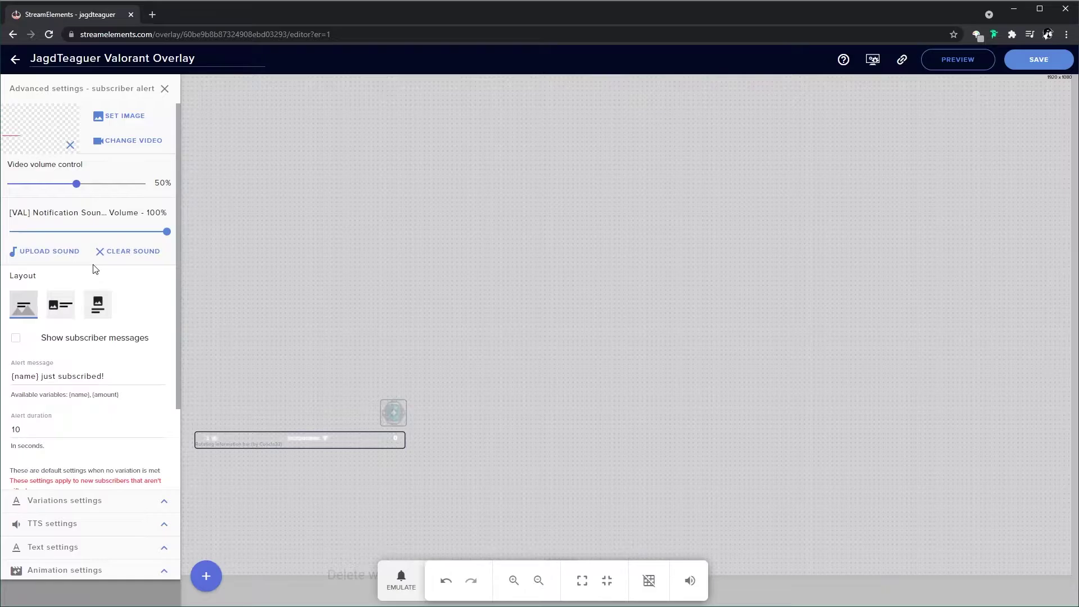
scroll(65, 277, "down", 1)
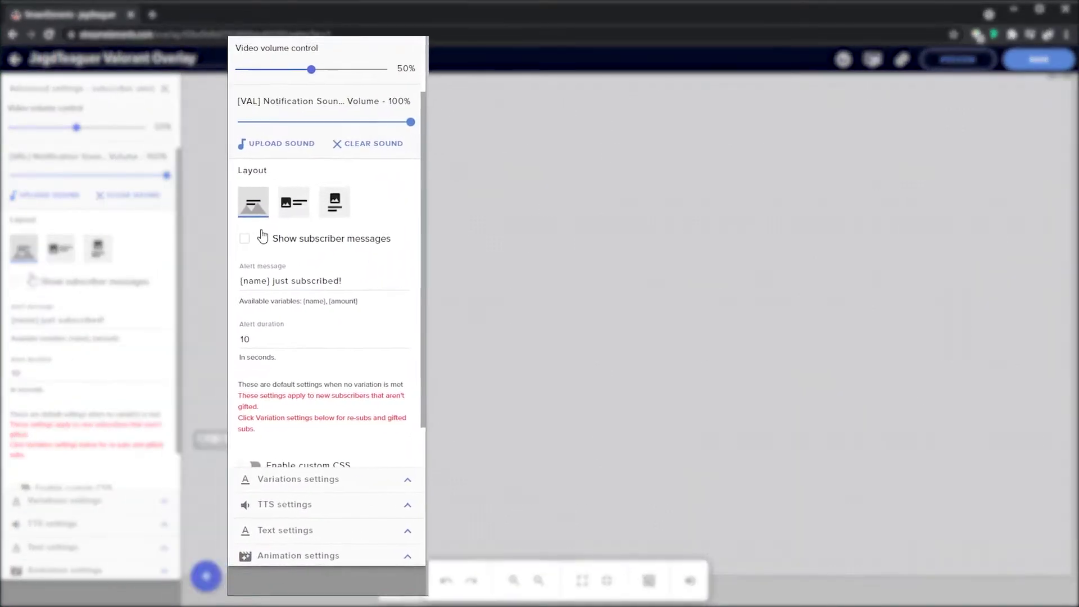
scroll(479, 196, "down", 1)
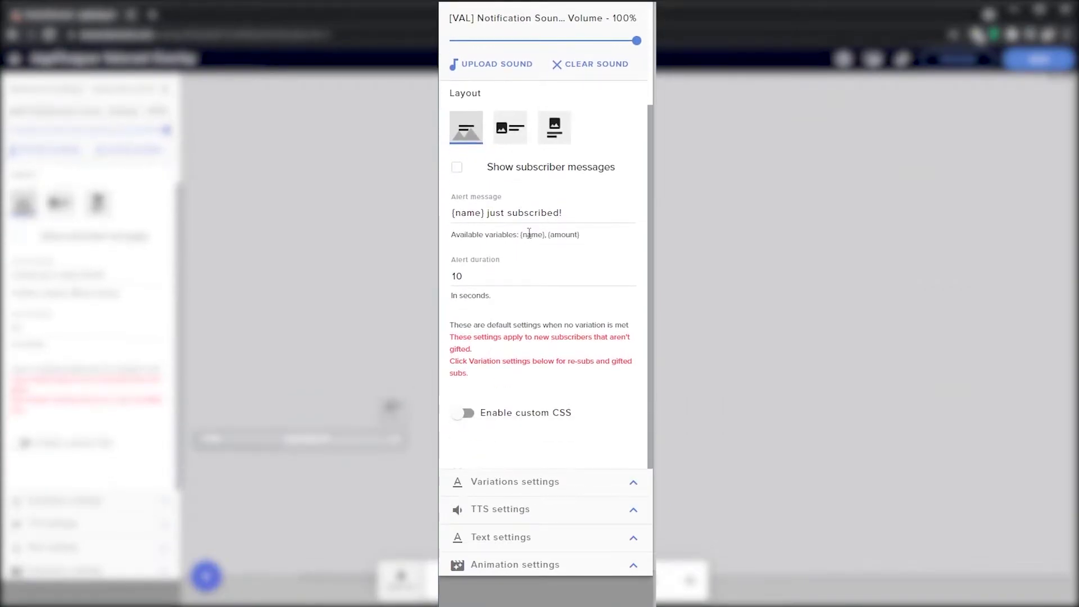
left_click(633, 481)
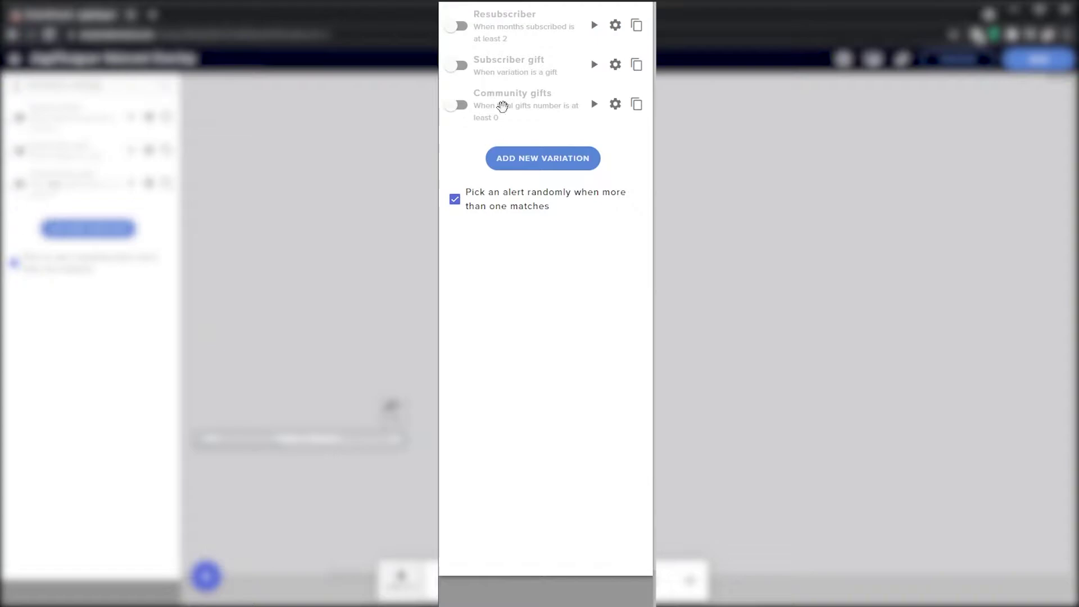
left_click(631, 5)
left_click(630, 510)
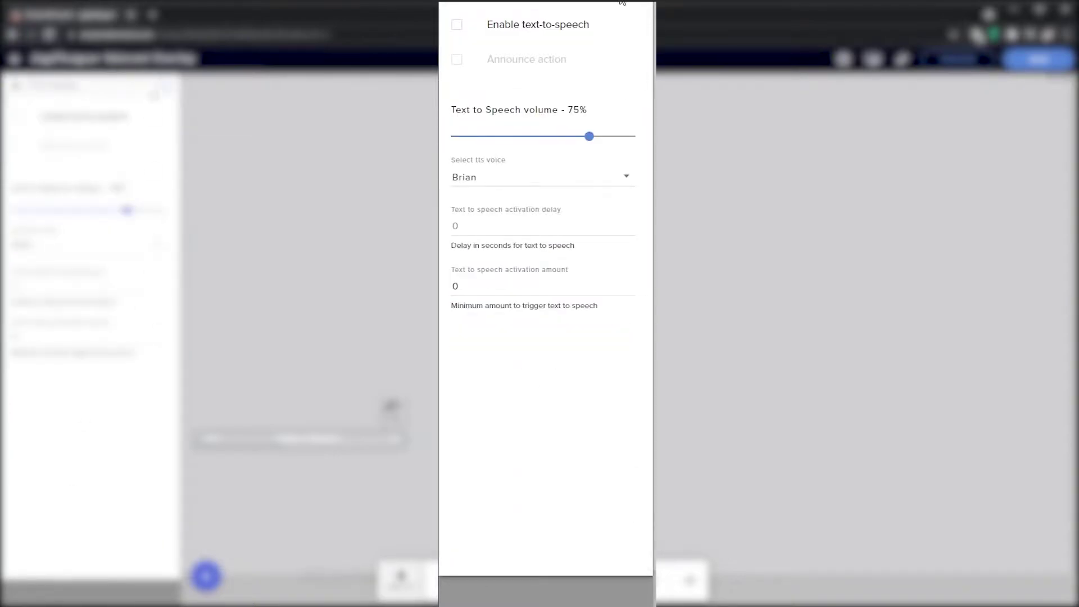
left_click(627, 5)
Examine the font, size, alignment, shadow and highlight settings of the subscriber alert's main and secondary text
left_click(634, 538)
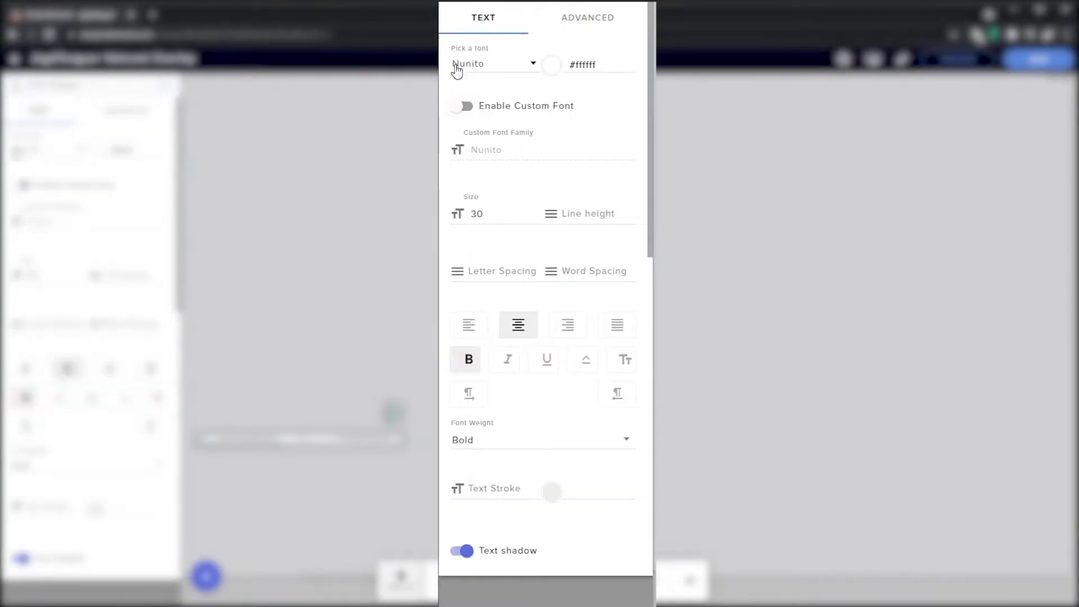
scroll(510, 334, "down", 2)
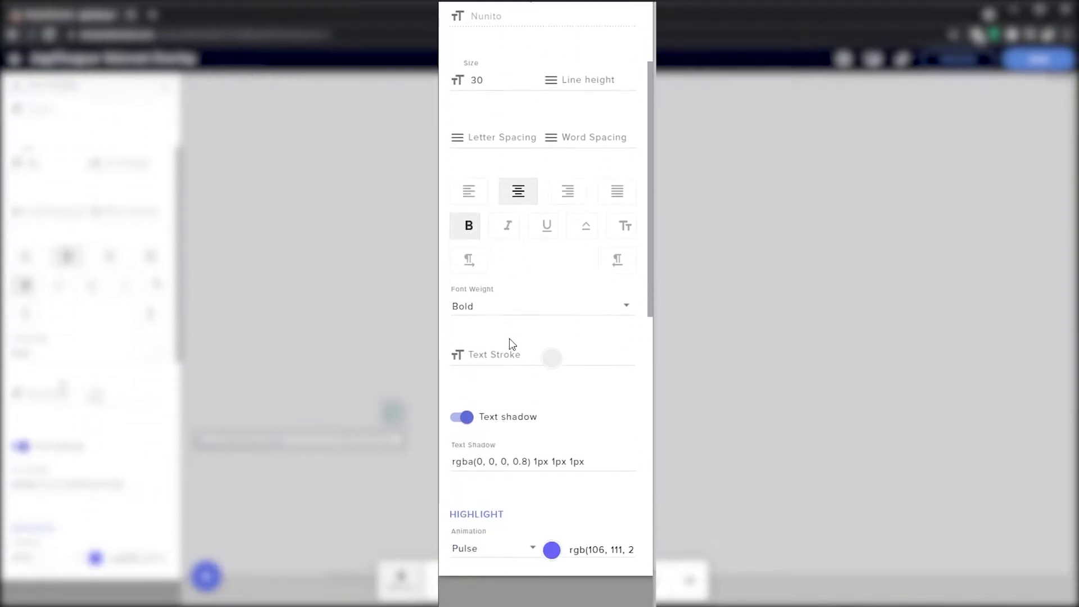
scroll(516, 335, "down", 5)
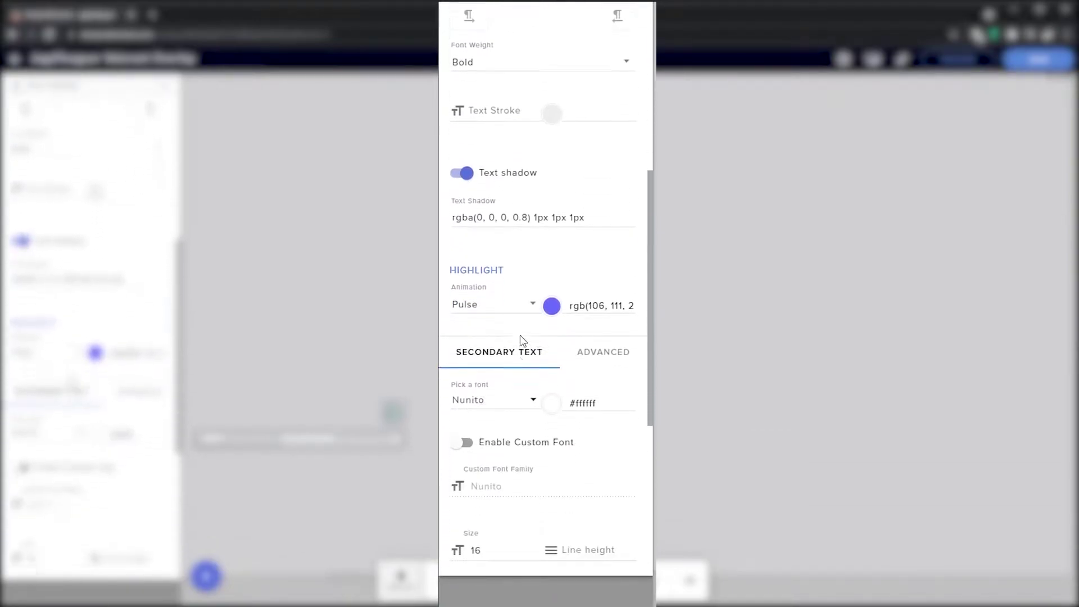
scroll(521, 340, "down", 1)
scroll(523, 339, "up", 3)
scroll(522, 340, "up", 1)
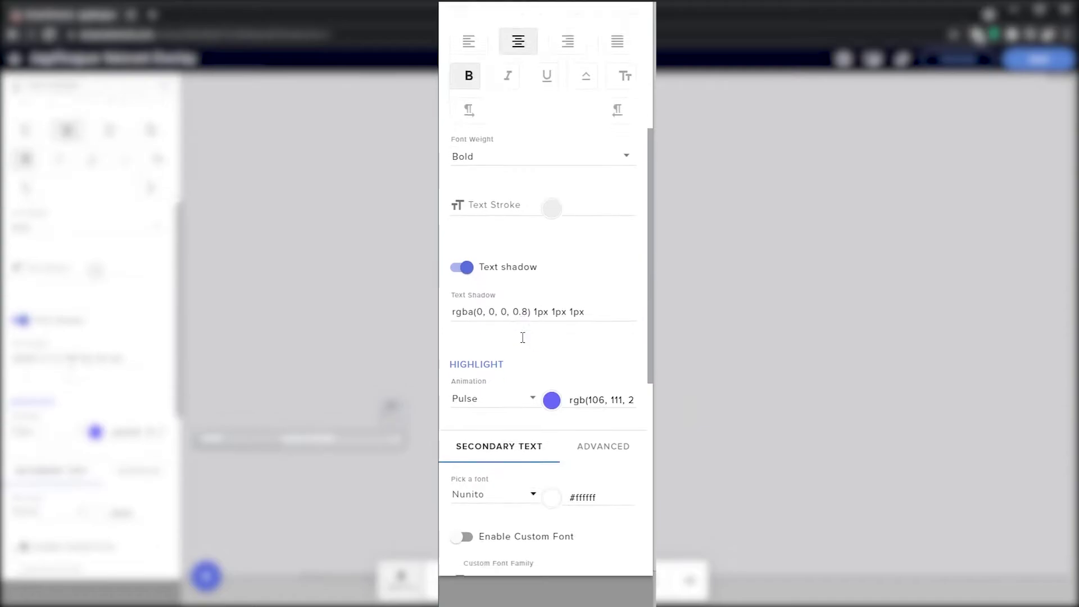
scroll(523, 340, "down", 3)
scroll(523, 342, "down", 3)
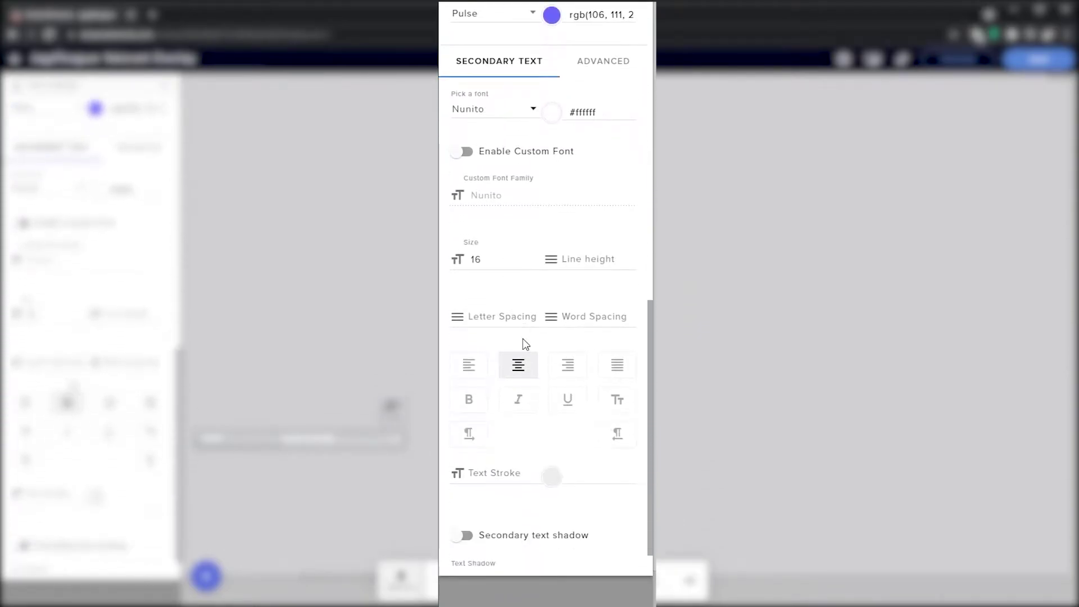
scroll(522, 338, "down", 1)
scroll(523, 338, "up", 9)
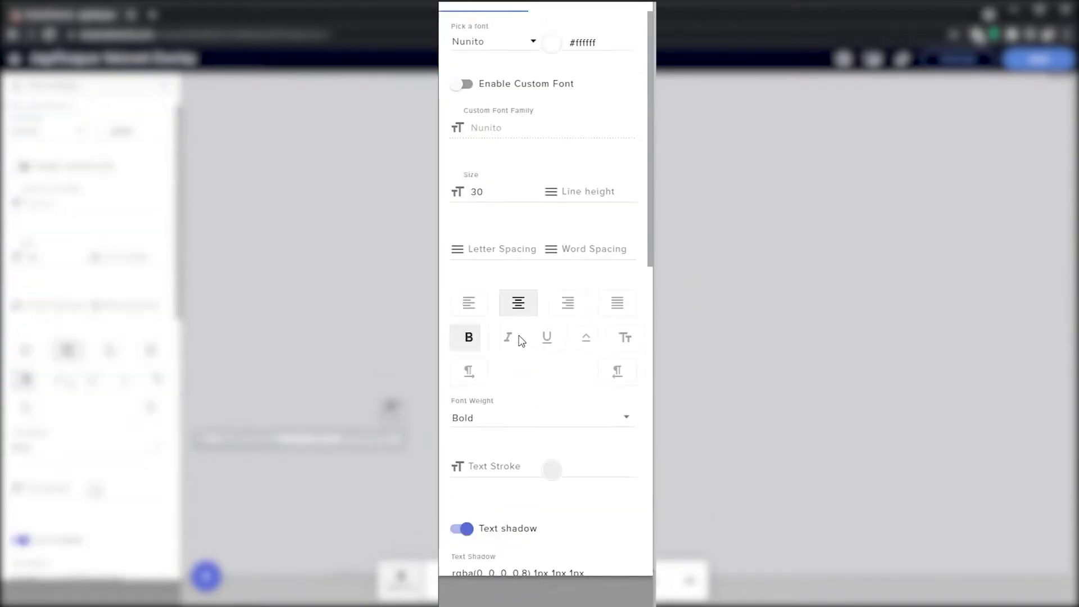
Examine the subscriber alert's advanced options for main and secondary text, including margins and padding, and close its settings
left_click(585, 19)
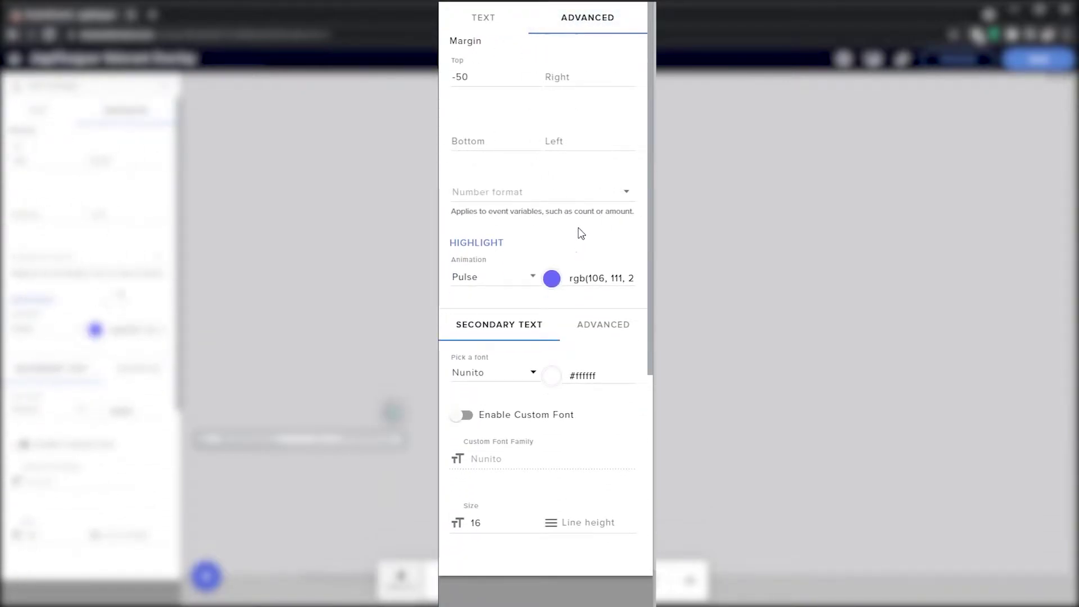
scroll(567, 230, "down", 1)
scroll(511, 246, "down", 3)
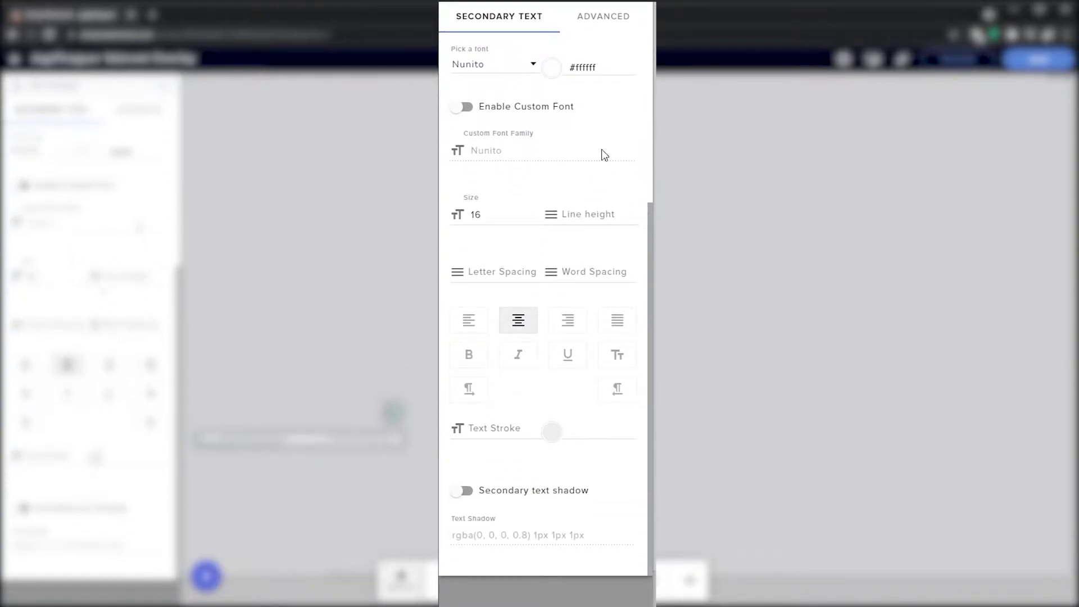
left_click(607, 19)
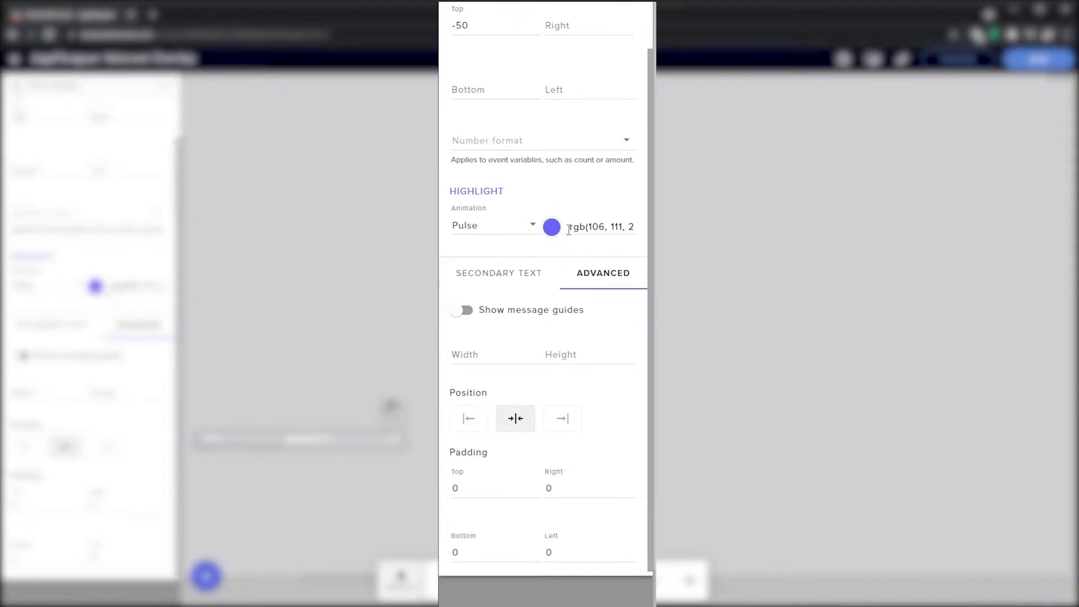
scroll(570, 231, "up", 1)
left_click(489, 20)
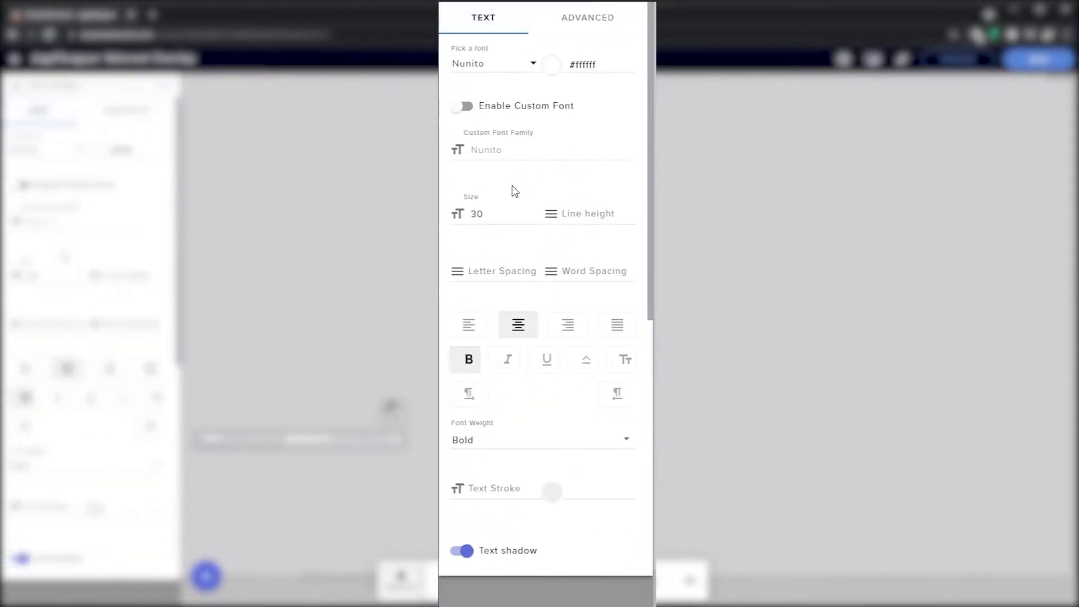
scroll(511, 188, "down", 5)
scroll(66, 258, "down", 2)
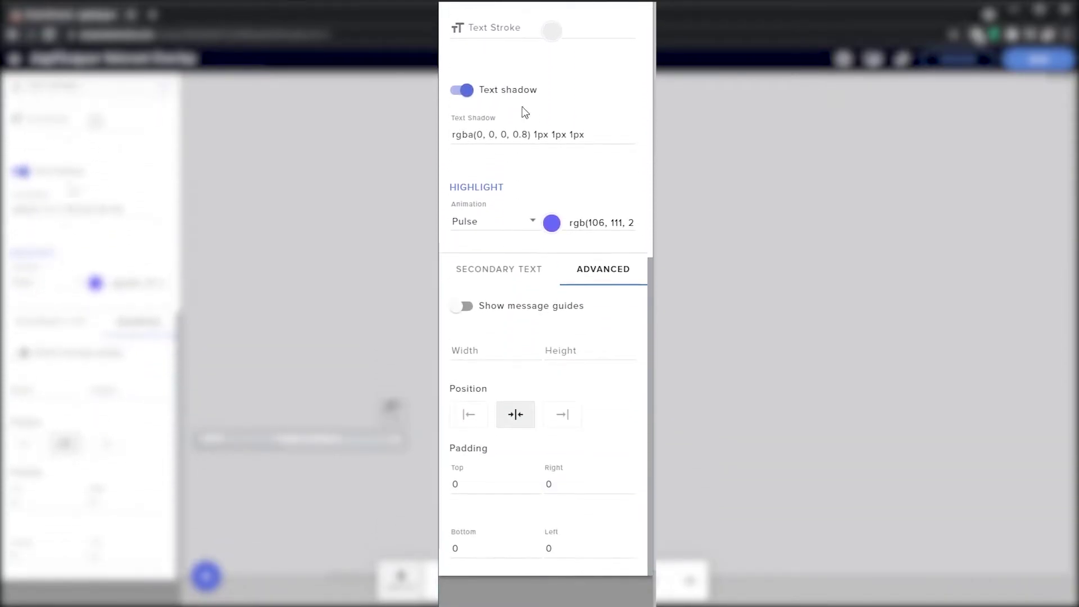
left_click(163, 88)
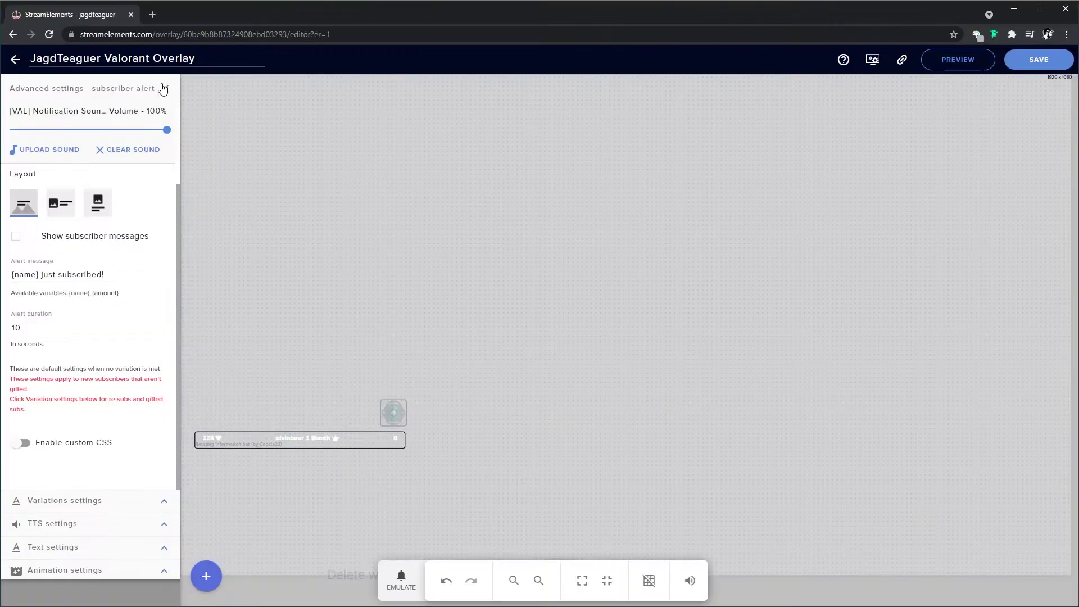
left_click(164, 90)
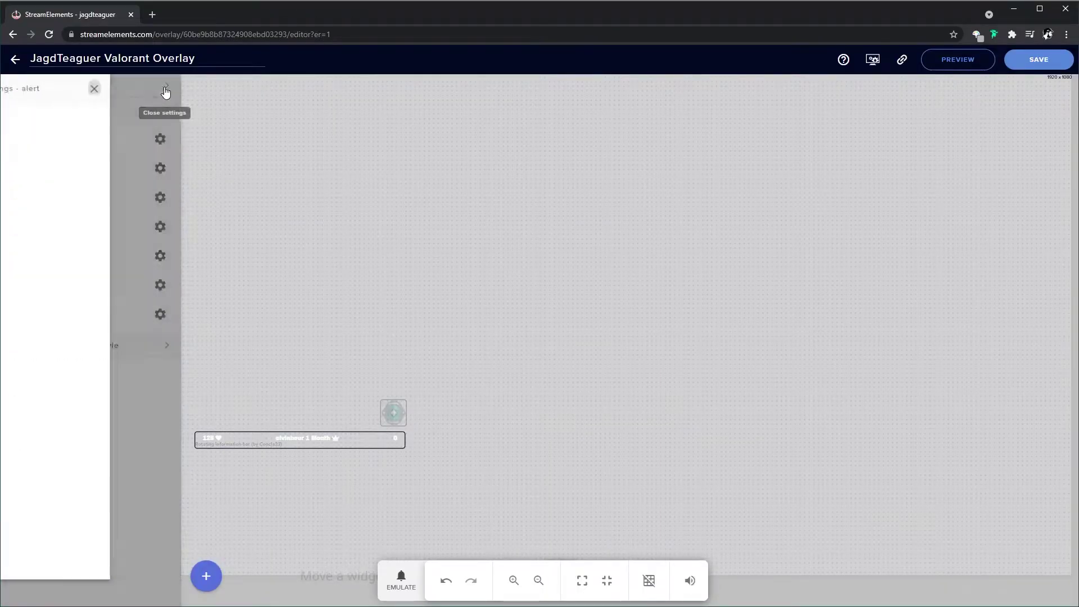
Open the tip alert's advanced settings and review its media, sound, layout, message, duration and variations options
left_click(160, 199)
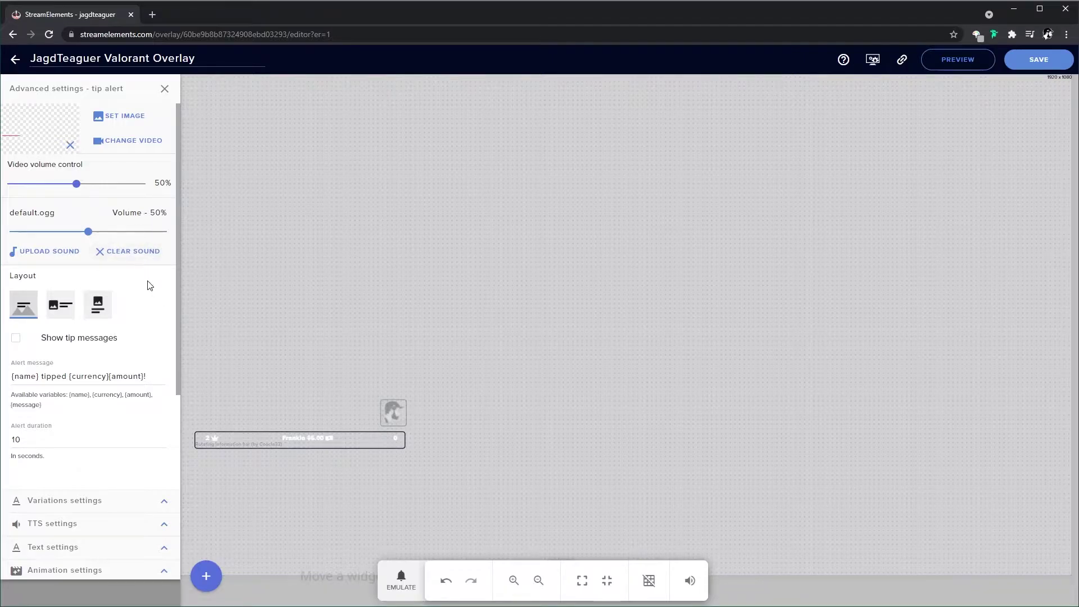
scroll(149, 285, "down", 4)
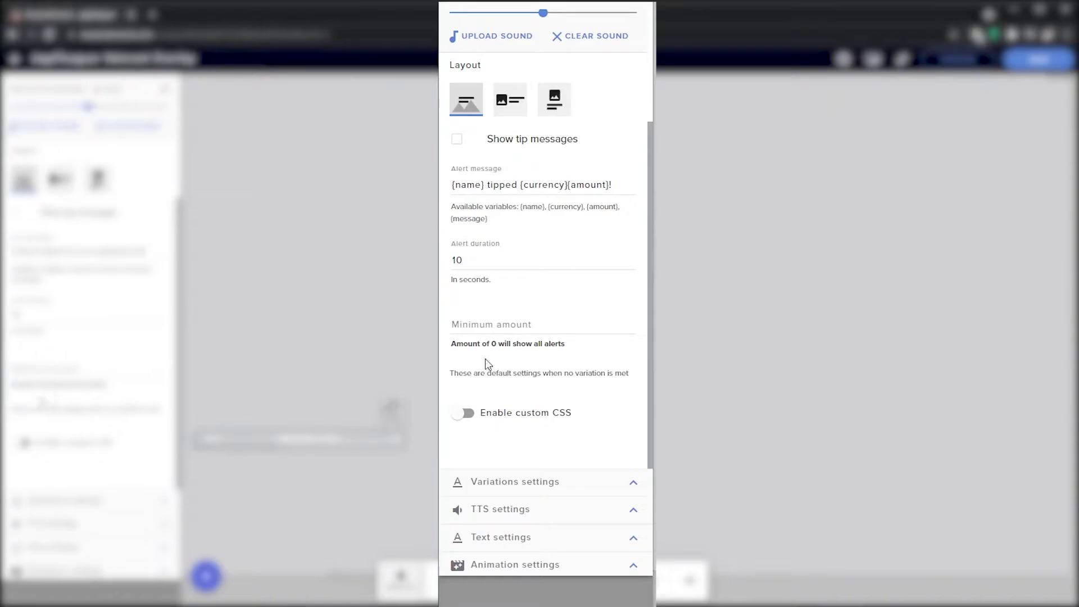
left_click(629, 480)
Examine the font, size, alignment, shadow and highlight settings of the tip alert's main and secondary text
left_click(631, 538)
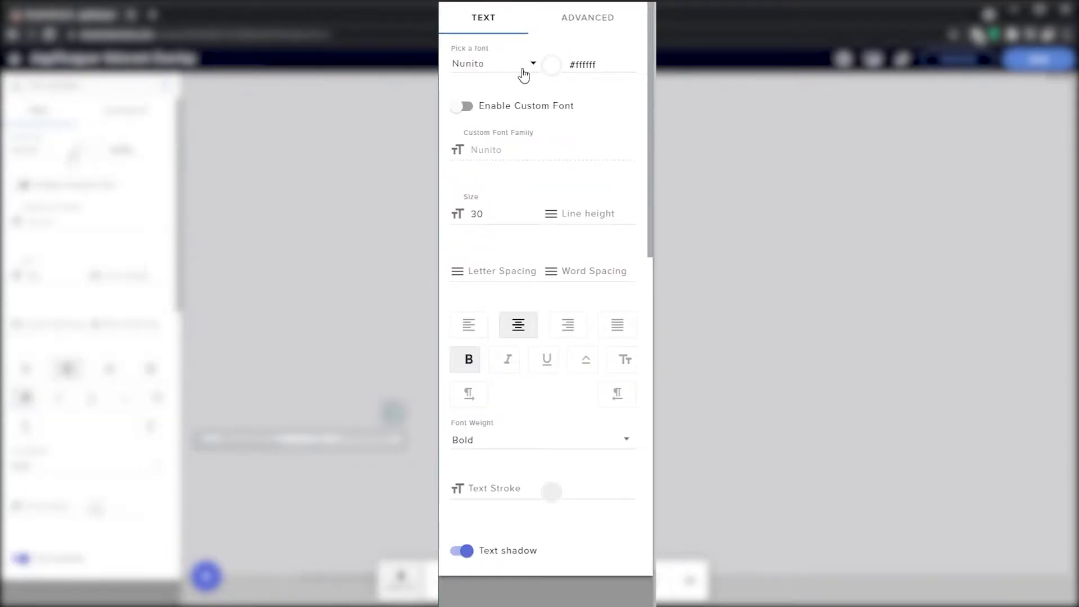
scroll(527, 128, "down", 4)
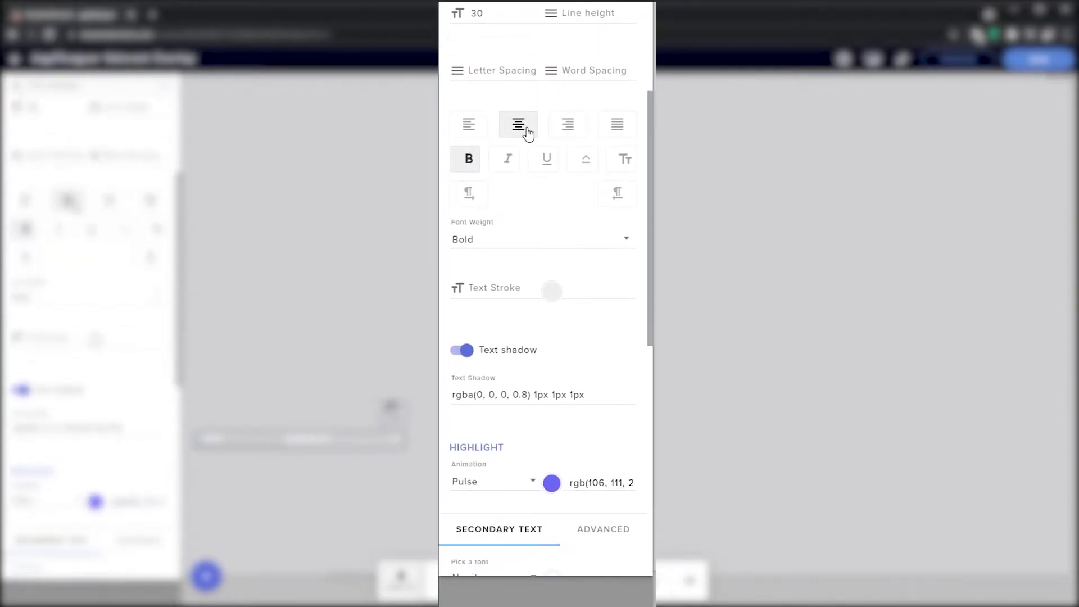
scroll(527, 128, "down", 5)
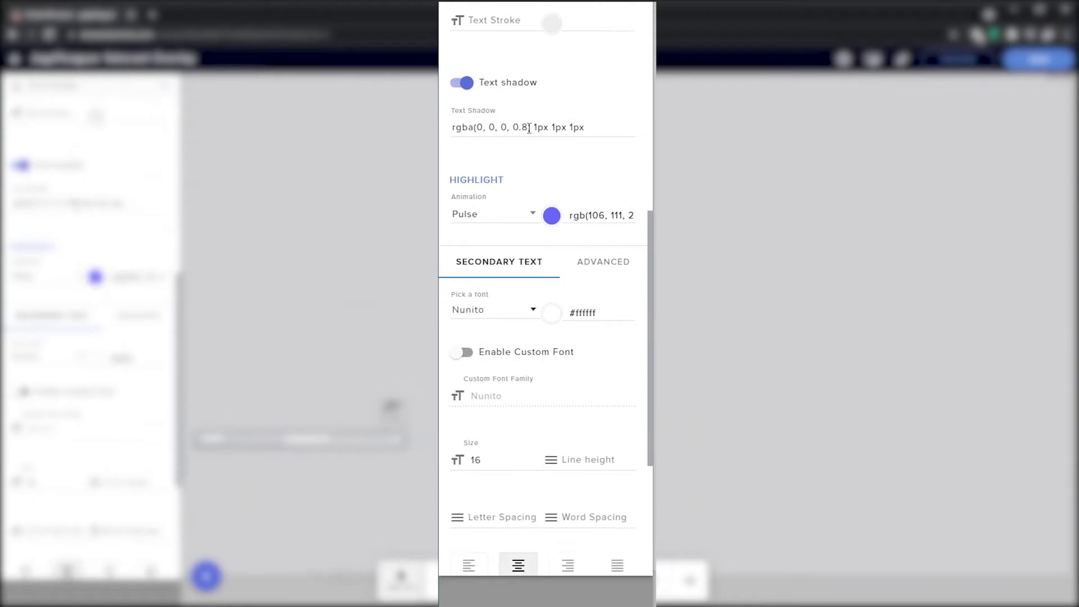
scroll(528, 128, "down", 5)
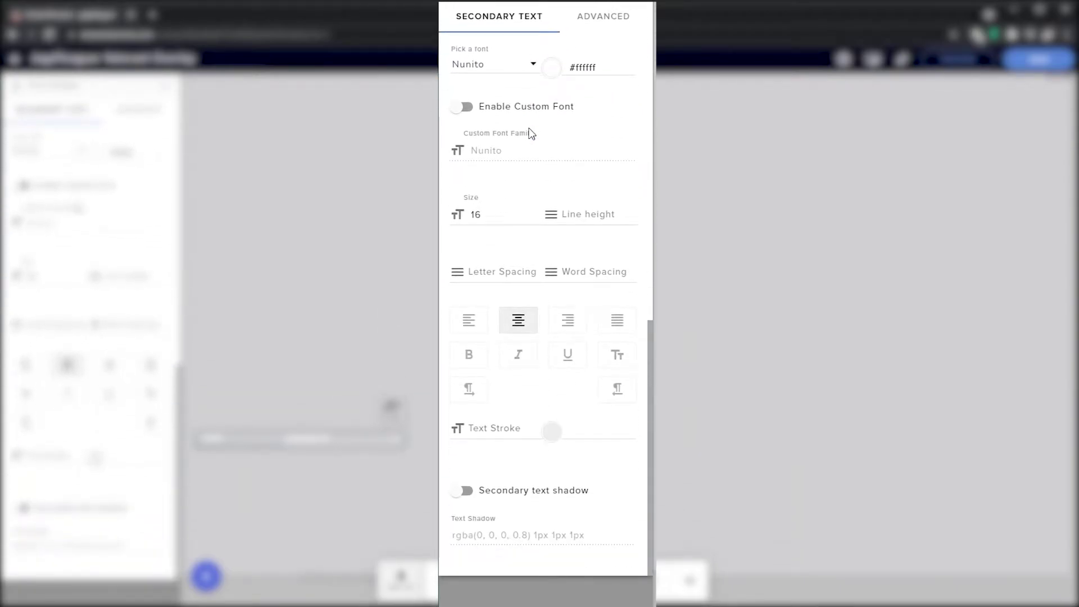
scroll(528, 133, "up", 13)
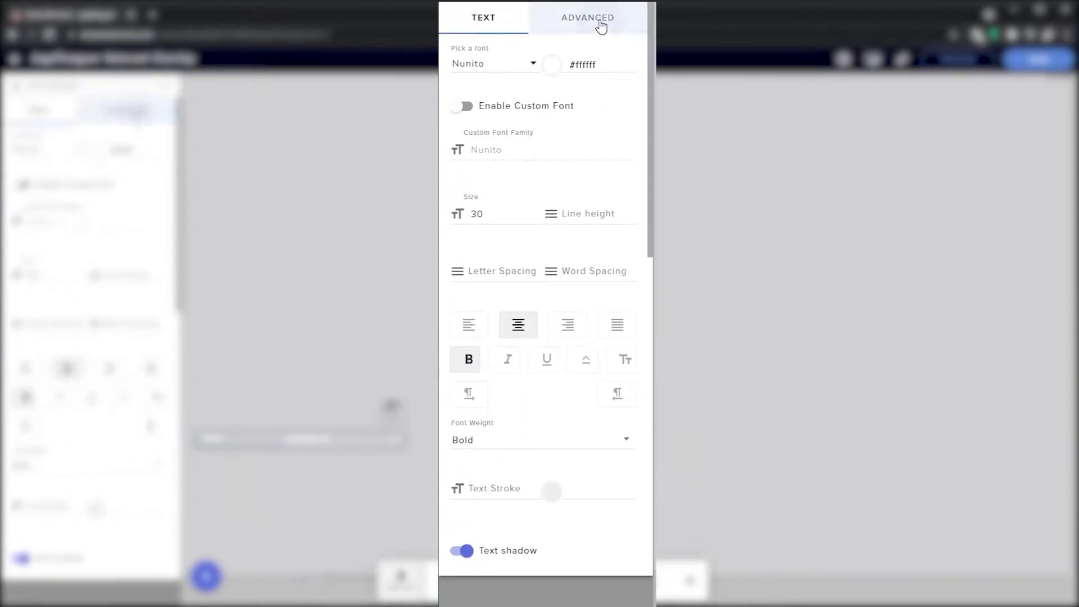
Examine the tip alert's advanced options for main and secondary text, including position and padding, and close its text settings
left_click(601, 26)
scroll(599, 101, "down", 4)
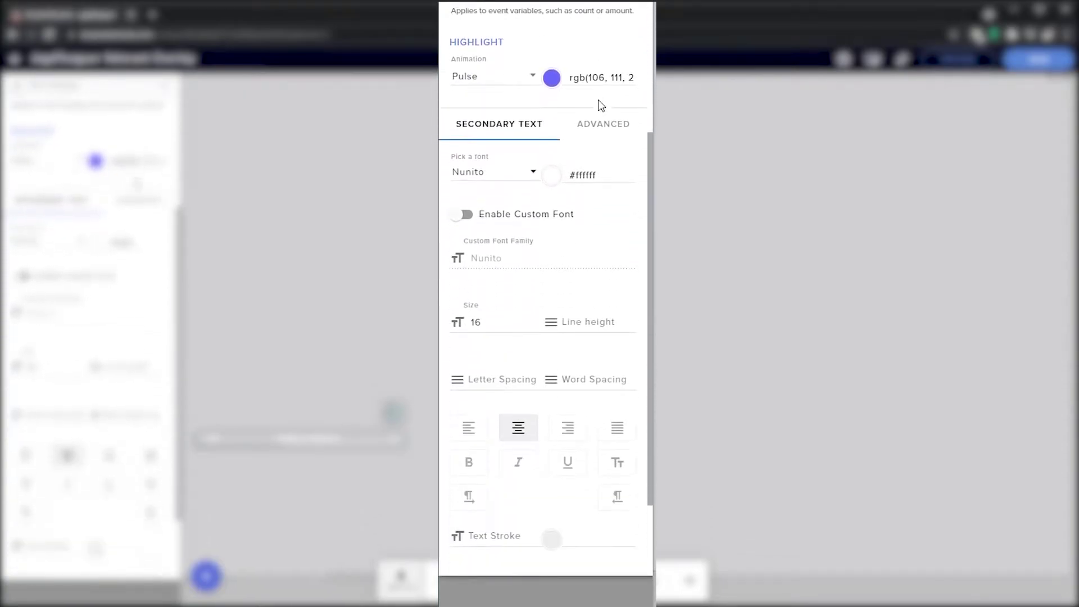
scroll(600, 107, "down", 2)
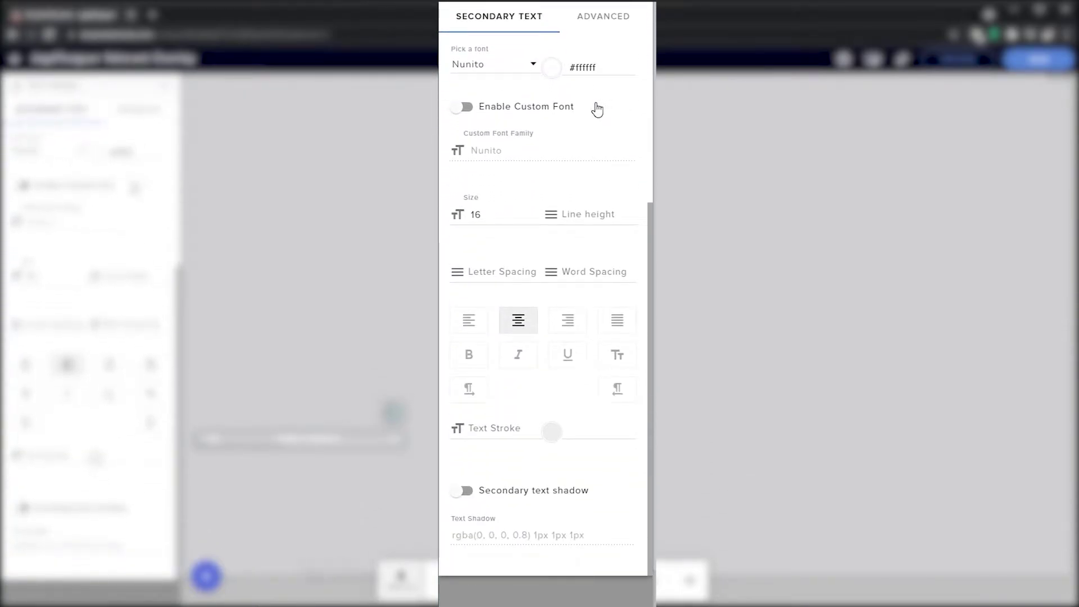
scroll(598, 111, "up", 4)
left_click(601, 217)
scroll(598, 220, "up", 1)
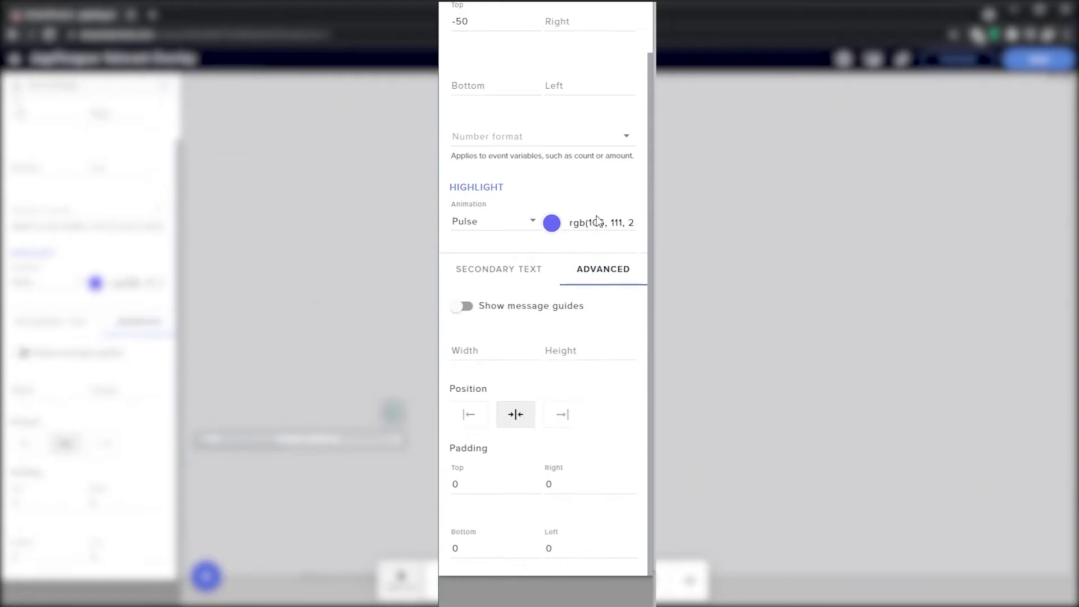
left_click(163, 86)
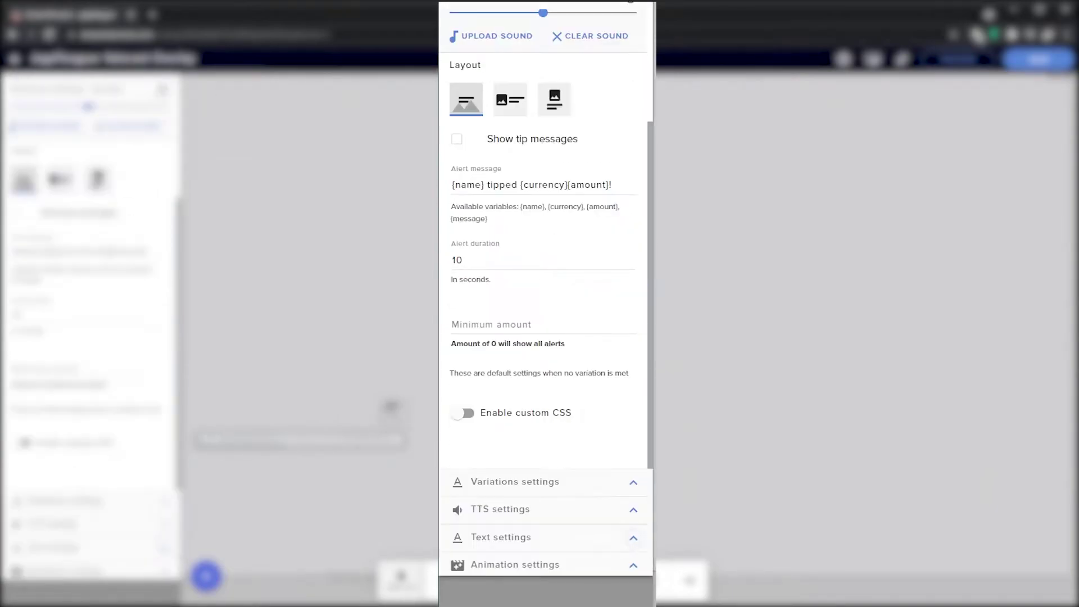
Review the tip alert's enter, exit and text animation settings and return to the list of alert types
left_click(634, 570)
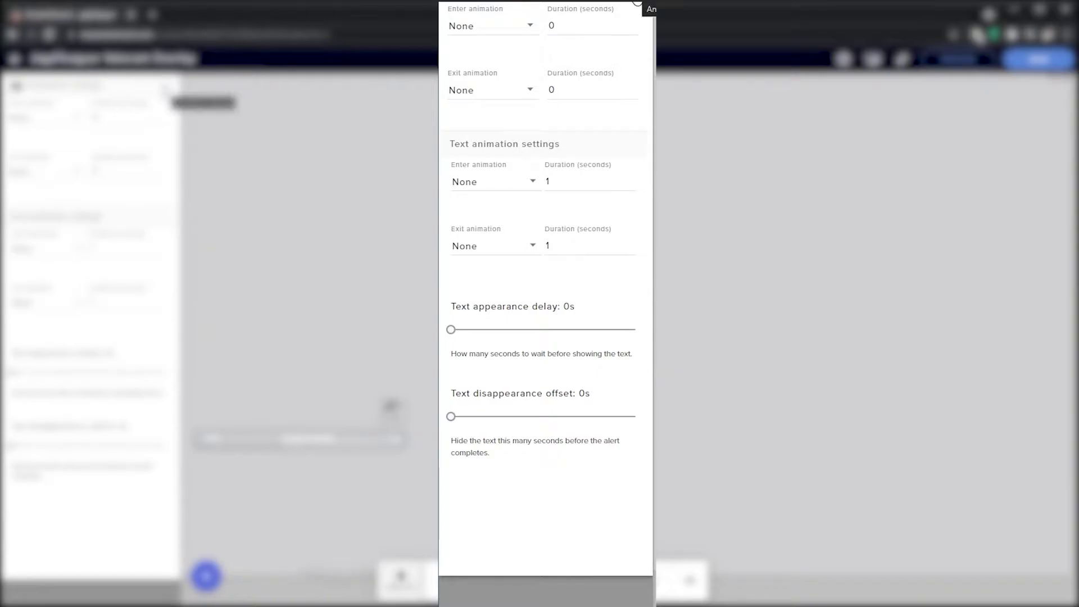
scroll(598, 58, "up", 10)
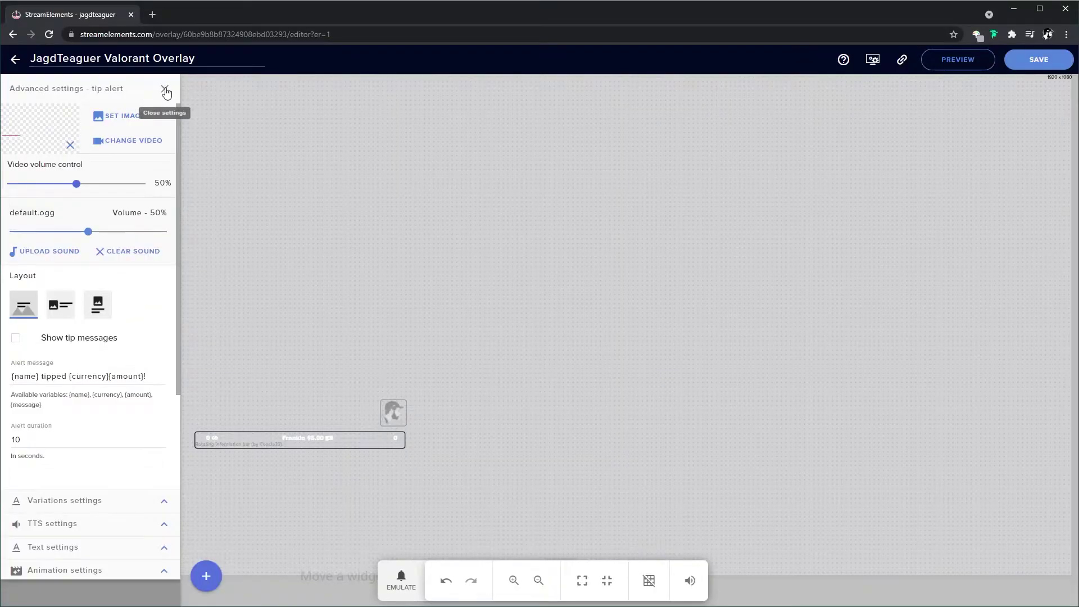
left_click(166, 91)
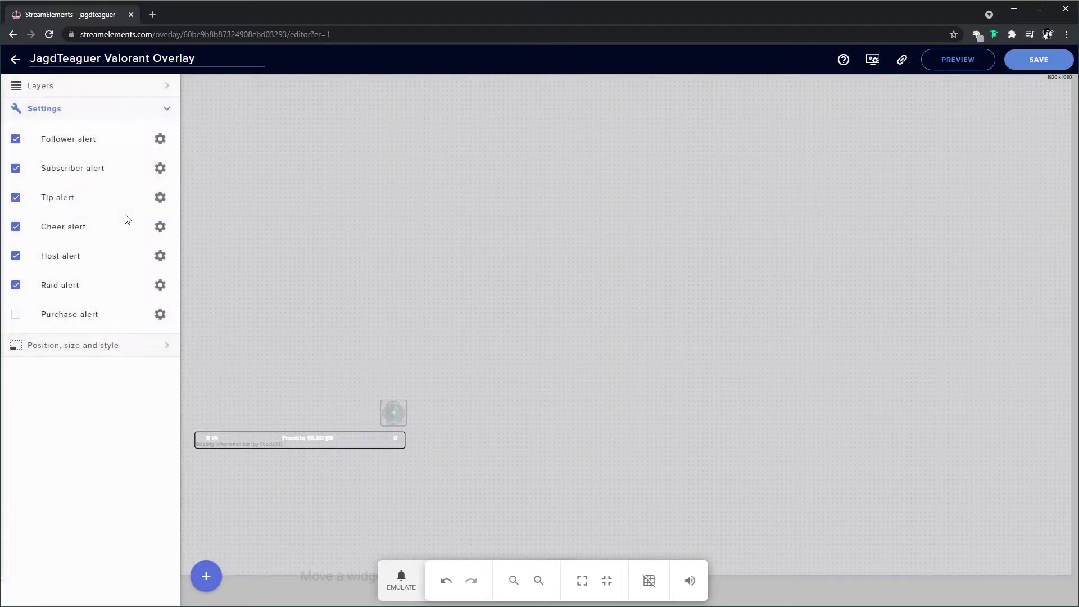
Open the cheer alert's advanced settings and review its sound, layout, message, minimum amount and bits variations
left_click(160, 227)
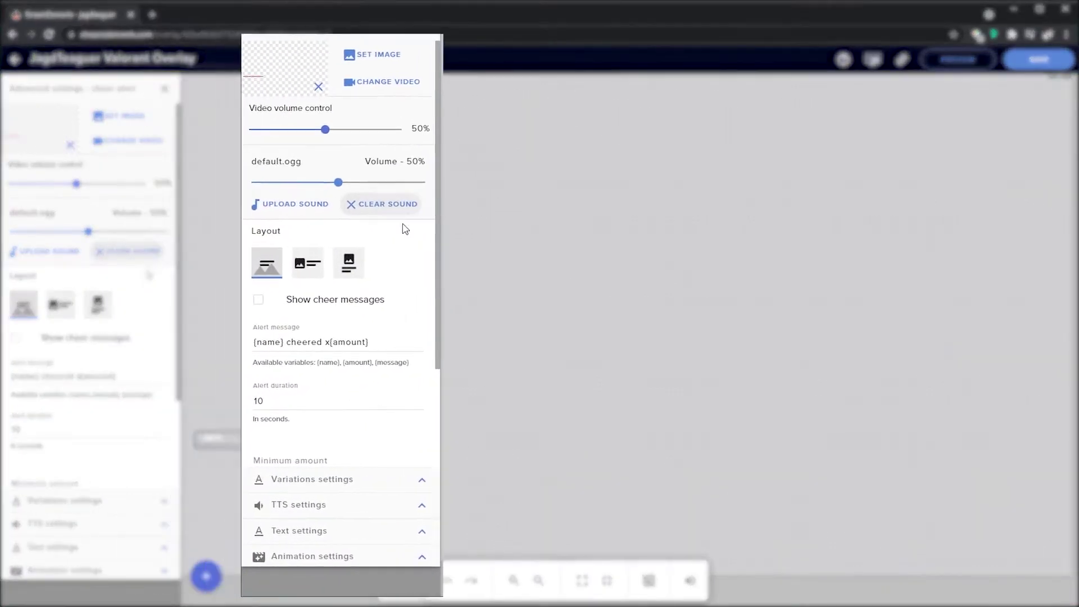
scroll(609, 412, "up", 3)
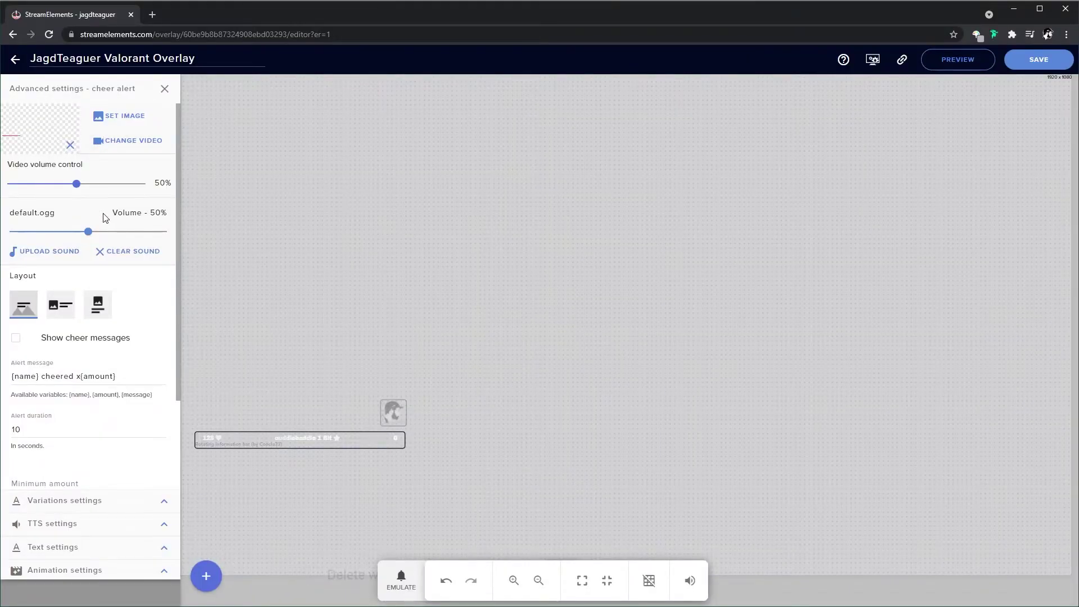
scroll(122, 187, "down", 2)
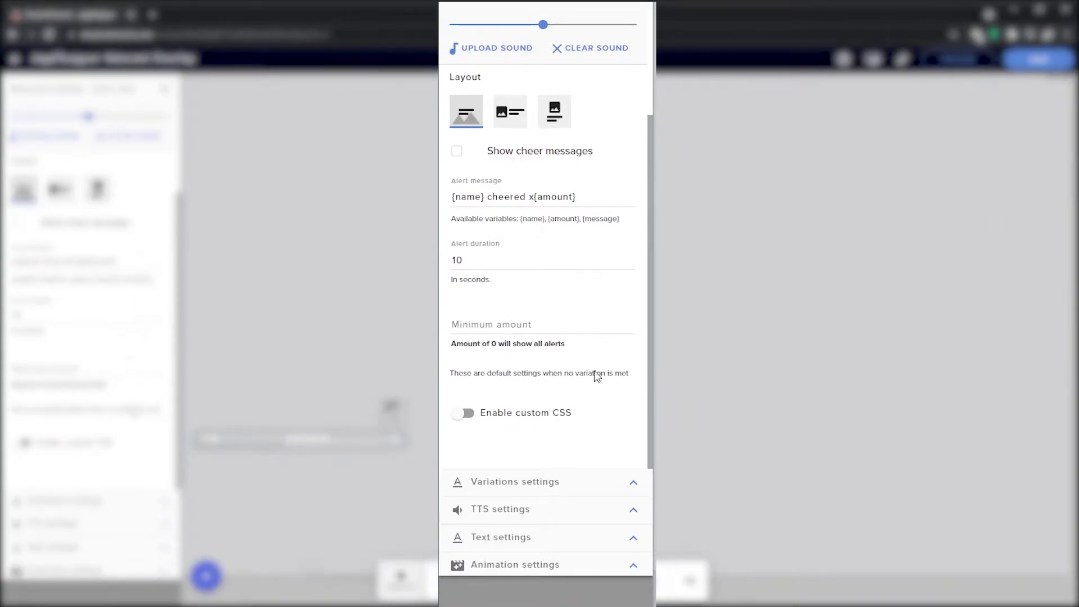
left_click(633, 485)
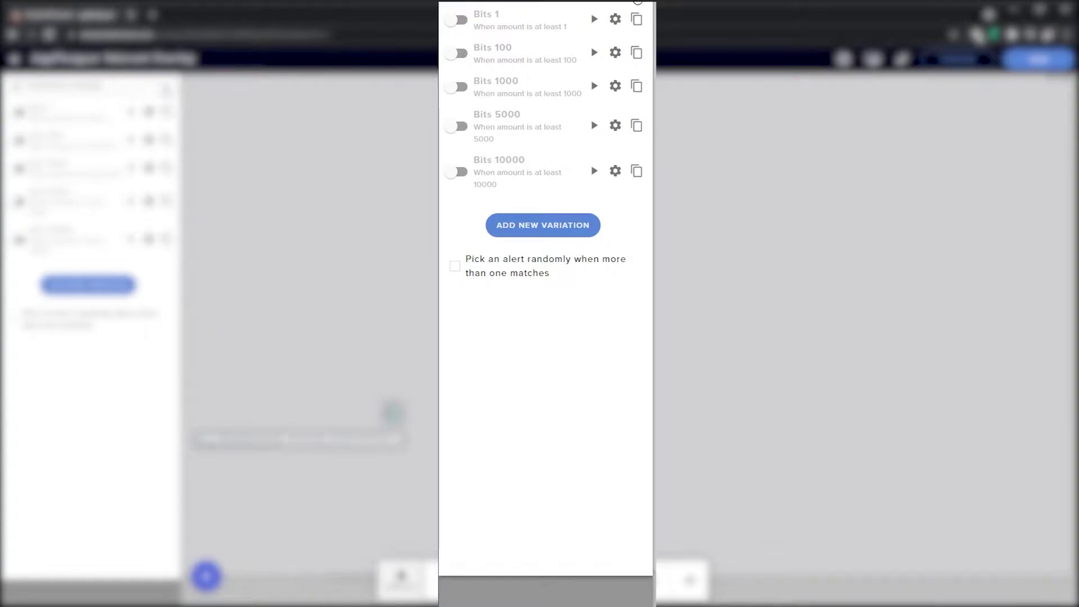
left_click(623, 479)
Examine the font, size, alignment, shadow and highlight settings of the cheer alert's main and secondary text
left_click(630, 537)
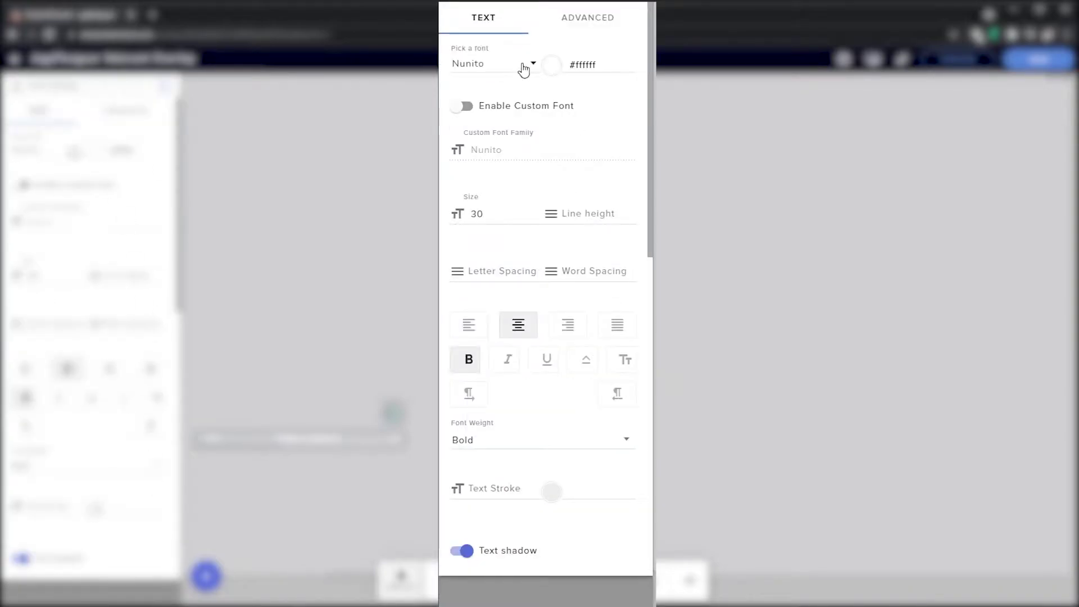
scroll(522, 73, "down", 5)
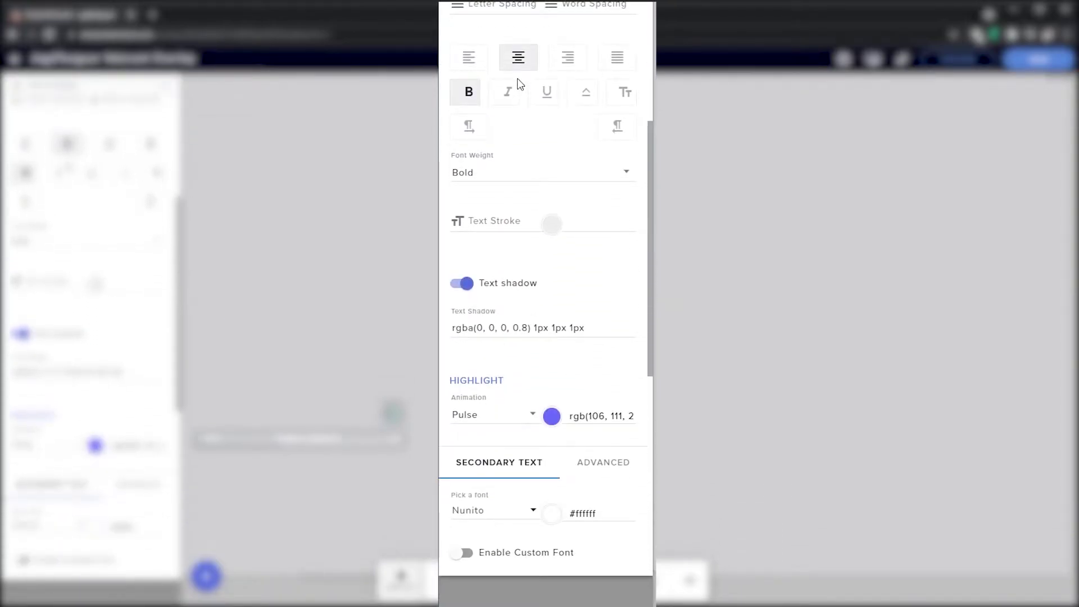
scroll(517, 84, "down", 8)
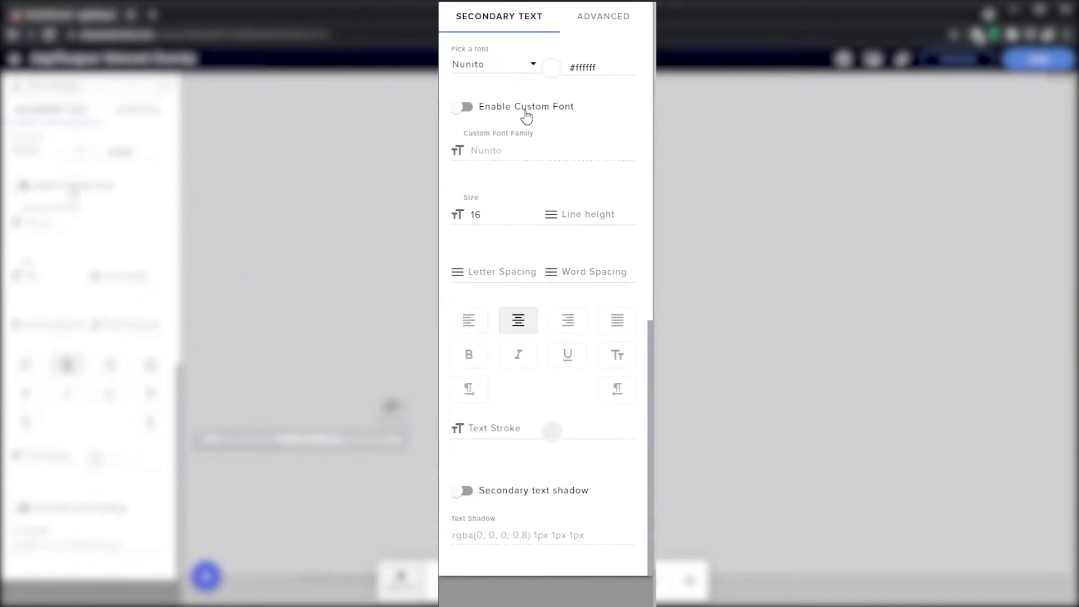
scroll(614, 60, "up", 13)
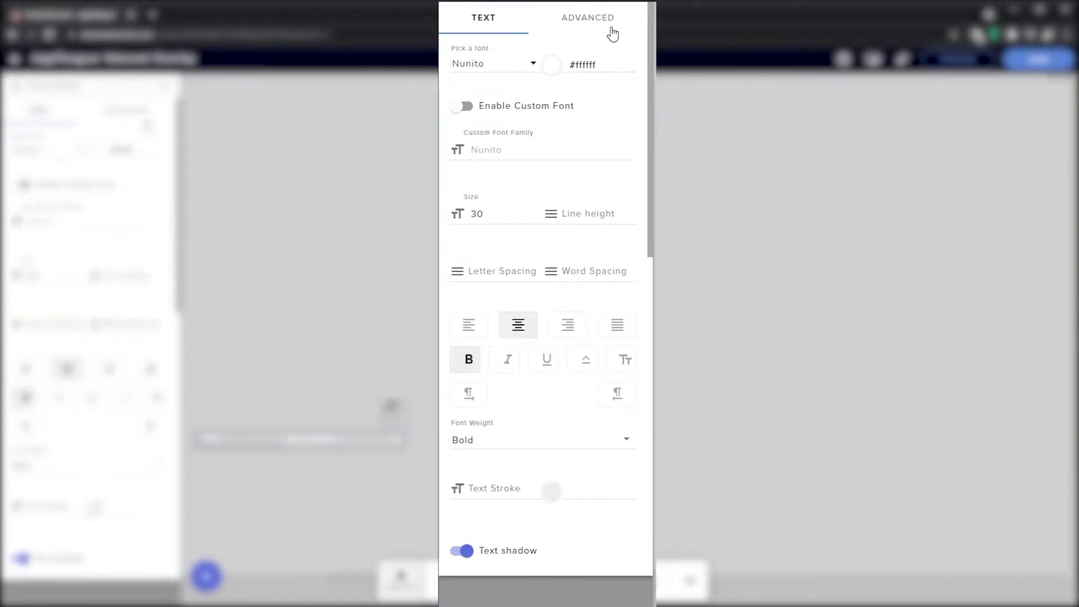
Examine the cheer alert's advanced options for main and secondary text and close its settings
left_click(612, 33)
scroll(610, 62, "down", 3)
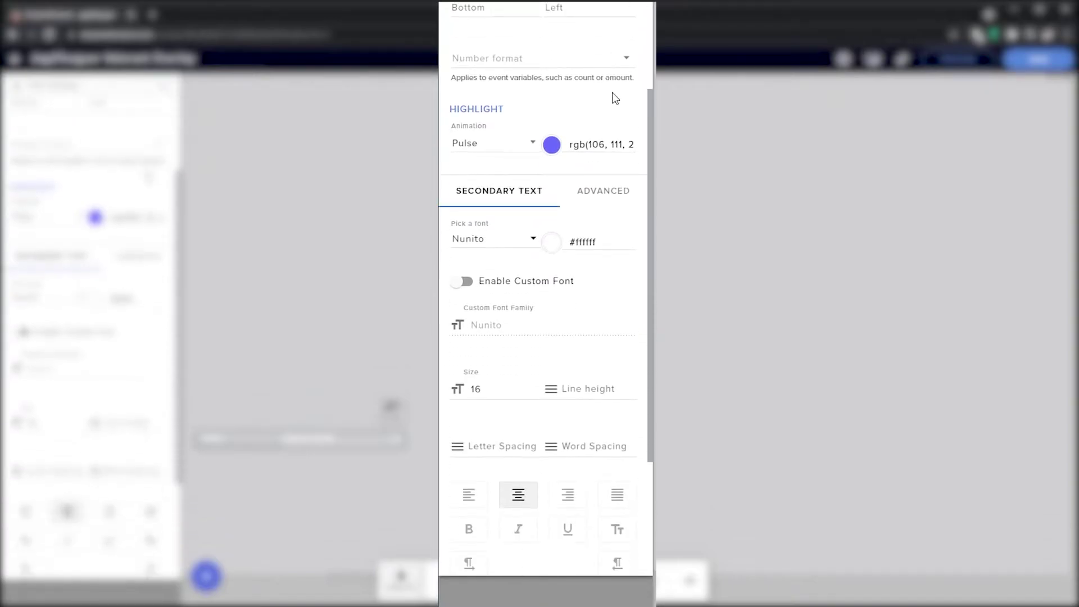
scroll(613, 94, "down", 3)
scroll(614, 89, "up", 1)
left_click(608, 82)
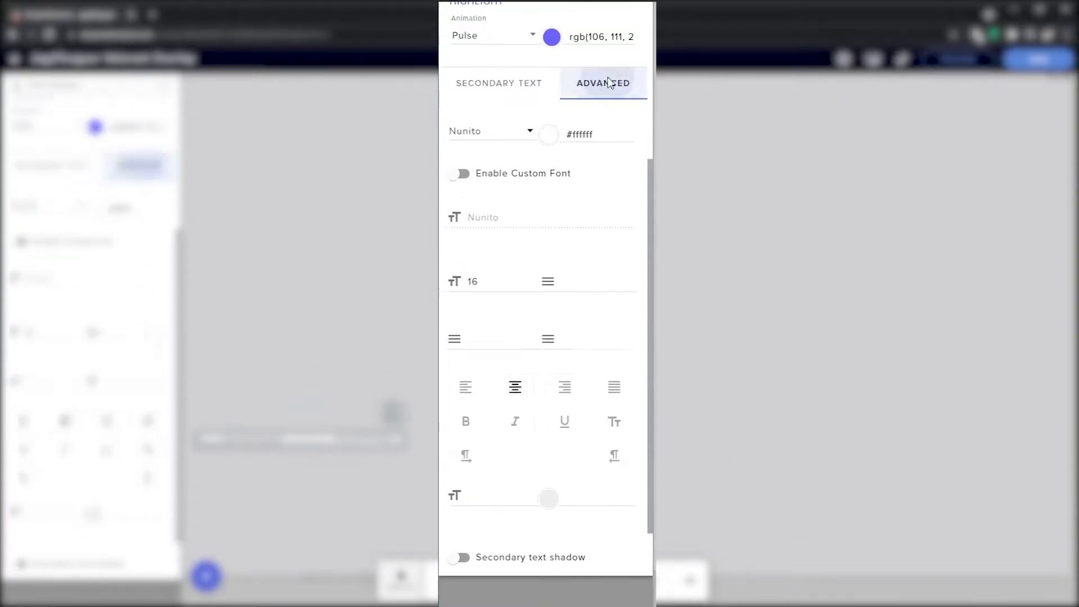
left_click(634, 3)
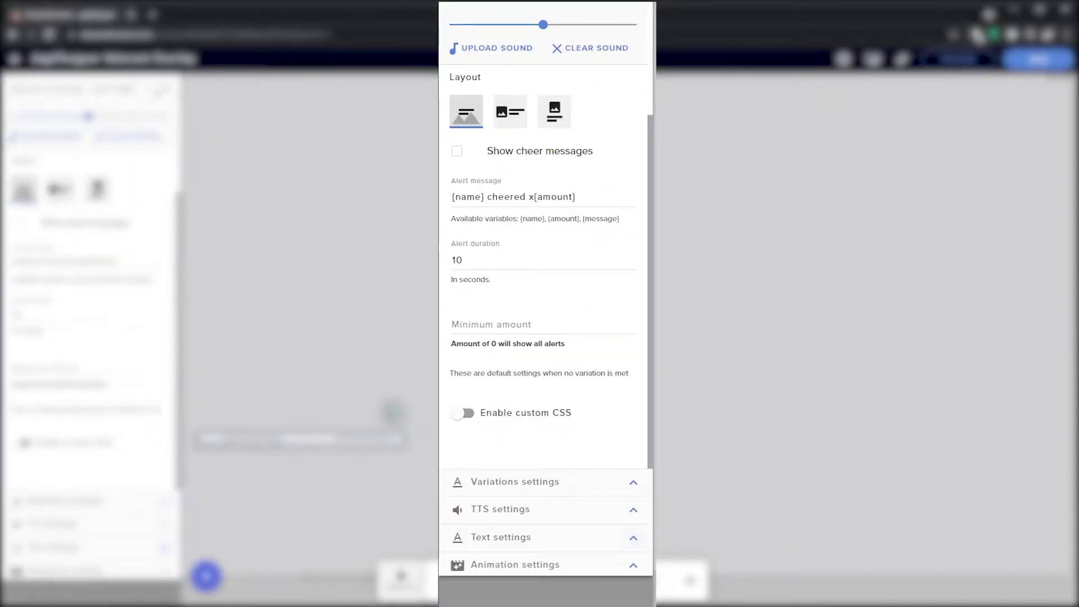
left_click(634, 20)
Open the host alert's advanced settings and review its text styling, message, duration and minimum amount
left_click(624, 190)
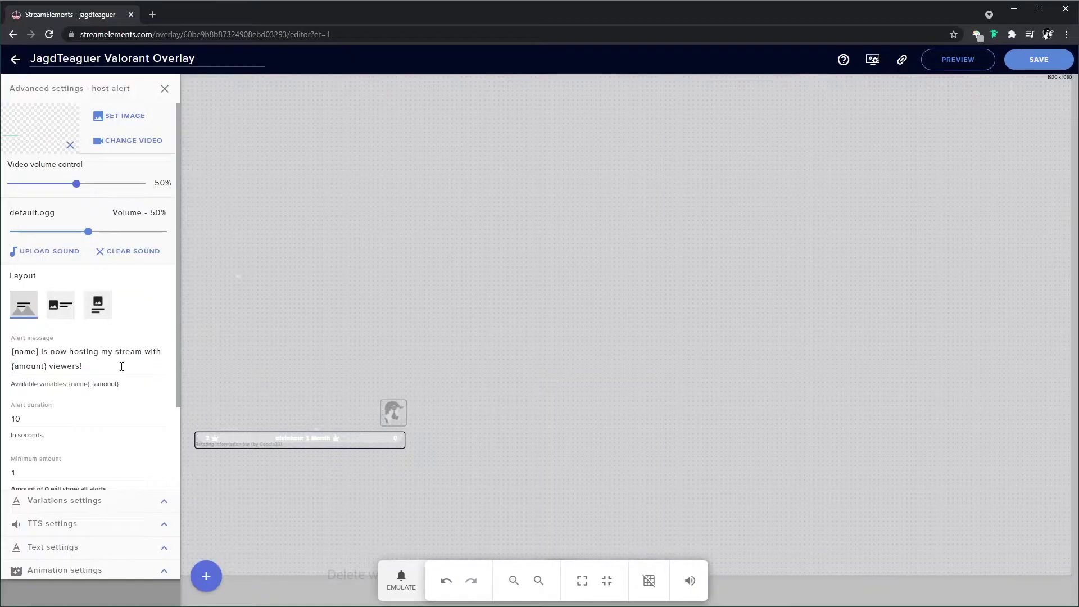
left_click(163, 554)
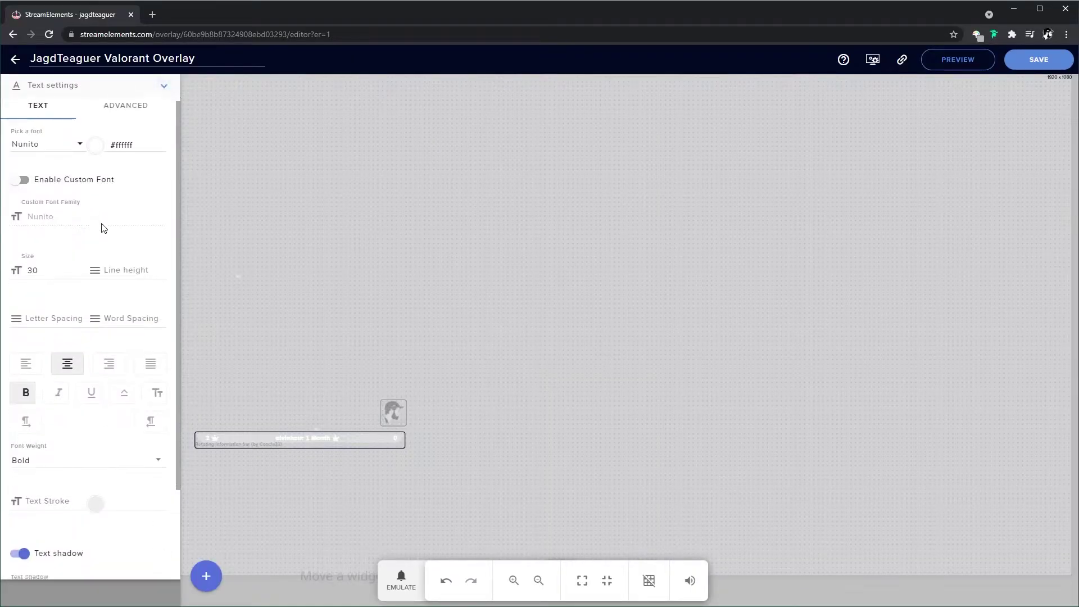
scroll(98, 236, "down", 2)
scroll(113, 235, "up", 2)
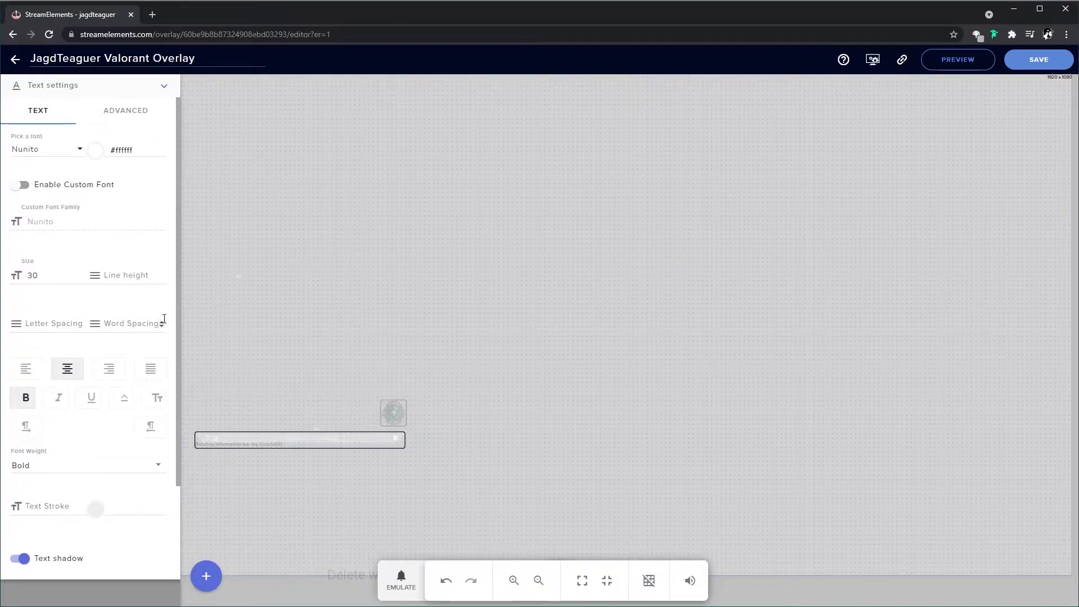
left_click(163, 85)
scroll(87, 399, "down", 2)
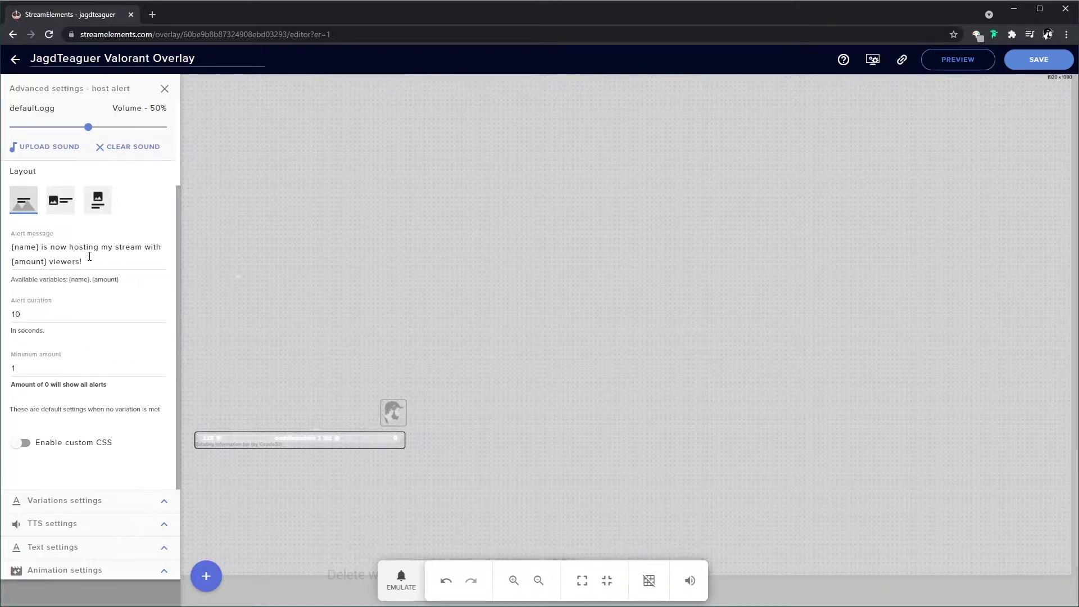
Open the raid alert's advanced settings and review its layout, message, duration, minimum amount and variations
scroll(90, 257, "up", 2)
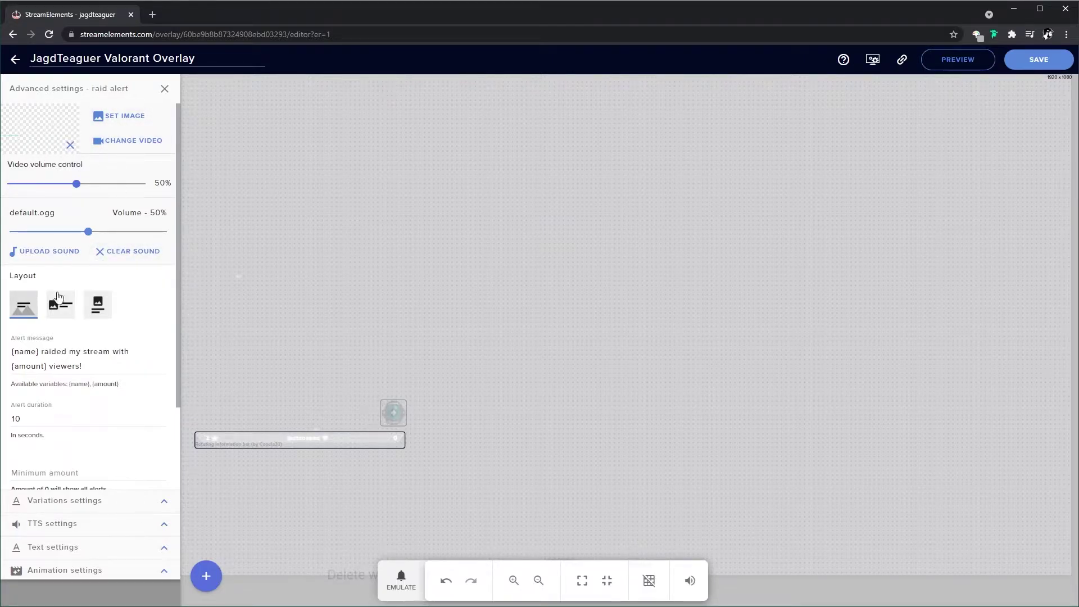
scroll(73, 351, "down", 2)
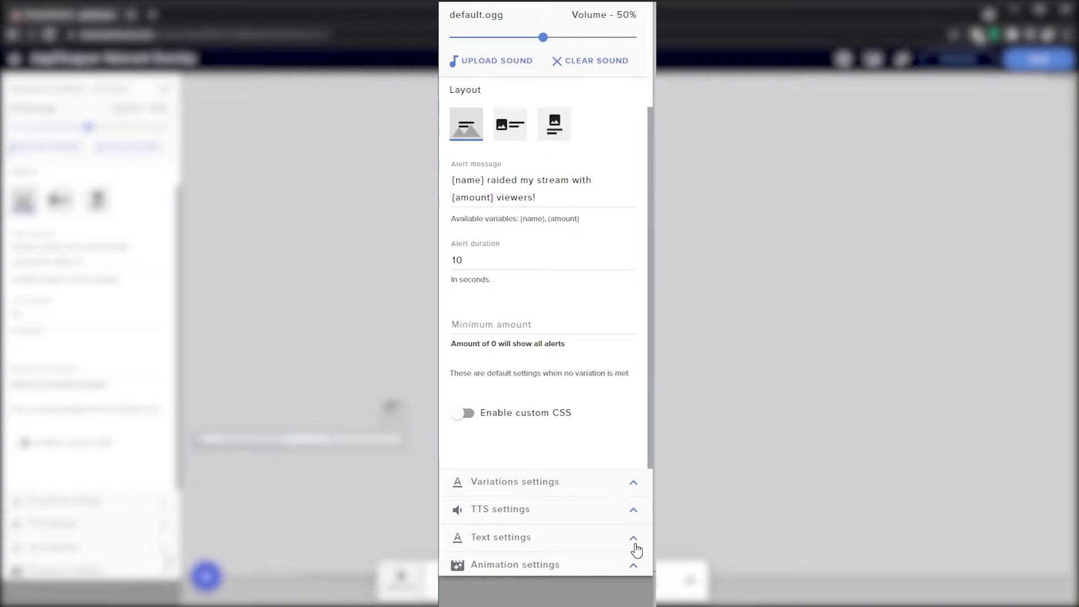
left_click(630, 481)
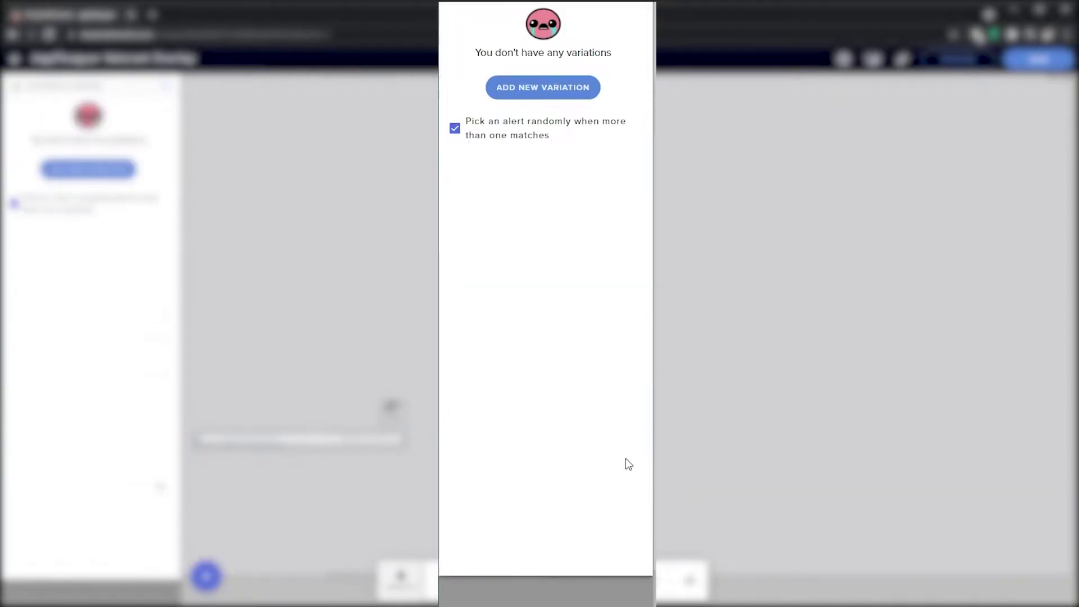
left_click(630, 480)
Close the raid alert's variations and examine its text settings for font, size, alignment, shadow and highlight
left_click(625, 541)
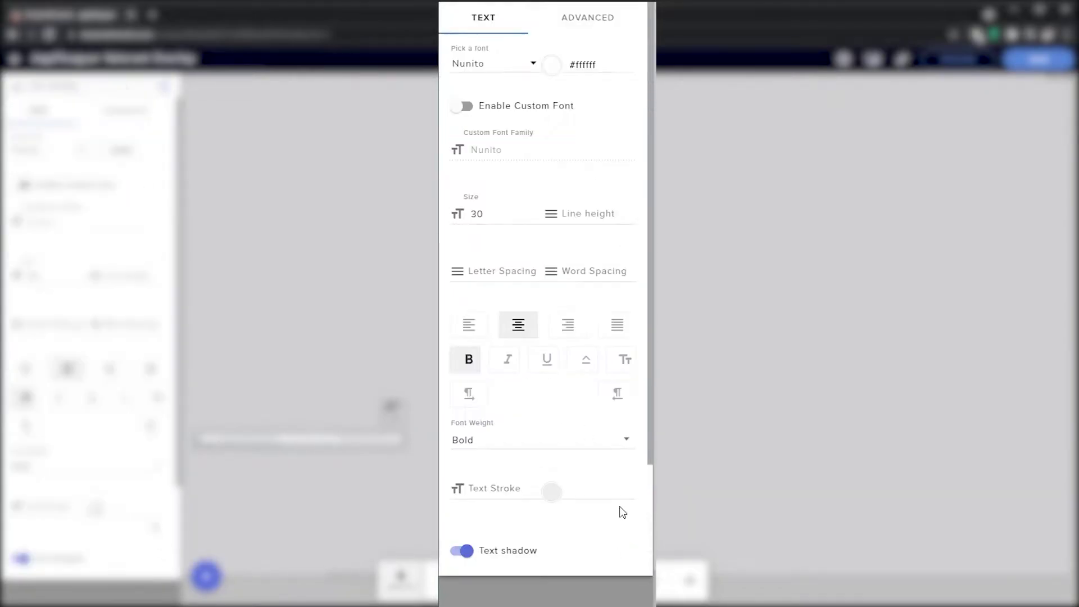
scroll(522, 322, "down", 3)
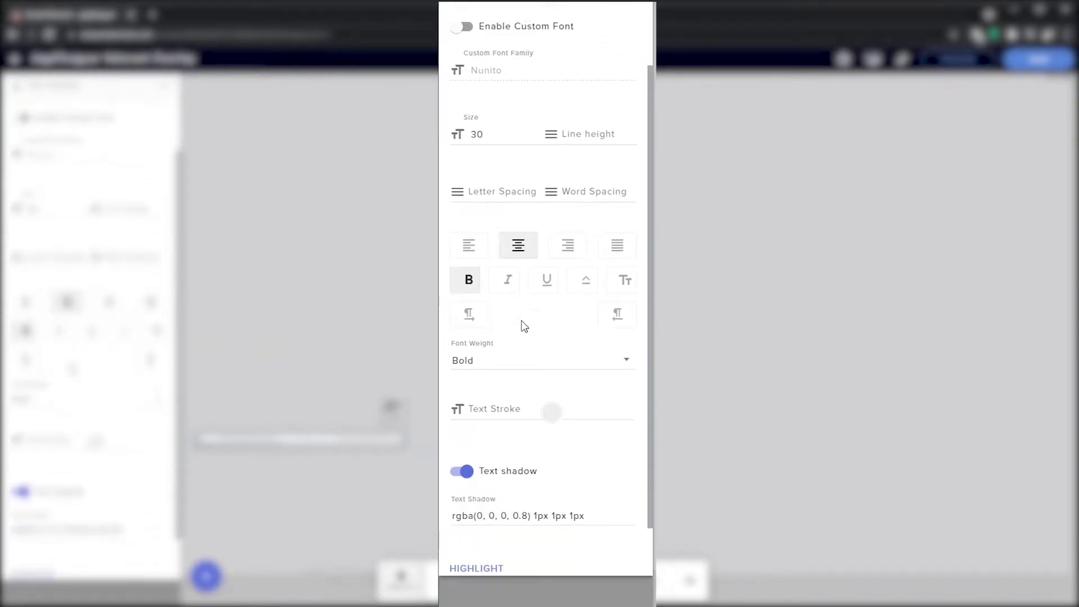
scroll(589, 381, "up", 3)
left_click(583, 23)
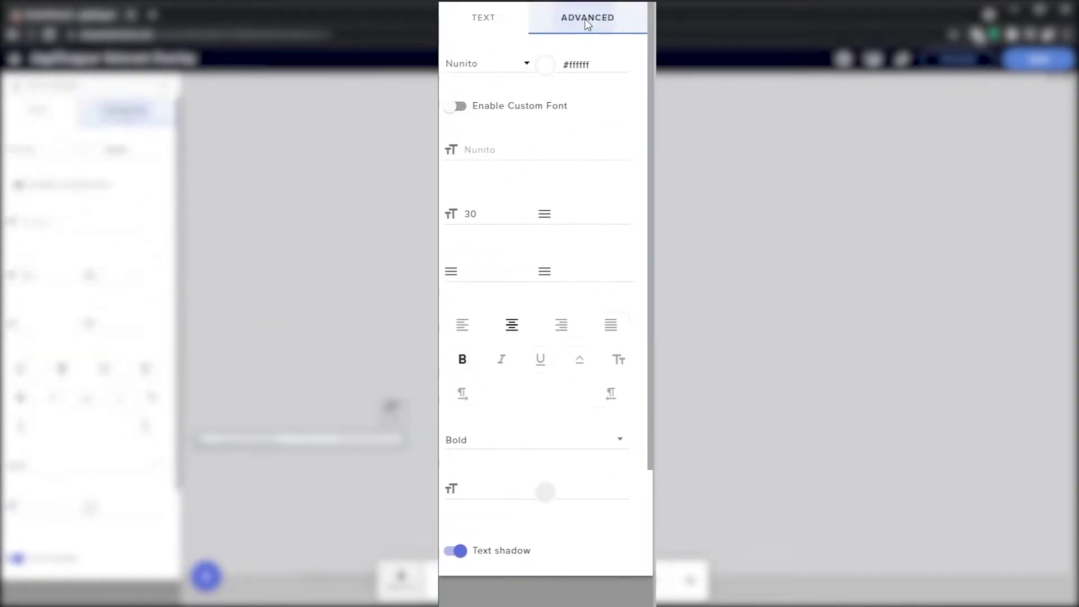
left_click(497, 19)
scroll(567, 248, "down", 3)
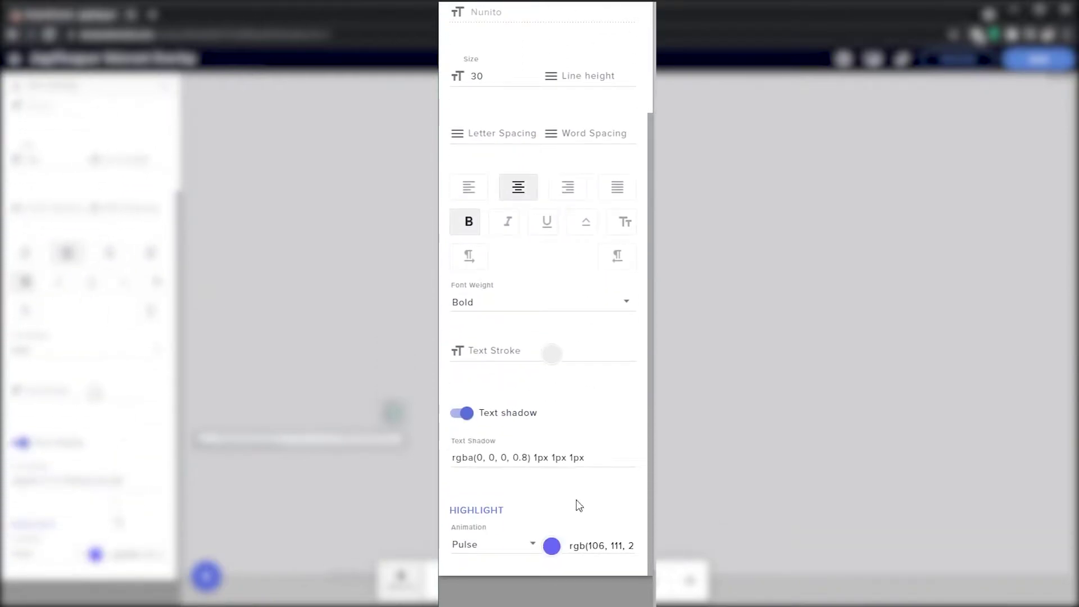
left_click(596, 517)
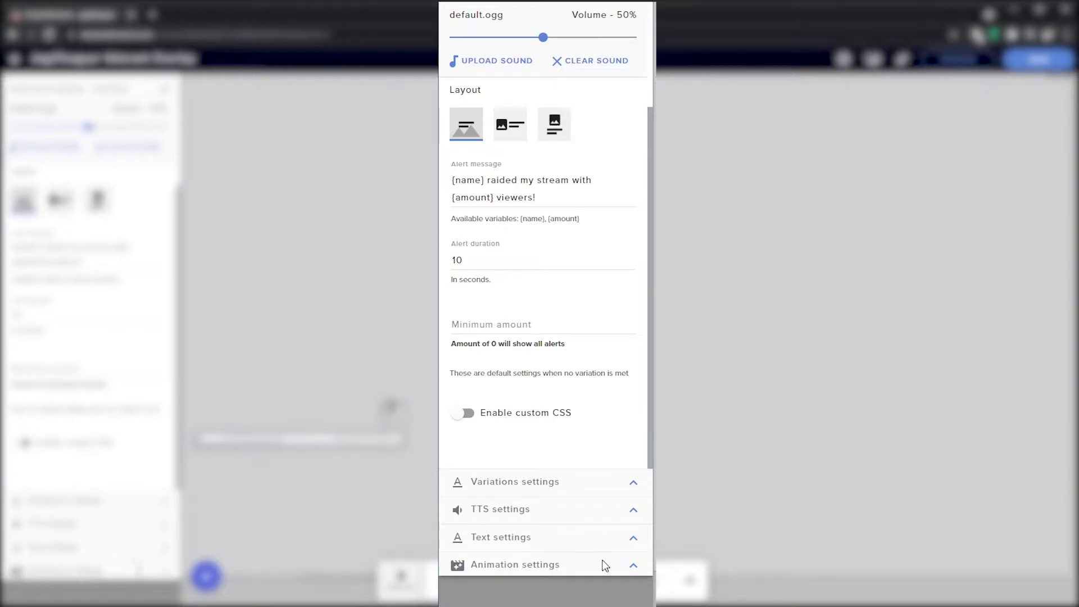
Examine the raid alert's enter, exit and text animation settings and close the alert settings
left_click(625, 566)
key("ctrl+a")
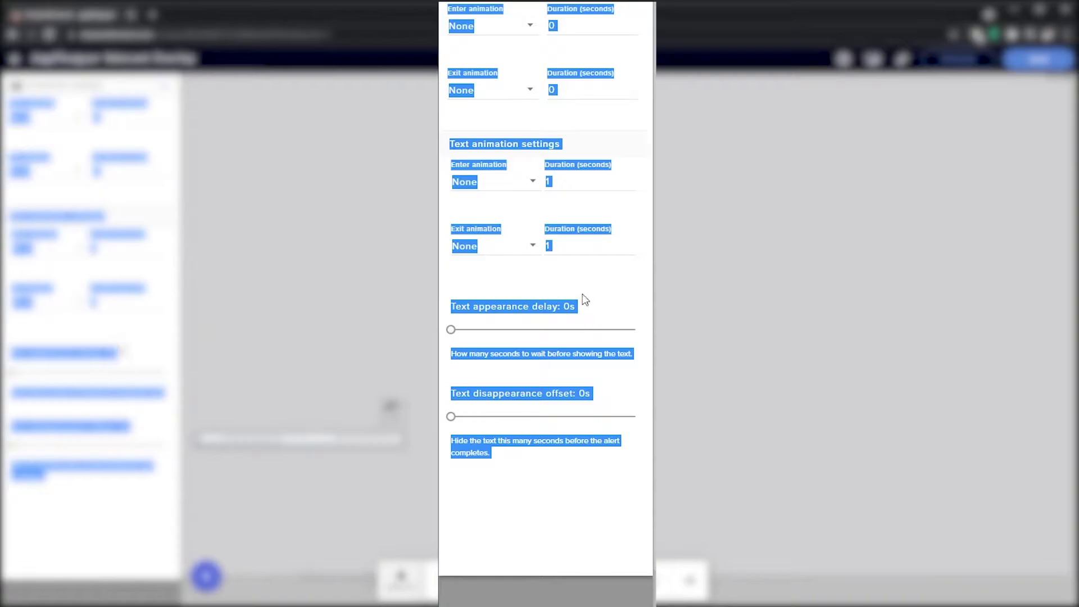
left_click(533, 305)
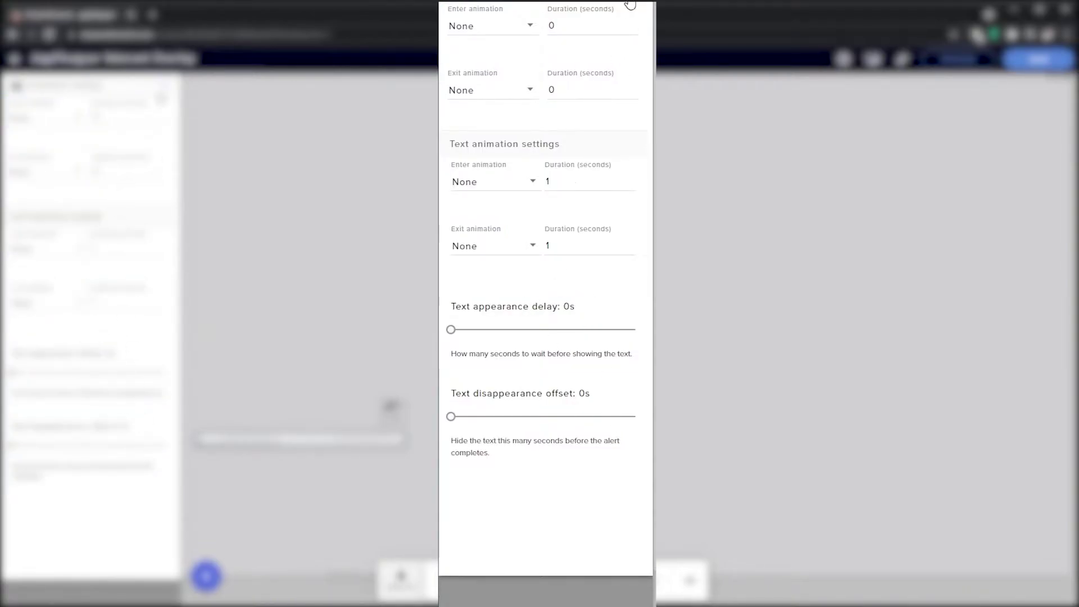
left_click(632, 565)
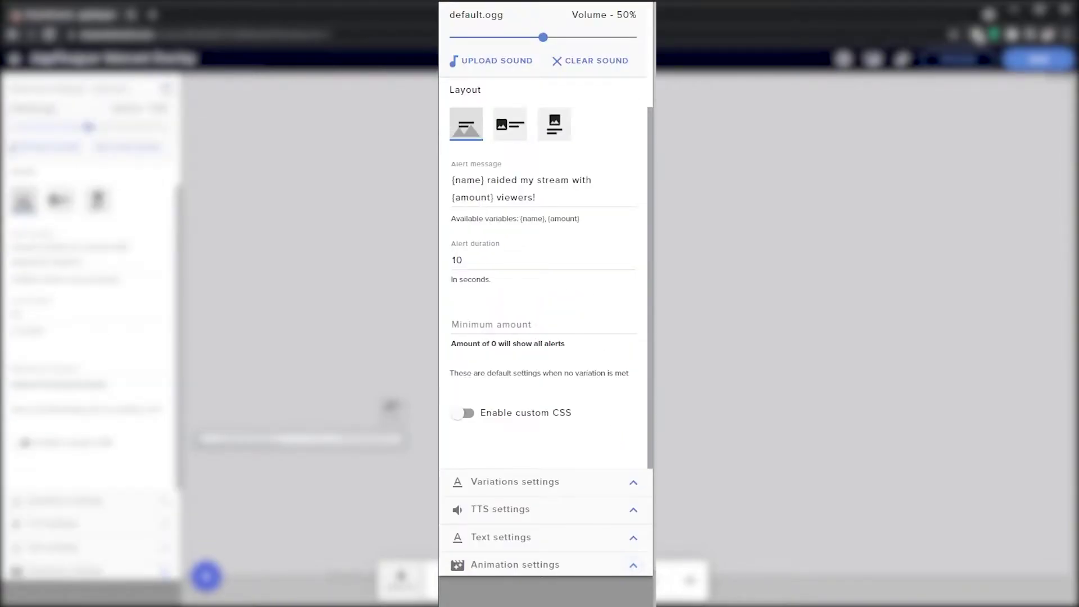
left_click(166, 88)
left_click(170, 113)
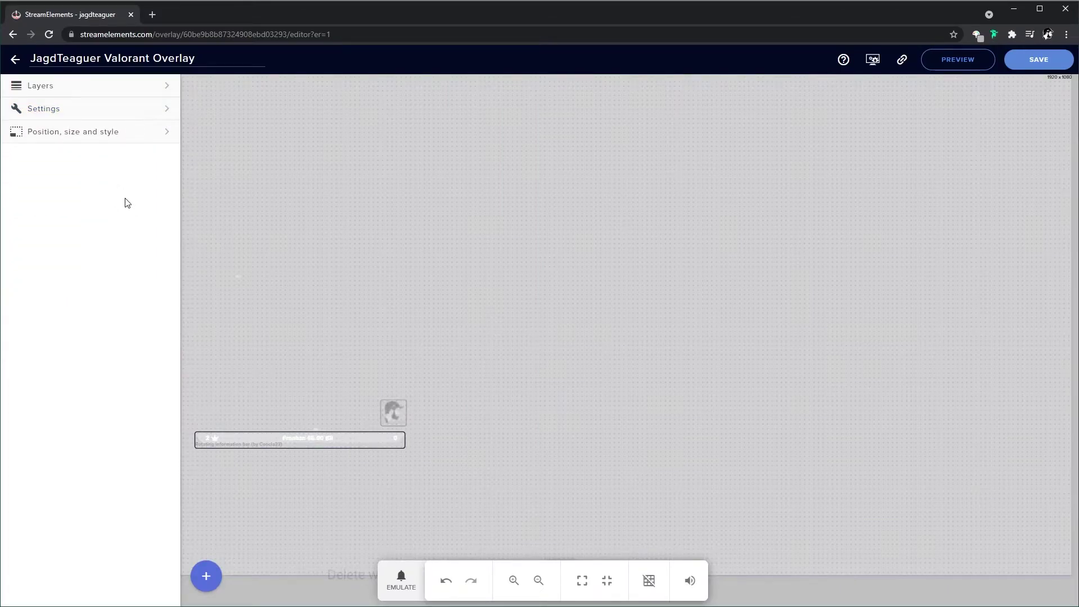
Emulate a subscriber event of 1 on the overlay and look at the raid event emulation options
left_click(402, 579)
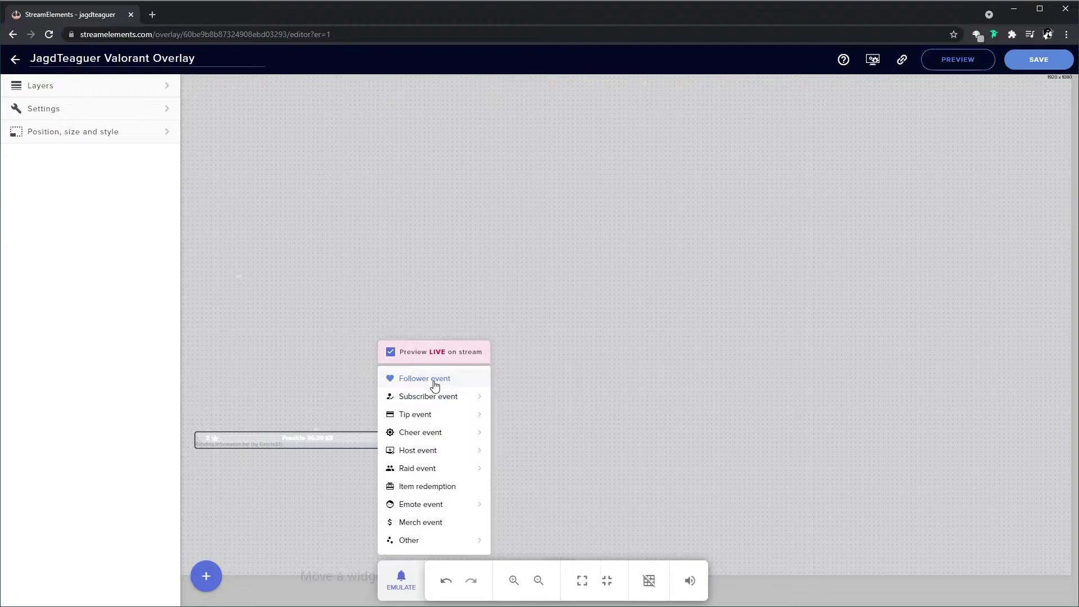
mouse_move(433, 396)
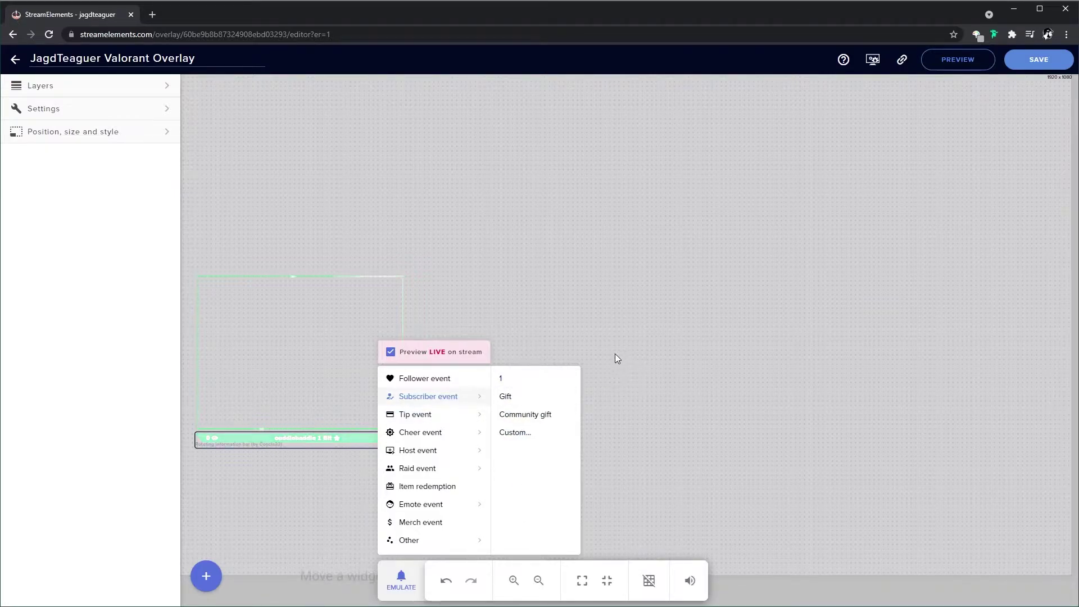
left_click(534, 380)
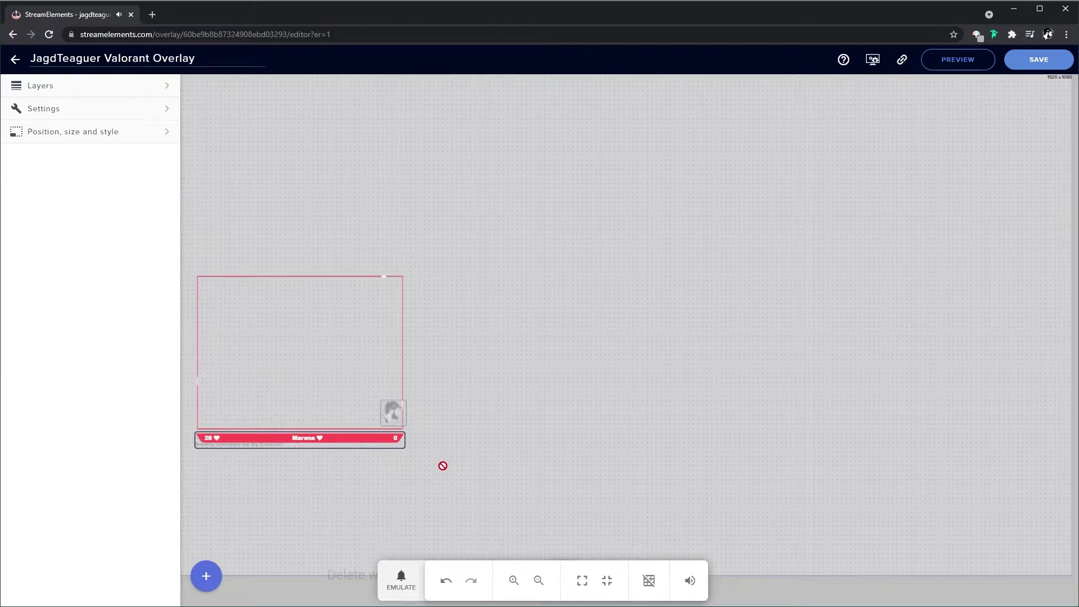
left_click(401, 579)
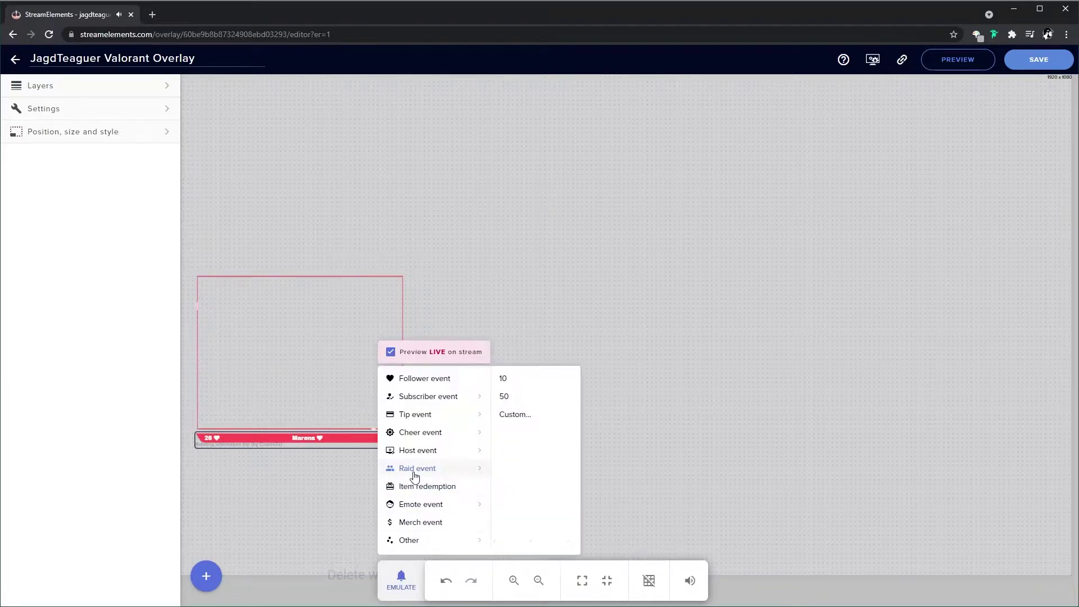
mouse_move(433, 477)
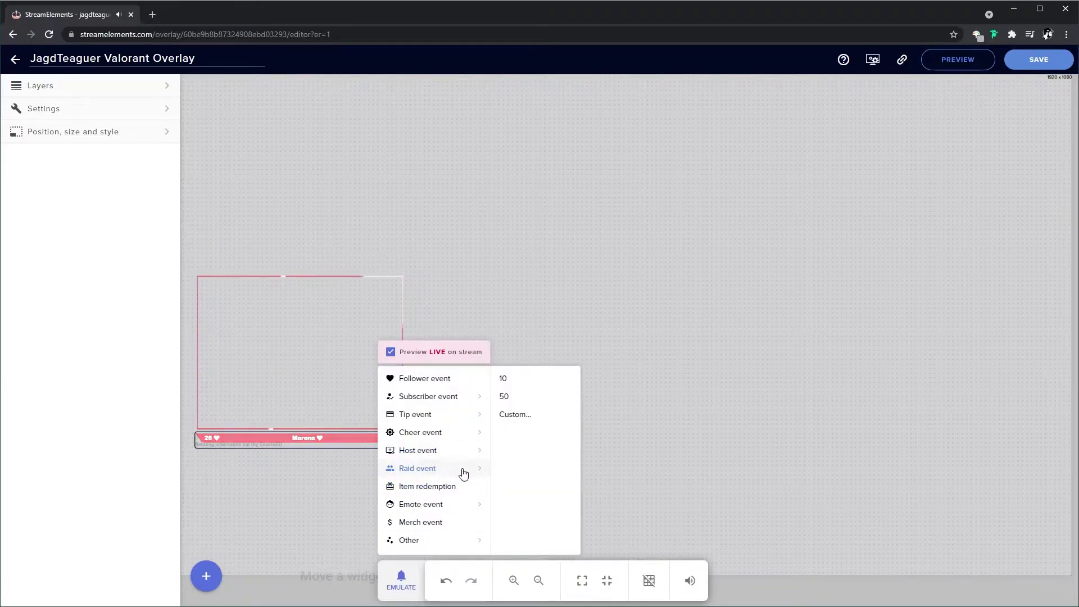
left_click(465, 472)
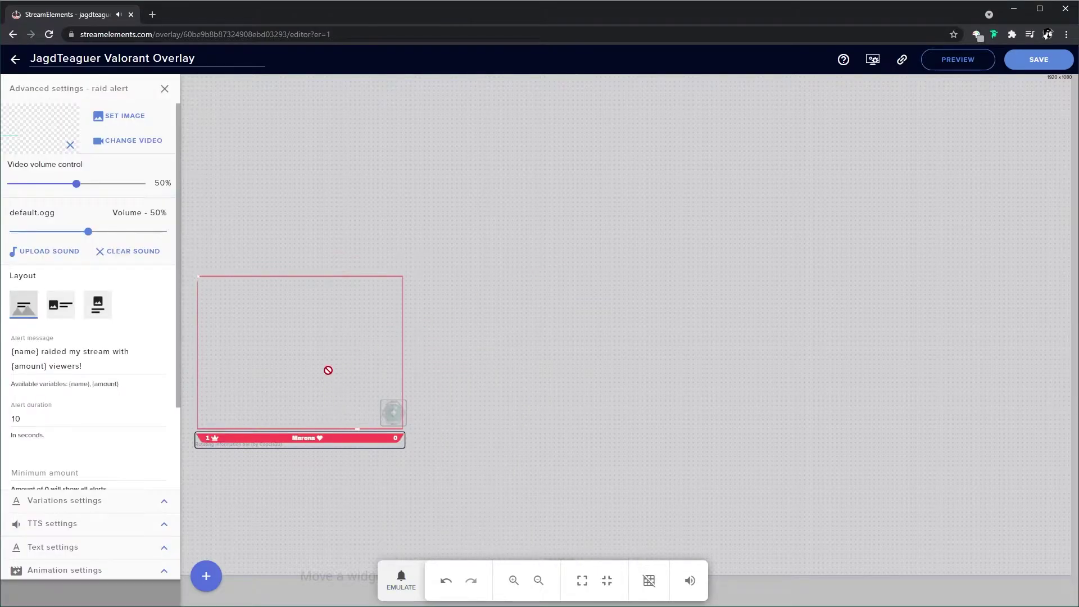
Copy the overlay's link to the clipboard and save the overlay
left_click(903, 63)
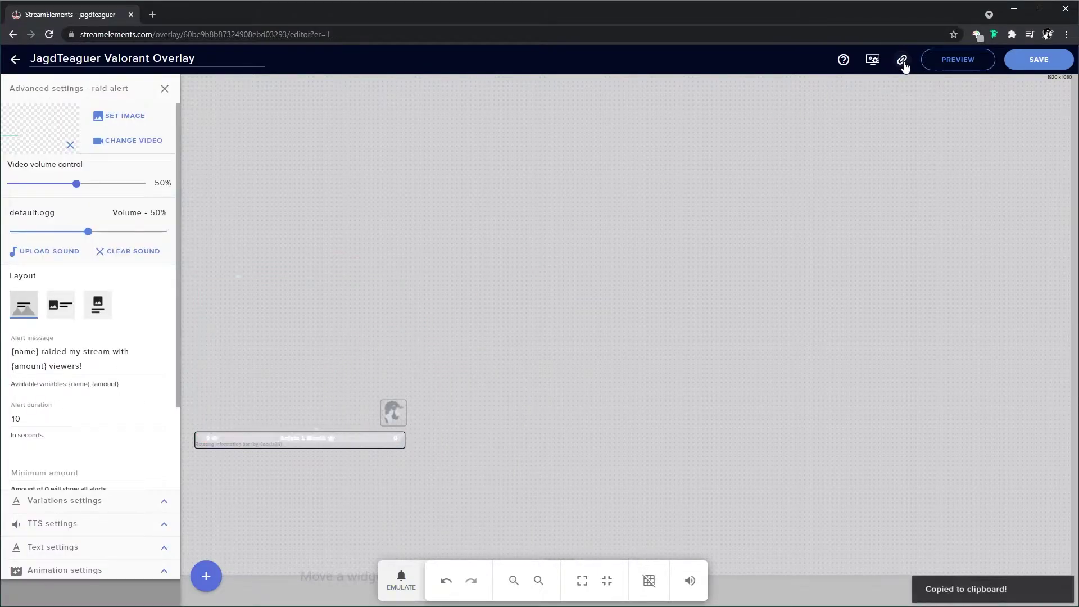
left_click(1033, 63)
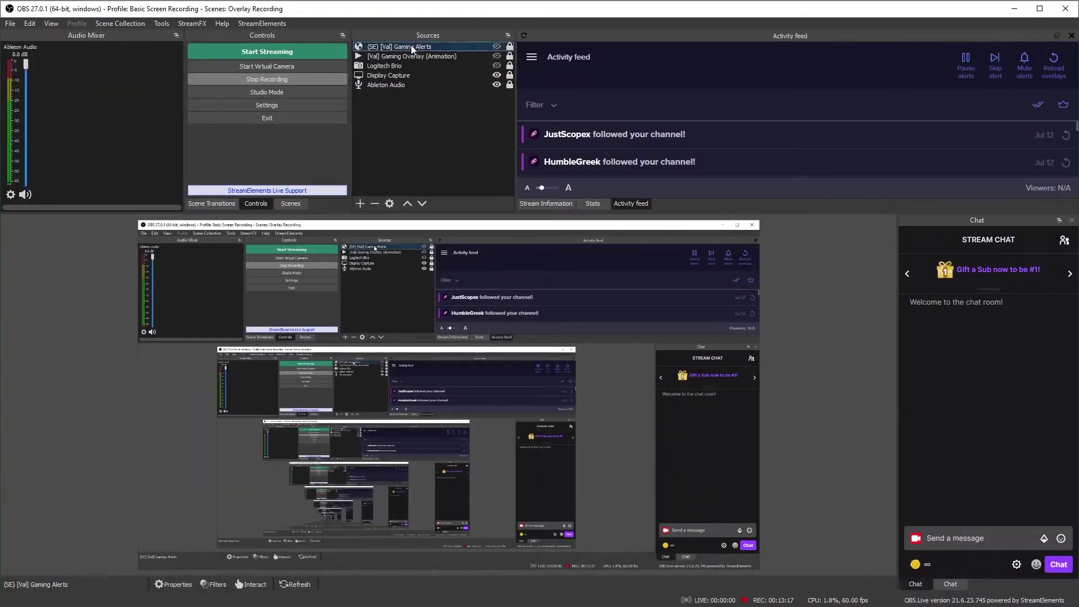
Switch to OBS and set the (SE) [Val] Gaming Alerts source's URL to the copied private overlay link
right_click(411, 50)
left_click(431, 373)
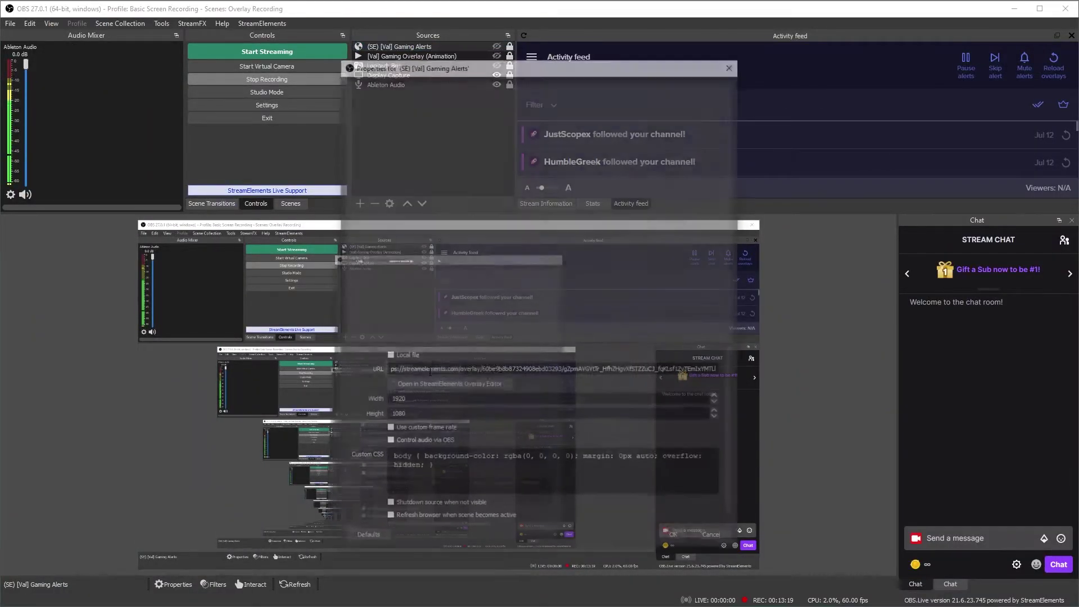
triple_click(462, 370)
key("ctrl+v")
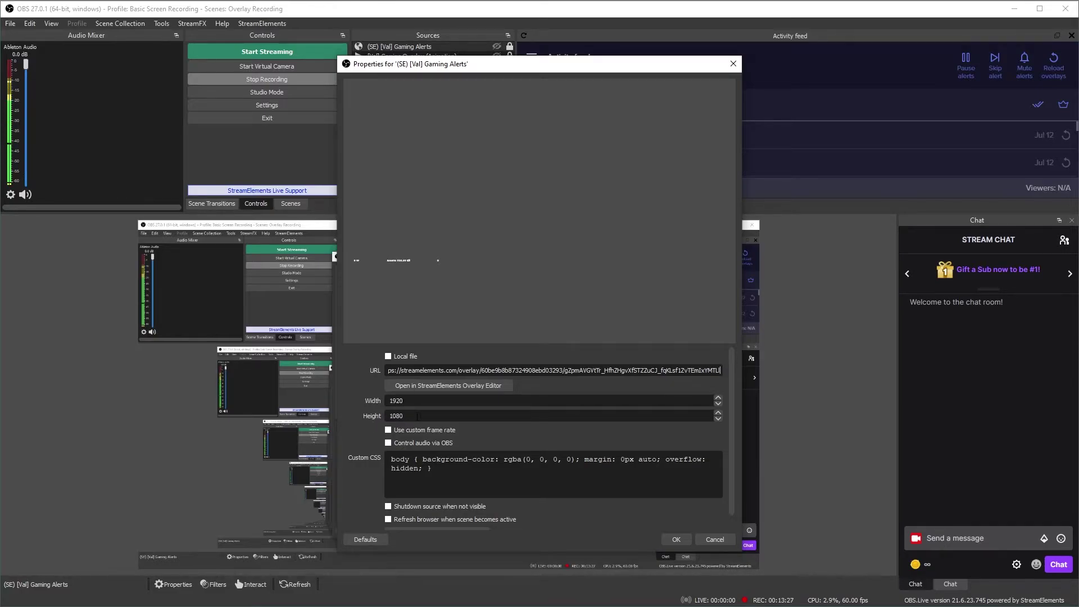
scroll(441, 447, "down", 1)
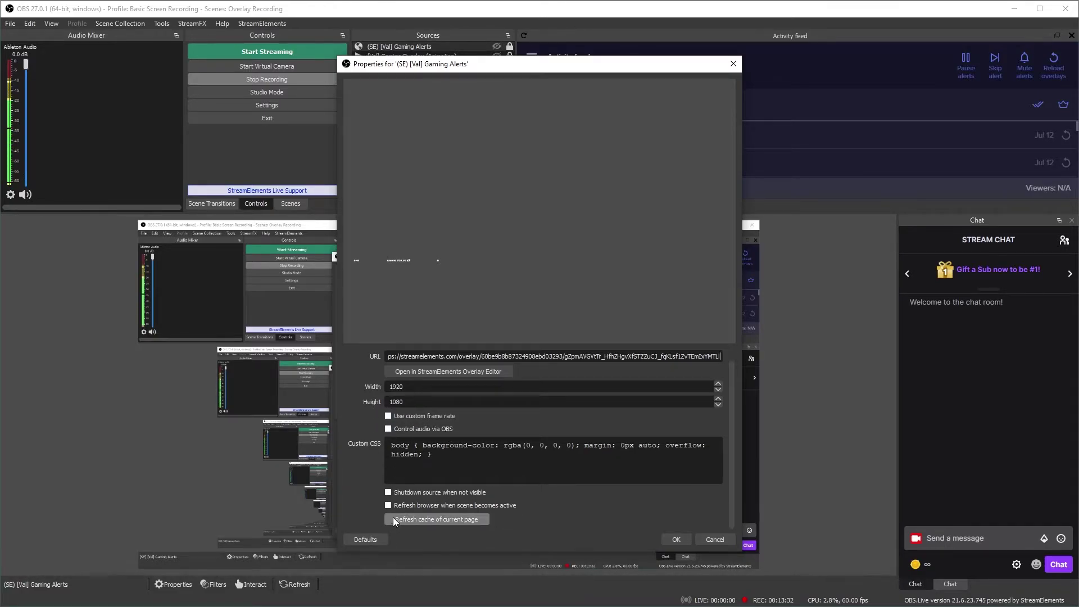
left_click(676, 539)
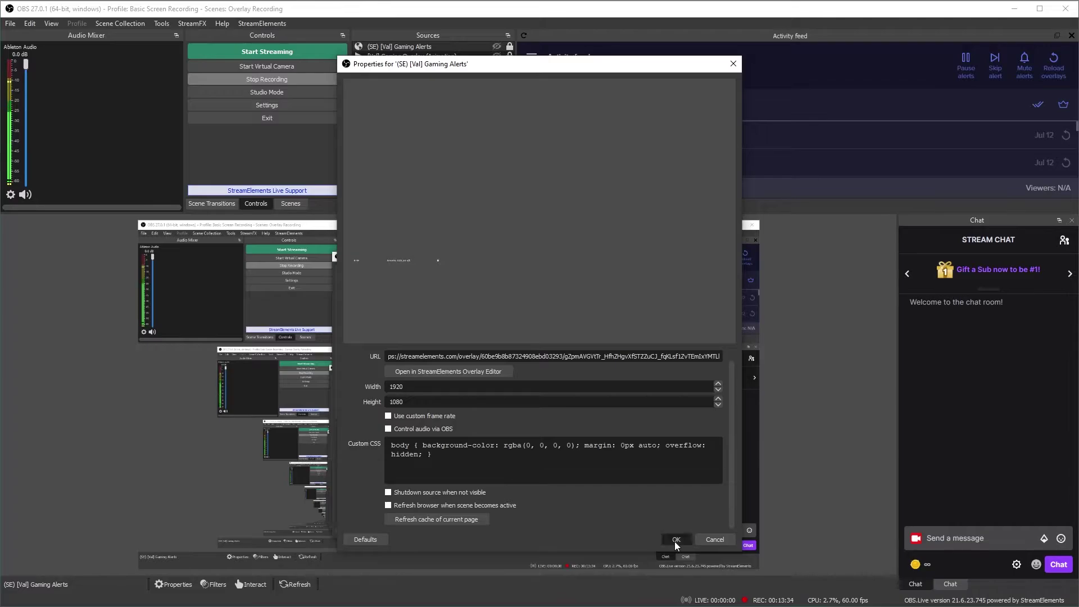
Make the (SE) [Val] Gaming Alerts, [Val] Gaming Overlay (Animation) and Logitech Brio sources visible
left_click(497, 56)
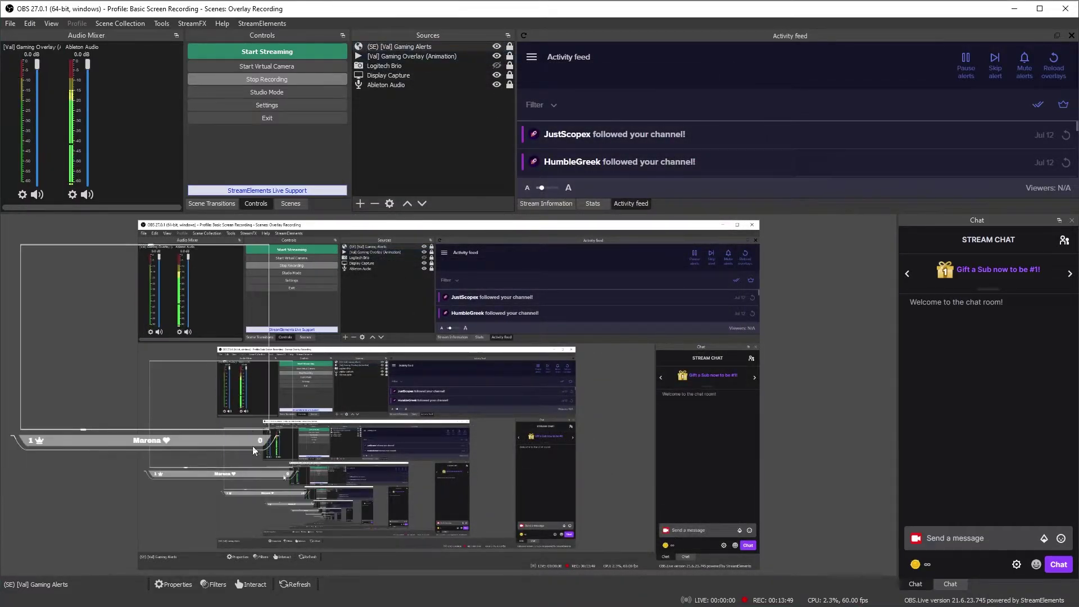
left_click(497, 66)
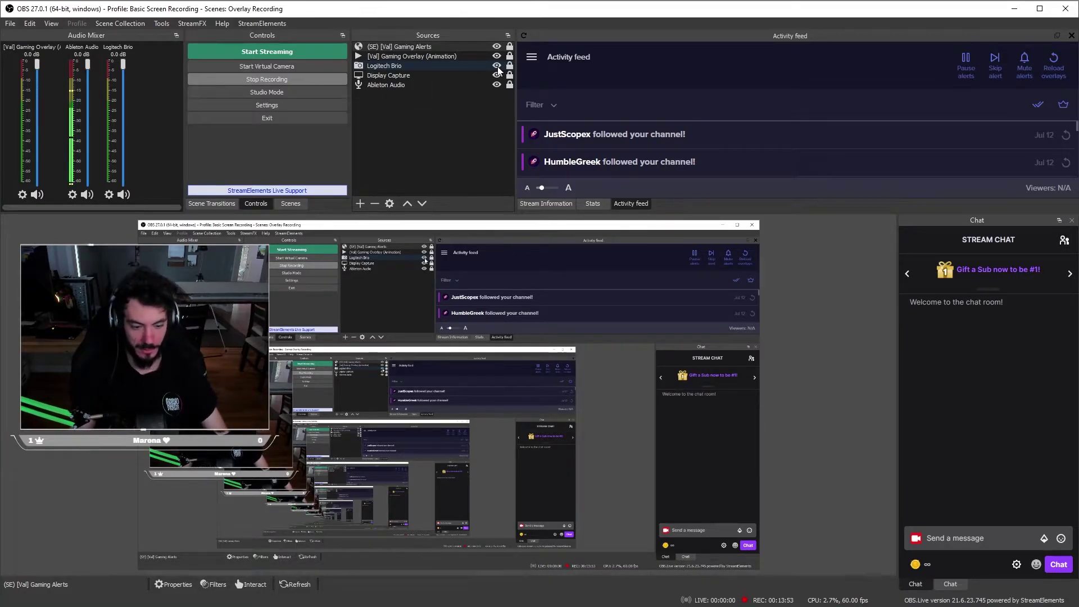
left_click(362, 177)
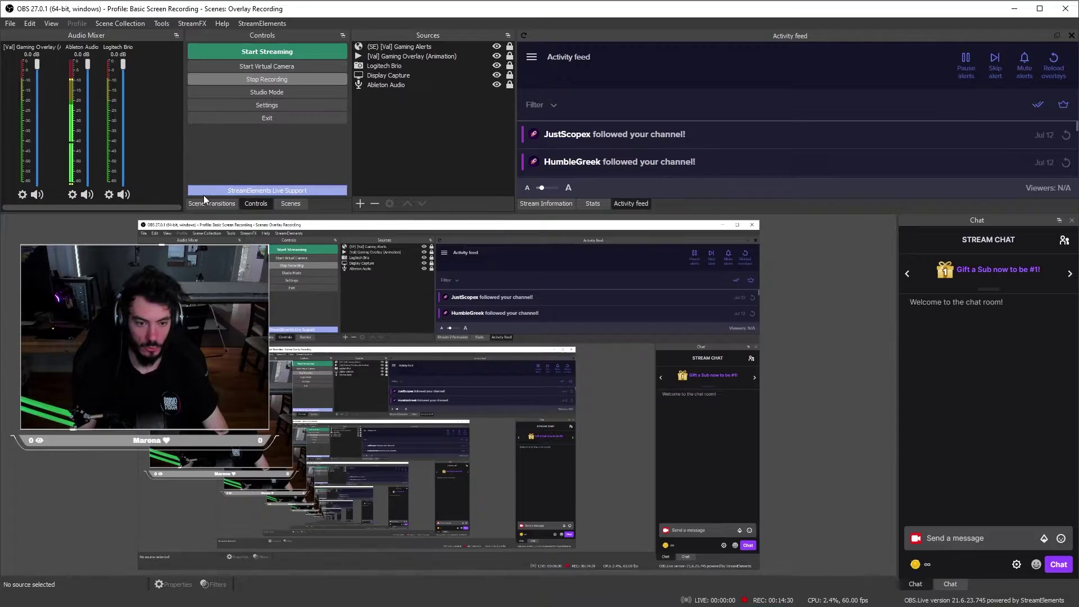
left_click(292, 205)
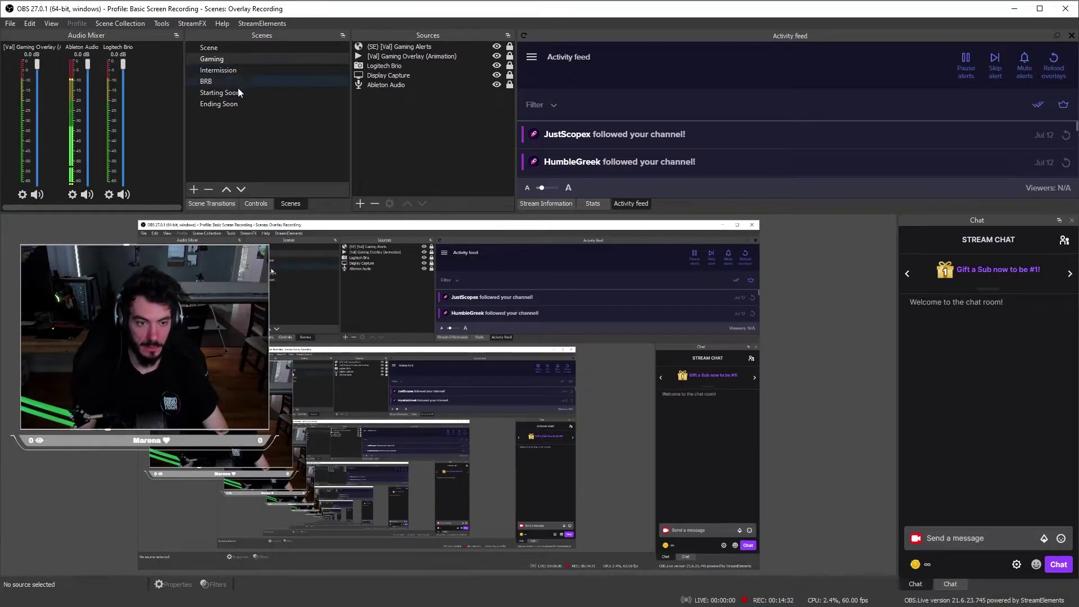
left_click(193, 190)
type("I")
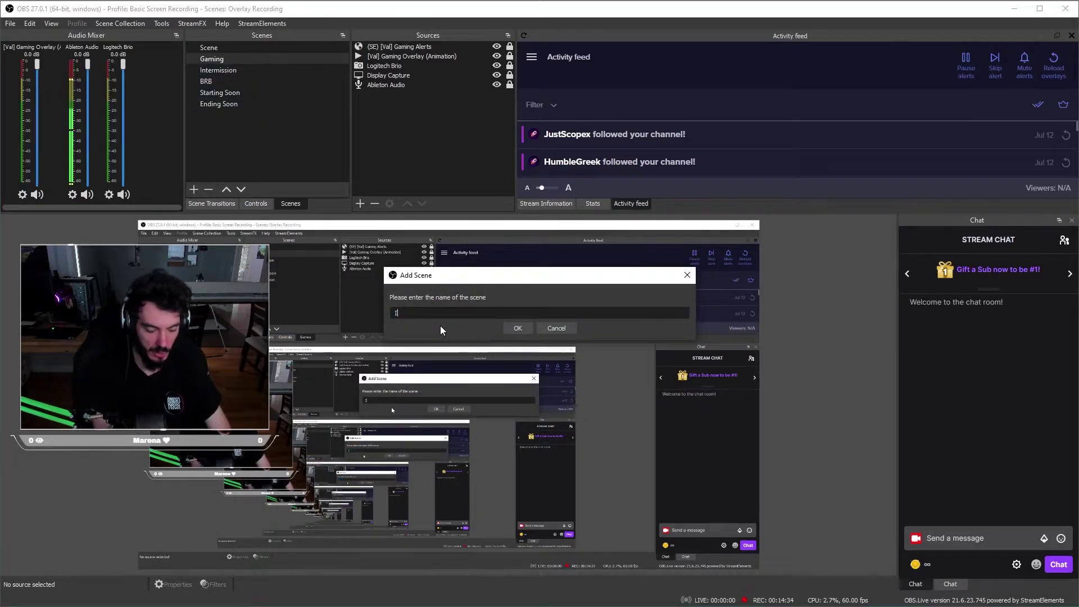
type("ntermission")
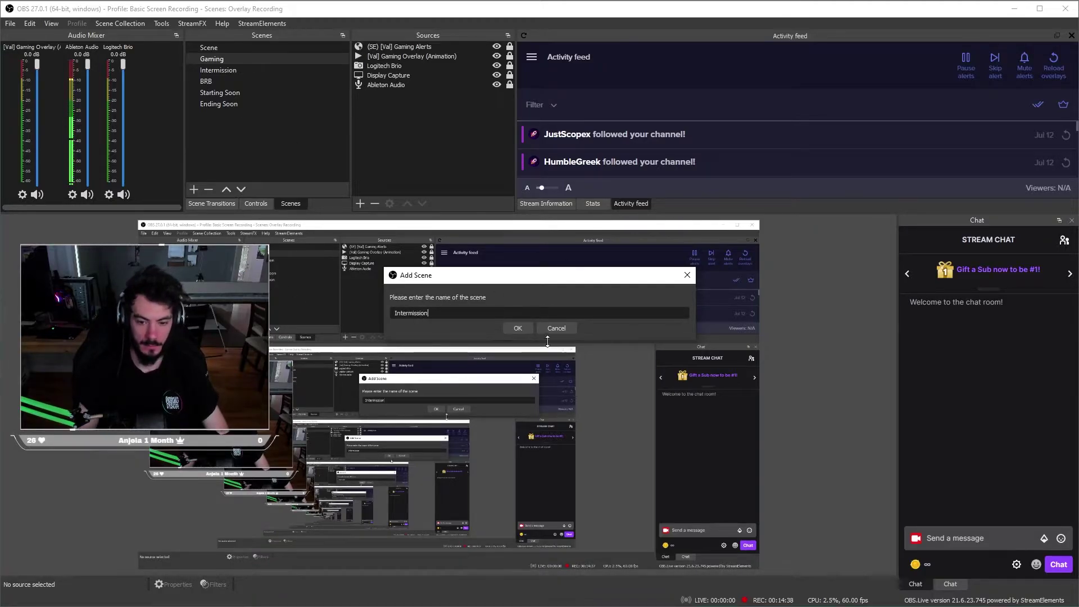
left_click(566, 330)
In the VAL Inter Tut scene, add a browser source named "(SE)[Val] Intermission Alert Text" with its default properties and hide it
left_click(222, 69)
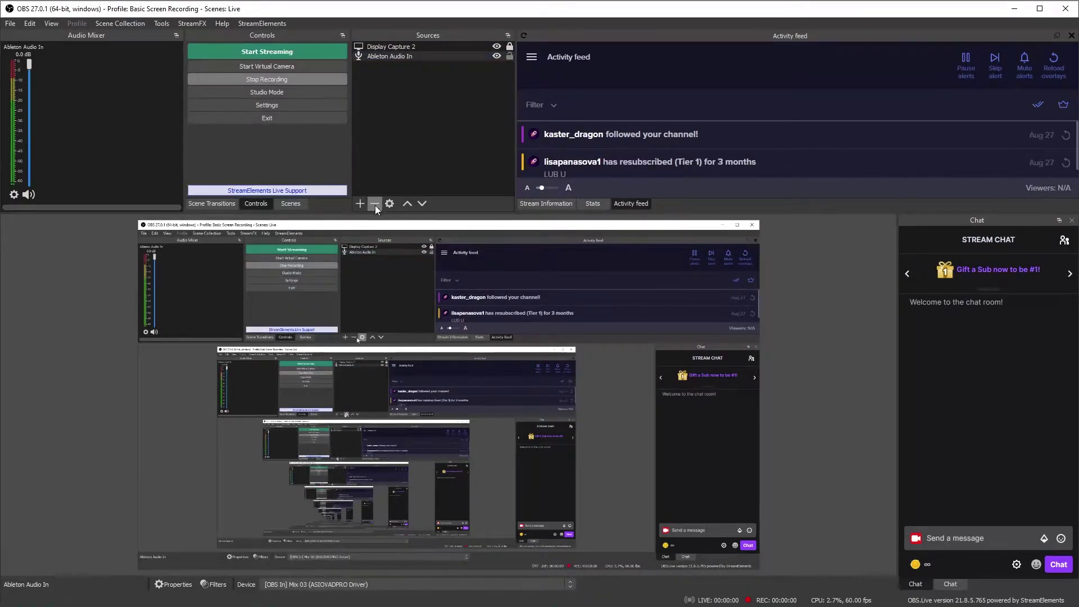
left_click(291, 206)
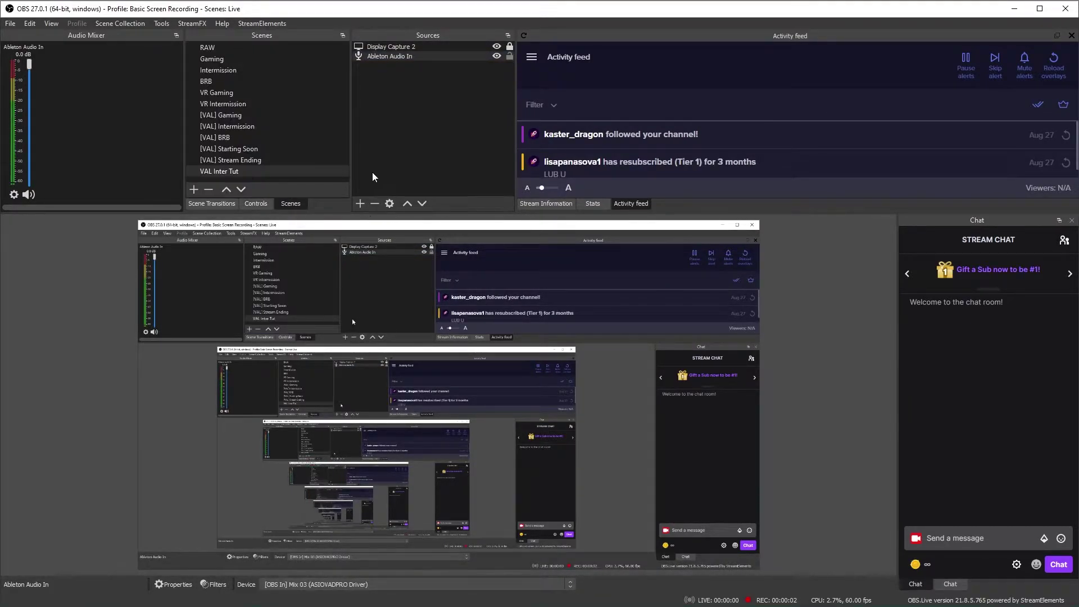
left_click(360, 204)
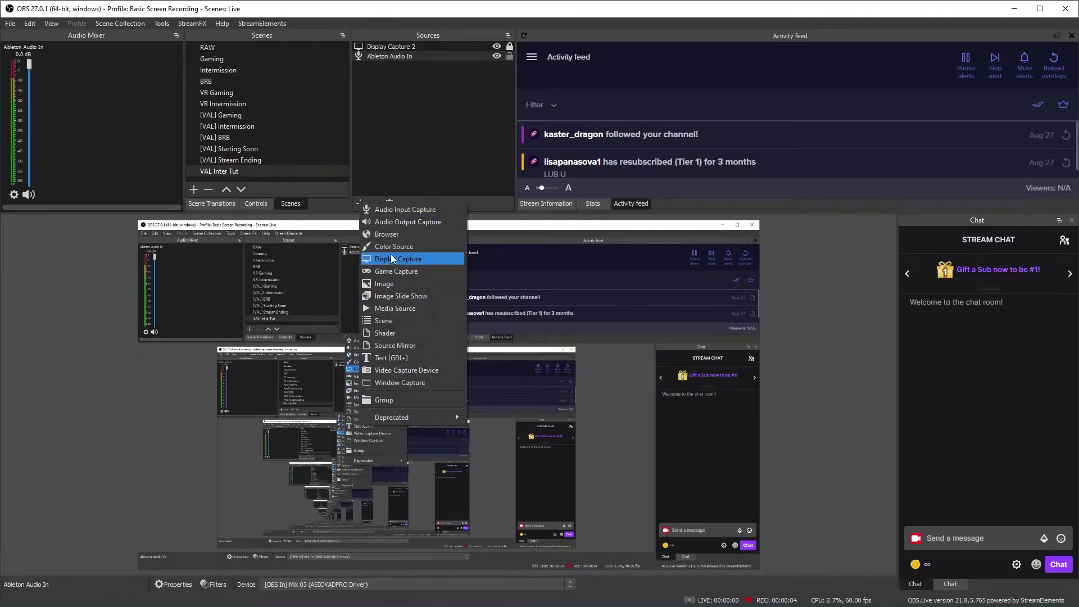
left_click(389, 234)
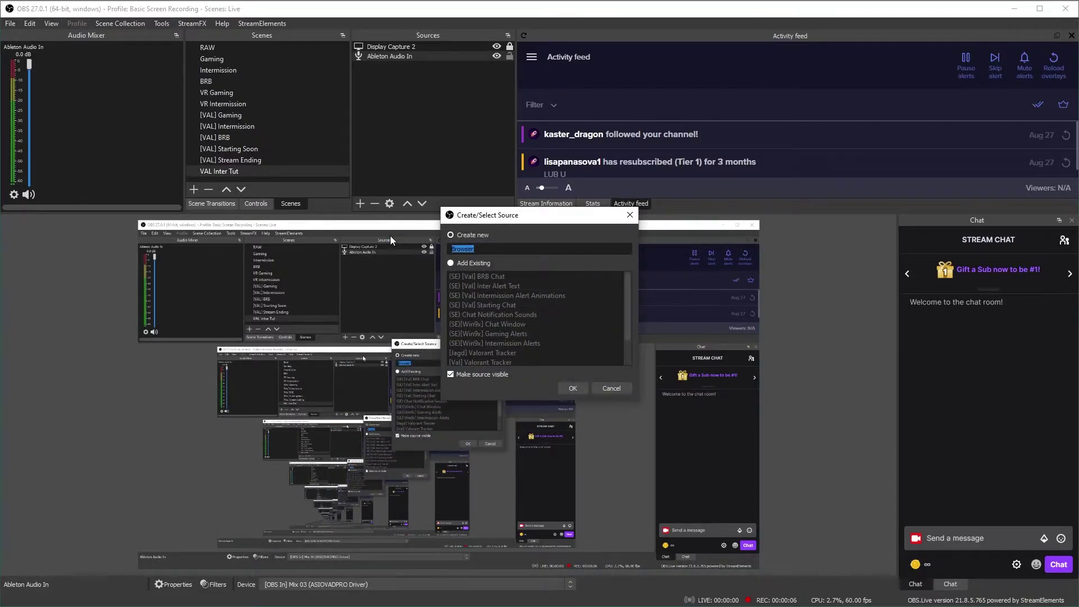
type("(SE)[Val] Intermission Alert Text")
key("Return")
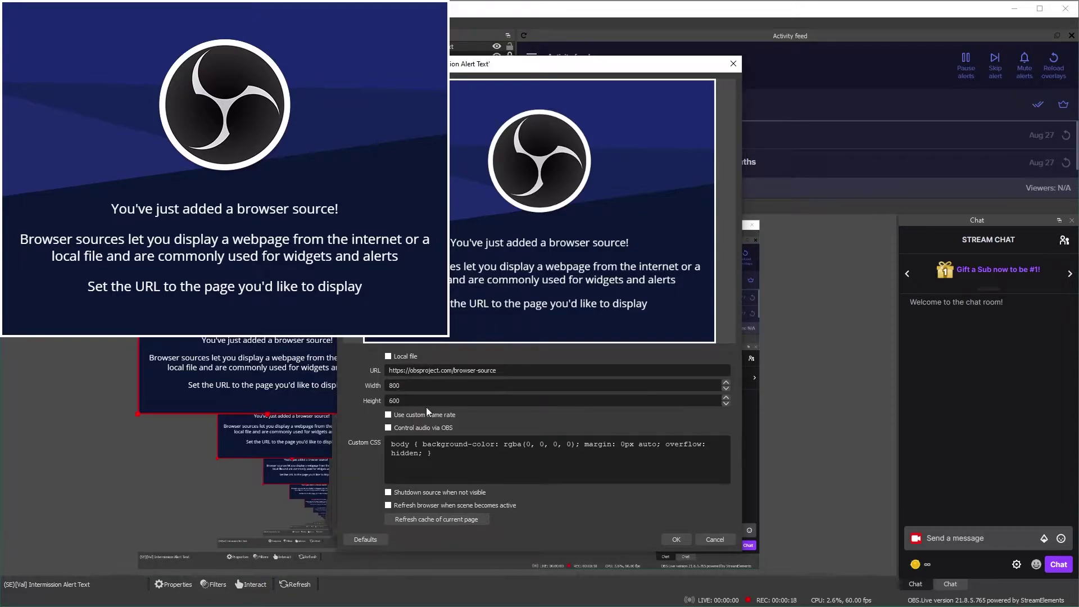
left_click(676, 539)
left_click(496, 46)
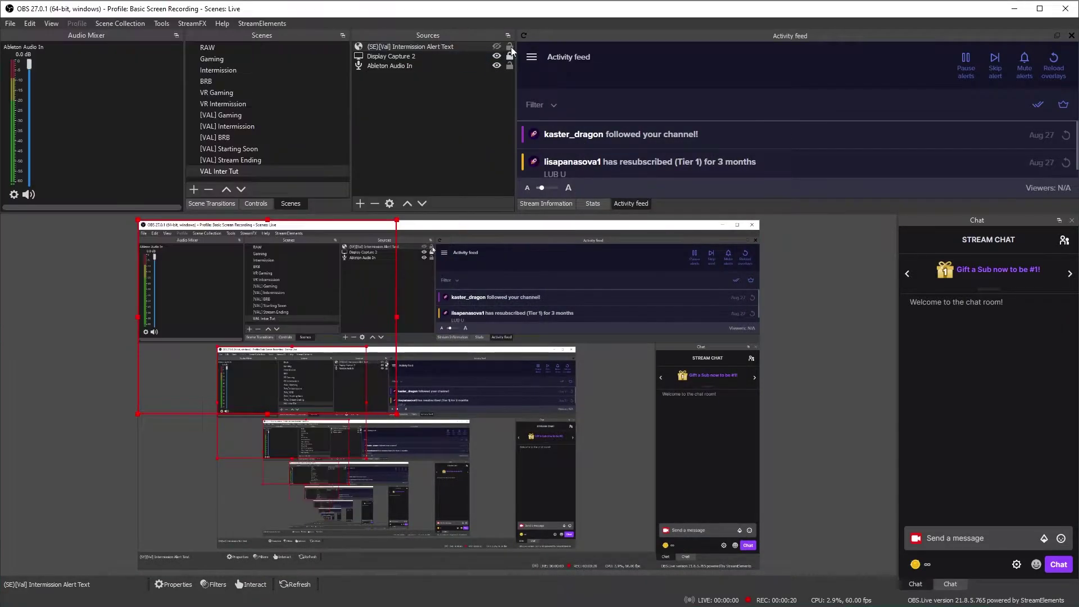
Add an image source named "[Val] Intermission Body" to the VAL Inter Tut scene
left_click(359, 203)
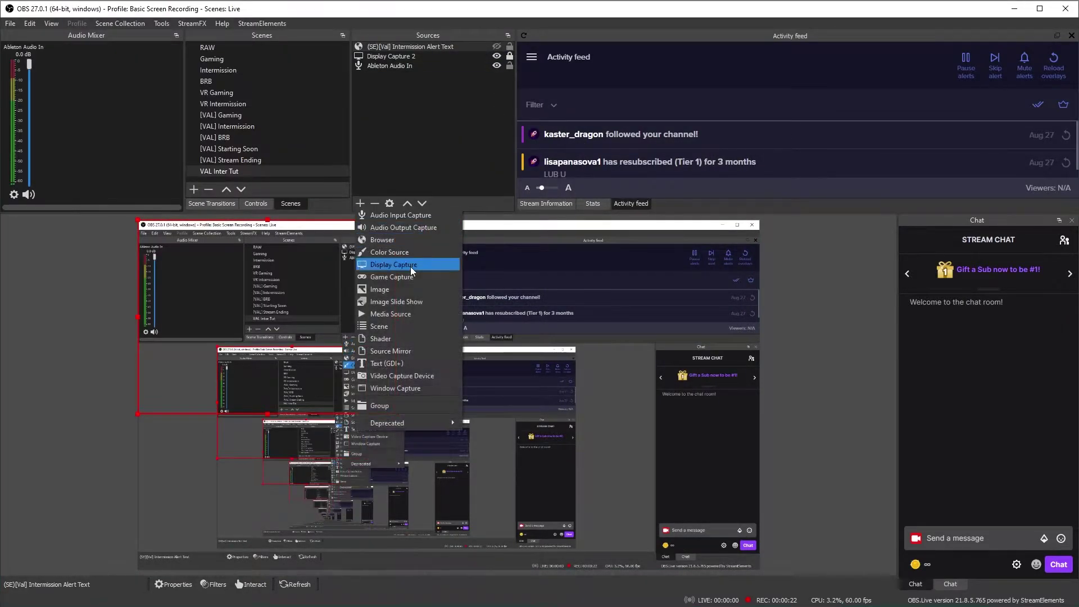
left_click(388, 302)
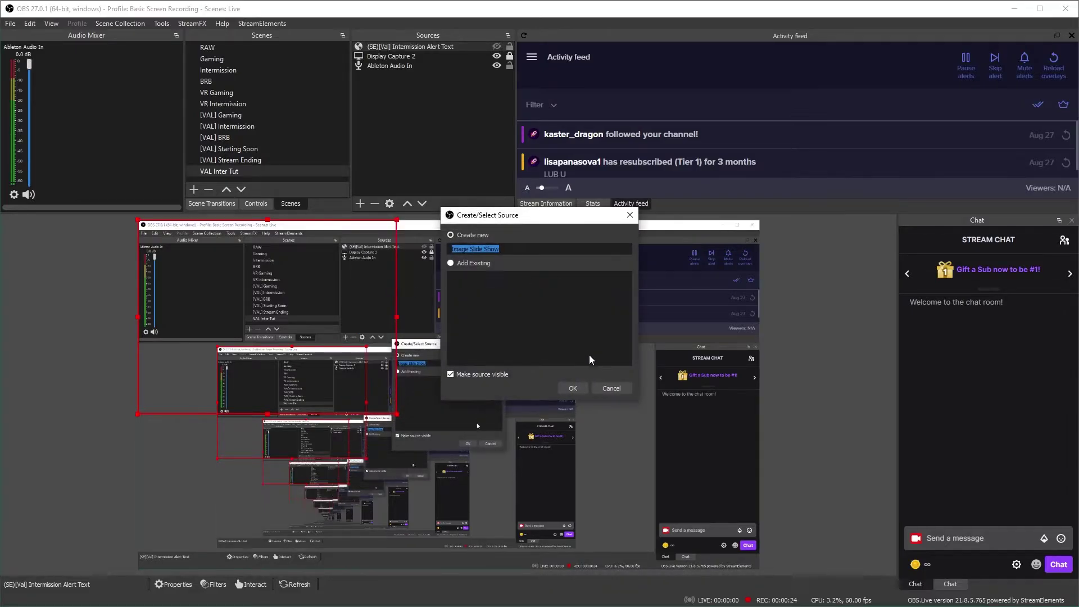
left_click(360, 203)
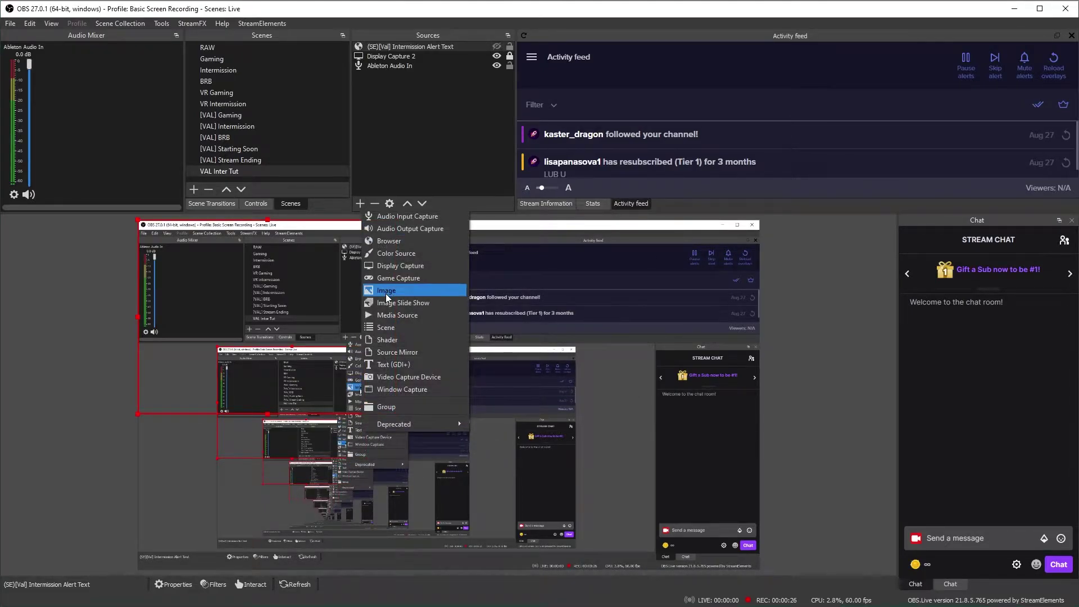
left_click(402, 292)
type("[Val")
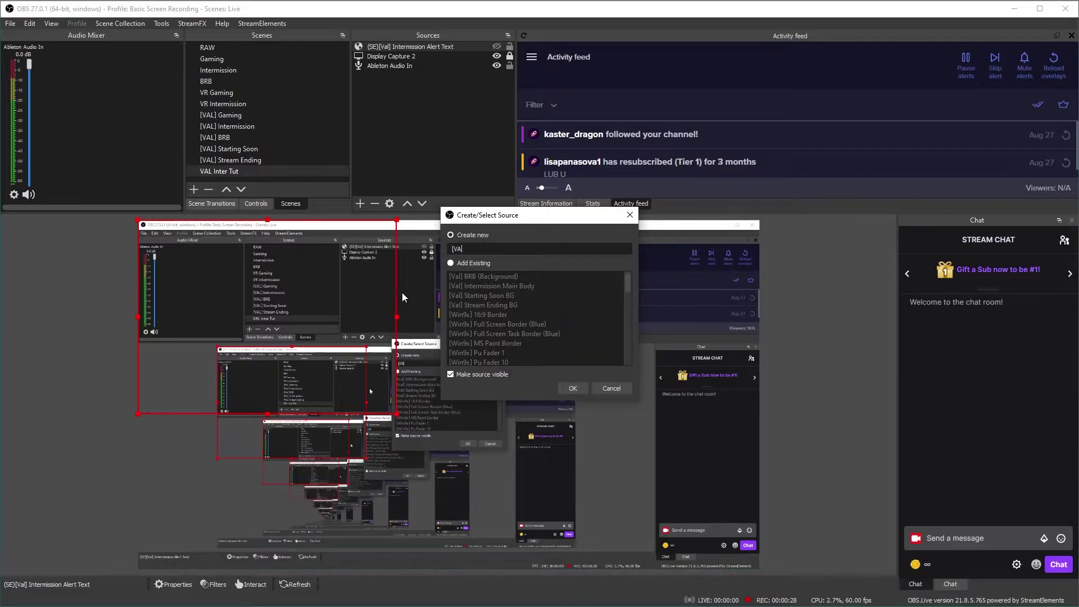
type("] Intermission Body")
key("Return")
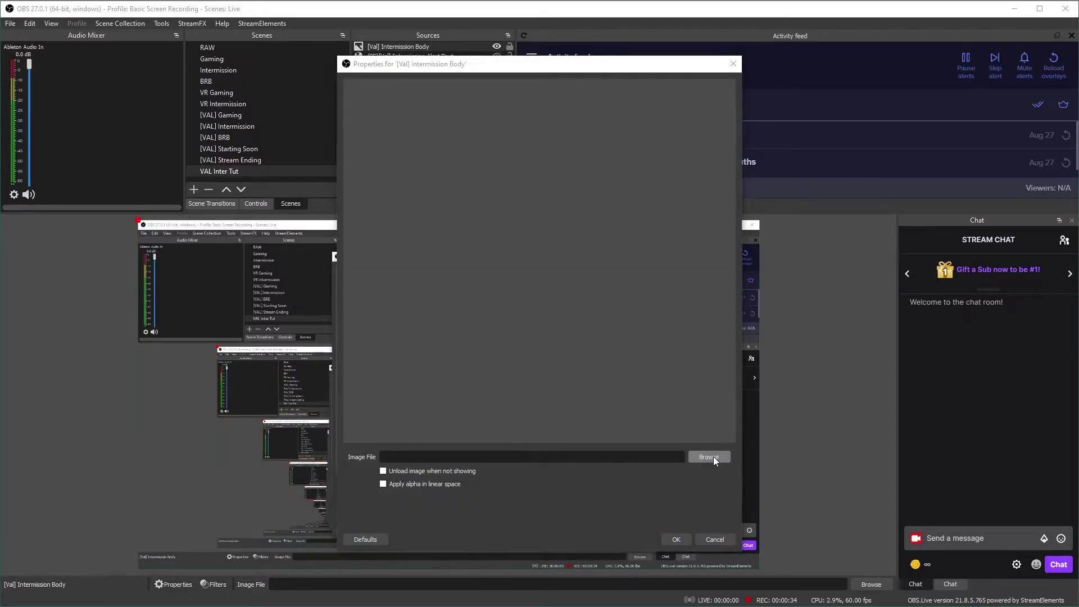
Load "[Val] Intermission Body.png" from the Intermission folder of Valorant Overlay Files into the source, and hide and lock it
left_click(709, 456)
scroll(393, 216, "up", 5)
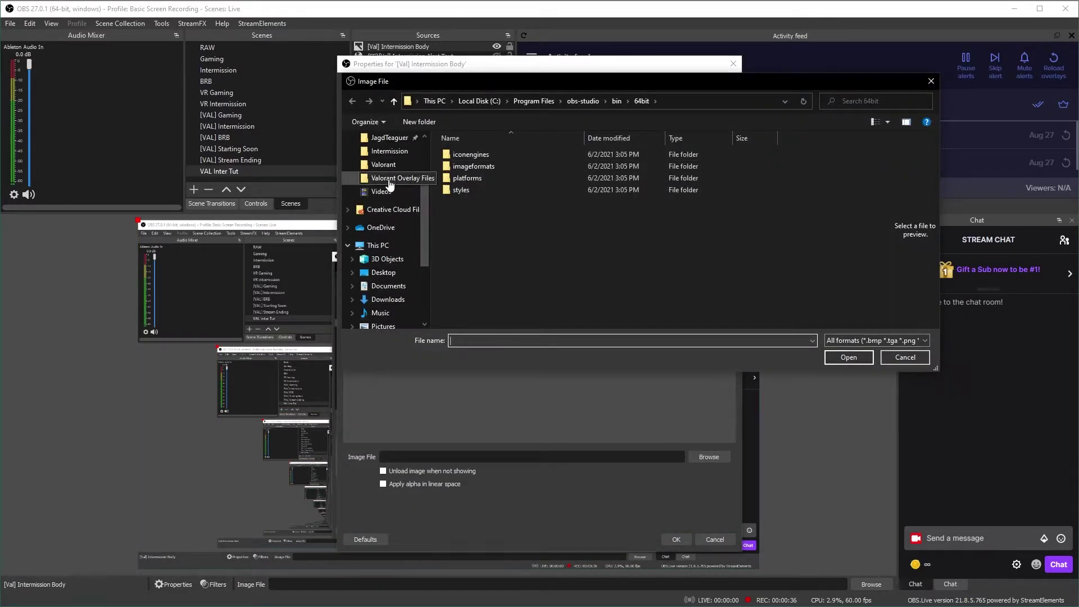
left_click(389, 184)
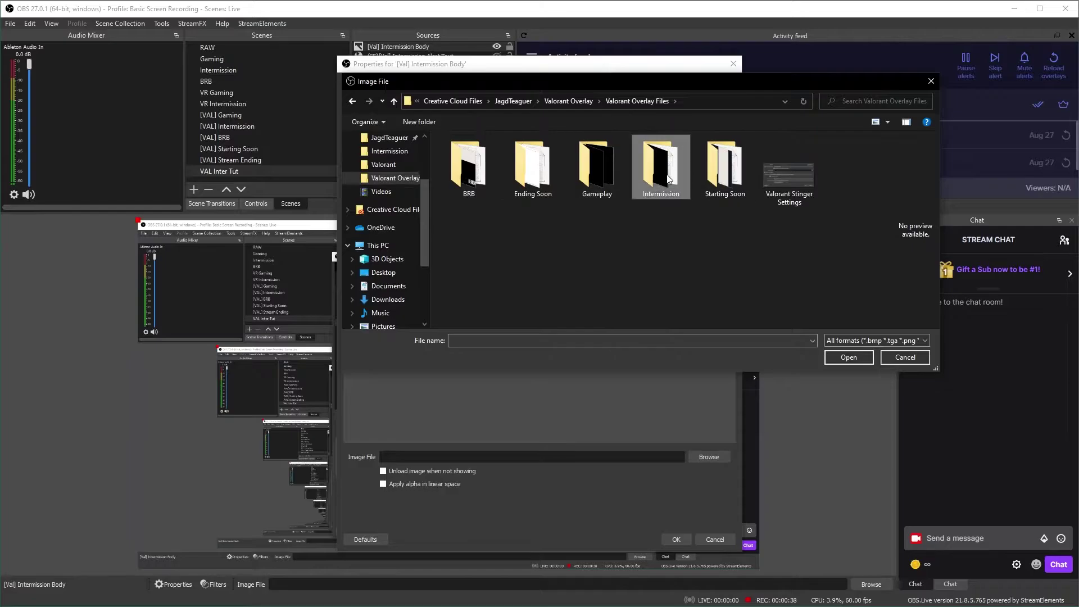
double_click(661, 169)
left_click(480, 184)
left_click(849, 358)
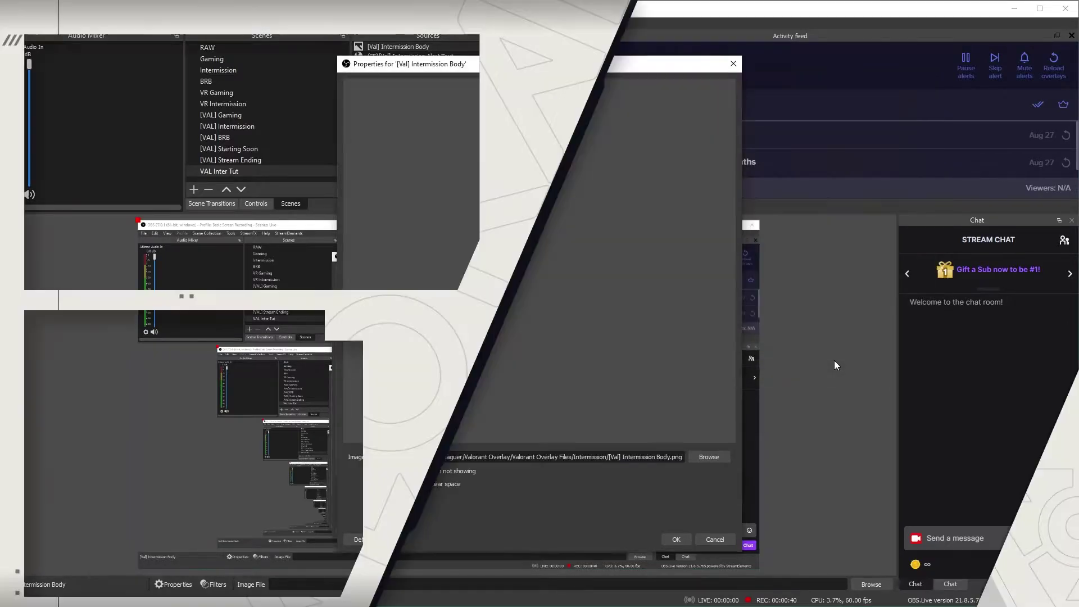
left_click(678, 538)
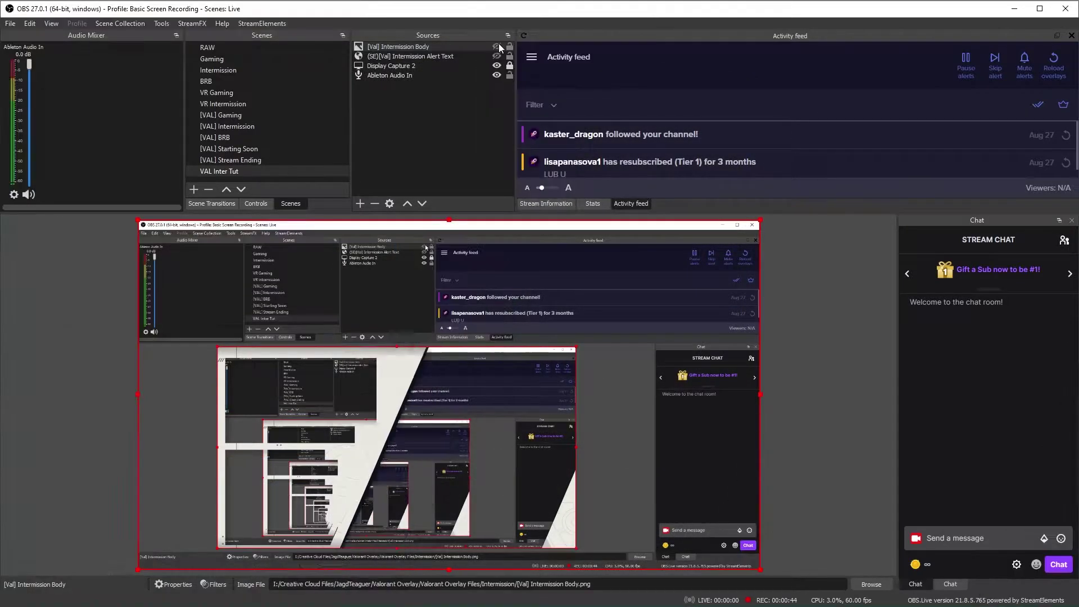
left_click(509, 46)
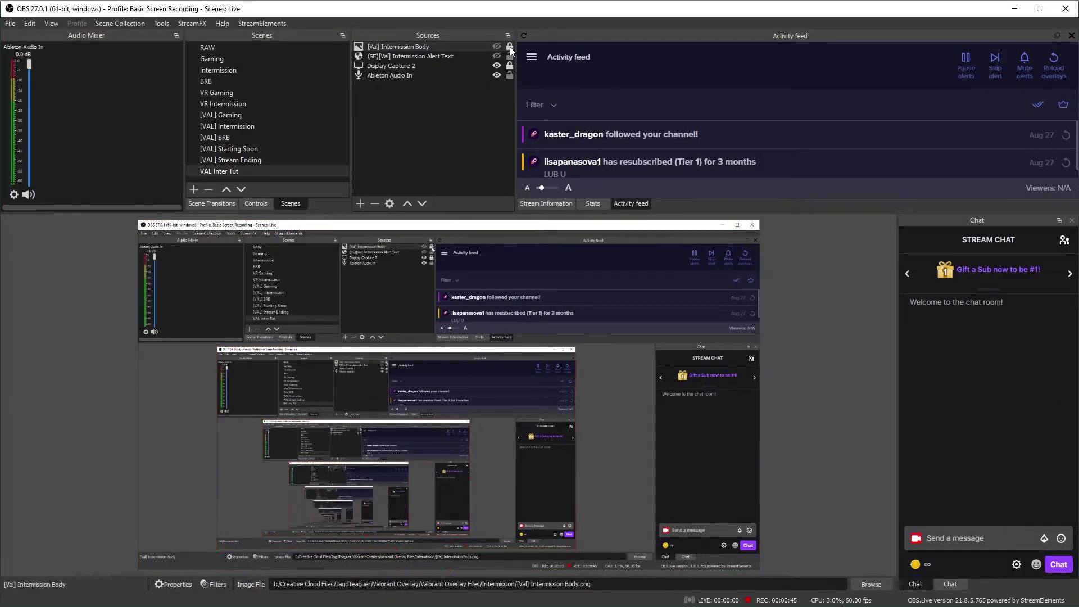
left_click(362, 207)
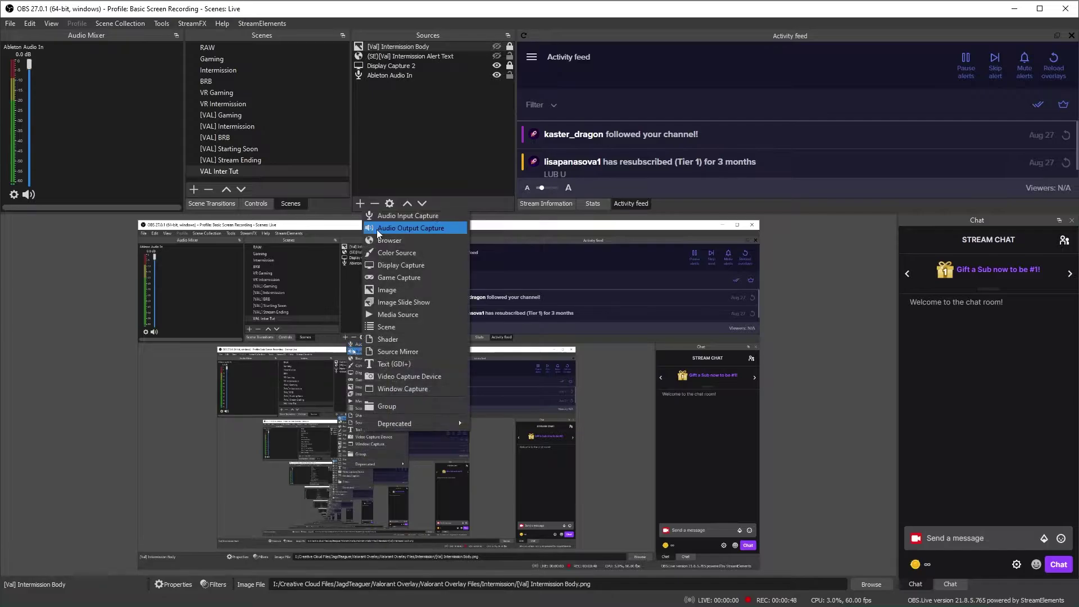
left_click(391, 242)
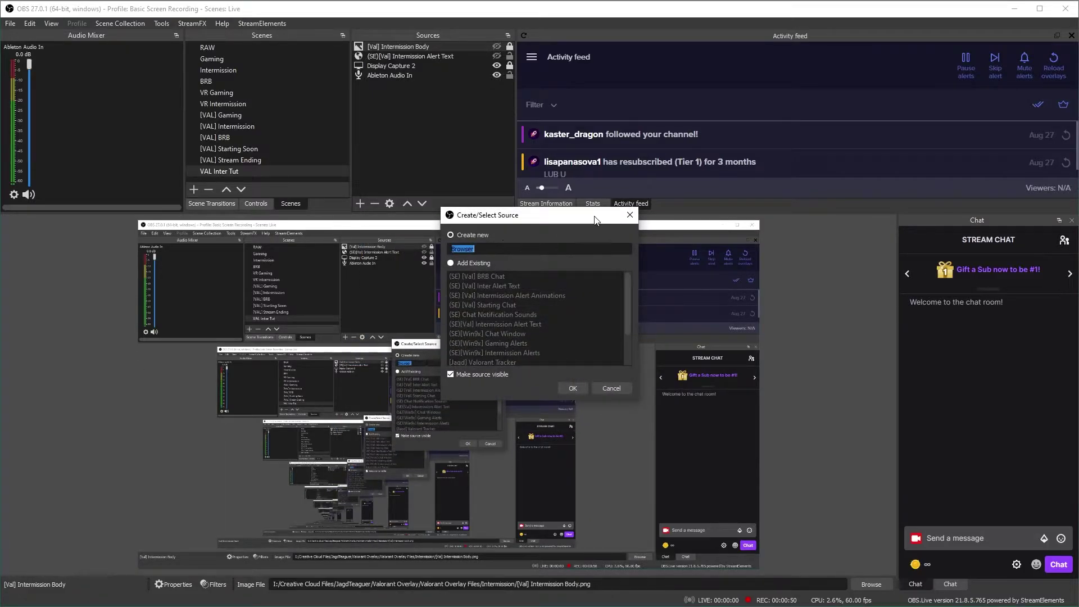
key("Escape")
Move the [Val] Intermission Body source directly below (SE)[Val] Intermission Alert Text in the source order
left_click(393, 47)
left_click_drag(397, 58, 397, 59)
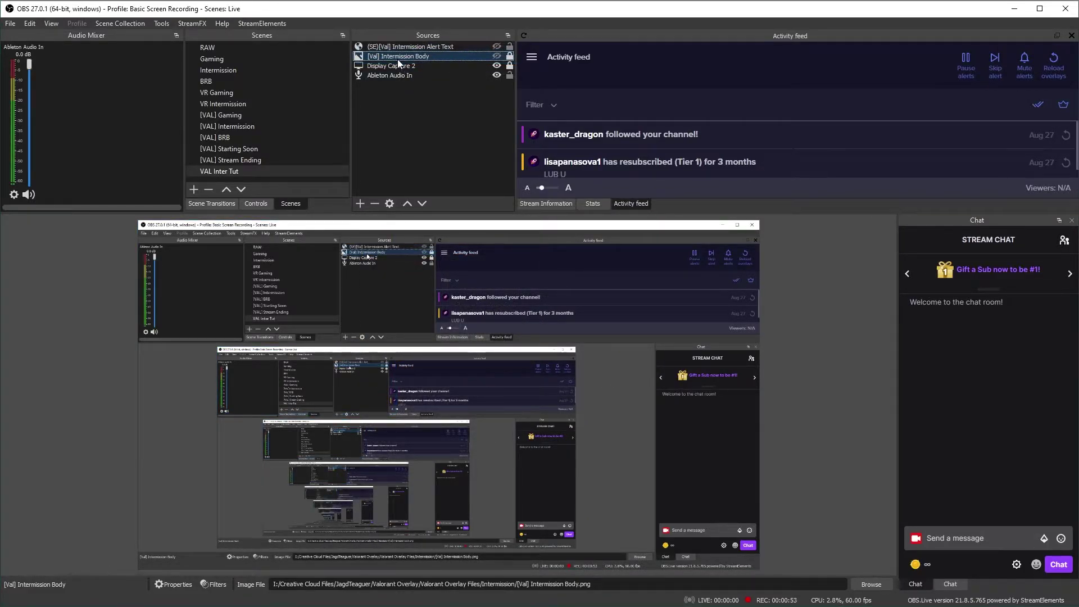
Add a browser source named "(SE)[Val] Intermission Backing Animated" with its default properties
left_click(358, 208)
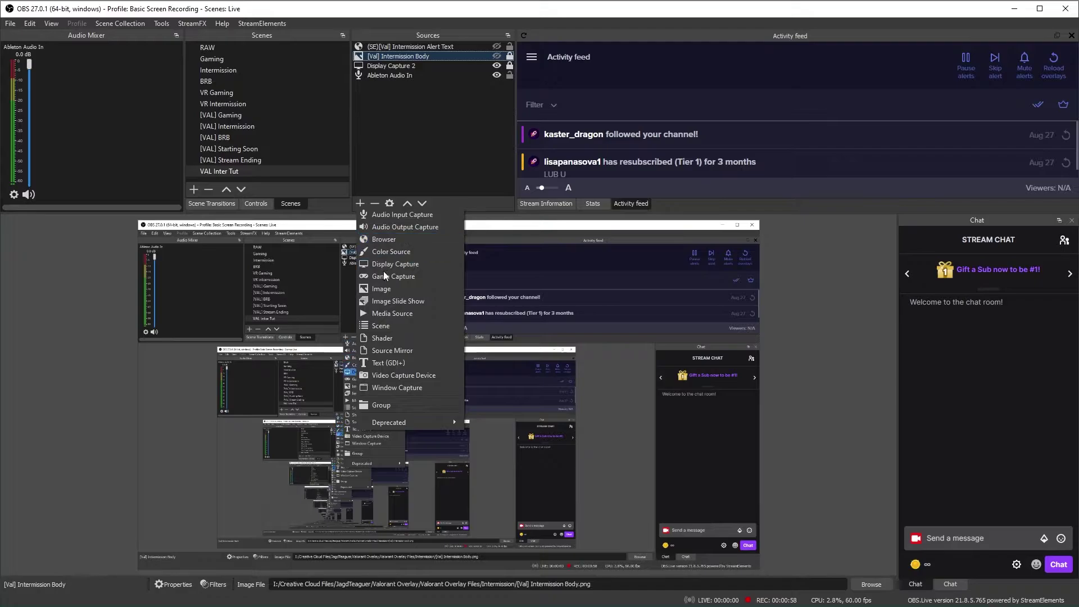
left_click(391, 237)
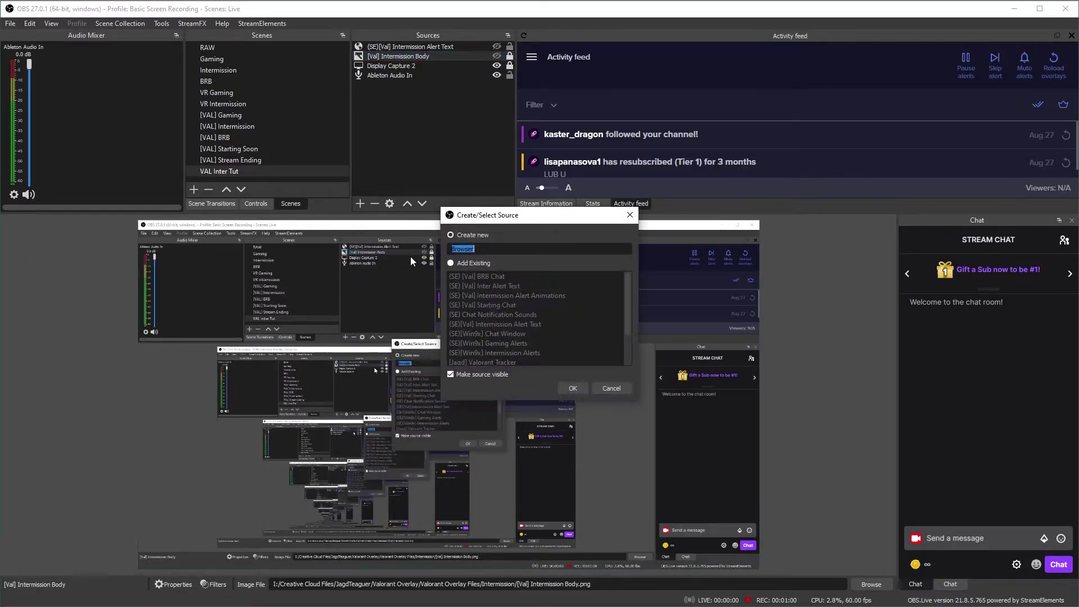
type("(SE)[Val] Intermission Backing Animated")
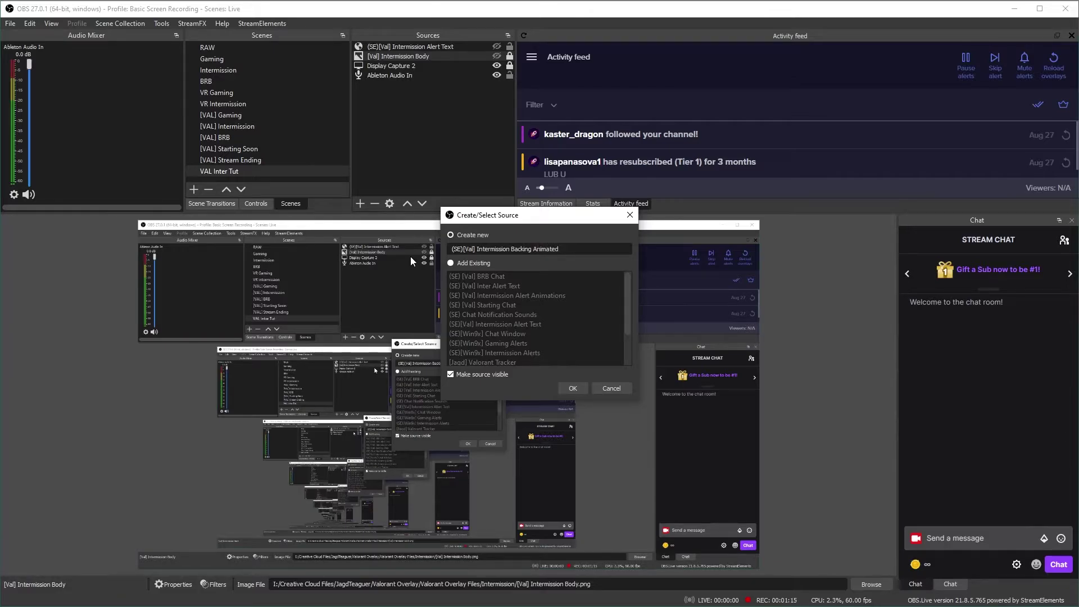
key("Return")
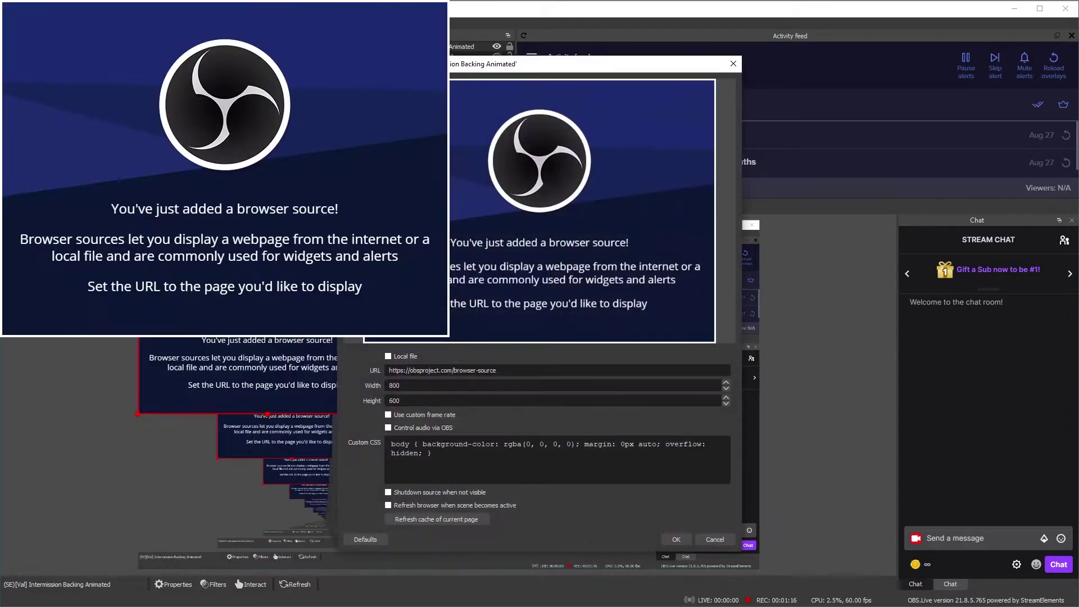
left_click(675, 539)
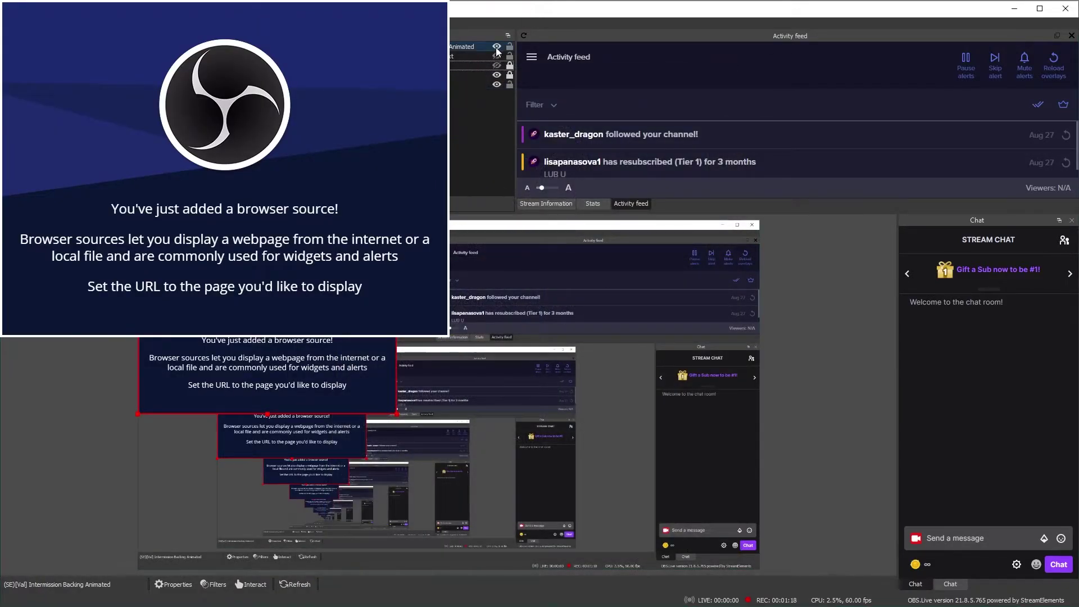
Hide the Intermission Backing Animated source, move it below [Val] Intermission Body, and lock it and the Intermission Alert Text source
left_click(458, 65, "shift")
left_click_drag(456, 63, 454, 69)
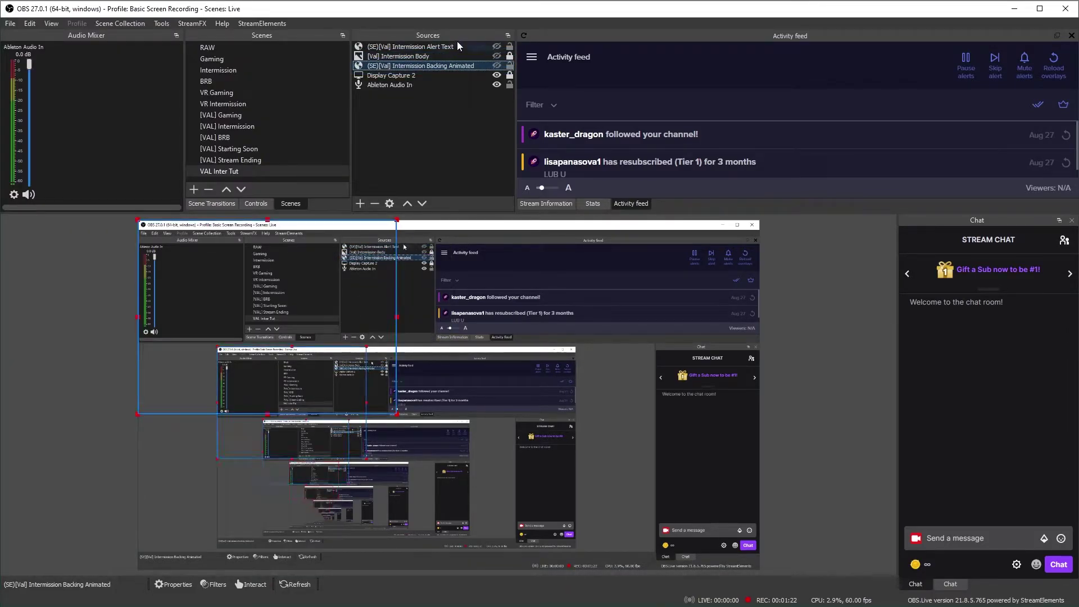
left_click(509, 65)
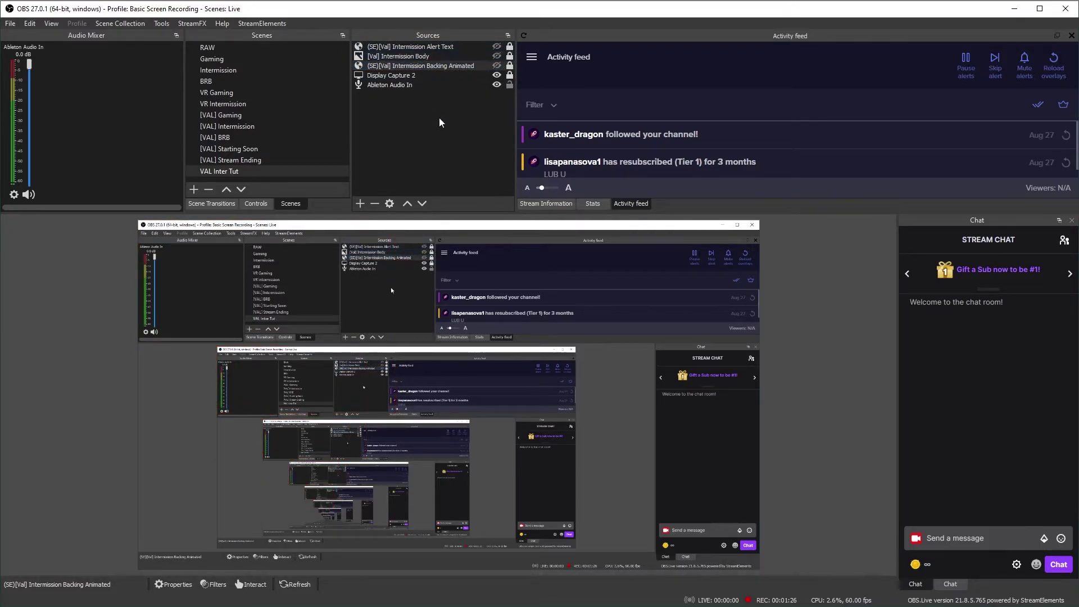
Add a video capture device source for the Brio webcam and scale and position it to fill the intermission overlay's upper camera frame
left_click(360, 203)
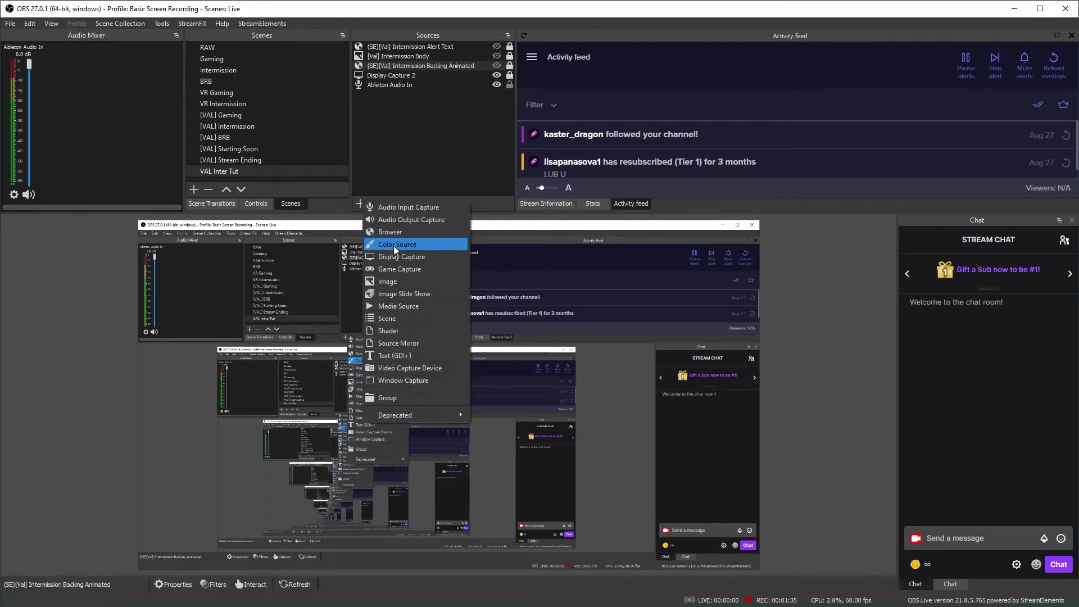
left_click(408, 368)
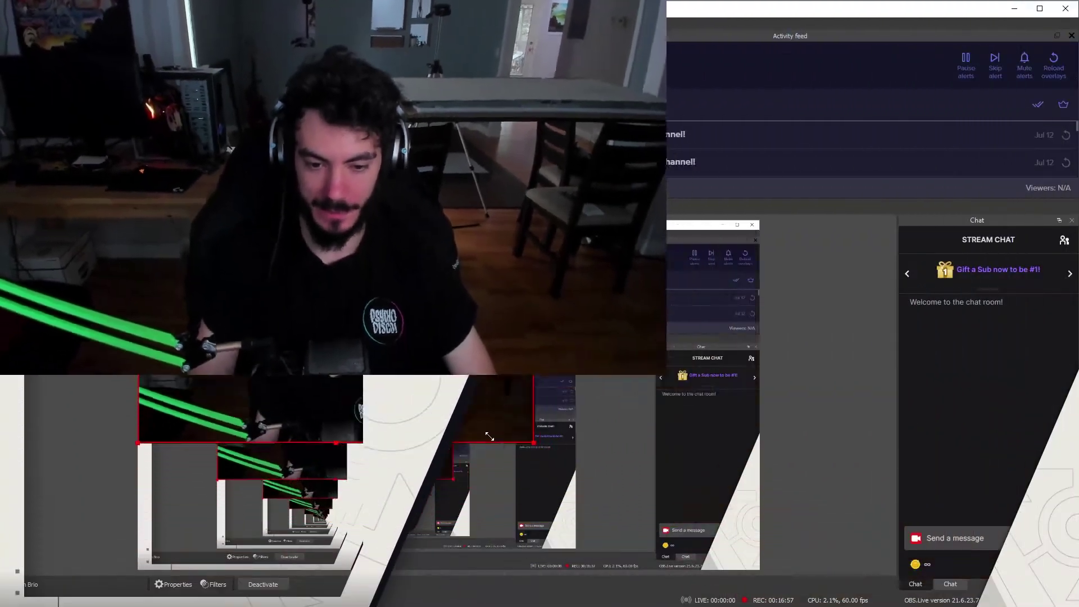
left_click_drag(490, 436, 355, 353)
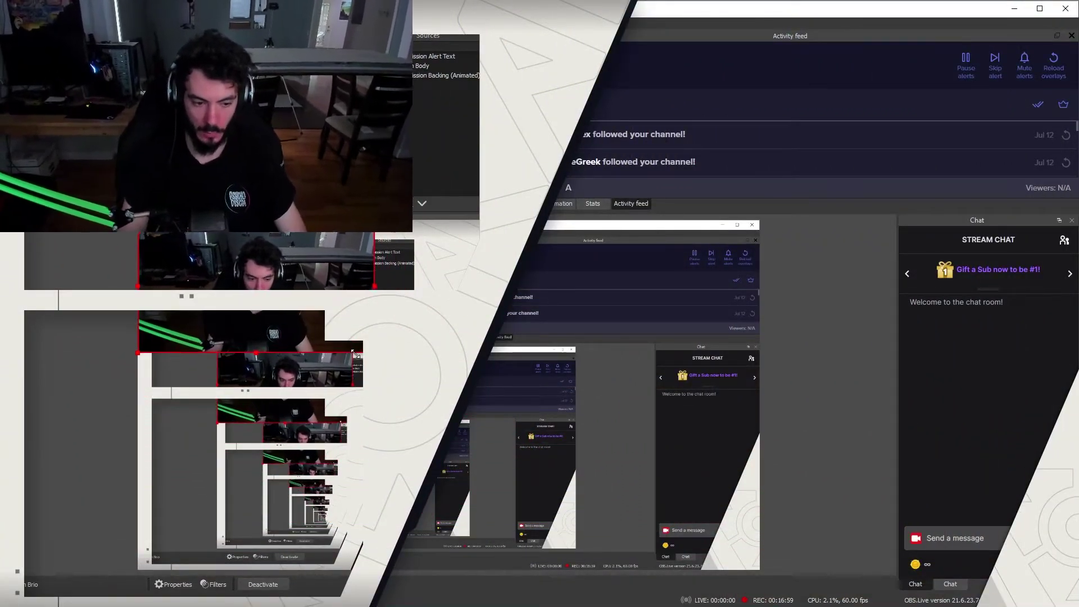
left_click_drag(257, 311, 269, 331)
left_click_drag(422, 391, 411, 385)
left_click_drag(472, 287, 460, 279)
left_click_drag(275, 313, 276, 311)
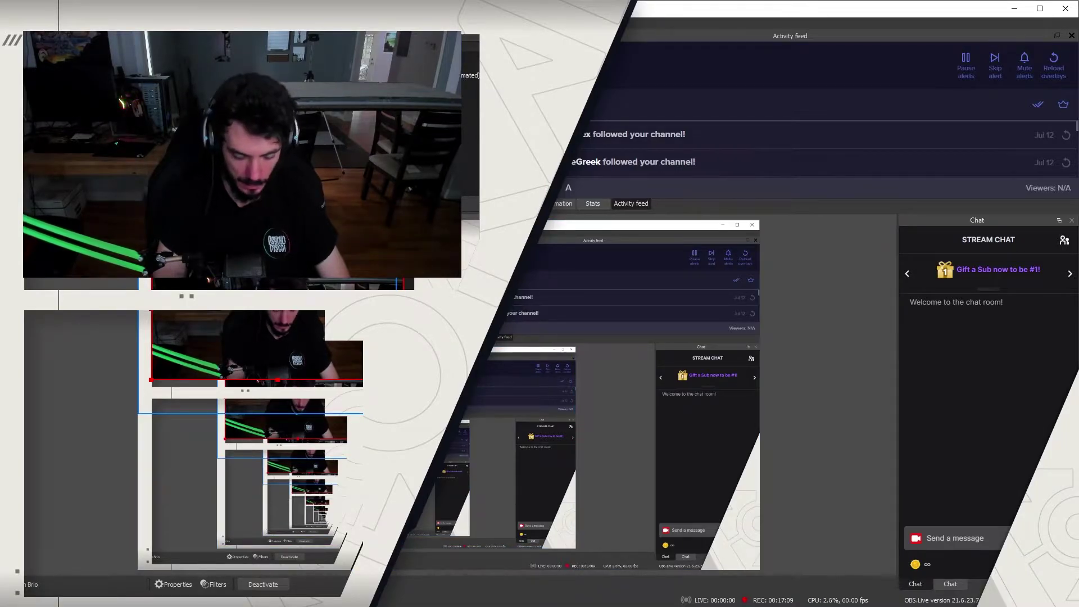
key("Down")
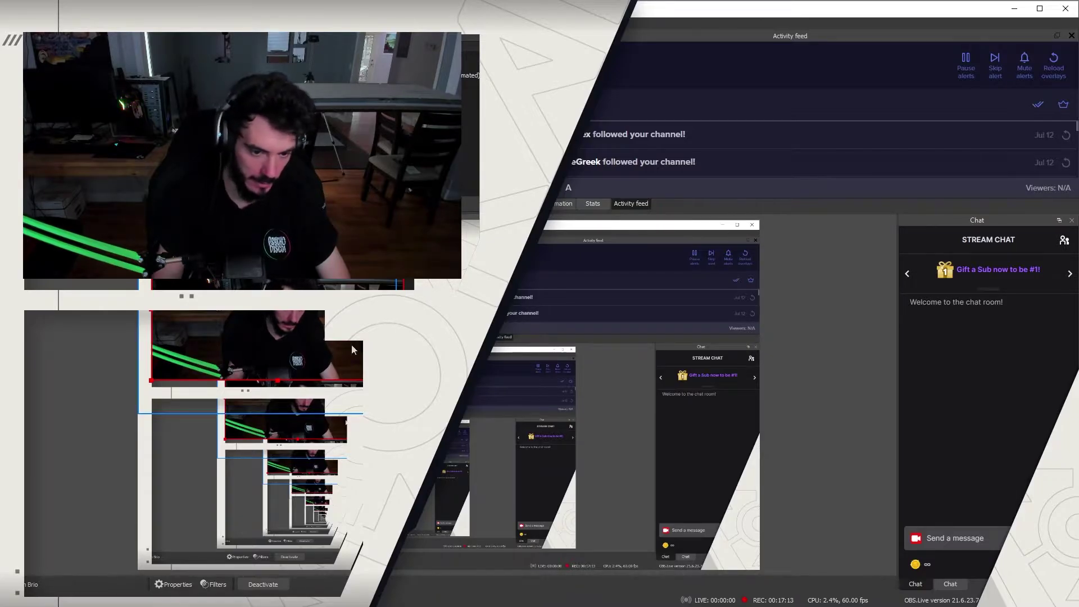
left_click_drag(404, 381, 415, 387)
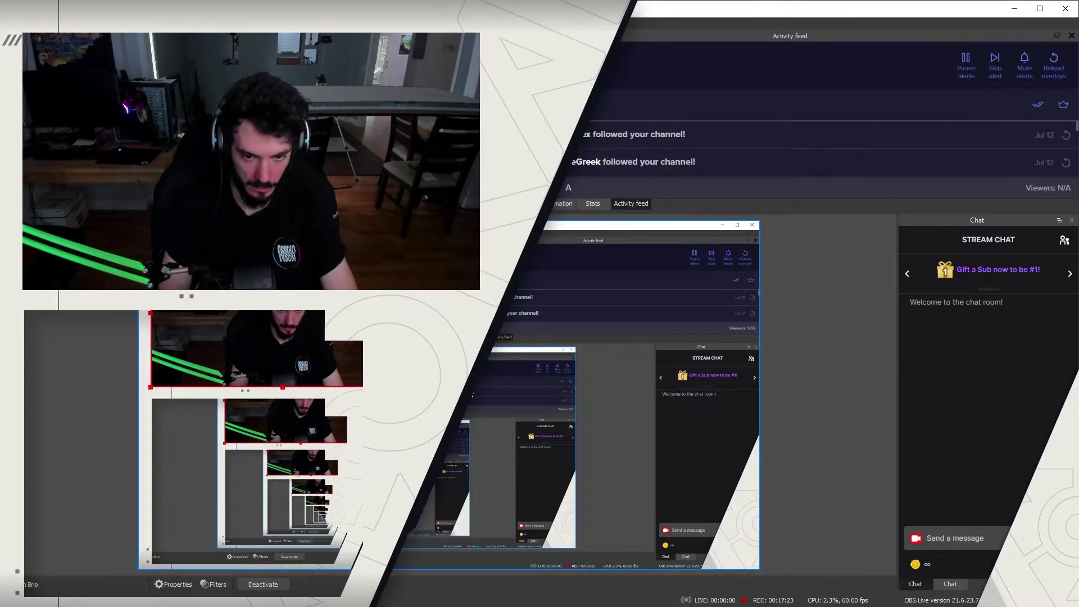
Place the webcam source behind the intermission overlay so the frame masks its edges, and deselect it
left_click(88, 343)
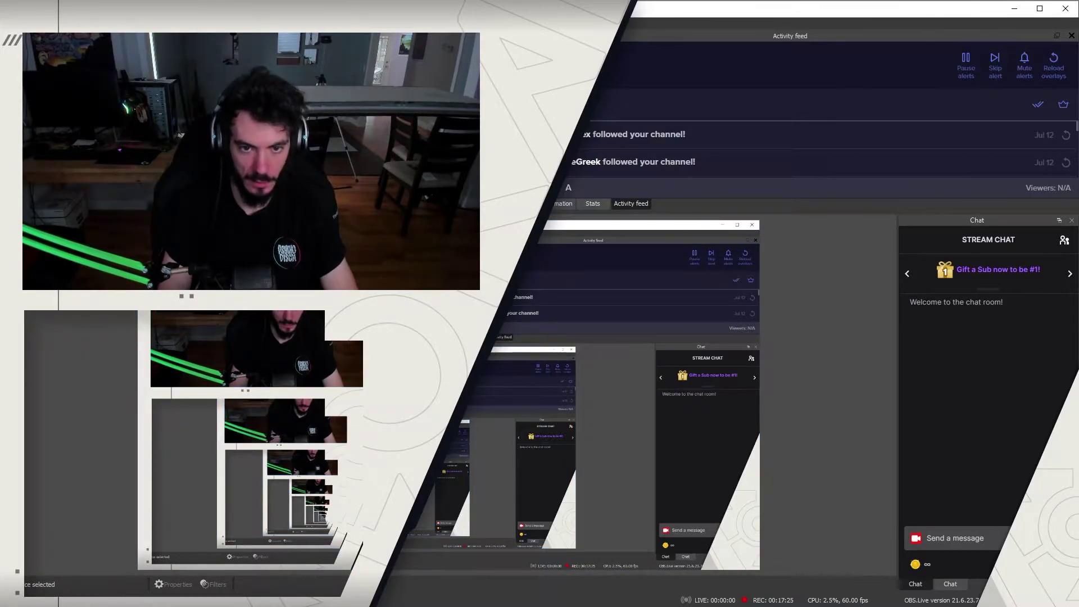
left_click(281, 303)
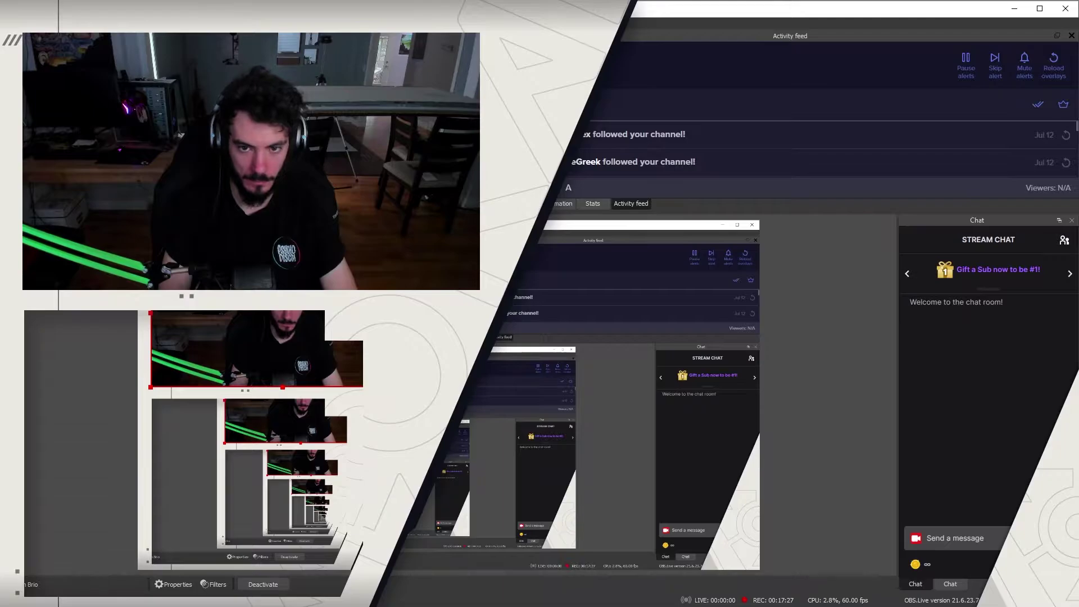
left_click(82, 324)
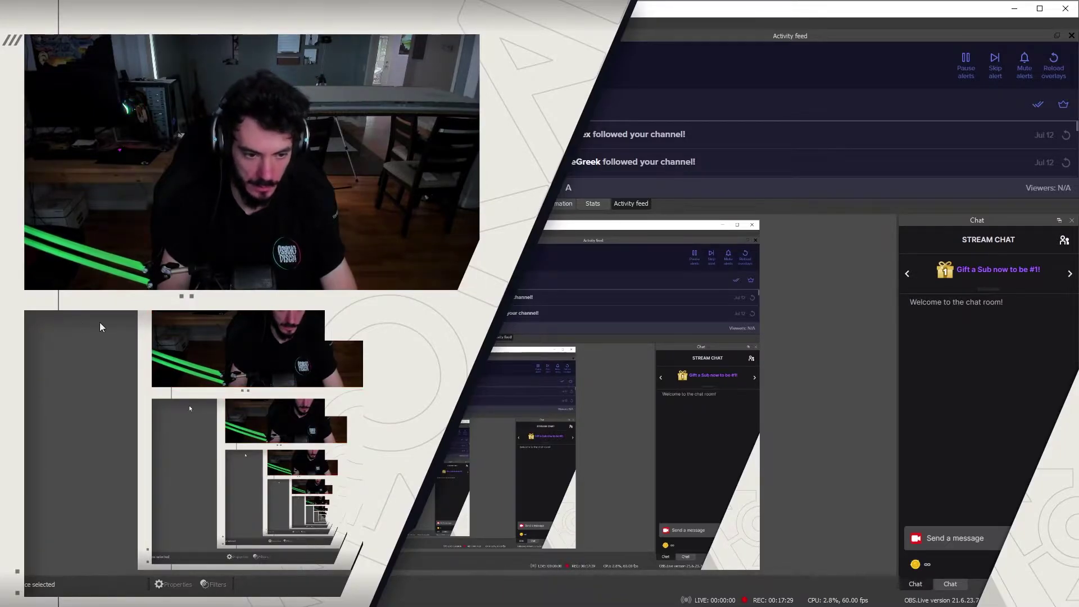
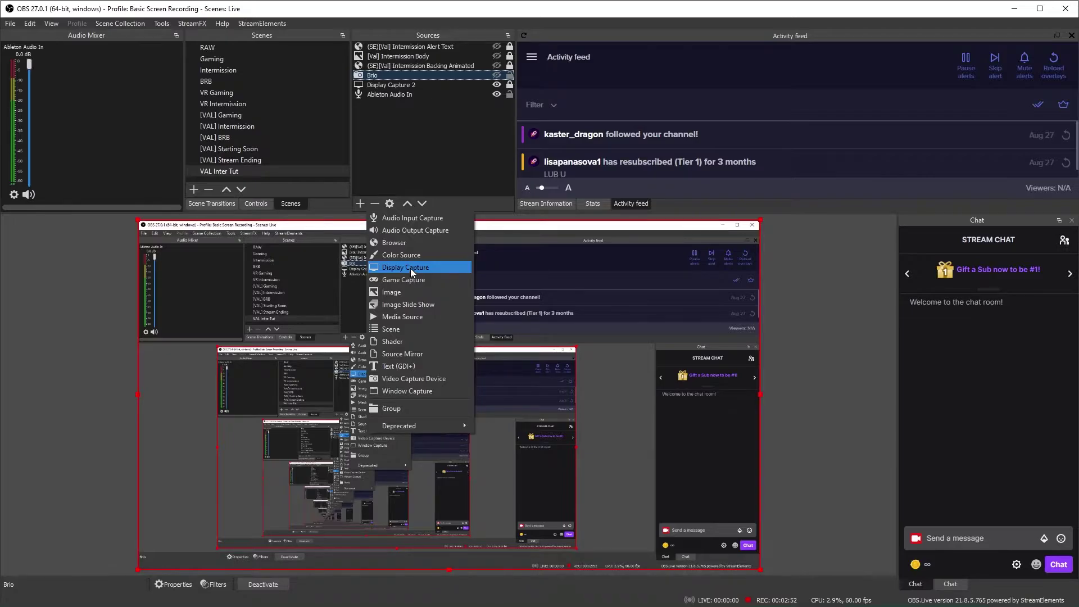
Add a new display capture source to the scene with its default name and properties
left_click(412, 268)
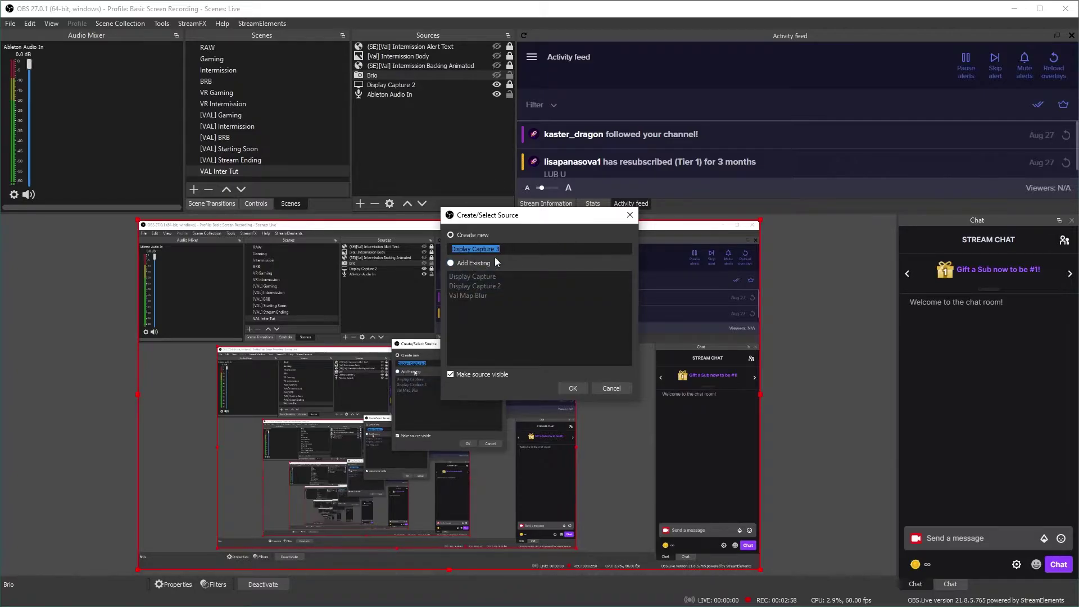
key("End")
left_click(573, 388)
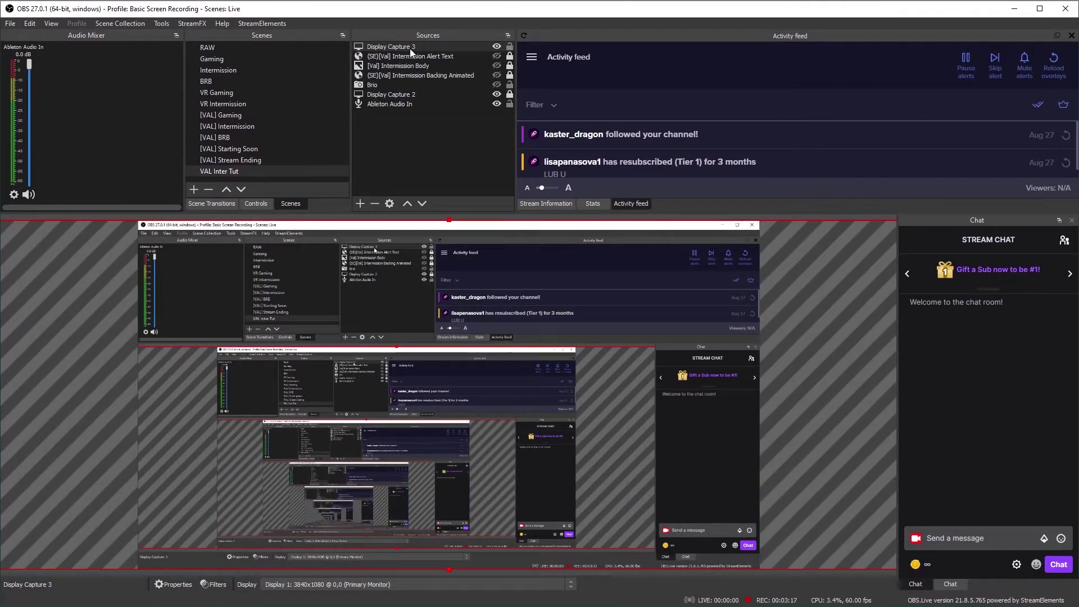
Move the Display Capture 3 source below the Brio source in the source order
left_click(361, 203)
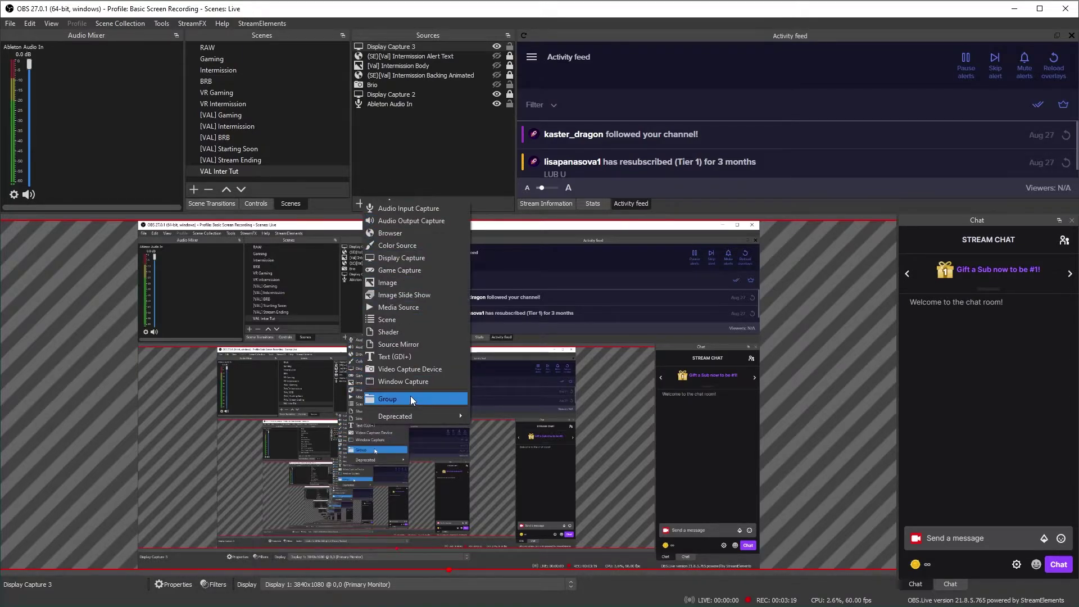
left_click(399, 132)
left_click(405, 57)
left_click_drag(405, 57, 407, 93)
Add a Blur effect filter named Gaussian Blur to the Display Capture 3 source
right_click(396, 85)
left_click(392, 69)
right_click(397, 85)
left_click(423, 385)
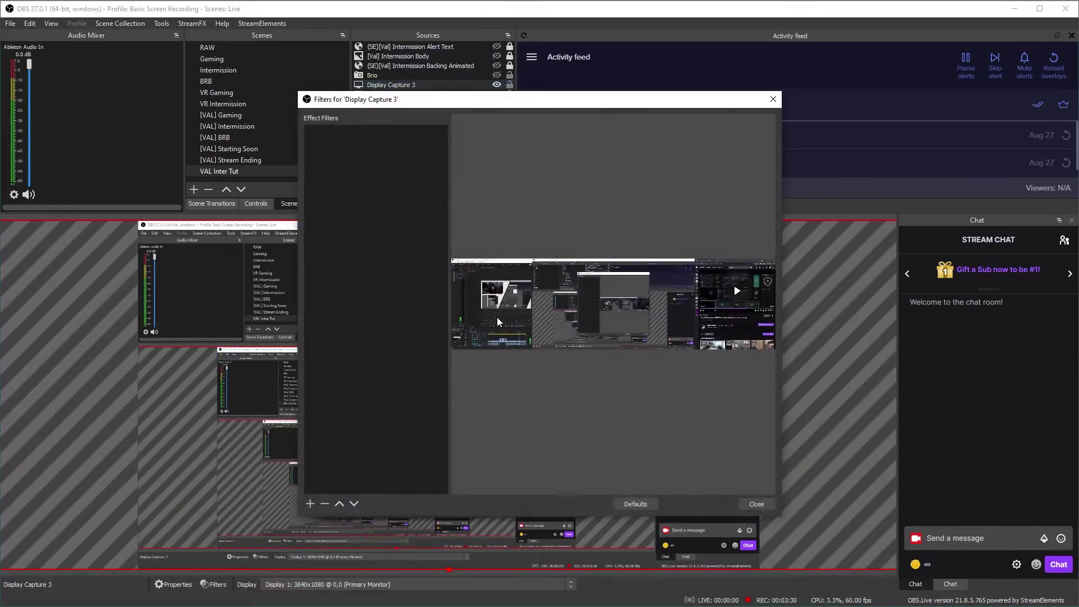
left_click(310, 507)
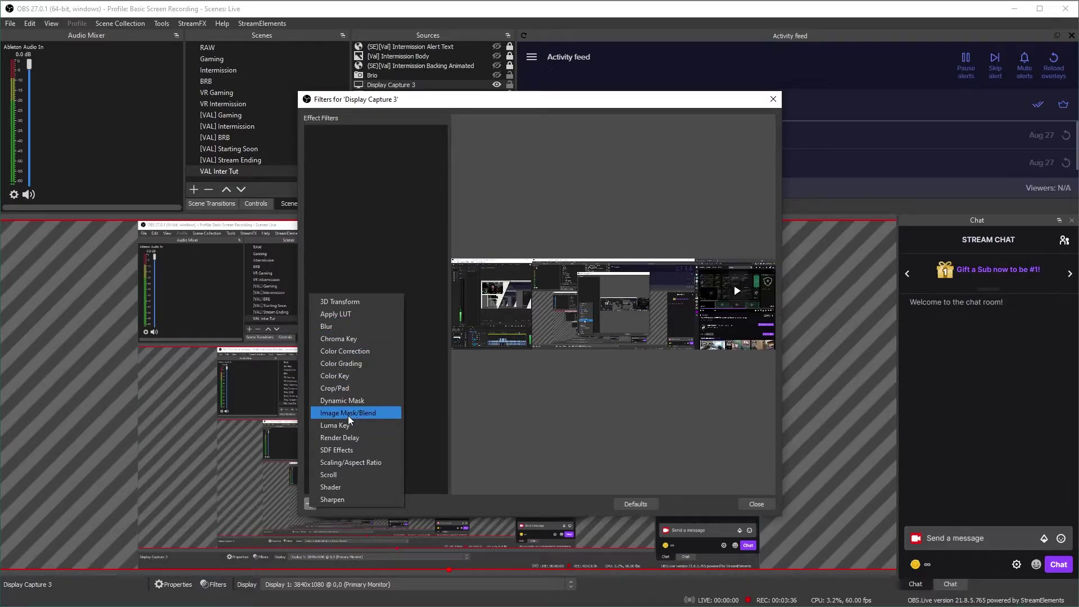
left_click(343, 326)
type("Gausi")
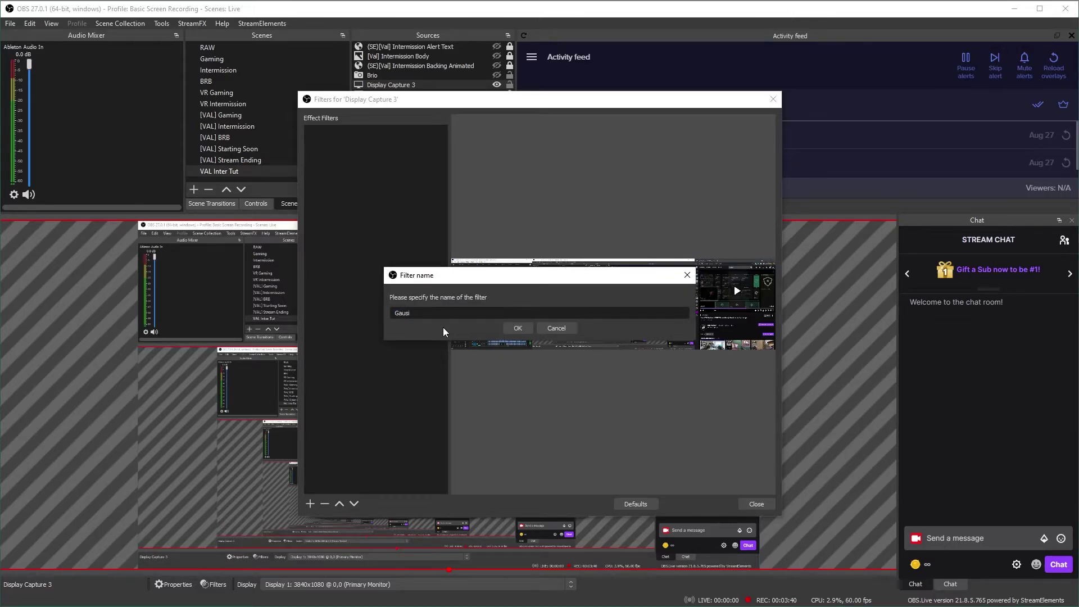
type("ussian Blur")
key("Return")
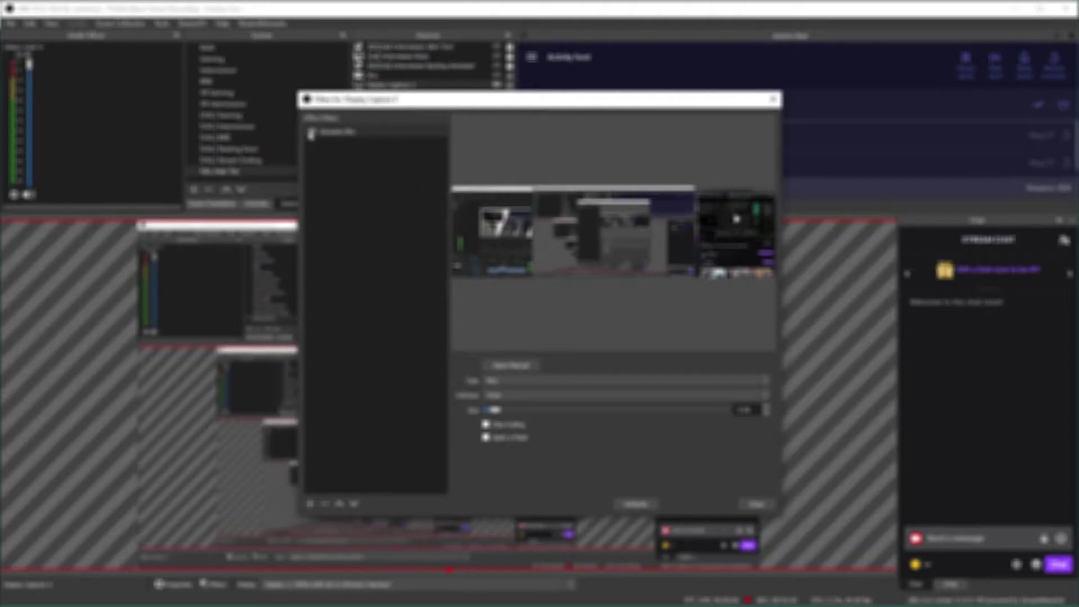
Turn off the Gaussian Blur filter for a clear view and open its blur size for editing
left_click(311, 132)
left_click_drag(419, 110, 416, 126)
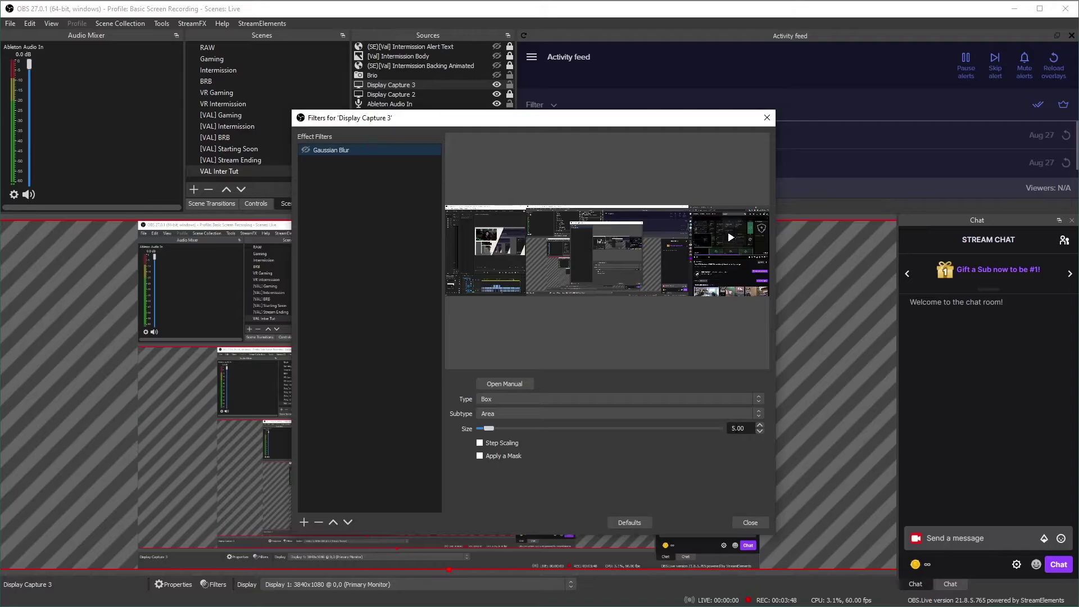
left_click(736, 428)
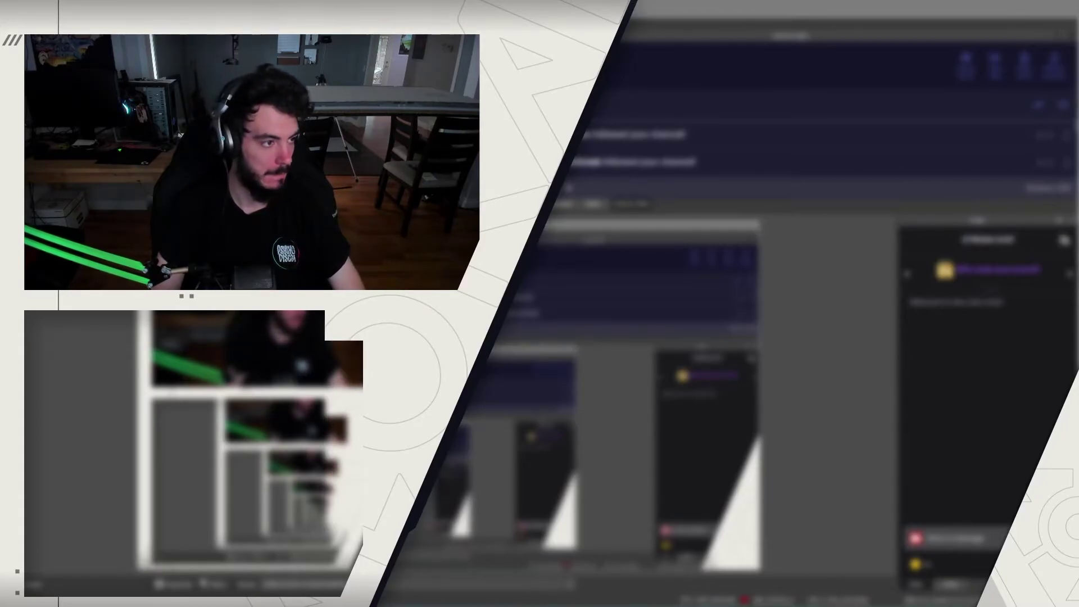
Switch to StreamElements in the browser and create a new blank overlay from the My overlays page
left_click(1014, 9)
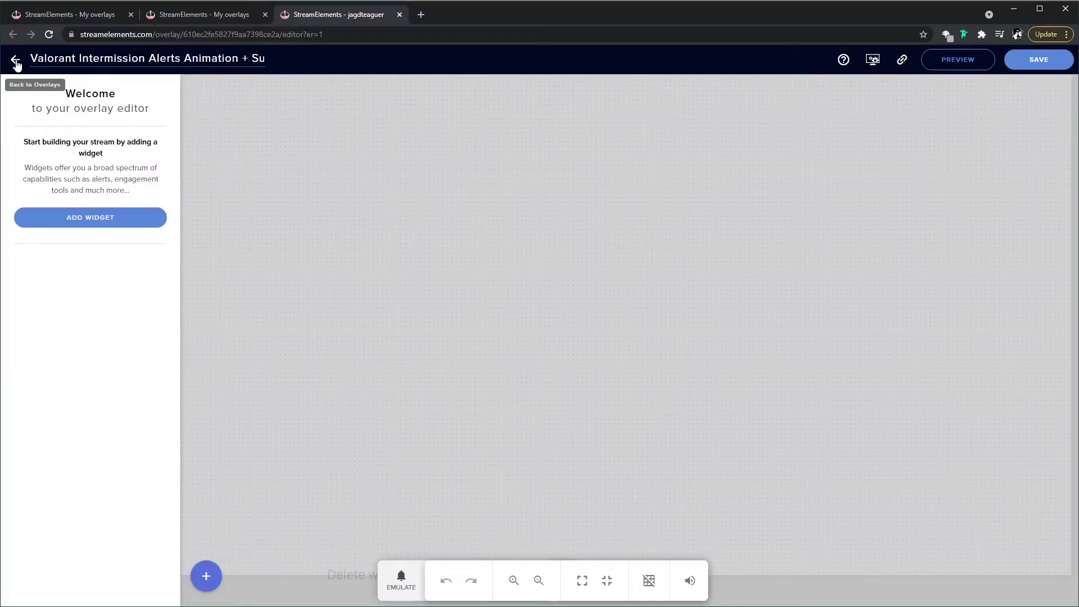
left_click(15, 61)
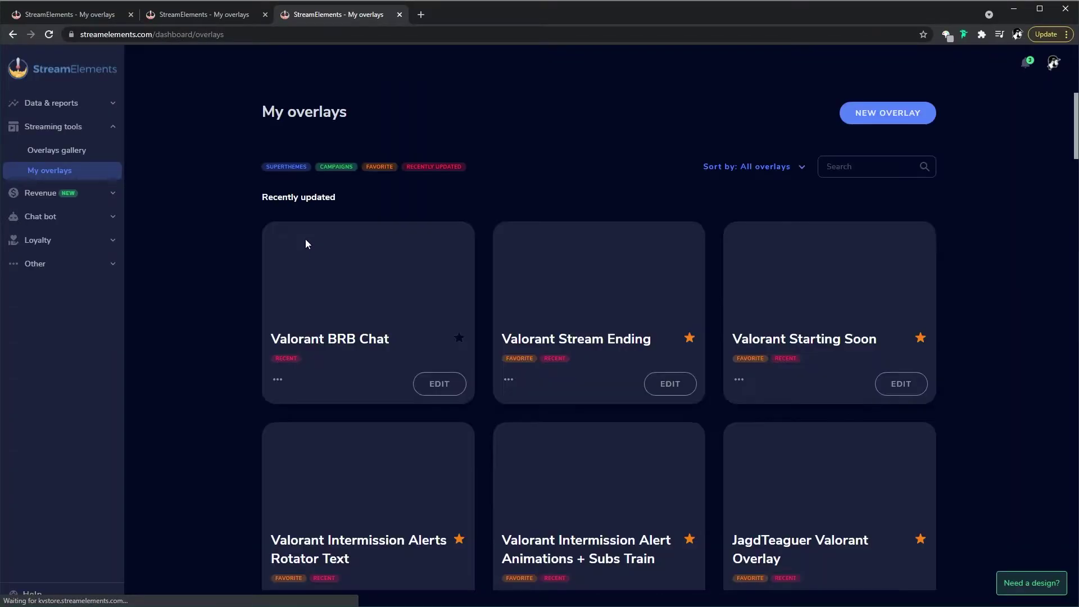
left_click(892, 107)
left_click(667, 369)
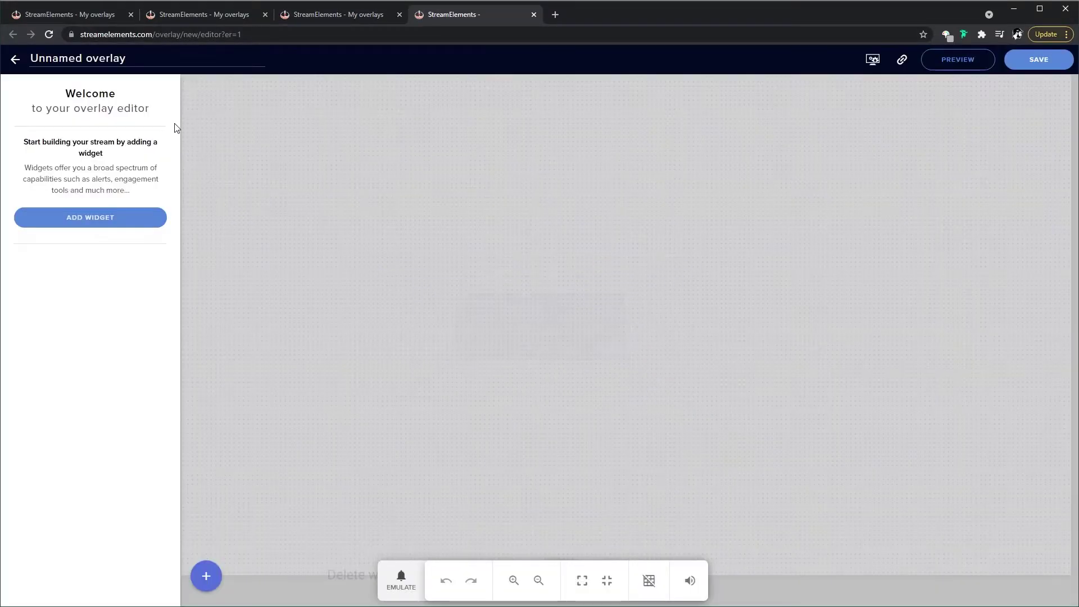
Name the new overlay Valorant Intermission and save it
triple_click(126, 58)
type("Valorant Intermission")
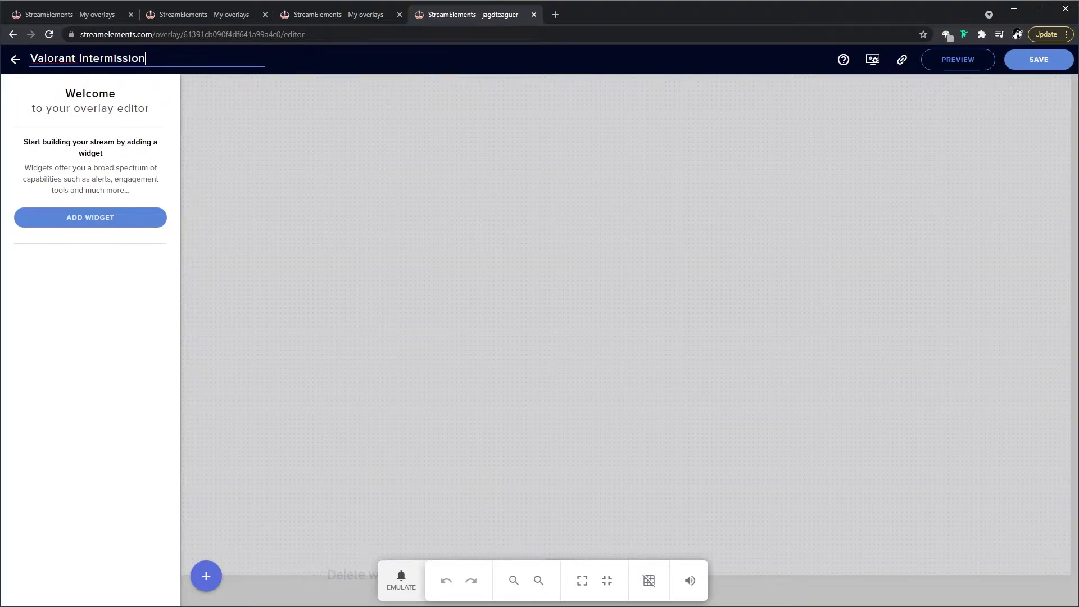
left_click(1045, 62)
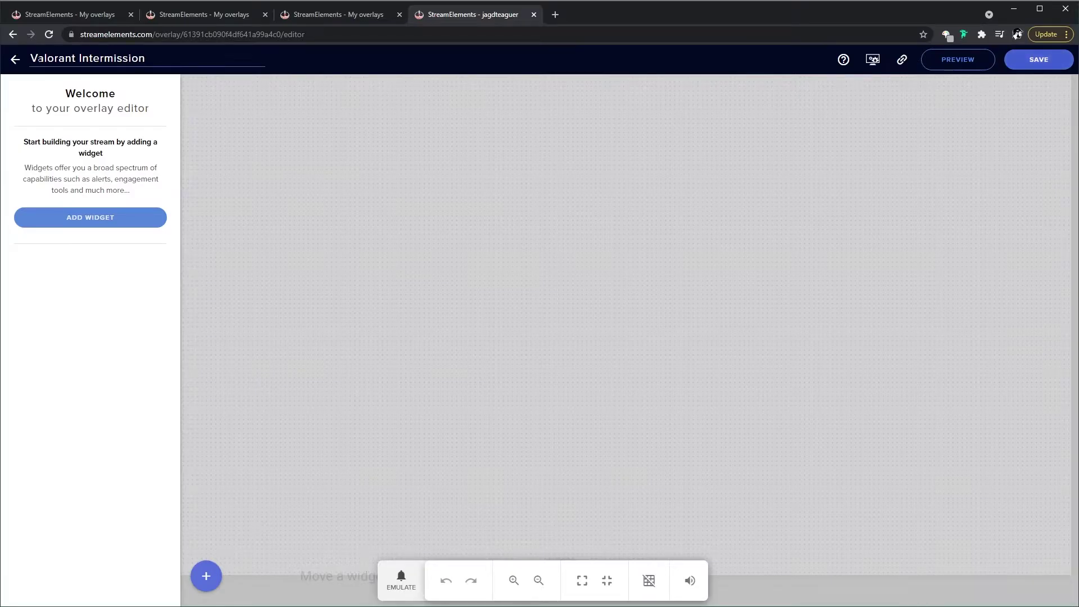
Duplicate the rotating information bar widget from the Advanced Information Bar by Coocla33 overlay into the Valorant Intermission overlay
left_click(16, 62)
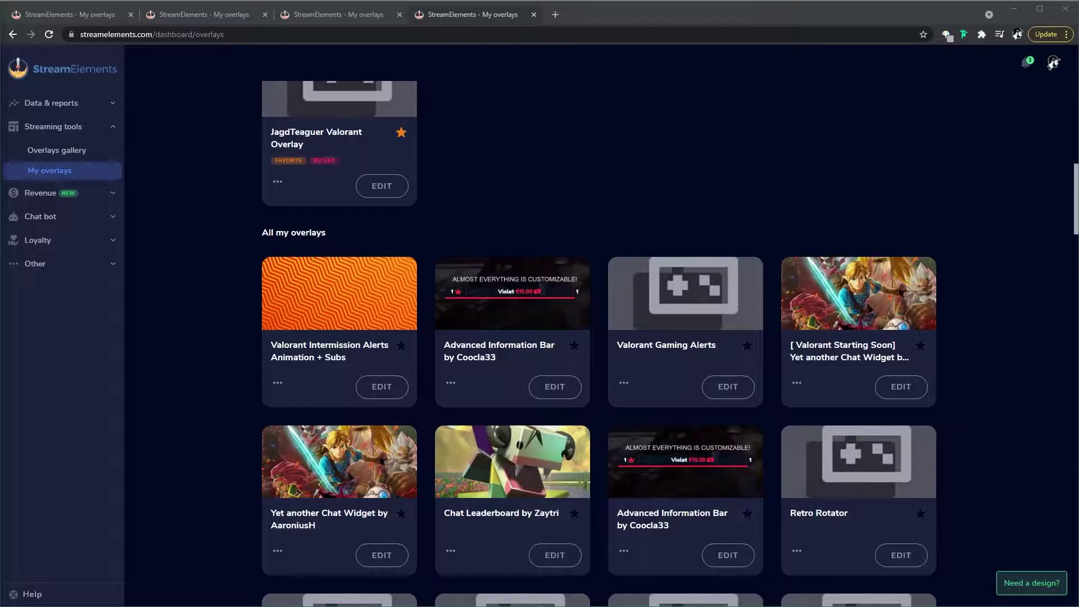
left_click(555, 387)
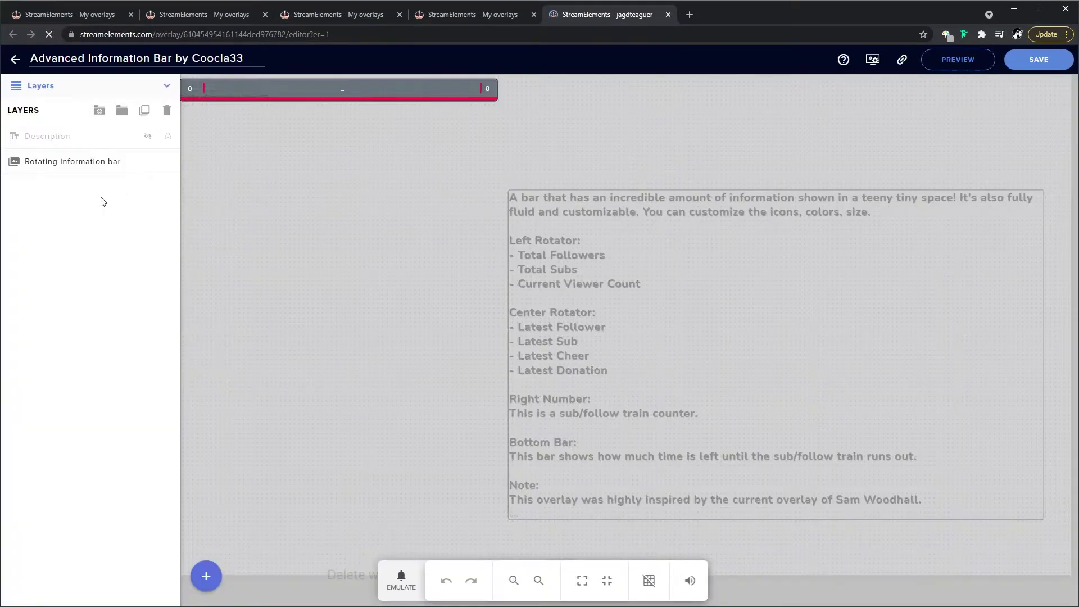
left_click(79, 162)
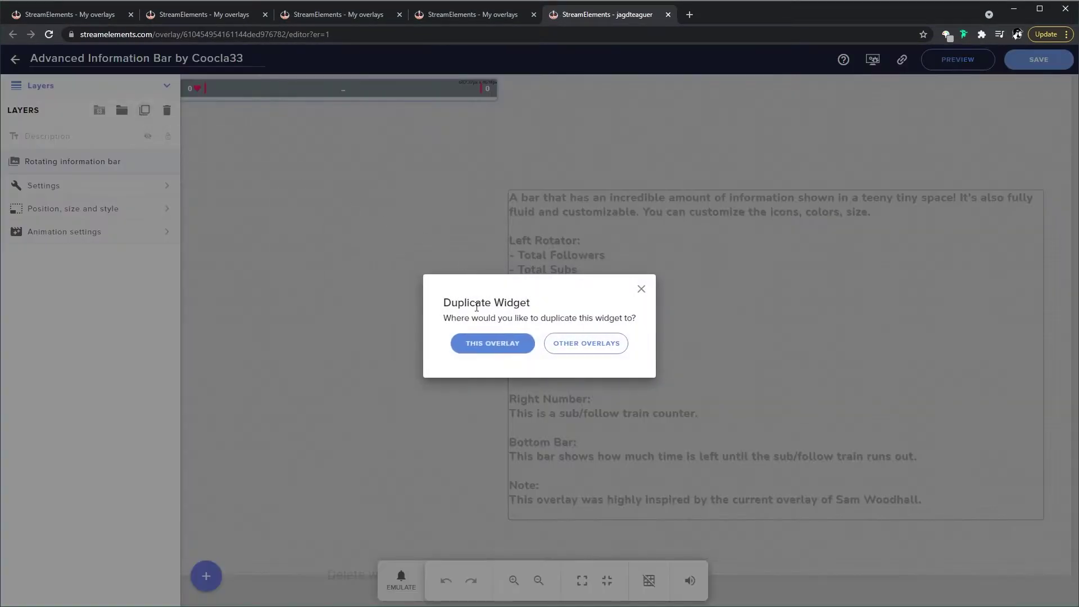
left_click(553, 343)
left_click(308, 196)
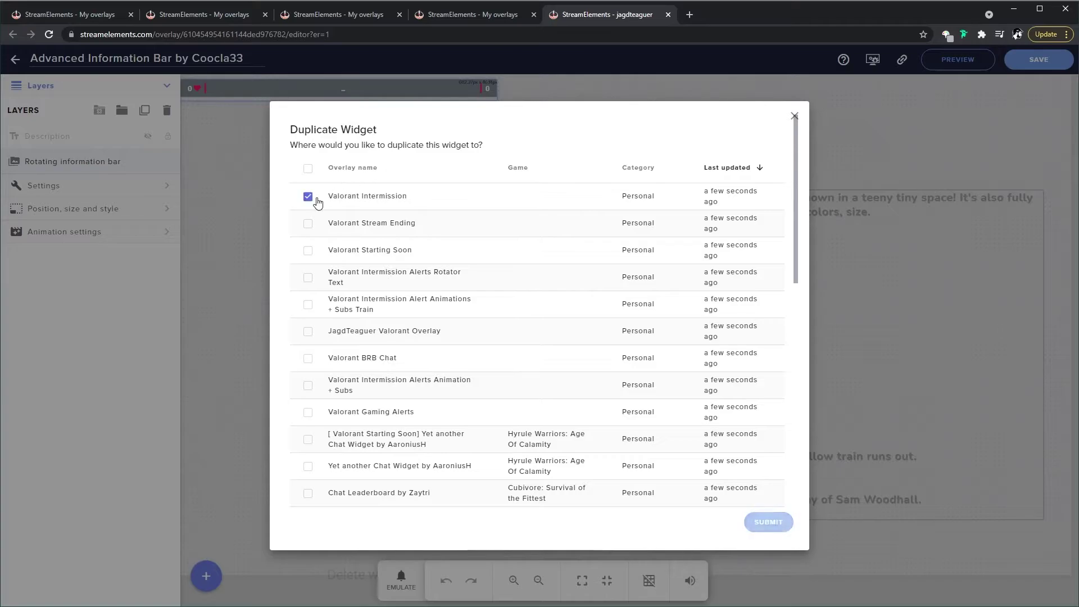
left_click(771, 522)
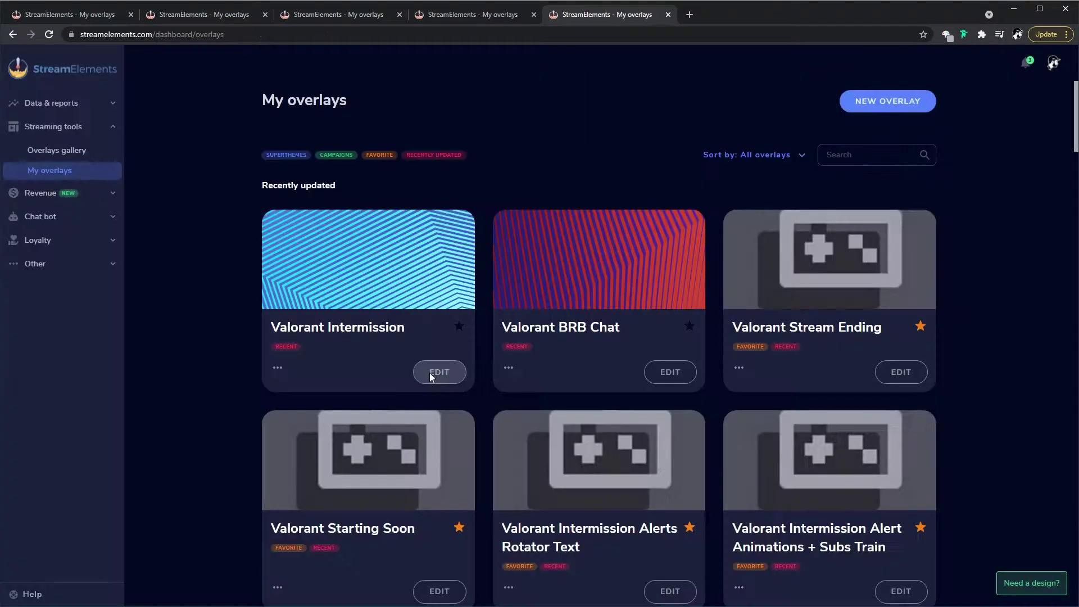
Open the Valorant Intermission overlay, rename it Valorant Intermission Alerts Text and select its rotating information bar
left_click(430, 374)
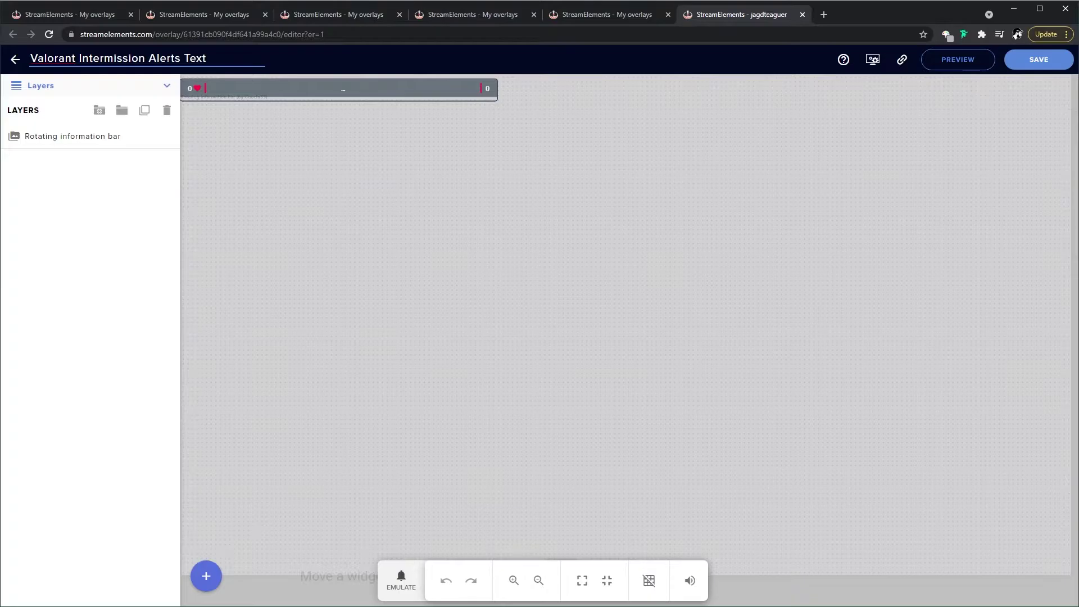
left_click(98, 136)
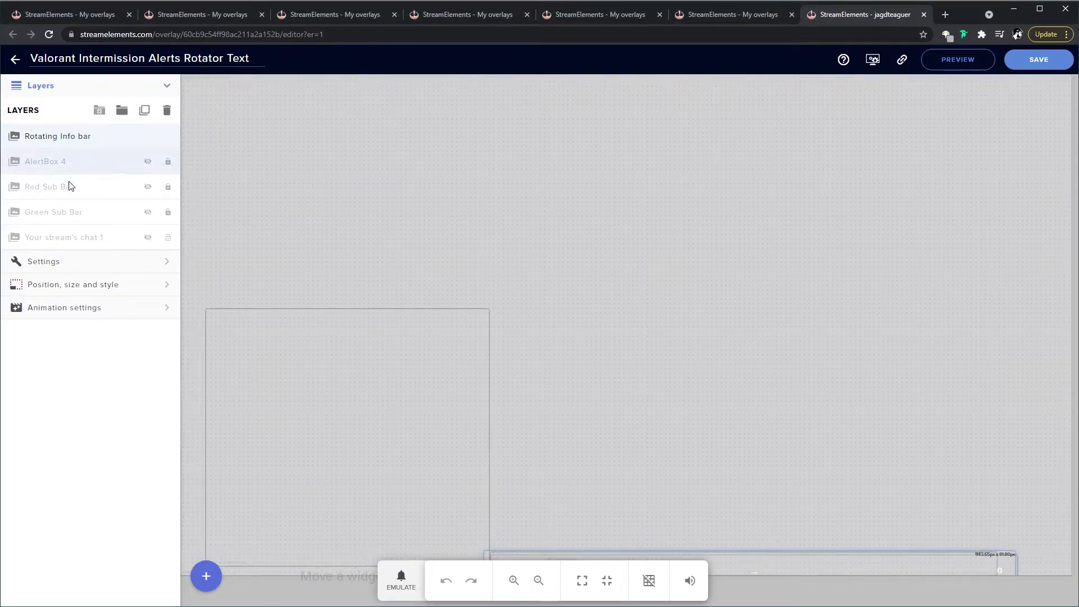
Review the global and train settings of the rotating info bar in the Valorant Intermission Alerts Rotator Text overlay
left_click(87, 262)
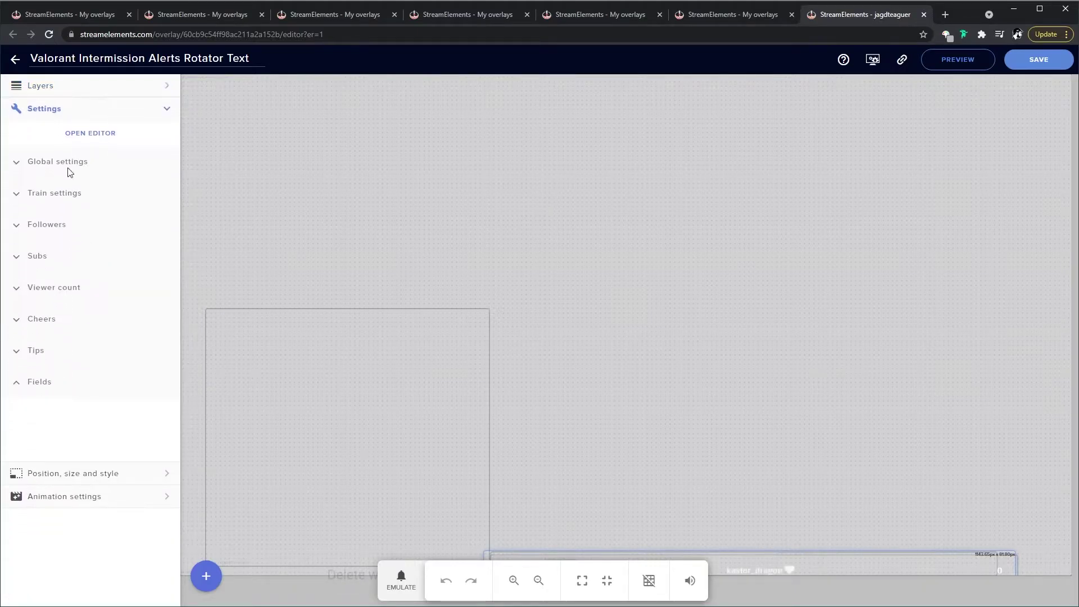
left_click(24, 166)
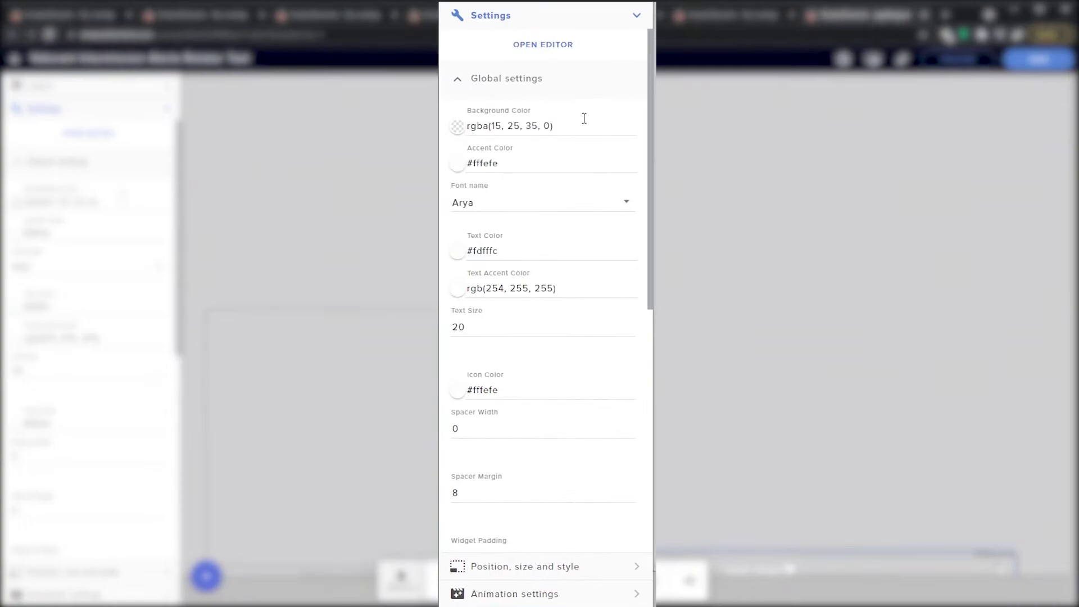
scroll(580, 118, "down", 5)
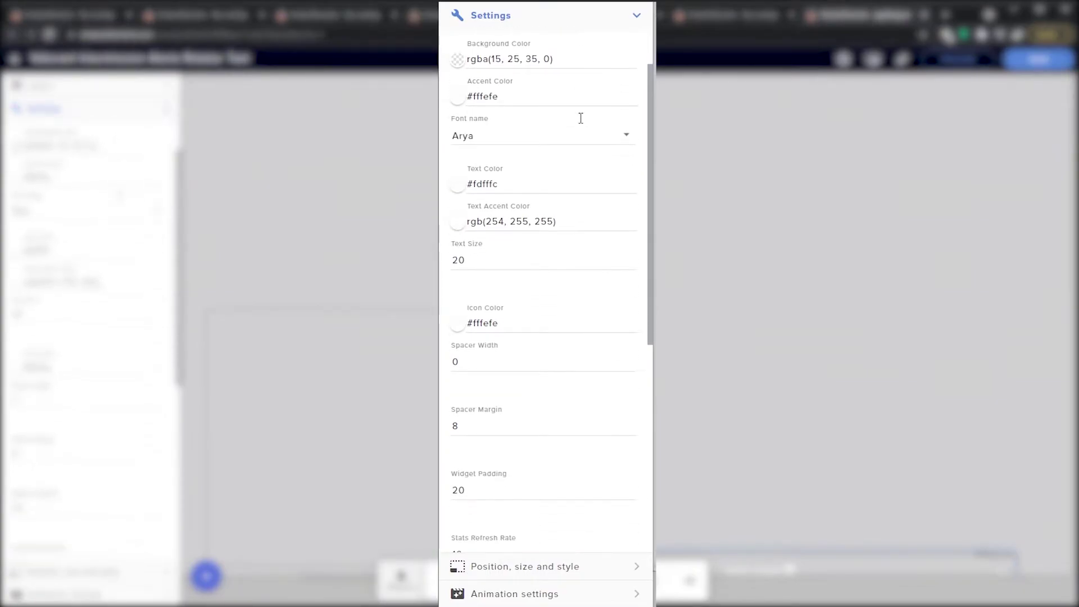
scroll(579, 117, "down", 3)
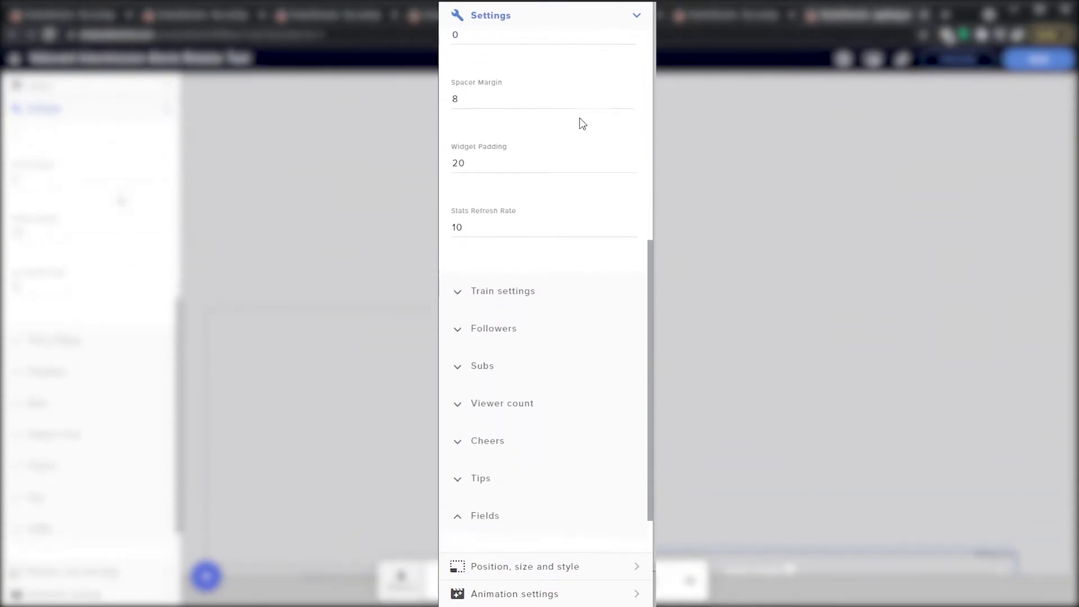
left_click(461, 236)
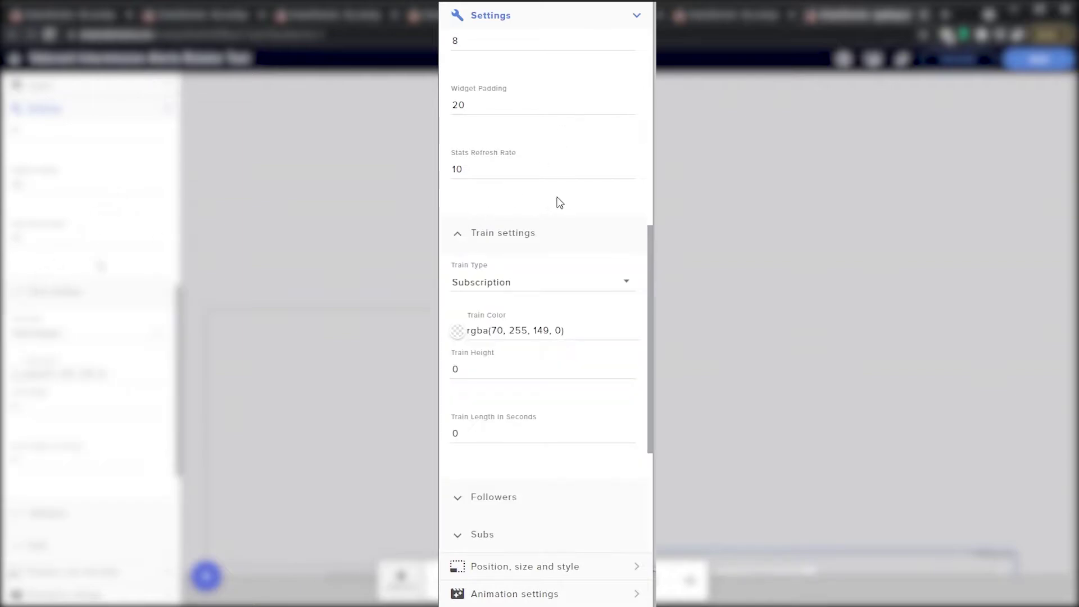
scroll(564, 201, "down", 4)
scroll(566, 203, "down", 1)
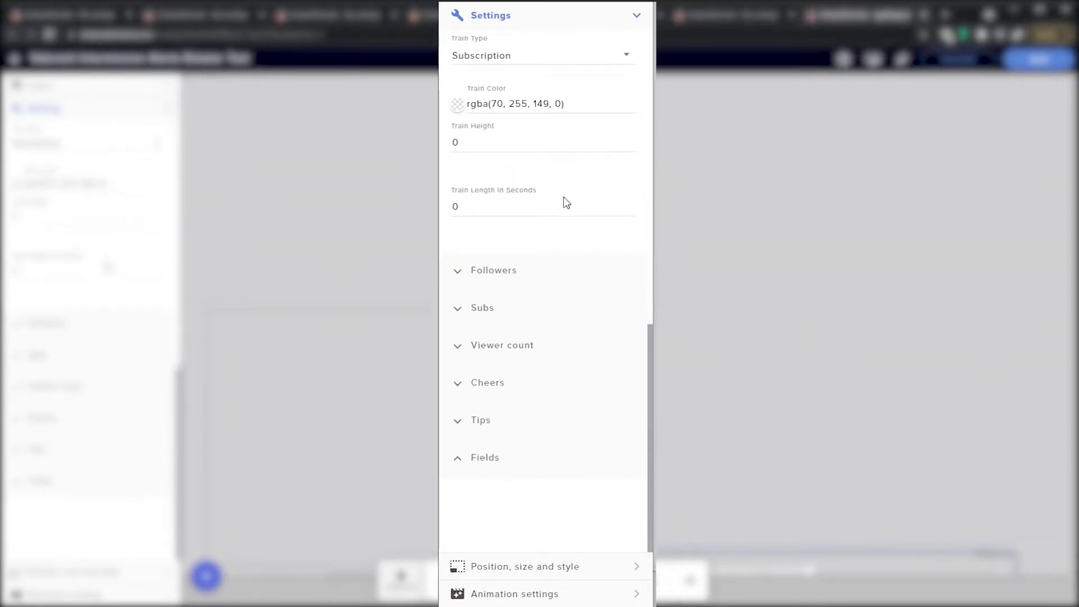
Review the rotating info bar's followers, subs and viewer count settings
left_click(458, 271)
scroll(506, 312, "down", 5)
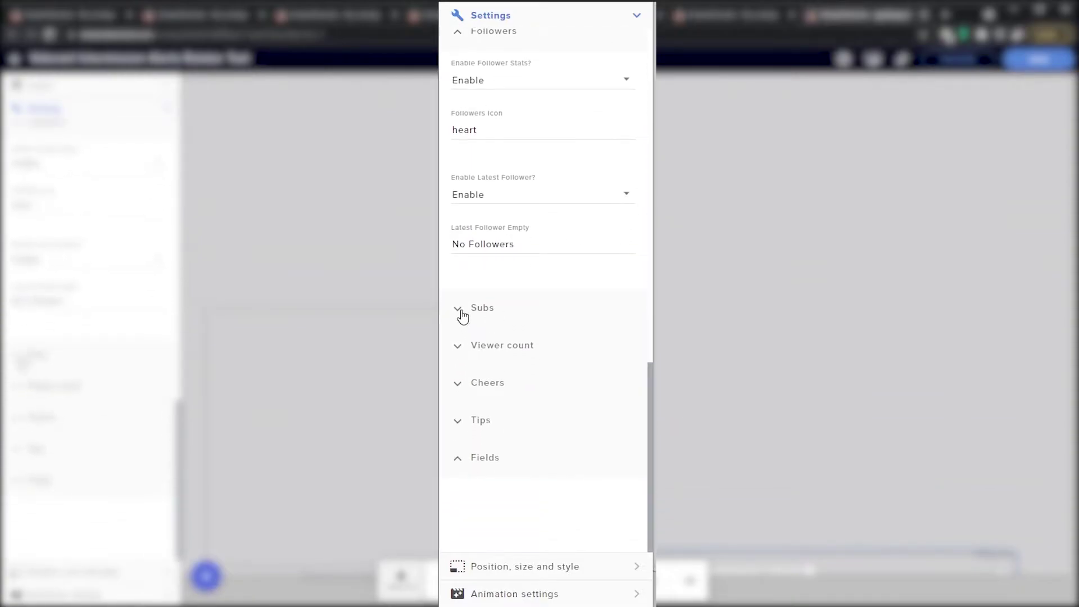
left_click(462, 317)
scroll(538, 286, "down", 4)
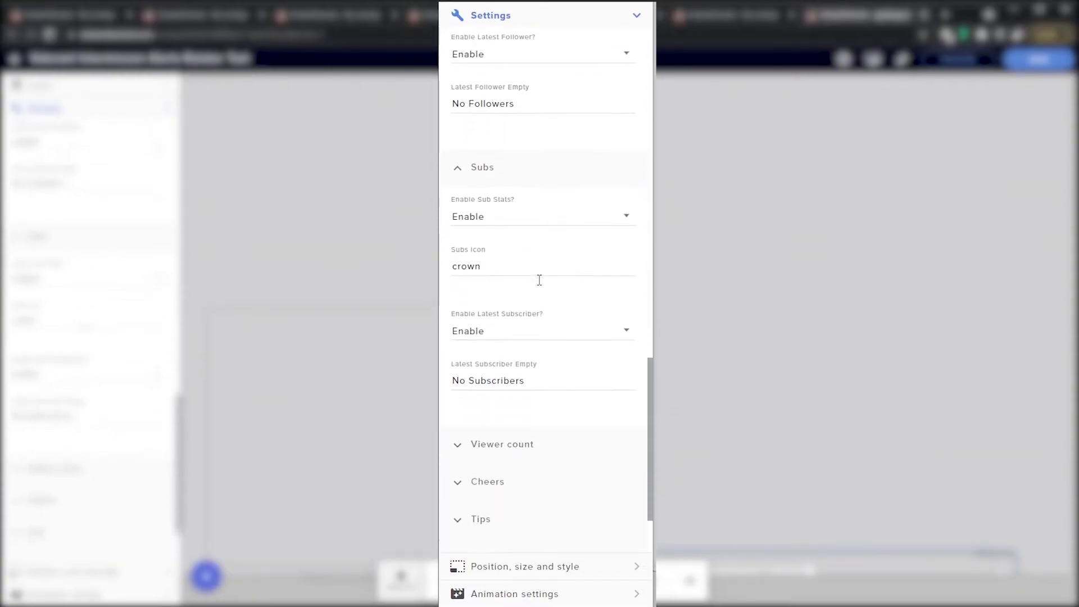
left_click(462, 384)
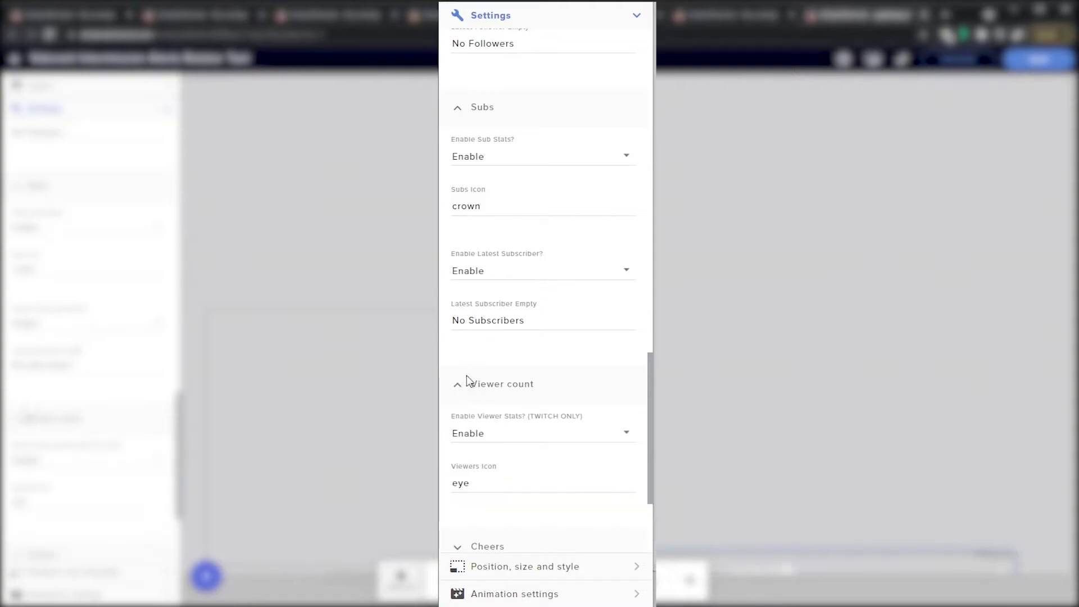
scroll(579, 288, "down", 3)
scroll(580, 289, "down", 1)
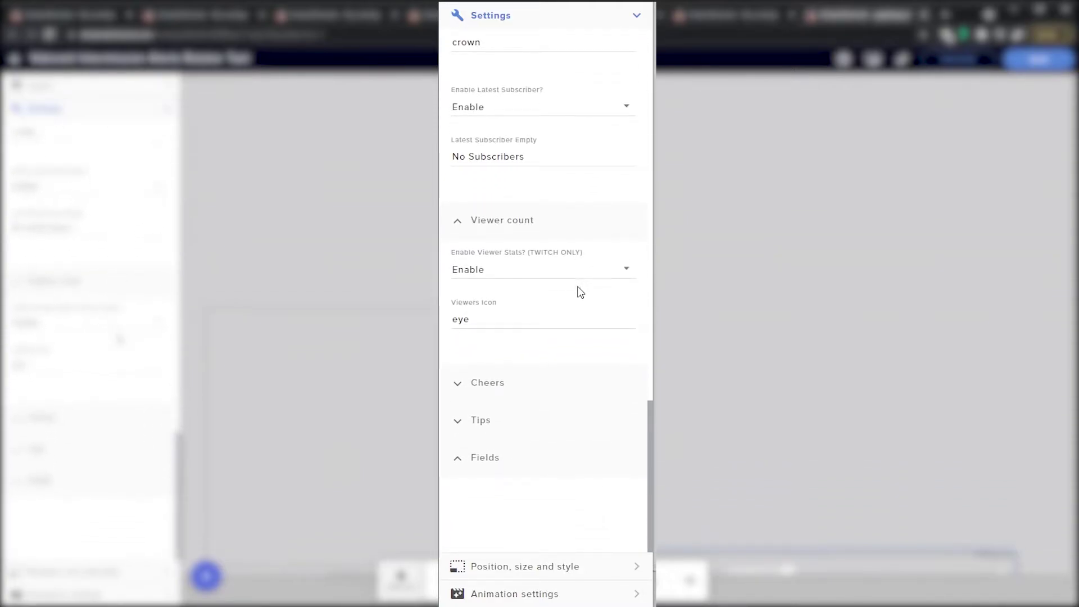
Review the rotating info bar's cheers and tips settings, and collapse the Fields group
left_click(457, 385)
scroll(578, 310, "down", 3)
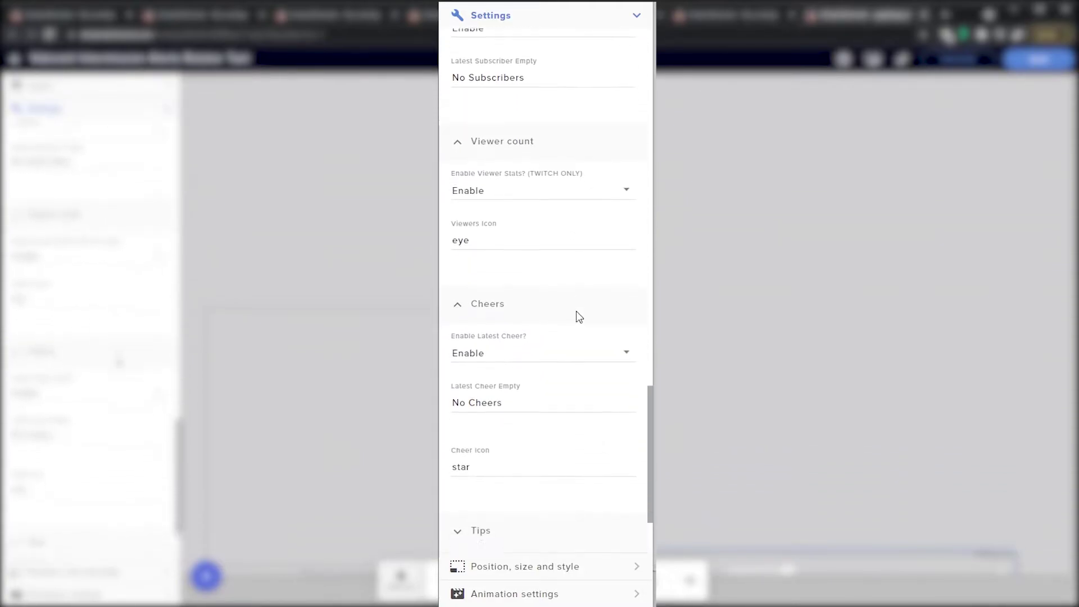
scroll(575, 311, "down", 1)
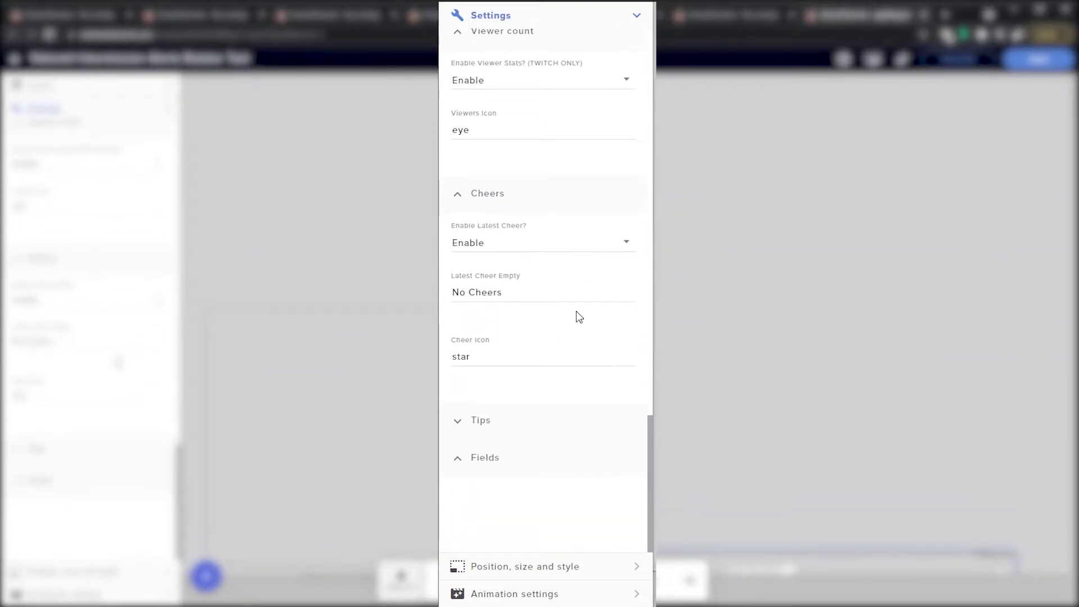
left_click(460, 426)
scroll(583, 331, "down", 4)
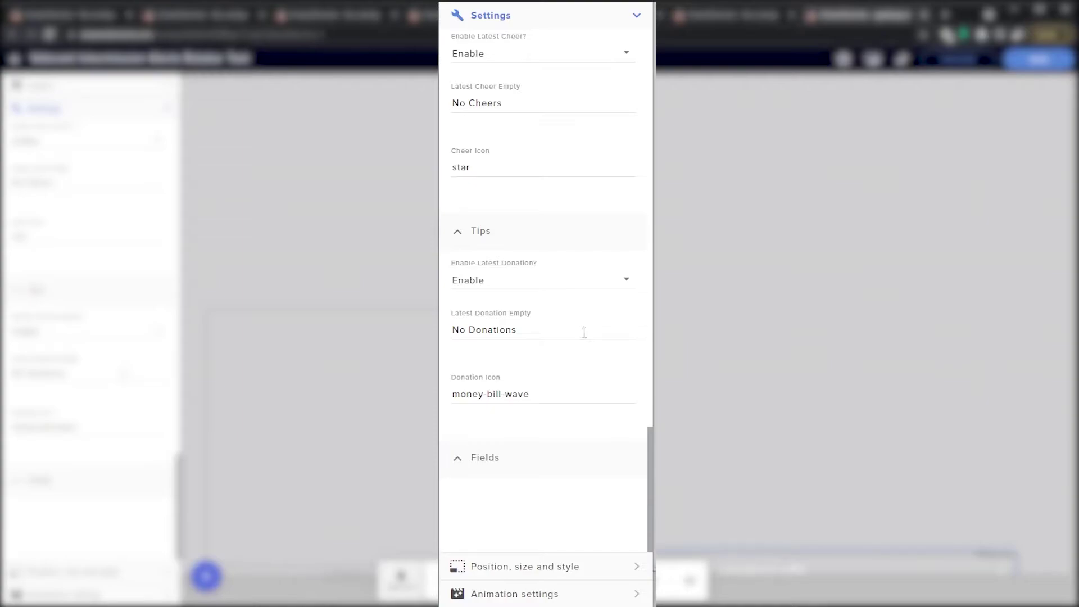
left_click(465, 452)
Collapse the remaining expanded setting groups of the rotating info bar, from Global settings through Tips
scroll(476, 438, "up", 10)
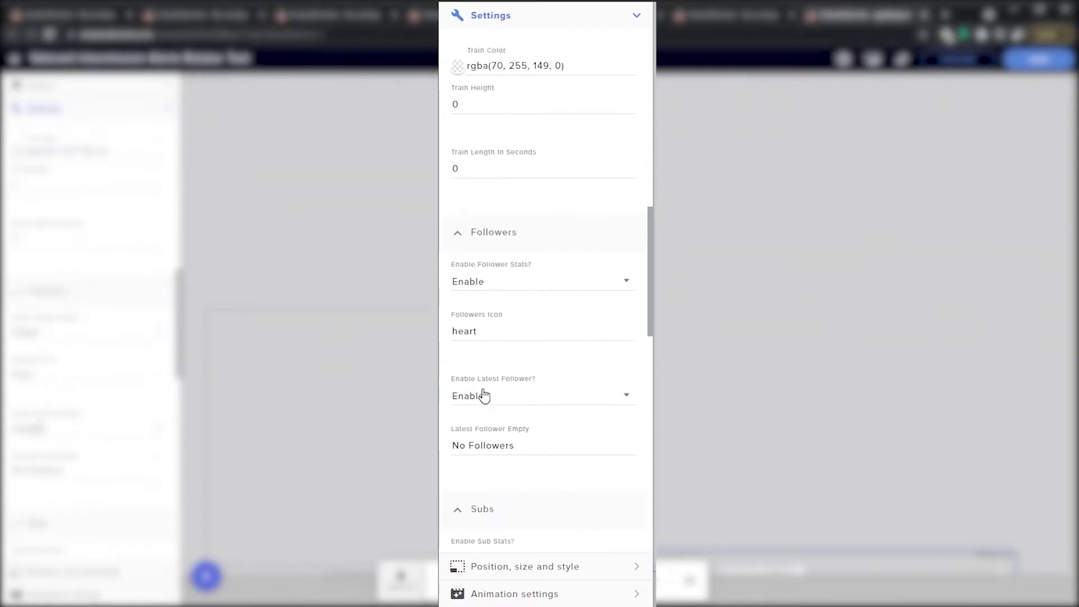
left_click(458, 85)
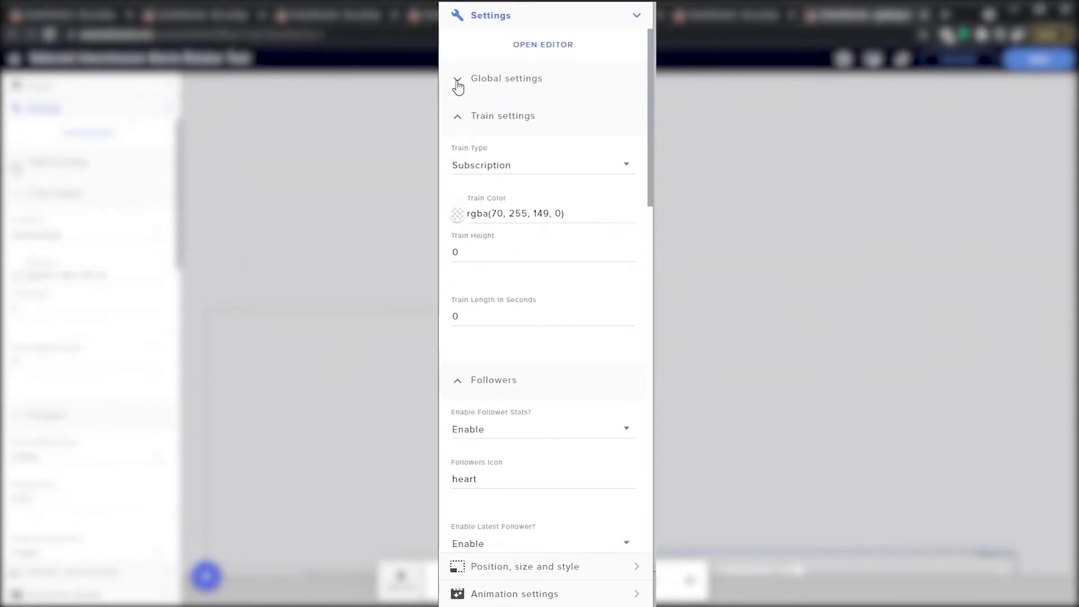
left_click(457, 114)
left_click(17, 222)
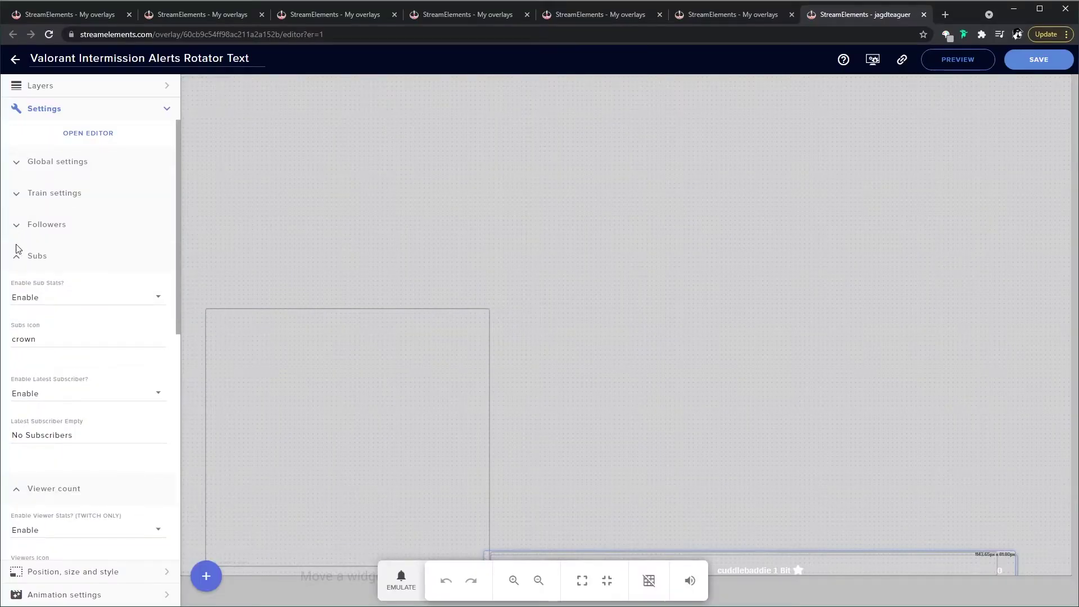
left_click(17, 257)
left_click(17, 288)
left_click(17, 320)
left_click(17, 352)
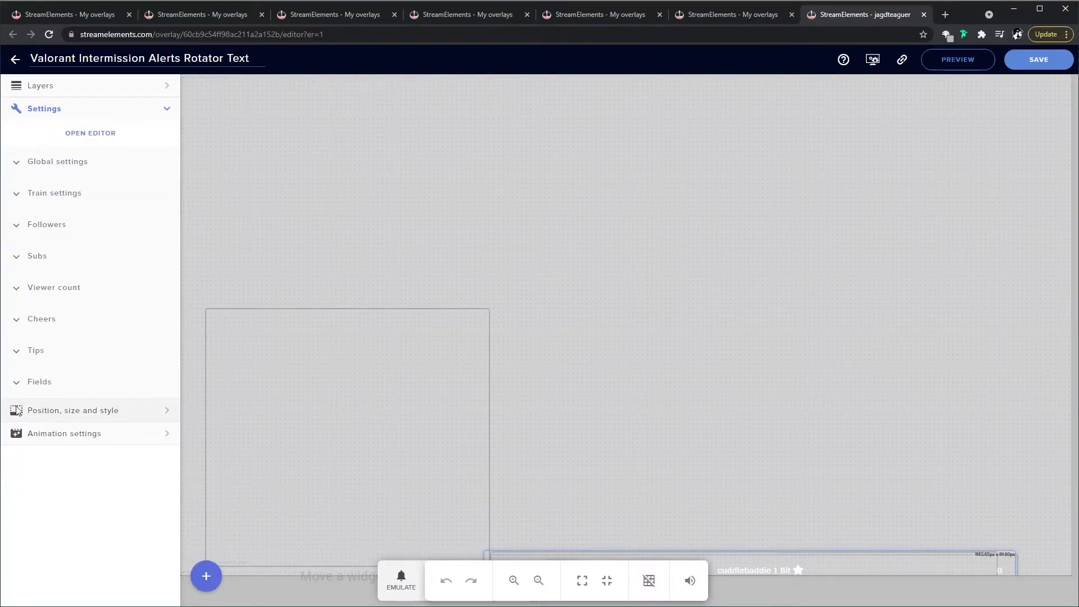
Review the rotating info bar's position, size, style and animation settings, and copy the overlay's URL
left_click(73, 410)
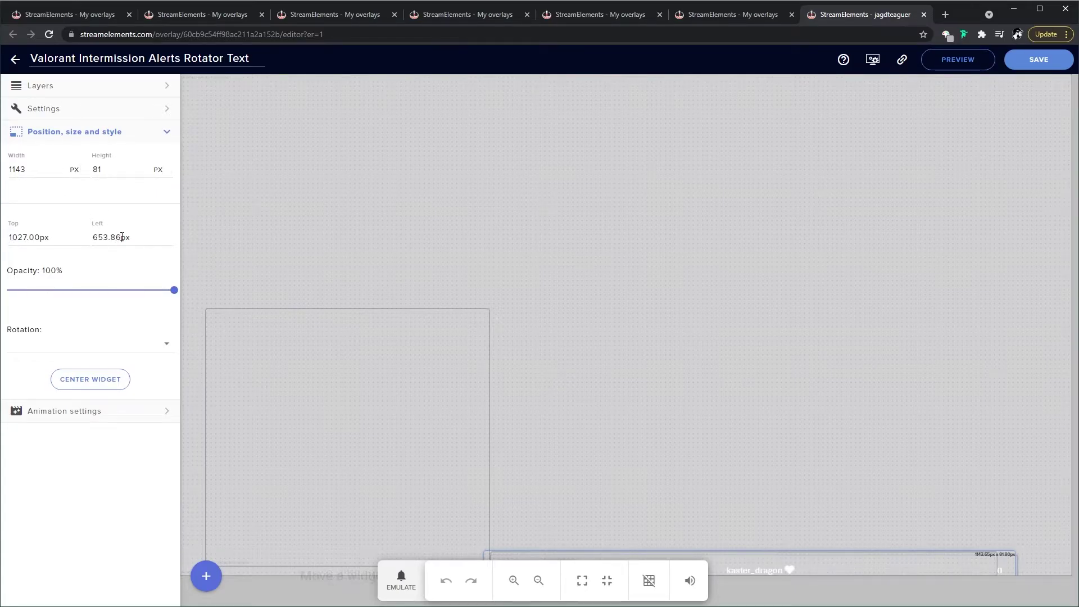
left_click(166, 411)
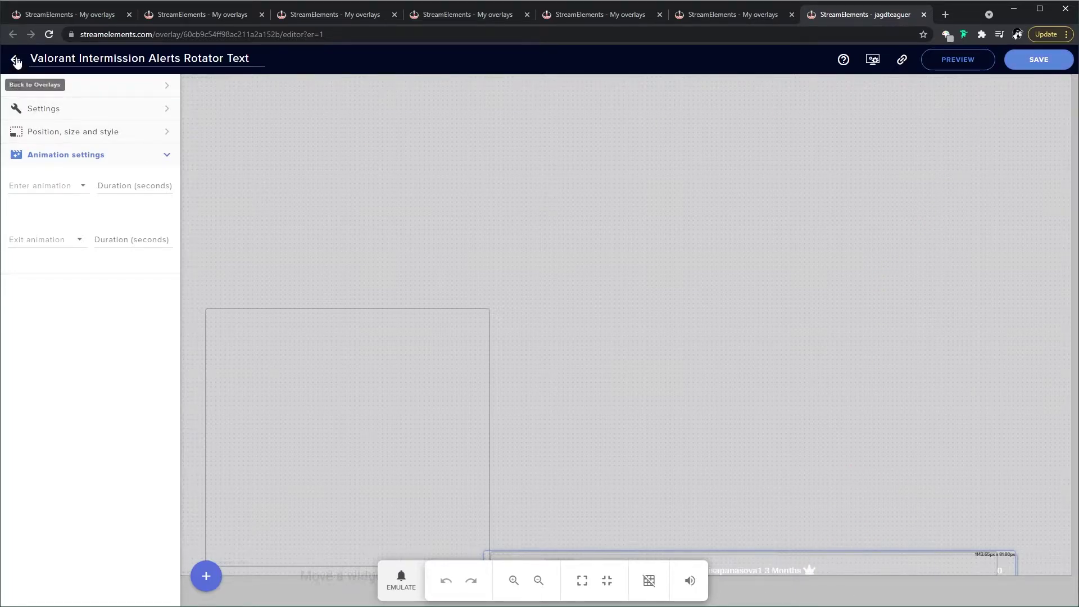
left_click(902, 62)
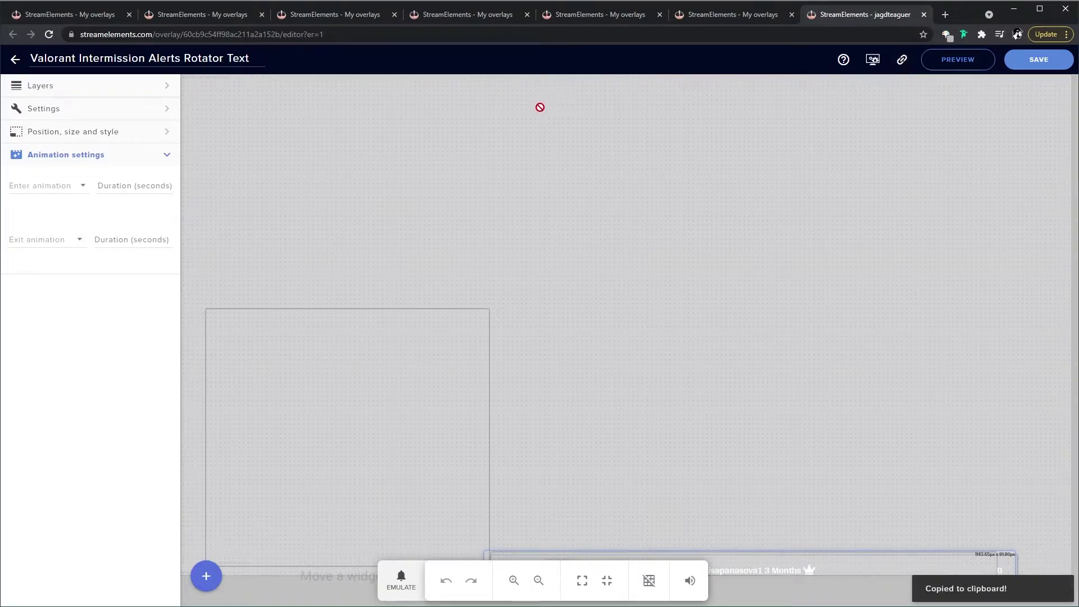
Switch to OBS and replace the URL of the (SE)[Val] Intermission Alert Text browser source with the copied overlay URL
left_click(1013, 9)
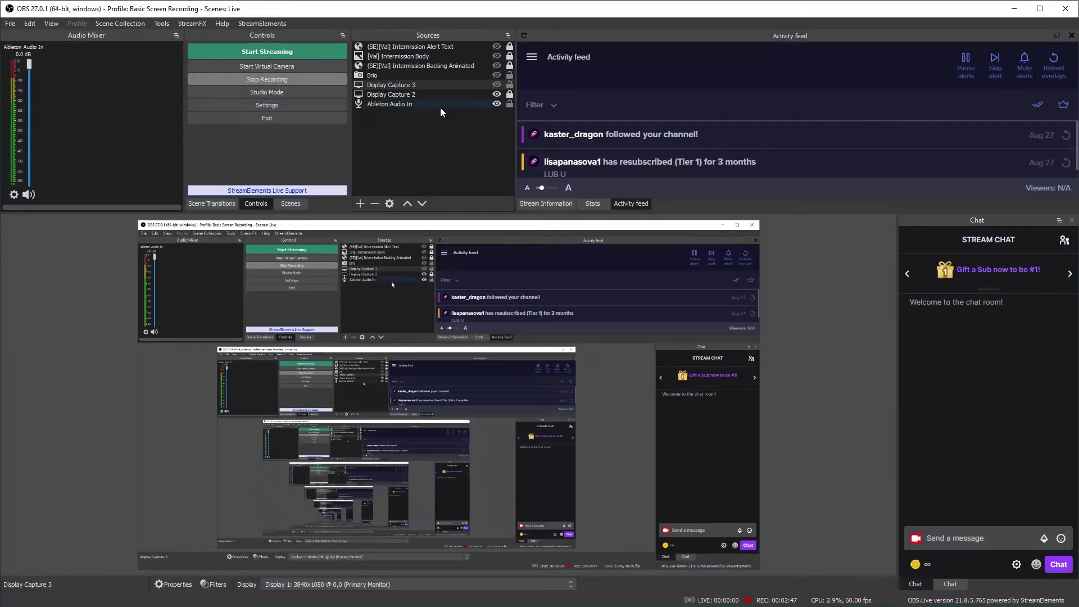
left_click(418, 49)
right_click(417, 50)
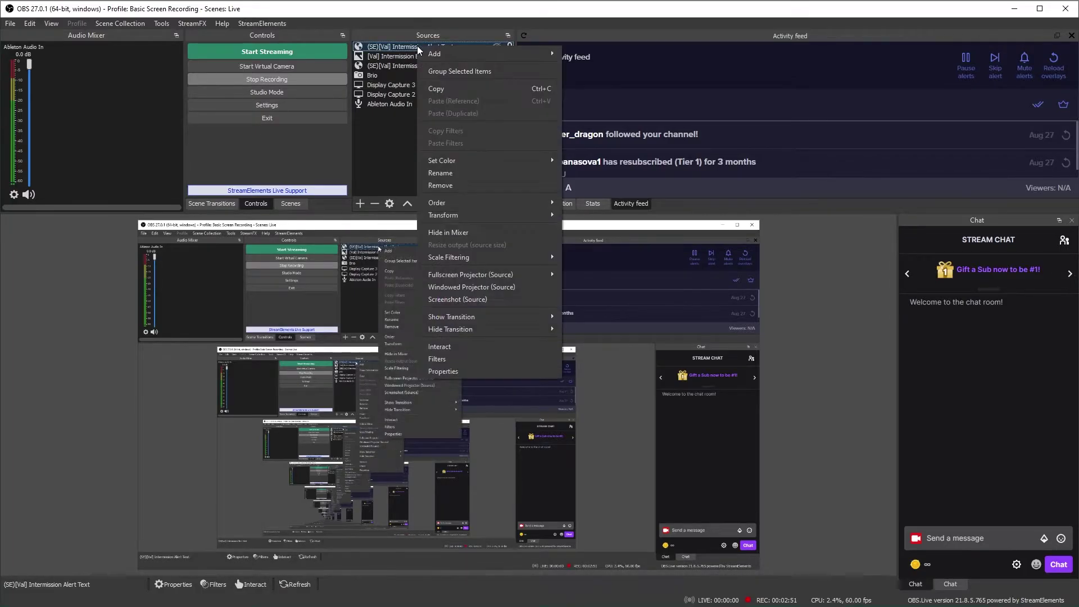
left_click(443, 375)
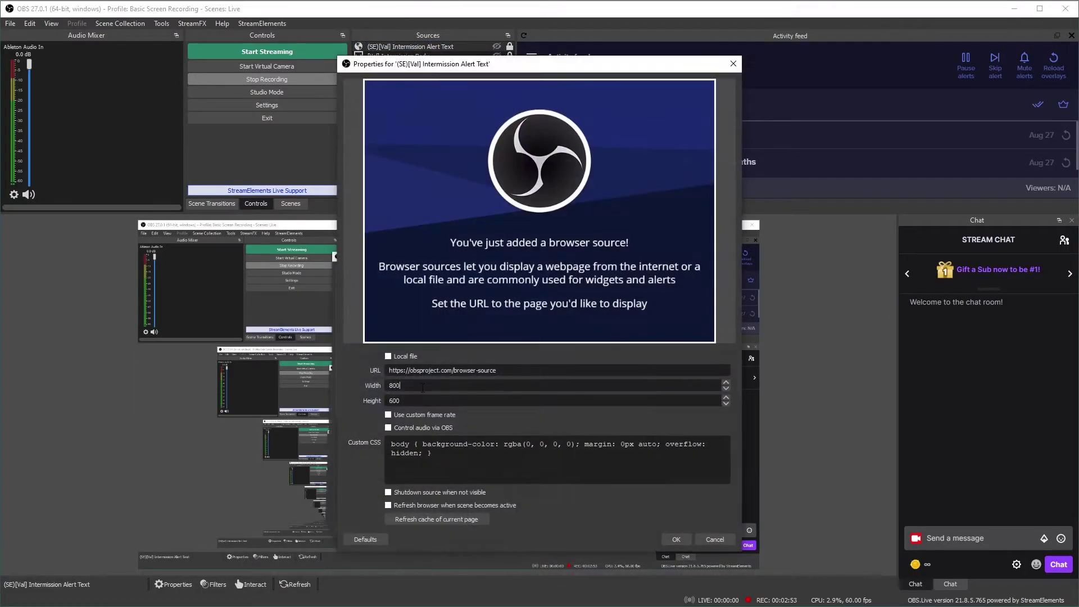
triple_click(411, 370)
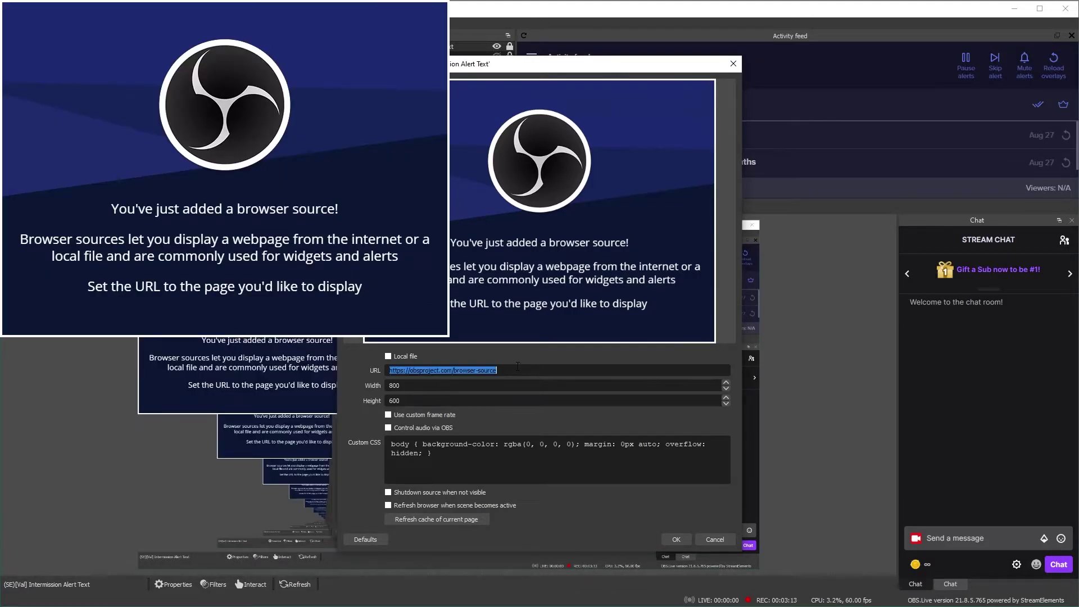
key("ctrl+v")
left_click(411, 409)
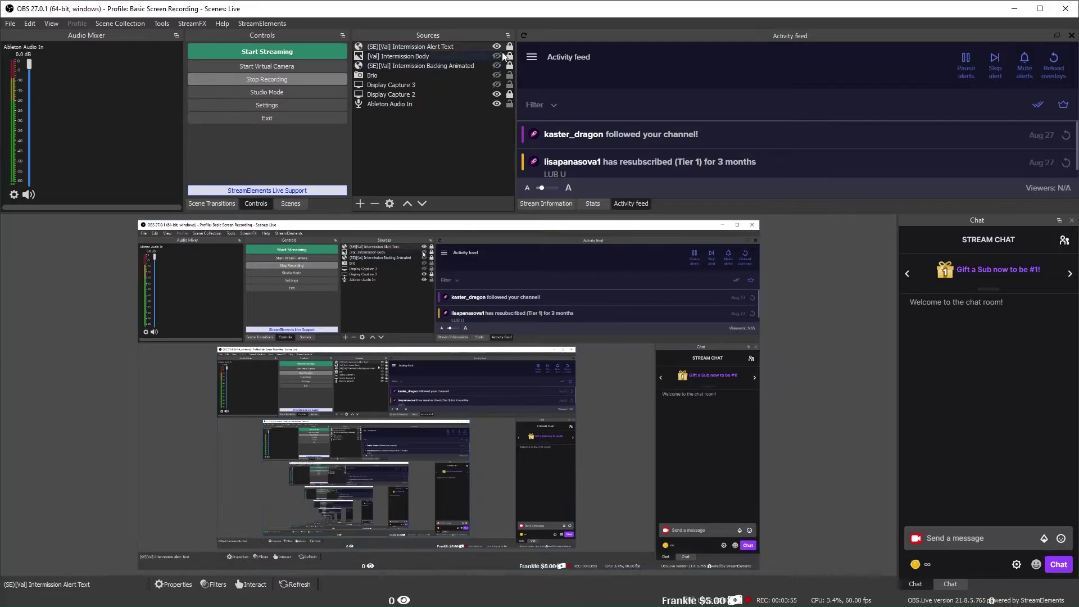
Show and hide the blurred Display Capture 3 source repeatedly to check the rotating info bar text against both backgrounds
left_click(497, 86)
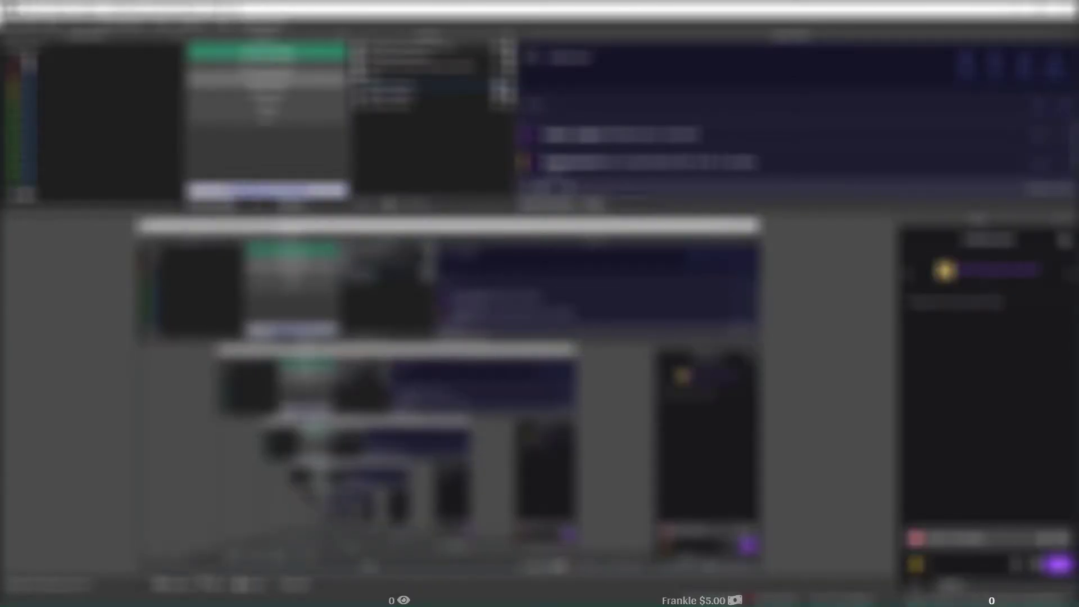
left_click(497, 85)
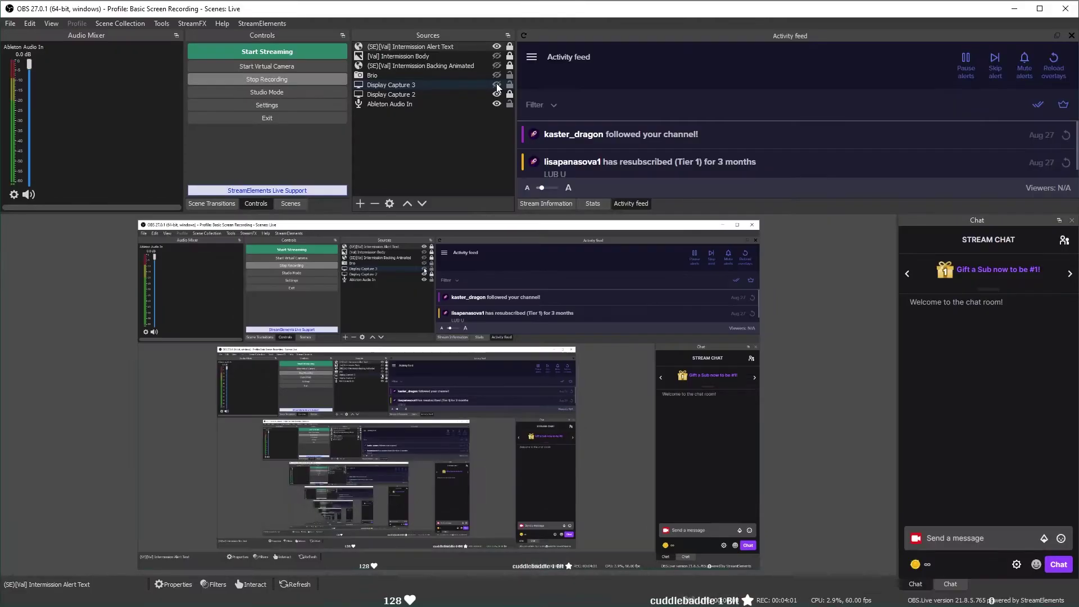
left_click(497, 85)
left_click(496, 85)
left_click(497, 86)
left_click(497, 85)
left_click(497, 86)
left_click(497, 85)
left_click(496, 85)
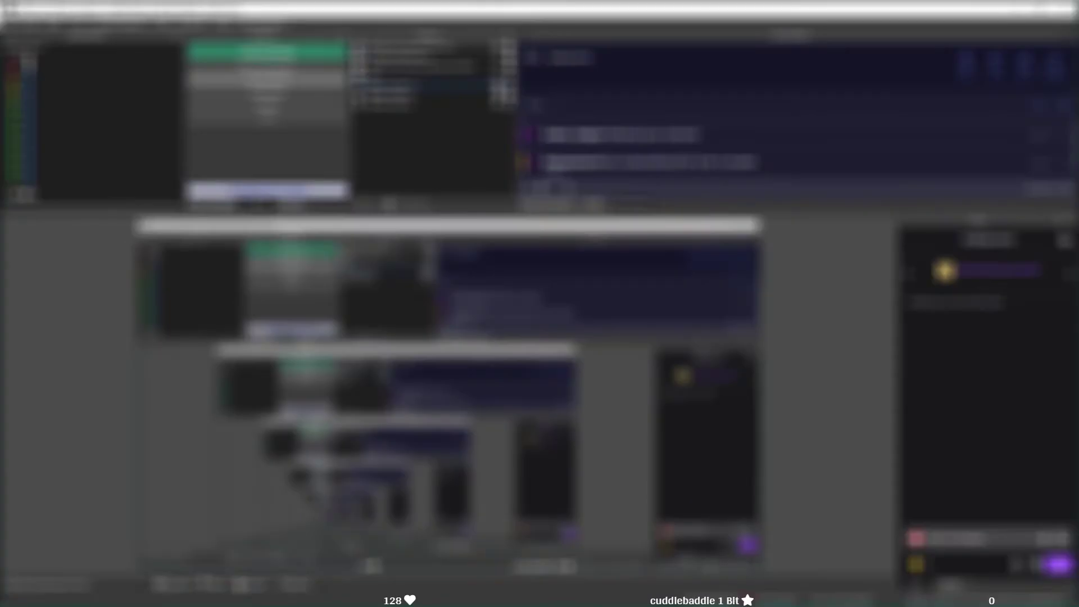
left_click(497, 85)
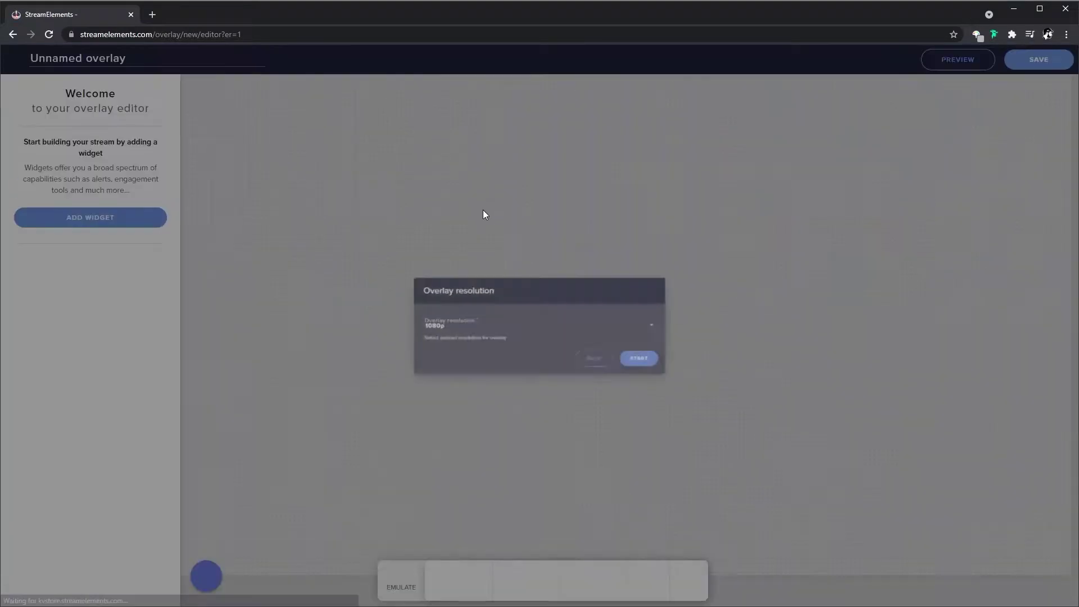
Create the overlay at 1080p, name it "Valorant Intermission Alerts Animation + Subs" and save it
key("Return")
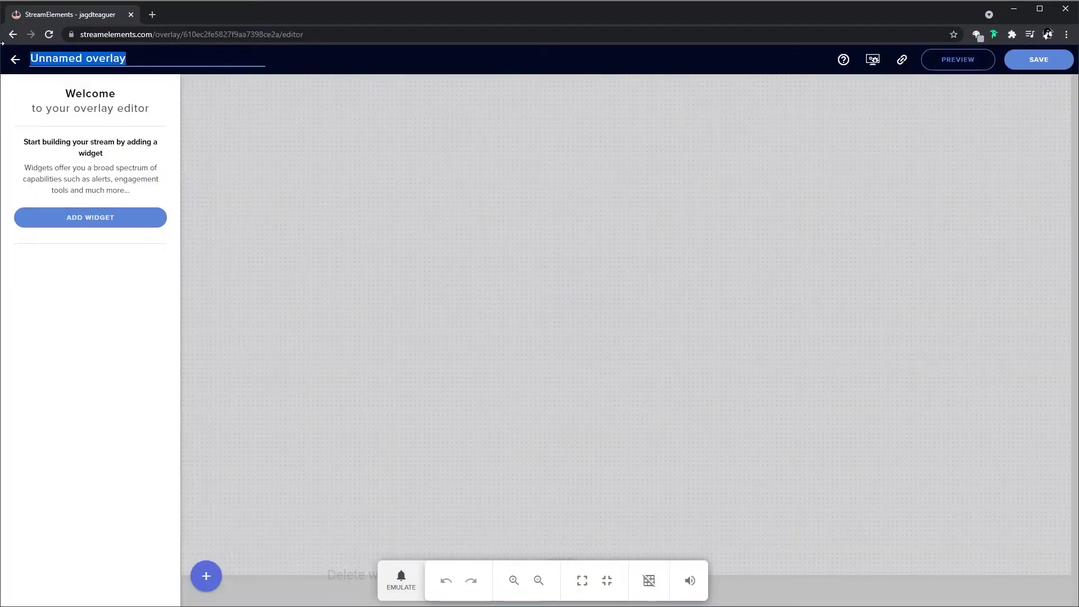
type("Valorant Intermission Alerts")
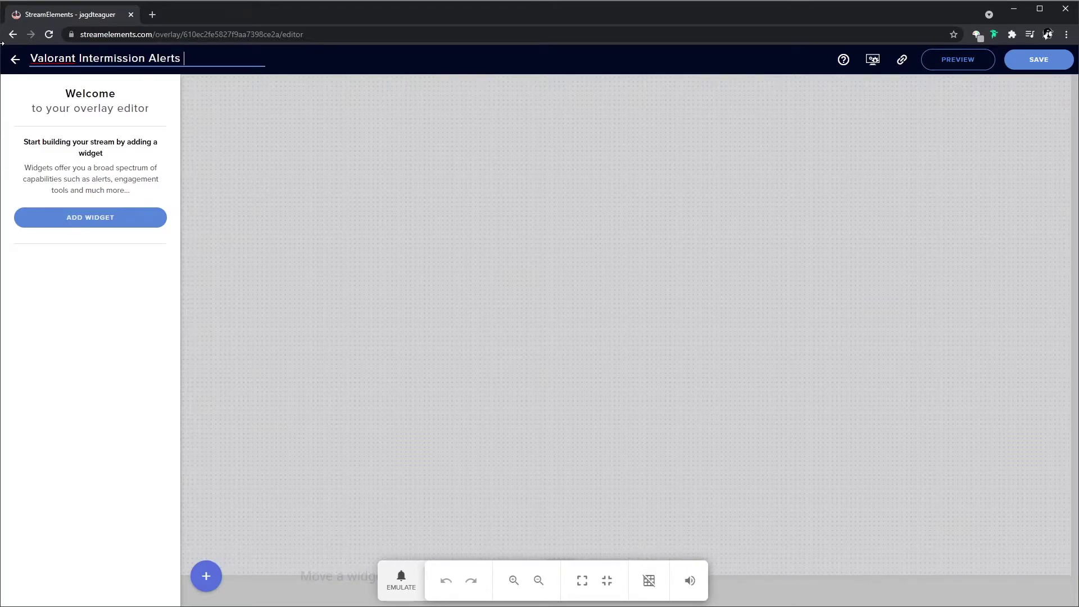
type("Animation + Subs")
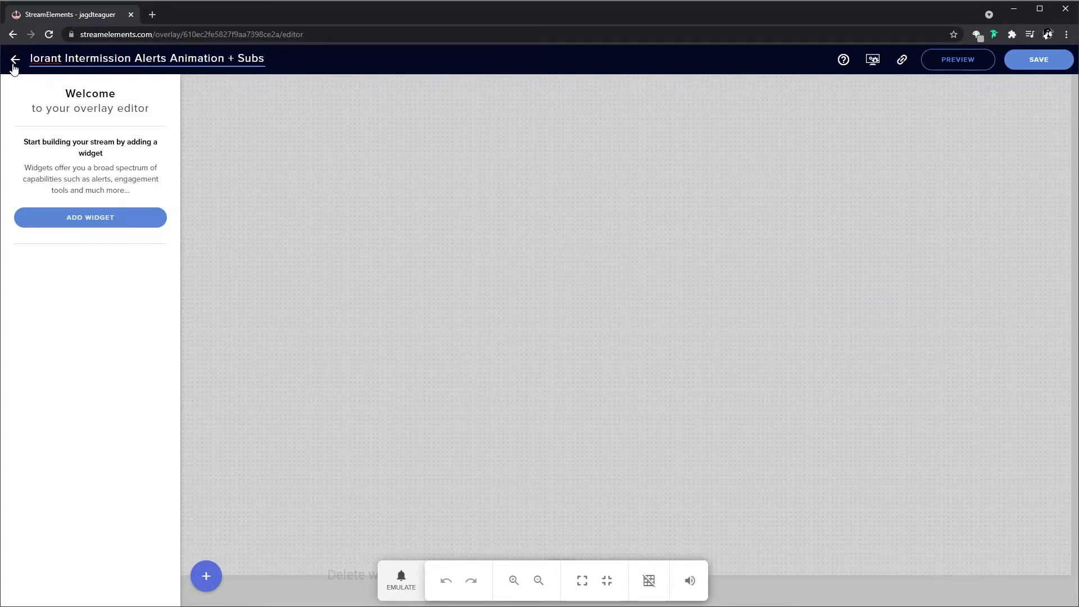
left_click(1039, 59)
left_click(16, 59)
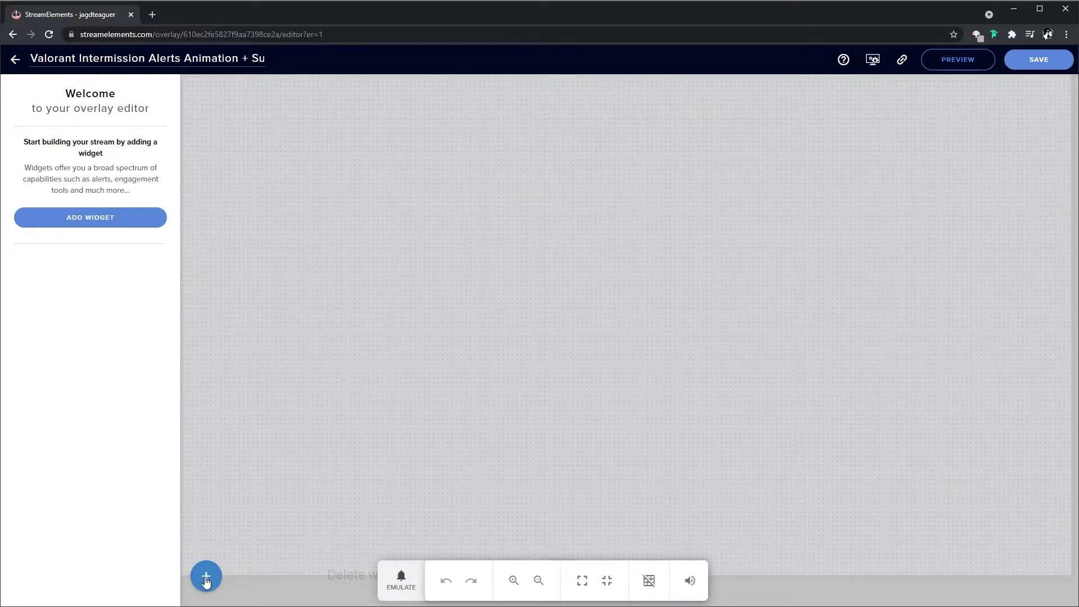
Add an AlertBox widget to the overlay and disable its purchase alert
left_click(205, 579)
mouse_move(284, 324)
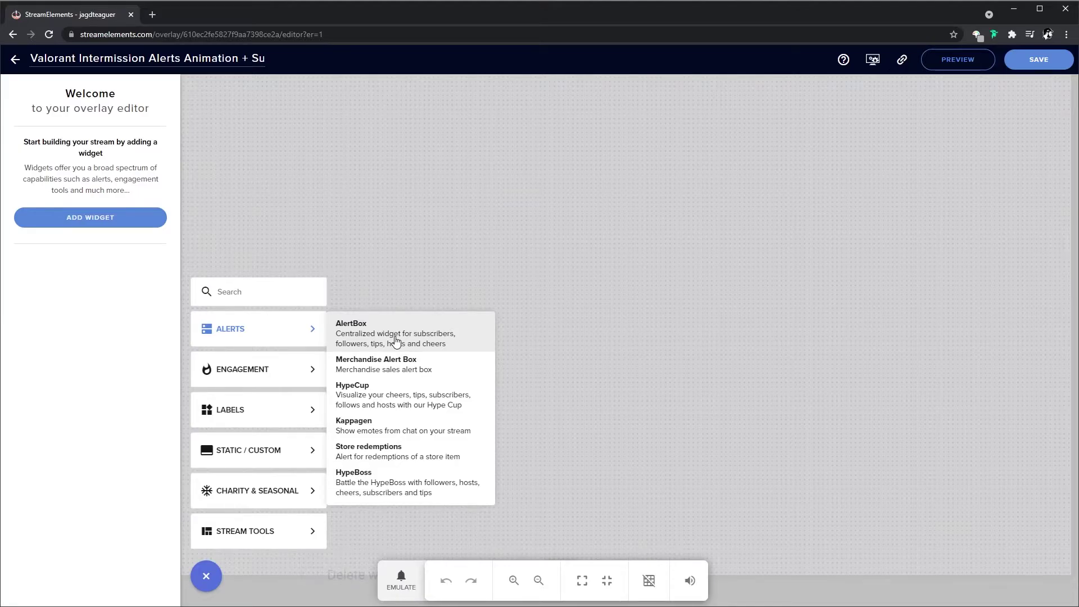
left_click(372, 332)
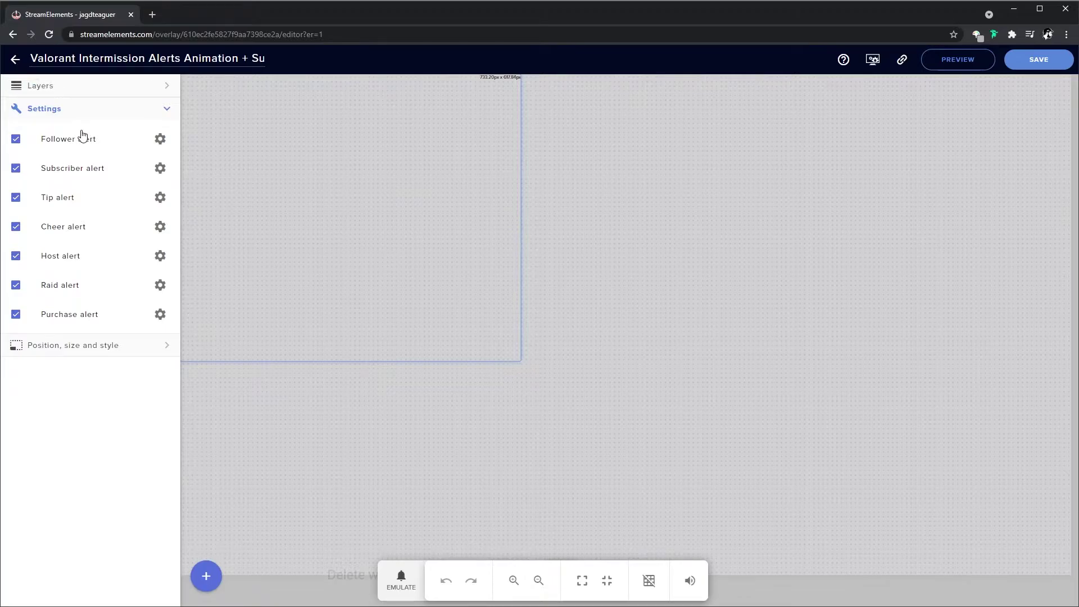
left_click(17, 314)
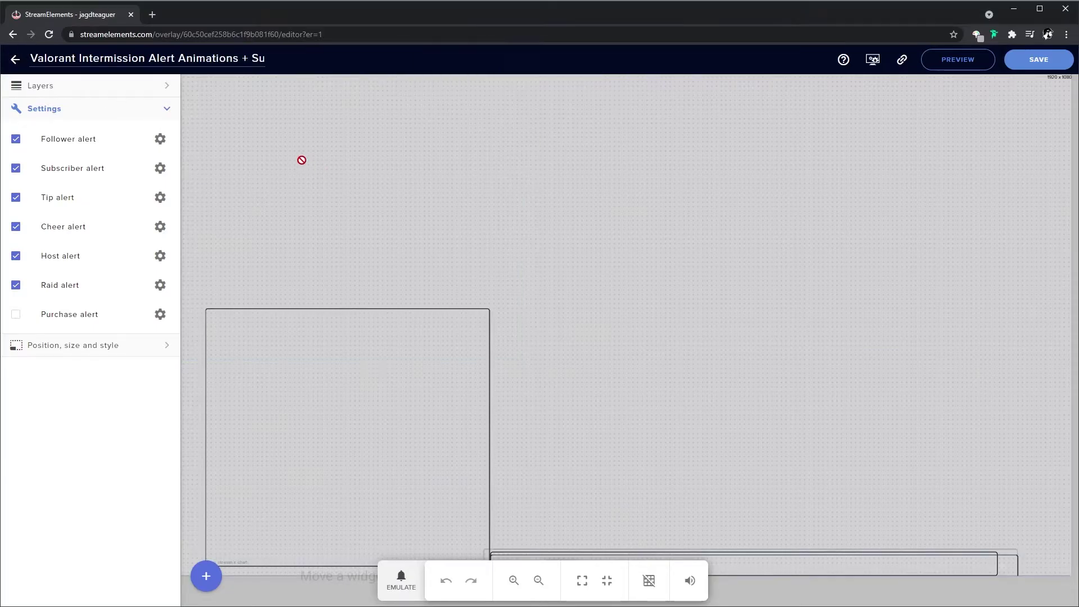
Open the video library from the follower alert's advanced settings
left_click(160, 140)
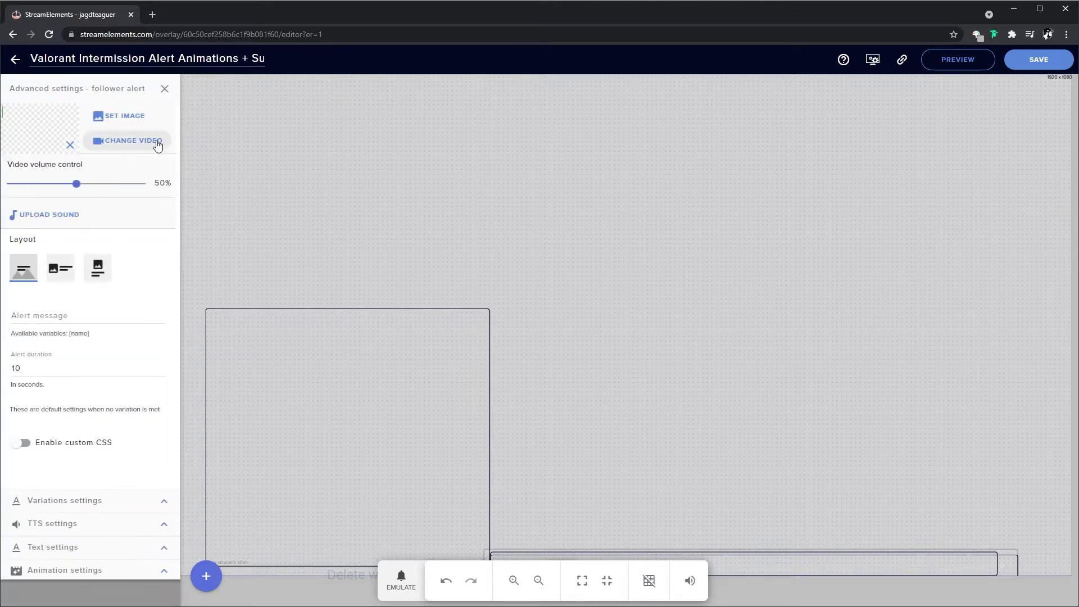
left_click(143, 148)
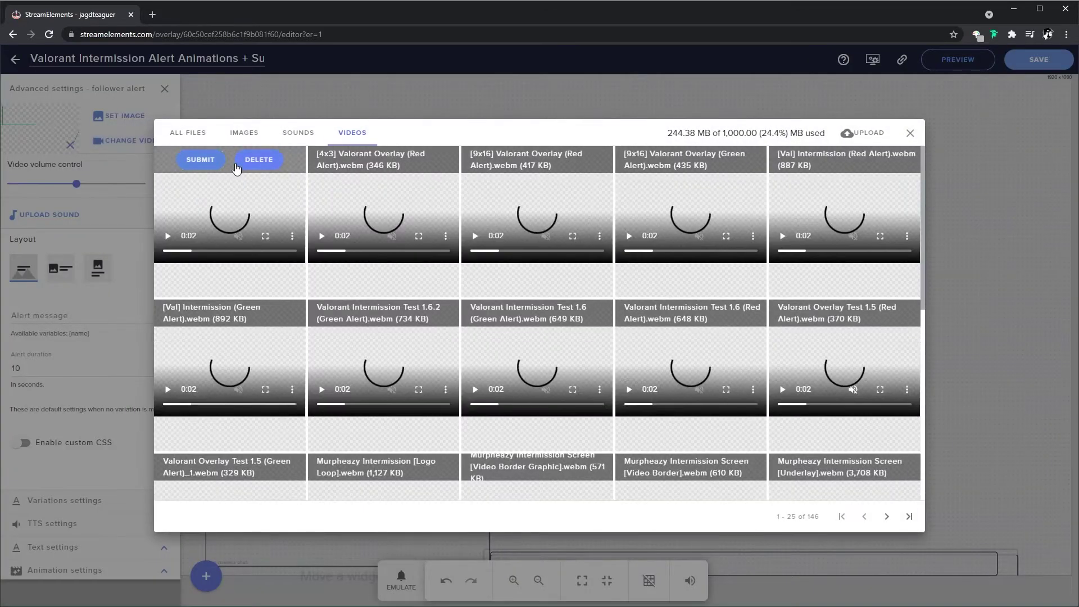
Try to upload the "[Val] Intermission (Green Alert)" and "[Val] Intermission (Red Alert)" videos from the Intermission folder
left_click(862, 133)
left_click(551, 377)
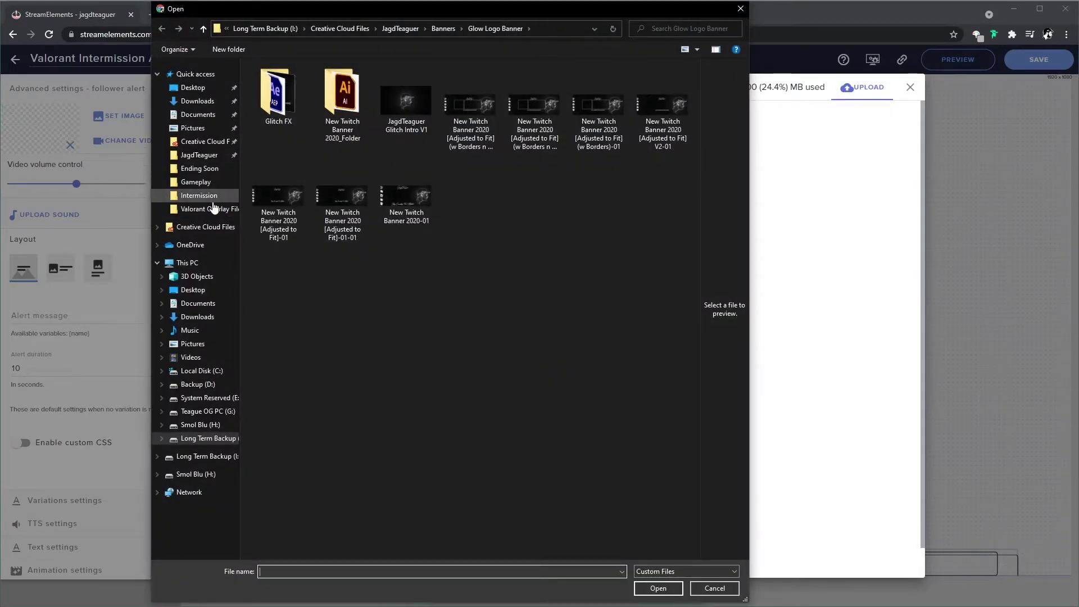
left_click(199, 196)
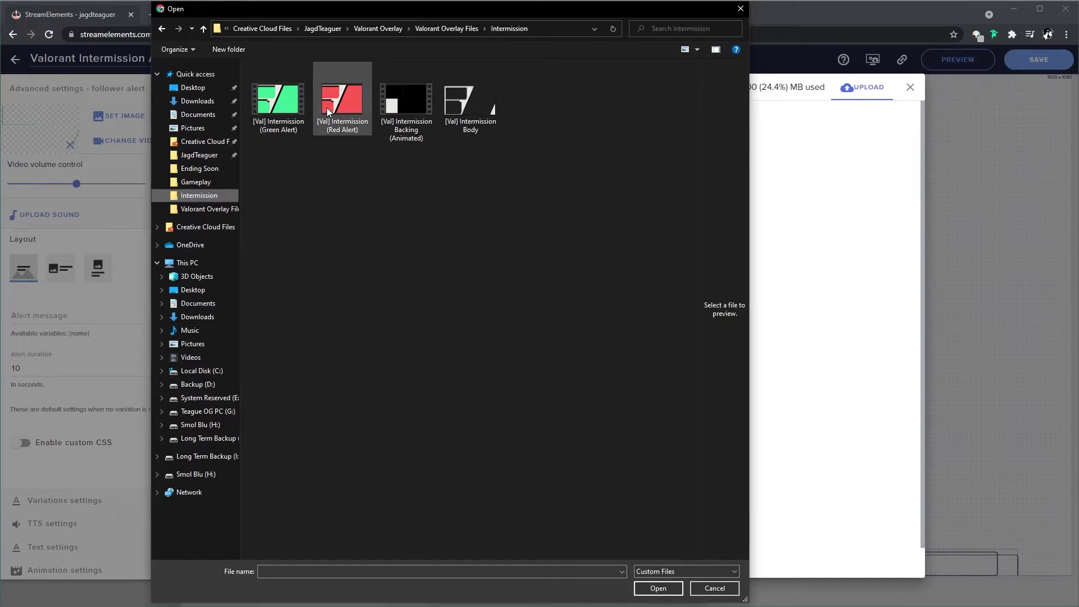
left_click(284, 106)
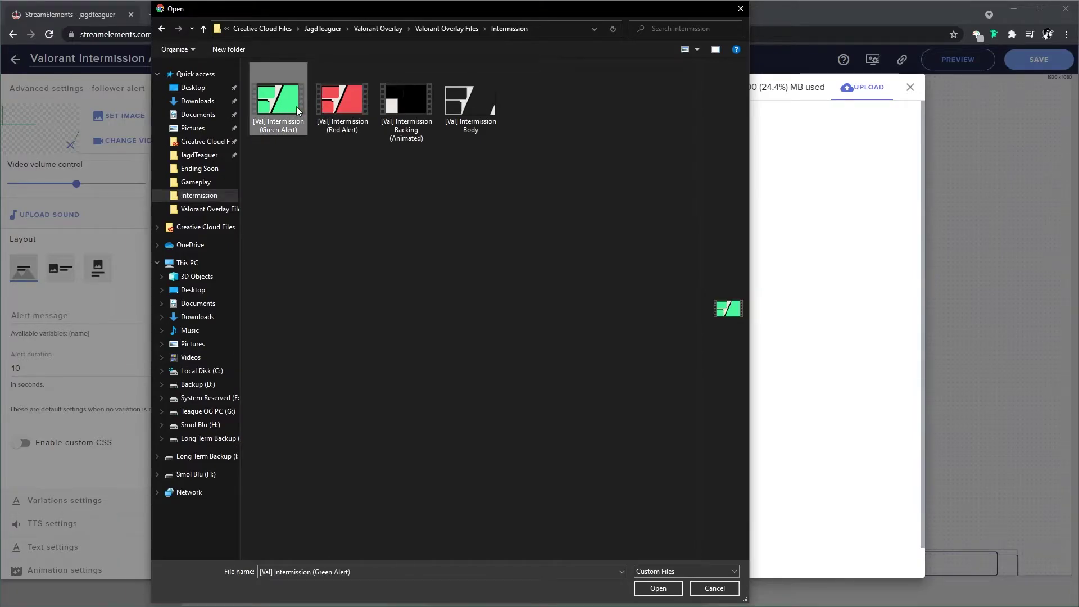
left_click(340, 109, "ctrl")
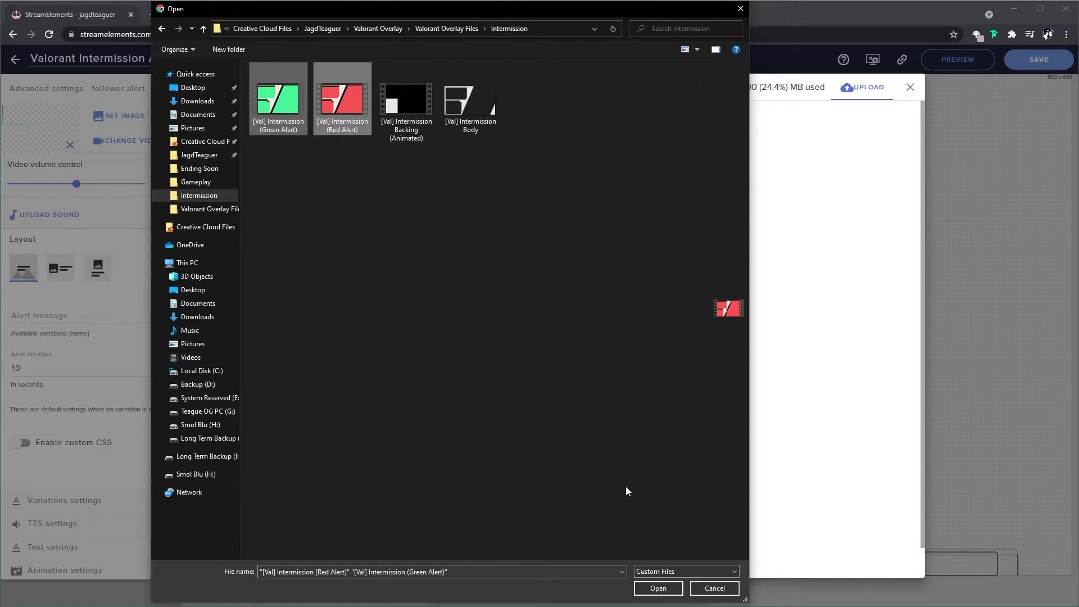
left_click(658, 588)
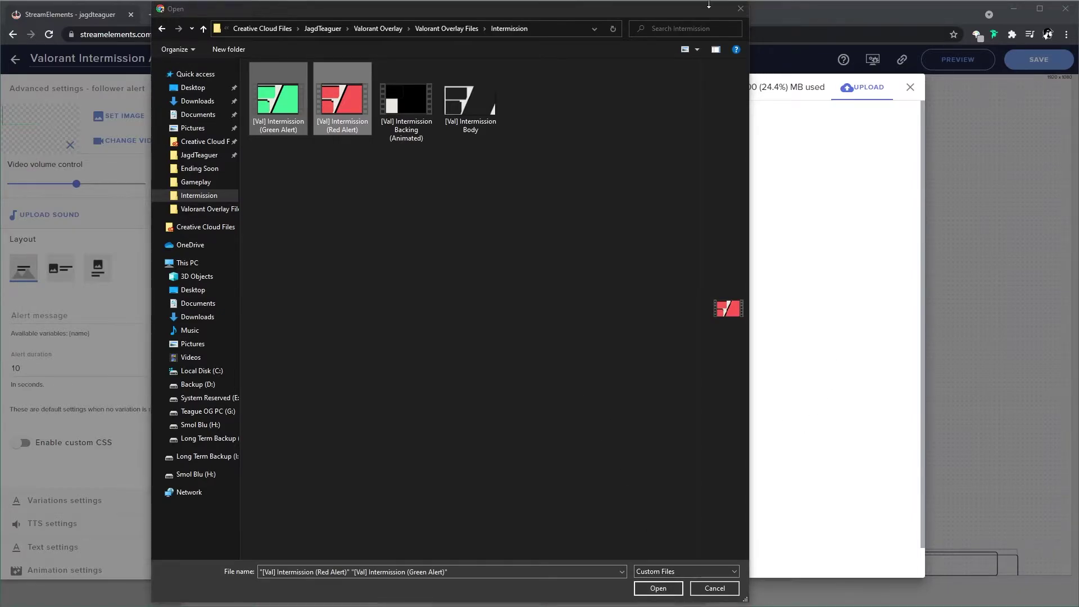
left_click(740, 8)
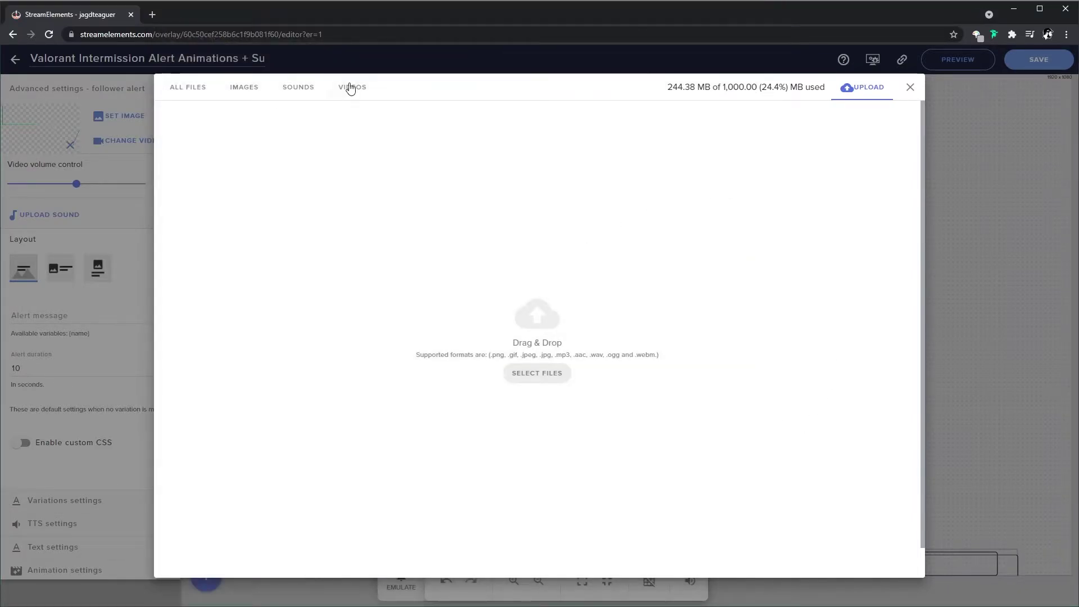
Locate the "[Val] Intermission (Green Alert).webm" clip among the uploaded videos and close the library
left_click(350, 88)
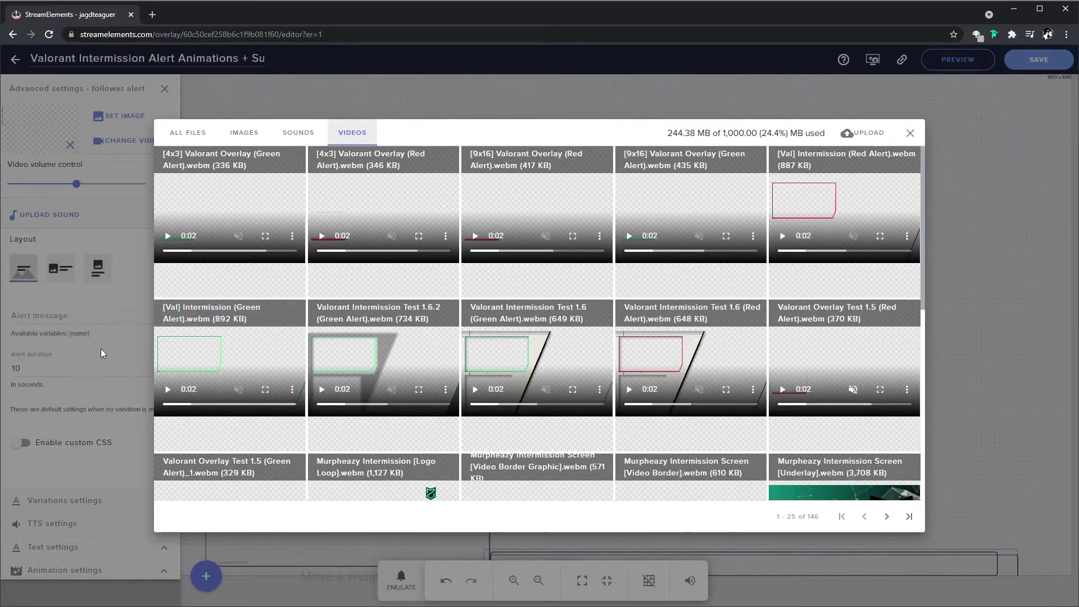
mouse_move(234, 336)
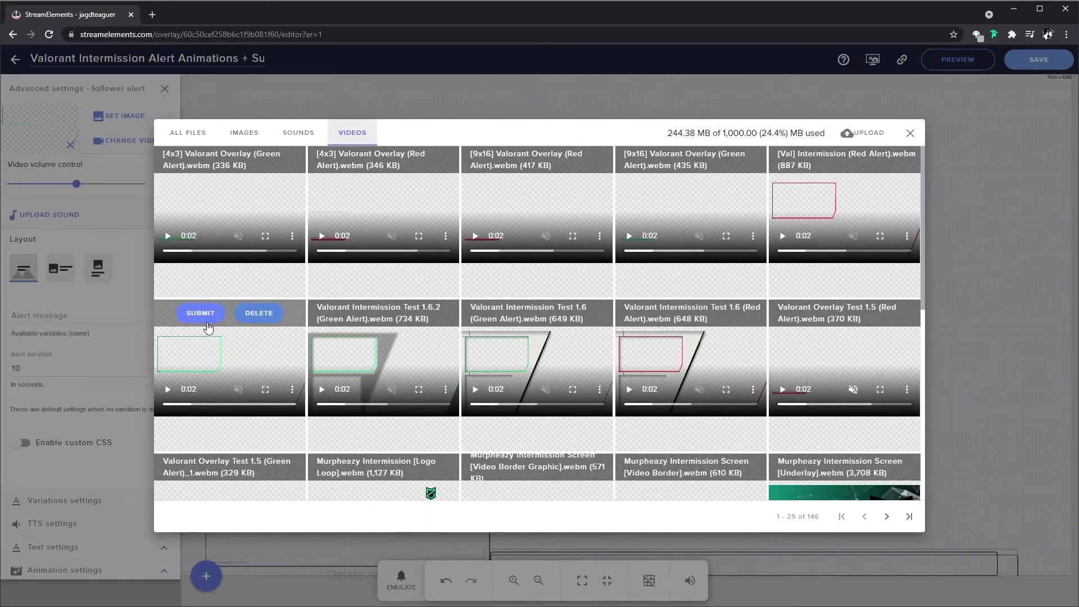
left_click(910, 135)
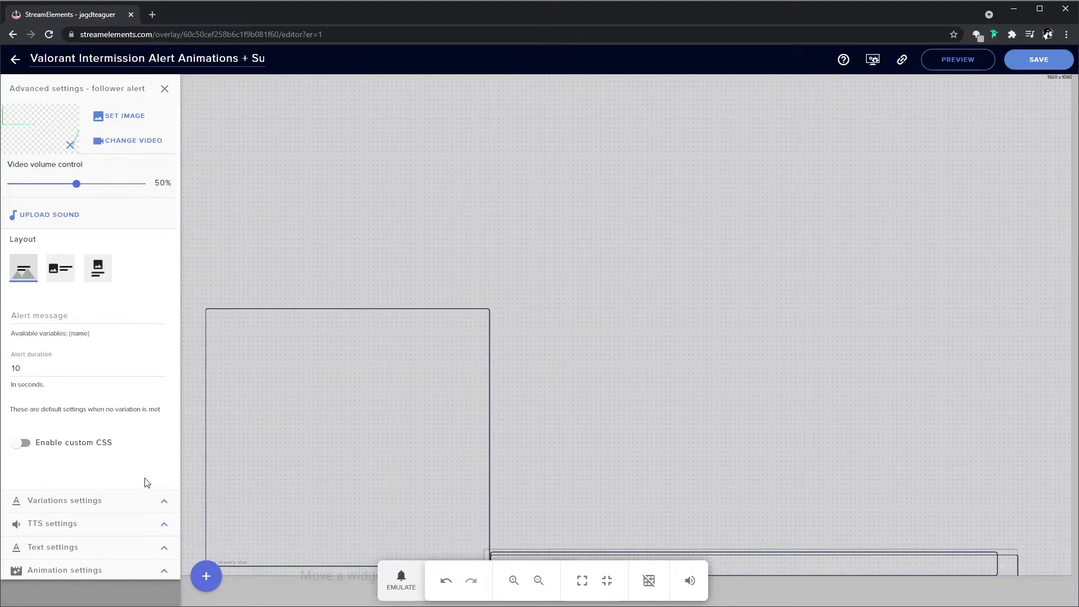
Examine the follower alert's text settings, including font, size, alignment, weight, shadow and highlight options
left_click(158, 503)
left_click(164, 87)
left_click(165, 547)
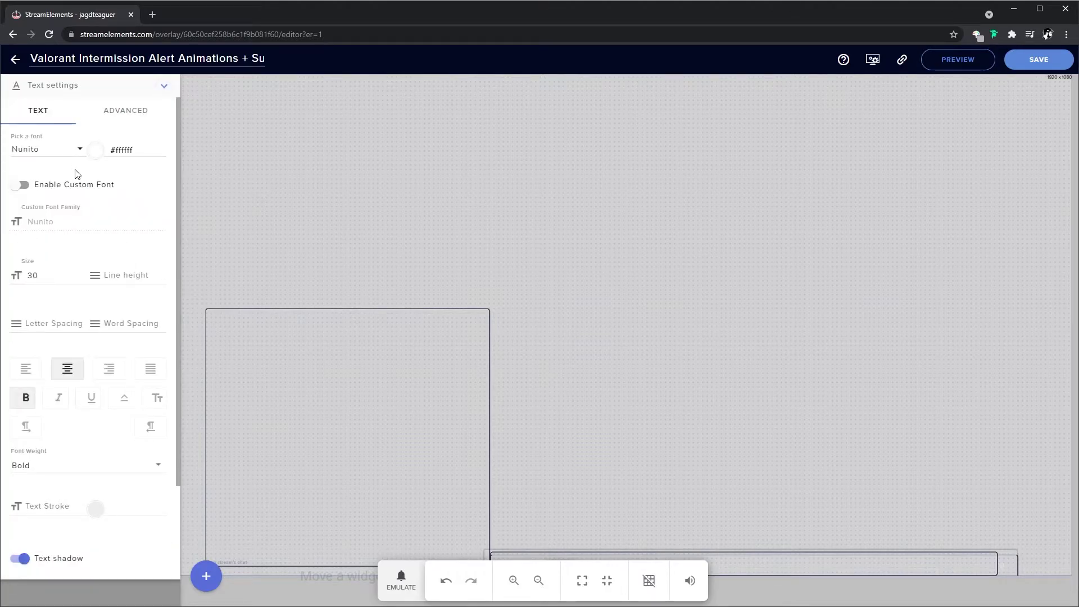
scroll(77, 173, "down", 2)
scroll(80, 178, "up", 2)
scroll(84, 174, "down", 2)
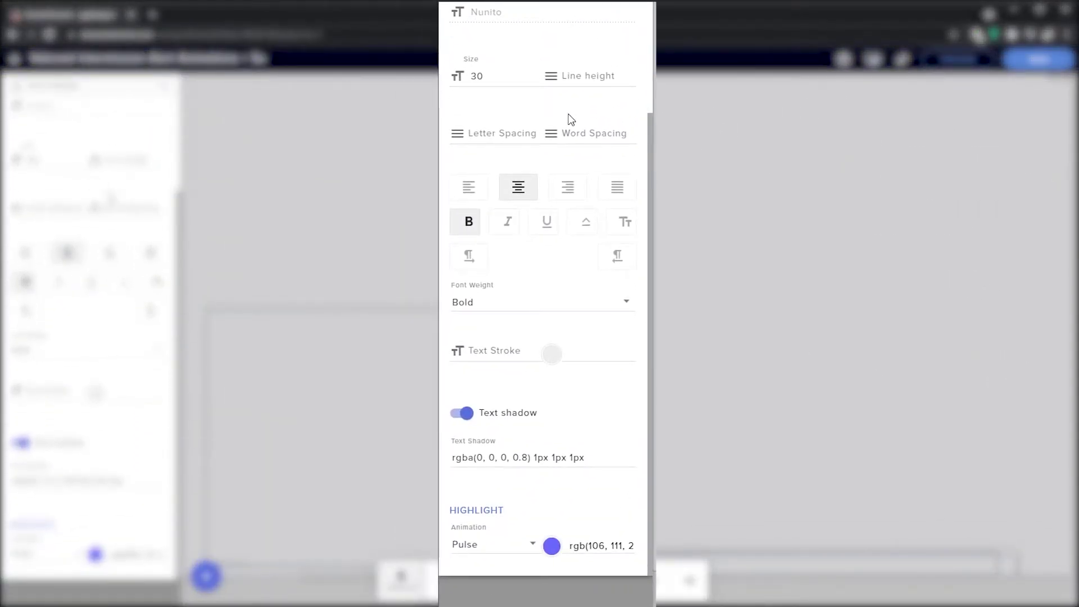
scroll(571, 118, "up", 2)
left_click(599, 26)
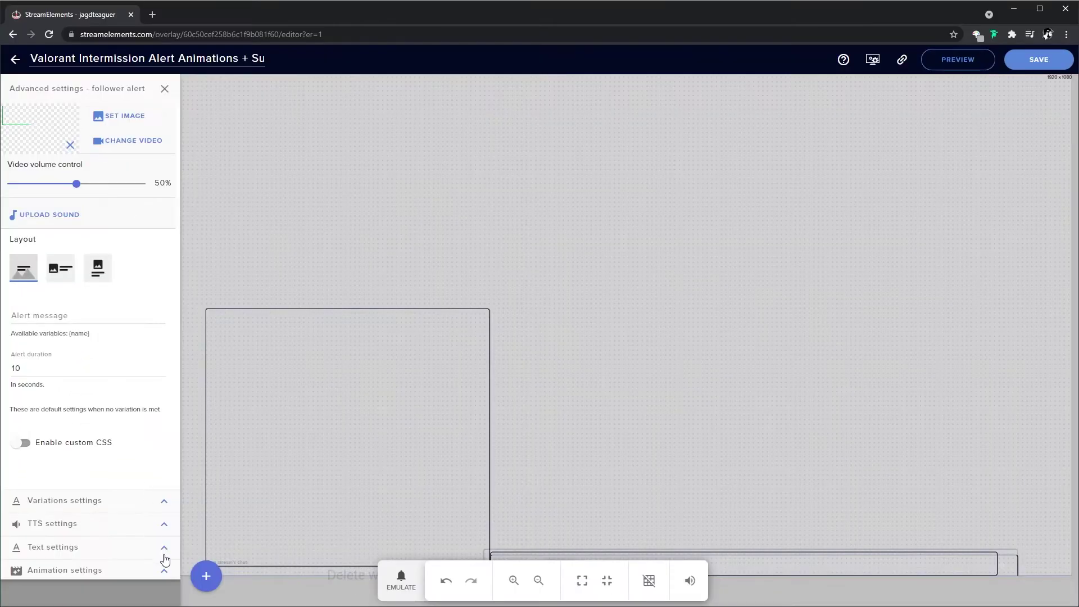
Check the follower alert's enter, exit and text animation settings, and close its advanced settings
left_click(164, 562)
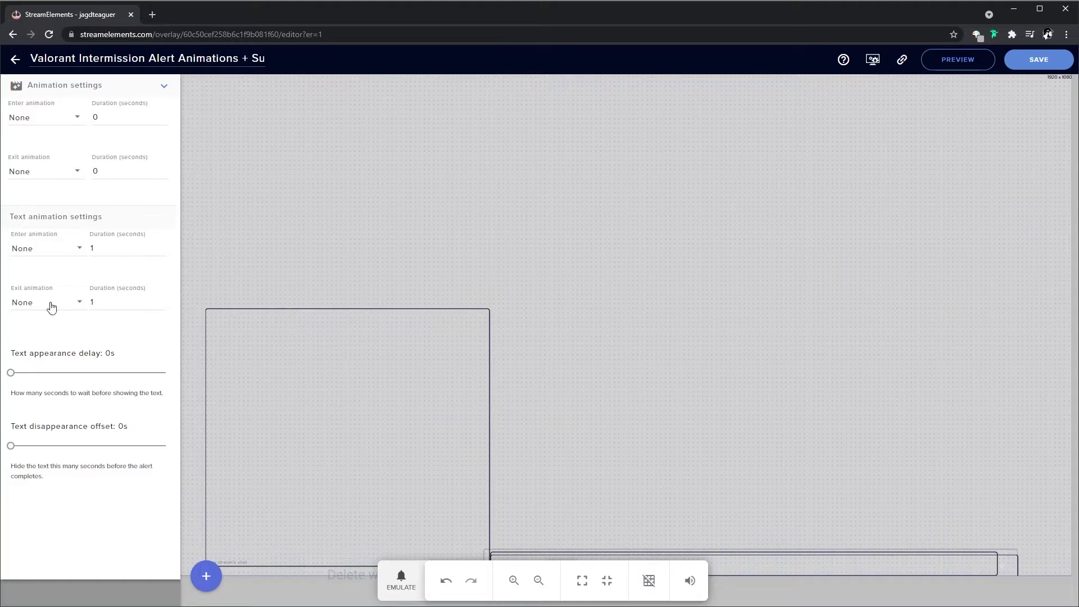
left_click(169, 86)
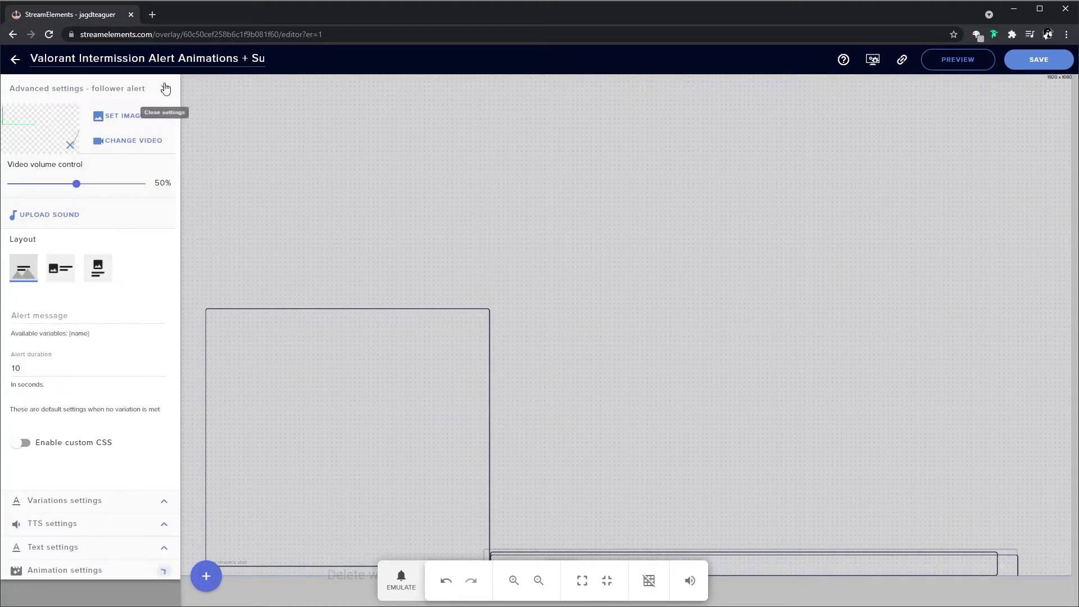
left_click(163, 87)
Examine the subscriber alert's video, sound, layout, message and duration options and its list of variations
left_click(160, 169)
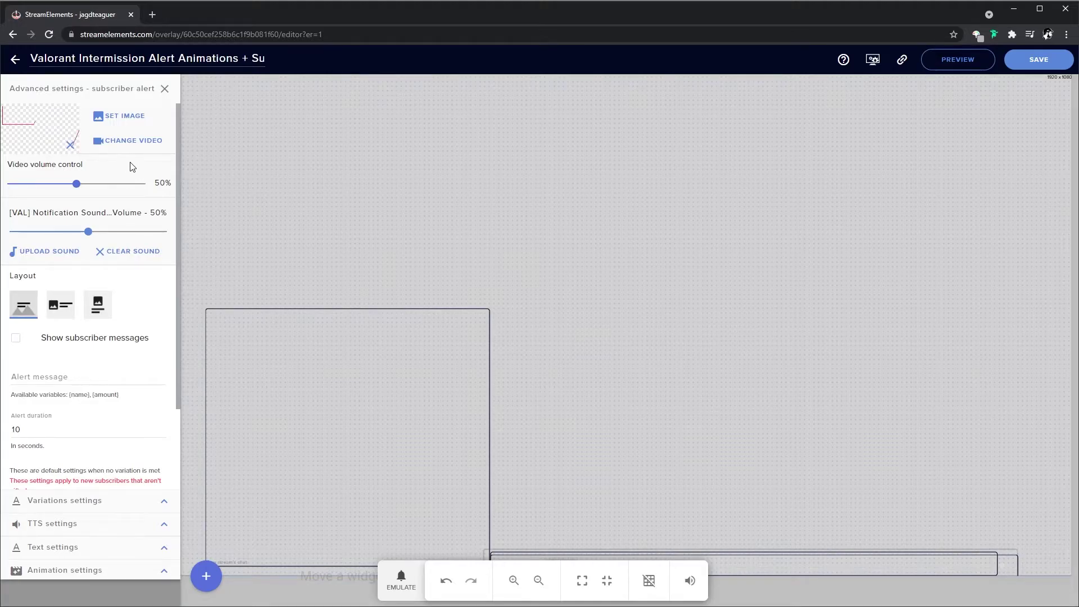
scroll(112, 166, "down", 1)
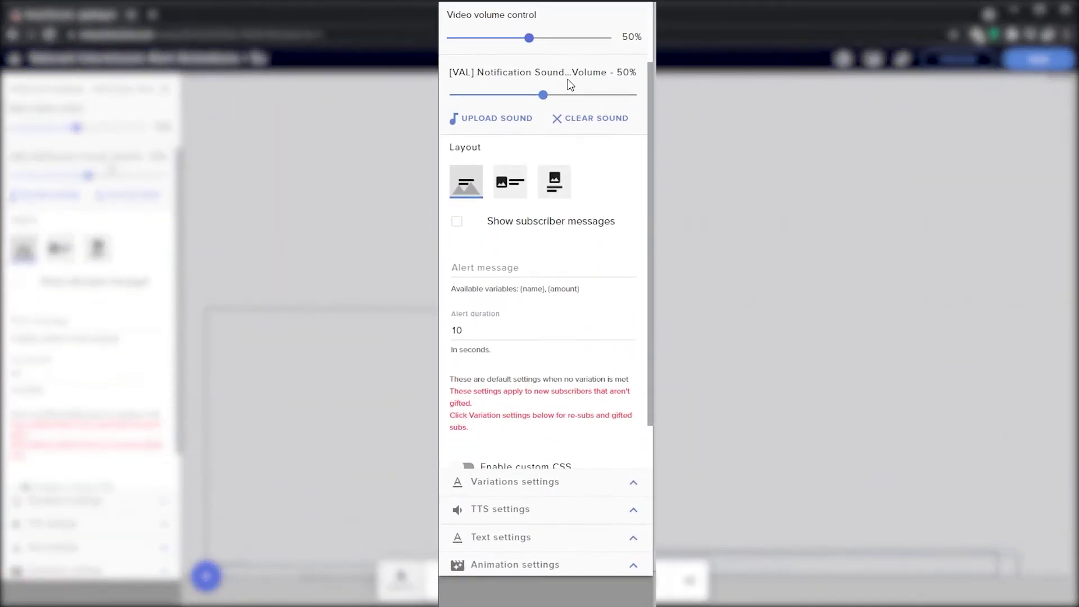
scroll(113, 166, "down", 1)
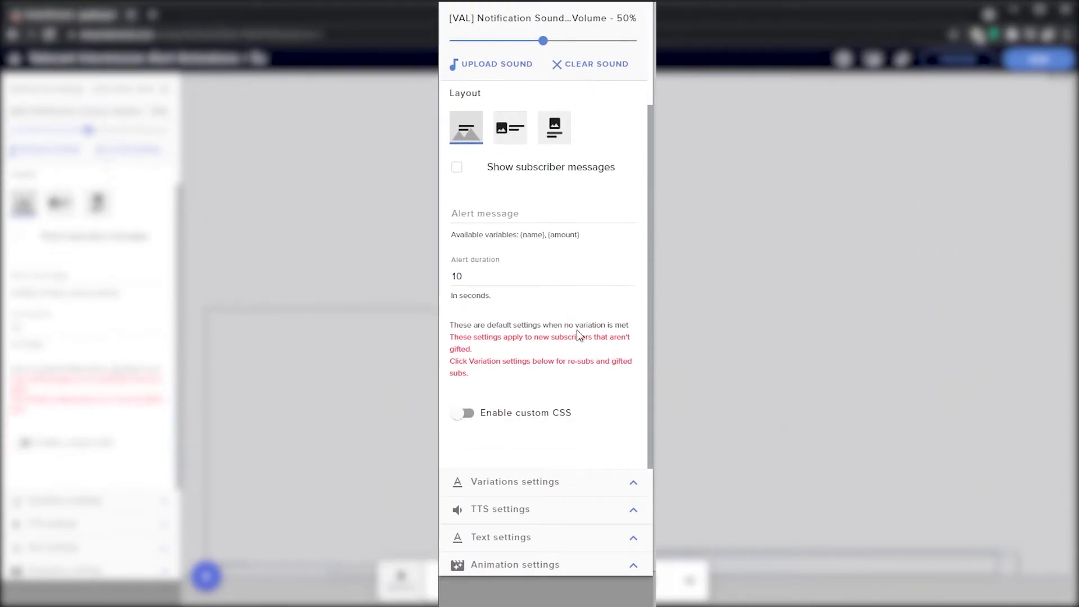
left_click(644, 485)
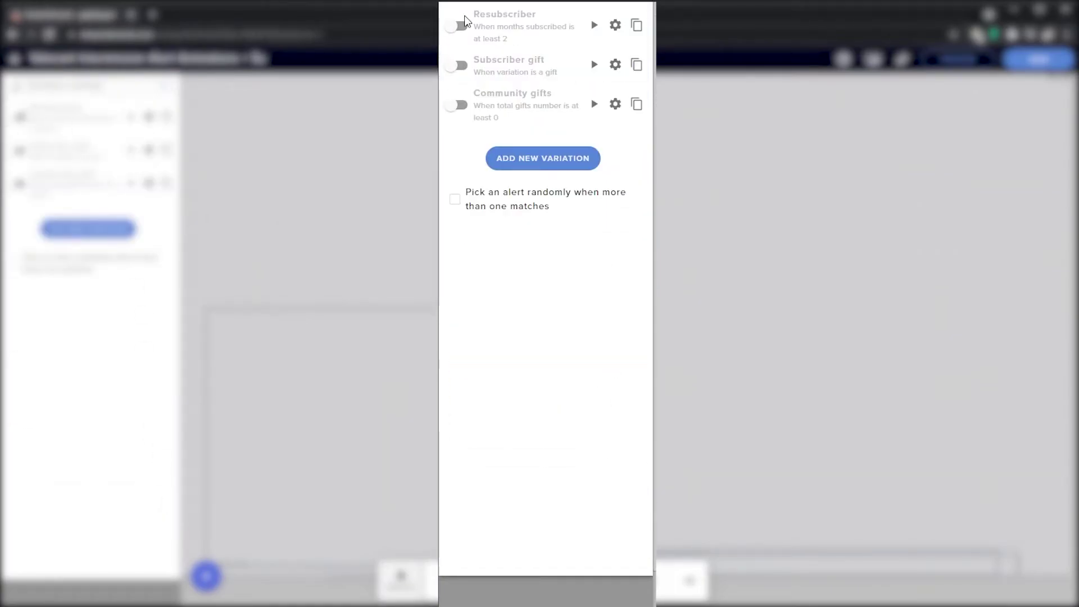
left_click(625, 3)
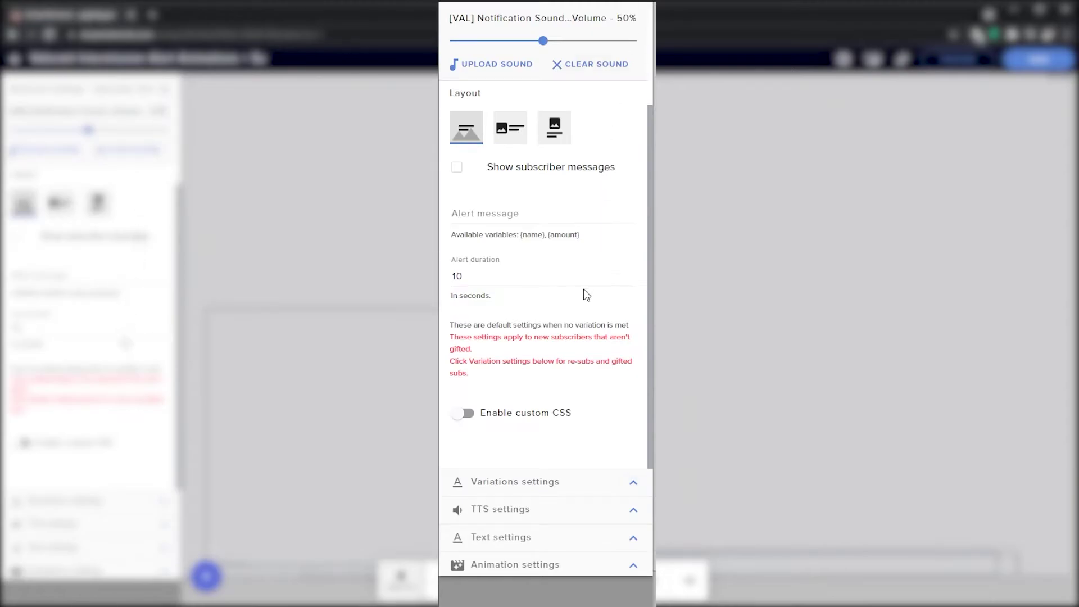
Examine the subscriber alert's main and secondary text settings, including the advanced margin, position and padding options
left_click(636, 540)
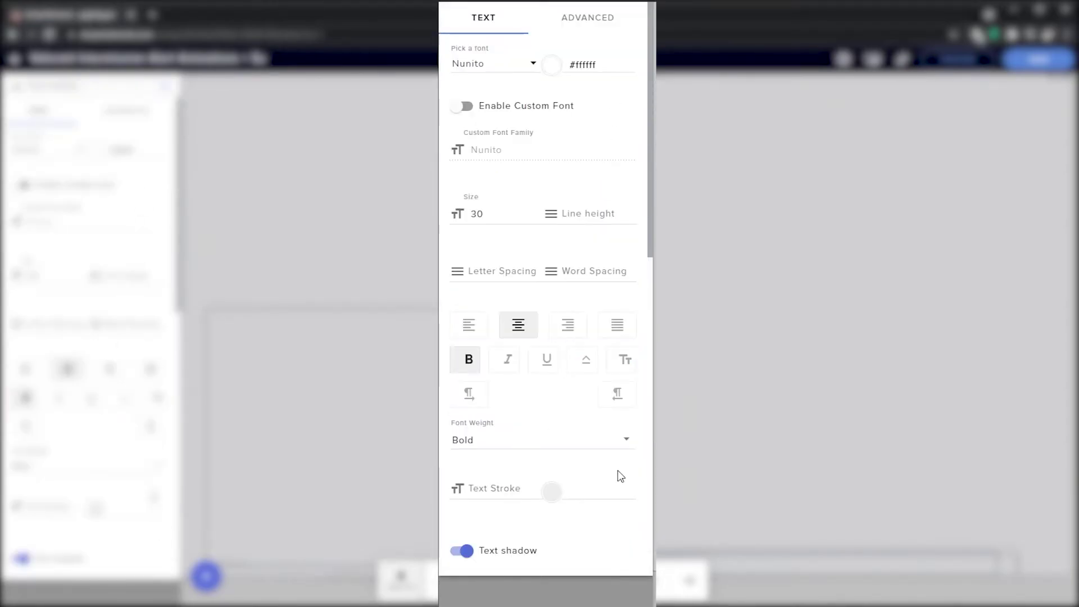
scroll(589, 236, "down", 5)
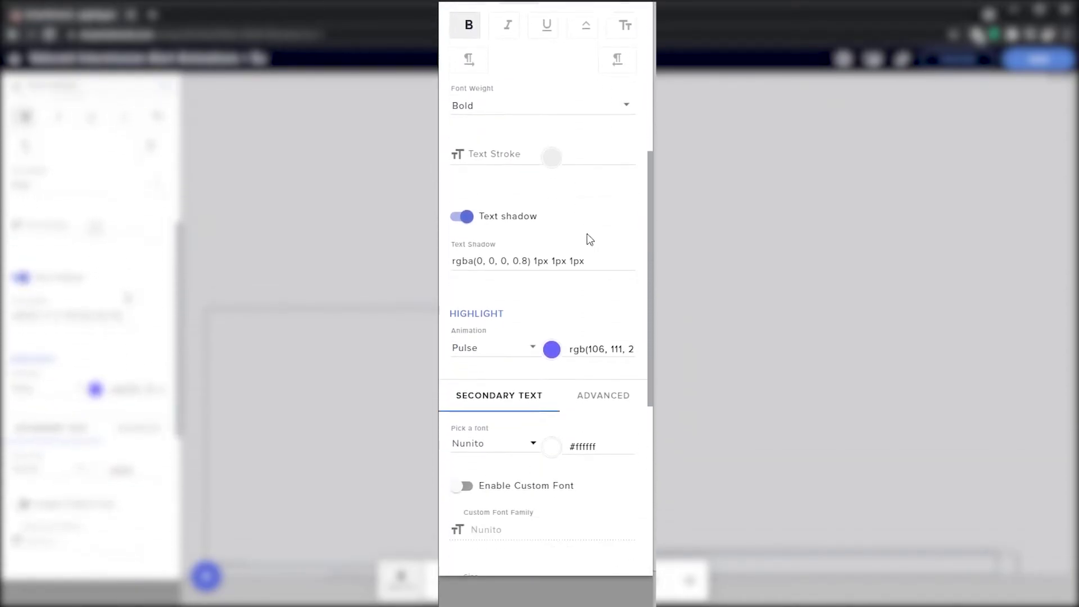
scroll(586, 234, "down", 6)
scroll(586, 234, "up", 3)
scroll(590, 168, "up", 6)
left_click(606, 28)
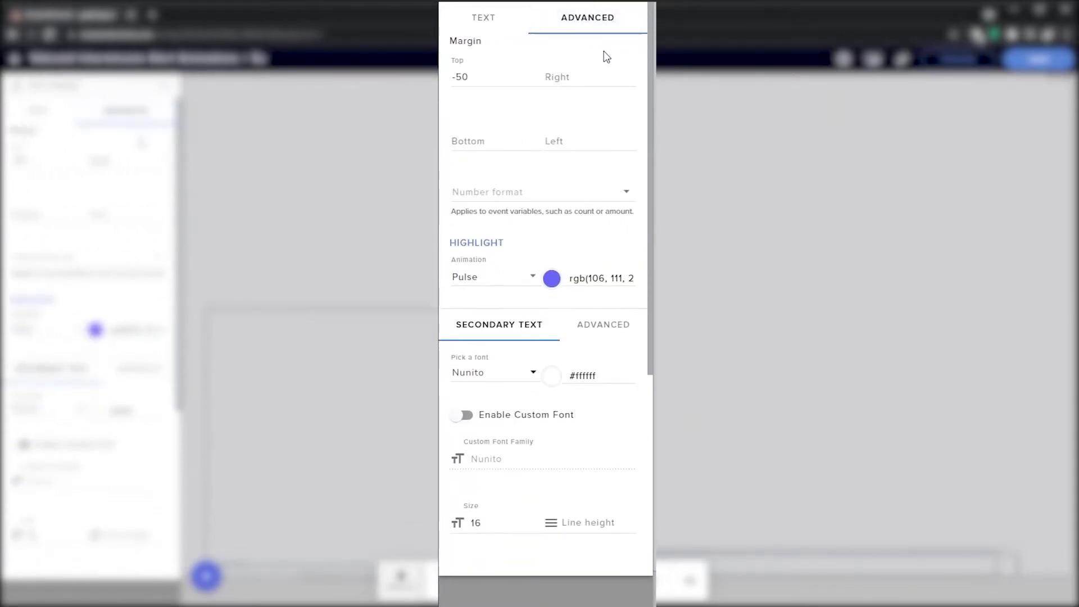
scroll(598, 135, "down", 3)
scroll(598, 140, "down", 2)
scroll(598, 140, "up", 1)
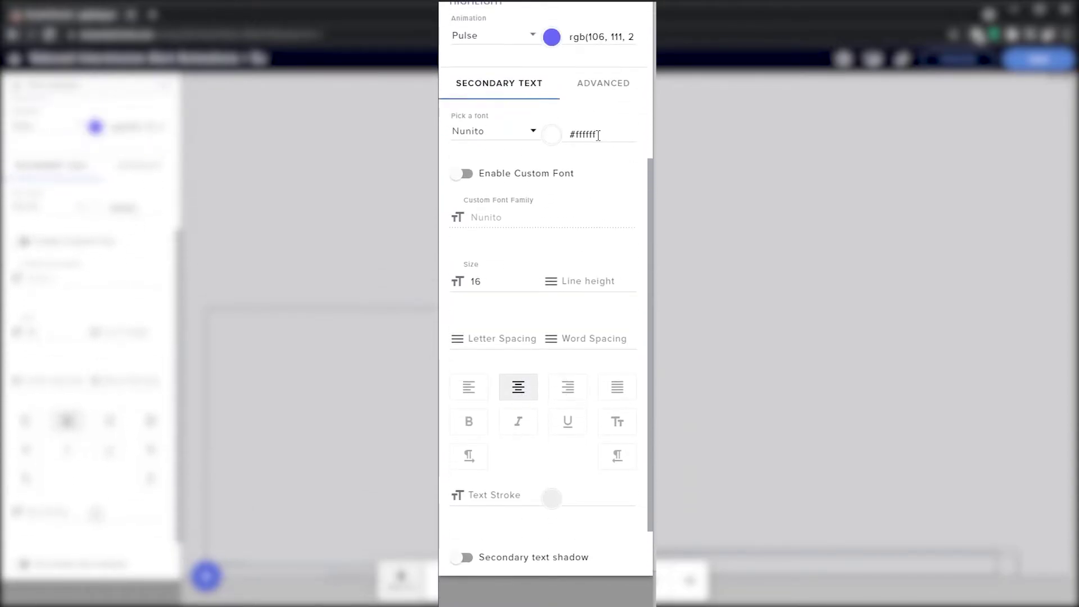
left_click(604, 95)
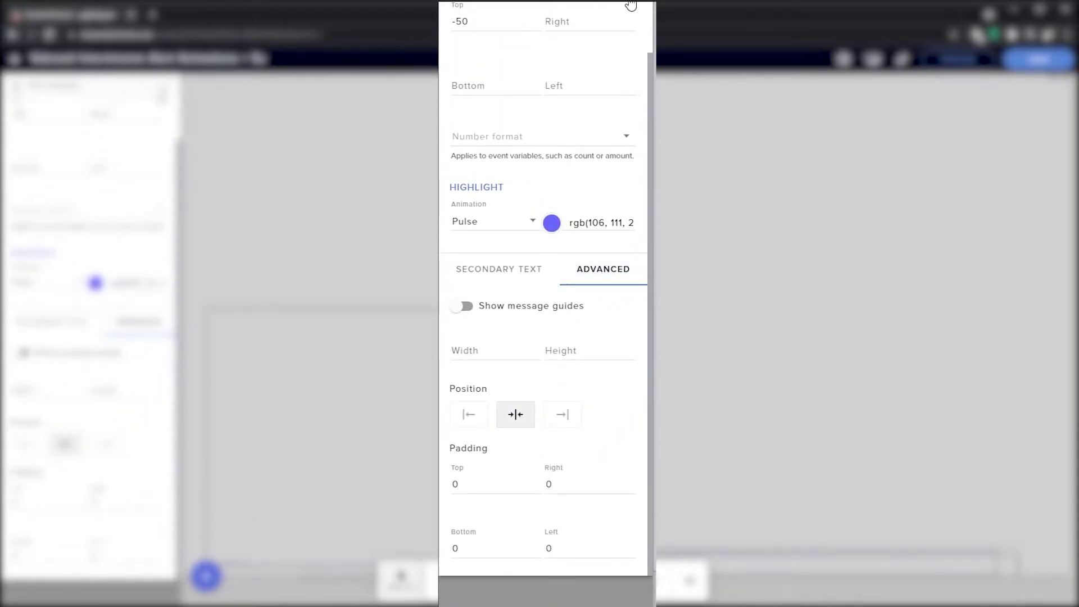
scroll(599, 48, "up", 1)
left_click(482, 16)
scroll(559, 277, "down", 2)
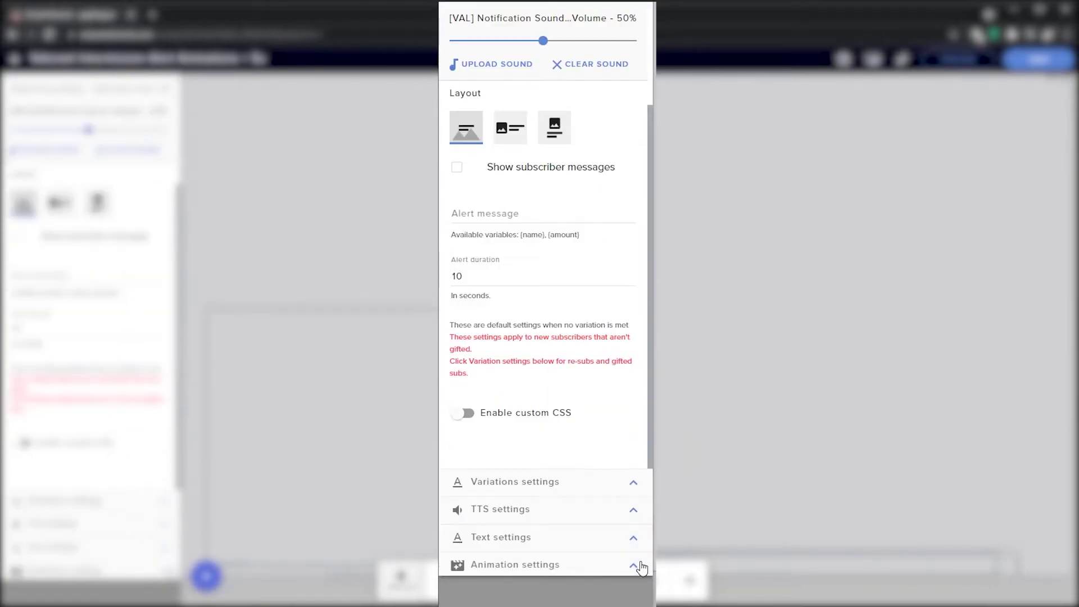
Check the subscriber alert's enter, exit and text animation settings, and close its advanced settings
left_click(637, 564)
scroll(615, 297, "down", 5)
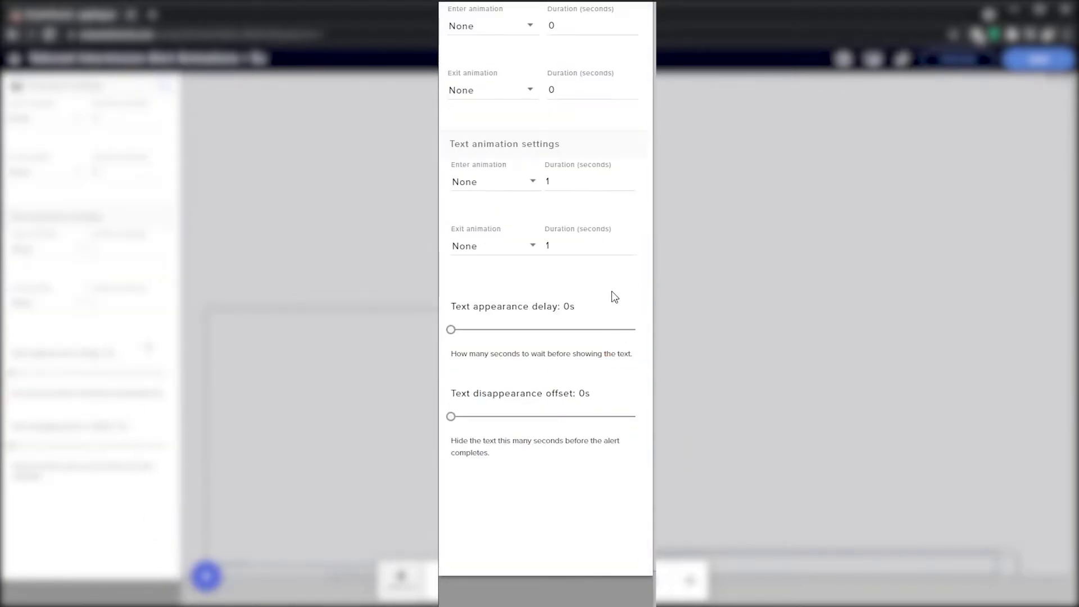
left_click(167, 89)
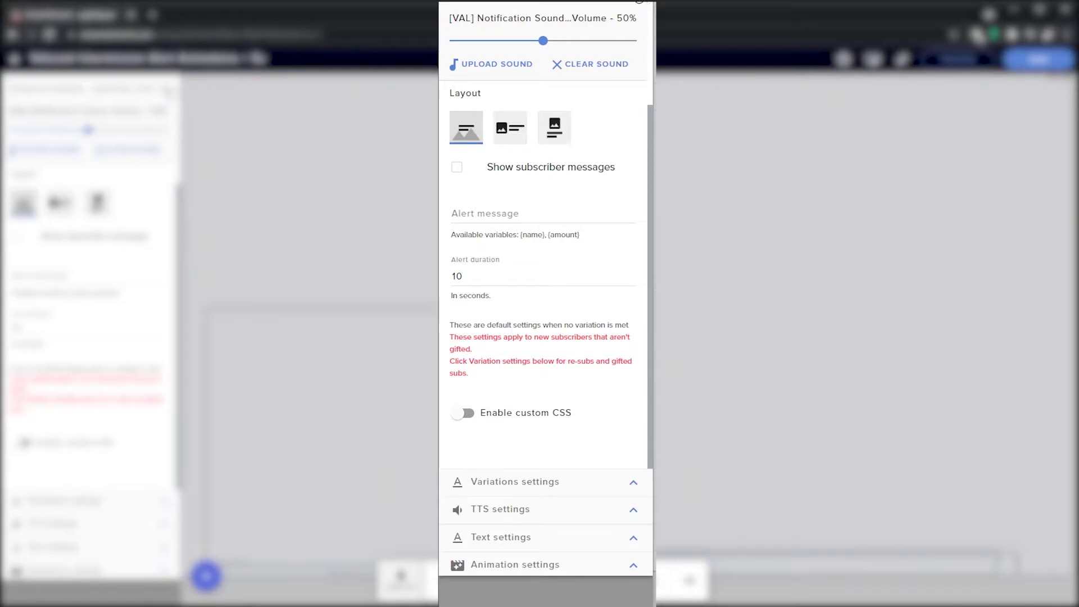
left_click(636, 15)
Examine the tip alert's video, layout, message, duration and minimum amount options and its variations
left_click(628, 119)
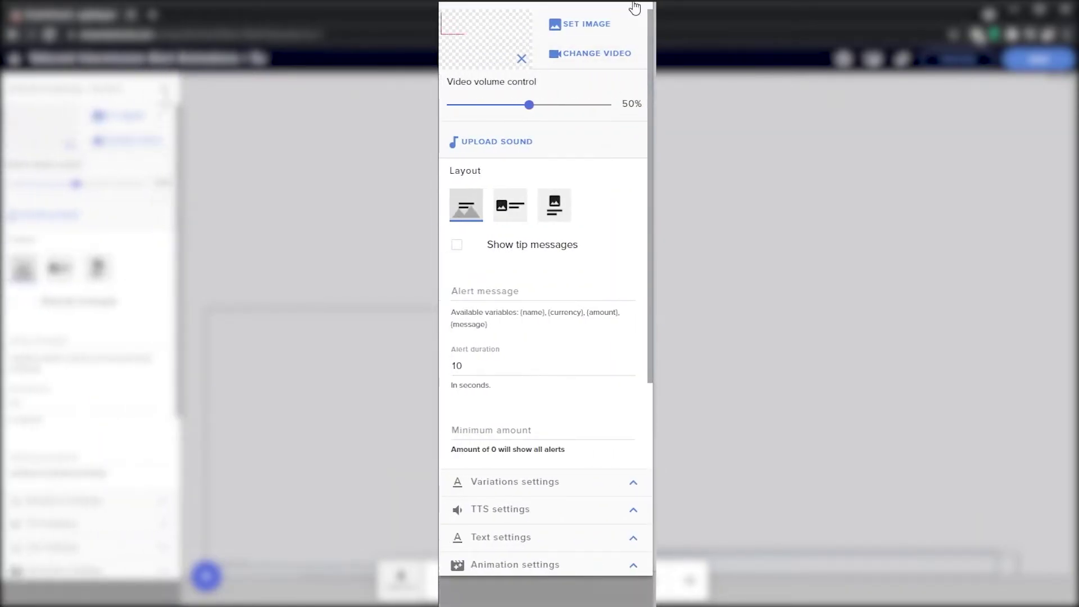
left_click(634, 8)
left_click(629, 120)
scroll(607, 326, "down", 3)
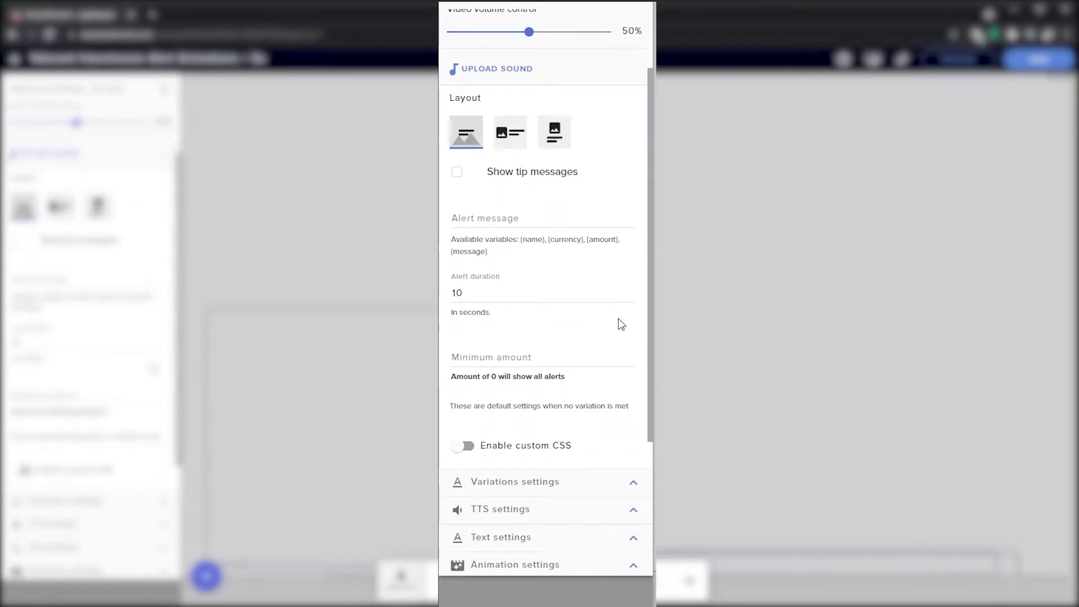
left_click(635, 482)
left_click(643, 28)
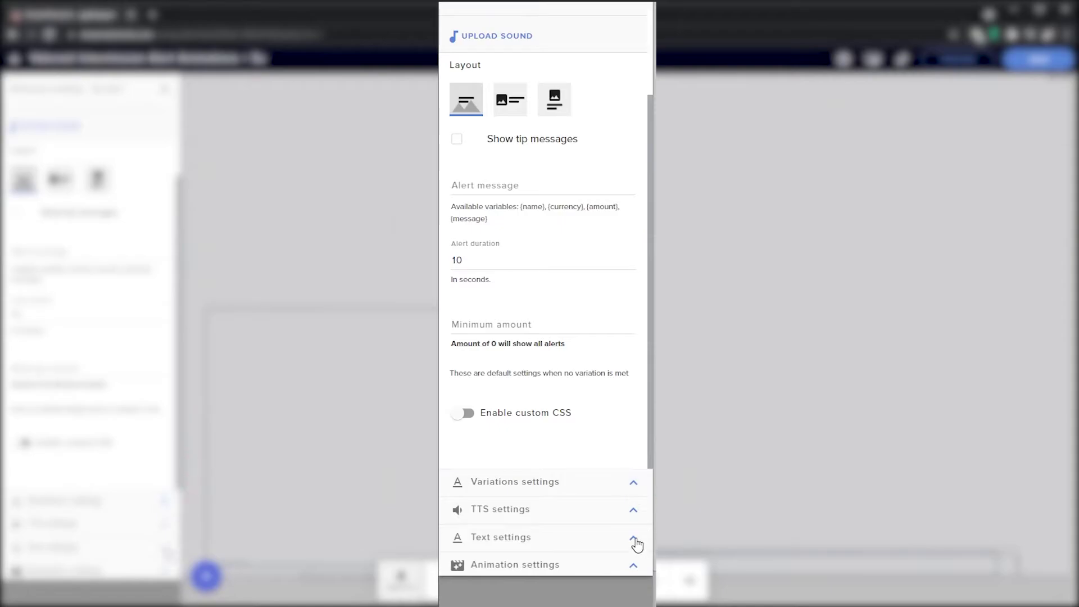
Examine the tip alert's main and secondary text settings, including the advanced margin, position and padding options, and close its settings
left_click(635, 540)
scroll(570, 81, "down", 5)
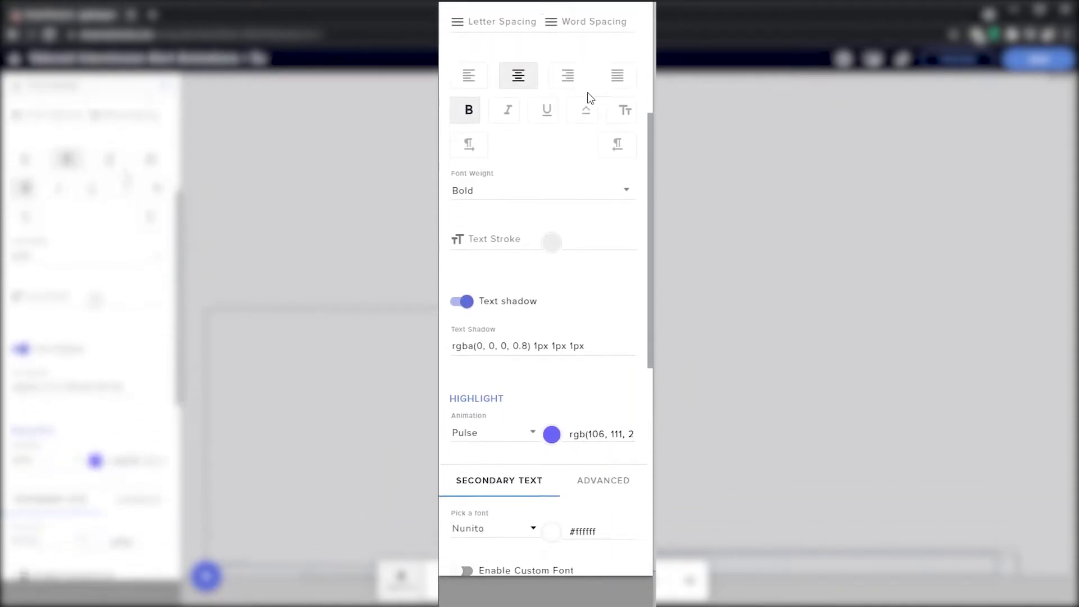
scroll(588, 96, "down", 5)
scroll(591, 99, "up", 15)
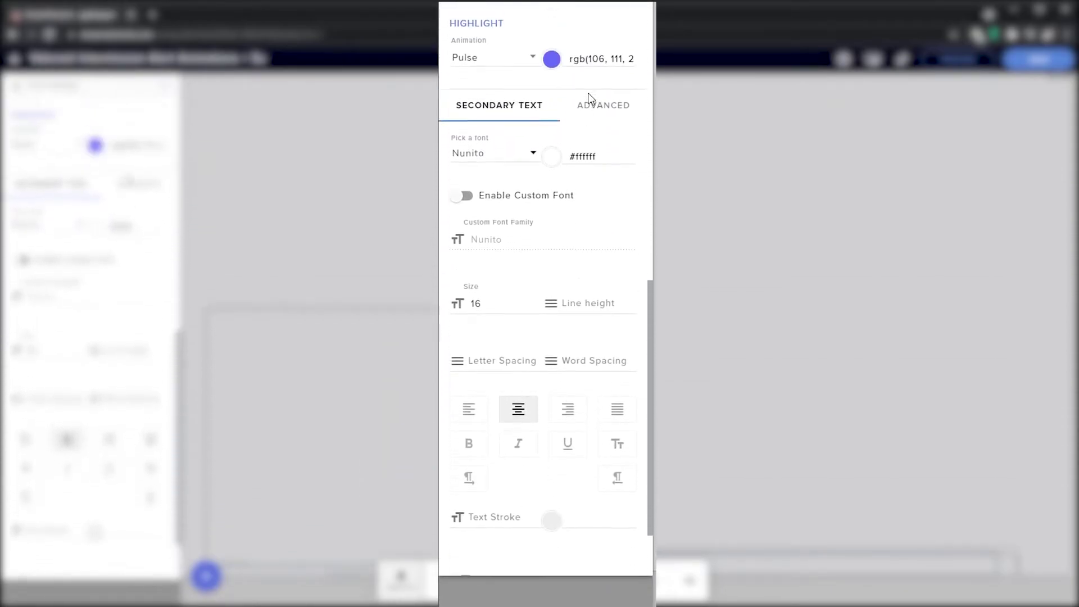
scroll(615, 73, "down", 15)
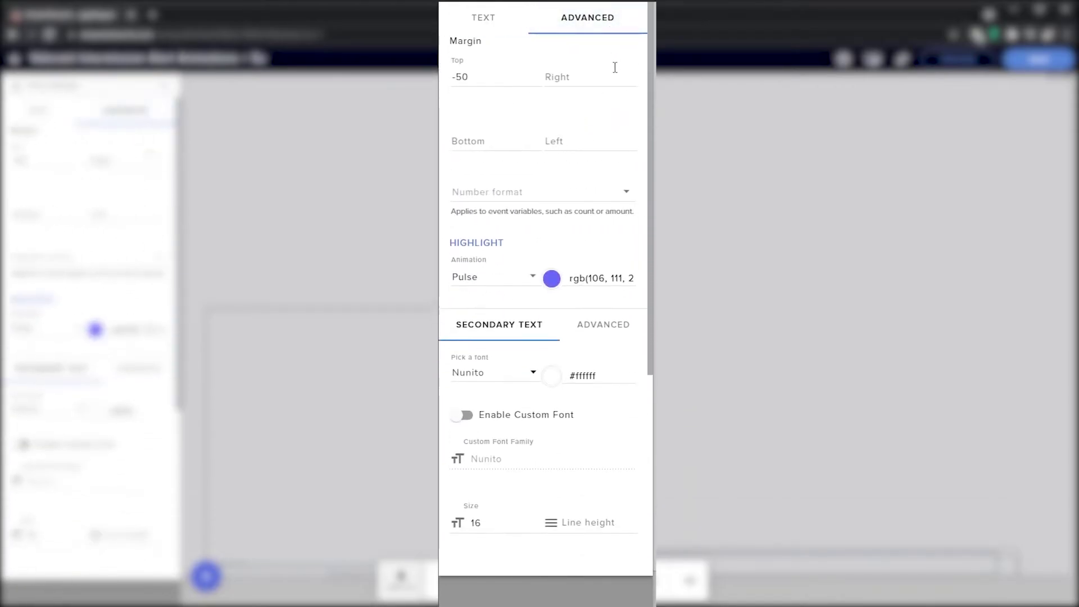
scroll(618, 83, "up", 5)
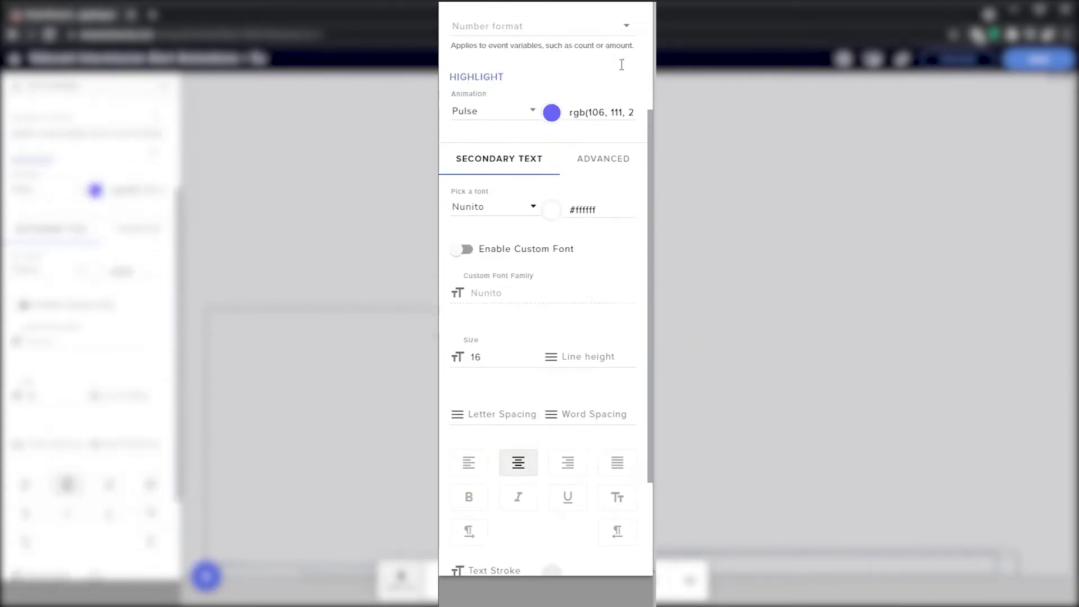
left_click(615, 330)
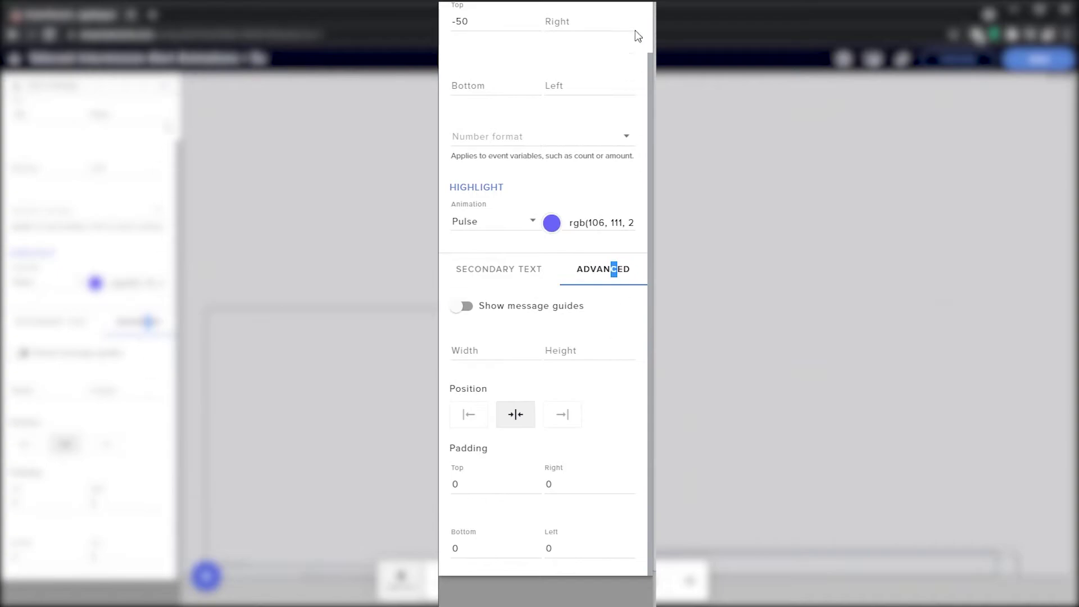
left_click(634, 7)
left_click(635, 4)
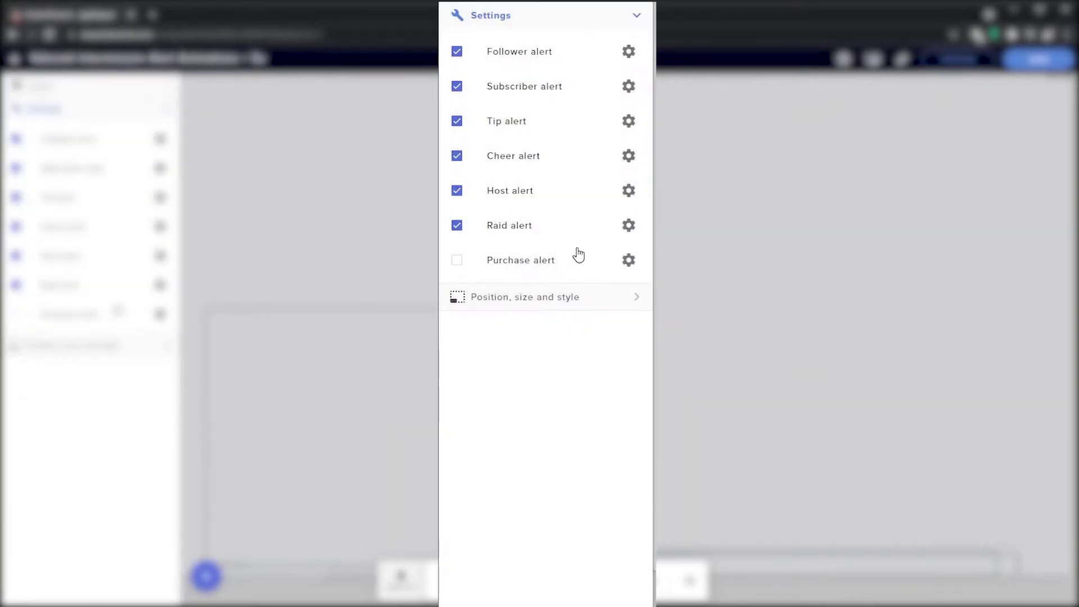
Disable the cheer alert's Bits 1, Bits 100, Bits 1000, Bits 5000 and Bits 10000 variations
left_click(630, 158)
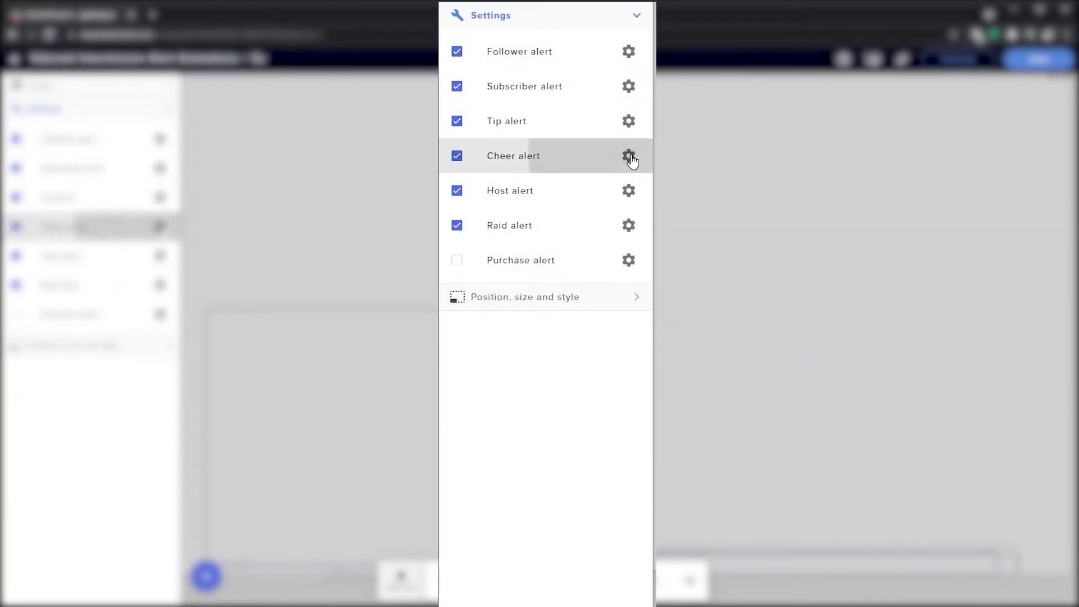
scroll(631, 164, "down", 1)
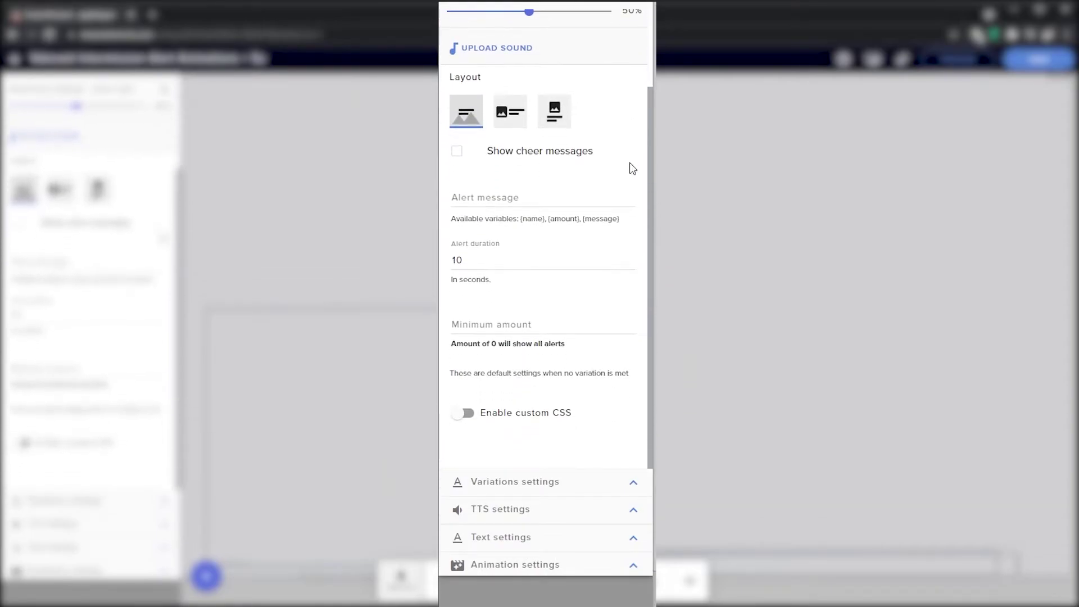
left_click(626, 484)
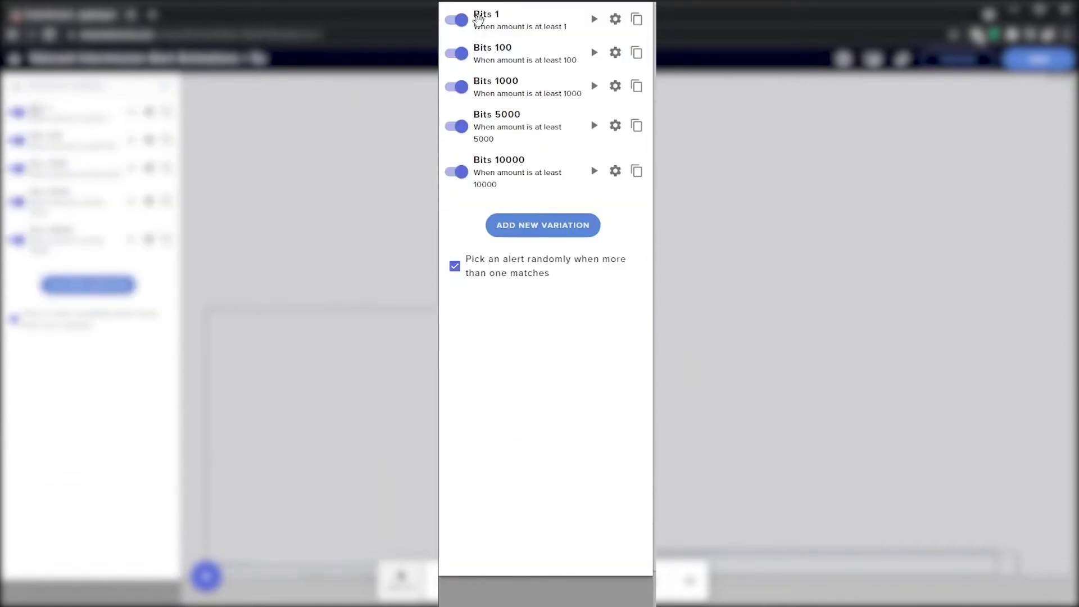
left_click(457, 20)
left_click(457, 53)
left_click(457, 86)
left_click(456, 126)
left_click(459, 169)
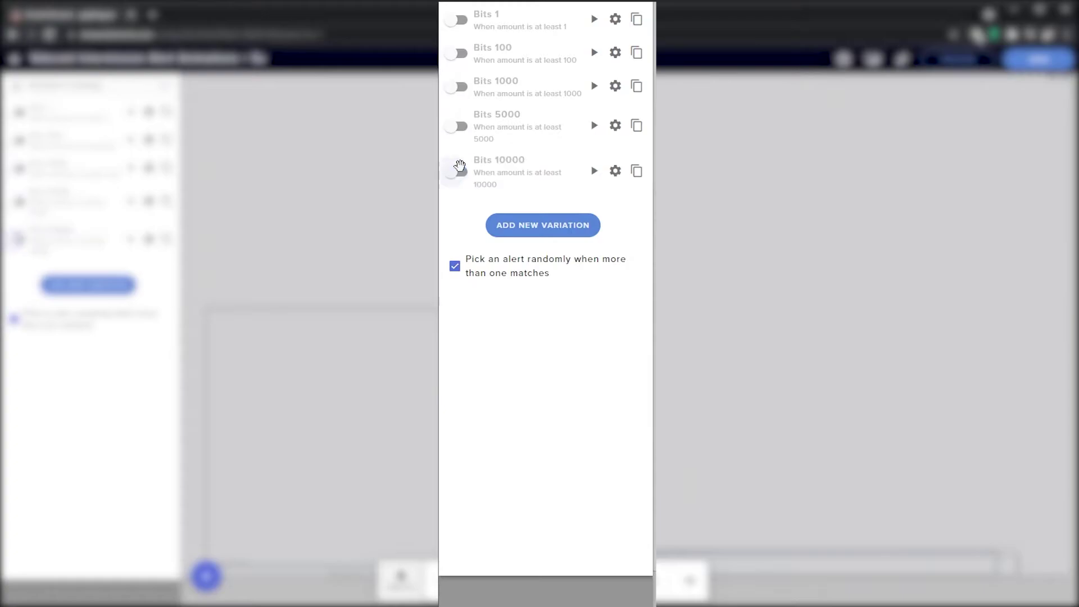
left_click(635, 5)
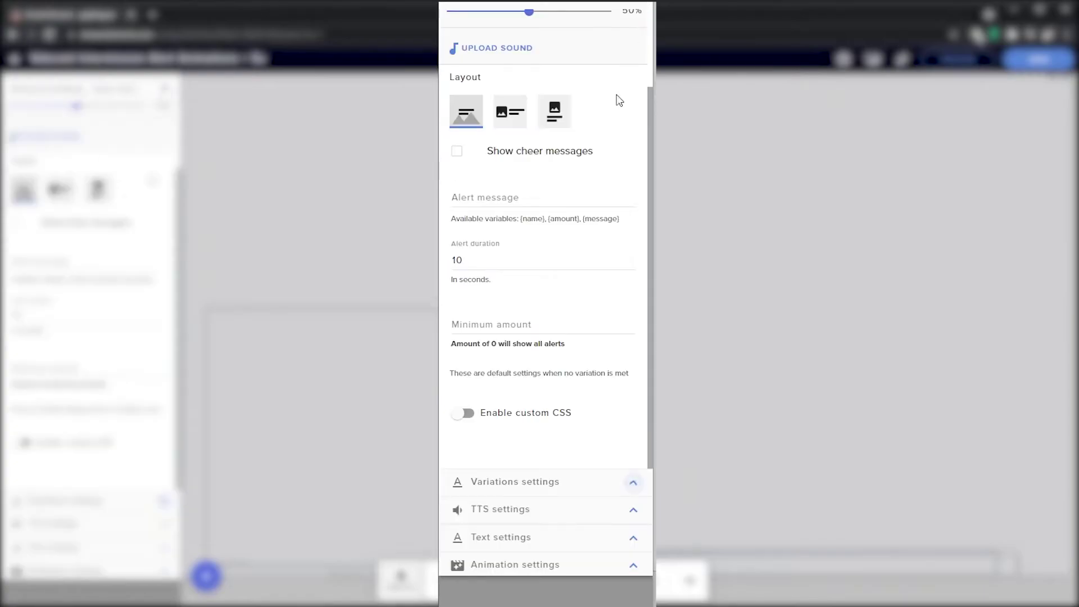
Check the cheer alert's TTS settings and review its list of variations
left_click(635, 512)
left_click(636, 7)
left_click(633, 482)
left_click(635, 7)
Examine the cheer alert's main and secondary text settings, including font, size, alignment, shadow and highlight options
left_click(636, 538)
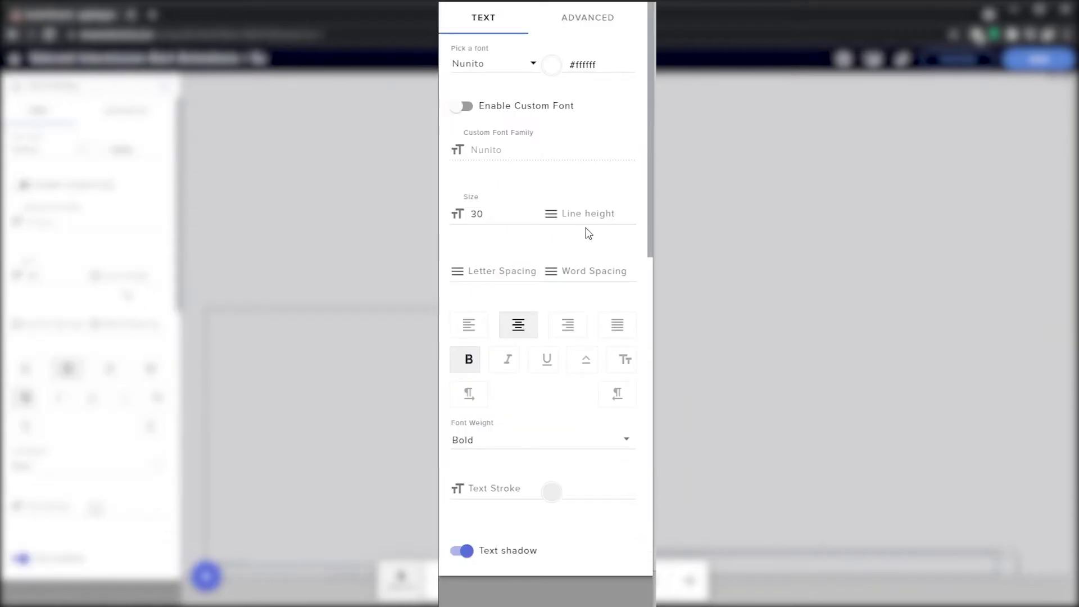
scroll(588, 236, "down", 10)
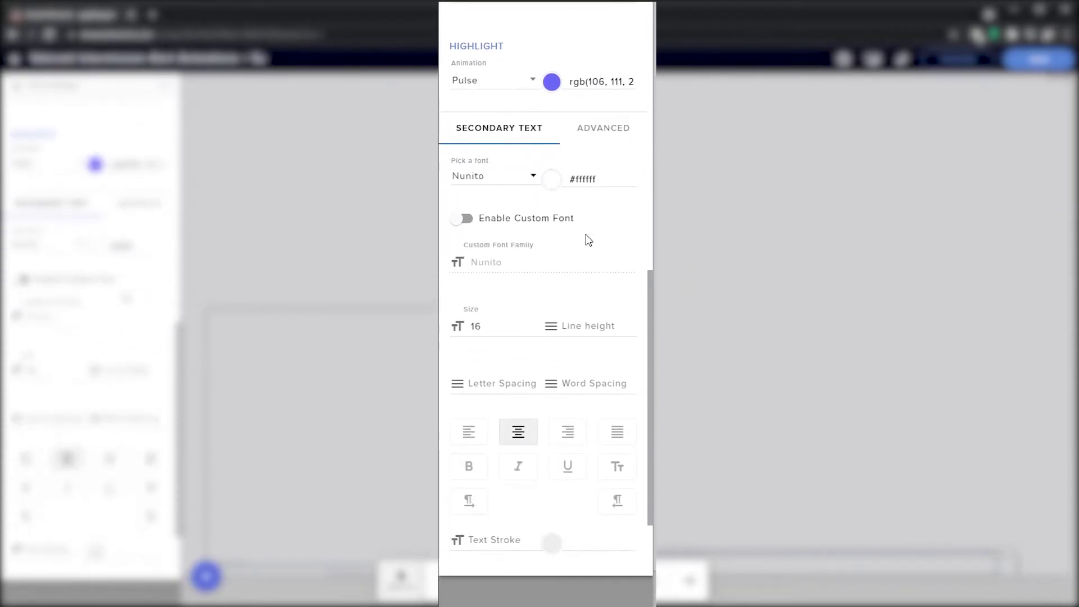
scroll(588, 241, "up", 10)
scroll(589, 240, "down", 3)
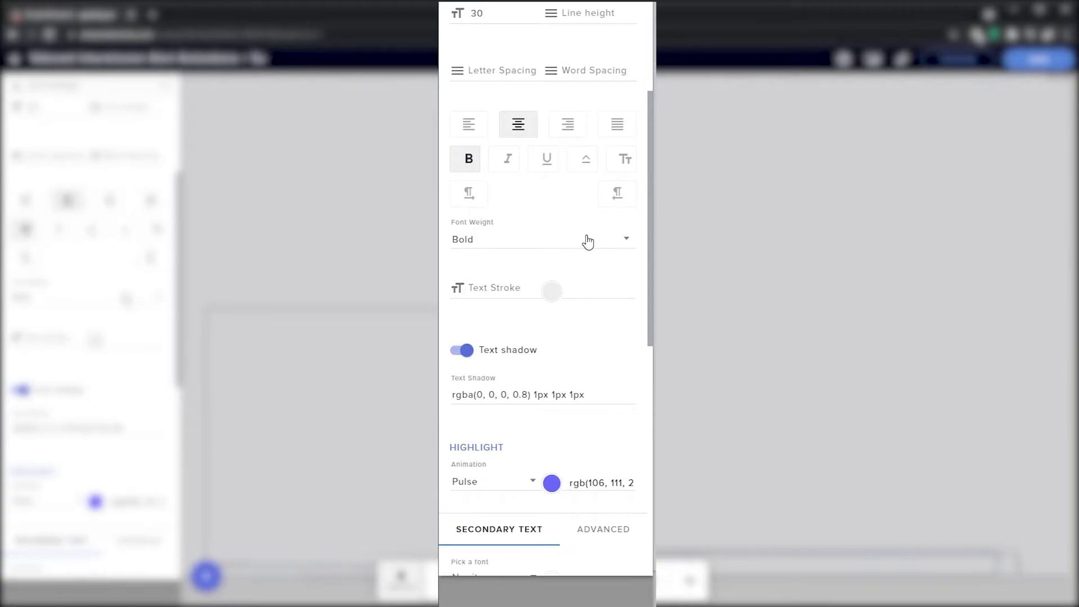
scroll(588, 241, "down", 8)
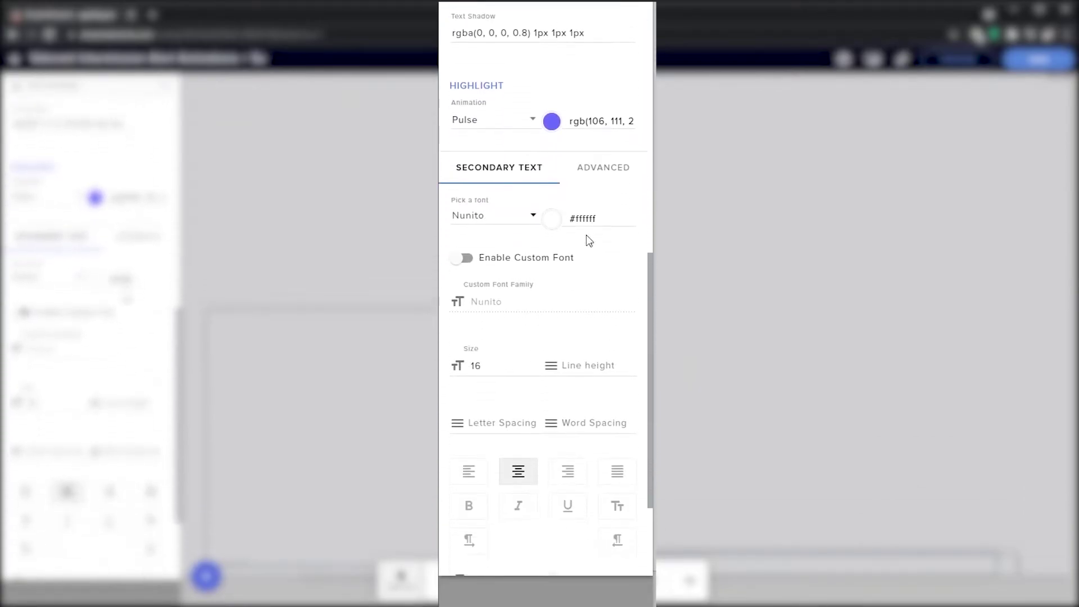
scroll(588, 241, "down", 3)
scroll(586, 237, "up", 12)
Examine the cheer alert's advanced text margin, number format, position and padding options, and close its settings
left_click(603, 27)
scroll(622, 246, "down", 3)
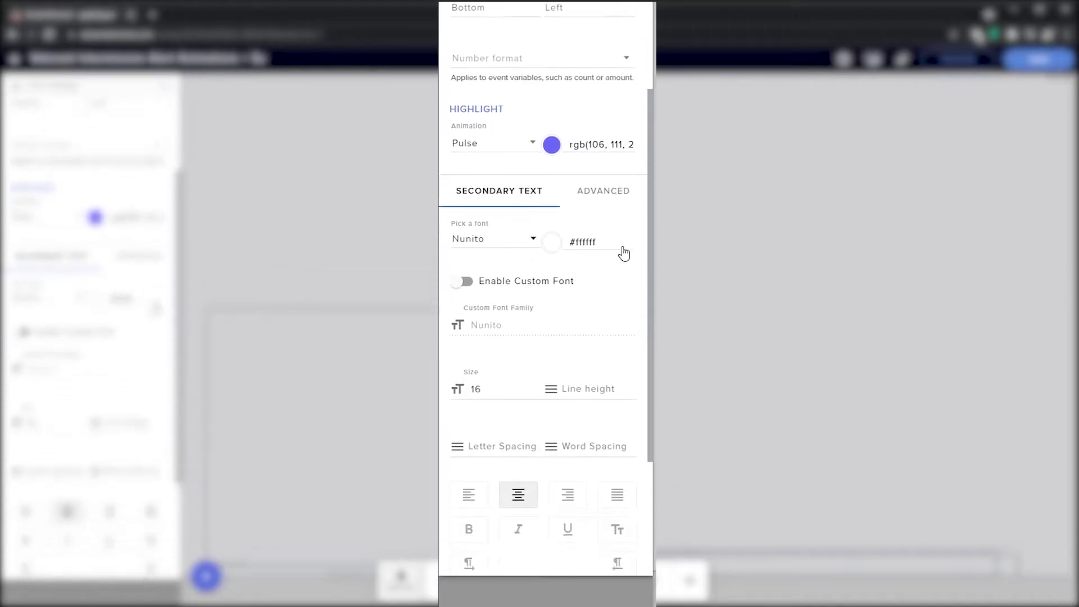
scroll(623, 252, "down", 2)
left_click(616, 55)
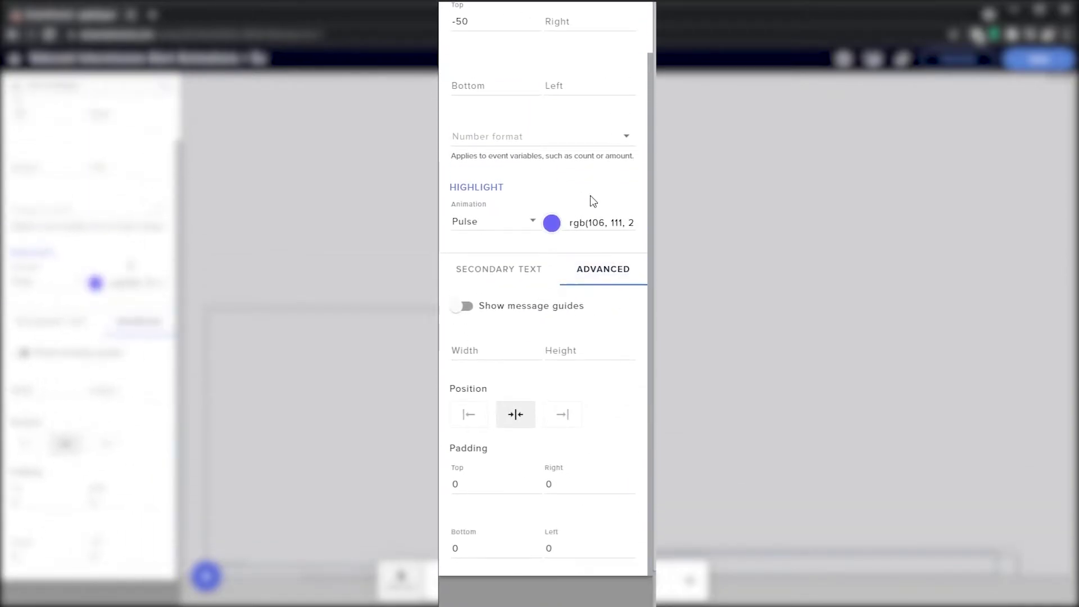
scroll(590, 187, "up", 15)
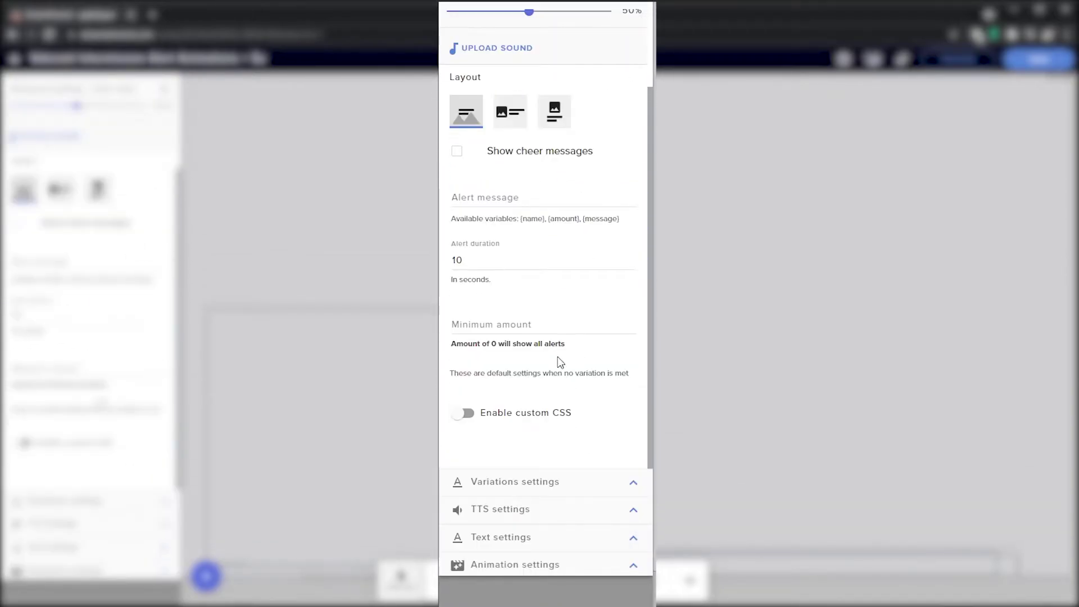
left_click(631, 11)
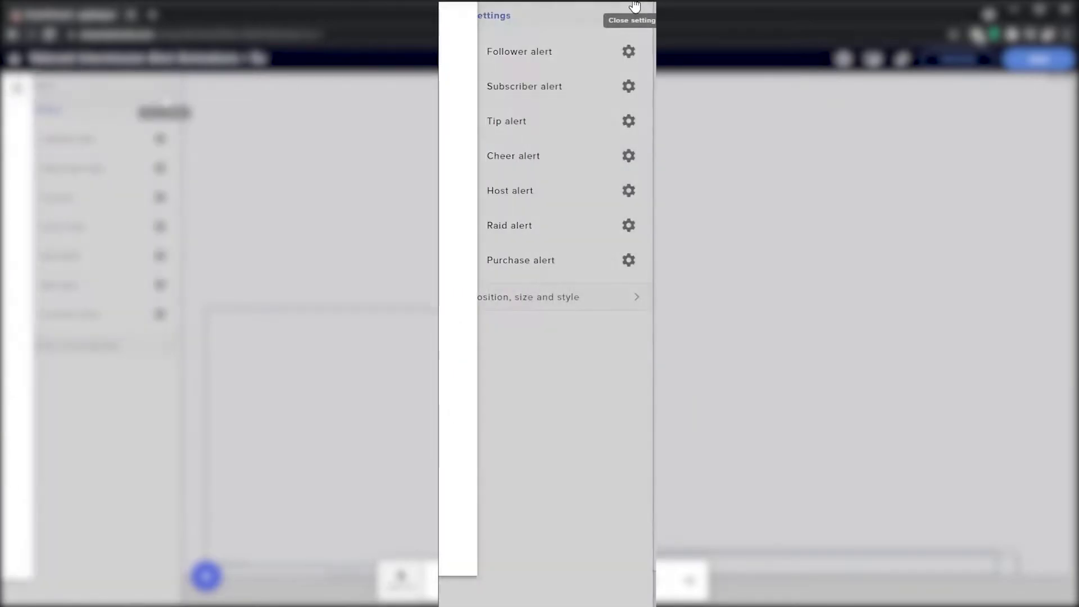
Examine the host alert's video, layout, message, duration and minimum amount options and its variations
left_click(629, 191)
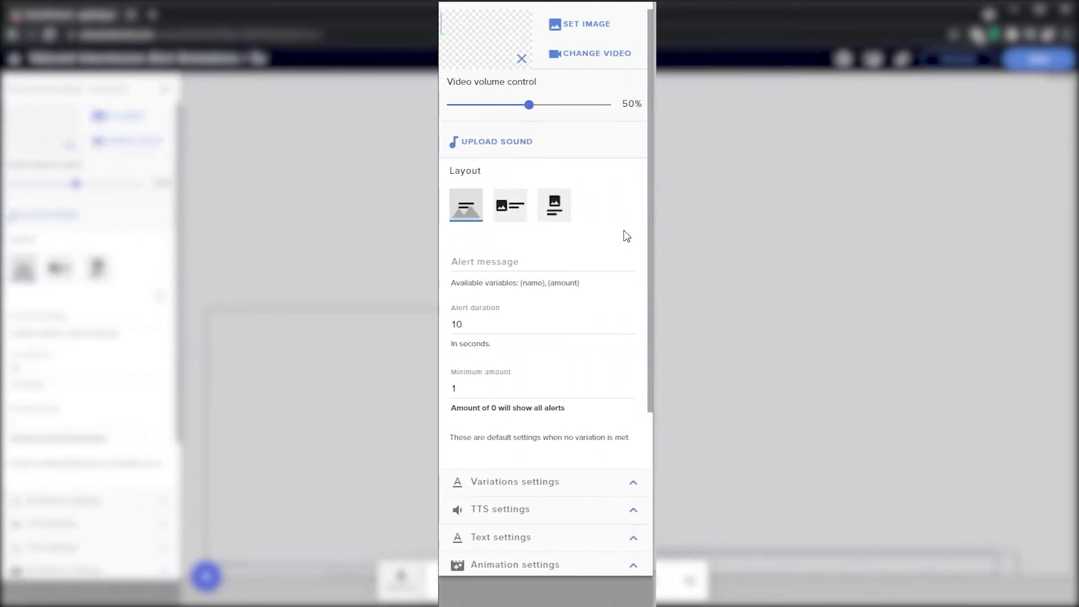
scroll(622, 234, "down", 1)
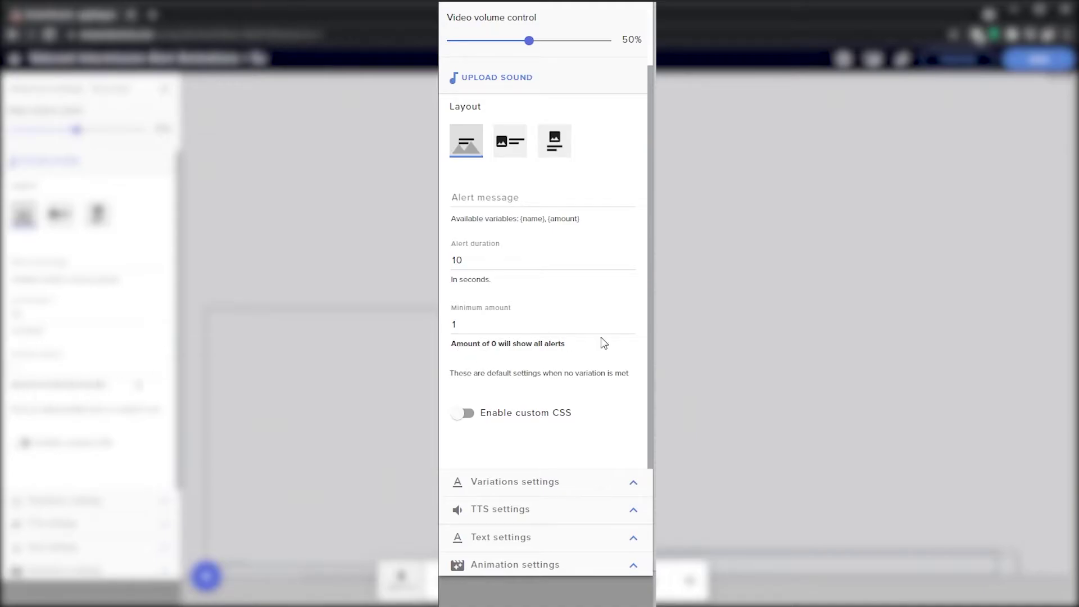
left_click(624, 484)
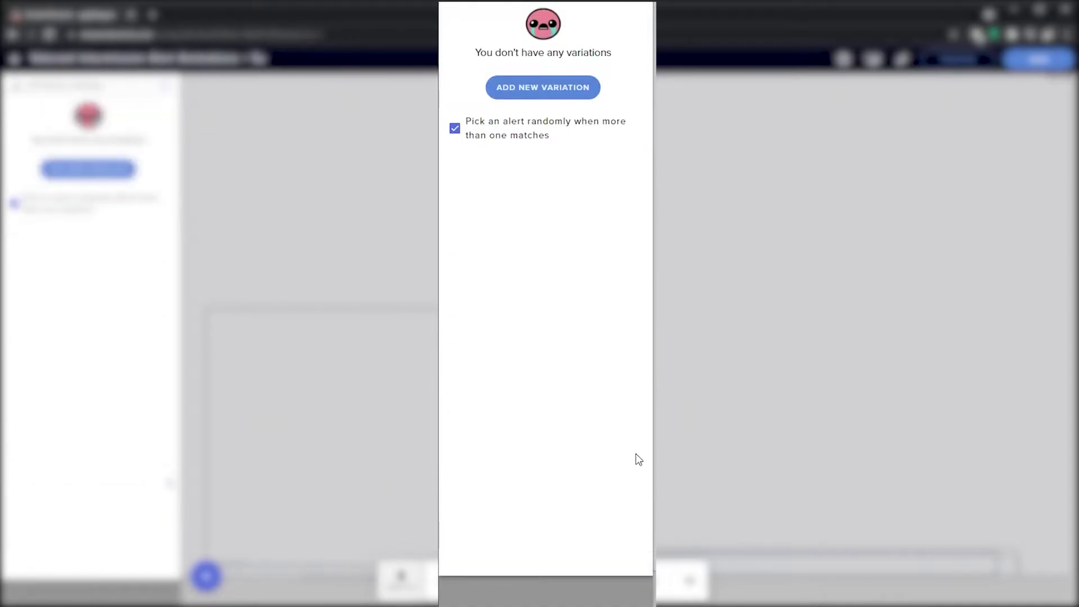
left_click(603, 483)
Examine the host alert's text settings, advanced margin options and animation settings, and close its settings
left_click(635, 538)
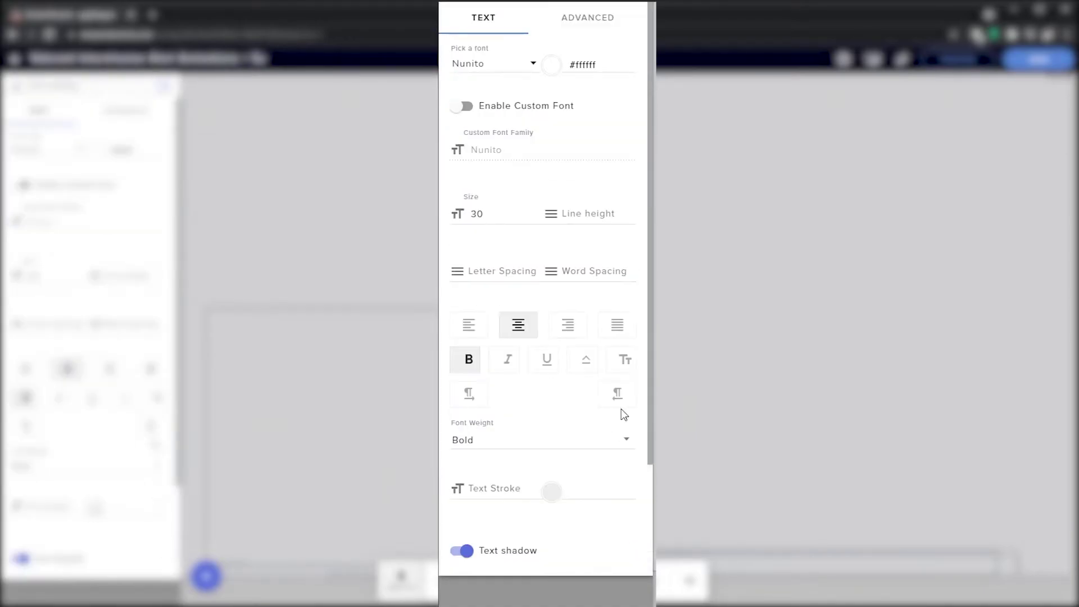
scroll(605, 333, "down", 3)
scroll(606, 338, "up", 3)
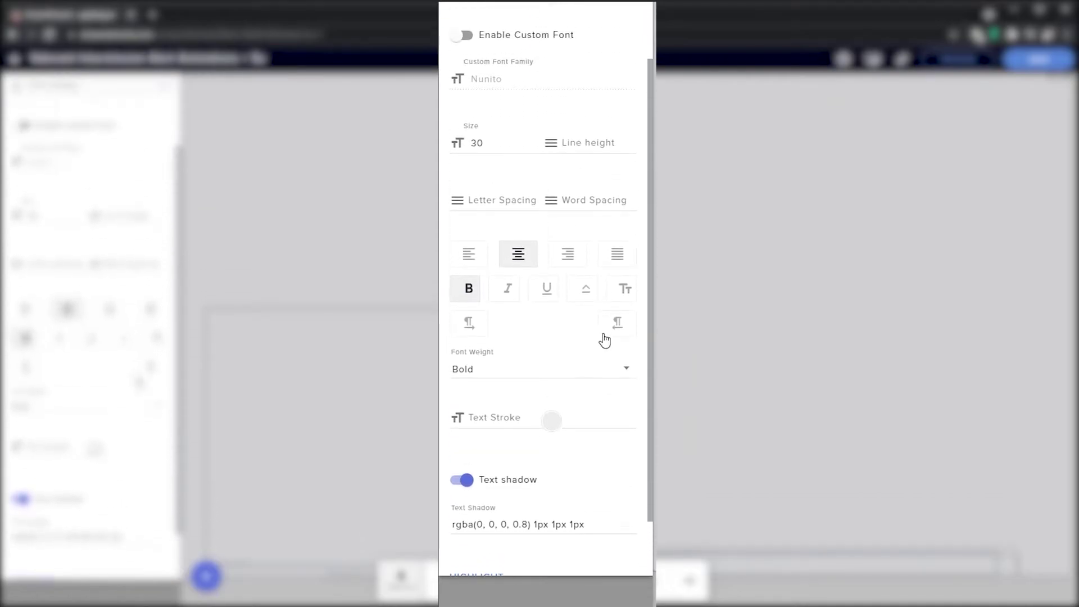
left_click(592, 27)
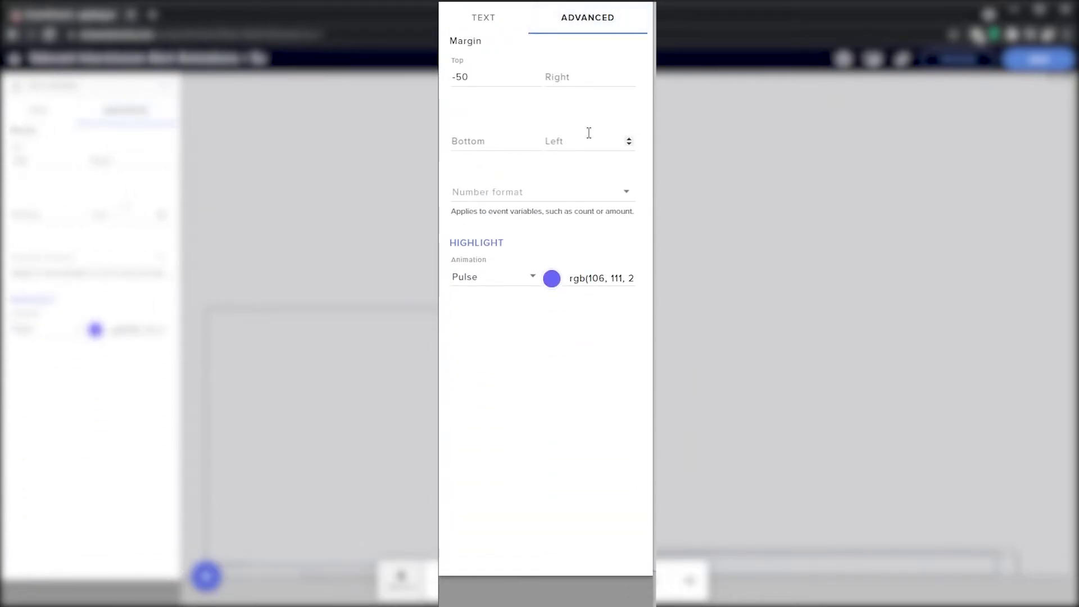
left_click(642, 3)
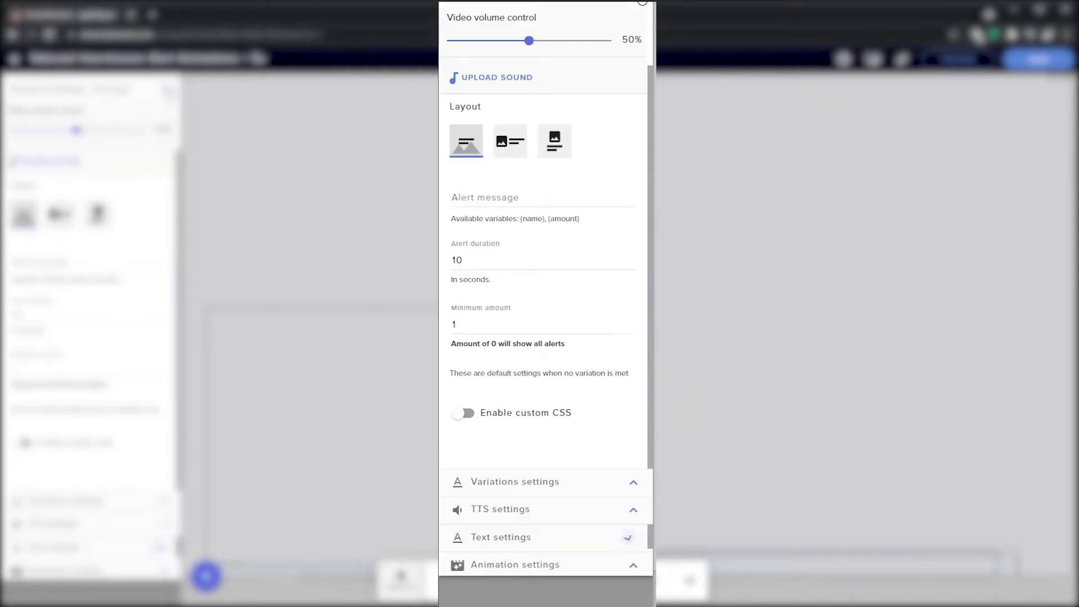
left_click(634, 567)
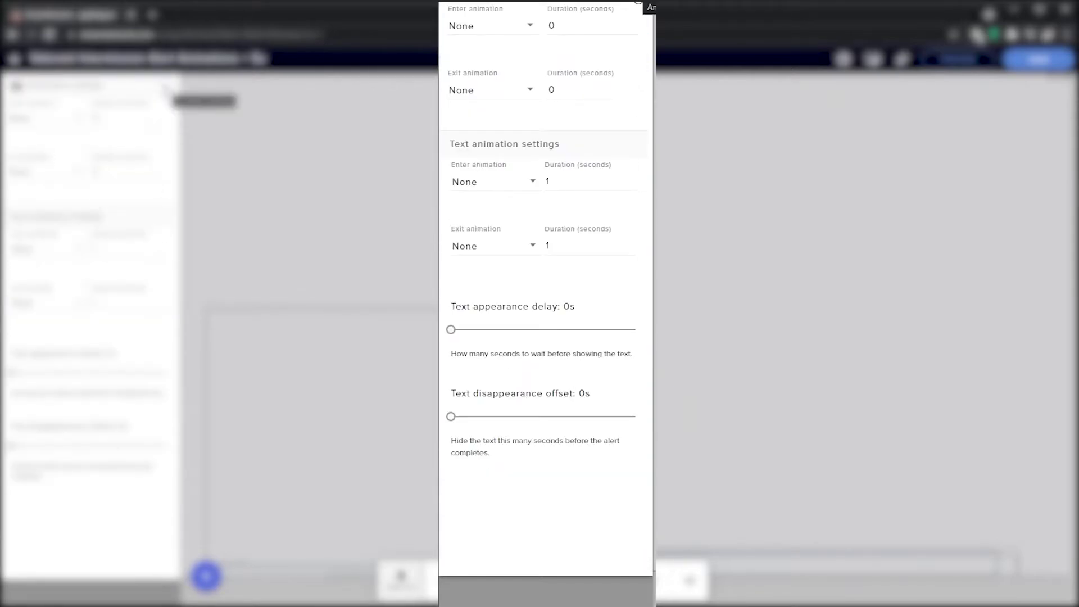
left_click(638, 3)
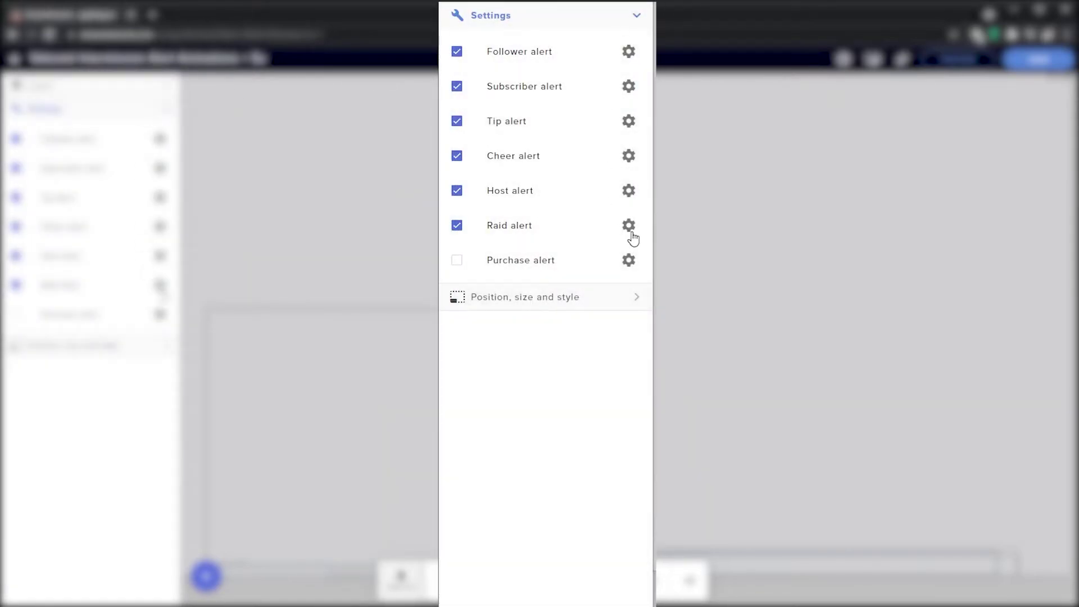
Examine the raid alert's volume, layout, message, duration, minimum amount, variation, text and animation settings
left_click(629, 234)
scroll(615, 216, "down", 1)
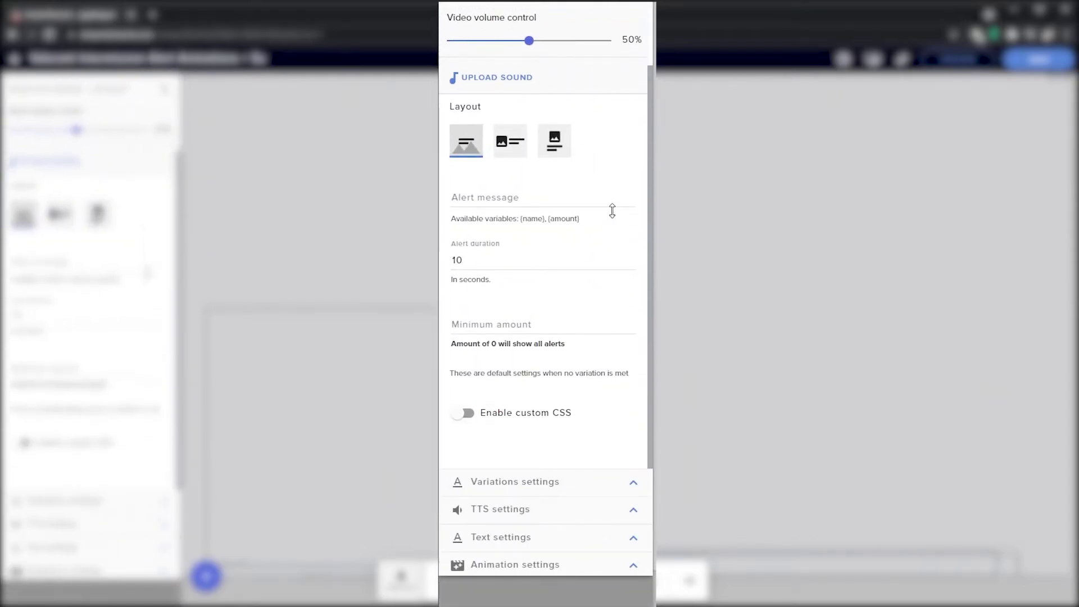
left_click(634, 487)
left_click(633, 541)
scroll(614, 397, "down", 2)
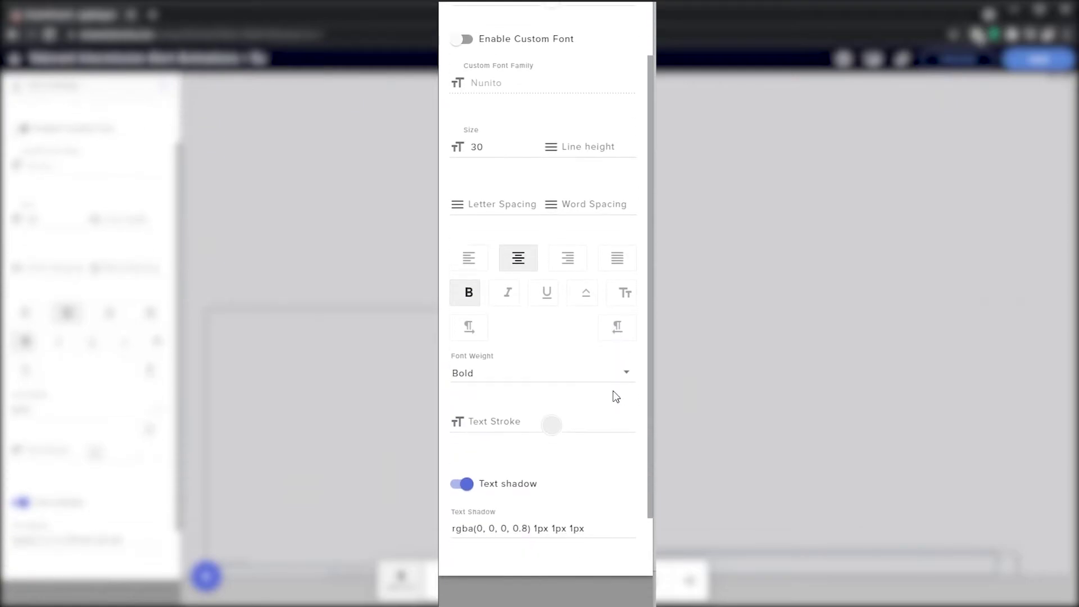
scroll(631, 68, "up", 1)
scroll(631, 67, "up", 2)
left_click(616, 27)
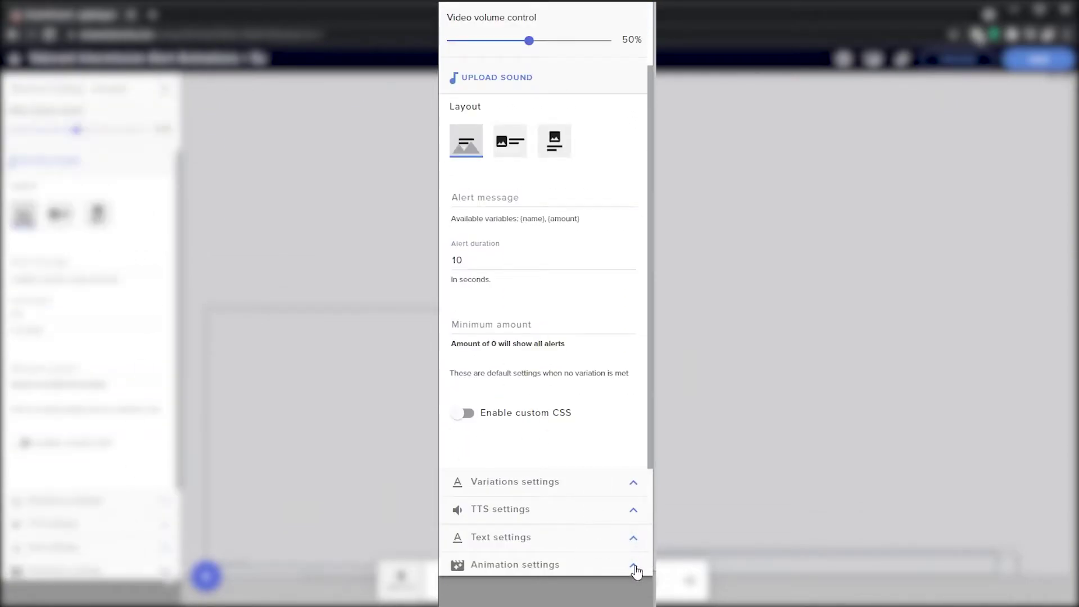
left_click(634, 566)
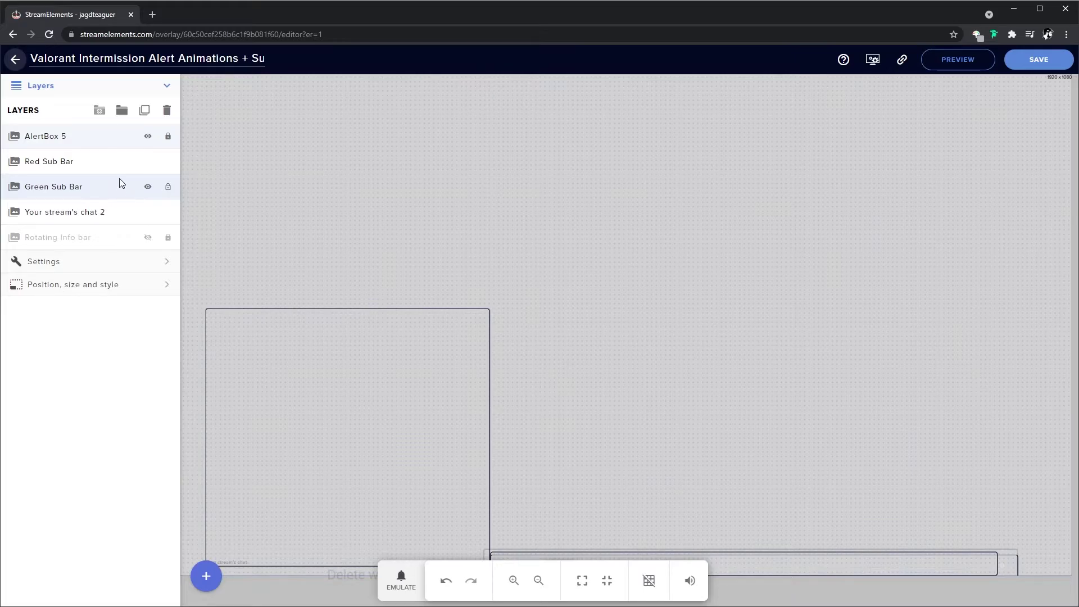
Save the Valorant intermission overlay and return to the list of personal overlays
left_click(1039, 62)
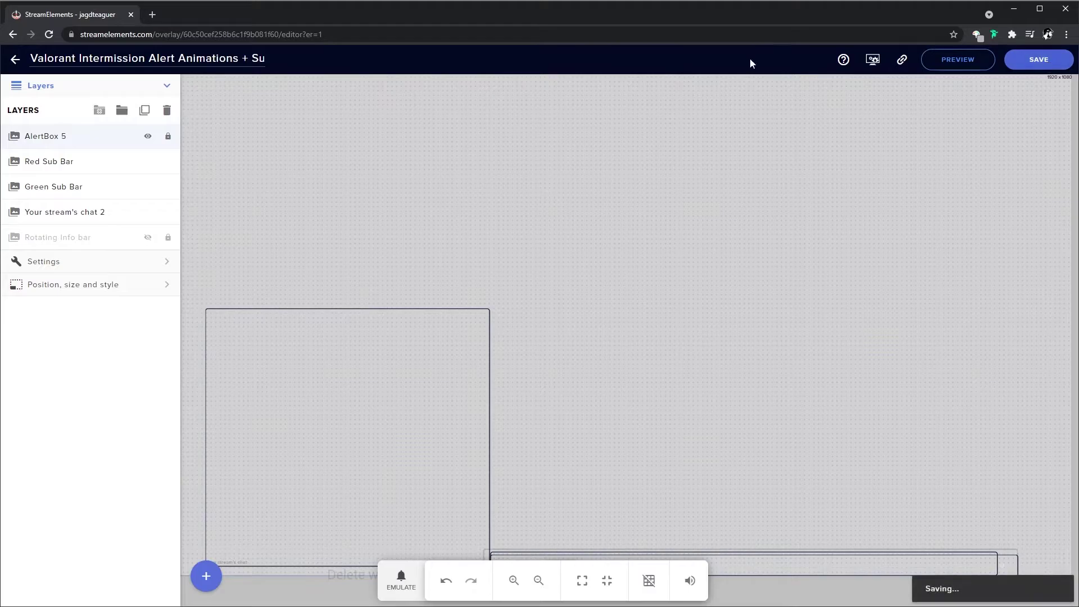
left_click(16, 60)
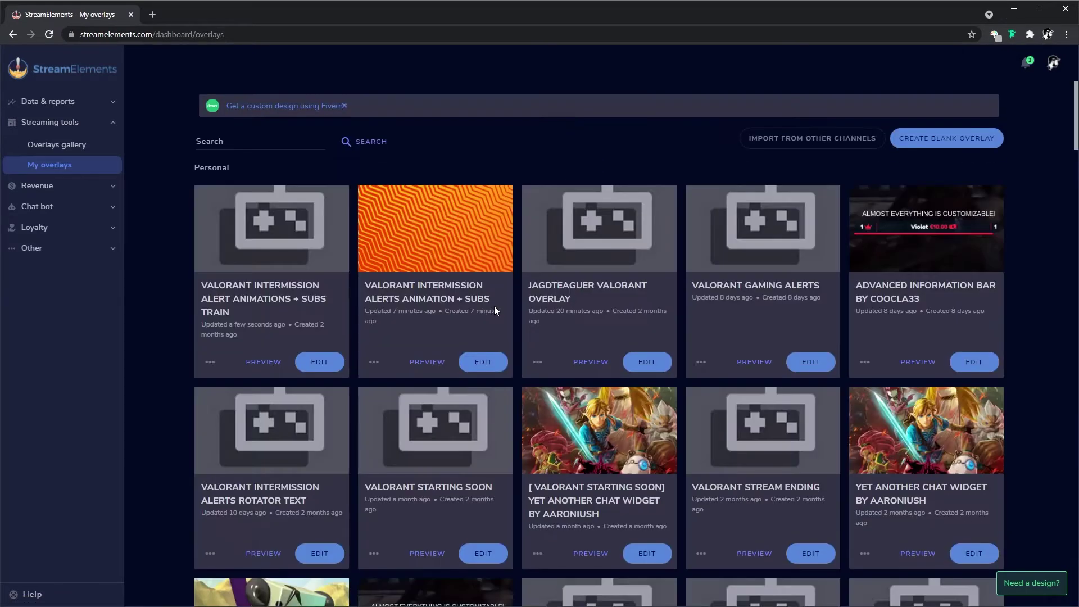
Open the Advanced Information Bar overlay, view the duplication options for its Rotating information bar widget, and return to the overlay list
left_click(974, 362)
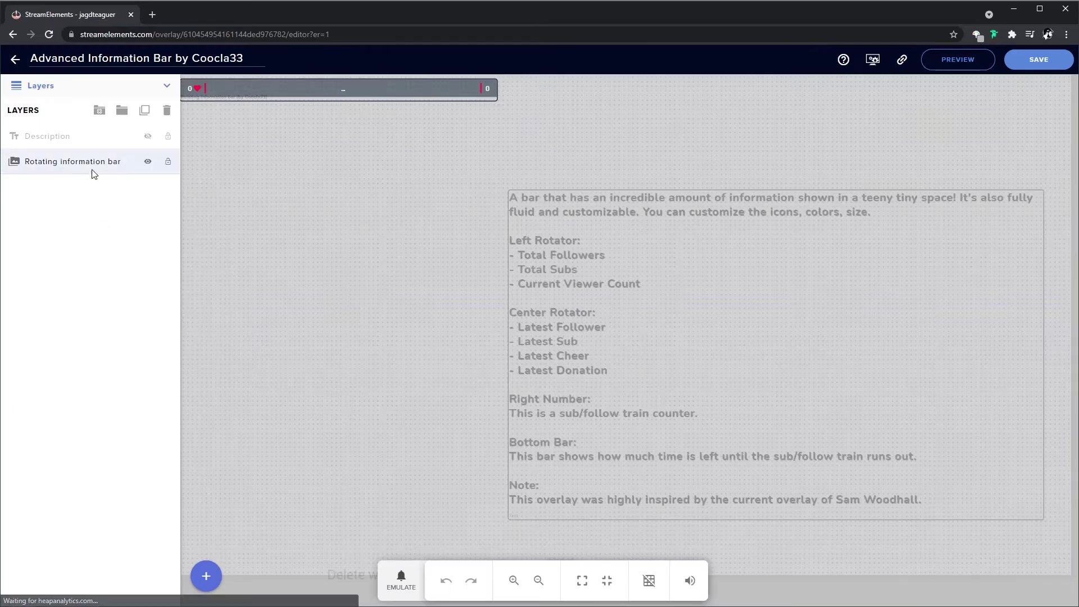
left_click(92, 167)
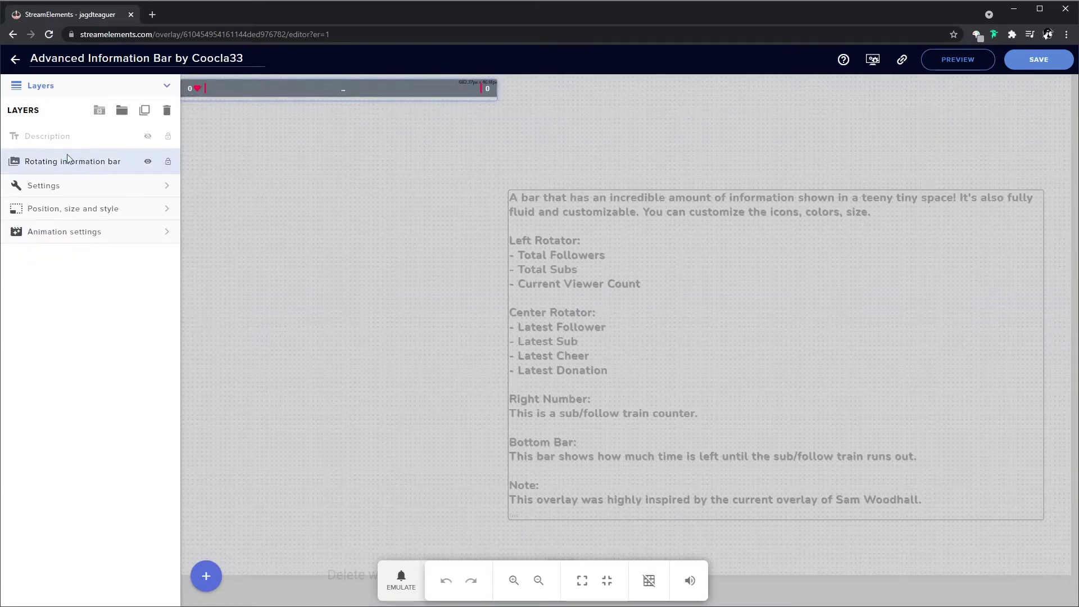
left_click(144, 113)
left_click(641, 288)
left_click(15, 62)
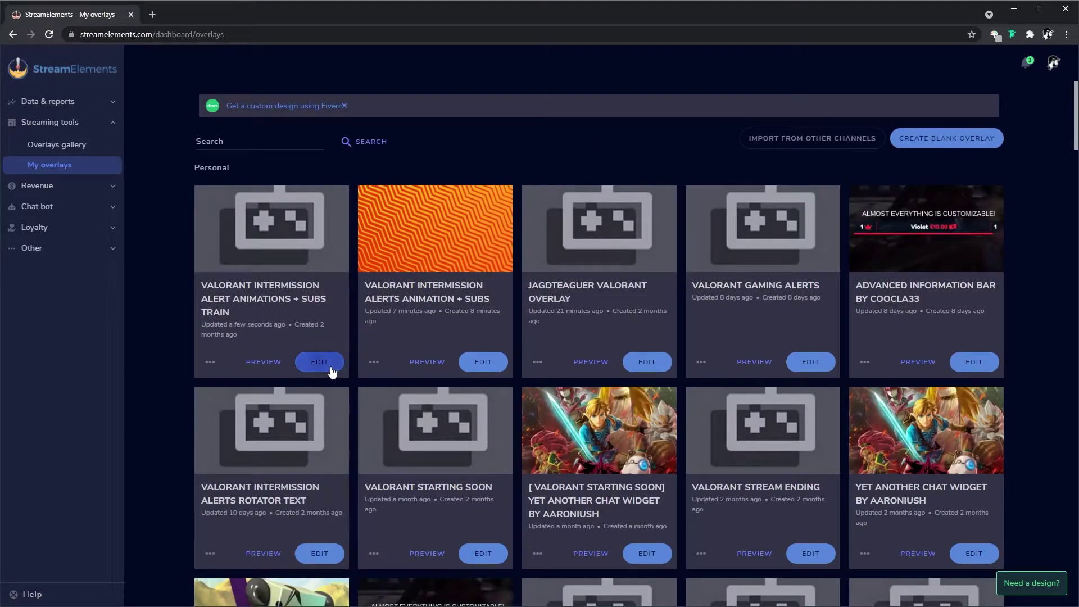
Reopen the Valorant Intermission Alert Animations + Subs Train overlay and examine the Red Sub Bar's global color, font, spacing and refresh settings
left_click(330, 368)
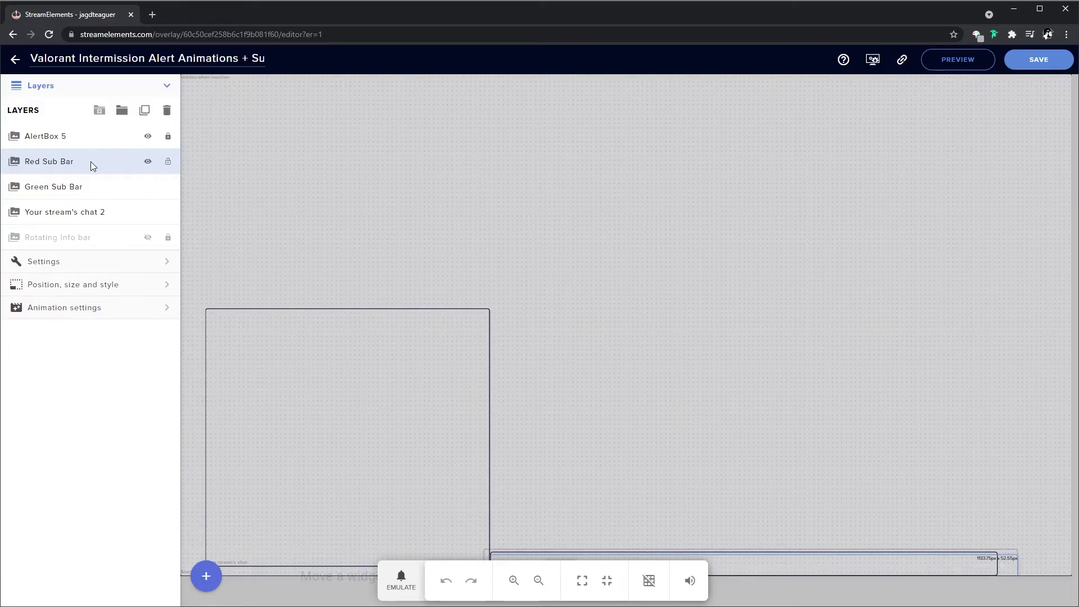
left_click(110, 168)
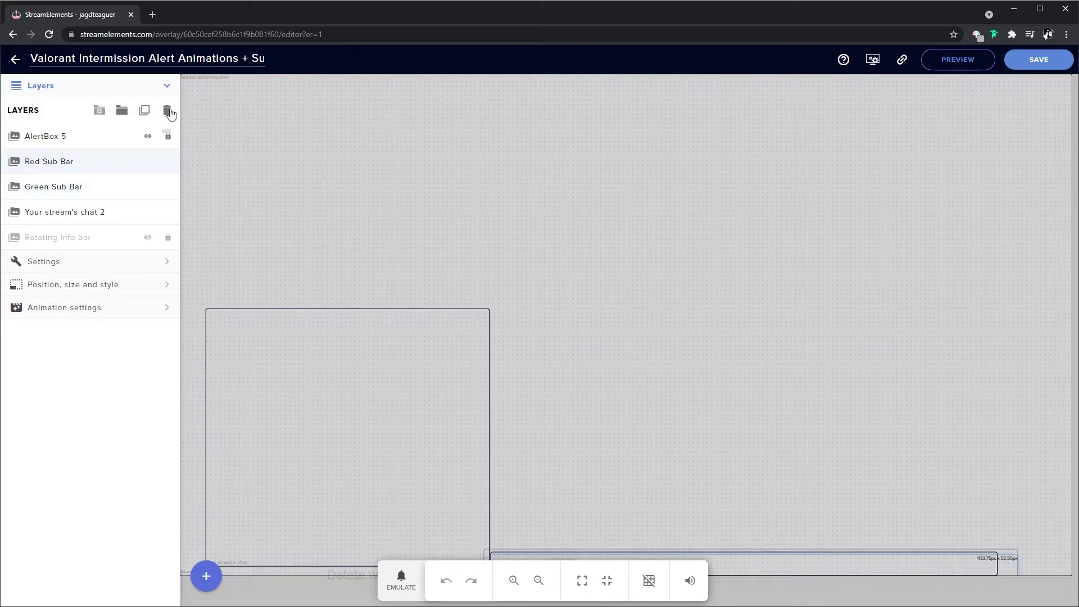
left_click(120, 261)
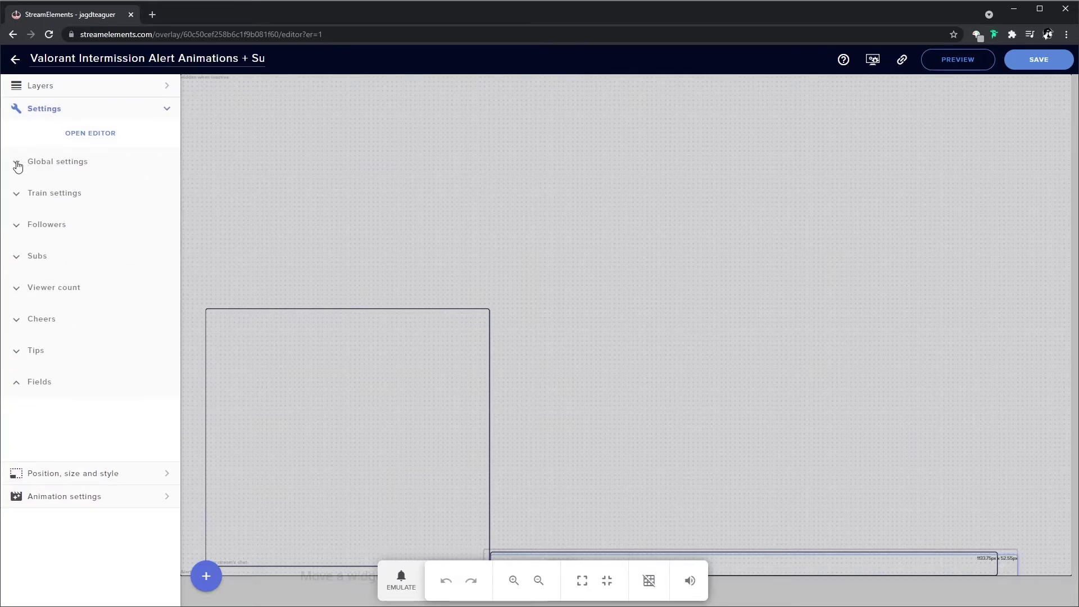
left_click(17, 167)
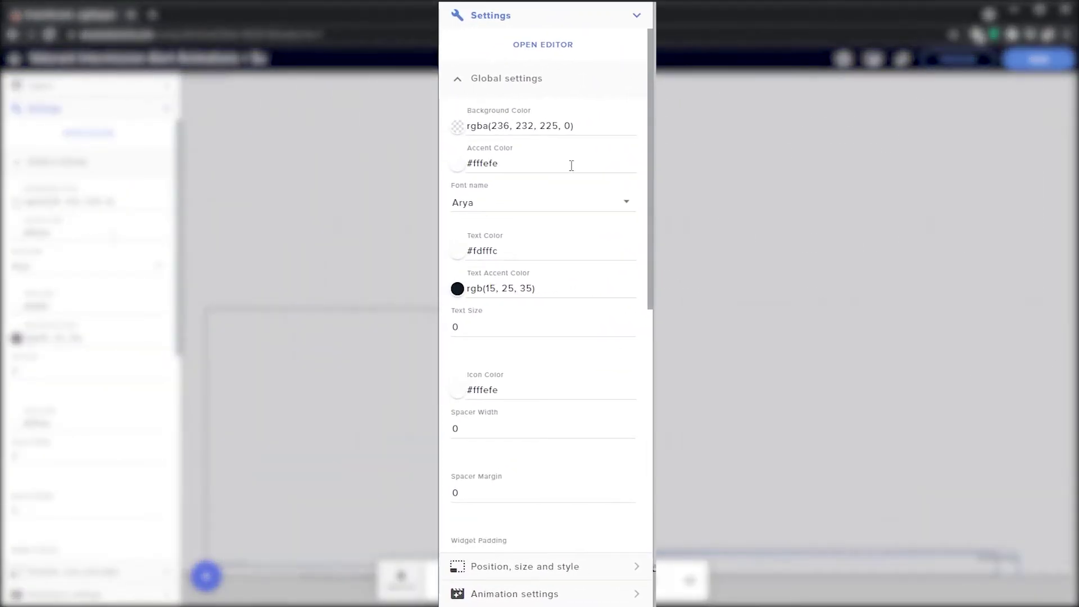
scroll(572, 165, "down", 2)
scroll(572, 169, "down", 6)
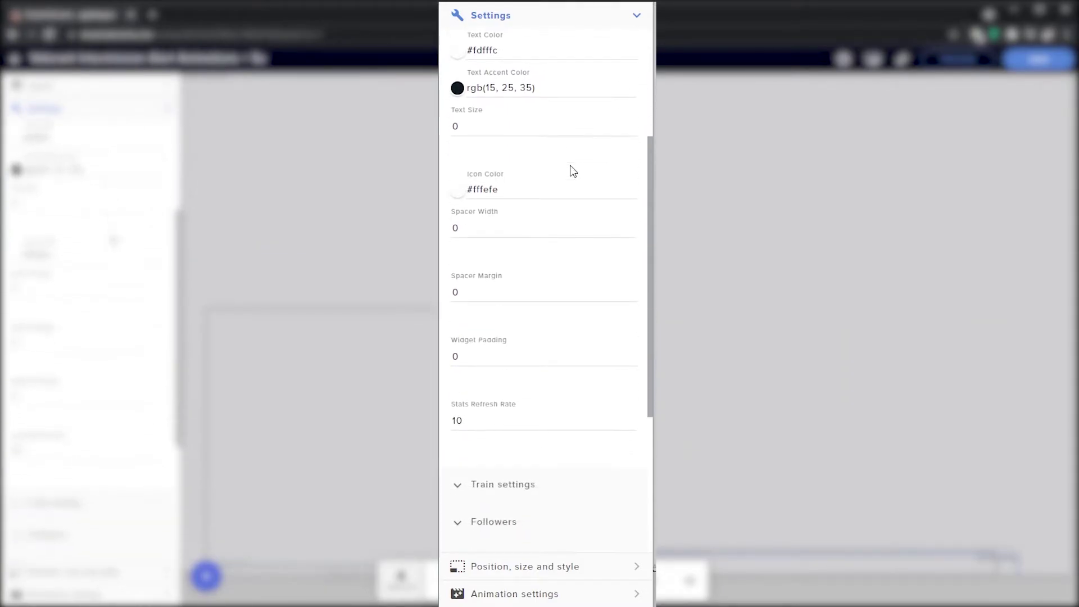
scroll(572, 165, "down", 4)
Examine the Red Sub Bar's train type, color, height and length settings and its follower settings
left_click(456, 234)
scroll(599, 203, "down", 2)
scroll(599, 203, "down", 4)
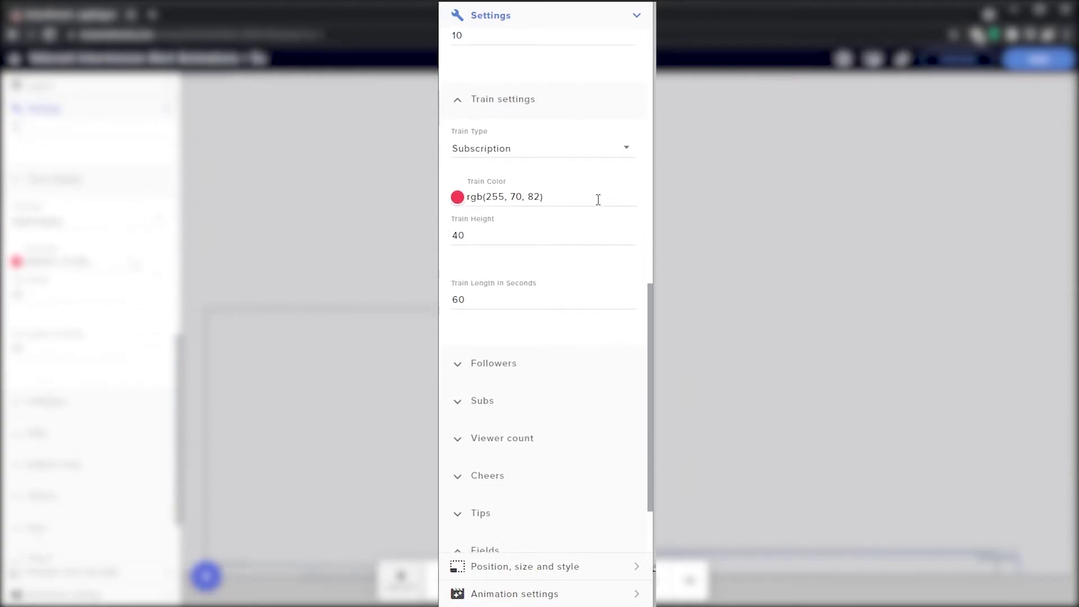
scroll(600, 206, "down", 1)
left_click(456, 271)
scroll(604, 222, "down", 3)
scroll(599, 226, "down", 3)
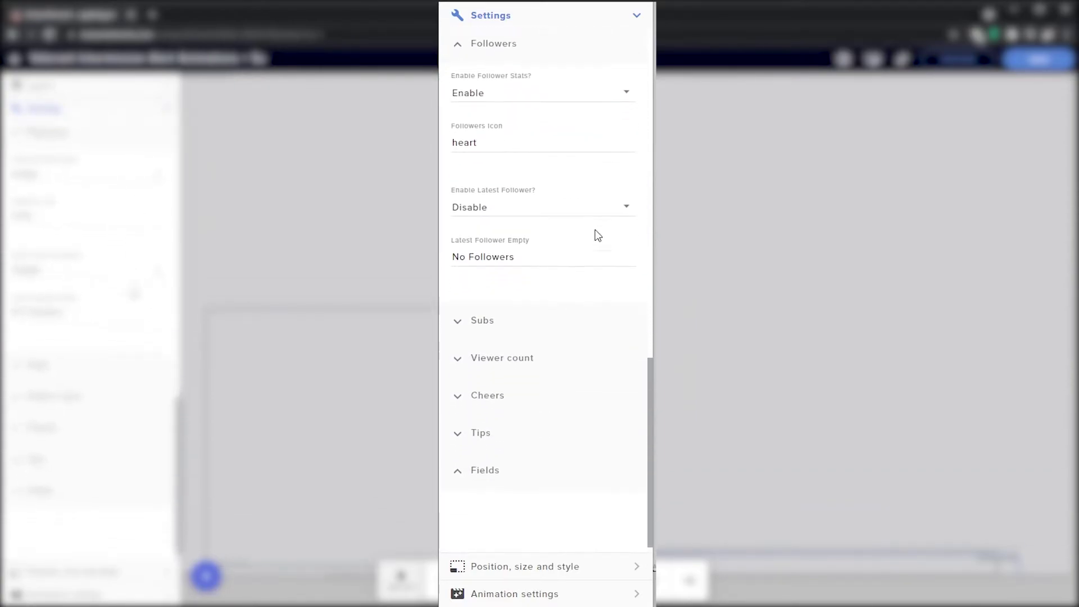
Examine the Red Sub Bar's subs and viewer count settings, including their stats and icon options
left_click(456, 311)
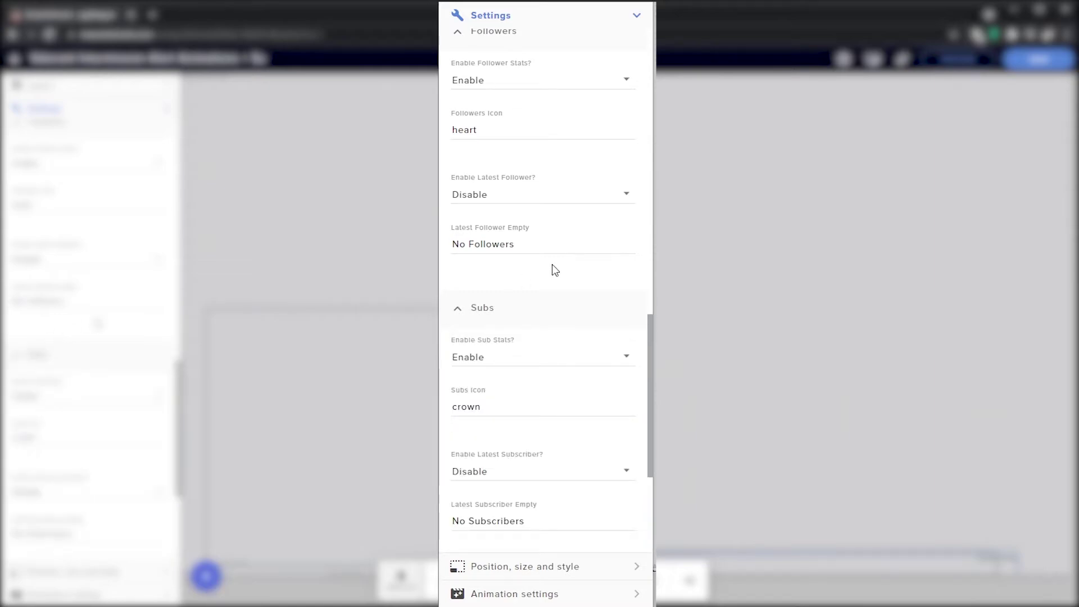
scroll(552, 264, "down", 6)
scroll(555, 271, "down", 1)
left_click(484, 333)
scroll(604, 277, "down", 3)
scroll(605, 272, "down", 1)
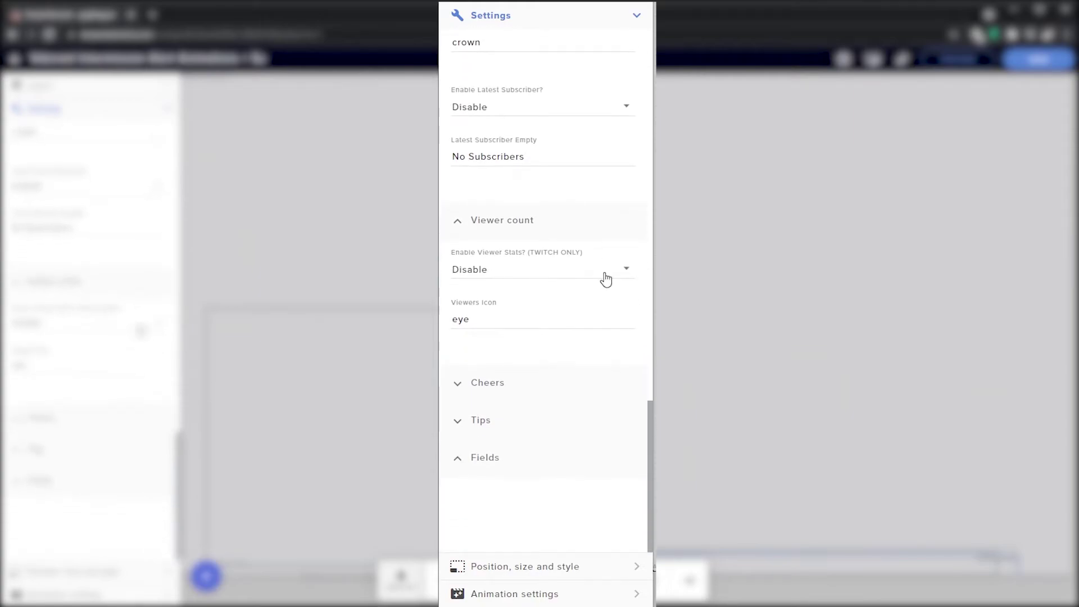
Examine the Red Sub Bar's cheers, tips and fields settings
left_click(444, 375)
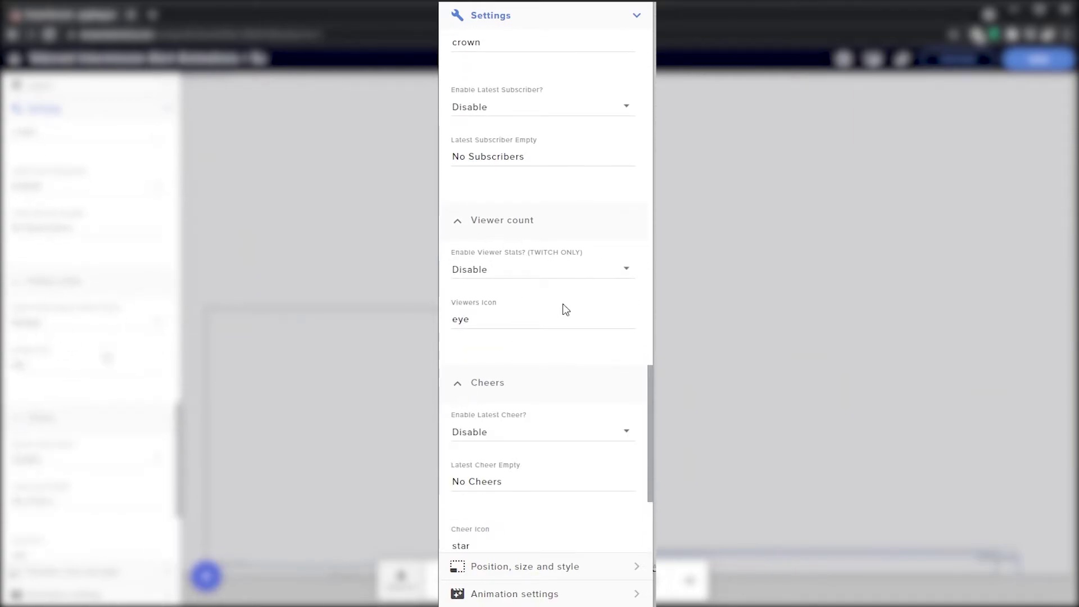
scroll(565, 302, "down", 5)
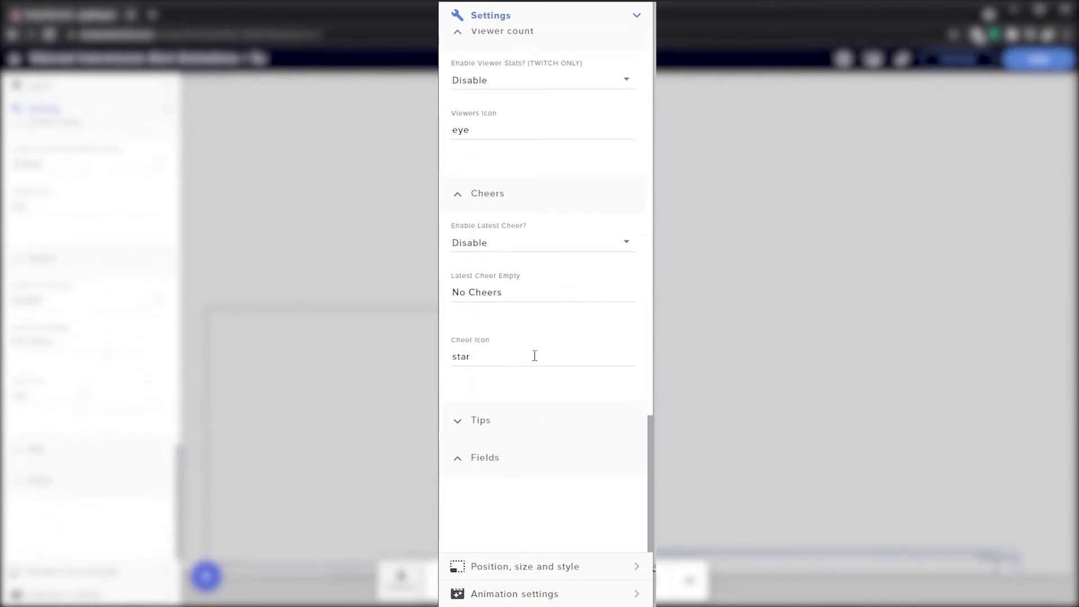
left_click(455, 427)
scroll(556, 354, "down", 5)
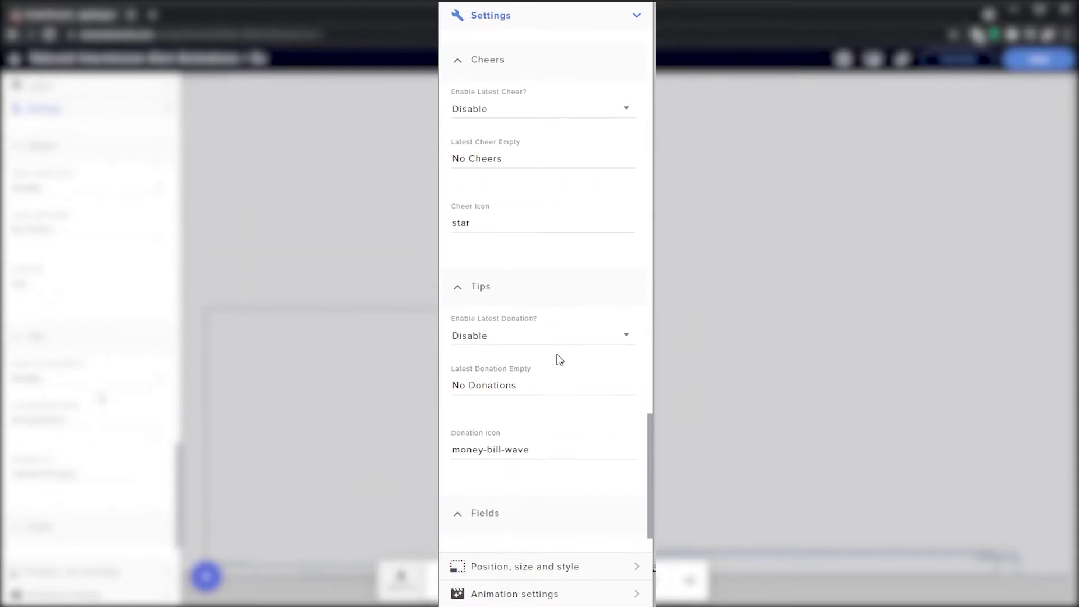
left_click(459, 464)
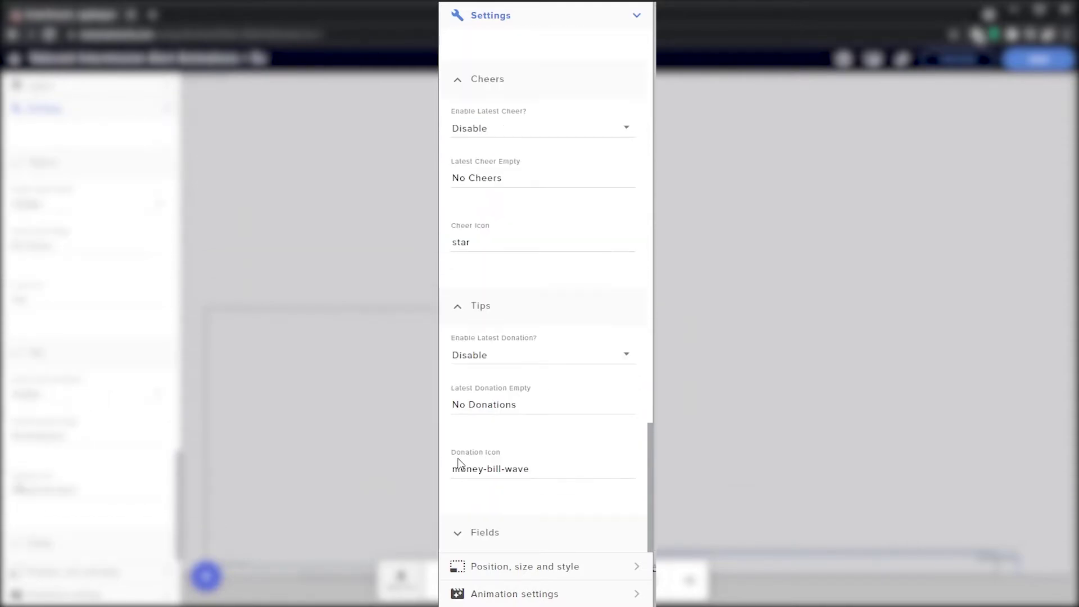
left_click(471, 532)
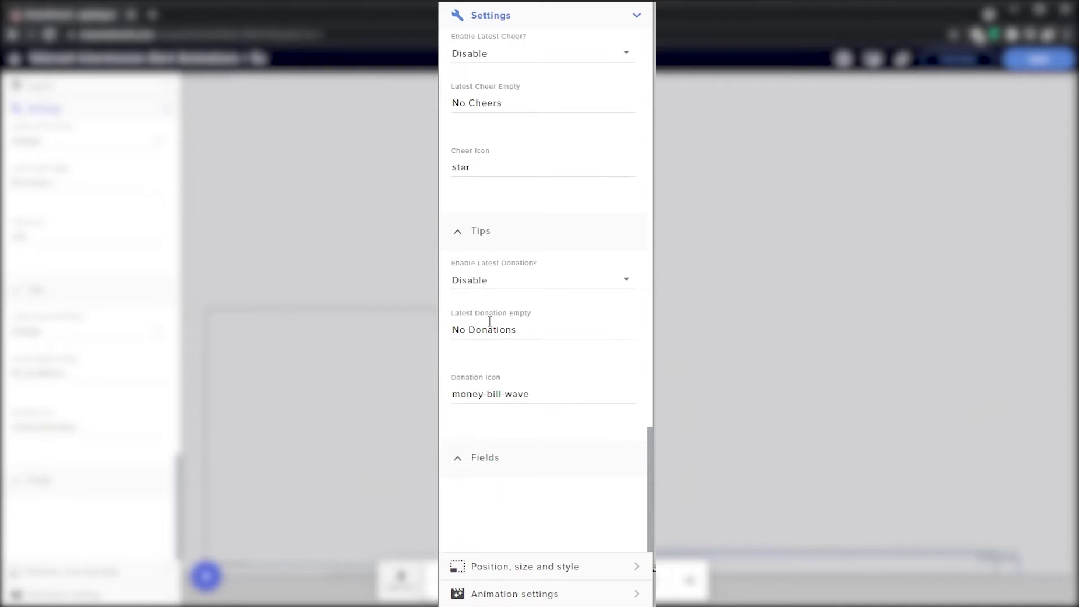
Collapse the expanded sections of the Red Sub Bar's settings and close the settings
left_click(459, 232)
left_click(457, 205)
left_click(457, 224)
scroll(460, 274, "up", 5)
left_click(459, 274)
scroll(462, 100, "up", 4)
left_click(461, 236)
scroll(465, 213, "up", 4)
left_click(458, 208)
scroll(463, 135, "up", 8)
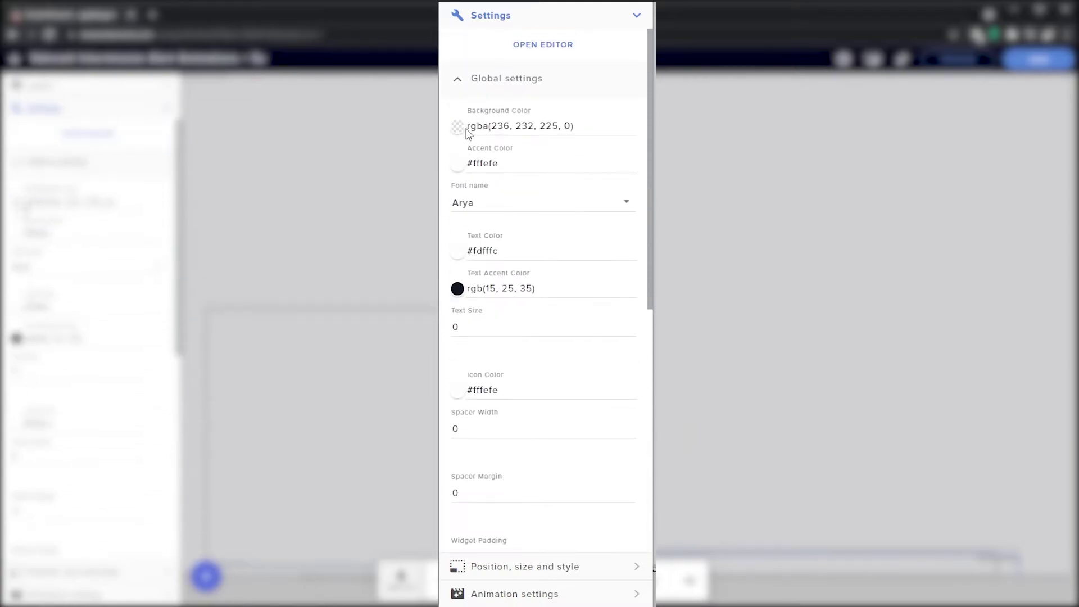
left_click(459, 82)
left_click(638, 15)
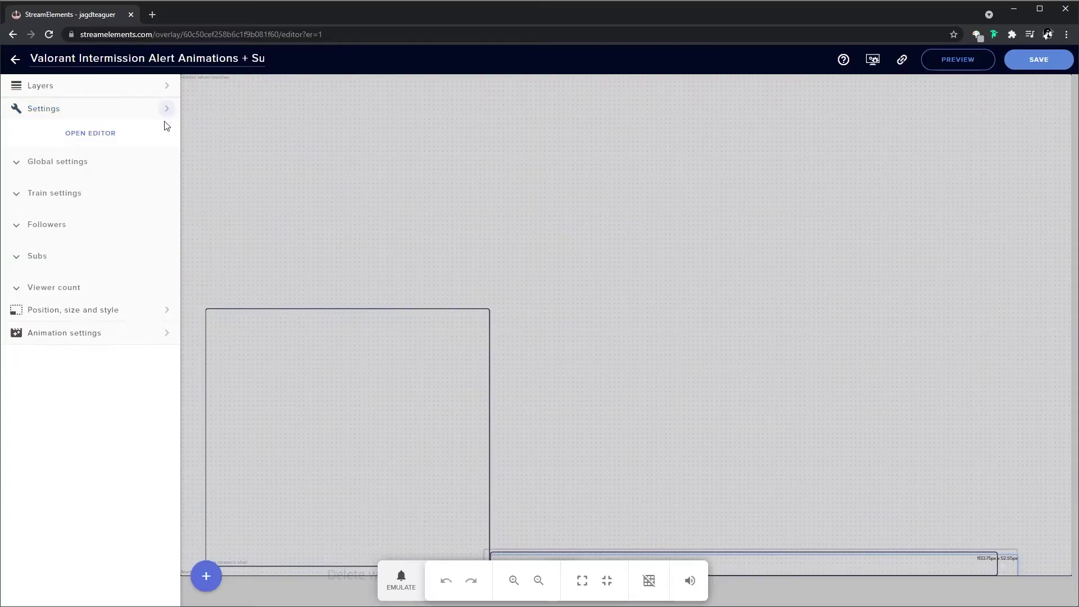
Examine the Red Sub Bar's position, size, style and animation settings, and view its duplication options without duplicating it
left_click(131, 138)
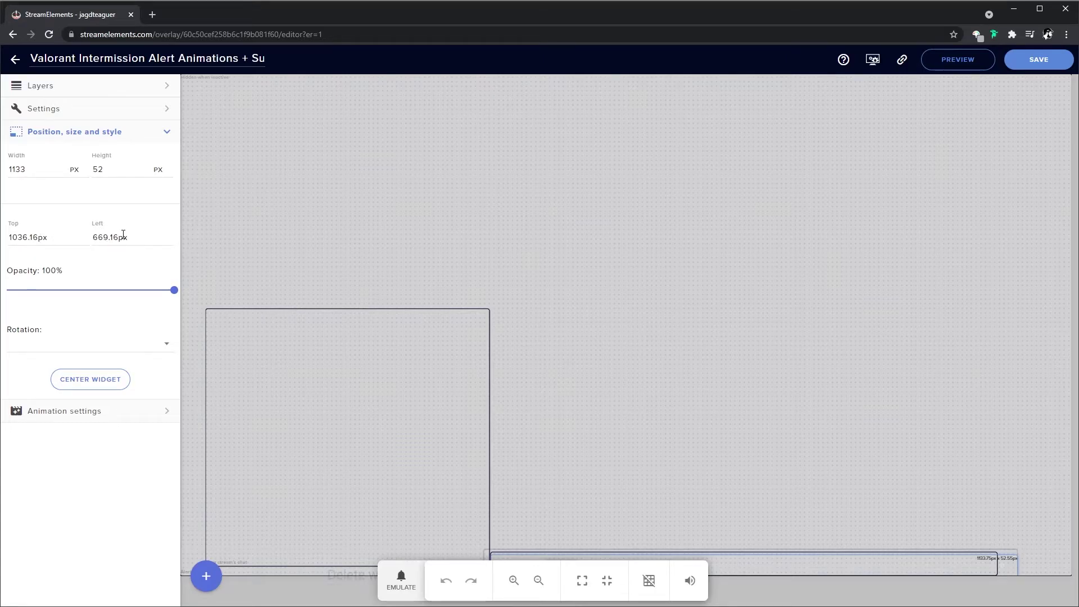
left_click(103, 412)
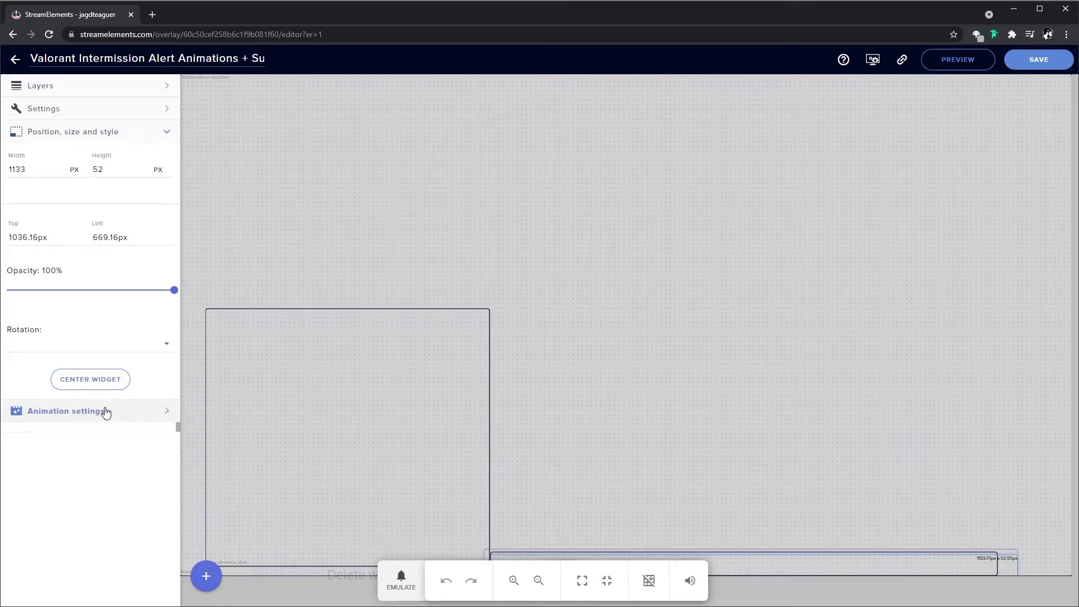
left_click(162, 87)
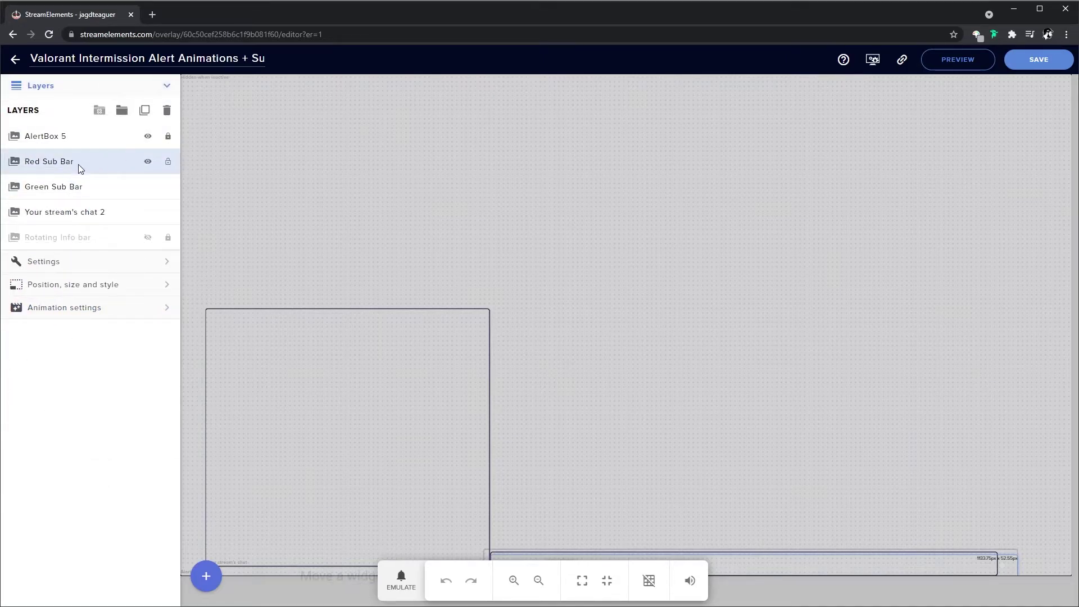
left_click(148, 113)
left_click(644, 285)
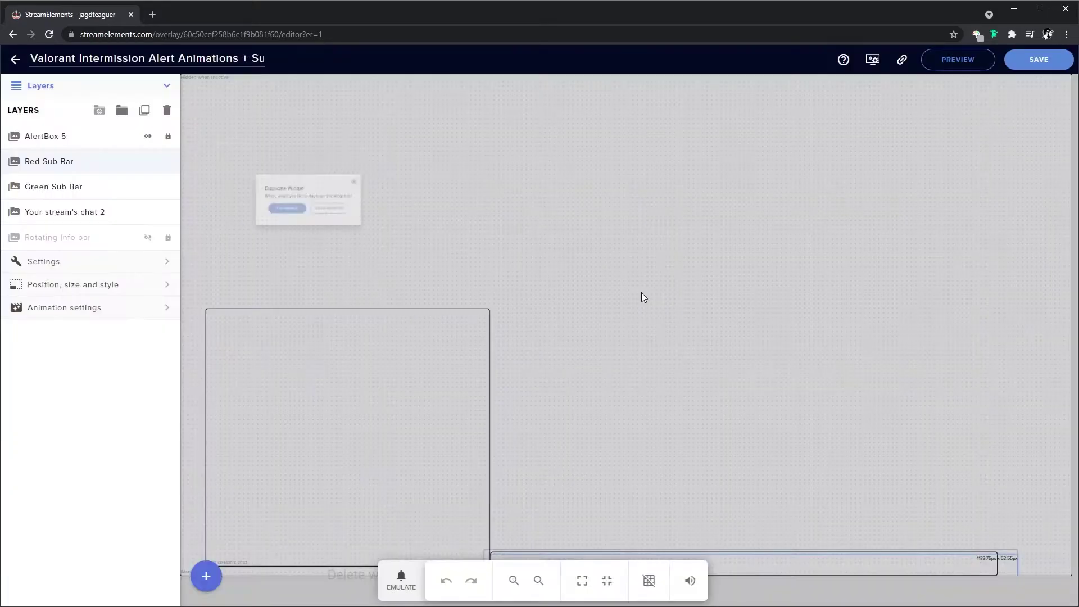
Examine the Green Sub Bar's global settings and its train type, color, height and length settings
left_click(87, 195)
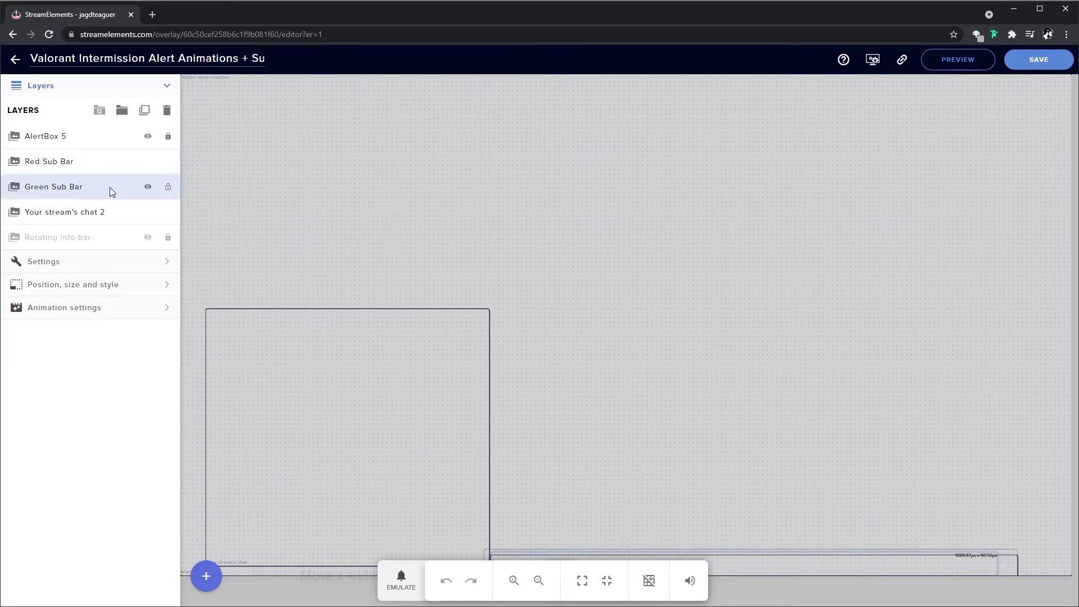
left_click(123, 263)
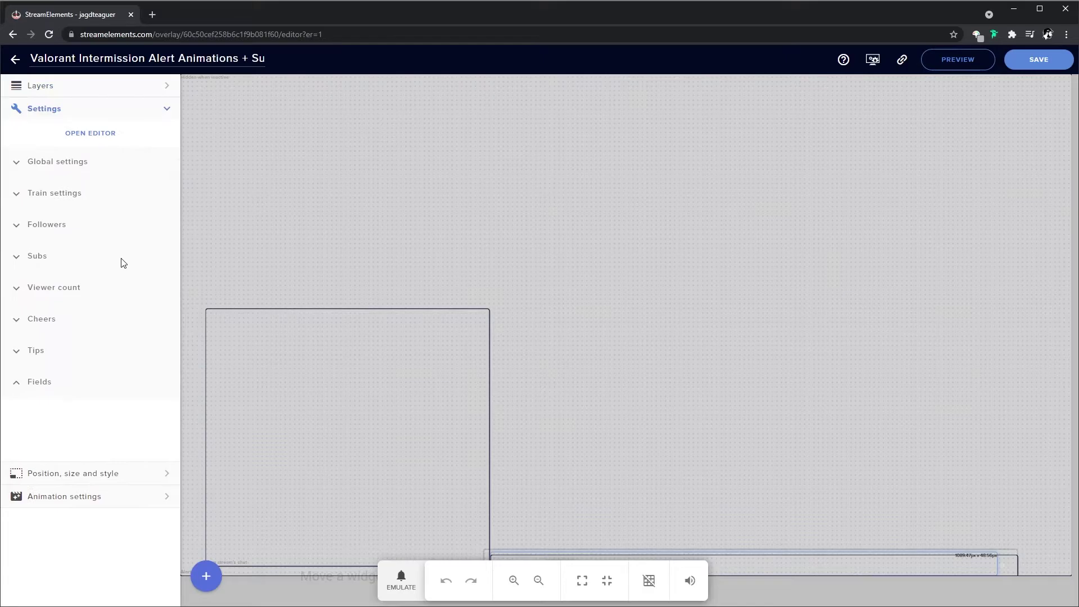
left_click(16, 162)
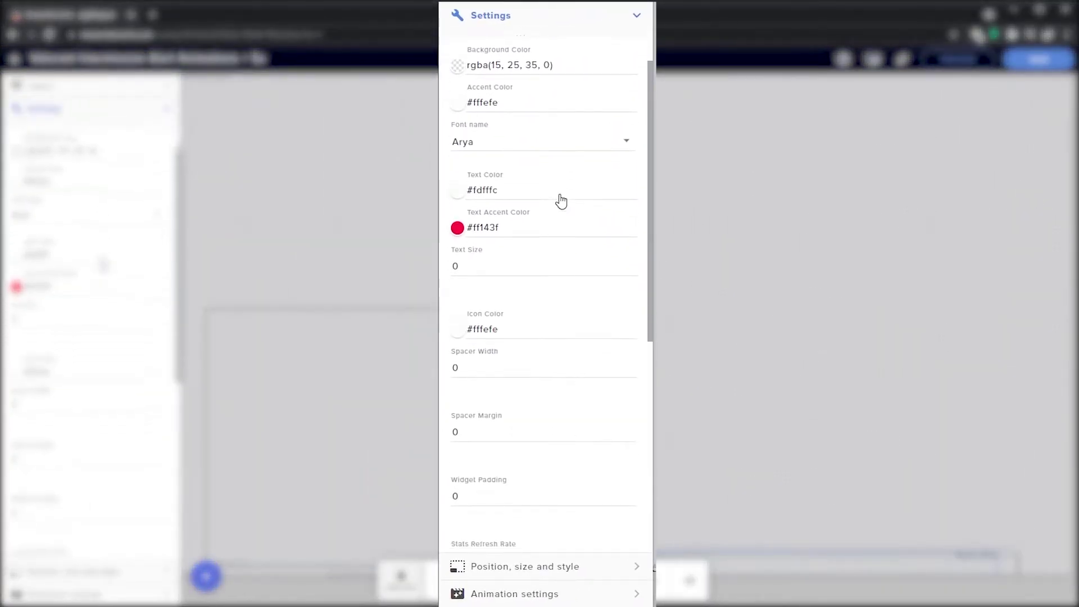
scroll(103, 264, "down", 5)
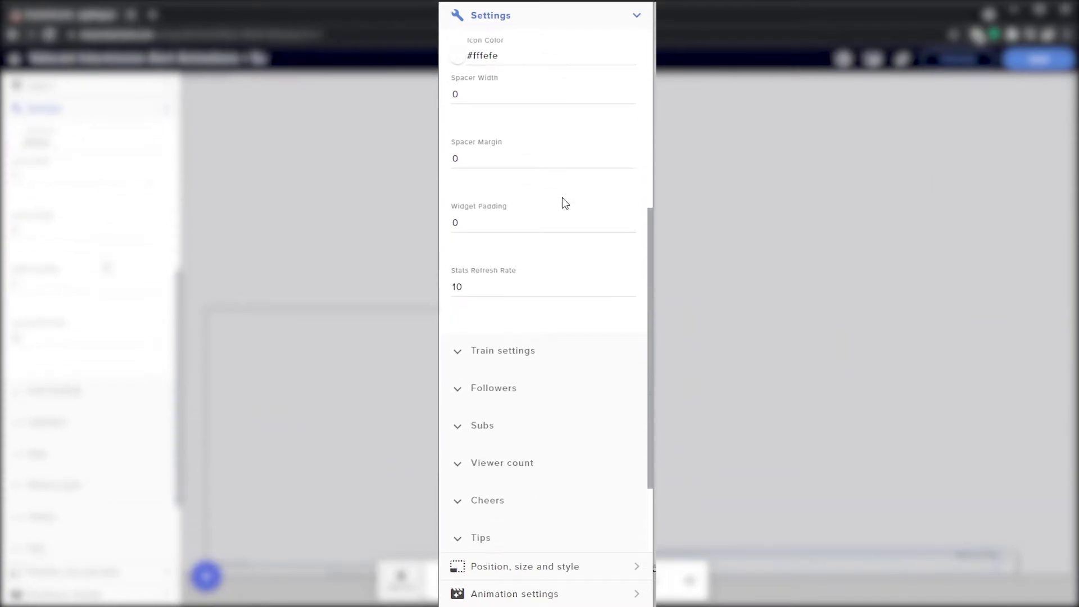
scroll(562, 203, "down", 3)
left_click(458, 235)
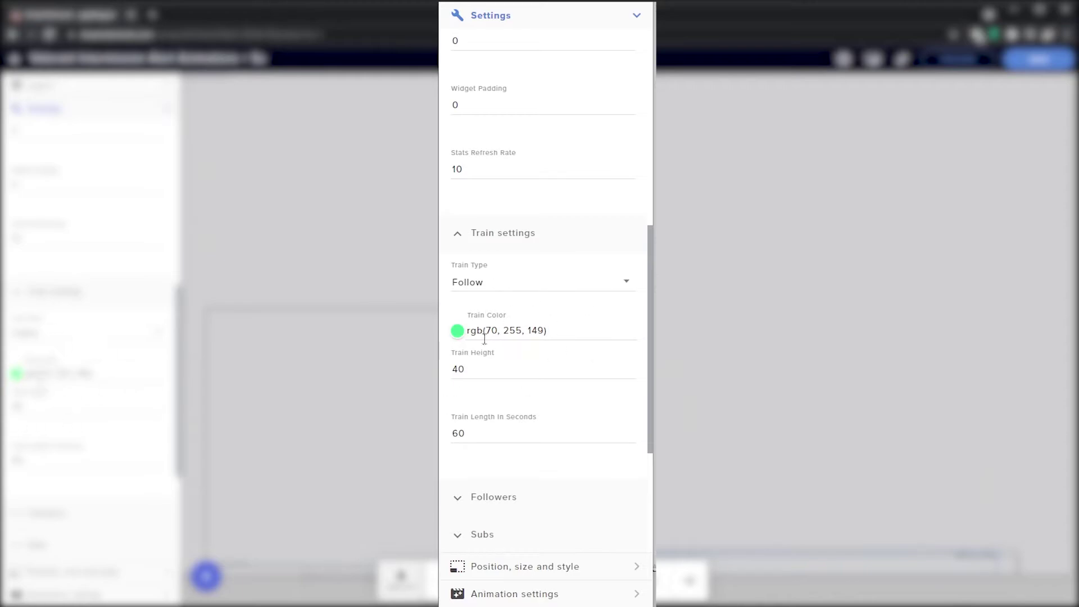
scroll(550, 378, "down", 2)
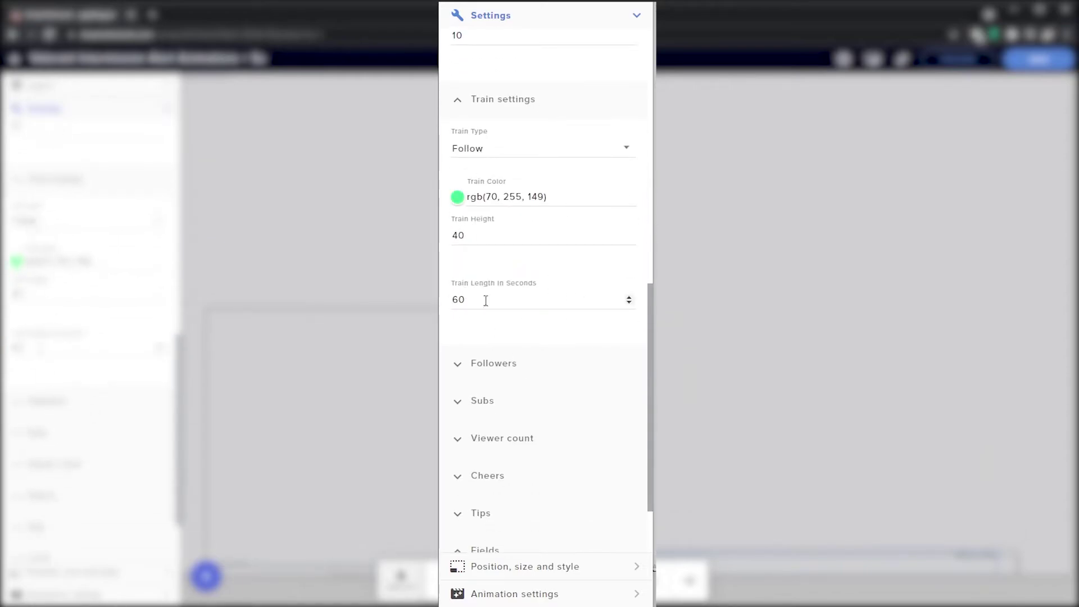
Examine the Green Sub Bar's followers, subs, viewer count, cheers and tips settings
scroll(466, 371, "down", 5)
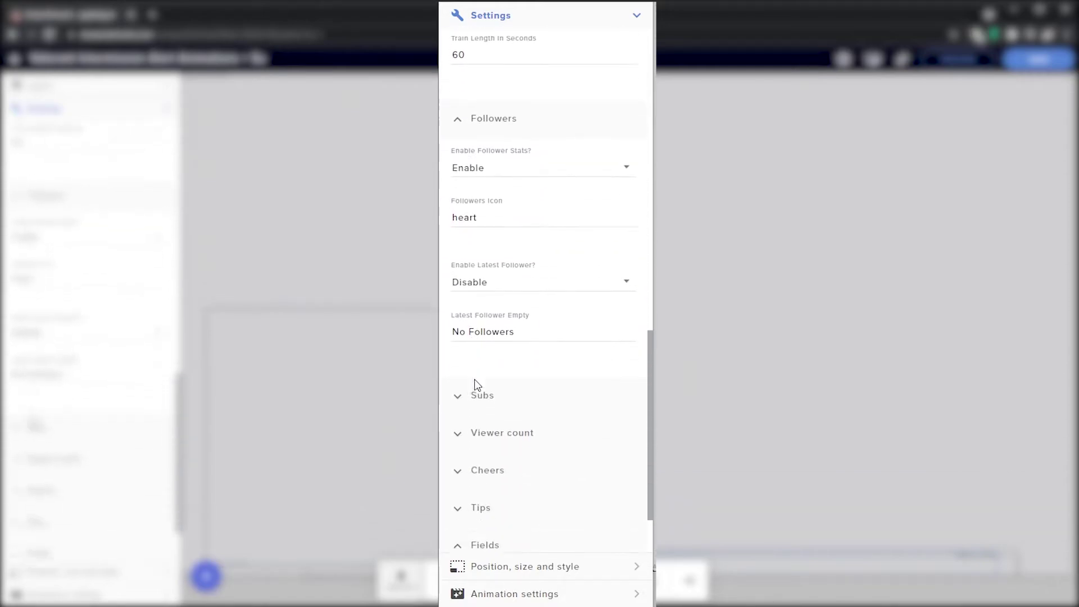
left_click(462, 316)
scroll(494, 345, "down", 4)
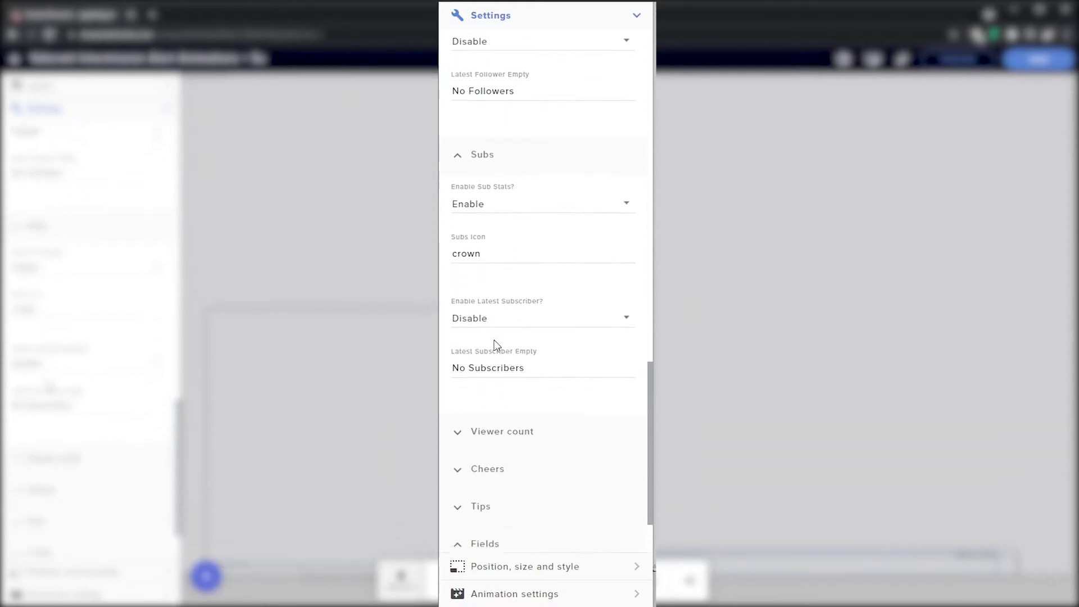
left_click(458, 348)
scroll(463, 349, "down", 2)
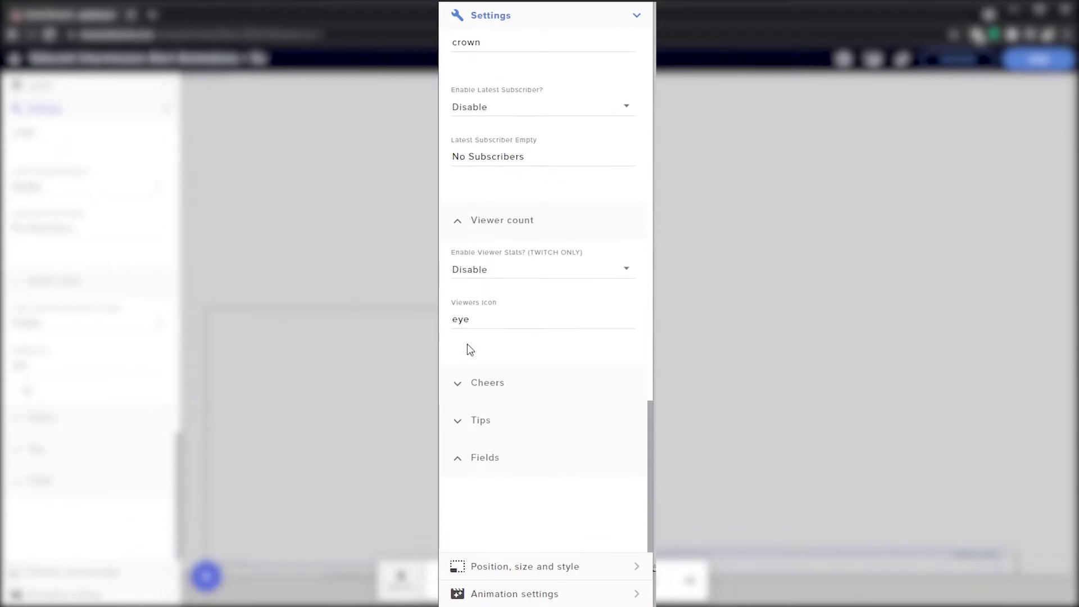
left_click(458, 387)
scroll(477, 379, "down", 3)
left_click(459, 422)
scroll(466, 427, "down", 3)
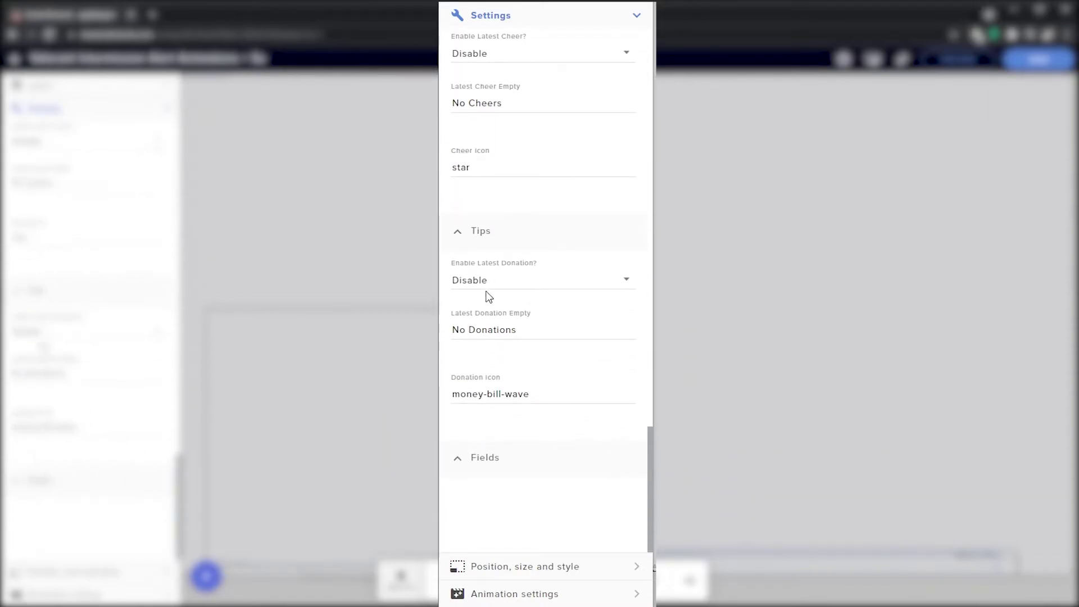
Collapse the Green Sub Bar's tips, cheers, viewer count, subs, followers and global settings sections
left_click(458, 236)
scroll(475, 437, "up", 6)
scroll(475, 437, "down", 2)
left_click(458, 458)
left_click(458, 298)
scroll(458, 253, "up", 3)
left_click(458, 202)
scroll(458, 219, "up", 10)
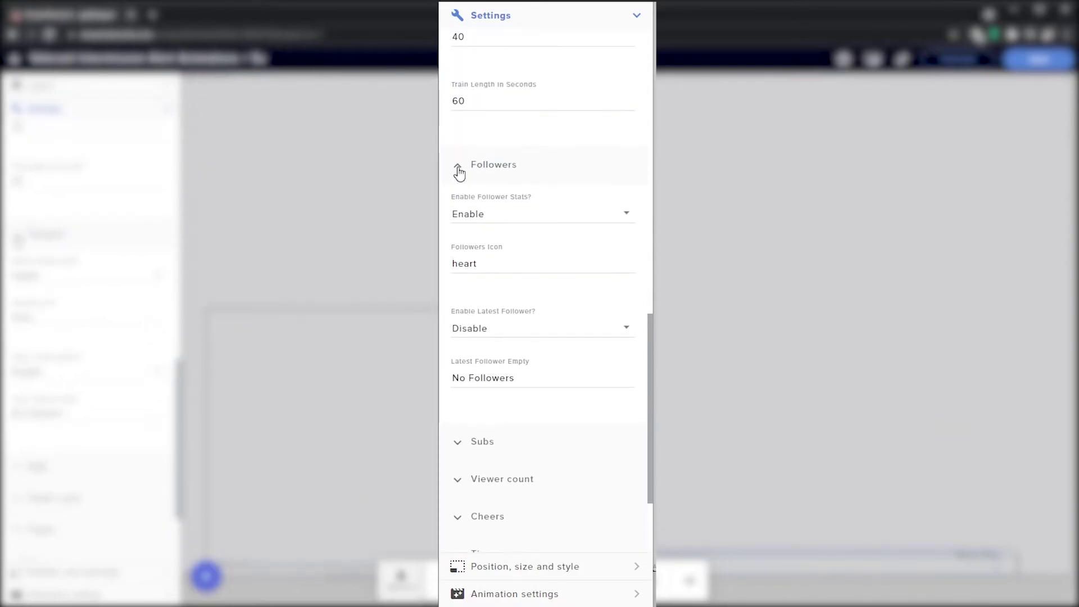
scroll(469, 216, "up", 2)
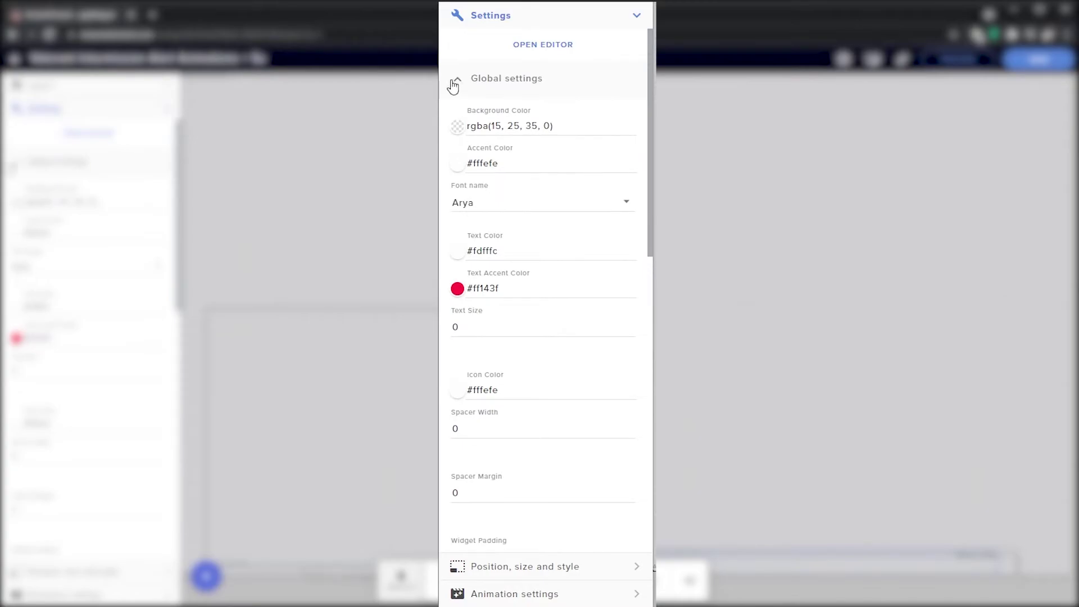
left_click(453, 85)
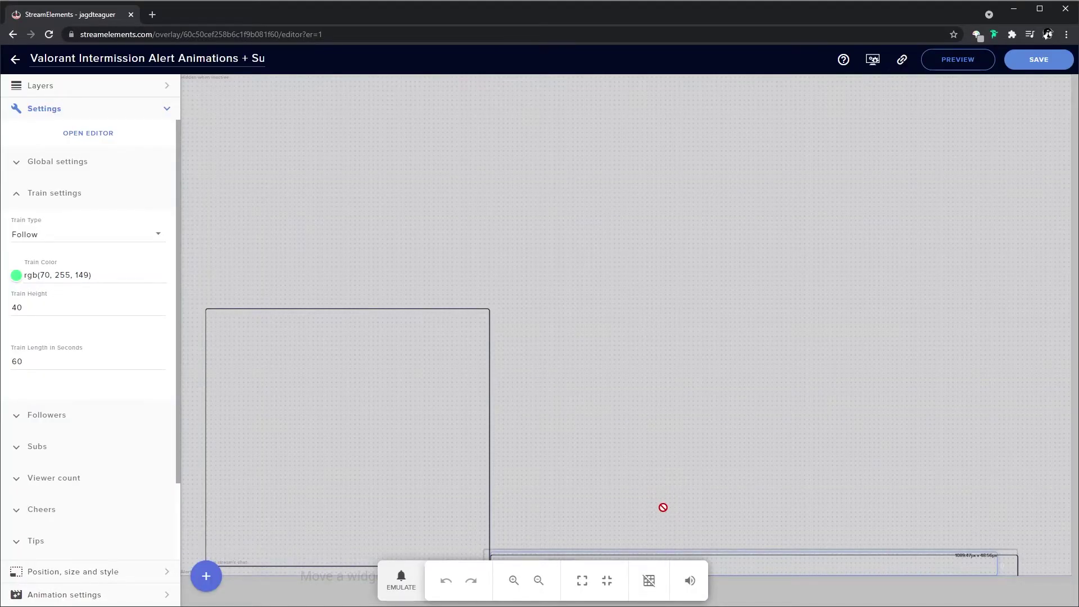
Examine the Green Sub Bar's position, size, style and animation settings, and return to the layer list
left_click(73, 572)
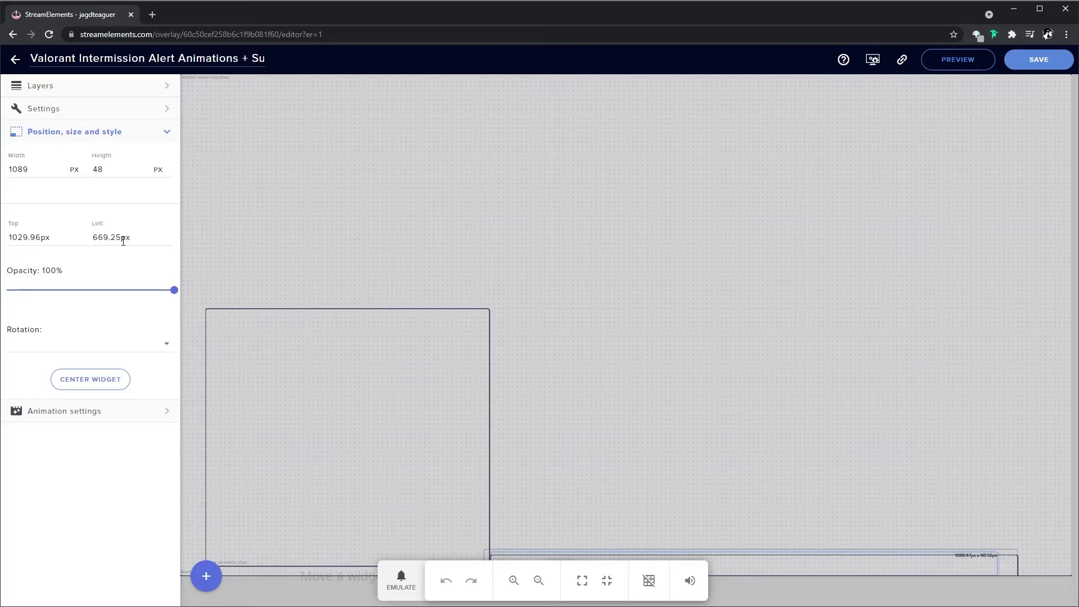
left_click(152, 409)
left_click(150, 91)
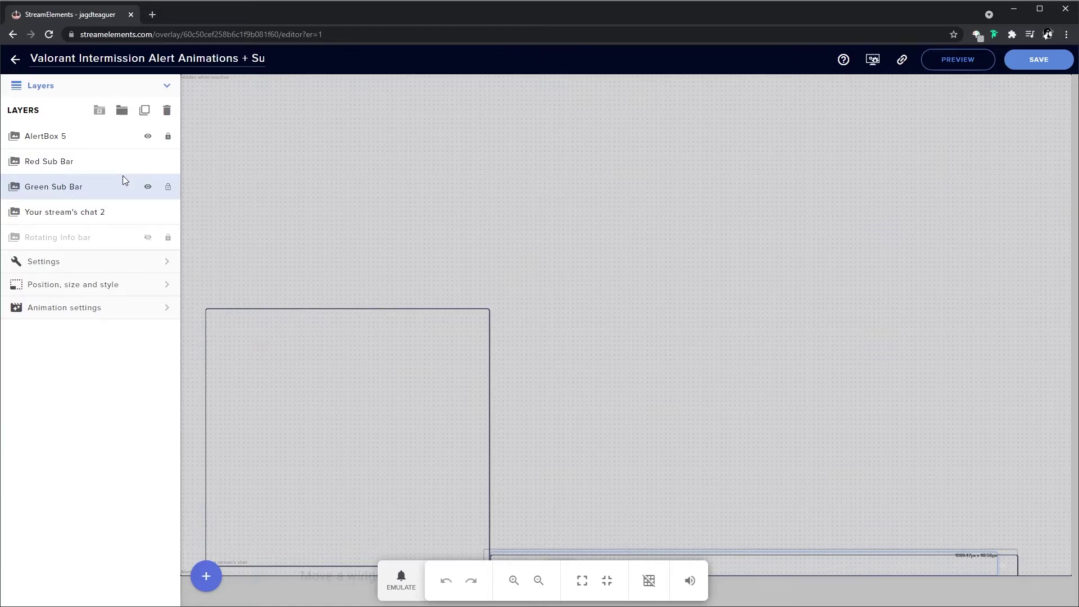
Select the "Your stream's chat 2" widget and view the stream chat entry among the addable stream tools without adding it
left_click(117, 210)
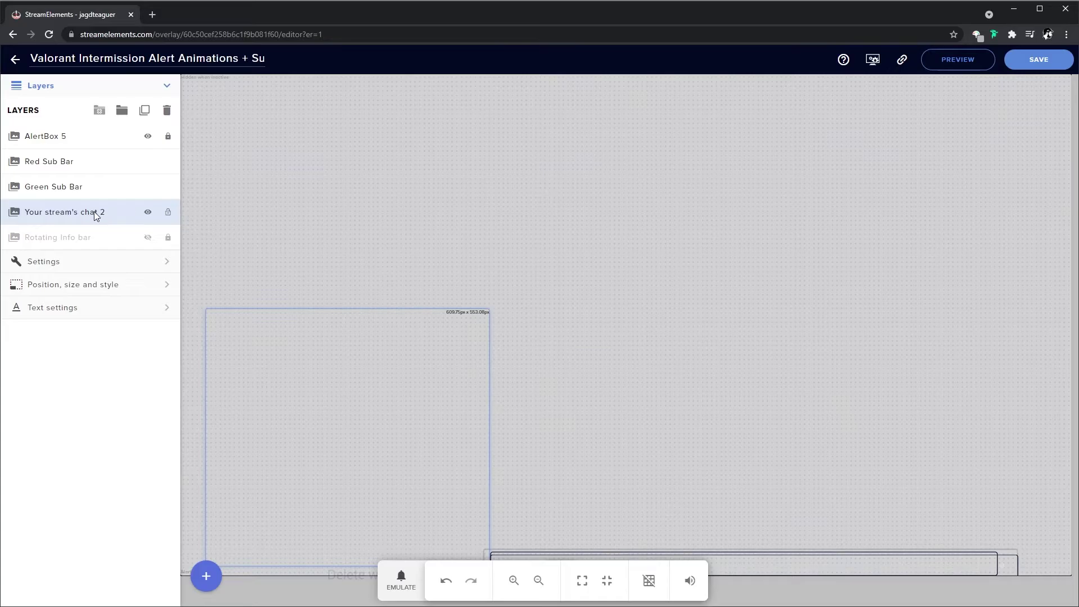
left_click(206, 576)
mouse_move(239, 544)
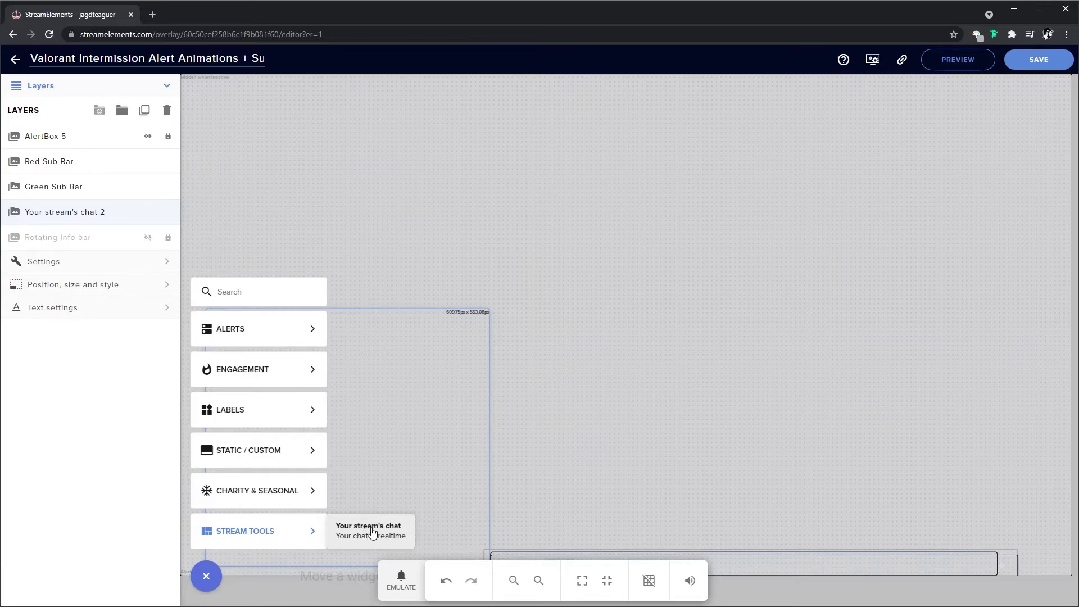
mouse_move(306, 541)
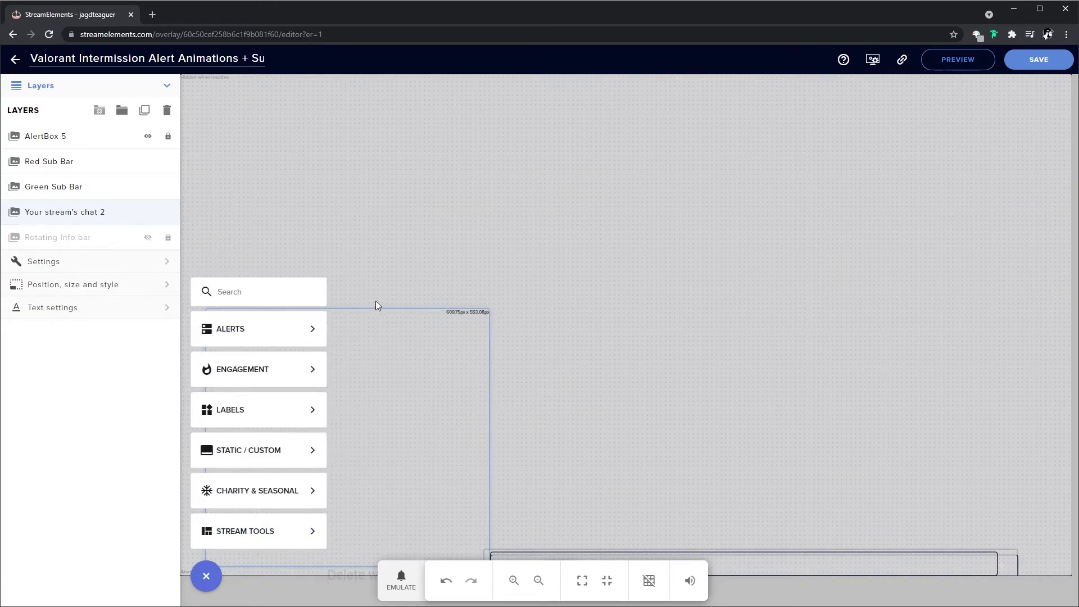
left_click(187, 337)
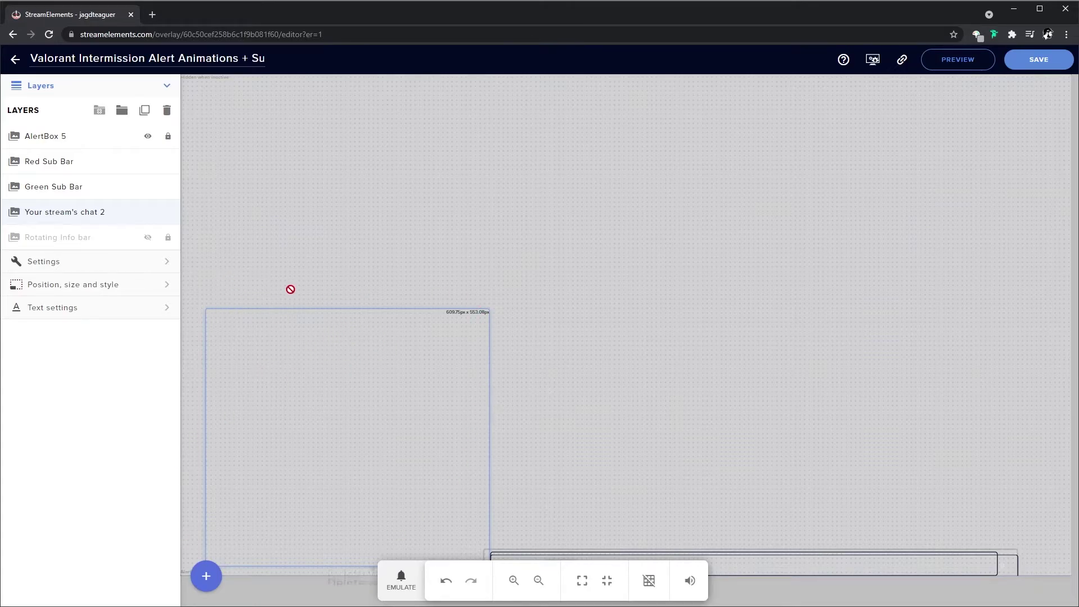
left_click(357, 311)
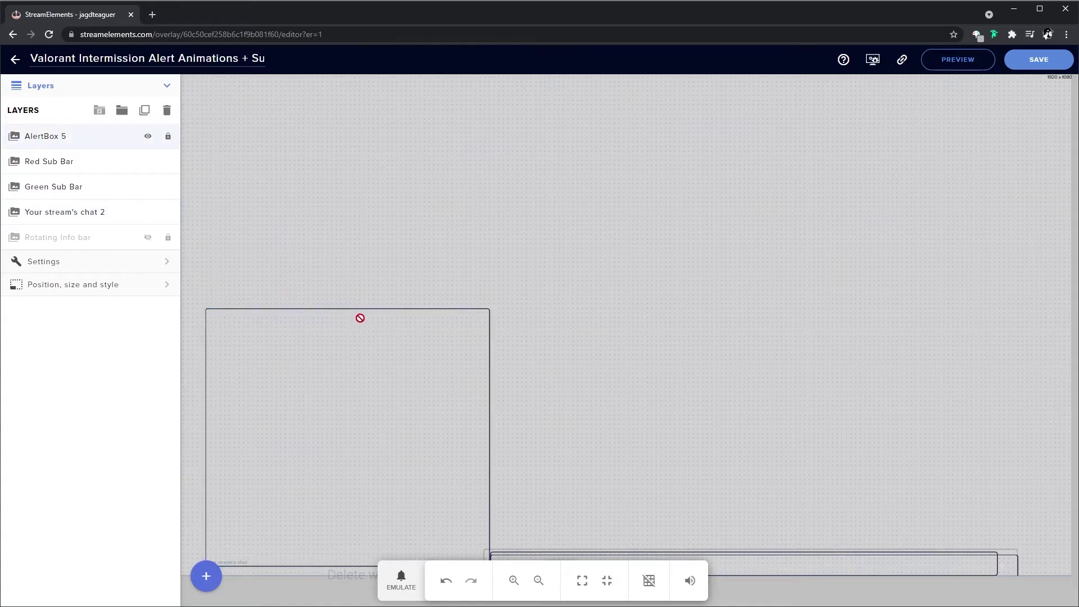
left_click(224, 518)
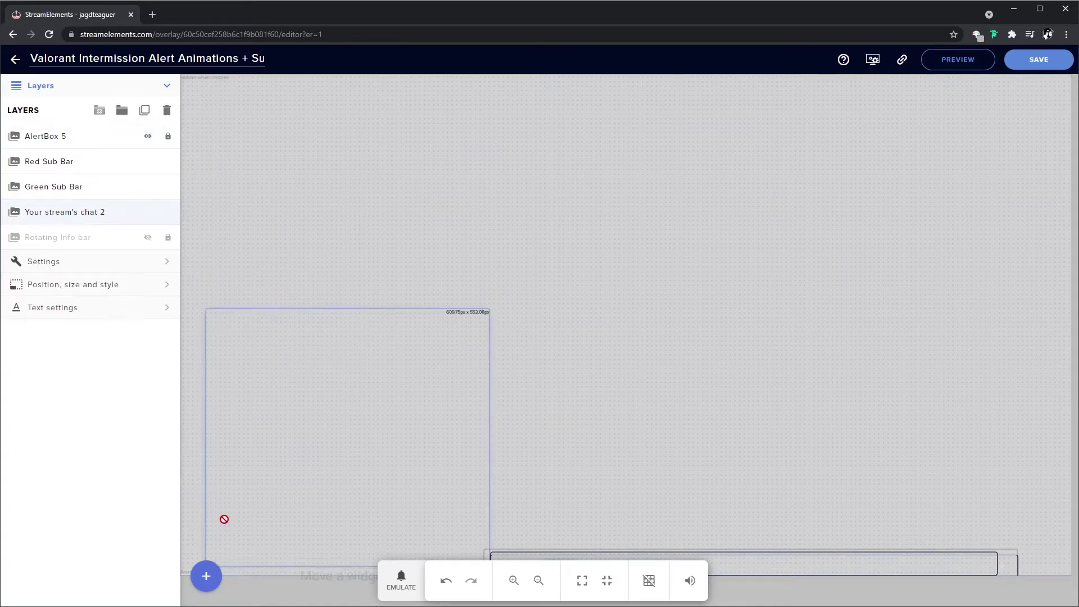
left_click(206, 576)
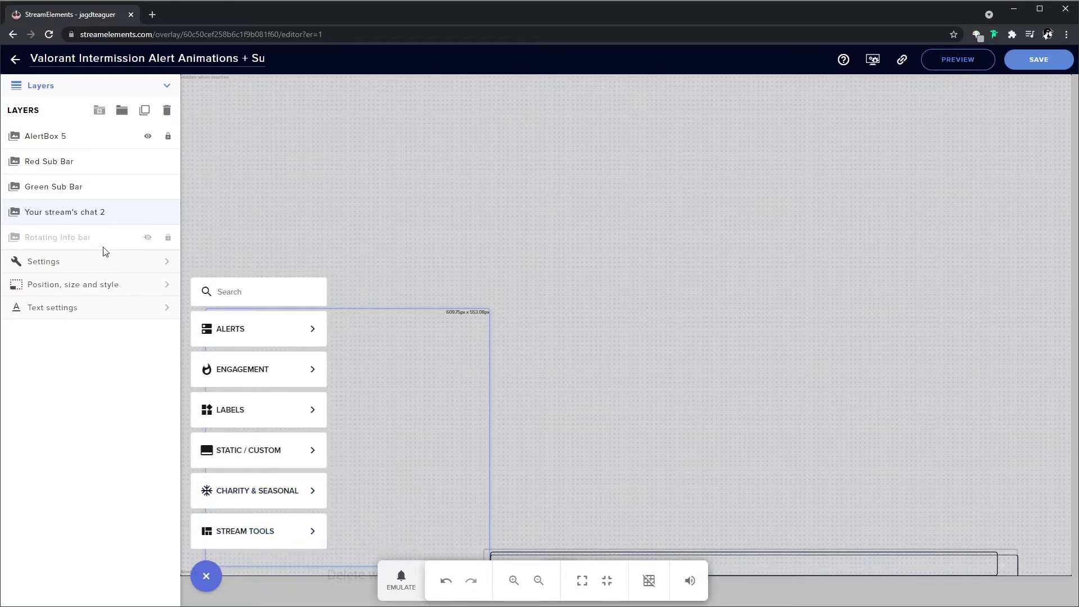
Examine the chat widget's general, position, size, style and text settings, and collapse the text settings
left_click(79, 263)
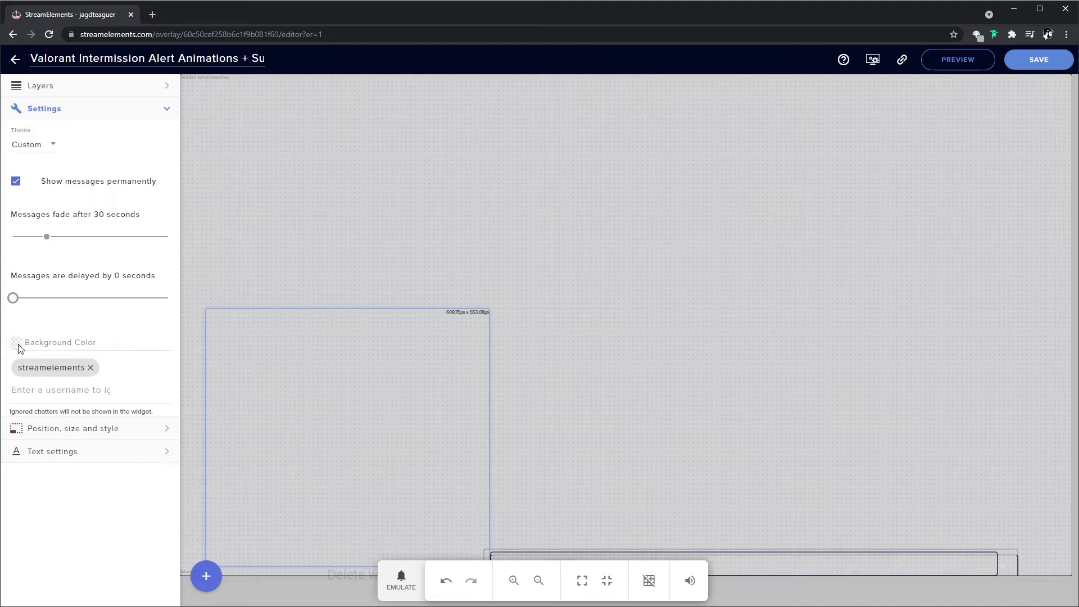
left_click(90, 428)
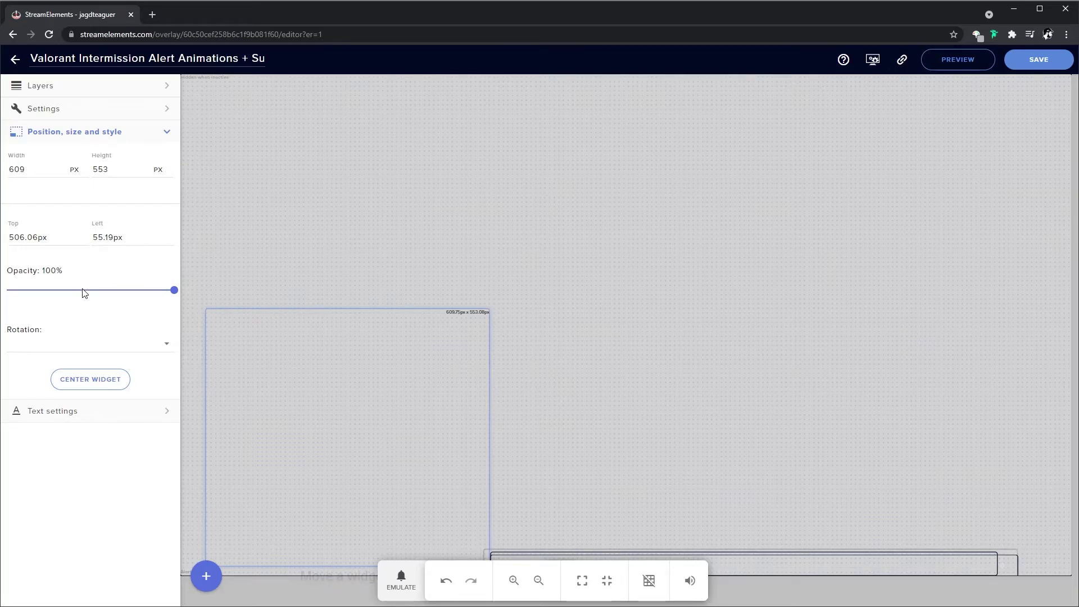
left_click(151, 413)
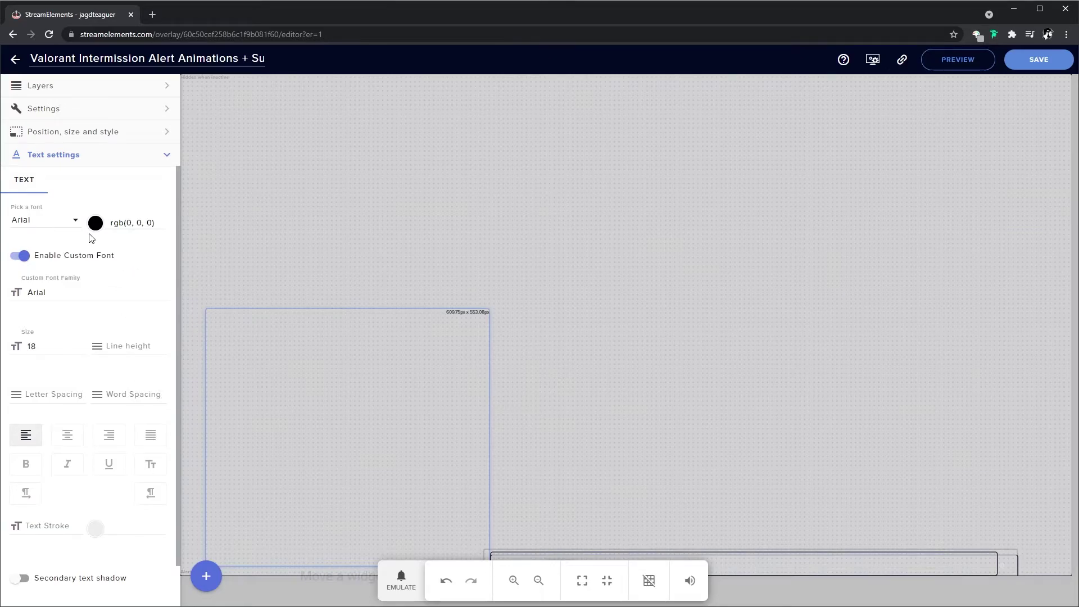
scroll(118, 281, "down", 1)
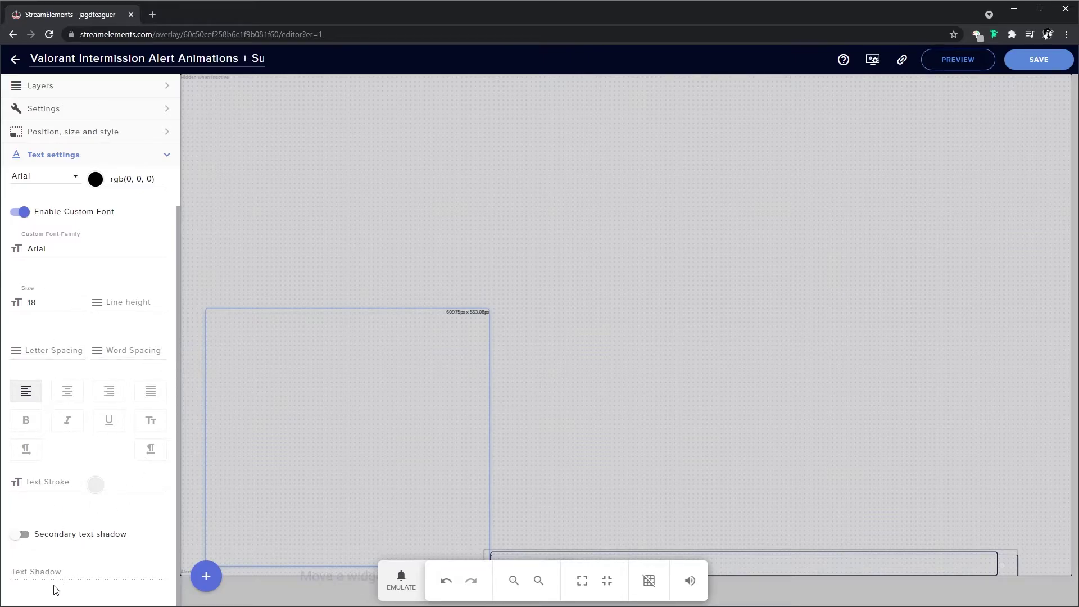
scroll(140, 225, "up", 1)
left_click(164, 157)
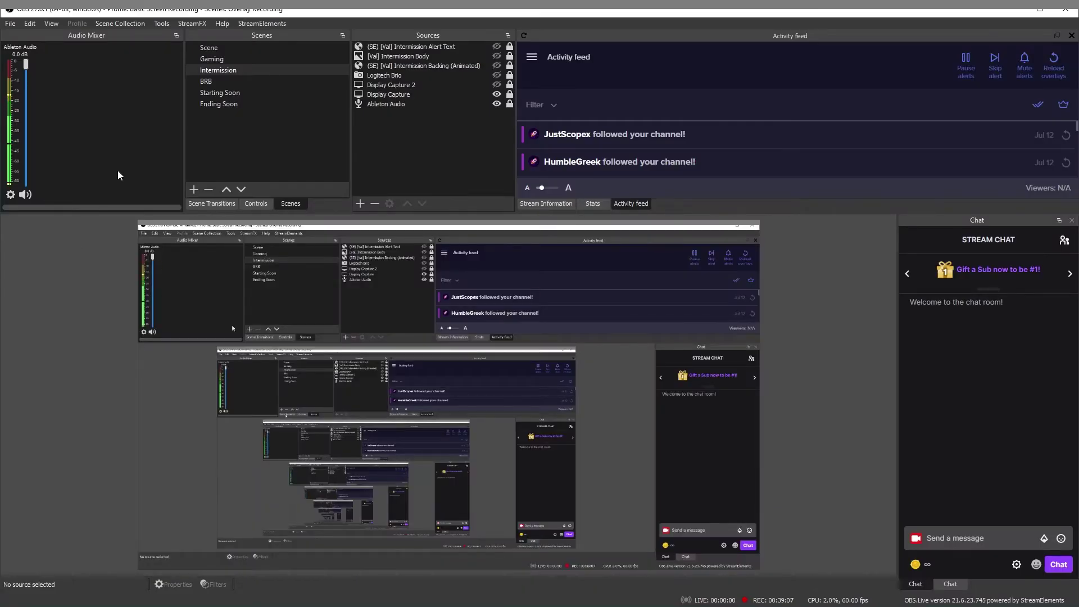
Switch to OBS and send the message "hello viewers !" in the stream chat
left_click(118, 174)
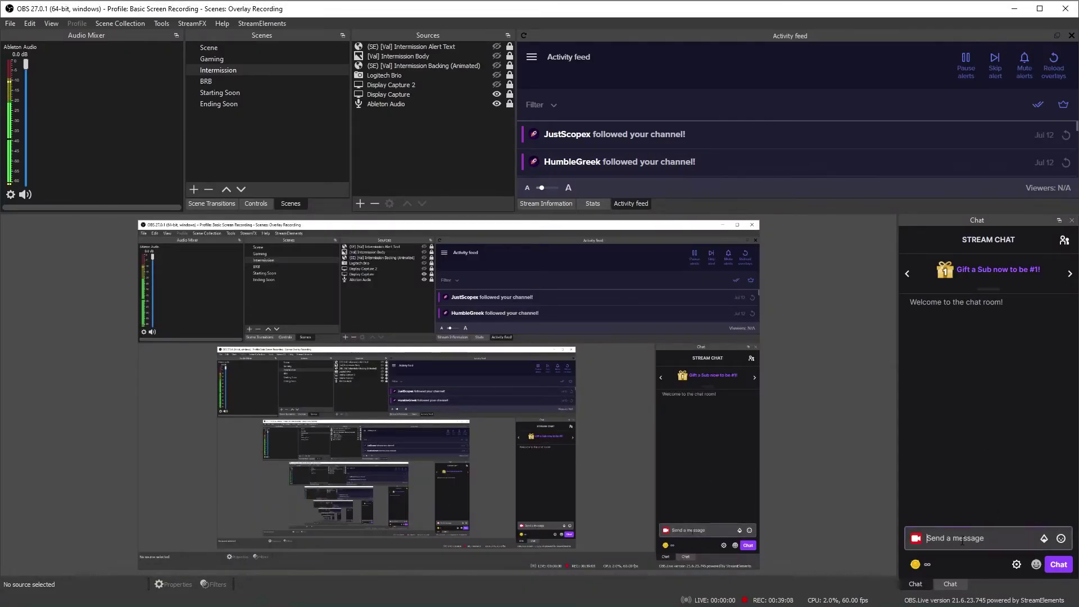
left_click(962, 540)
type("hello ")
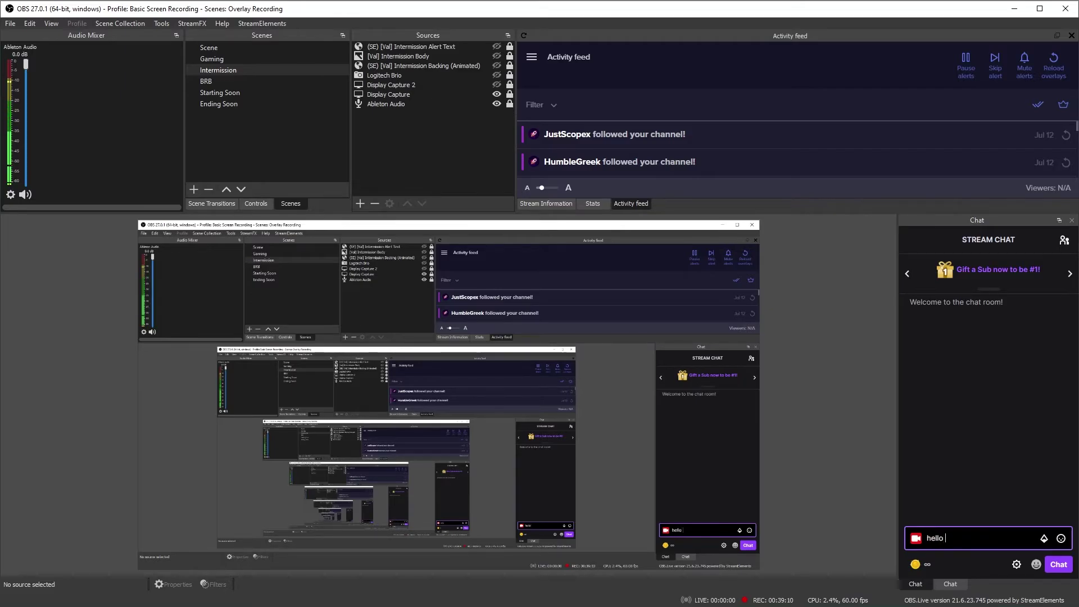
type("viewers !")
key("Return")
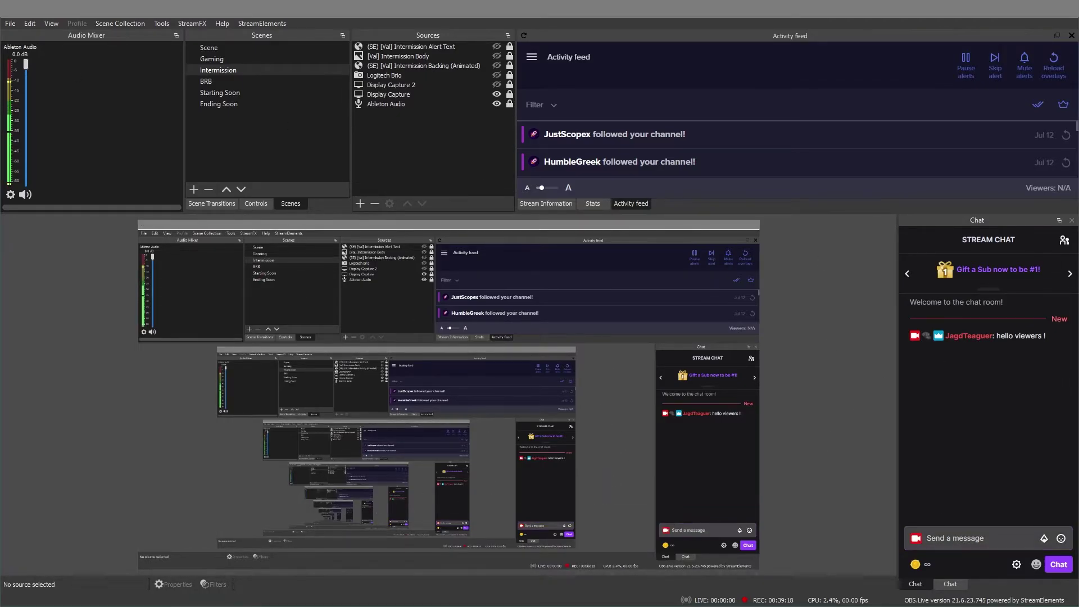
Switch back to the StreamElements overlay editor, save the overlay and copy its link to the clipboard
key("alt+Tab")
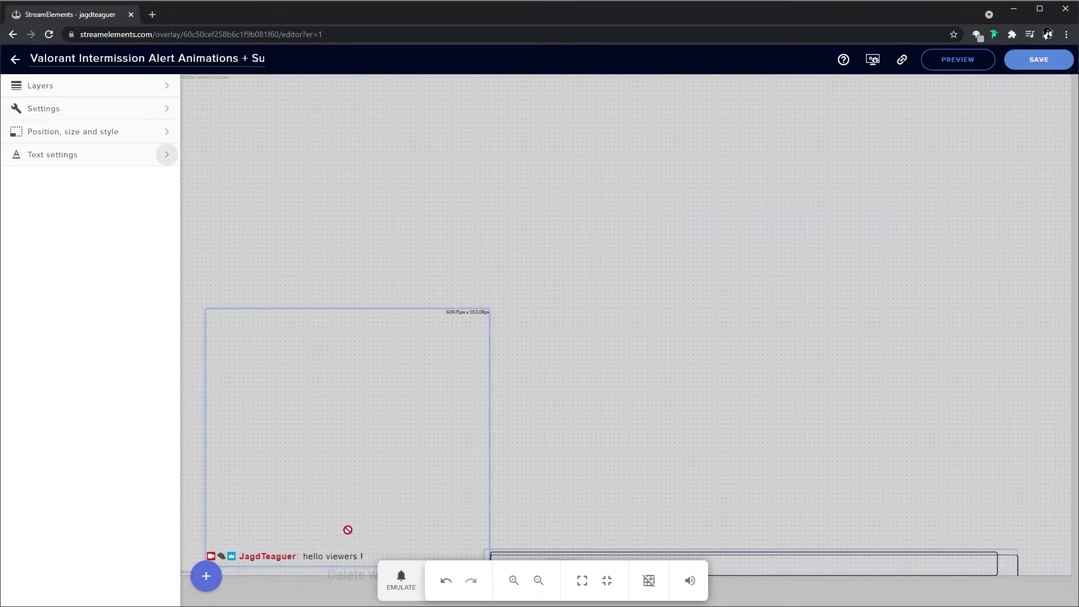
left_click(1037, 61)
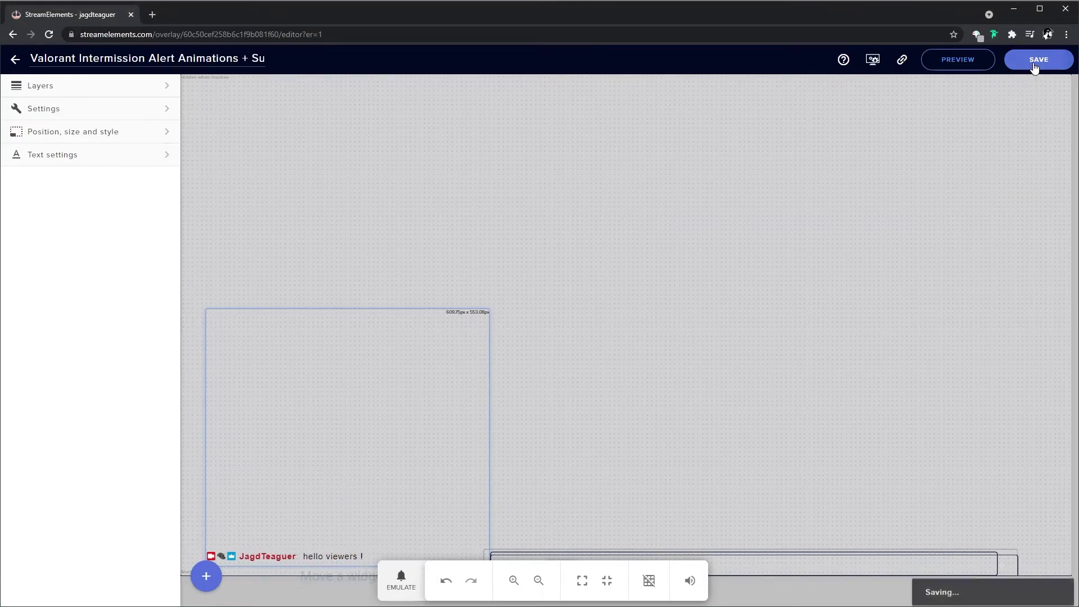
left_click(902, 62)
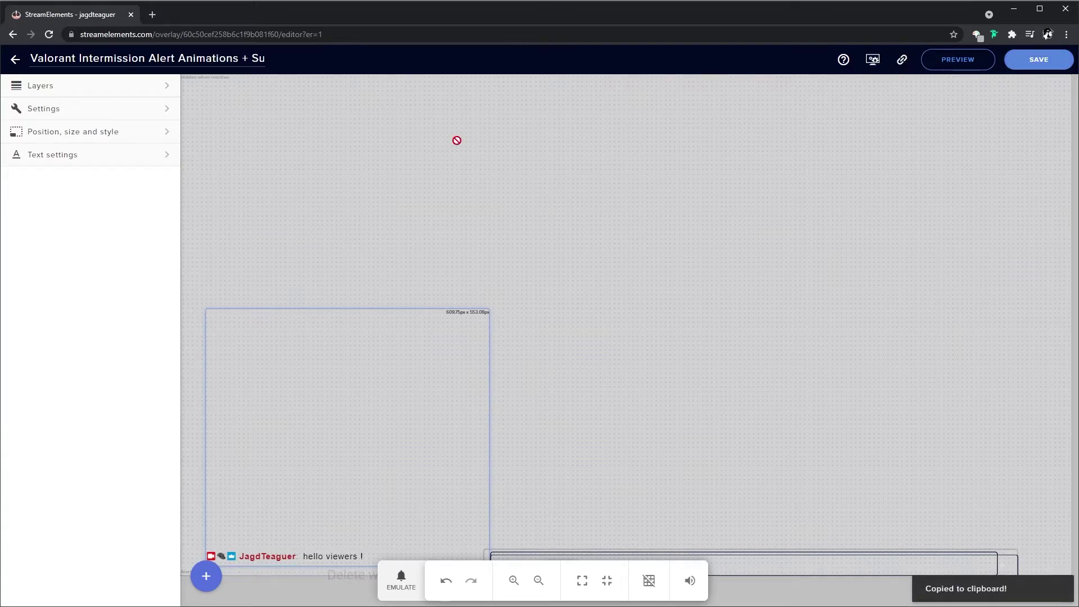
Emulate a follower event to test the green alert animation and follow bar, and close the event list
left_click(400, 584)
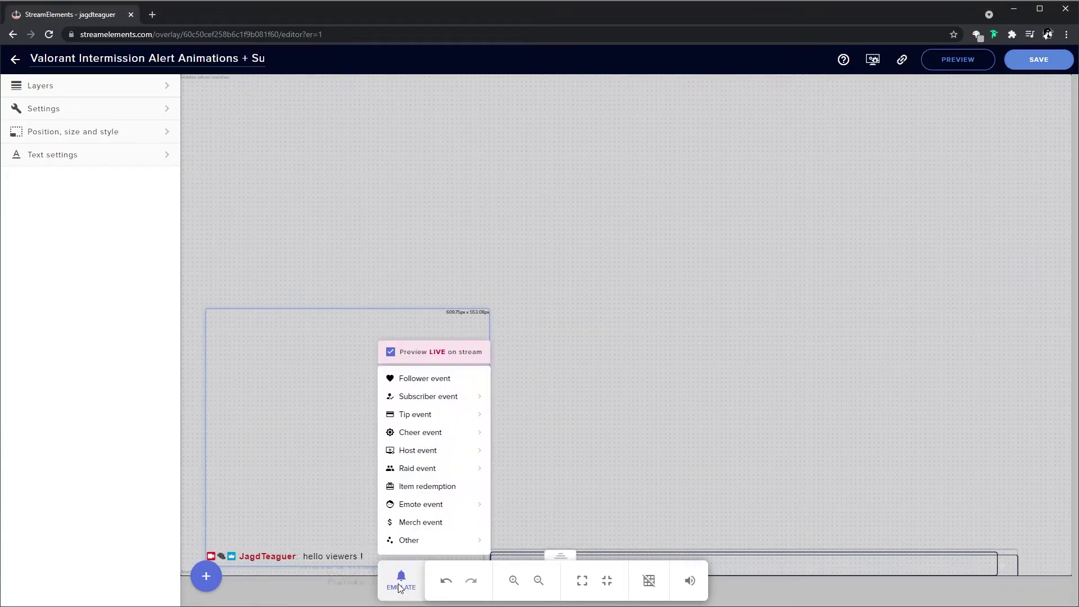
left_click(431, 381)
mouse_move(430, 432)
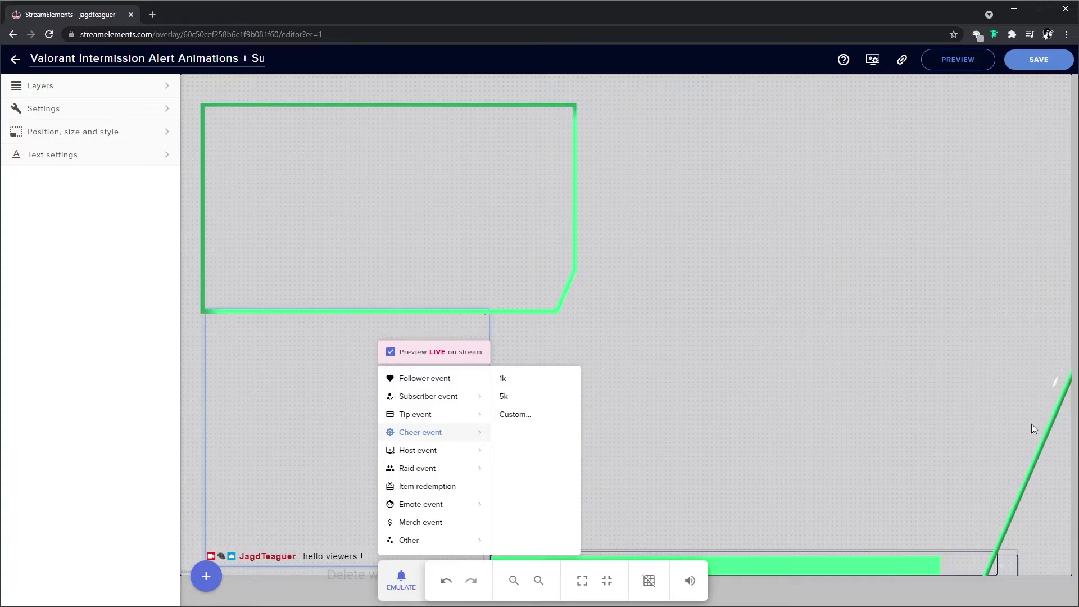
left_click(845, 454)
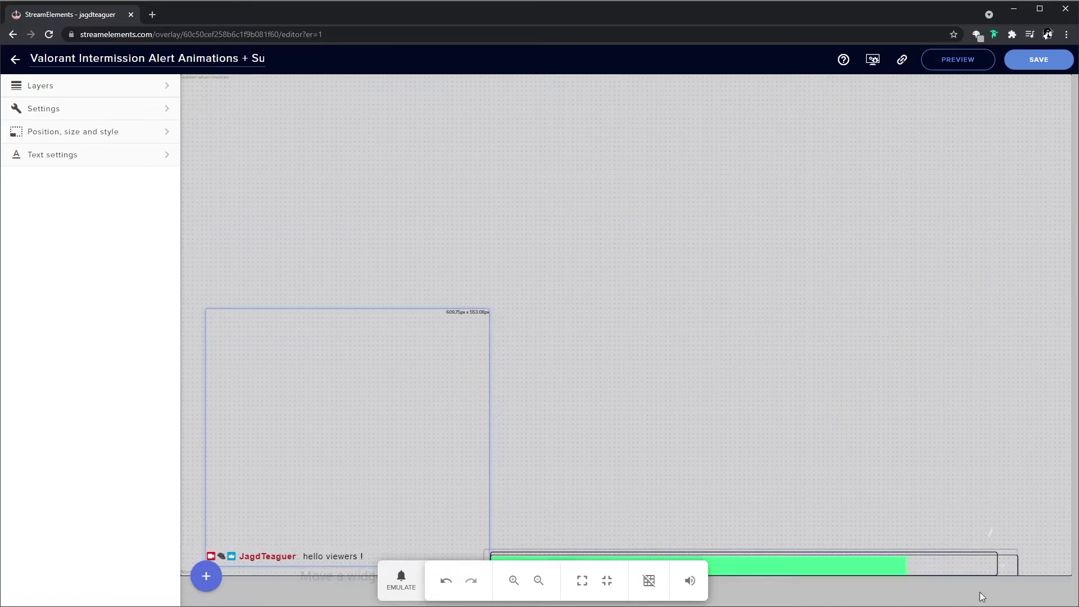
Move the emulation toolbar clear of the train bars and emulate a subscriber event with option 1
left_click_drag(559, 554, 701, 373)
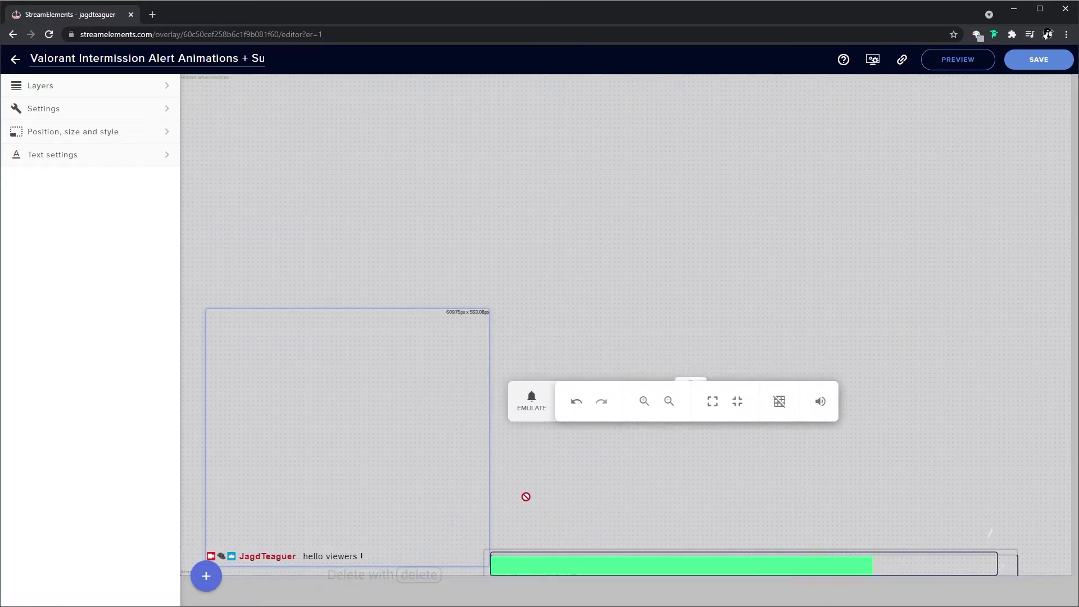
left_click(537, 414)
mouse_move(571, 216)
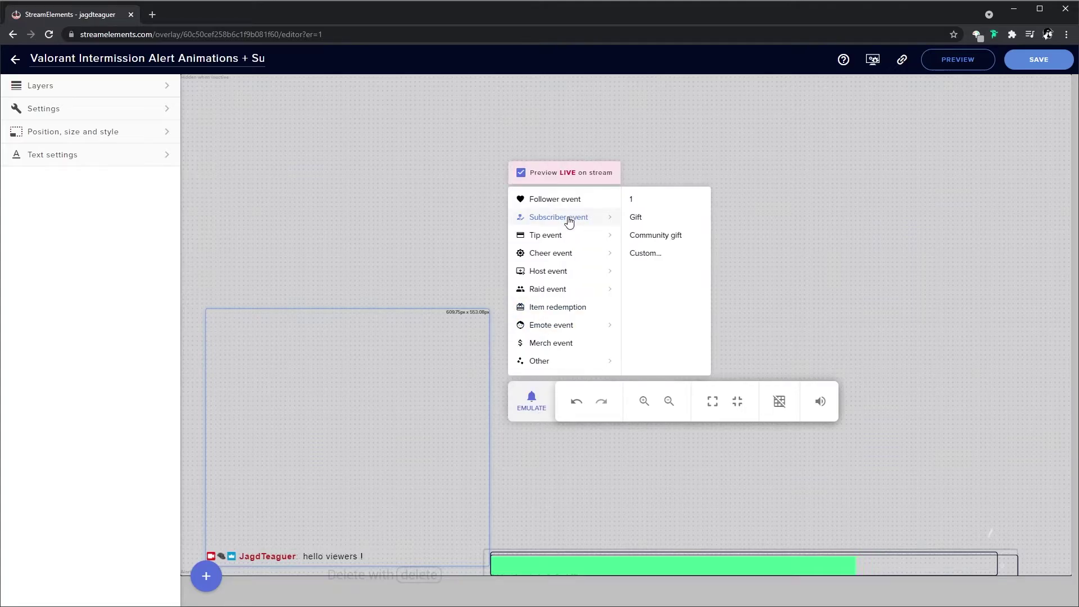
left_click(658, 207)
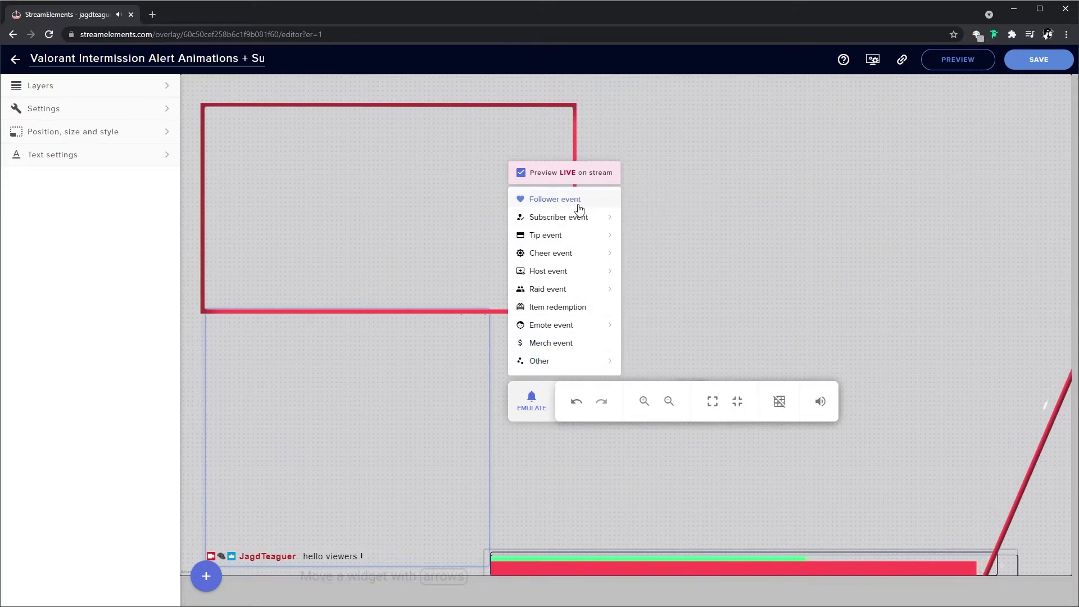
mouse_move(584, 217)
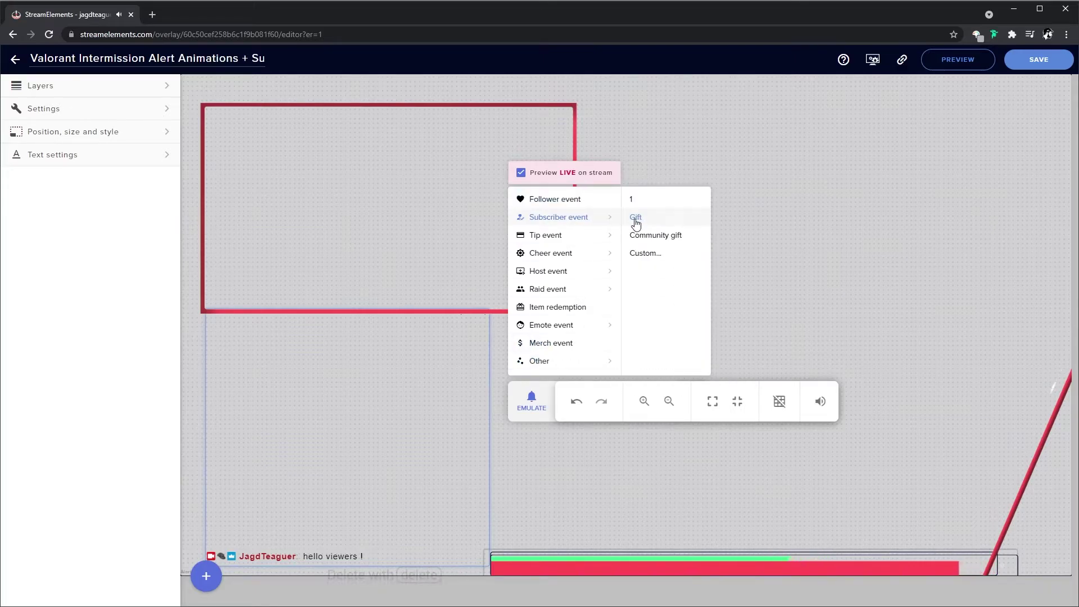
left_click(747, 143)
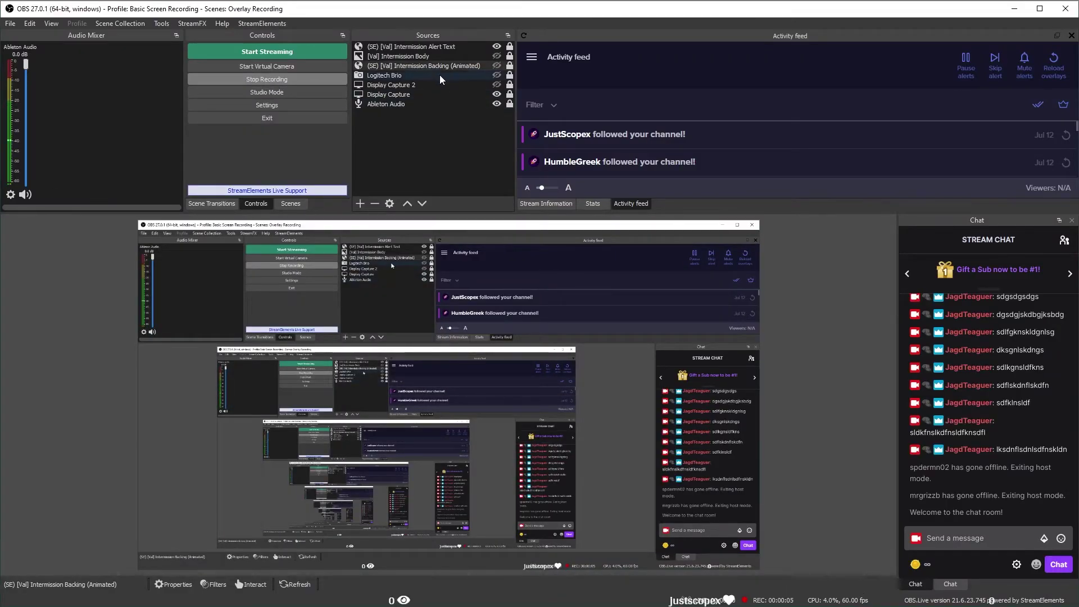
Rename the source "(SE) [Val] Intermission Backing (Animated)" as "(SE) [Val] Intermission Alerts Animations"
left_click(439, 66)
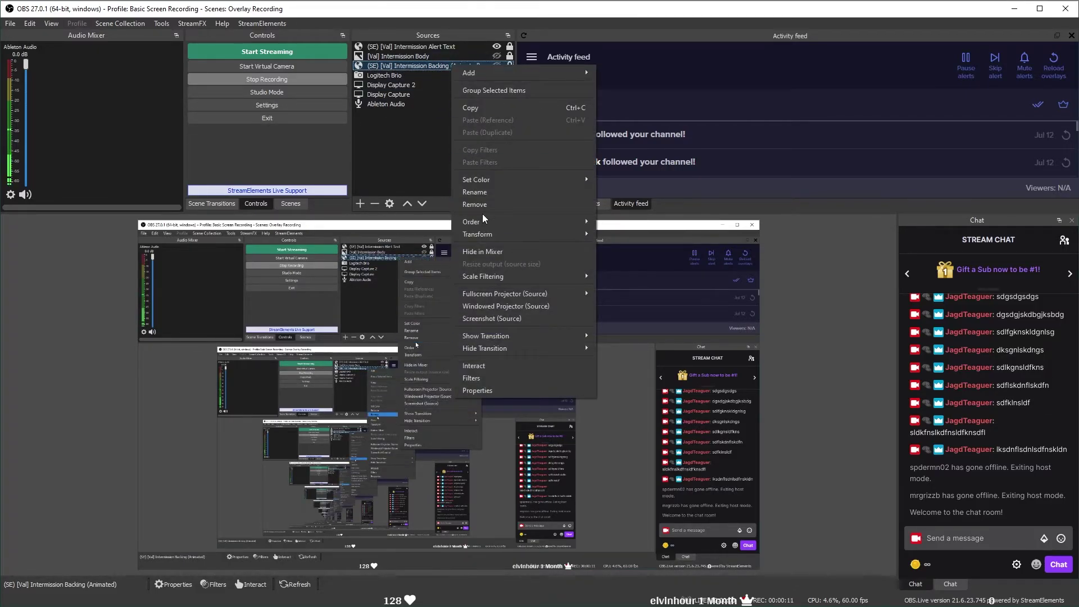
left_click(475, 192)
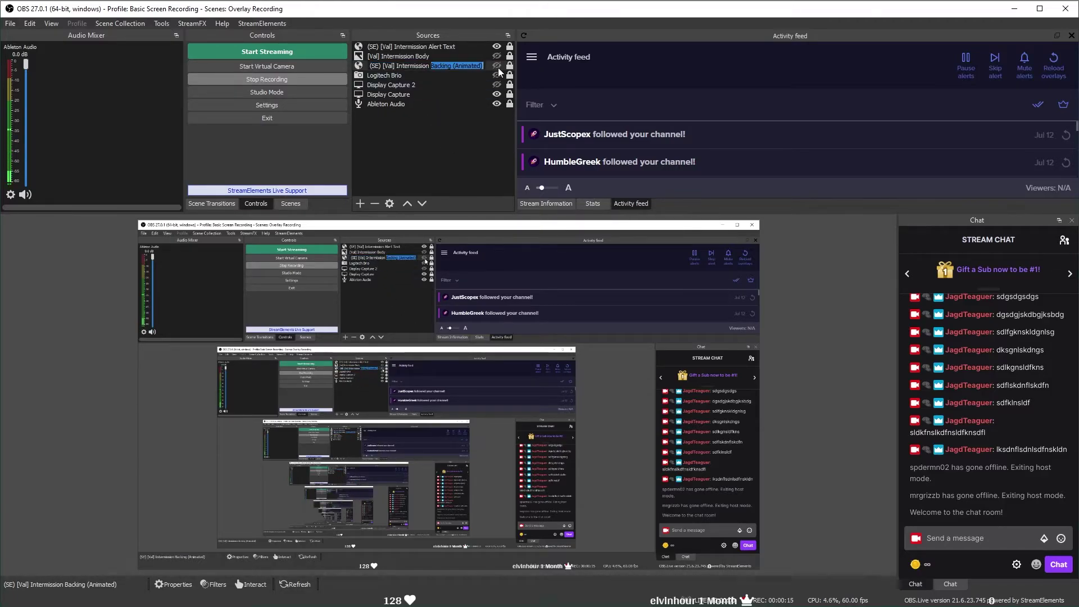
type("Alerts")
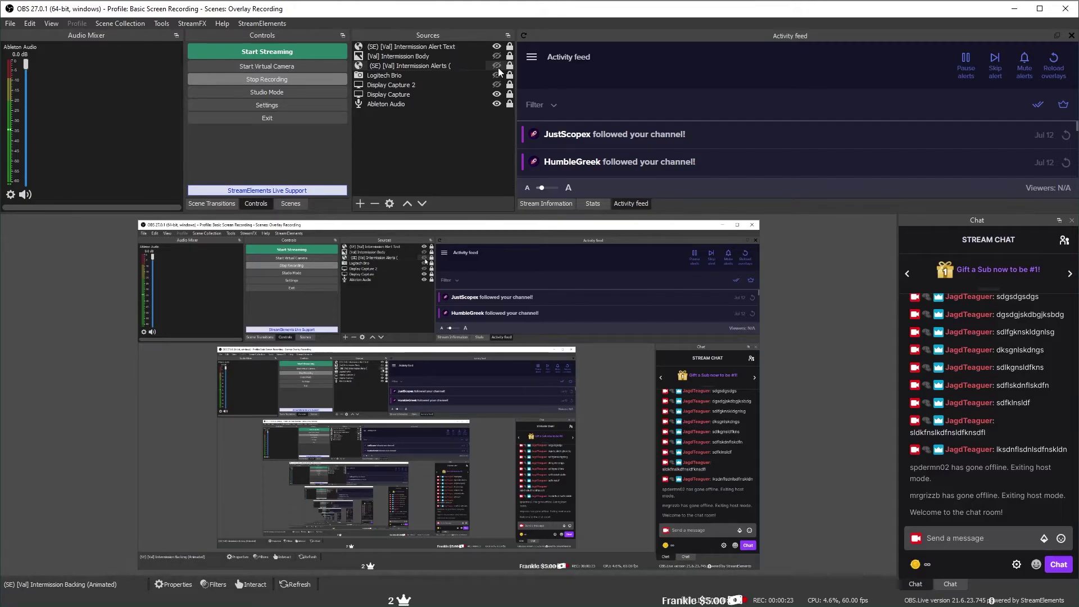
type("Animati")
key("Return")
Check the overlay URL, dimensions and playback-related options in the properties of the Intermission Alerts Animations source
right_click(482, 63)
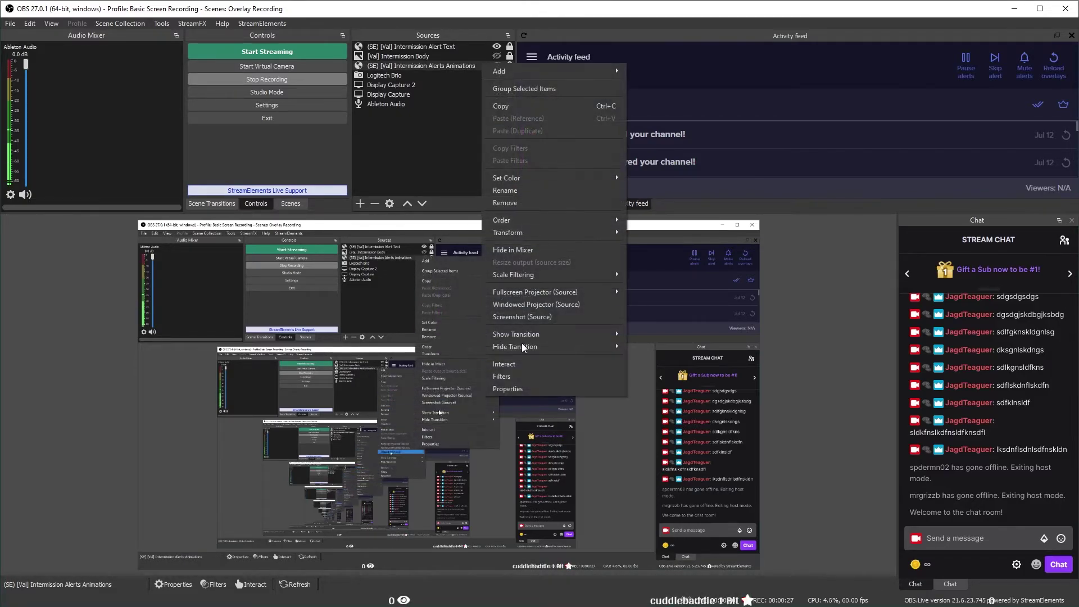
left_click(508, 388)
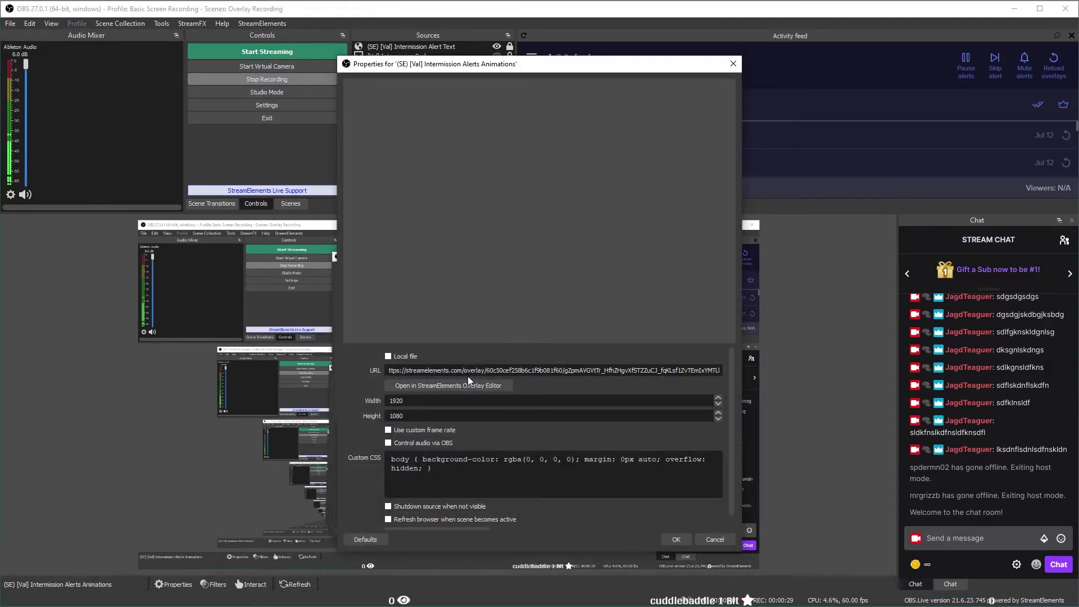
left_click_drag(622, 370, 387, 370)
left_click(520, 371)
mouse_move(521, 370)
left_mouse_down()
mouse_move(566, 370)
mouse_move(522, 370)
left_mouse_up()
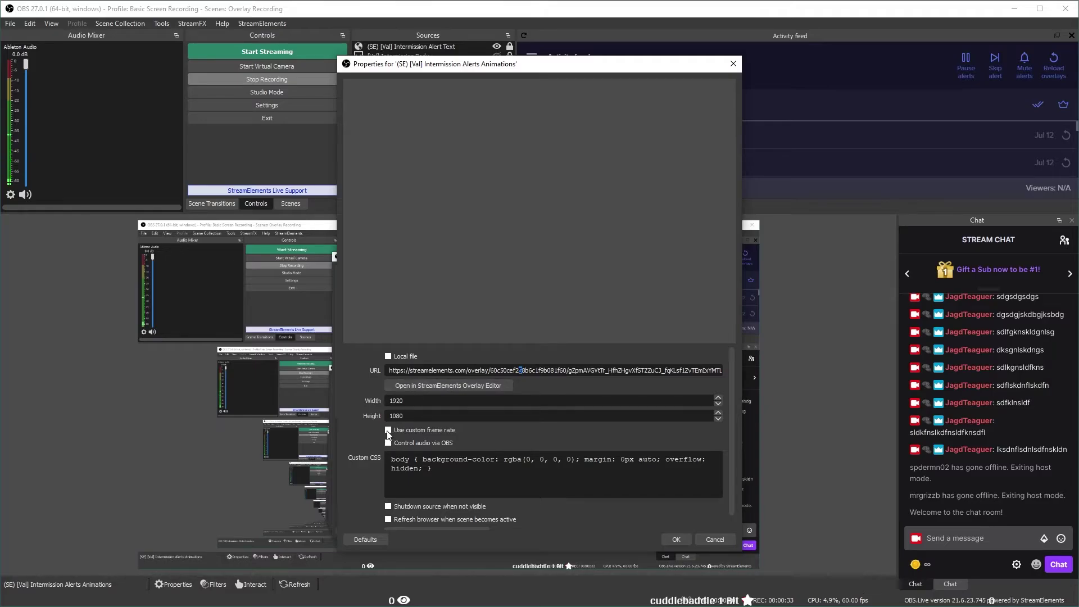
scroll(479, 510, "down", 1)
left_click(676, 539)
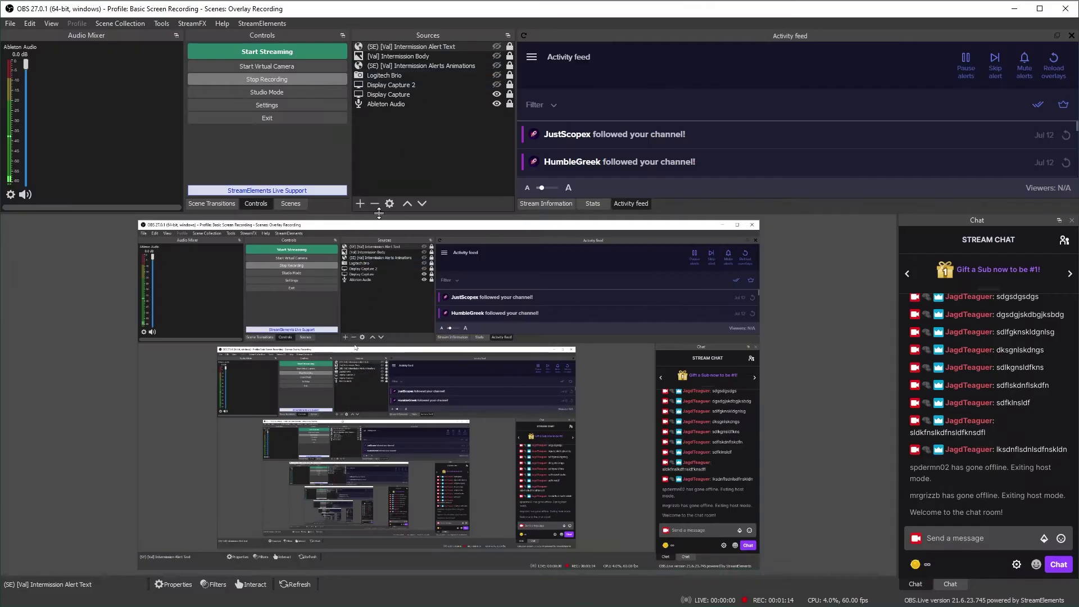
Add a new media source named "[Val] Intermission Backing (Animation)" to the scene
left_click(360, 204)
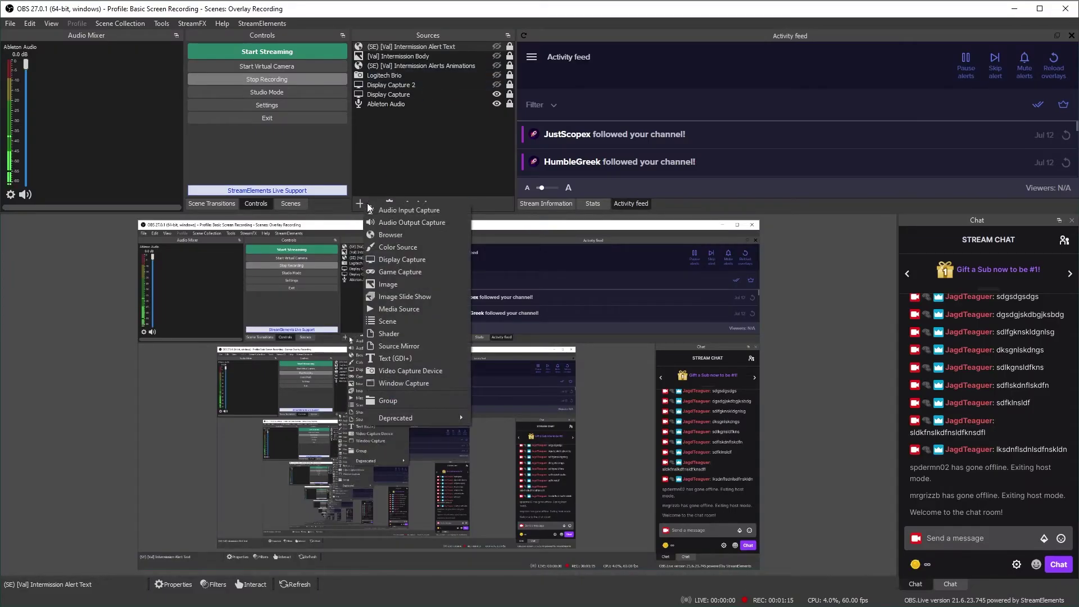
left_click(406, 309)
key("BackSpace")
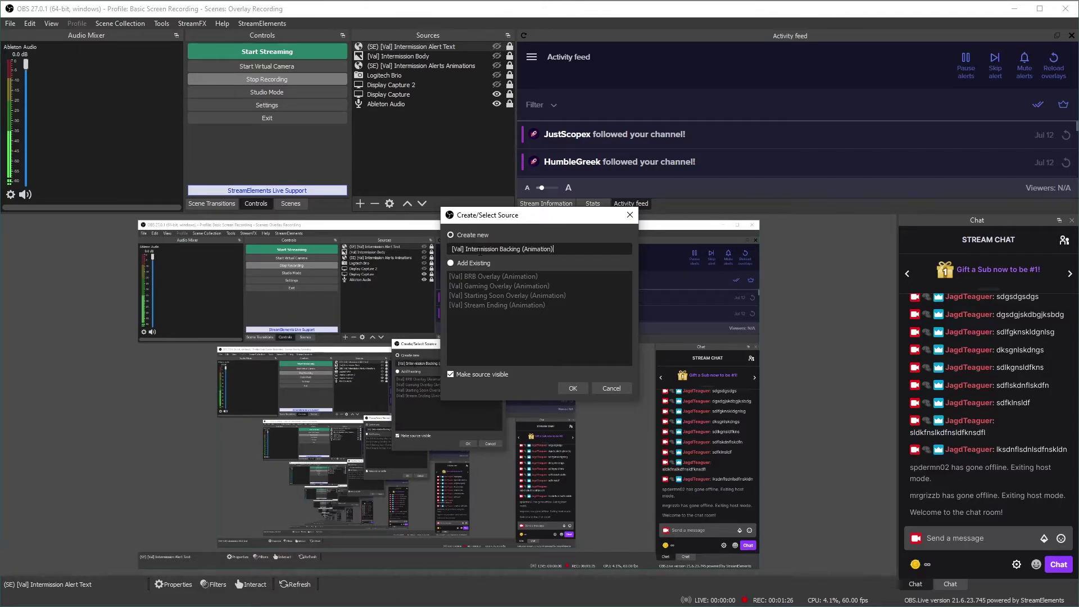
key("Return")
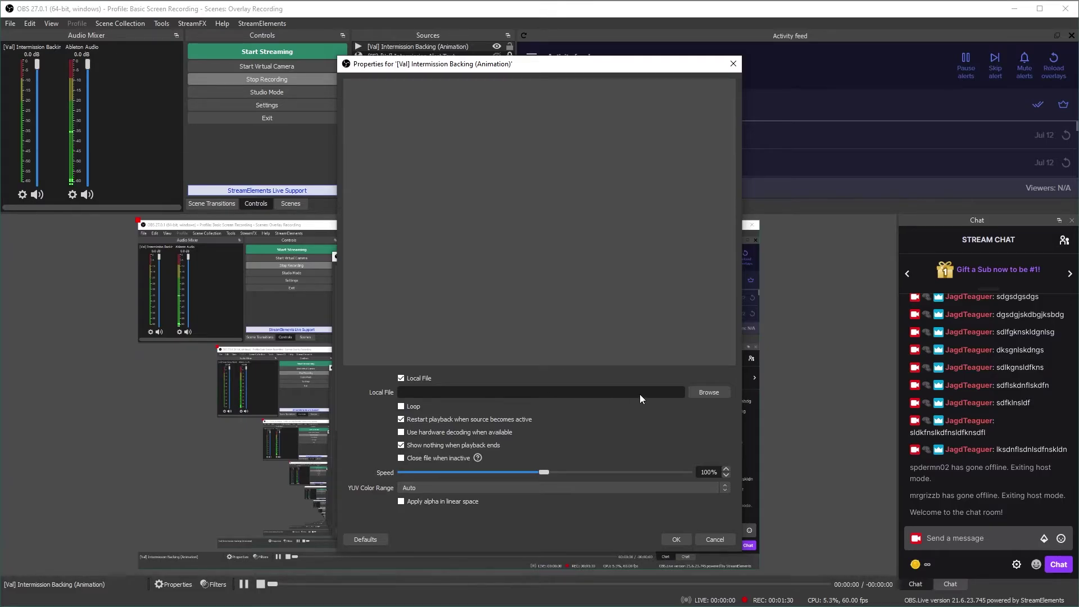
Load "[Val] Intermission Backing (Animated).webm" into the media source, with looping enabled and restart on becoming active disabled
left_click(707, 393)
left_click(606, 169)
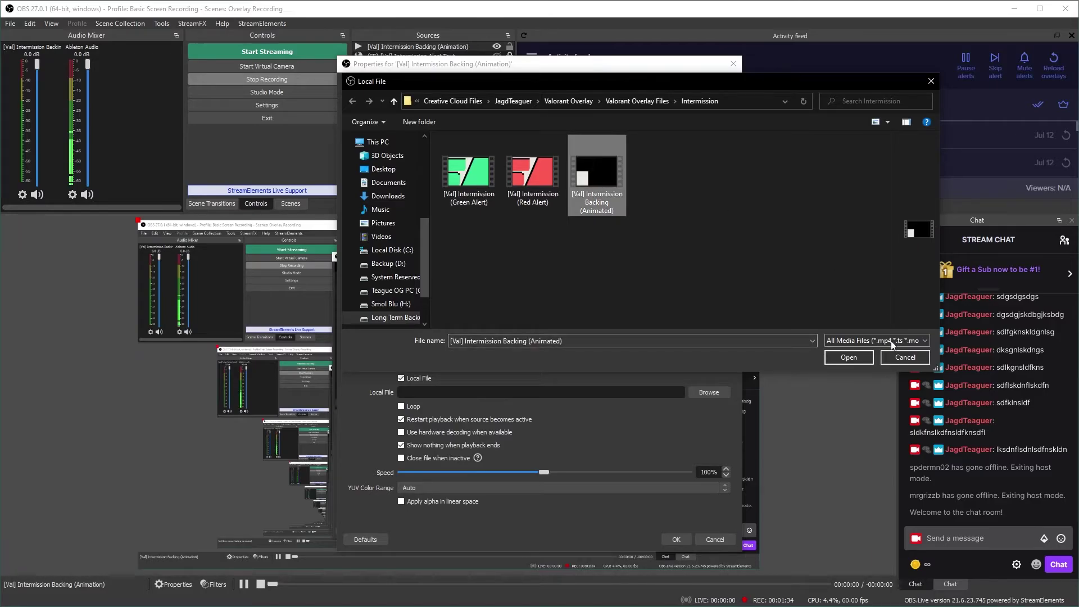
left_click(849, 358)
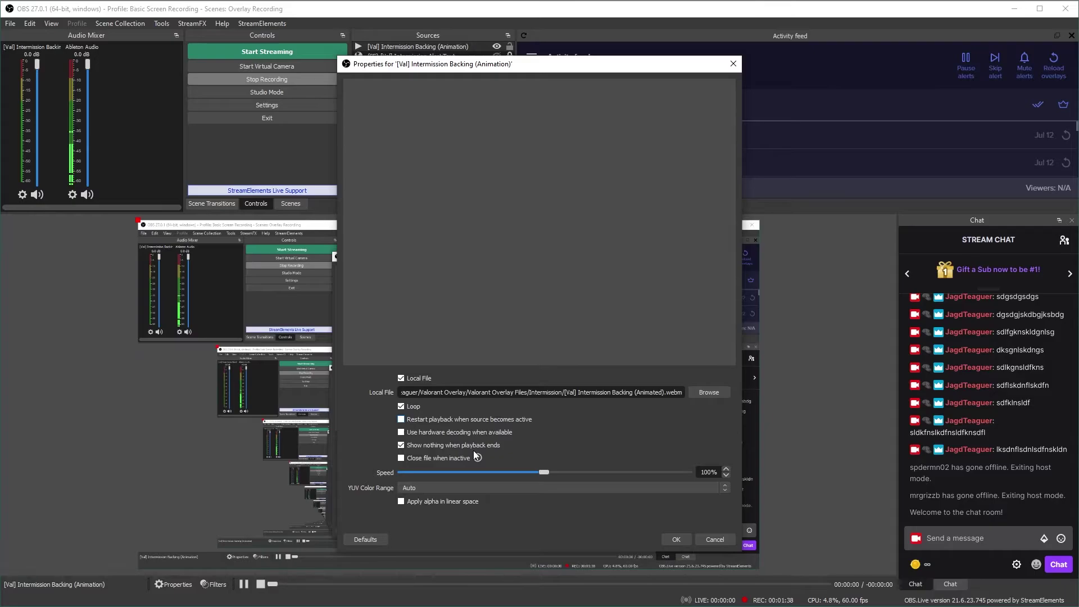
left_click(676, 540)
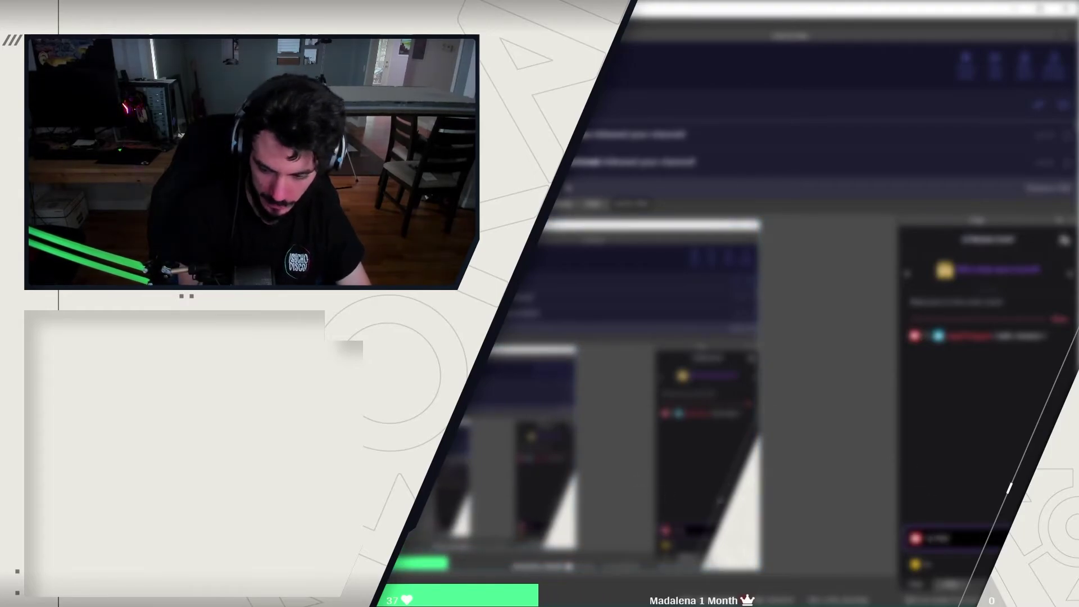
Send the chat messages "Is this working?!", "Sick!", "This overlay is dope!" and a reminder to follow the channel on all socials
key("Return")
type("Sick!")
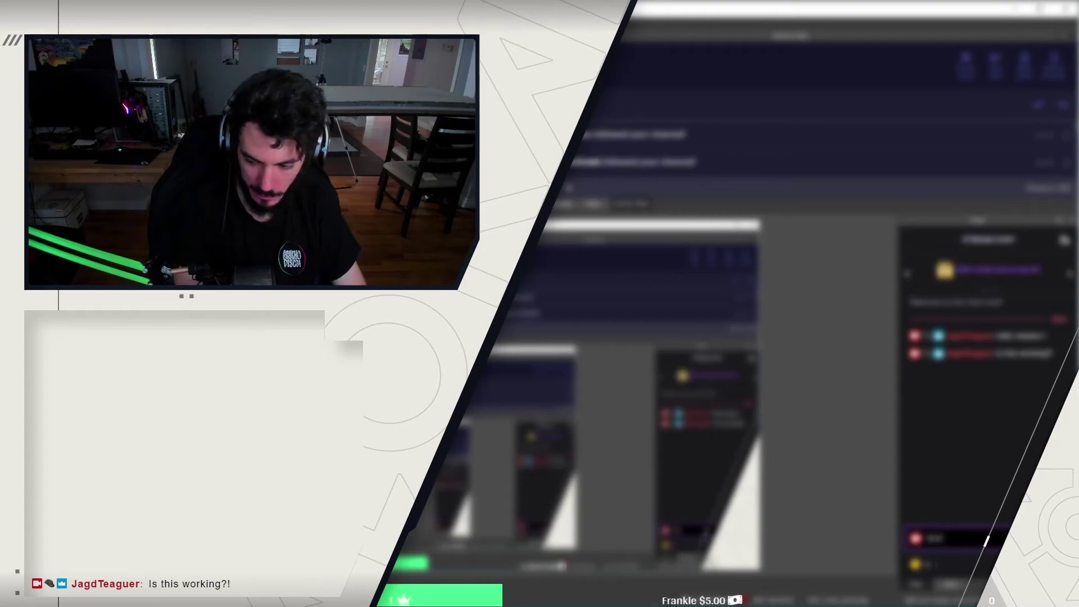
key("Return")
type("Yeah cool")
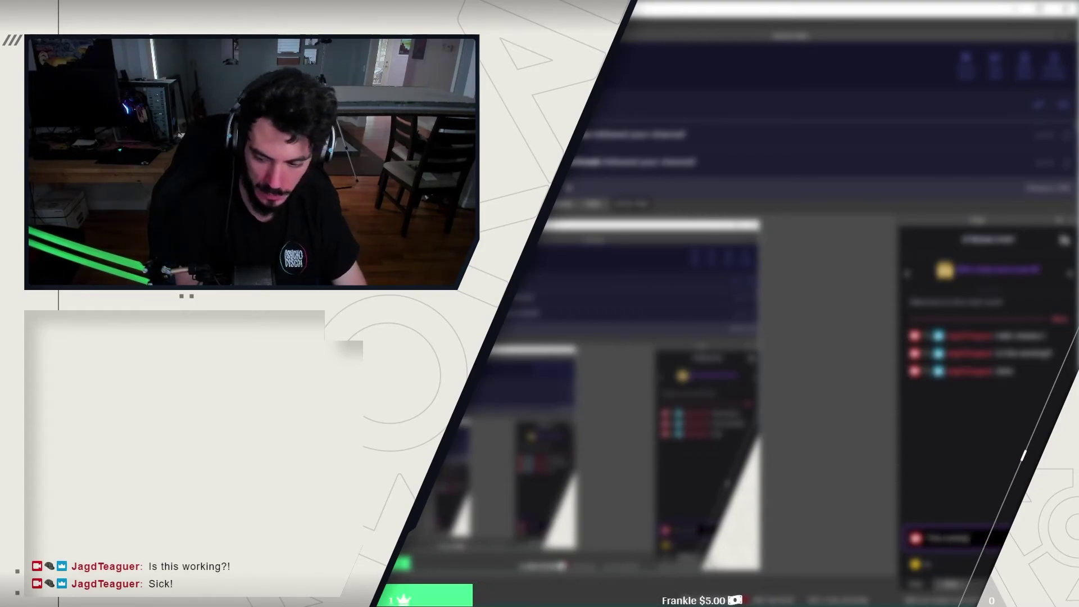
key("Return")
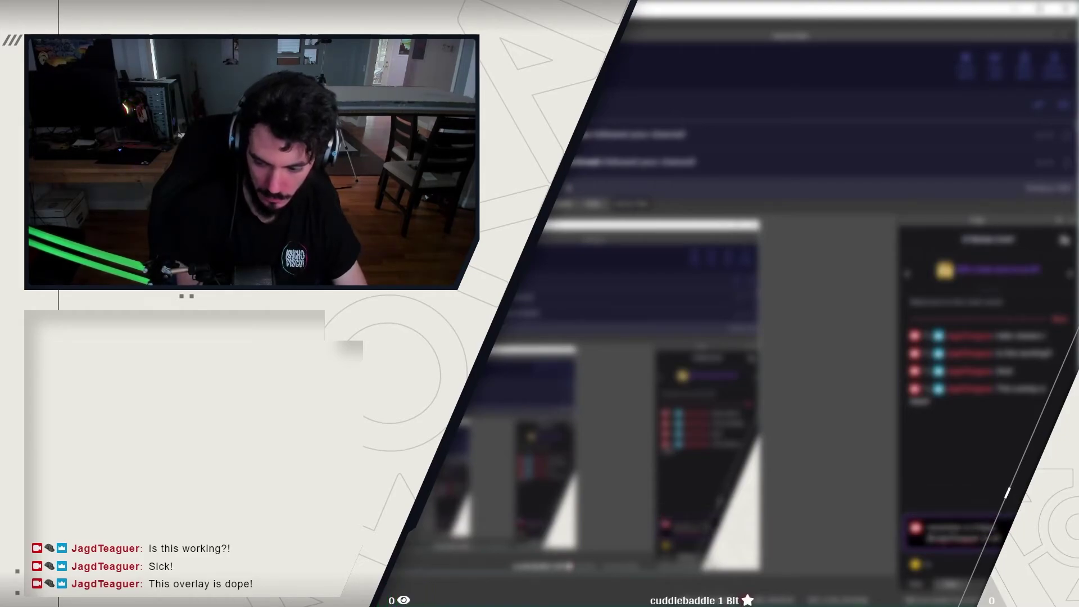
key("Return")
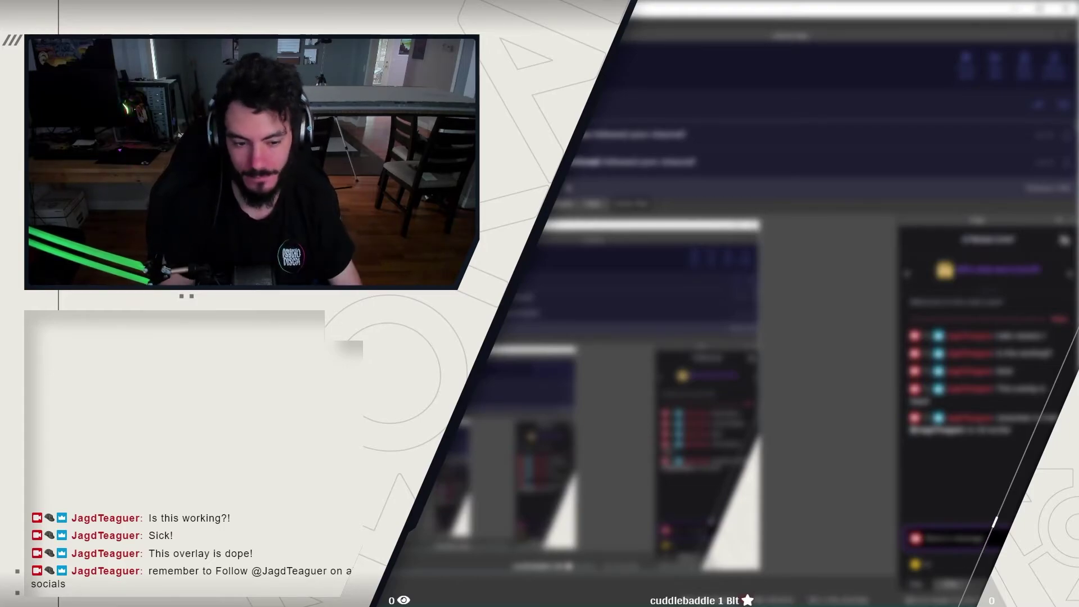
Send a series of short and long random-text chat messages to fill the overlay's chat box and test its scrolling
type("nice")
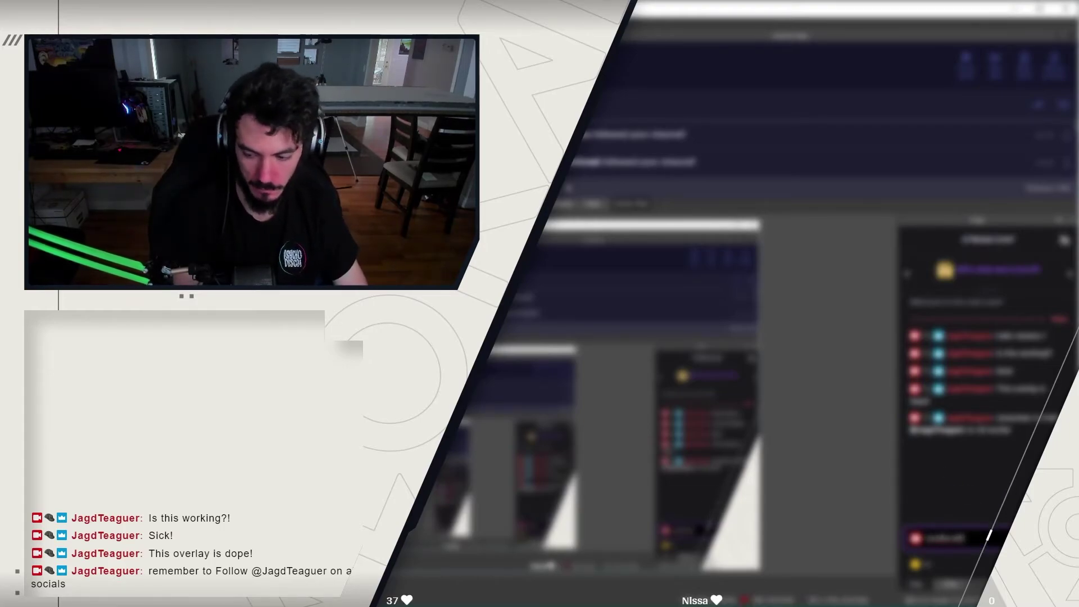
key("Return")
type("sldkfnlskdfnslf")
key("Return")
type("sldfknlskfnlsdf")
key("Return")
type("sdfknsldfnksldfnsldfnksdnfskldfn")
key("Return")
type("sdfkn")
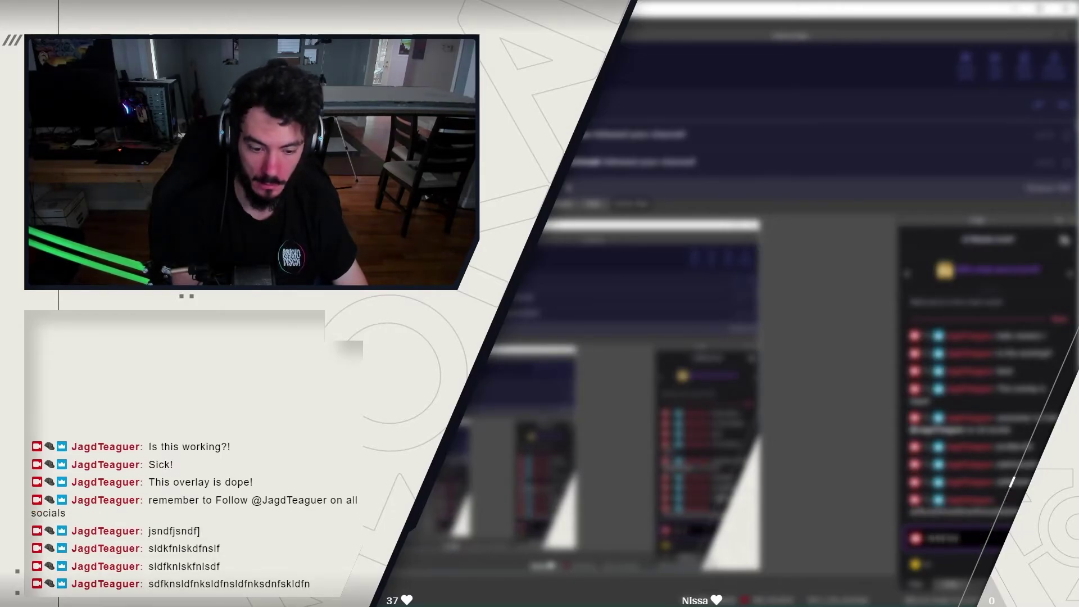
key("Return")
type("slkdfnlskdfnlskdnflsdflnsdflnsdknflskdfnlsdfnlksdfnsldfnskldfn")
key("Return")
type("lskdfnklsdfnlskdfnlsdkfnlsnflskdnfs")
key("Return")
type("slkdfnlskdfn")
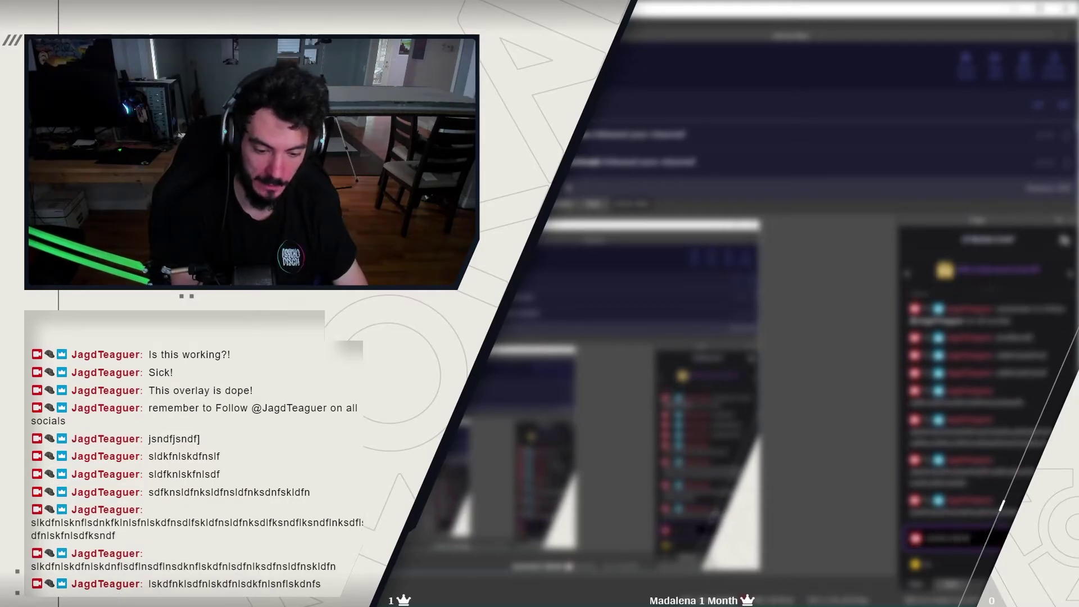
type("lknsflksndlkfnsndlfknsd")
key("Return")
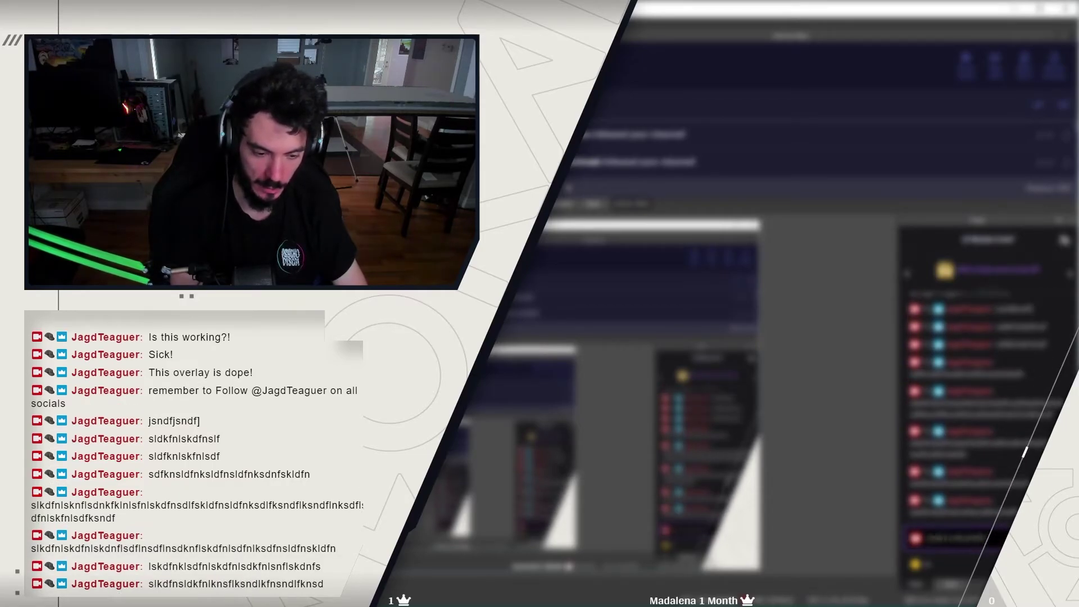
type("sldkfnlsdfnskldfnsldkfn")
key("Return")
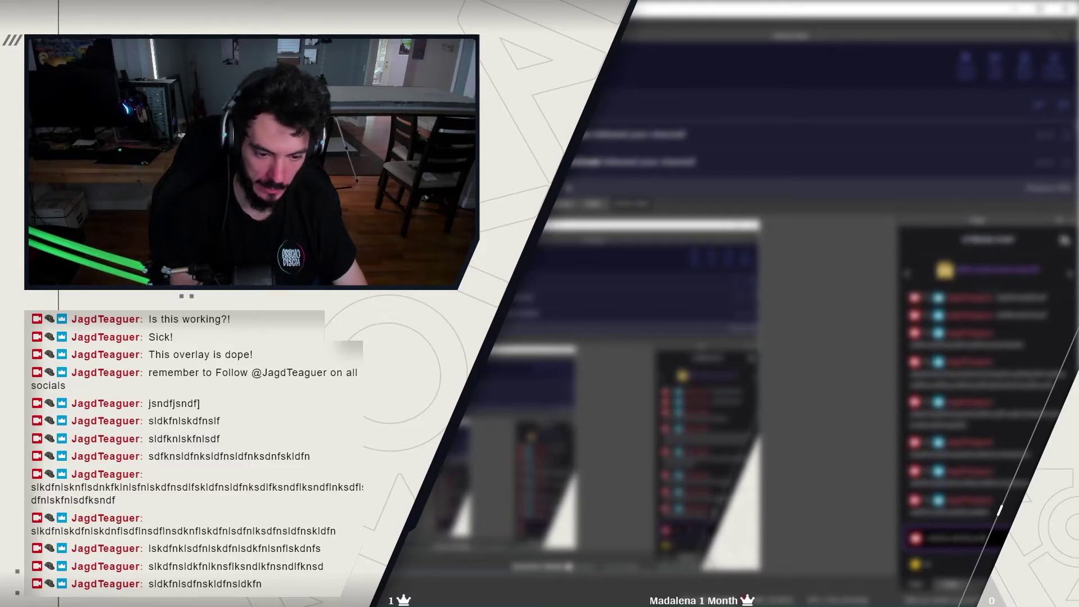
type("slkdfnsldfnksndlfnsdkfn")
key("Return")
type("ksskndflknslfnks")
key("Return")
type("sslkdfnsdlkfnkslfnsld")
key("Return")
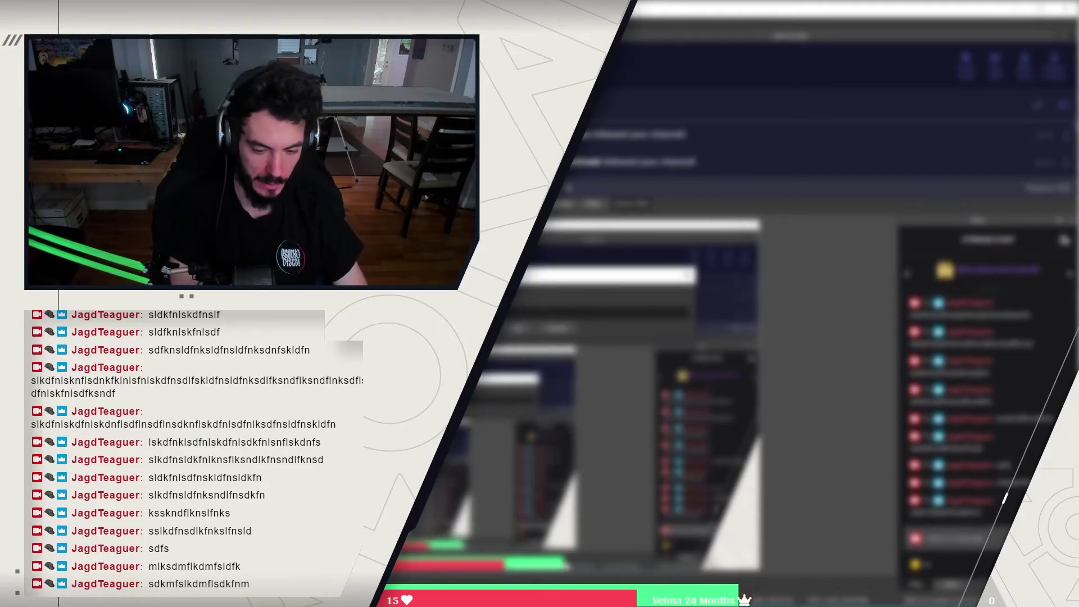
key("Return")
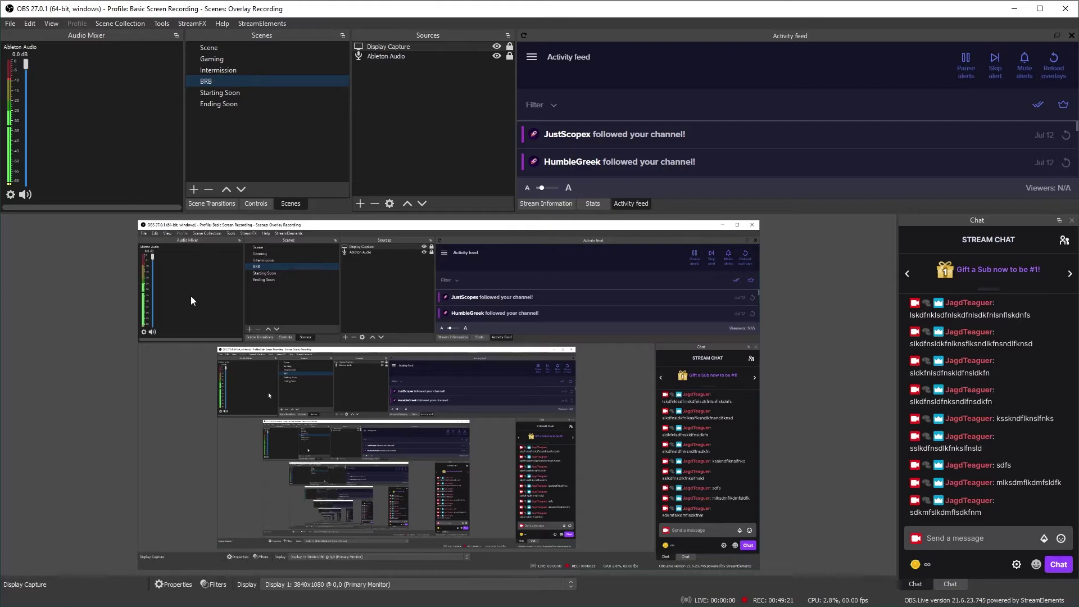
Add a new media source named "[Val] BRB Overlay (Animation)" to the BRB scene
left_click(359, 203)
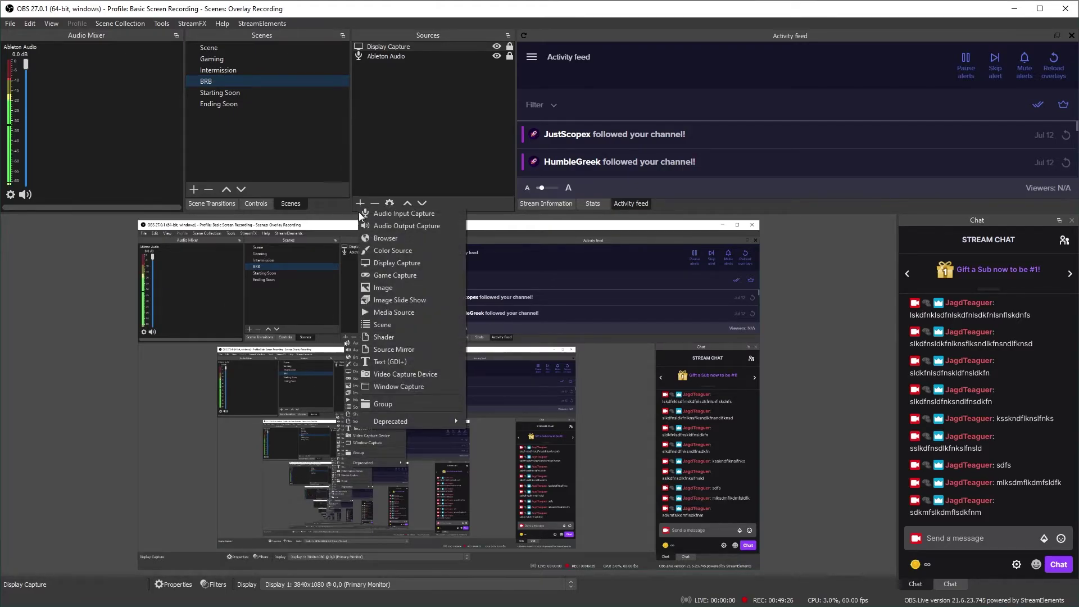
left_click(387, 301)
type("[Val] BRB Overlay N")
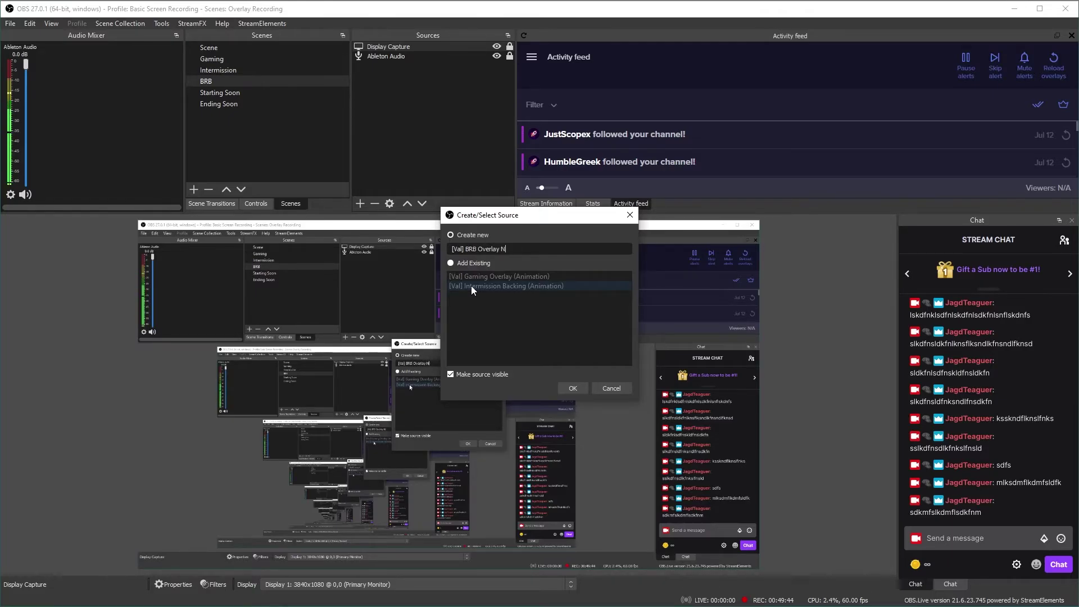
key("BackSpace")
type("Animat")
key("BackSpace")
key("BackSpace")
key("BackSpace")
key("BackSpace")
key("BackSpace")
key("BackSpace")
type("(Animation)")
key("Return")
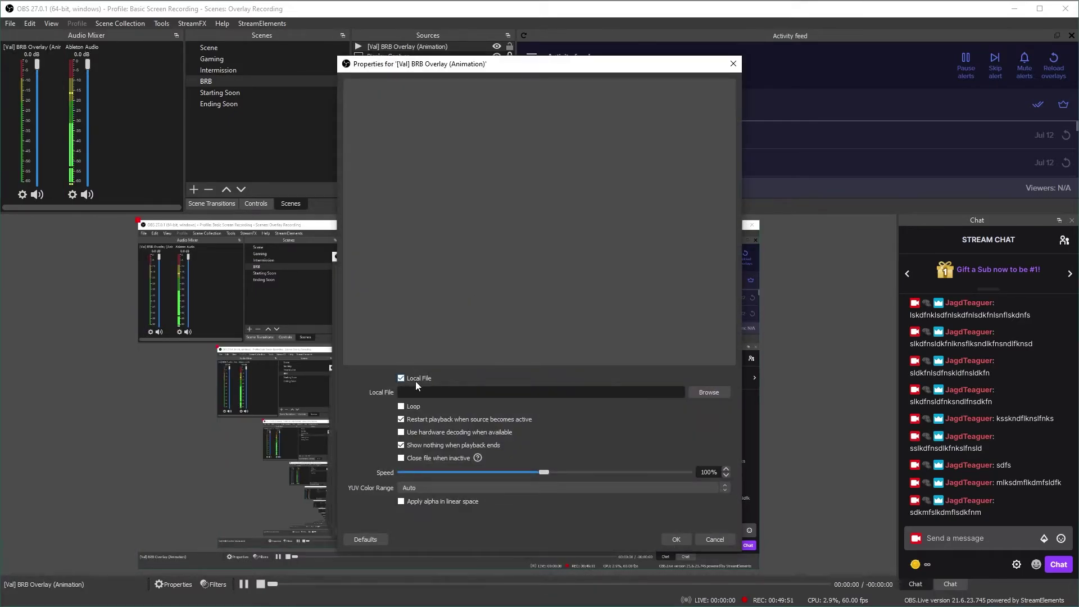
Load "Valorant BRB (Overlay).webm" from the BRB folder into the media source, with looping enabled and restart on becoming active disabled
left_click(729, 392)
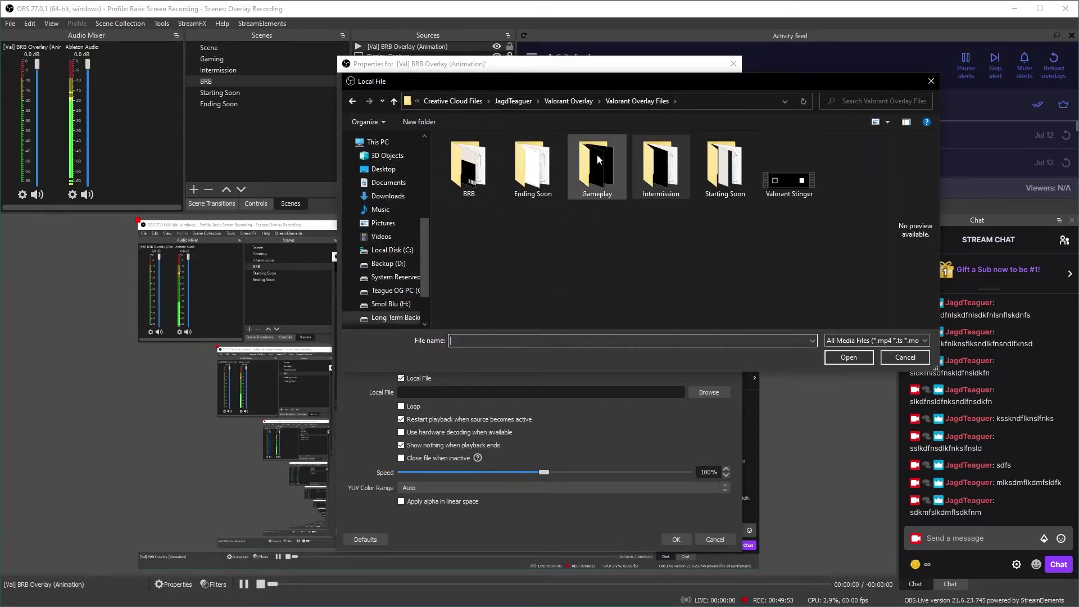
double_click(480, 183)
left_click(480, 183)
left_click(849, 358)
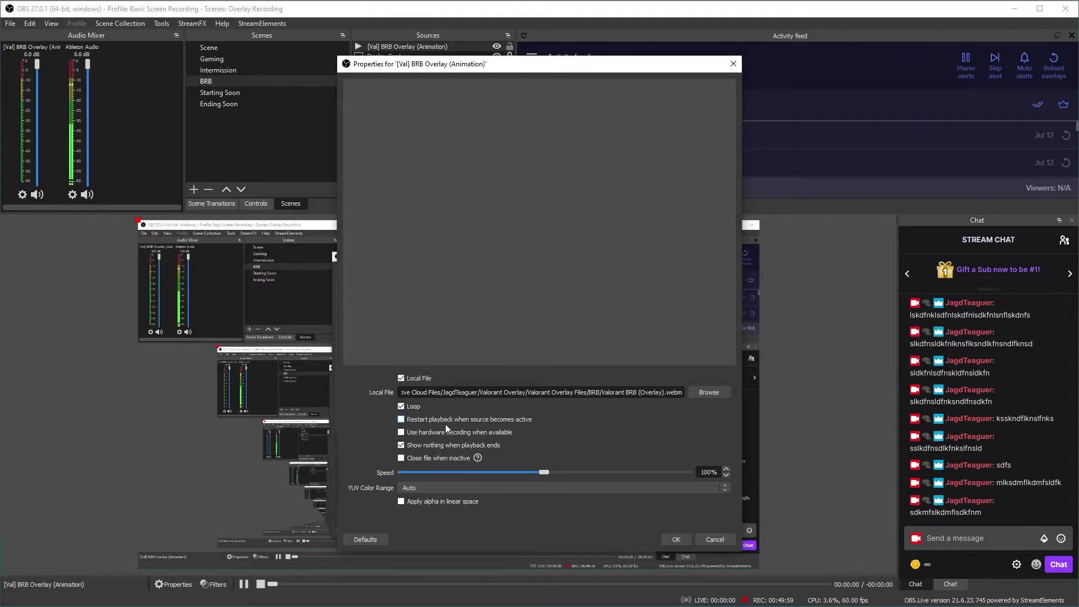
left_click(677, 539)
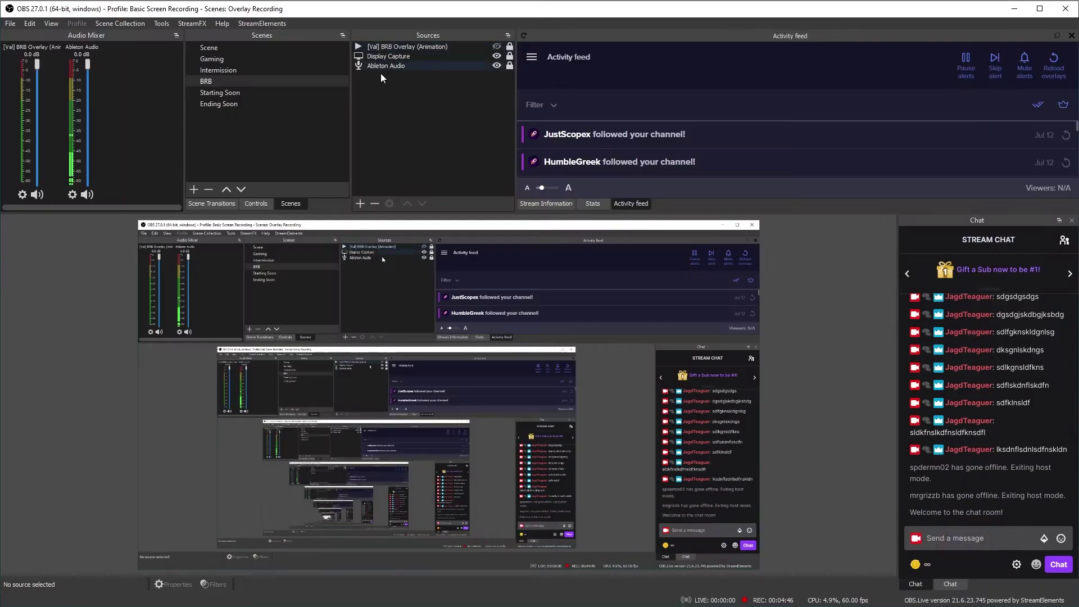
Add a browser source named "(SE) [Val] BRB Chat" to the BRB scene, confirm its properties and deselect it
left_click(360, 203)
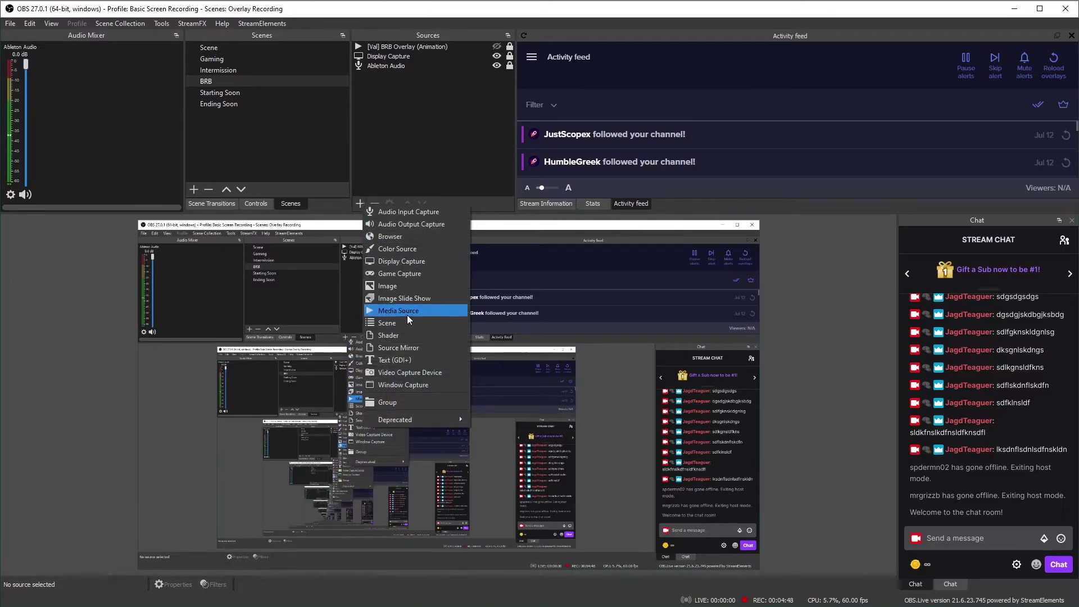
left_click(395, 235)
type("(SE) [Valorant")
key("BackSpace")
key("BackSpace")
key("BackSpace")
key("BackSpace")
key("BackSpace")
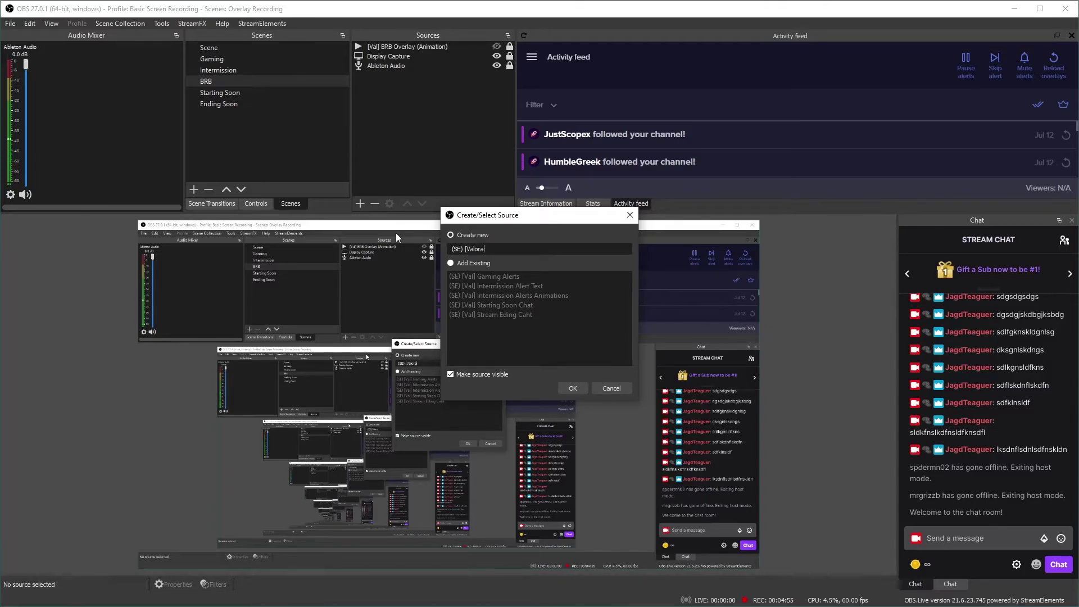
type("] BRB Chat")
key("Return")
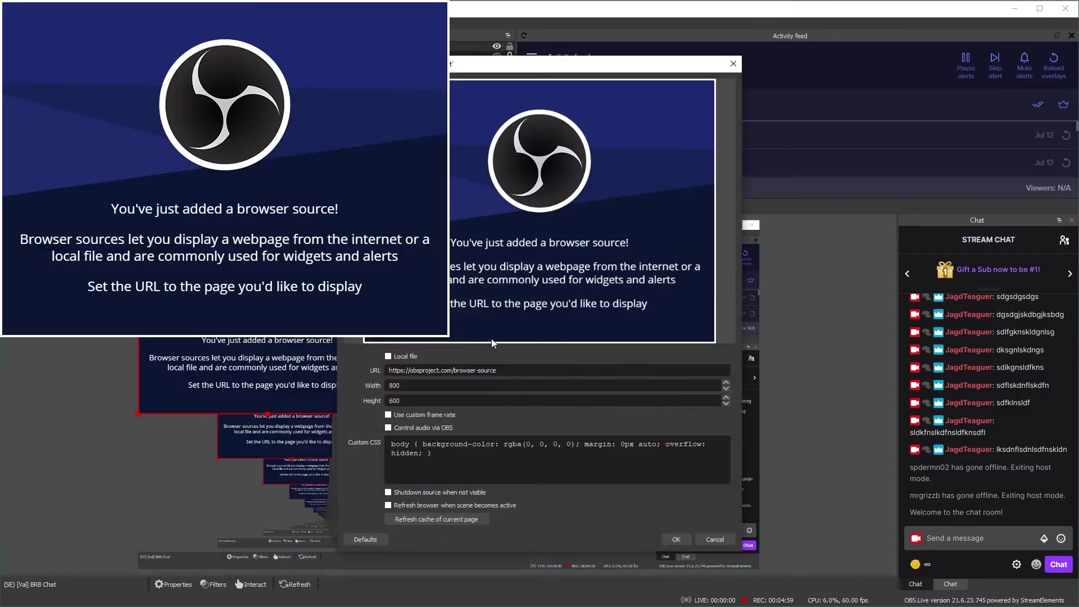
left_click(668, 539)
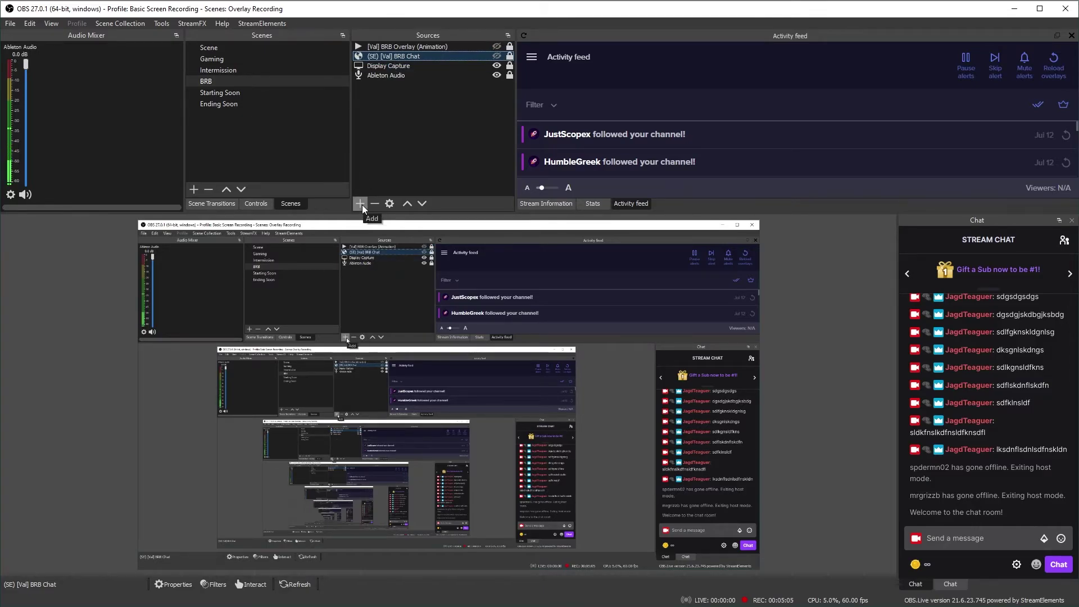
left_click(403, 151)
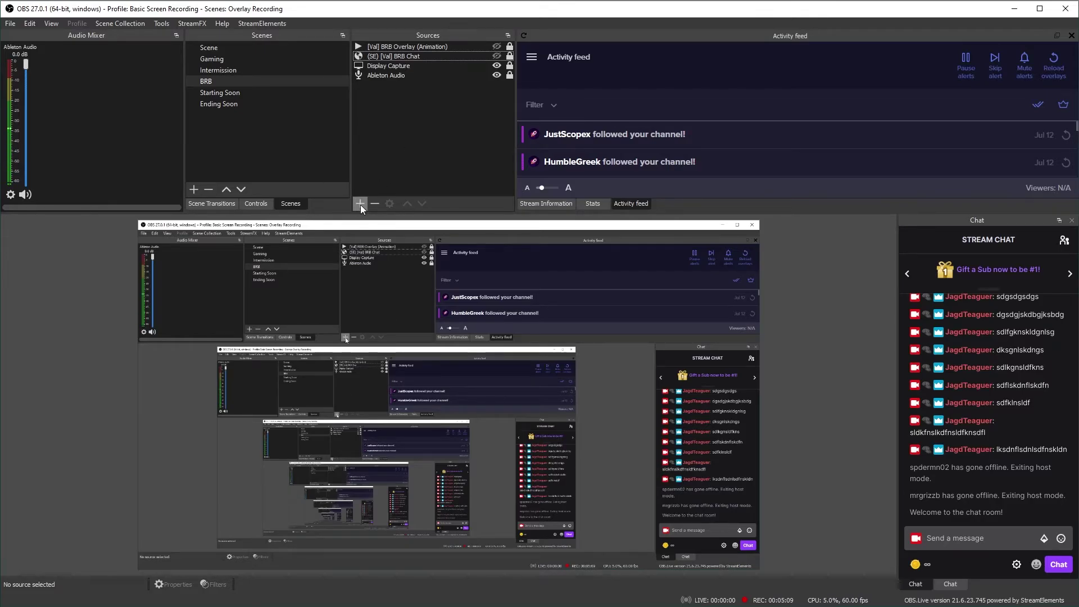
Switch to the StreamElements Discord server and look through the community widgets posted in its widget-share channel
key("alt+Tab")
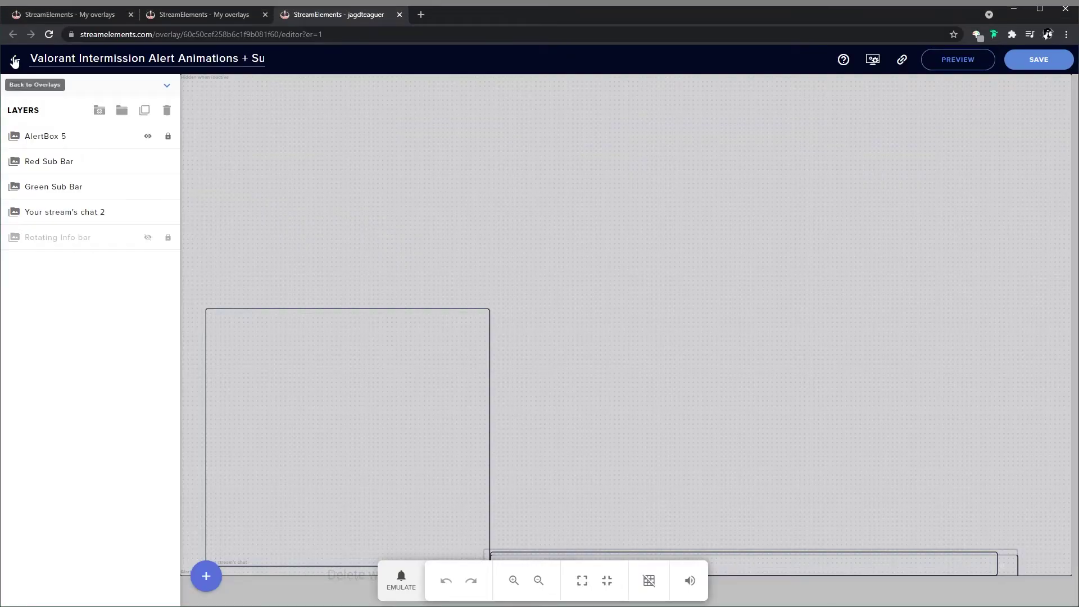
key("alt+Tab")
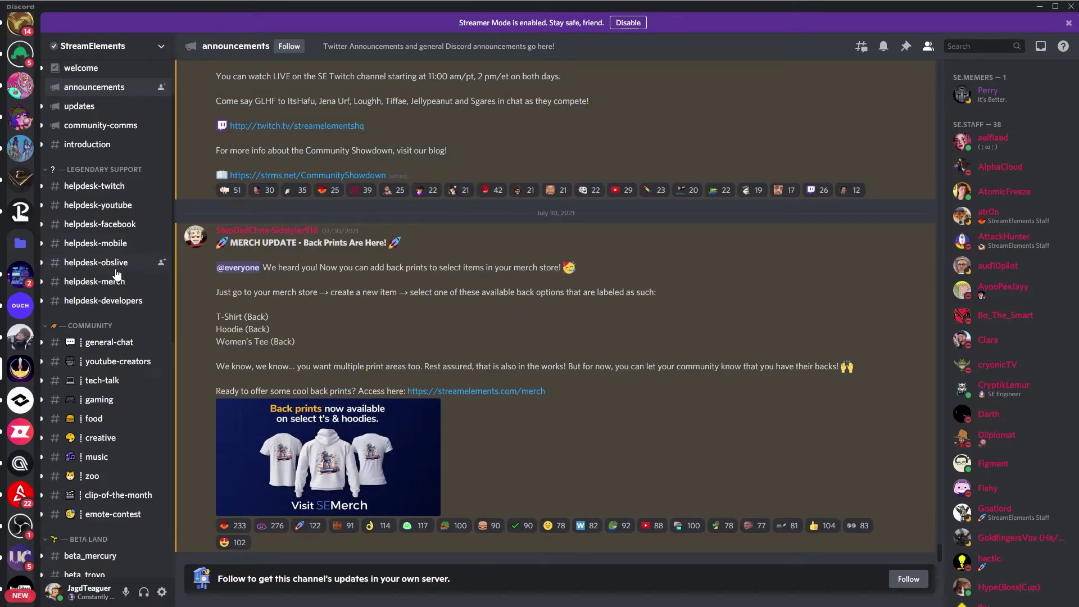
scroll(113, 271, "down", 5)
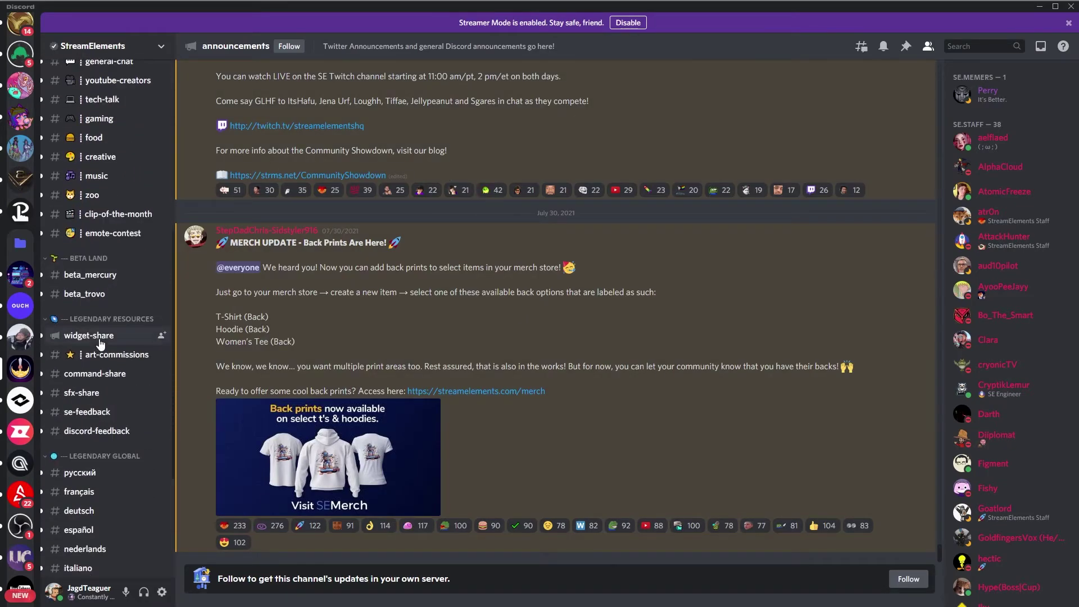
left_click(100, 340)
scroll(407, 447, "down", 10)
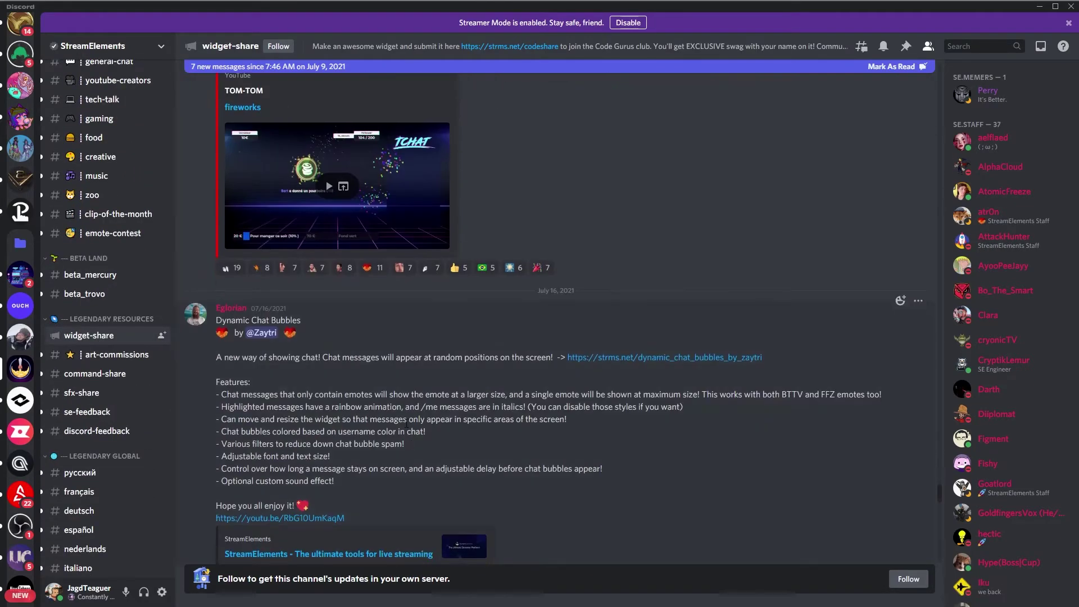
scroll(416, 416, "down", 9)
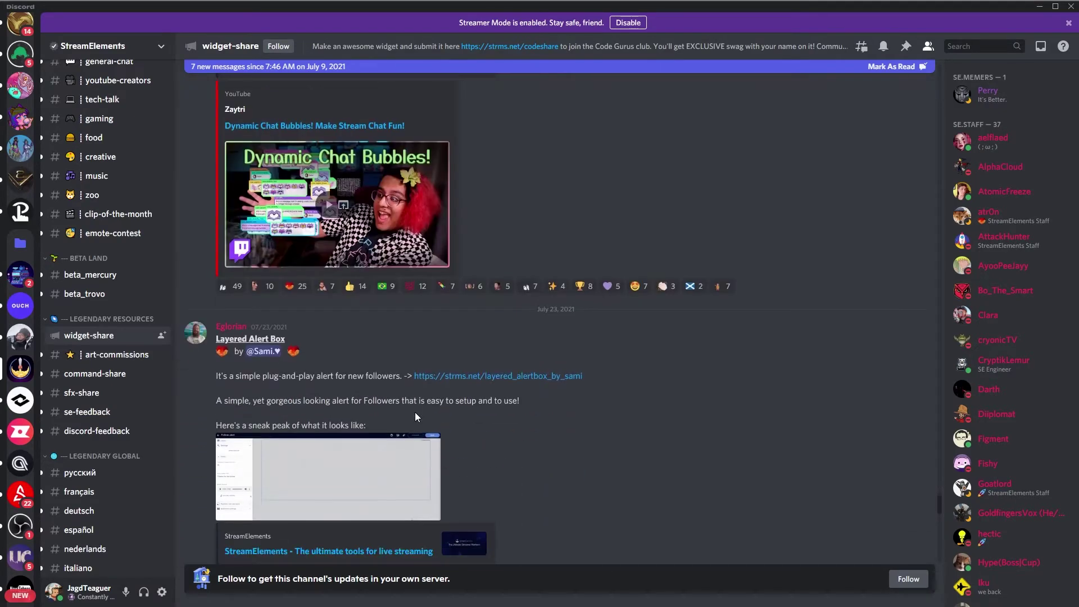
scroll(416, 416, "down", 11)
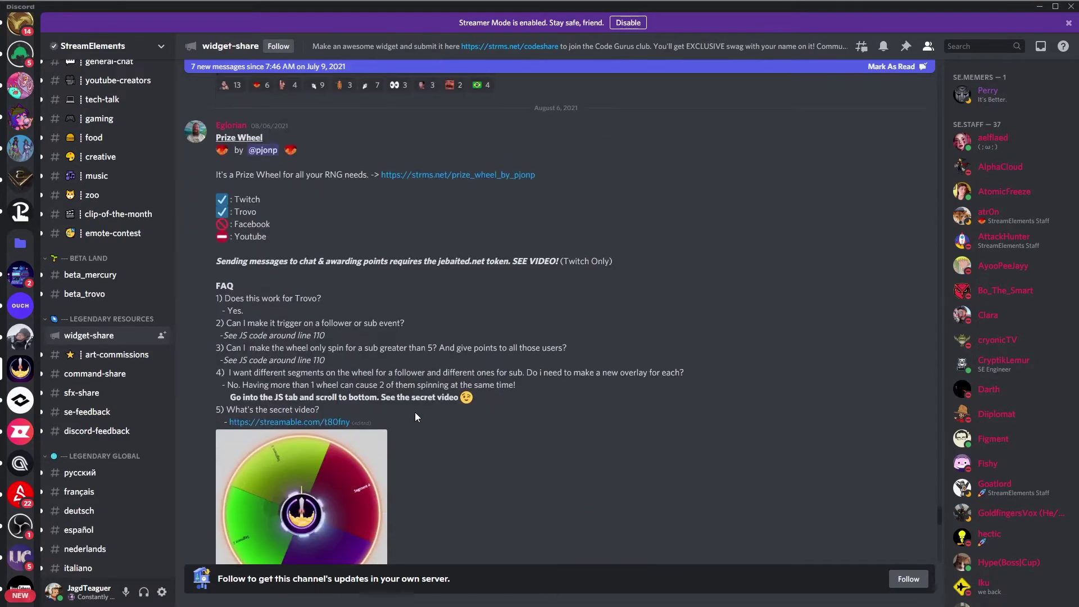
scroll(415, 414, "down", 8)
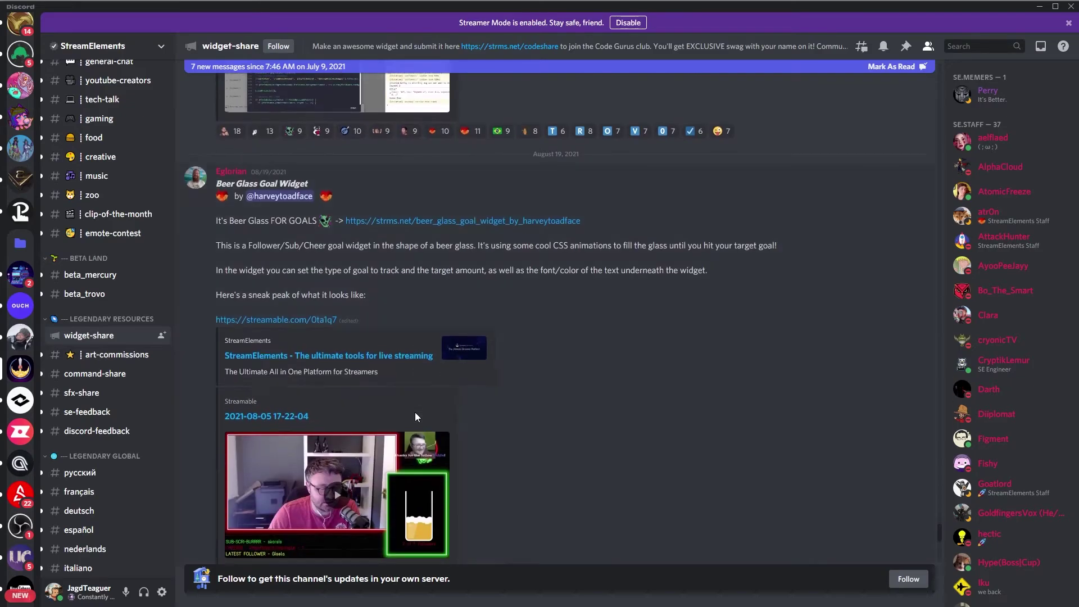
scroll(415, 417, "down", 7)
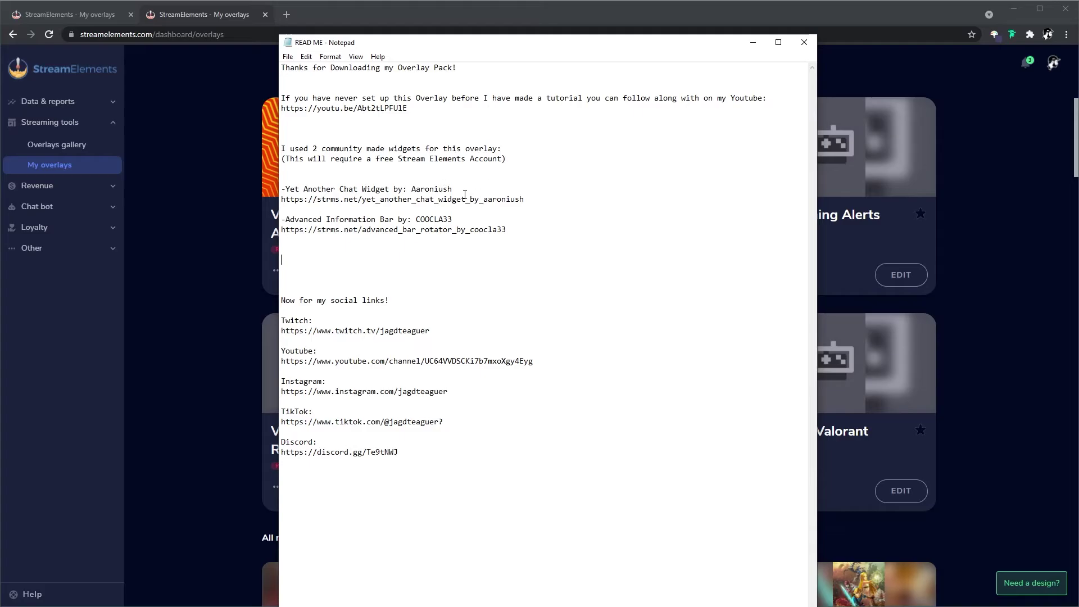
Copy the Yet Another Chat Widget link from the READ ME file into a new browser tab's address bar and close that tab
left_click_drag(527, 201, 260, 202)
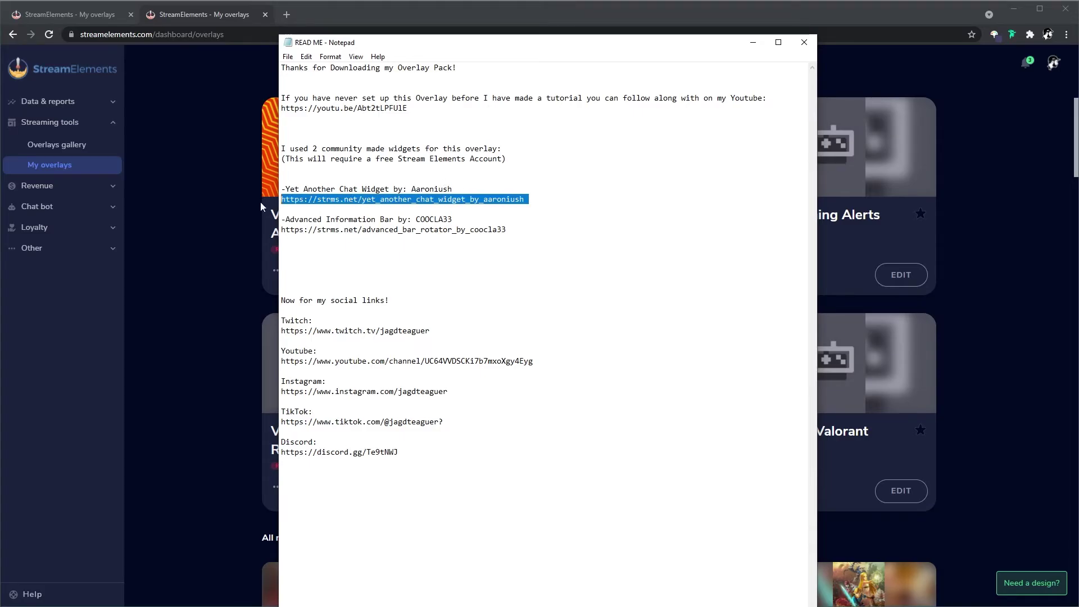
left_click_drag(527, 201, 284, 202)
right_click(288, 196)
left_click(316, 230)
left_click(287, 15)
right_click(255, 36)
left_click(294, 110)
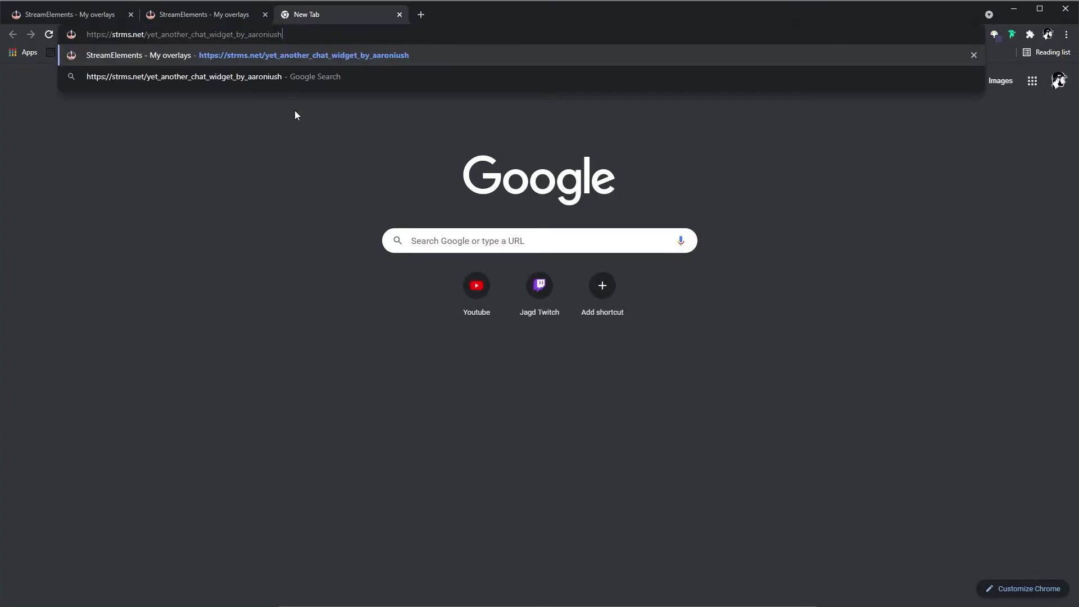
left_click(398, 15)
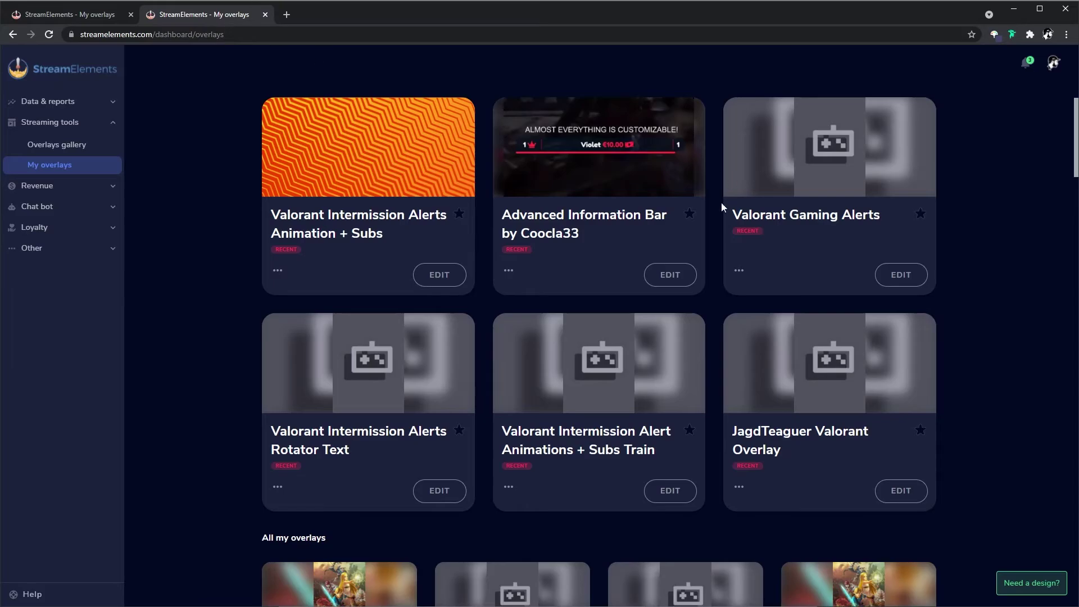
Create a new StreamElements overlay with a 1080p resolution
scroll(592, 275, "down", 8)
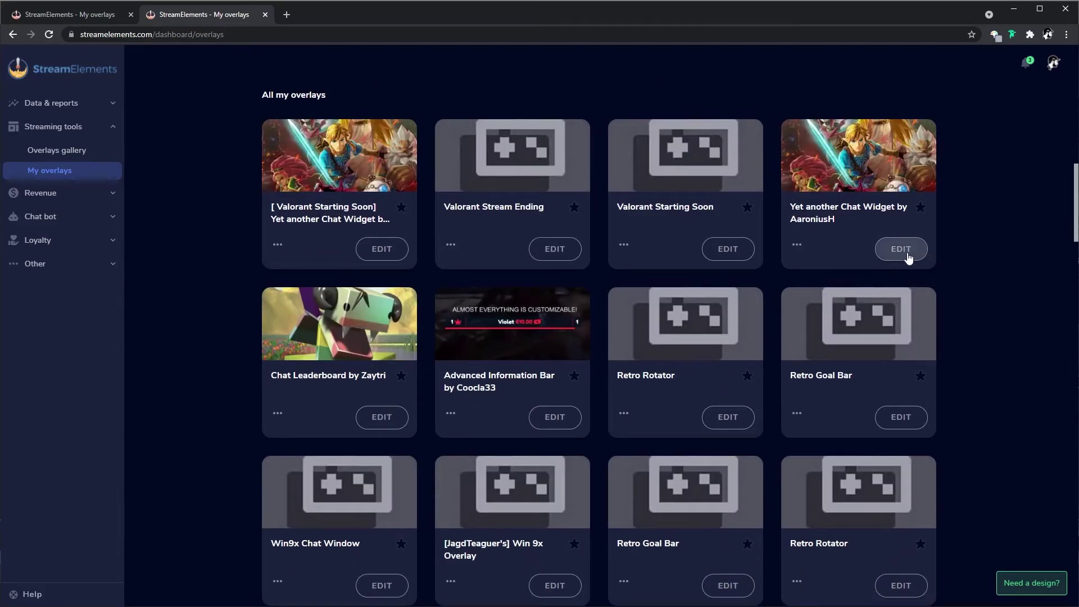
scroll(893, 253, "up", 8)
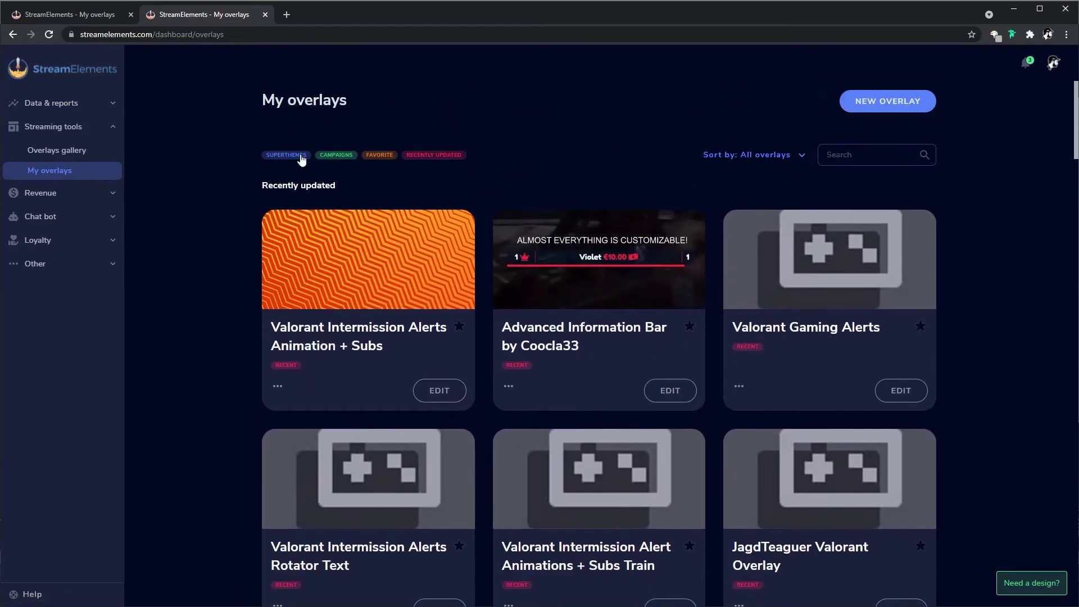
left_click(925, 101)
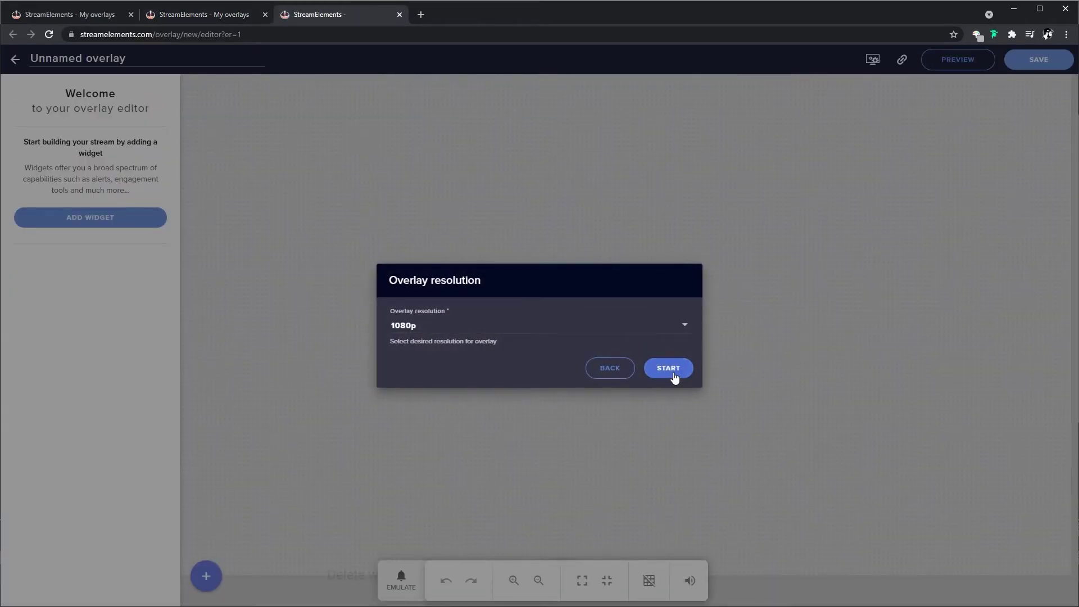
left_click(674, 368)
Name the new overlay "Valorant BRB Chat" and save it
left_click(150, 60)
key("ctrl+a")
type("Valor")
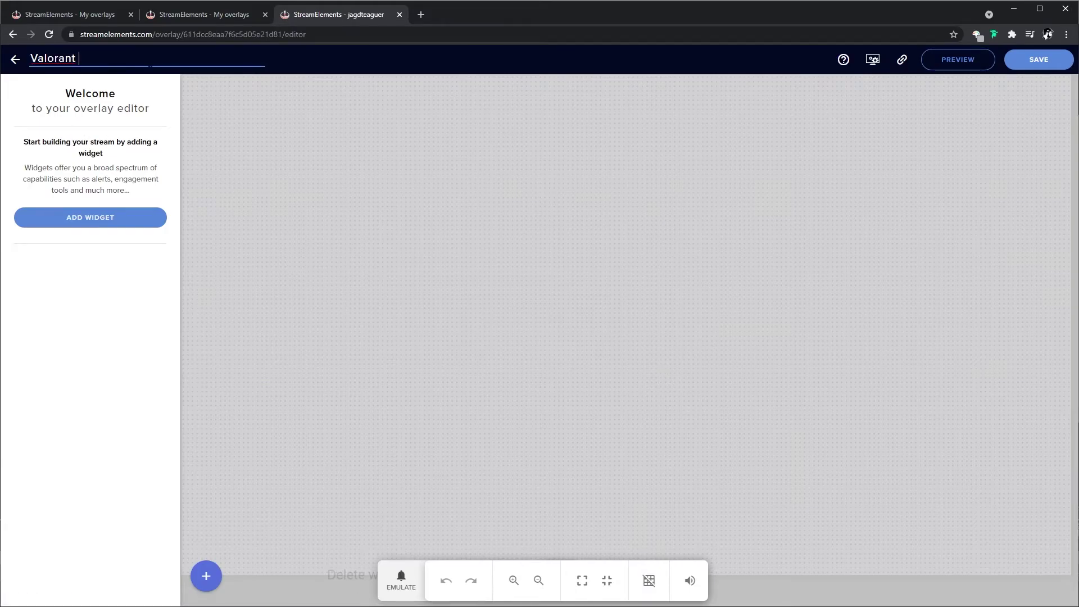
type("ant BRB Chat")
left_click(1037, 62)
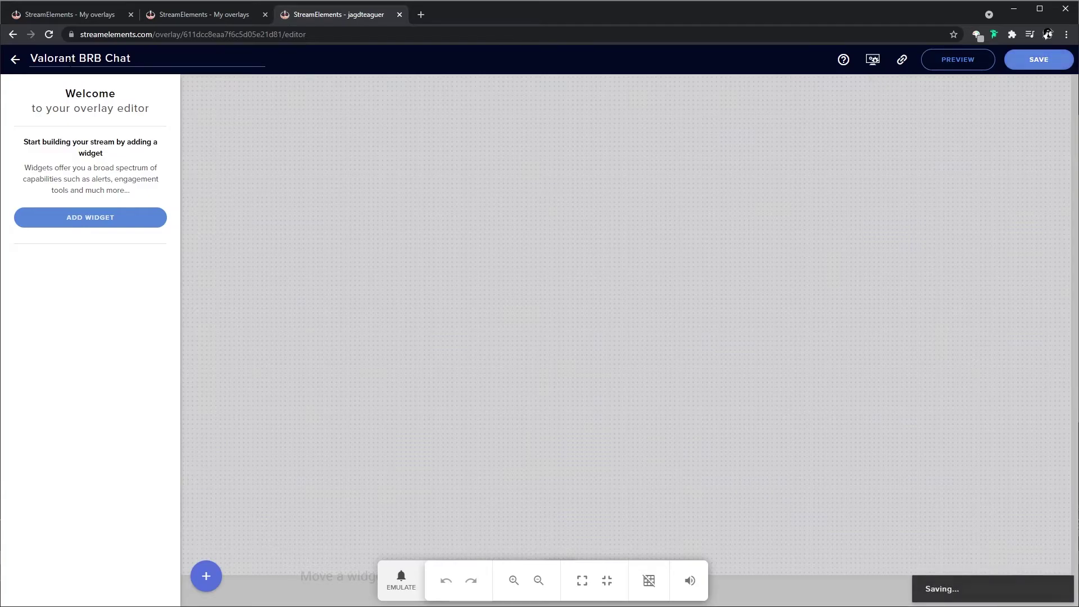
Duplicate the widget in the "Yet another Chat Widget by AaroniusH" overlay to the "Valorant BRB Chat" overlay
left_click(14, 62)
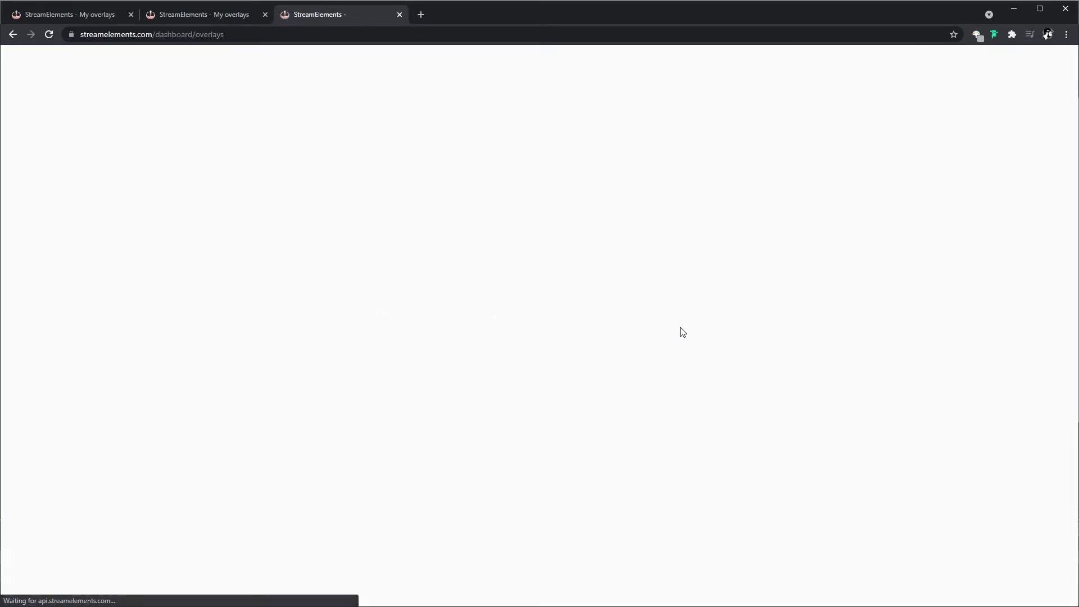
scroll(767, 357, "down", 5)
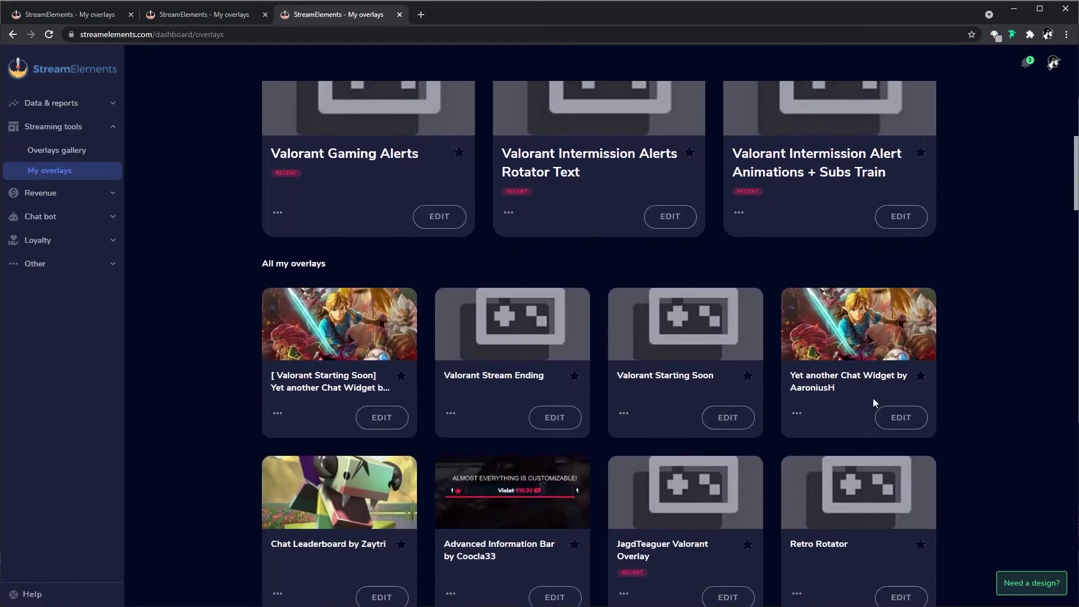
left_click(897, 419)
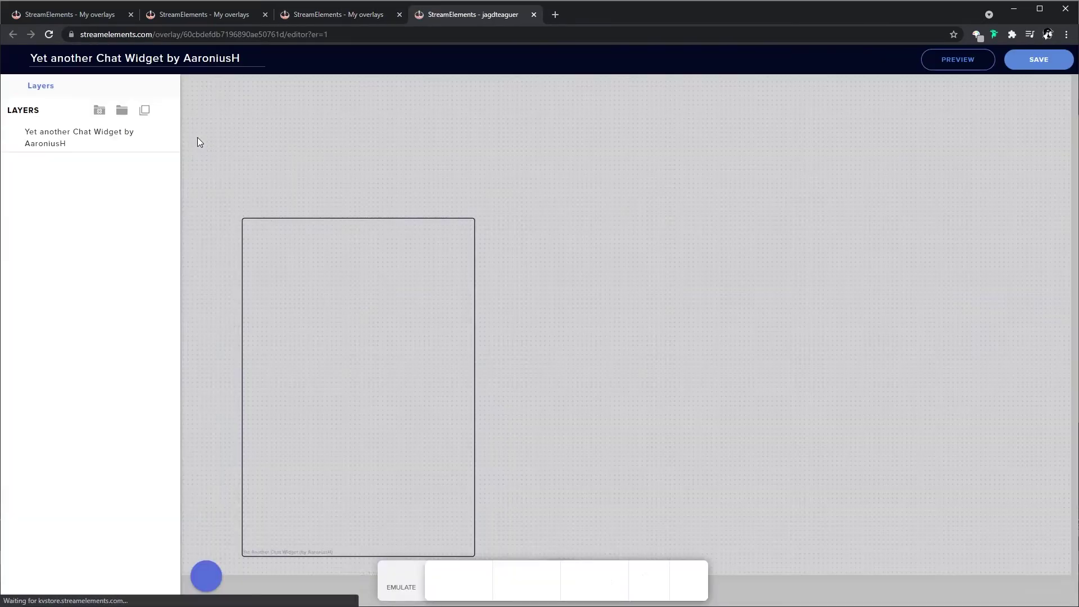
left_click(107, 136)
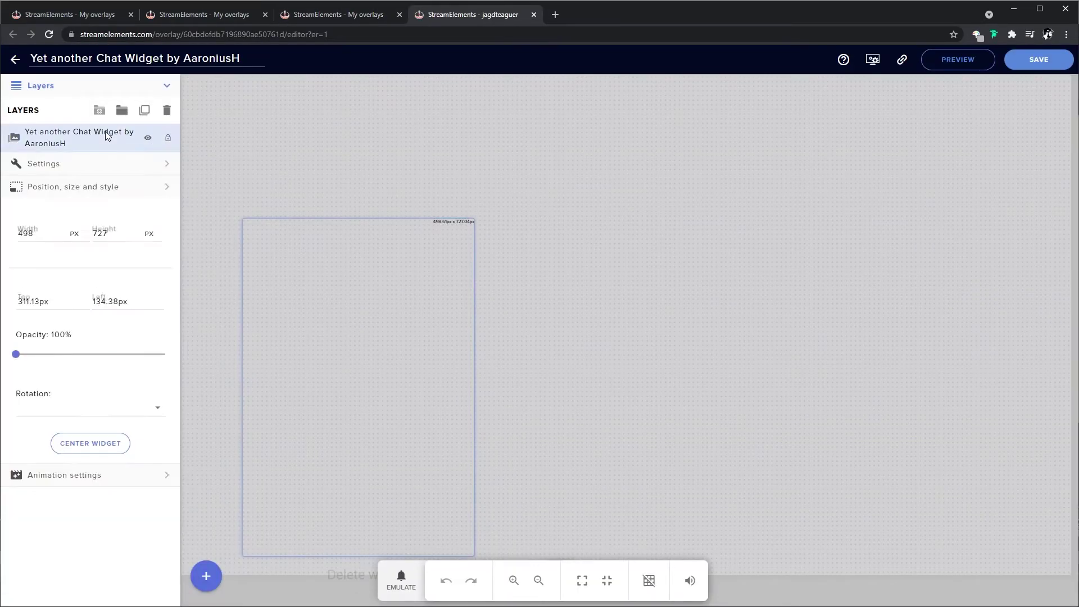
left_click(145, 109)
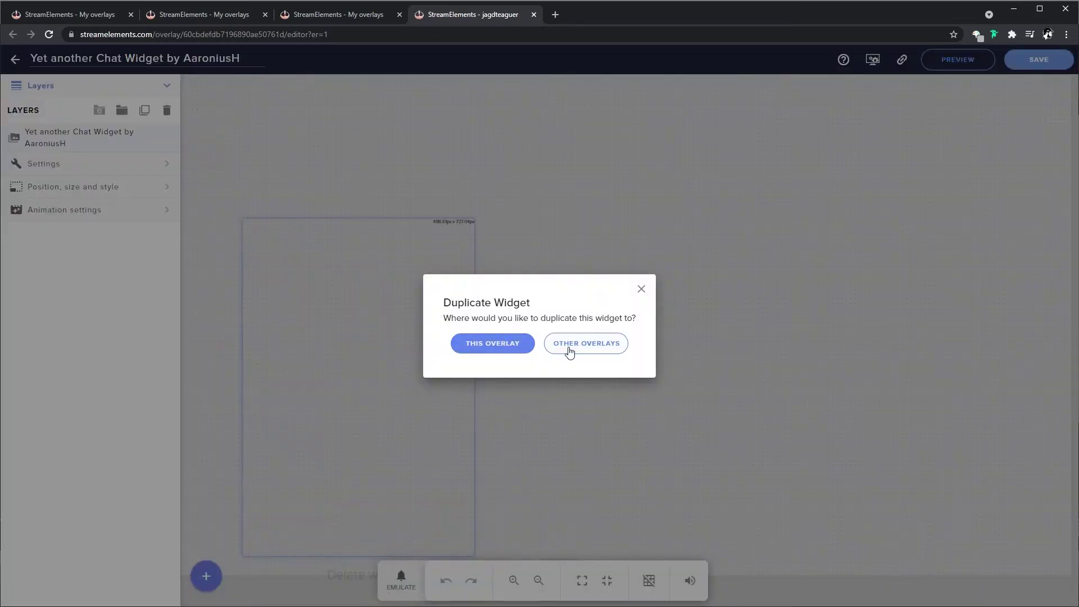
left_click(565, 352)
left_click(308, 196)
left_click(756, 517)
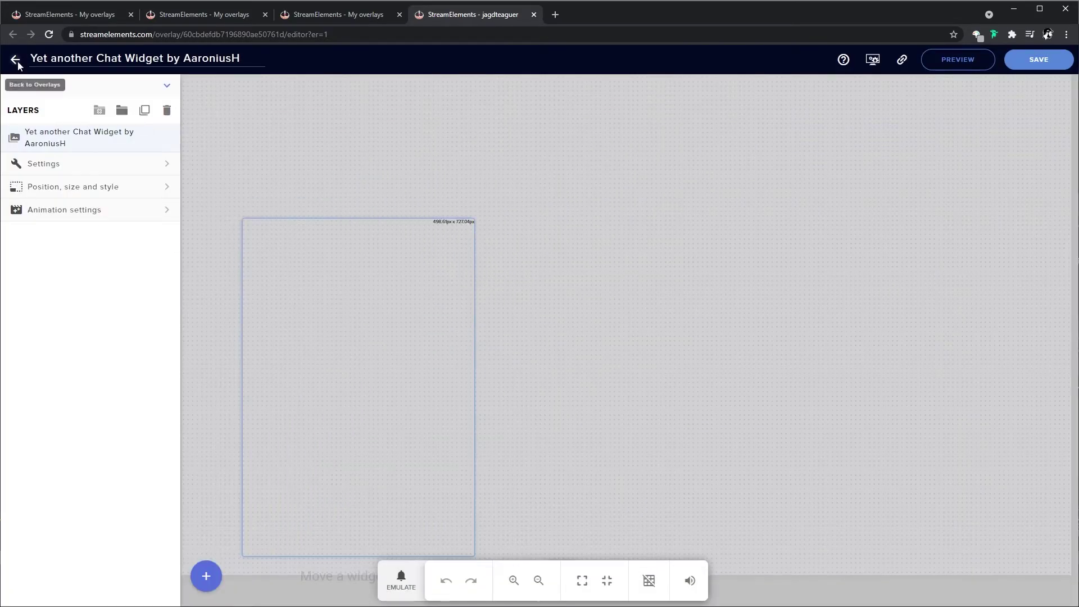
Open the "Valorant BRB Chat" overlay, select its chat widget and show the widget's general field settings
left_click(16, 61)
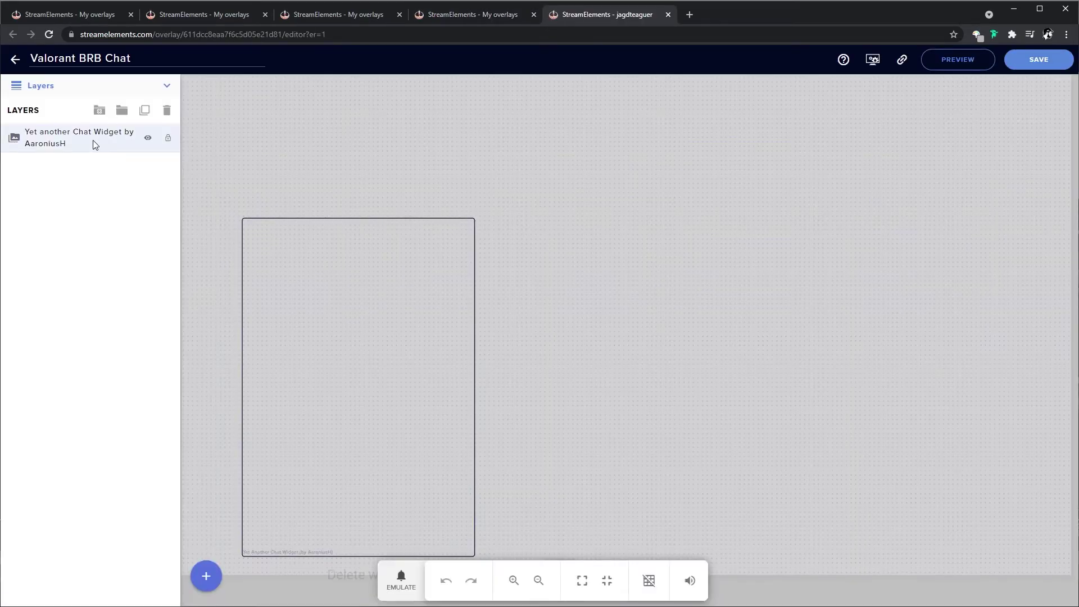
left_click(96, 145)
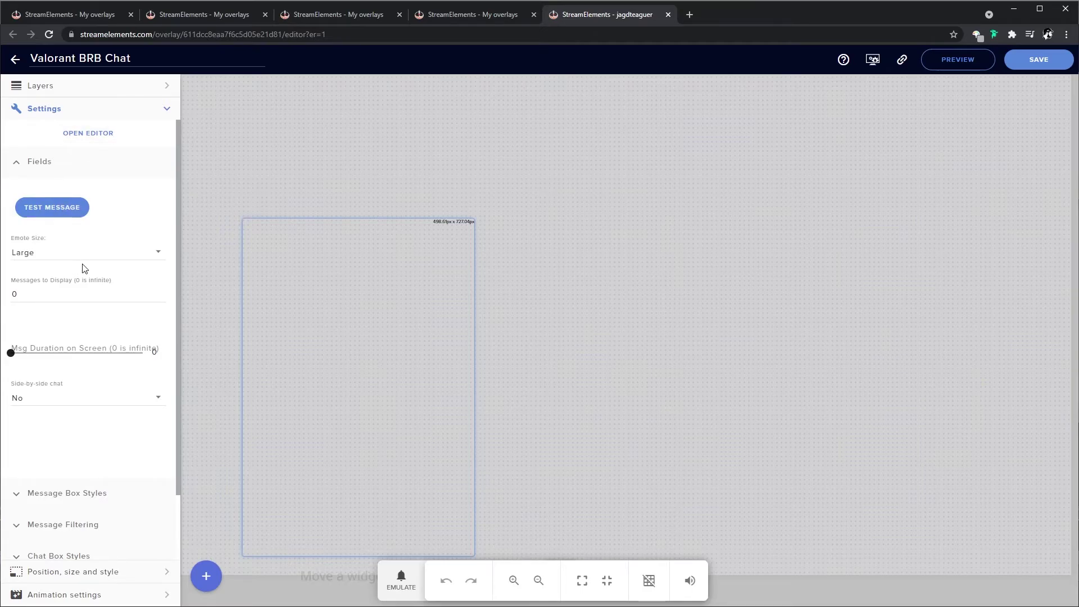
scroll(85, 268, "down", 1)
scroll(85, 274, "up", 1)
scroll(66, 336, "down", 1)
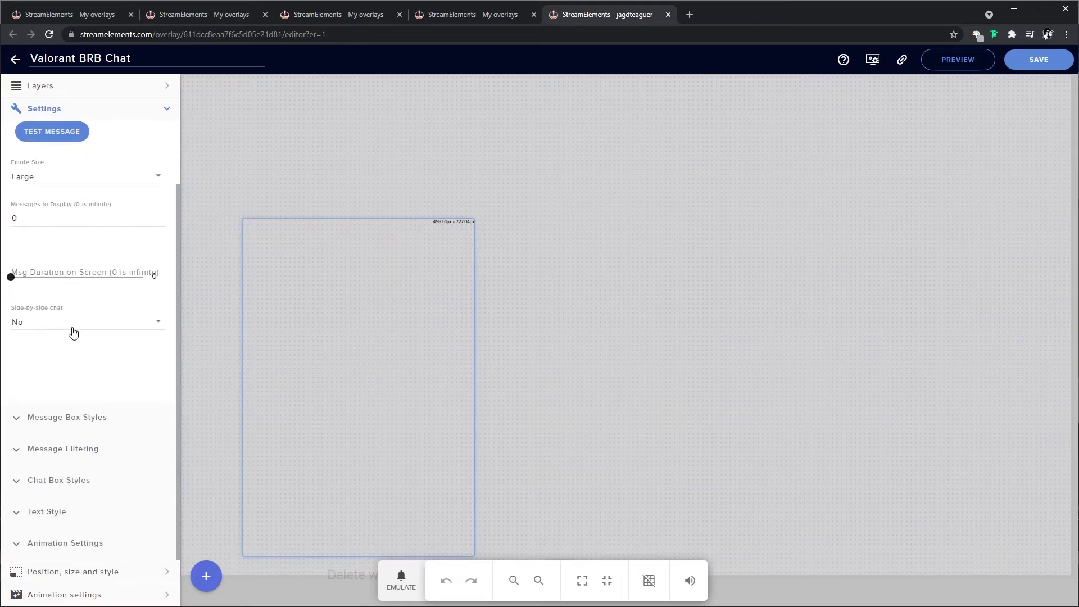
Review the chat widget's Message Box Styles, including its colors, corner radius, border width and padding
left_click(22, 417)
scroll(108, 354, "down", 3)
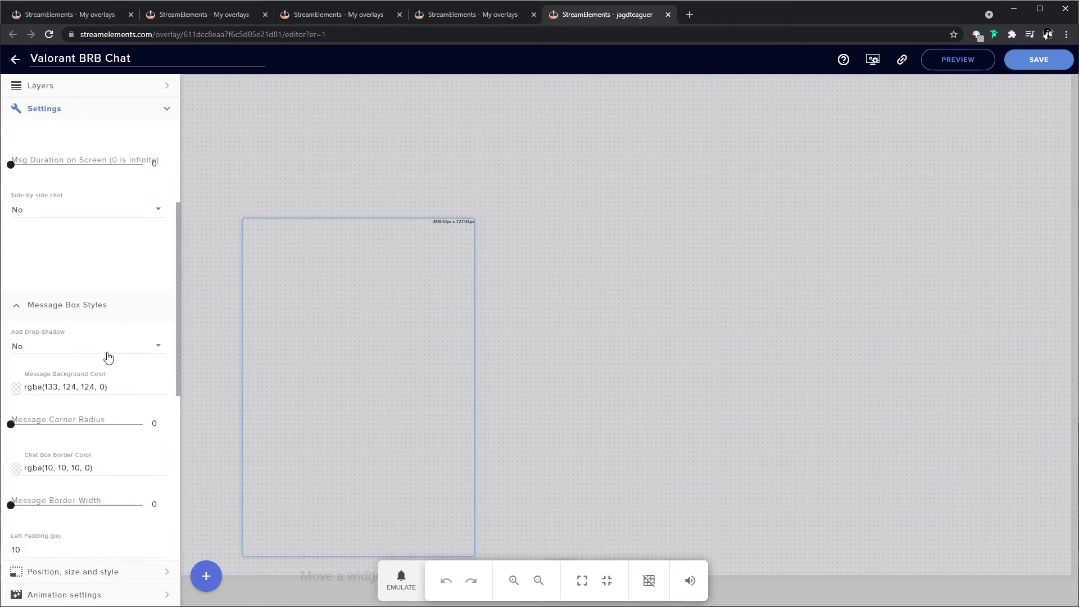
scroll(108, 350, "down", 2)
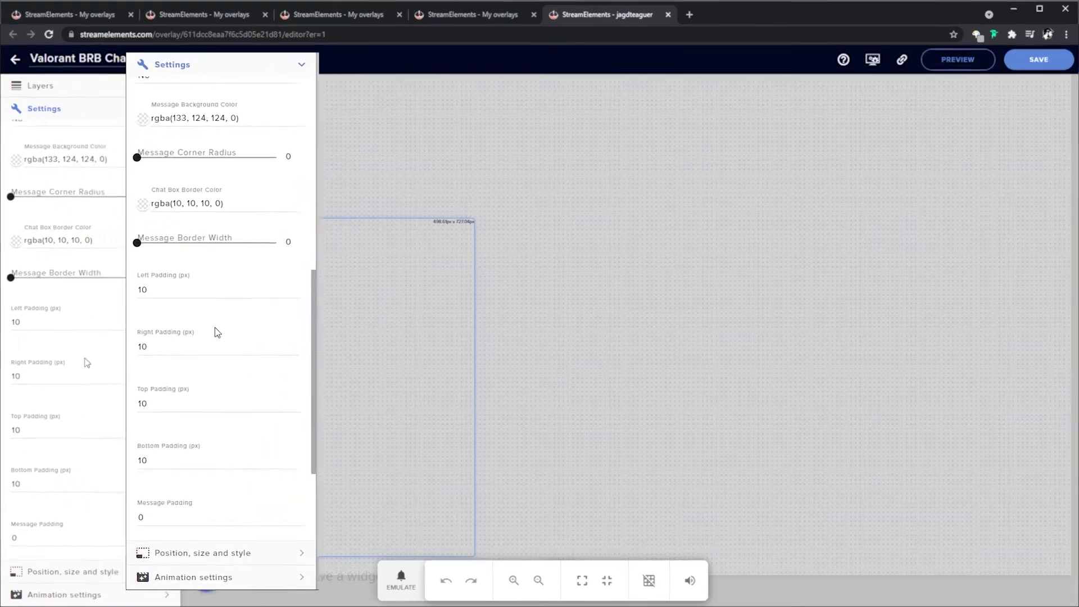
scroll(87, 363, "down", 2)
scroll(87, 362, "down", 1)
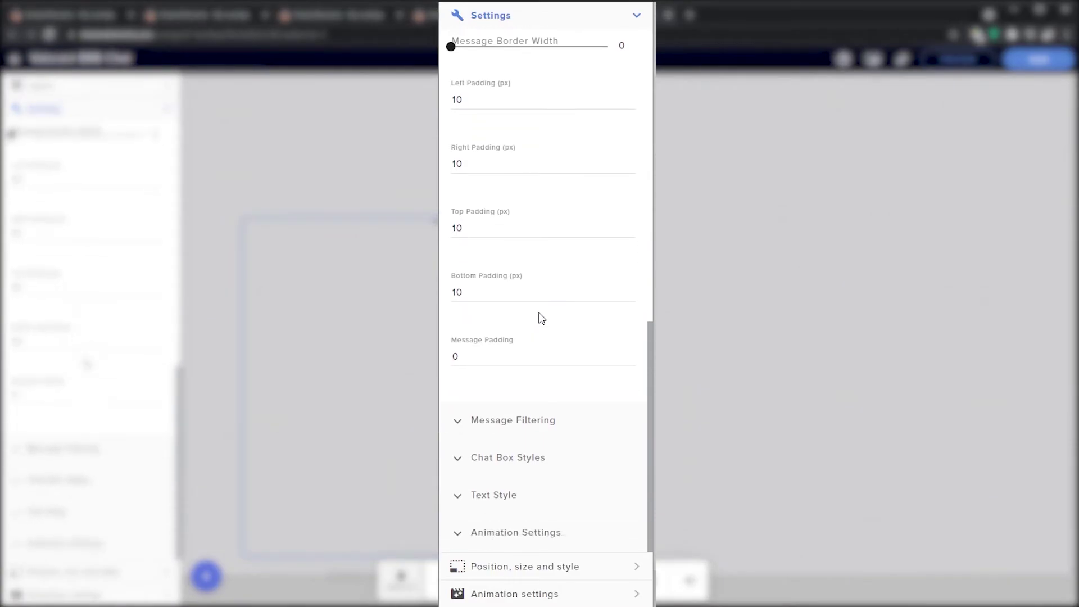
Review the chat widget's Message Filtering options and its Chat Box Styles for colors, border, corners and padding
left_click(459, 427)
scroll(554, 342, "down", 3)
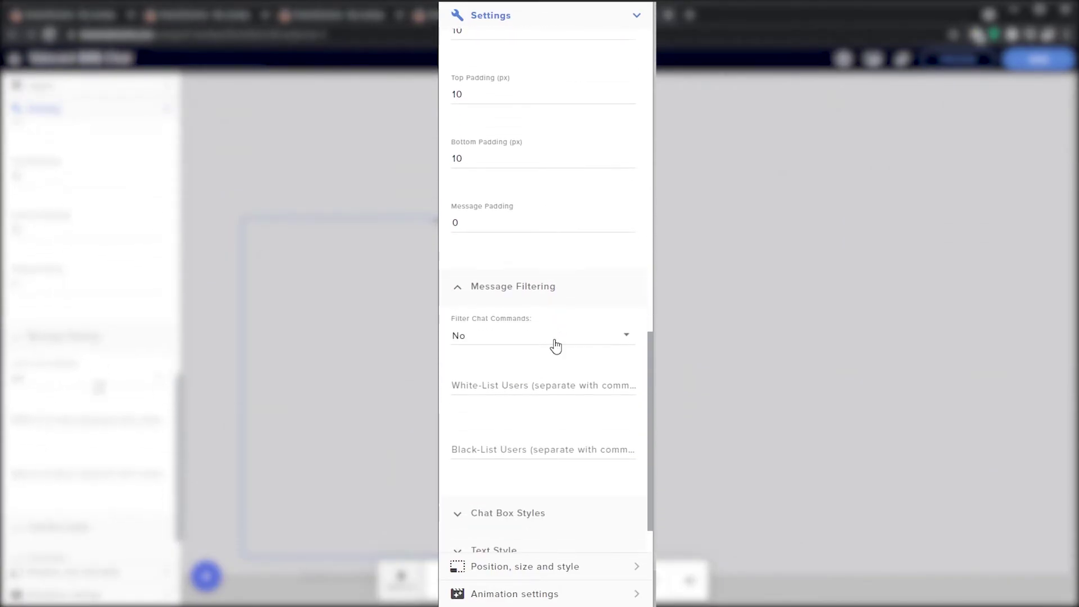
scroll(556, 346, "down", 1)
left_click(503, 455)
scroll(568, 352, "down", 1)
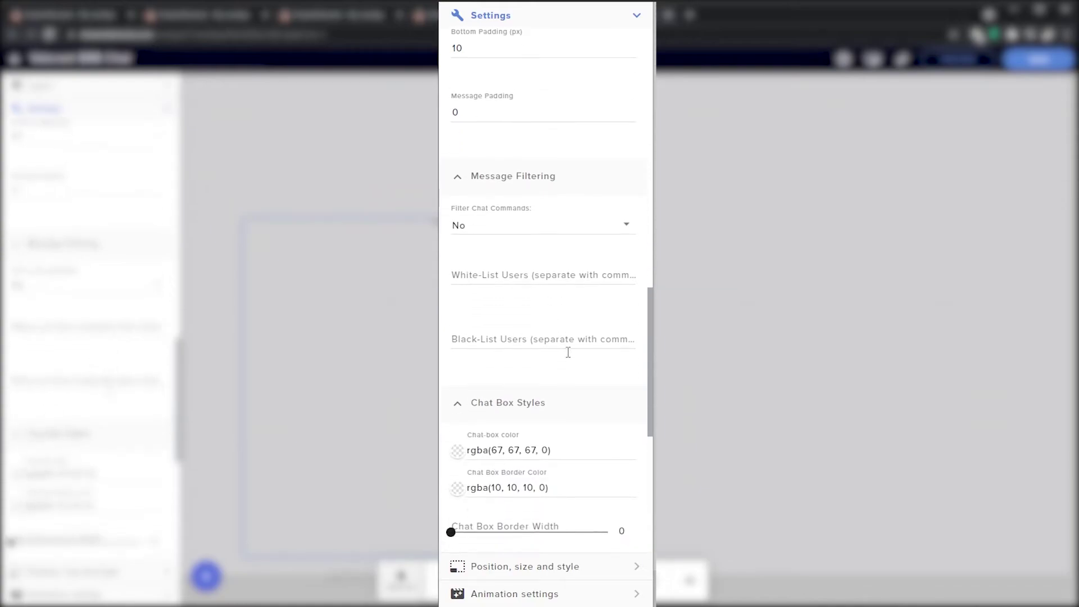
scroll(567, 353, "down", 4)
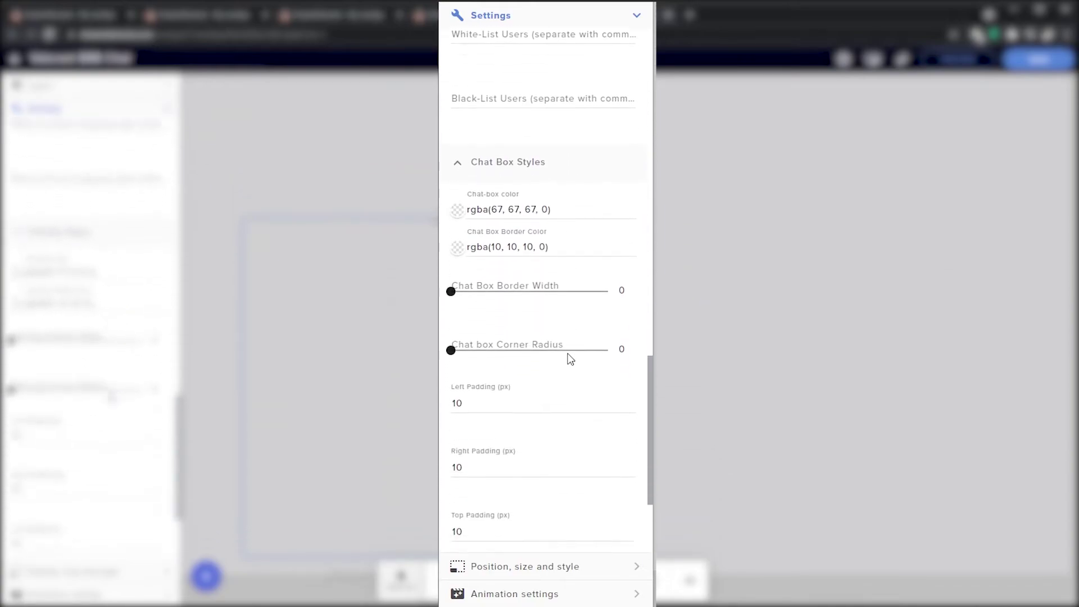
scroll(569, 358, "down", 3)
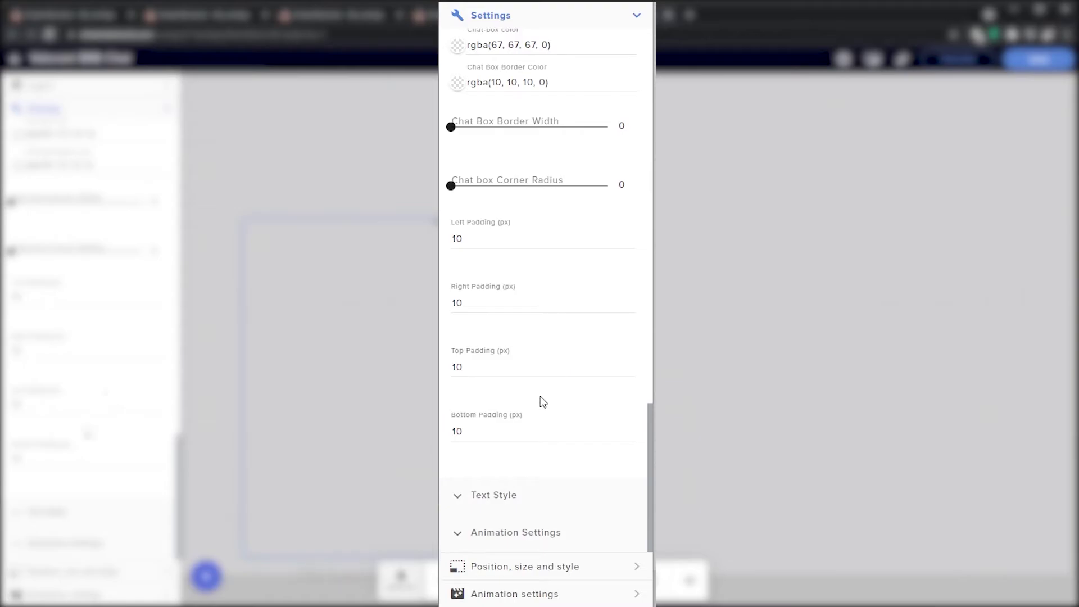
Review the chat widget's Text Style and its Animation Settings for new and old messages
left_click(458, 495)
scroll(558, 403, "down", 4)
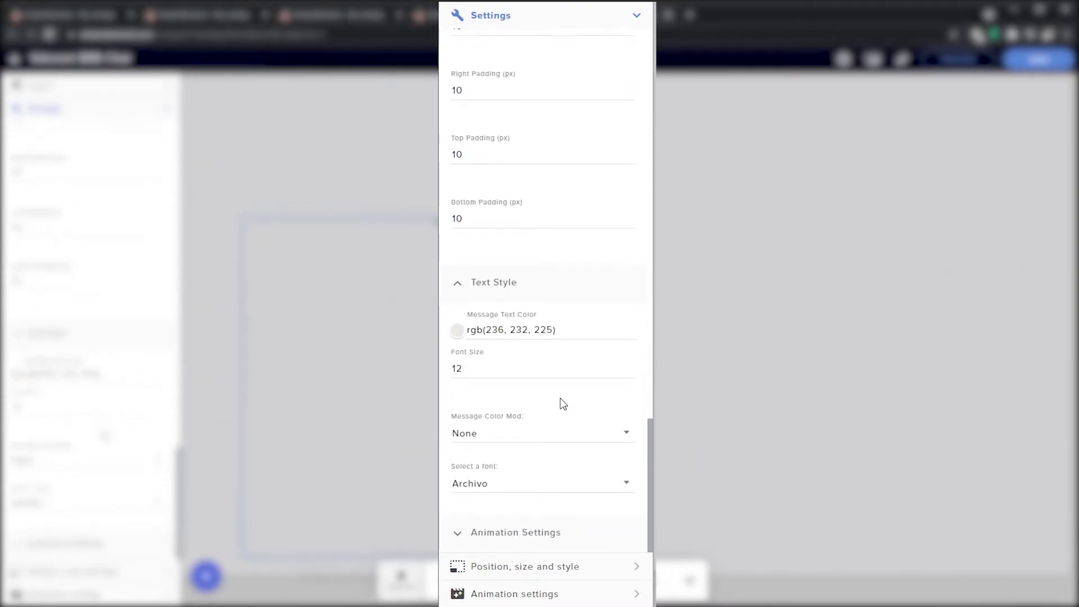
left_click(457, 533)
scroll(561, 460, "down", 4)
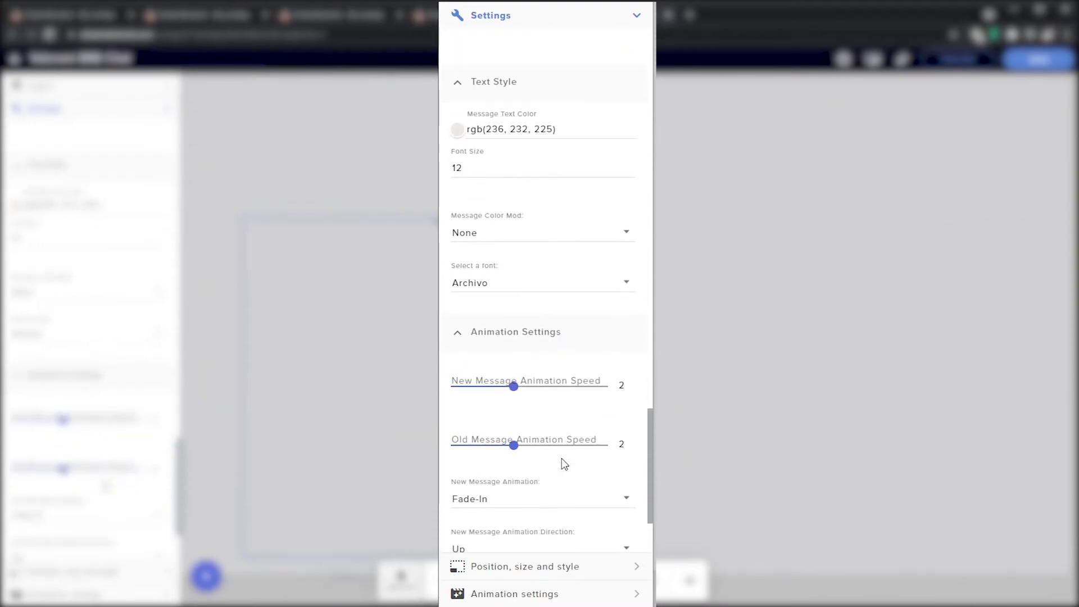
scroll(562, 459, "down", 2)
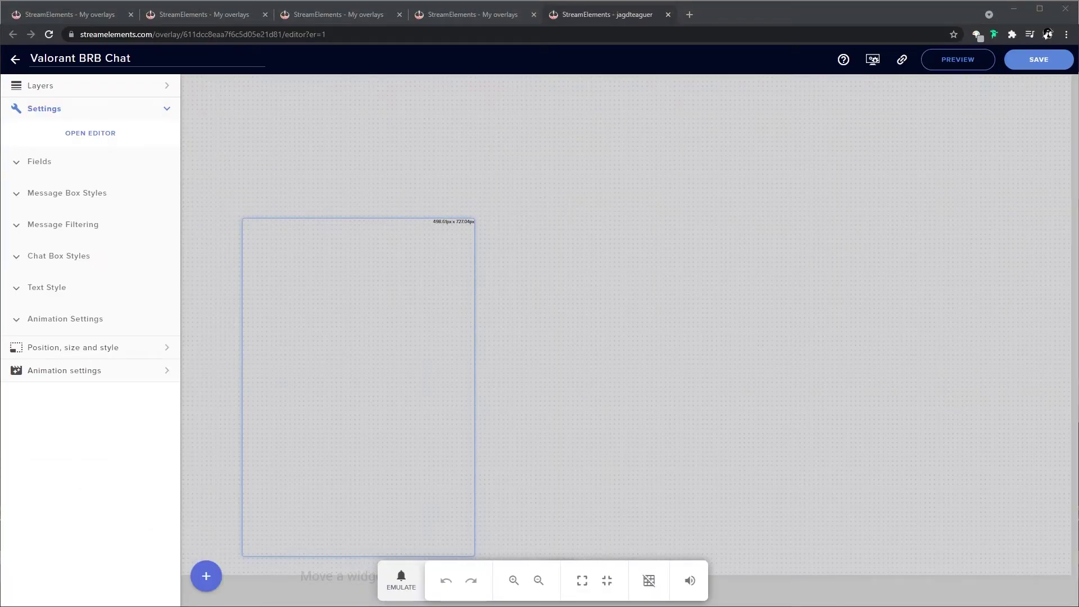
Review the chat widget's position, size and style values and its enter and exit animation settings
left_click(101, 347)
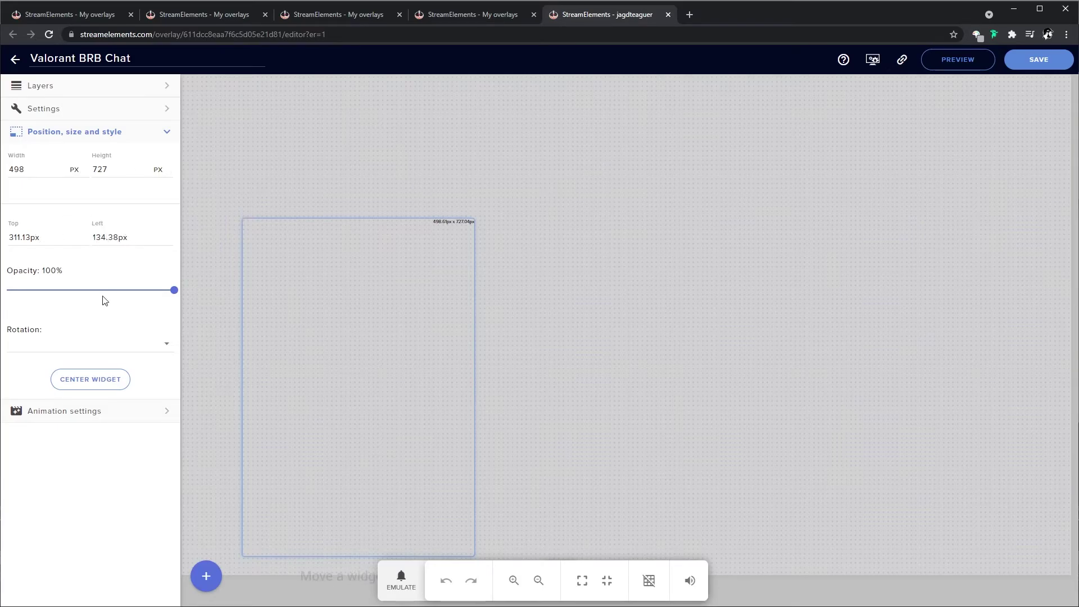
left_click(129, 414)
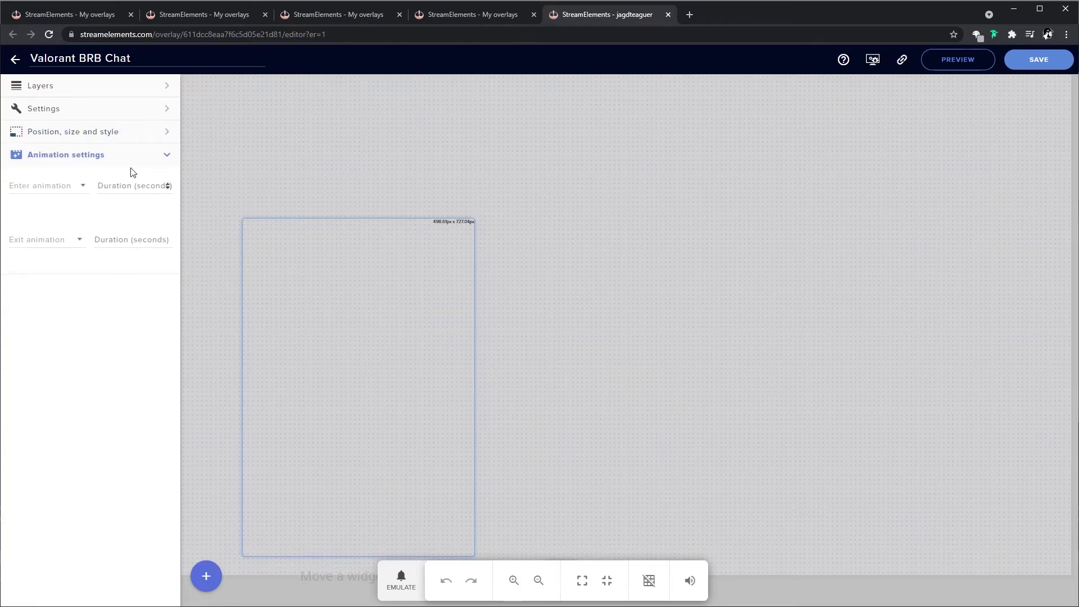
left_click(162, 152)
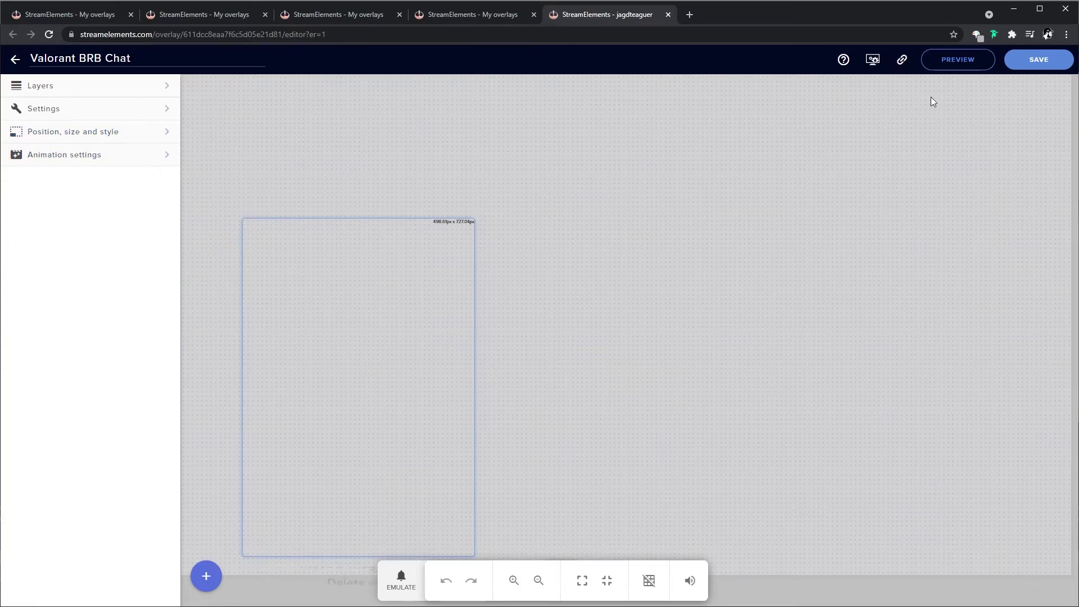
Save the "Valorant BRB Chat" overlay and copy its overlay URL
left_click(1031, 61)
left_click(908, 63)
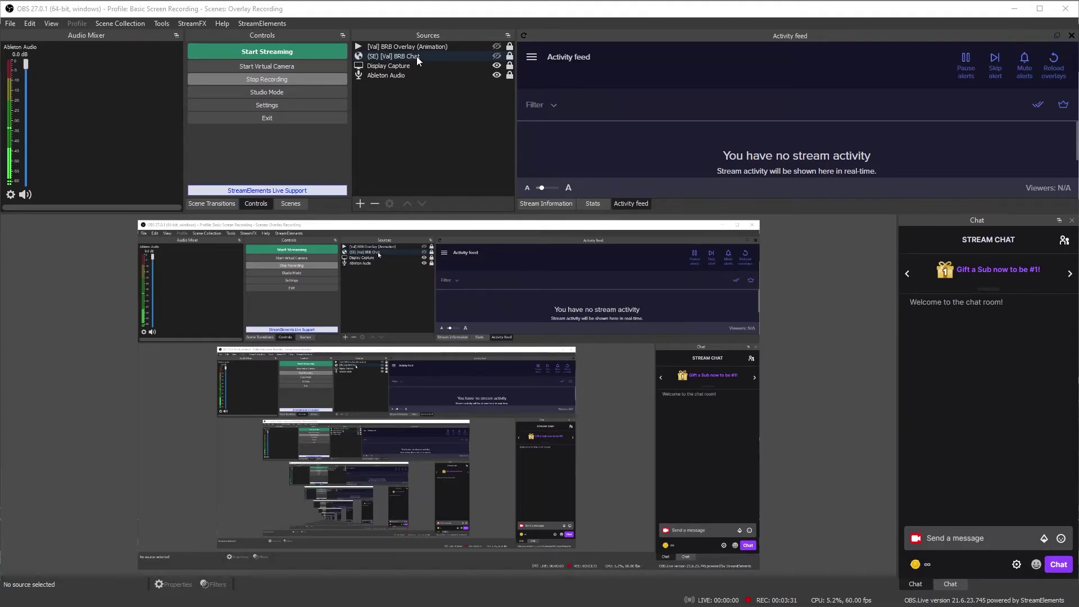
In OBS, paste the overlay URL with its access token into the "(SE) [Val] BRB Chat" browser source and set its size to 1920 × 1080
left_click(417, 56)
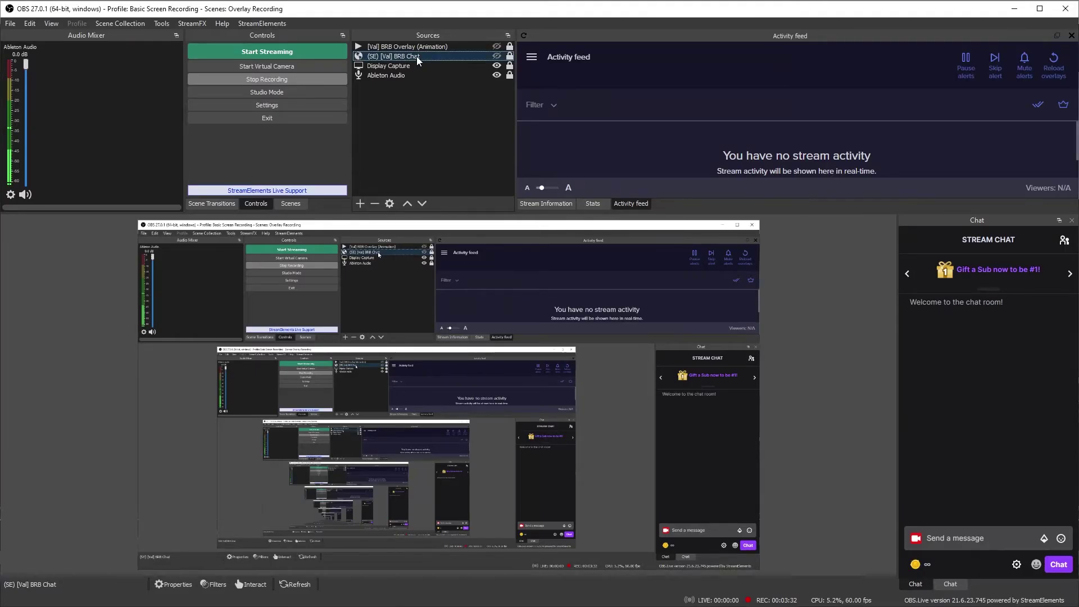
right_click(417, 57)
left_click(473, 447)
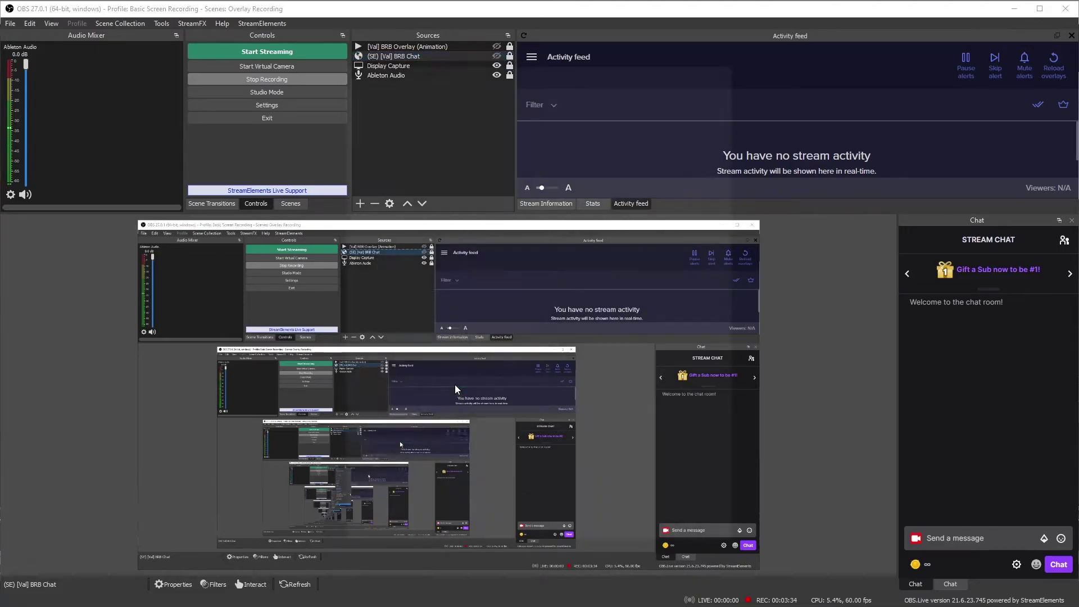
triple_click(500, 371)
key("ctrl+v")
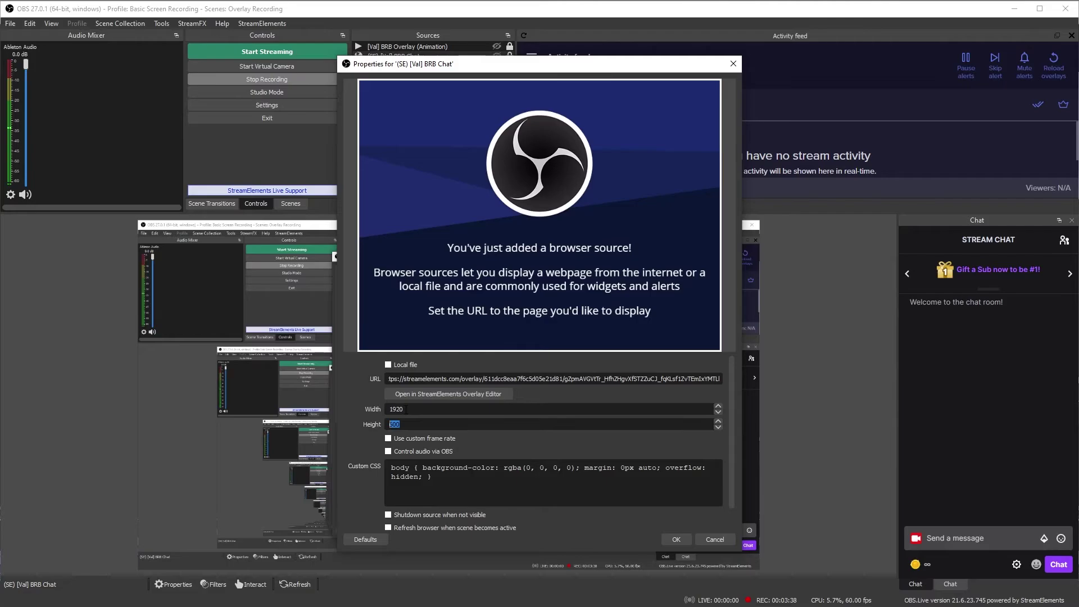
scroll(406, 409, "down", 5)
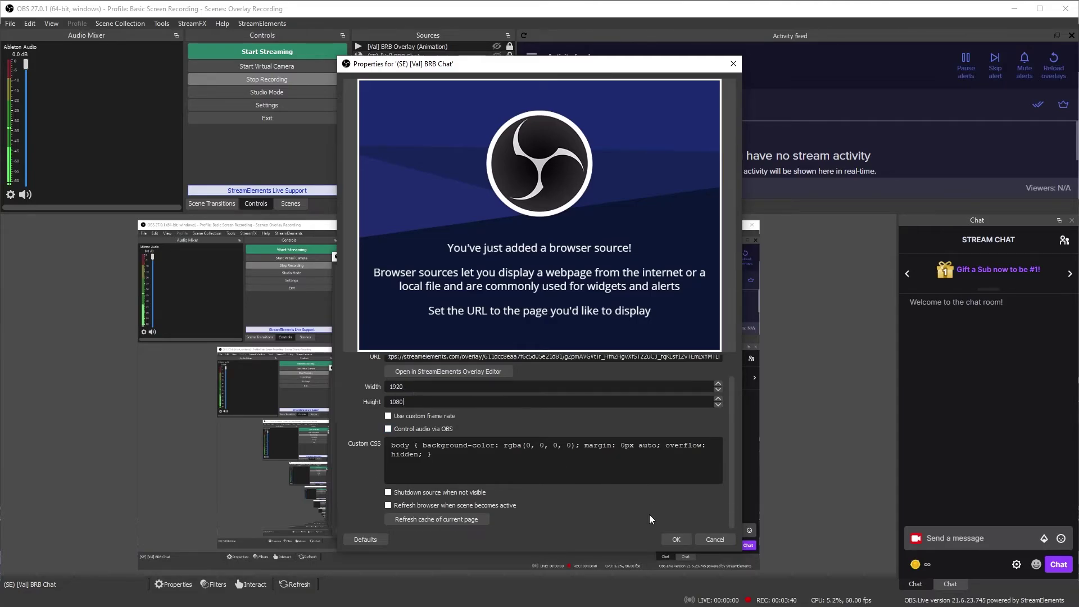
left_click(676, 539)
Add an image source named "[Val] BRB Background" using the "Valorant BRB (Background)" file from the BRB folder
left_click(360, 203)
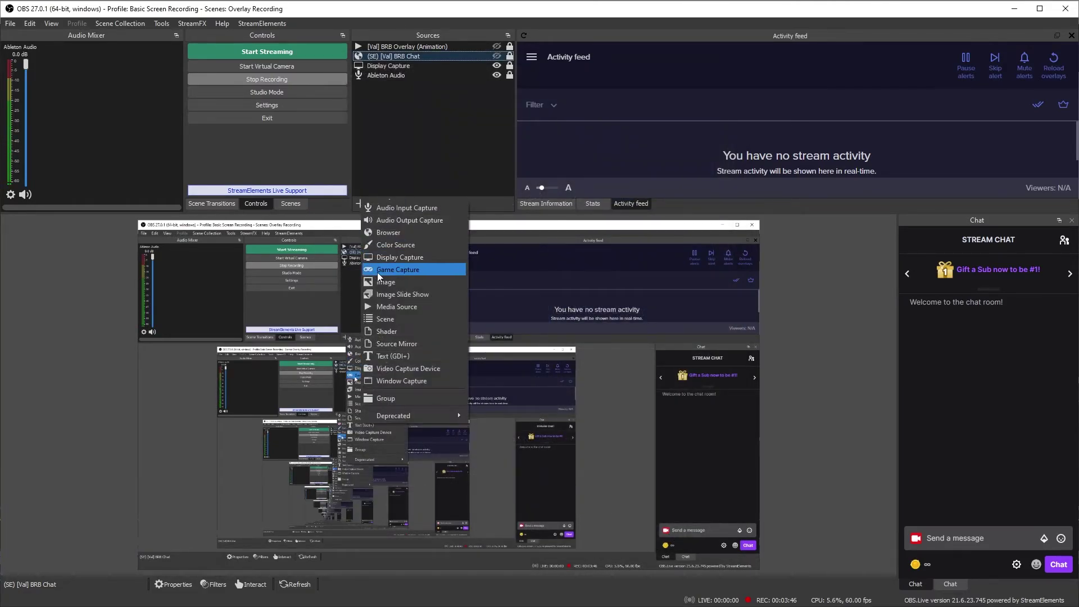
left_click(394, 318)
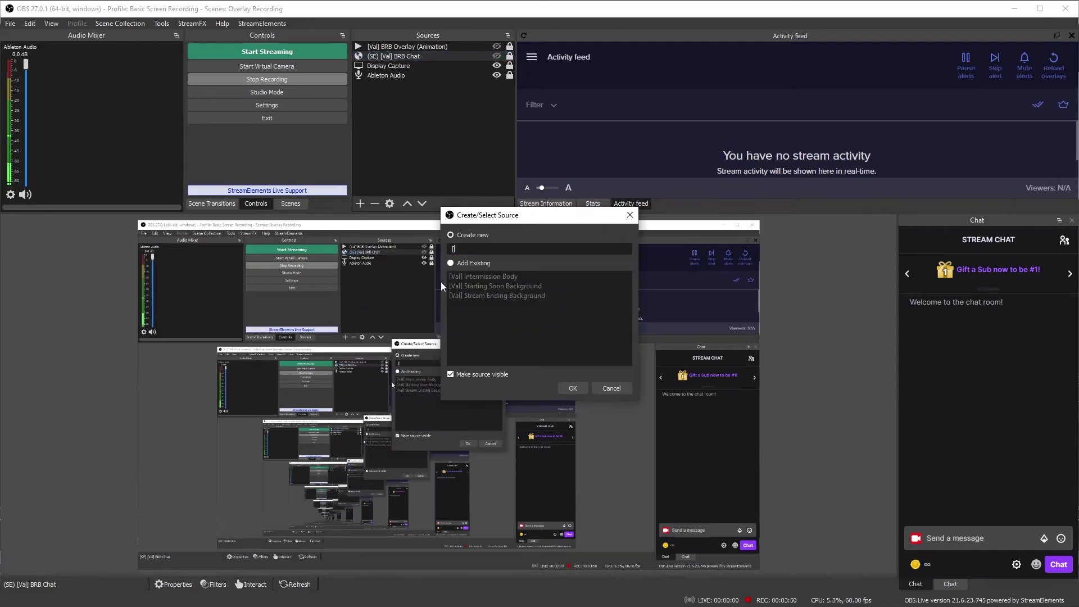
type("[Val] BRB]Background")
key("Return")
left_click(701, 457)
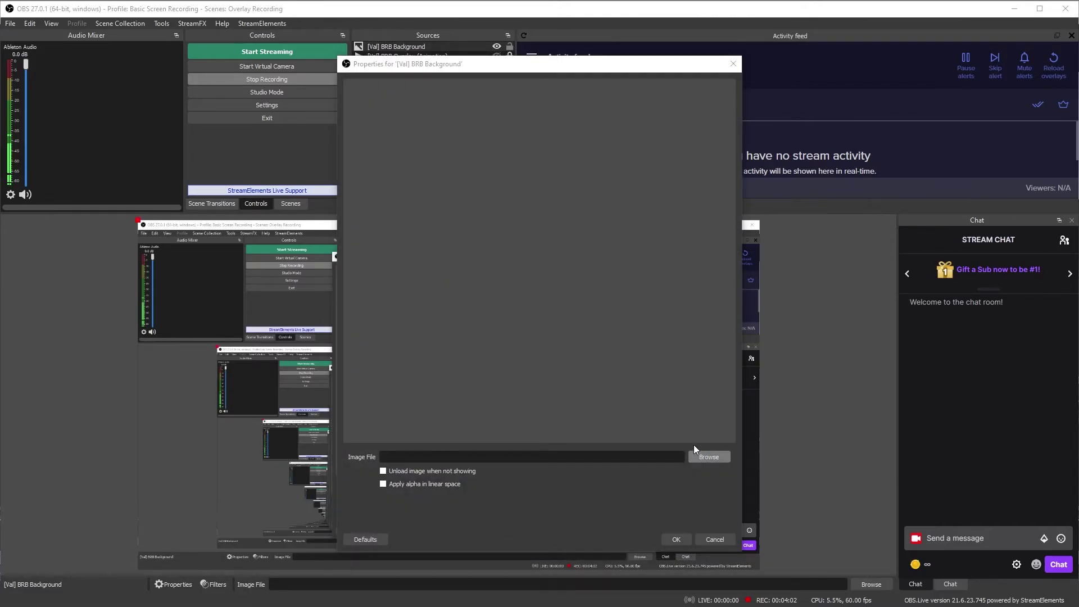
left_click(848, 357)
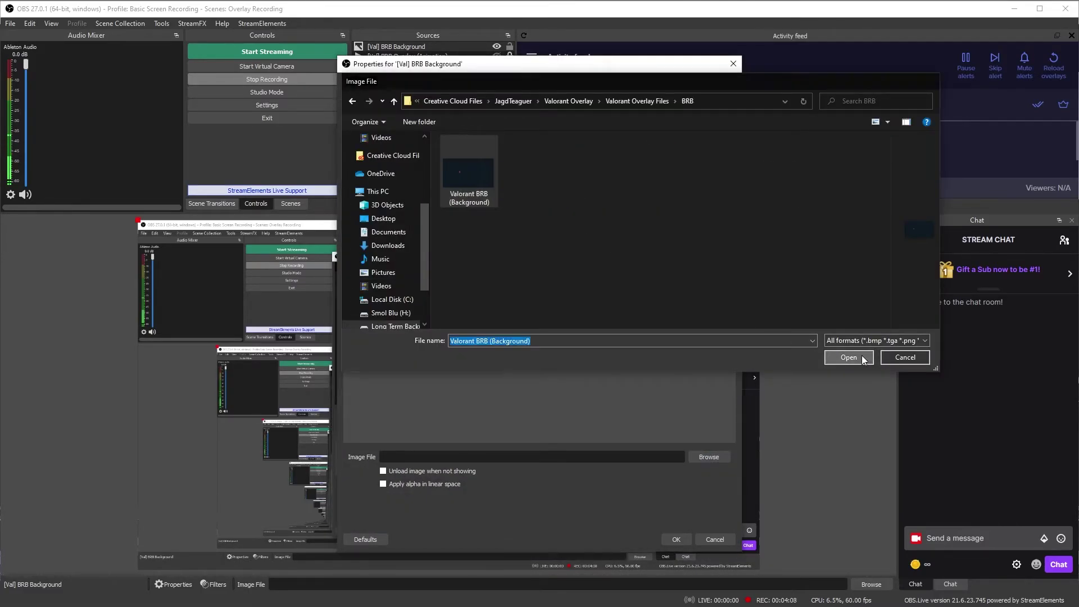
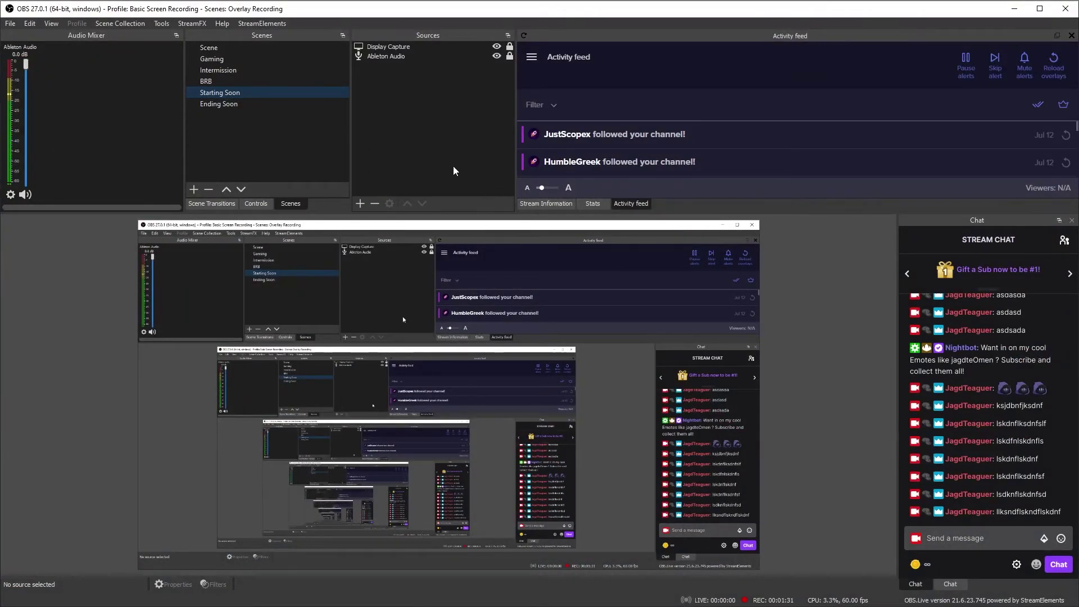
Add a media source named "[Val] Starting Soon Overlay (Animation)" to the Starting Soon scene
left_click(360, 203)
left_click(392, 313)
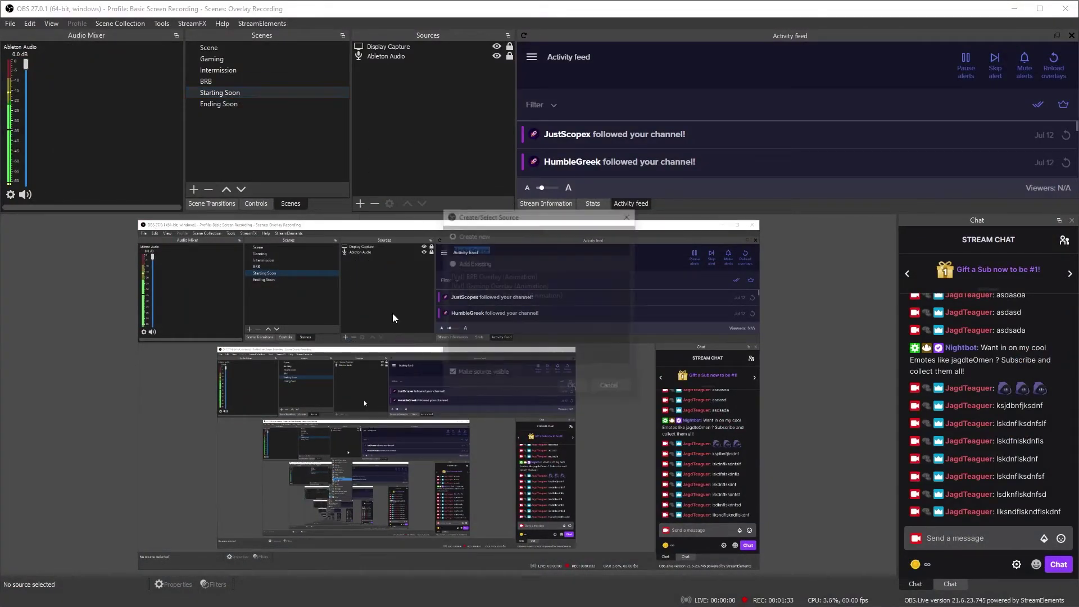
type("[Val] S")
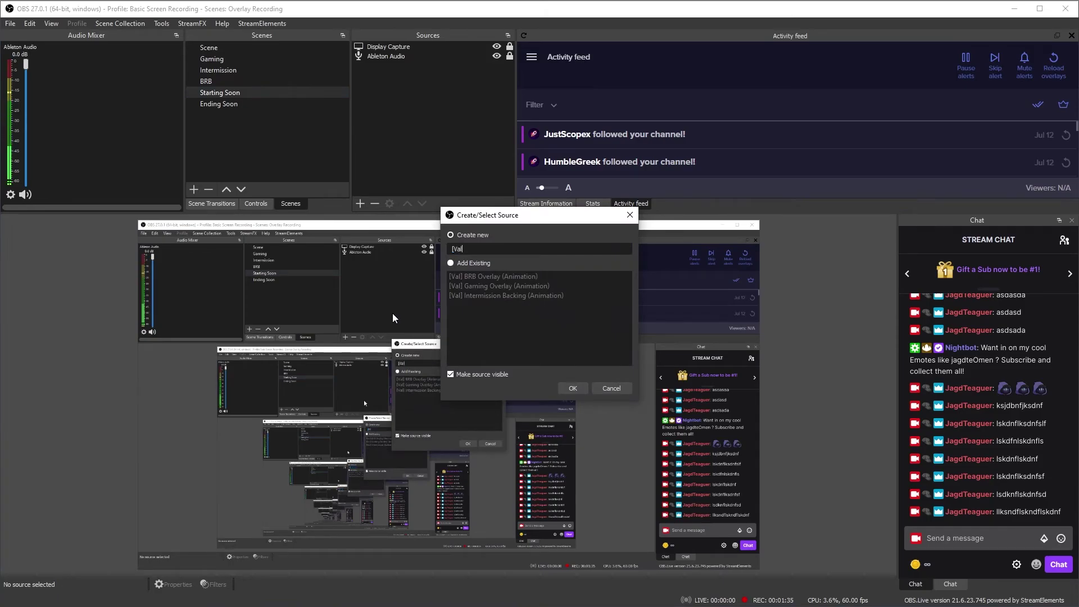
type("tarting Soon Overlay ")
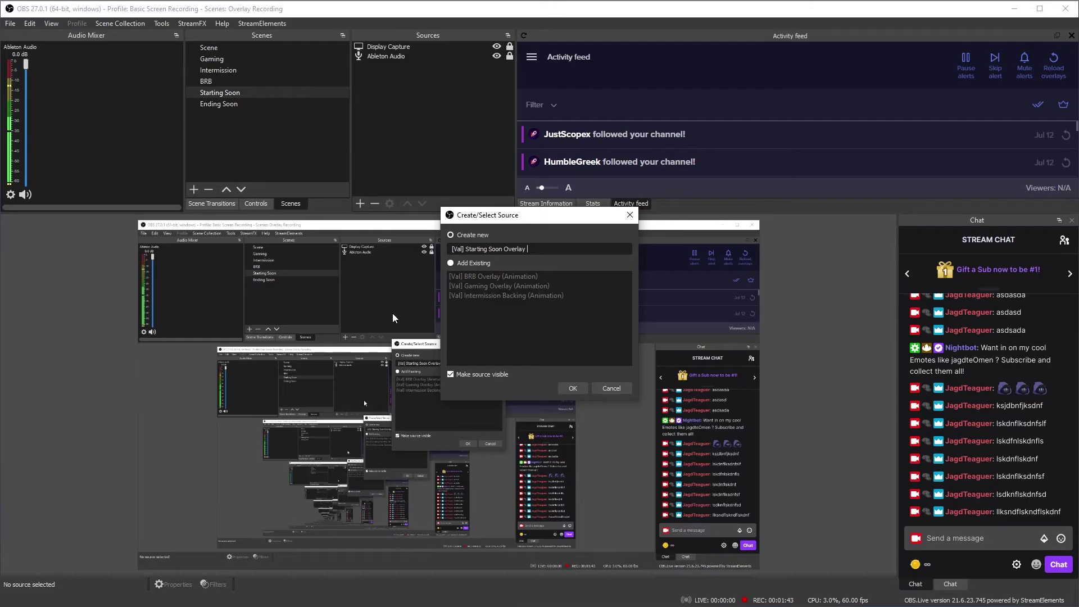
type("(Animation)")
key("Return")
Load "Valorant Starting Soon (Overlay).webm" into the media source with looping on and restart on activation off, and hide the source
left_click(709, 391)
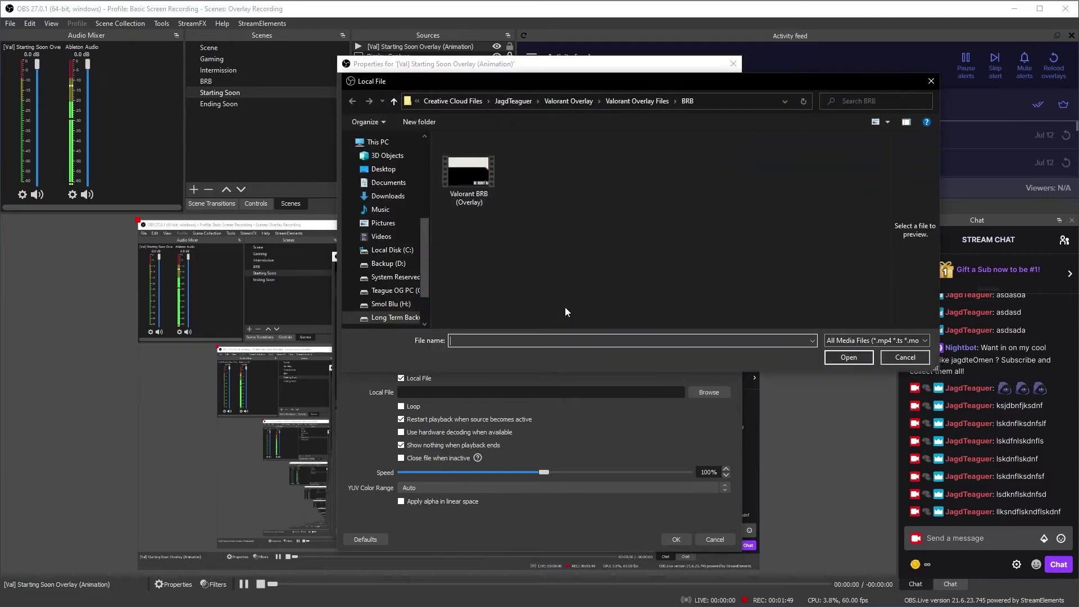
left_click(635, 104)
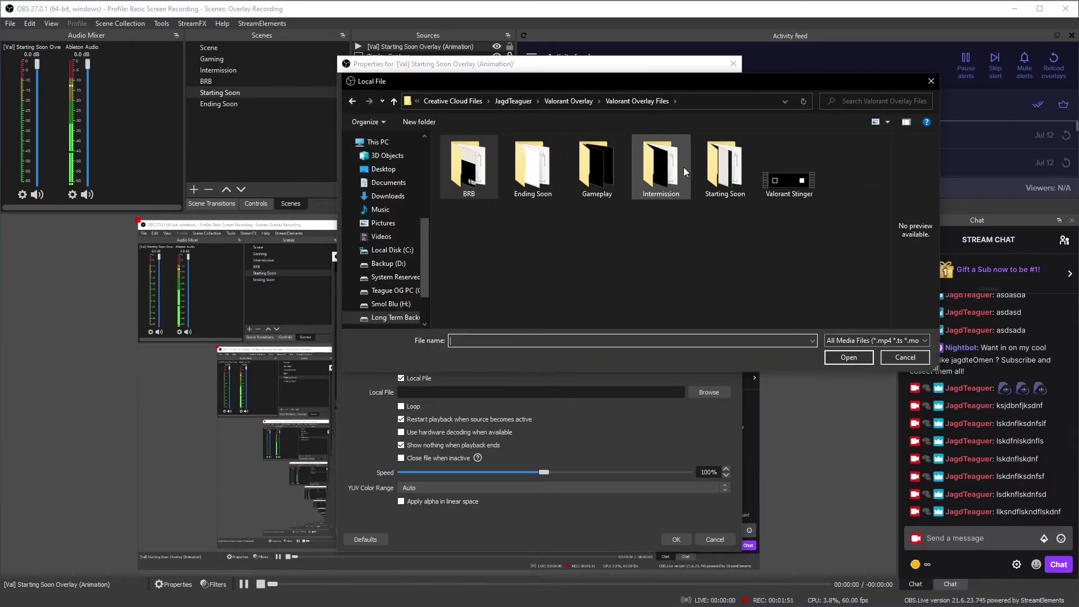
double_click(725, 167)
left_click(490, 164)
left_click(840, 358)
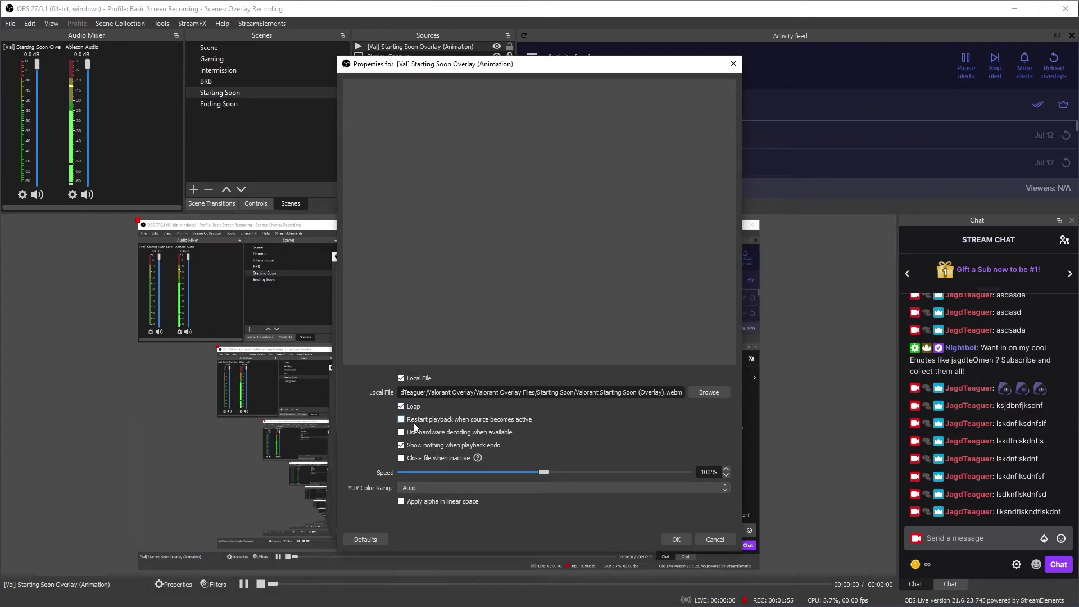
left_click(676, 539)
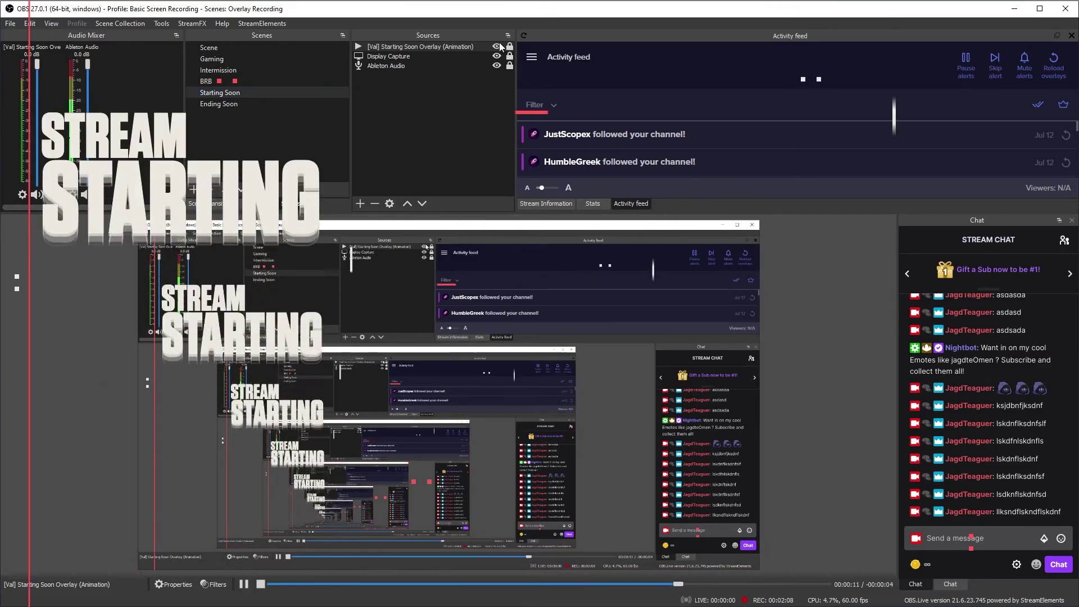
left_click(497, 46)
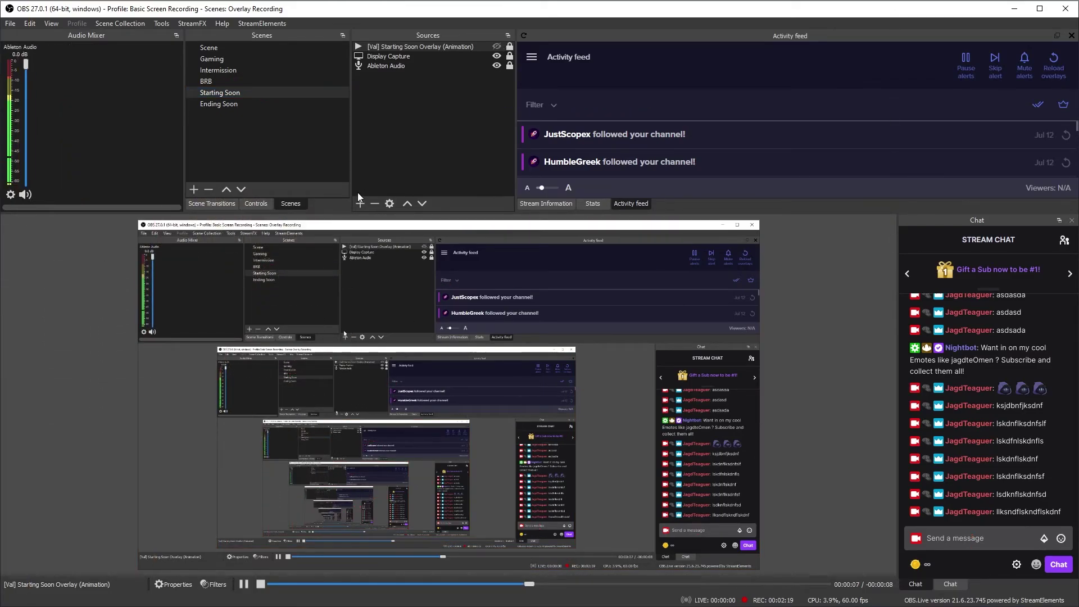
Add a browser source named "(SE) [Val] Starting Soon Chat" with default properties, hidden and locked below the Starting Soon overlay animation
left_click(361, 203)
left_click(404, 231)
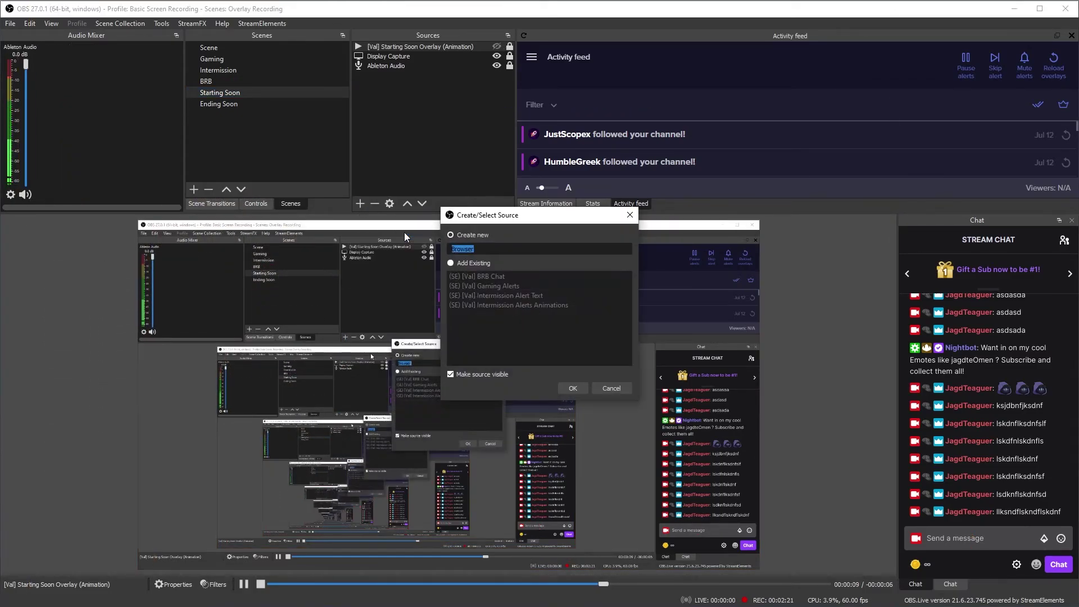
type("(SE) [Val] Starting Soon ")
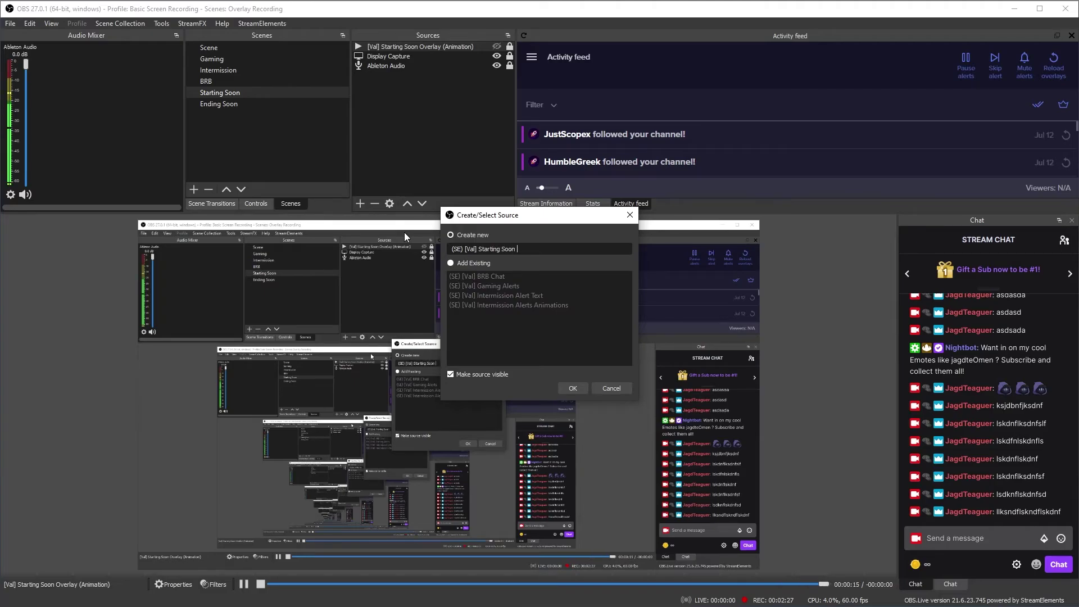
type("Chat")
key("Return")
left_click(669, 542)
left_click_drag(454, 58, 456, 57)
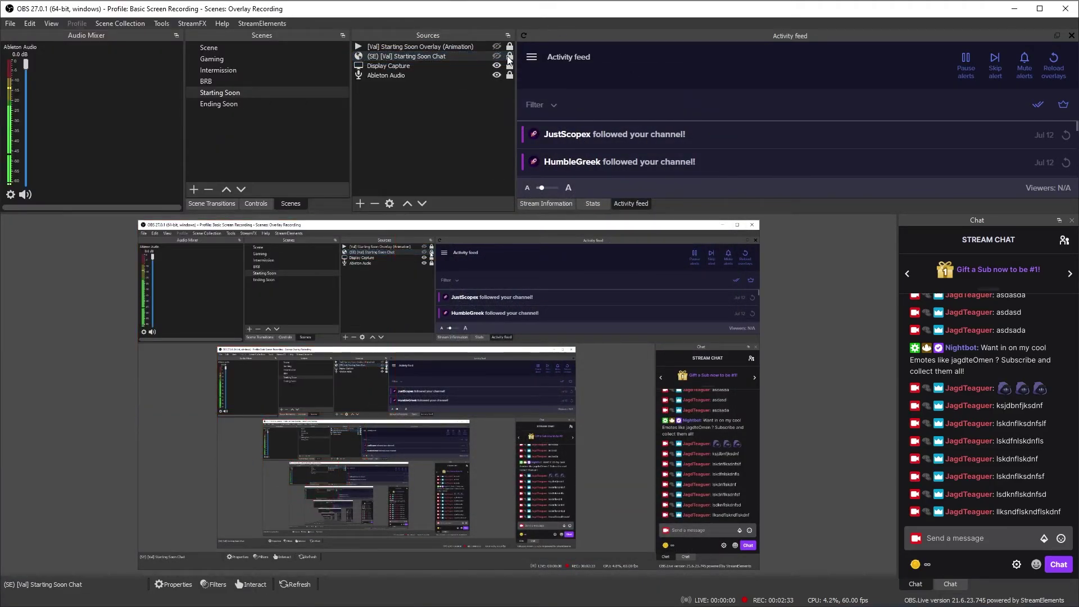
Add an image source named "[Val] Starting Soon Background" using the file "Valorant Starting Soon 1 (Background).png"
left_click(360, 204)
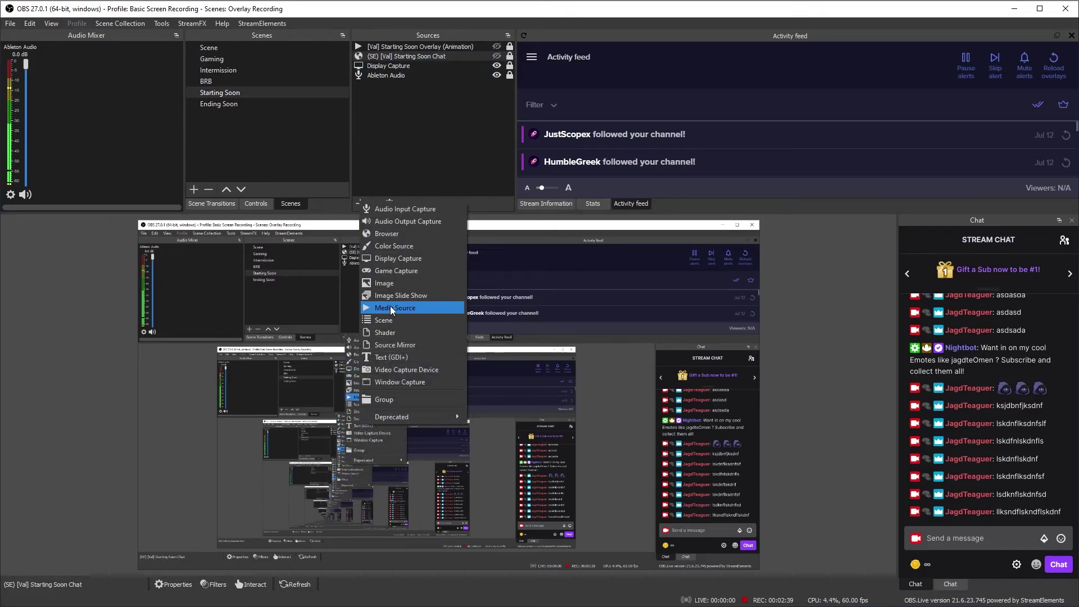
type("[Val] Start")
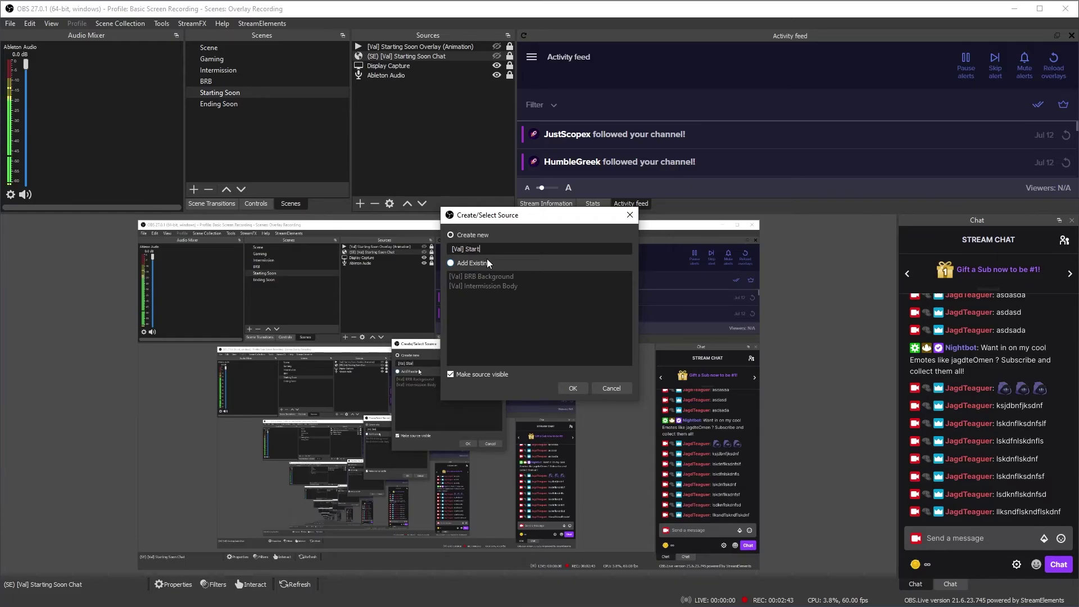
type("ing Soon Background")
key("Return")
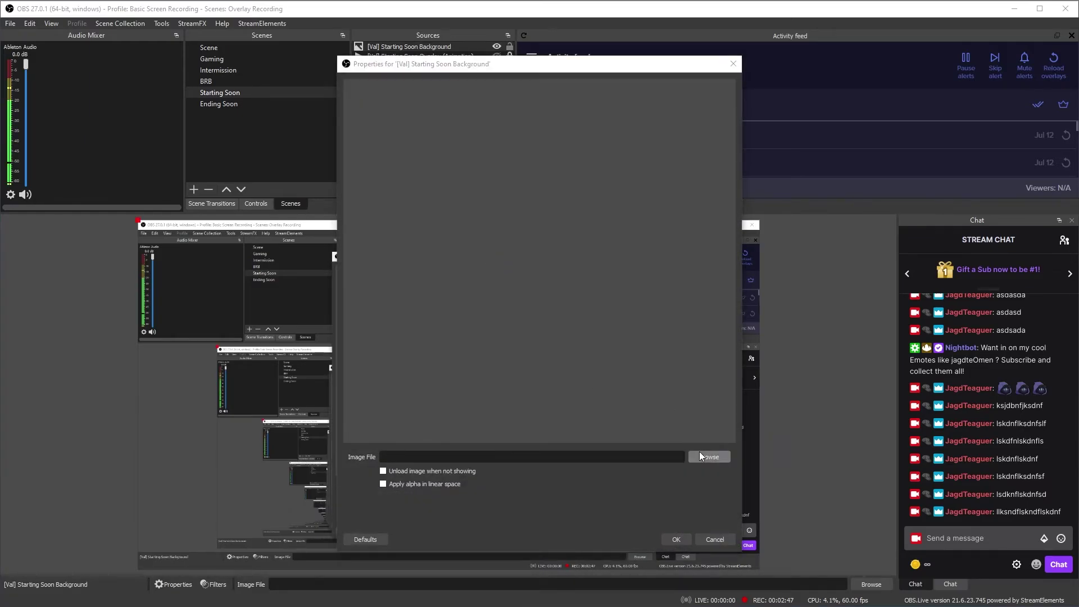
left_click(700, 453)
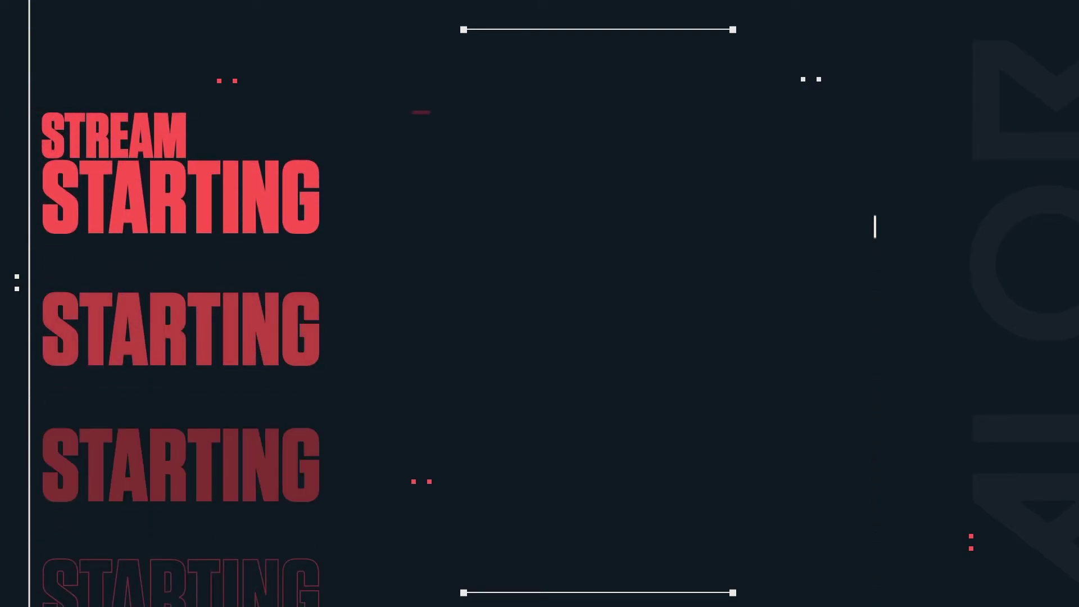
Hide the Starting Soon background image and the Starting Soon overlay animation in the scene
left_click(497, 66)
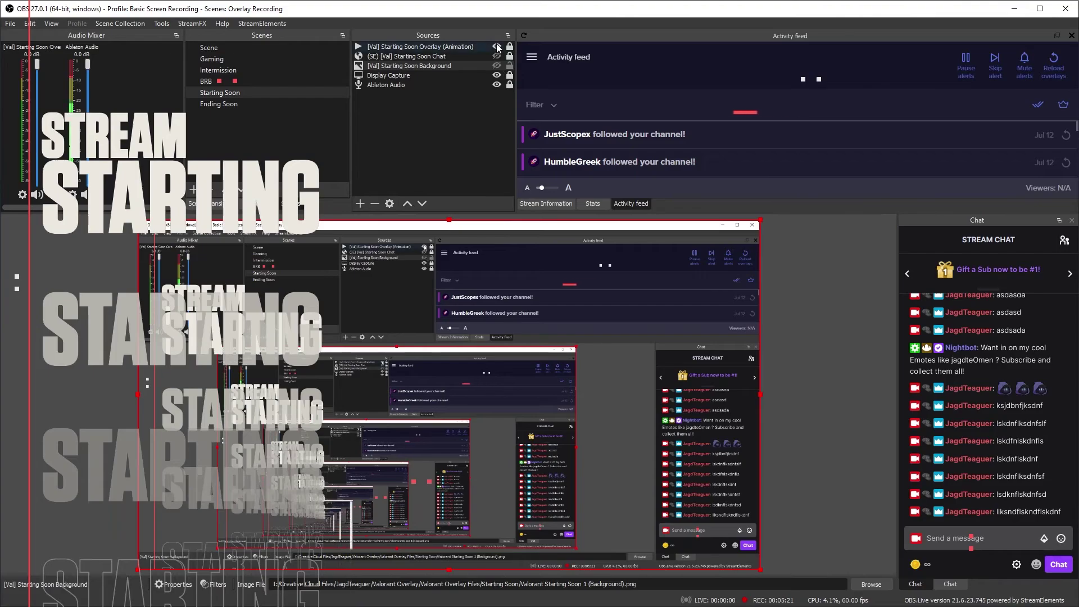
left_click(496, 46)
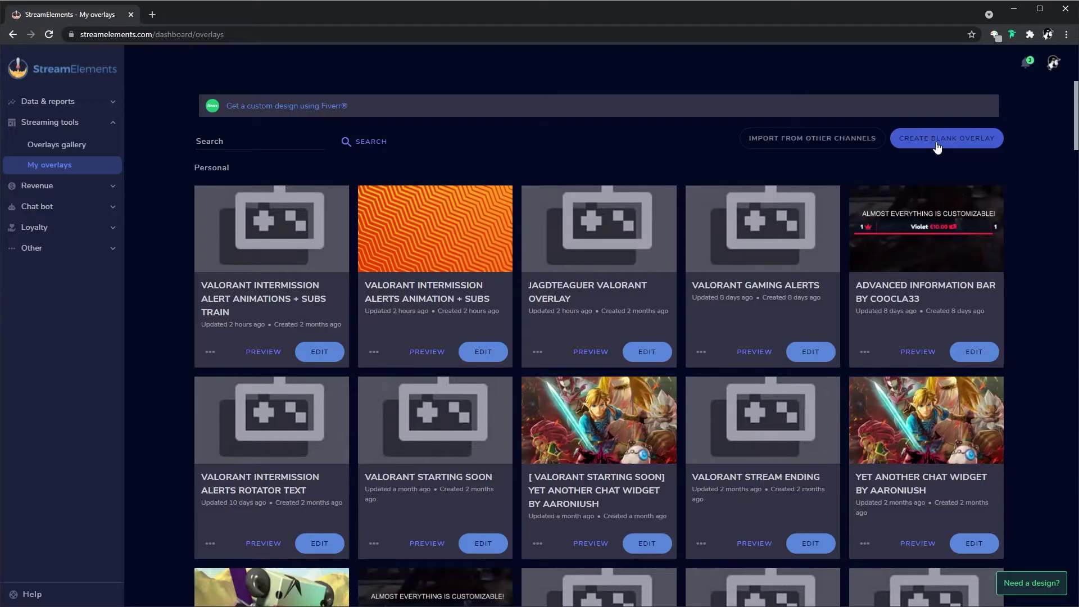
In StreamElements, create a blank 1080p overlay, name it "Vlaorant Starting Soon Chat" and save it
left_click(937, 141)
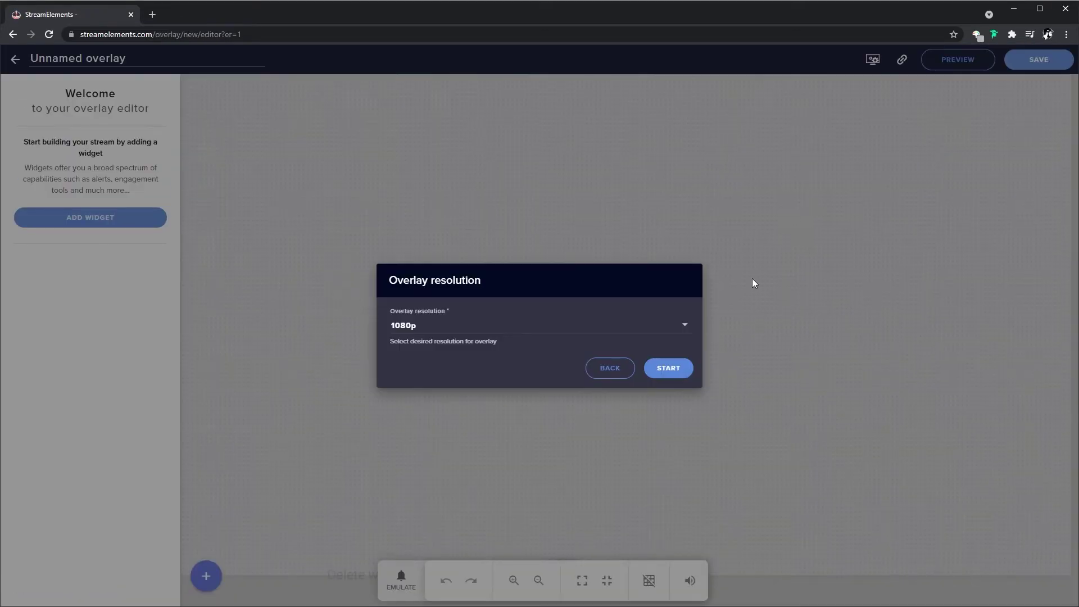
left_click(668, 367)
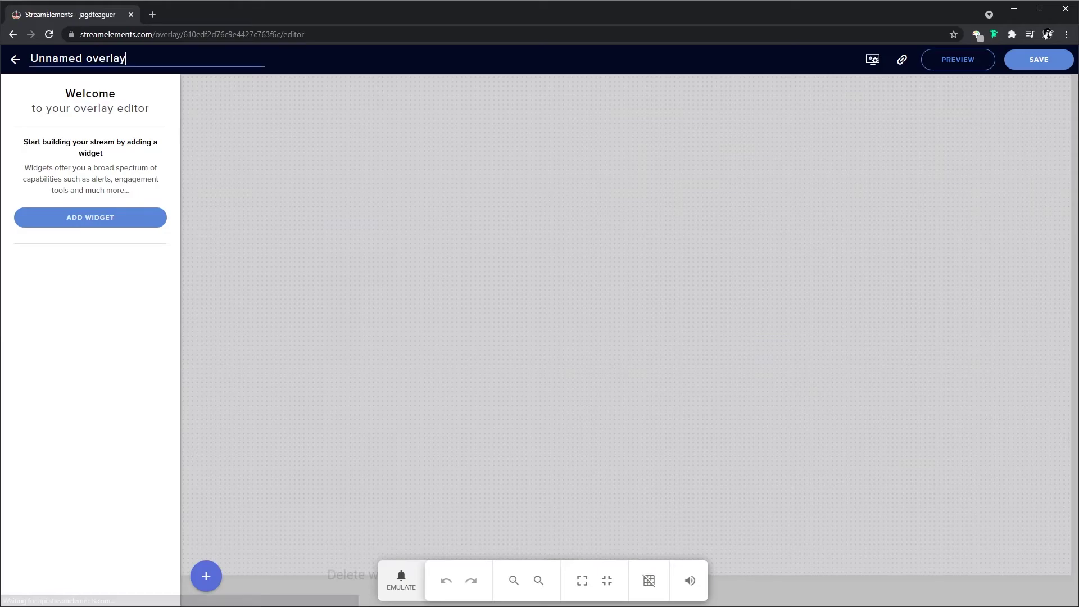
type("Vlaorant Starting Soon Chat")
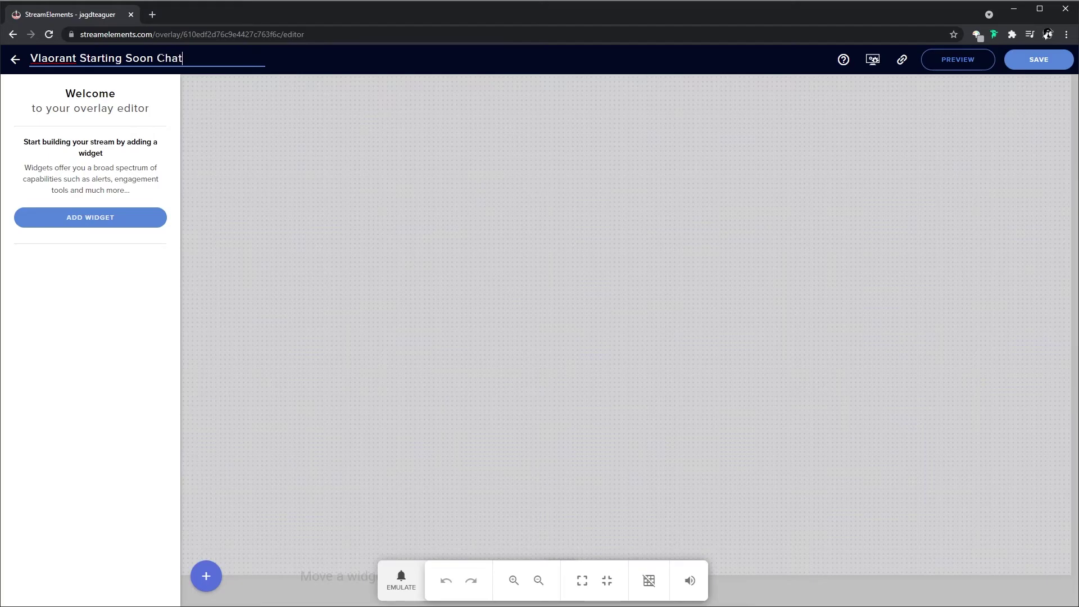
left_click(1050, 62)
Return to the overlays list and open the "Yet another Chat Widget" overlay for editing
left_click(16, 61)
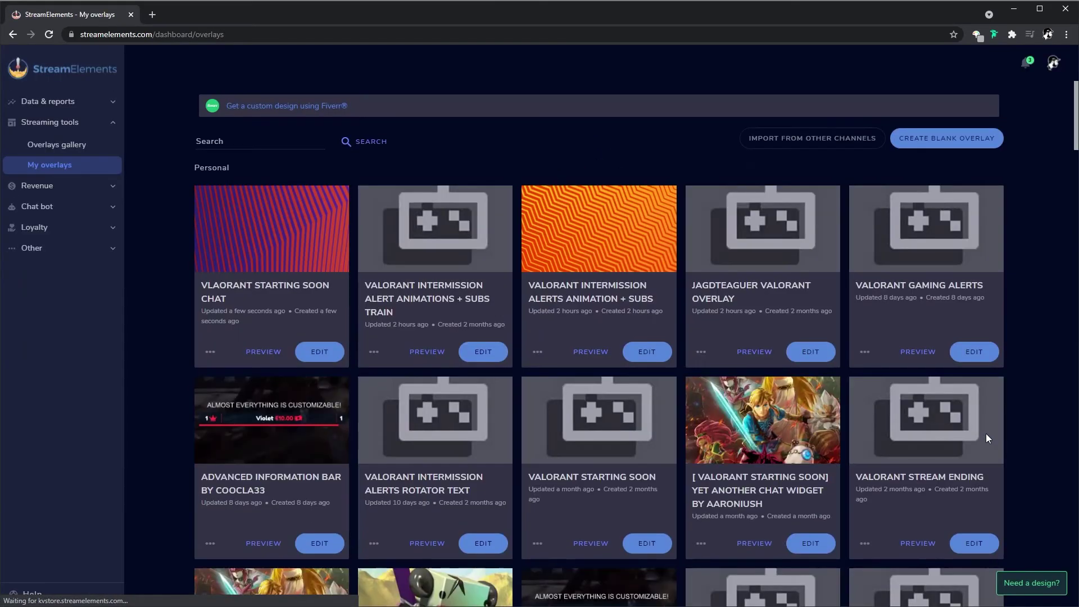
scroll(826, 489, "down", 3)
left_click(319, 562)
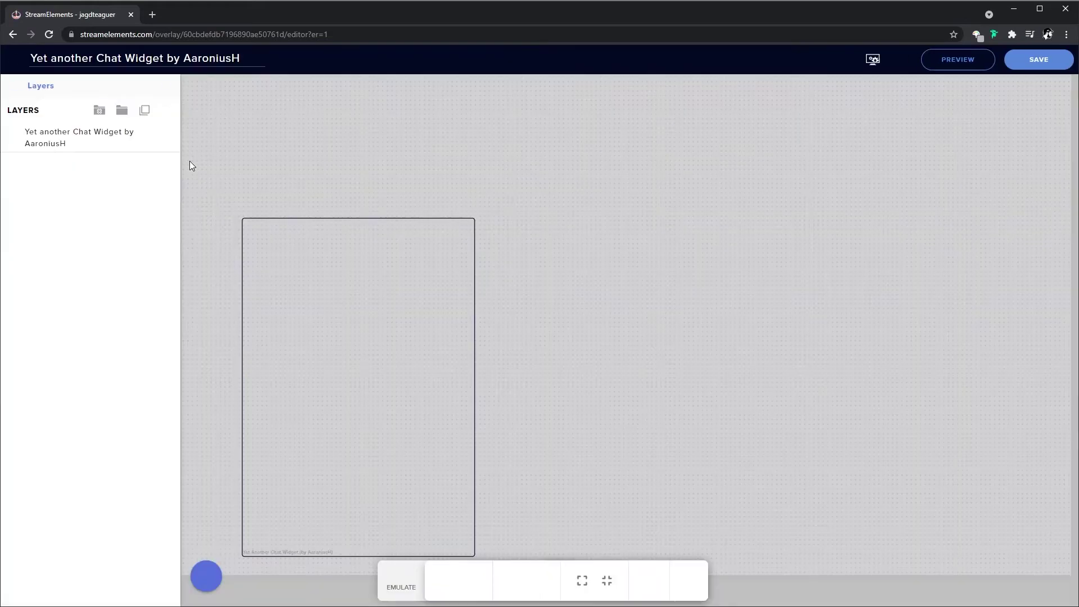
left_click(79, 145)
left_click(145, 109)
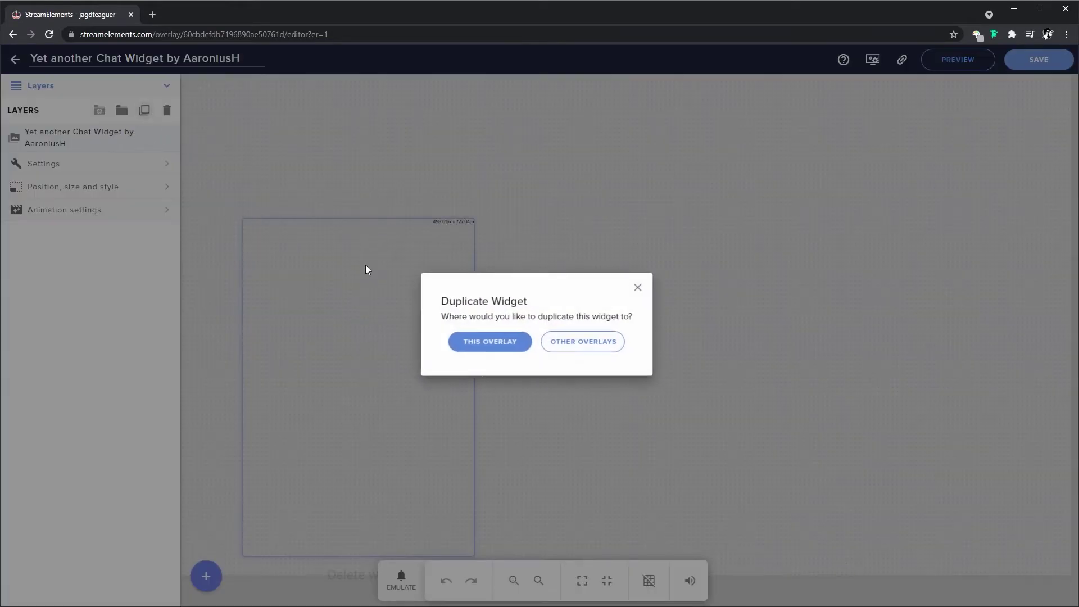
left_click(583, 344)
left_click(308, 196)
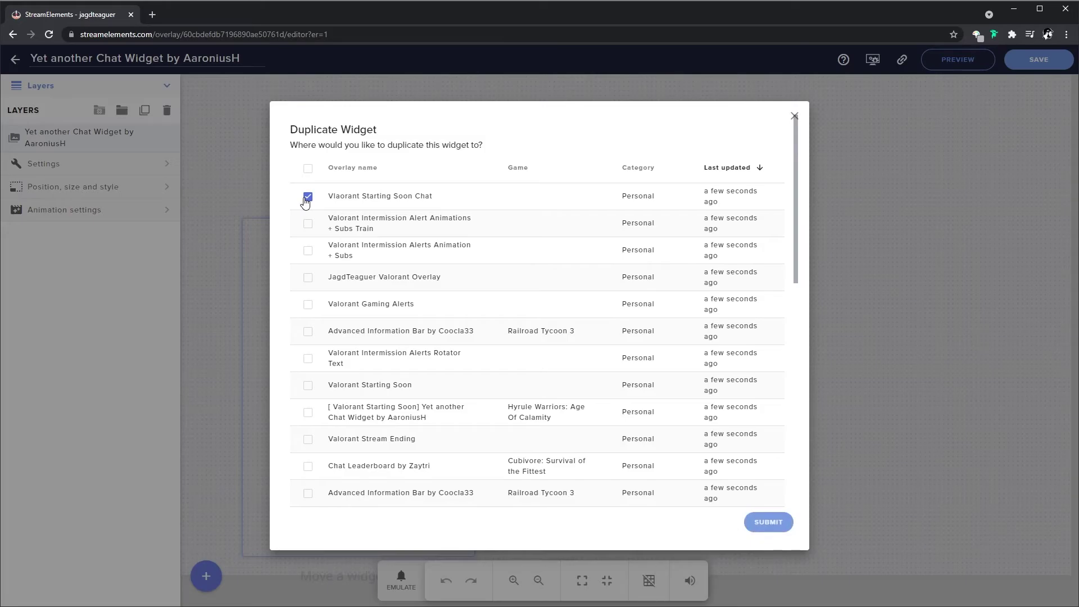
left_click(794, 116)
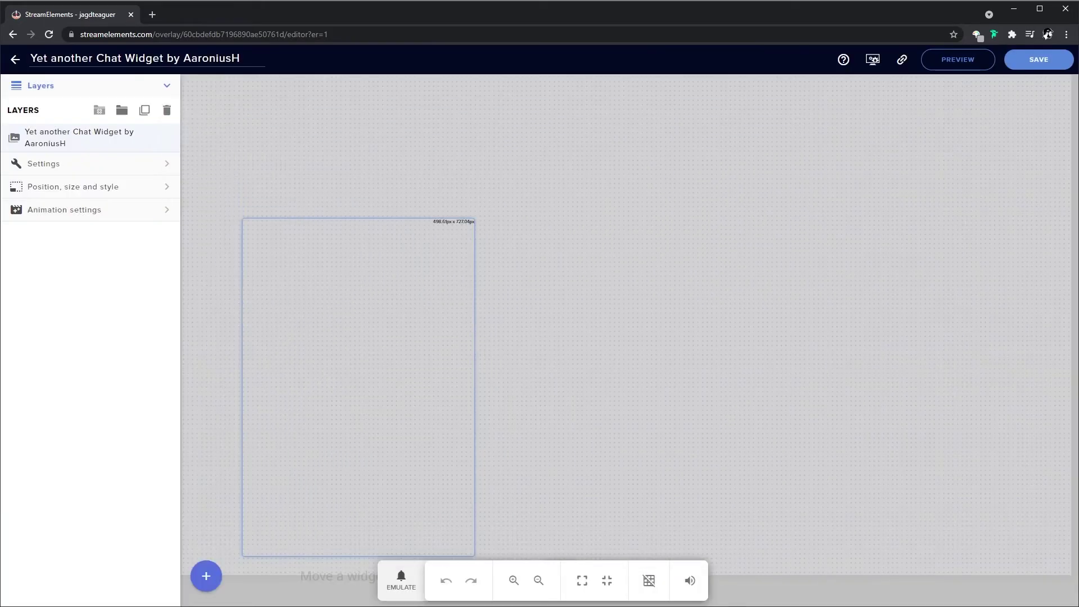
Open the "Valorant Starting Soon" overlay, show its chat widget's settings and send test messages to the widget
left_click(22, 65)
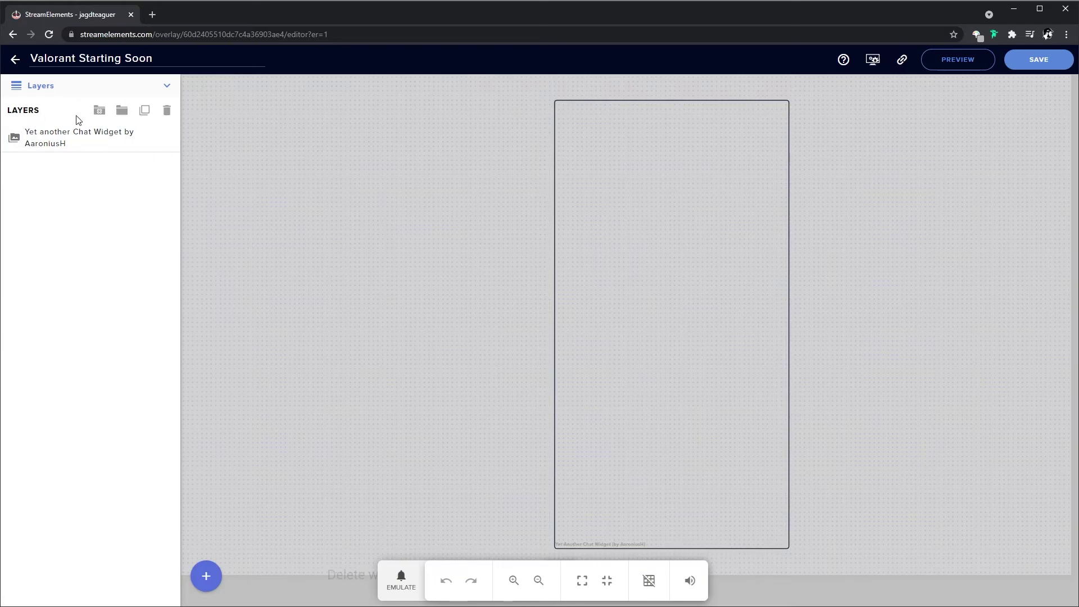
left_click(72, 143)
left_click(72, 161)
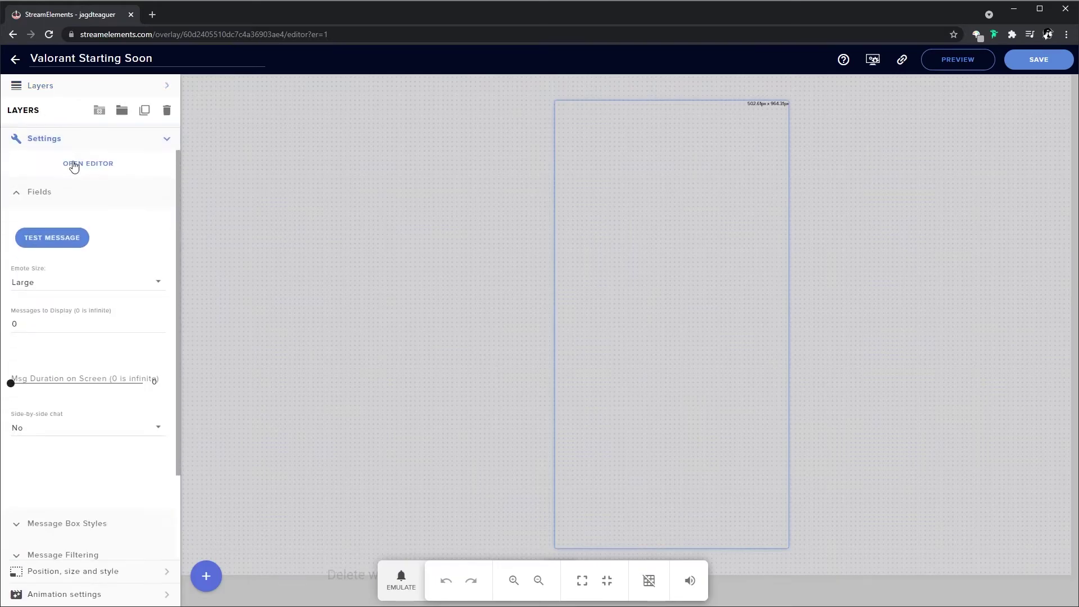
left_click(58, 208)
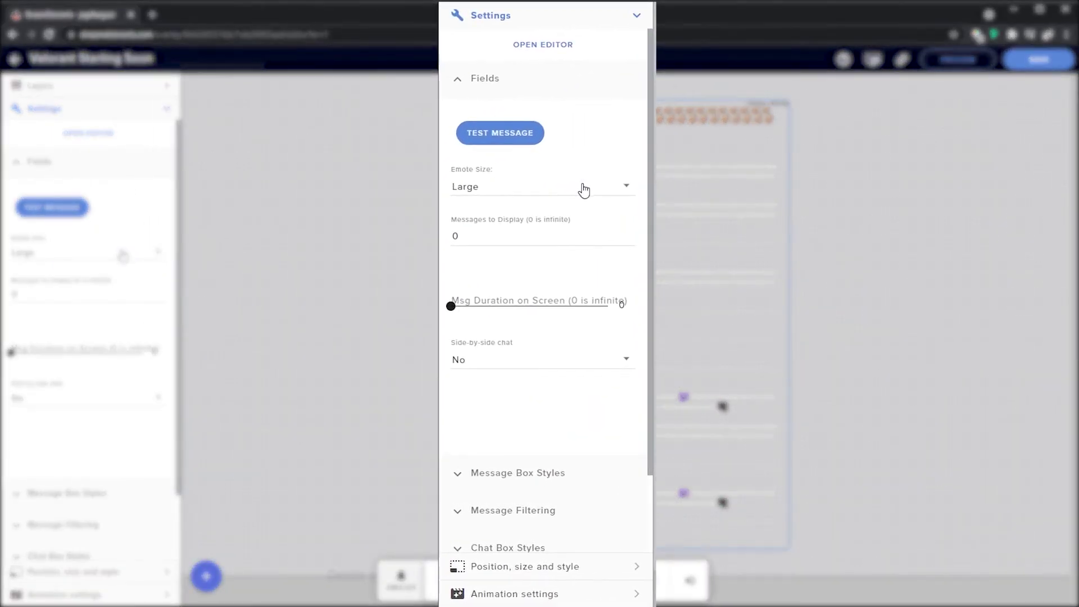
Review the chat widget's general fields, message box styles, message filtering and chat box style settings
scroll(584, 192, "down", 3)
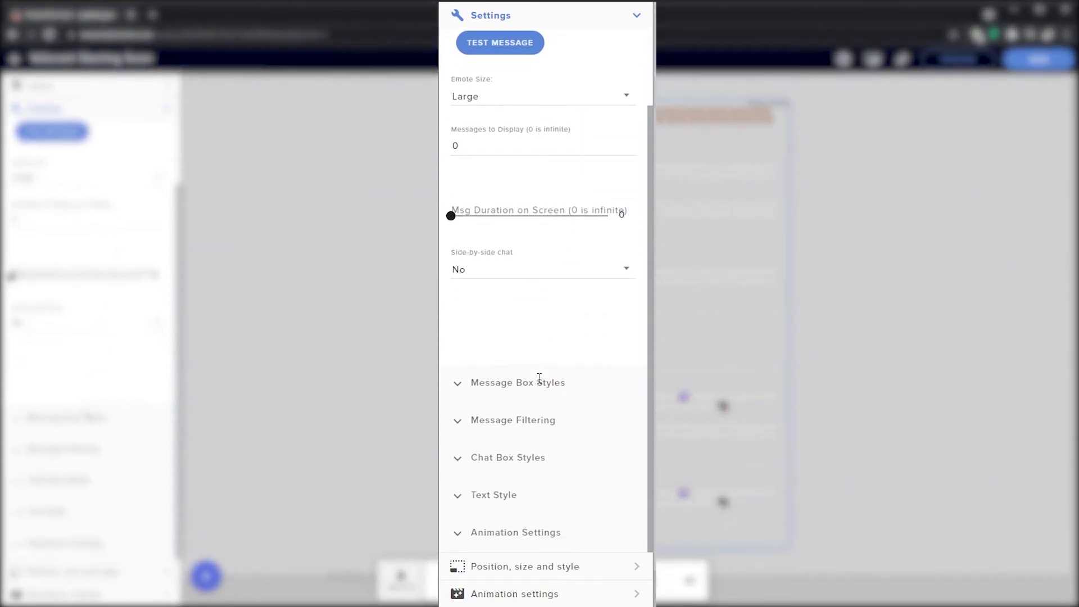
left_click(469, 386)
scroll(567, 295, "down", 5)
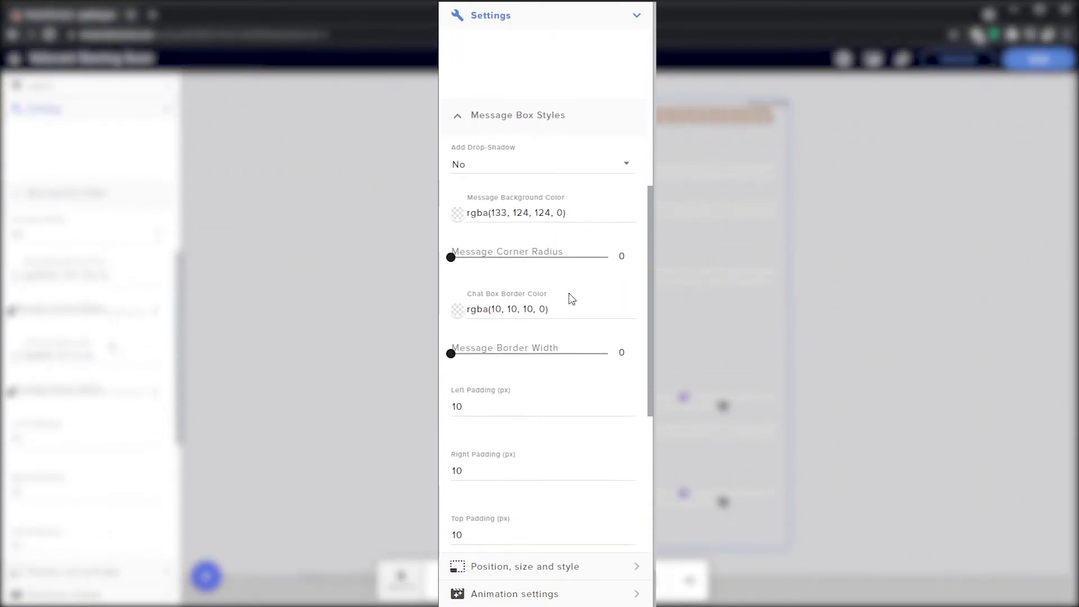
scroll(565, 299, "down", 1)
scroll(565, 303, "down", 3)
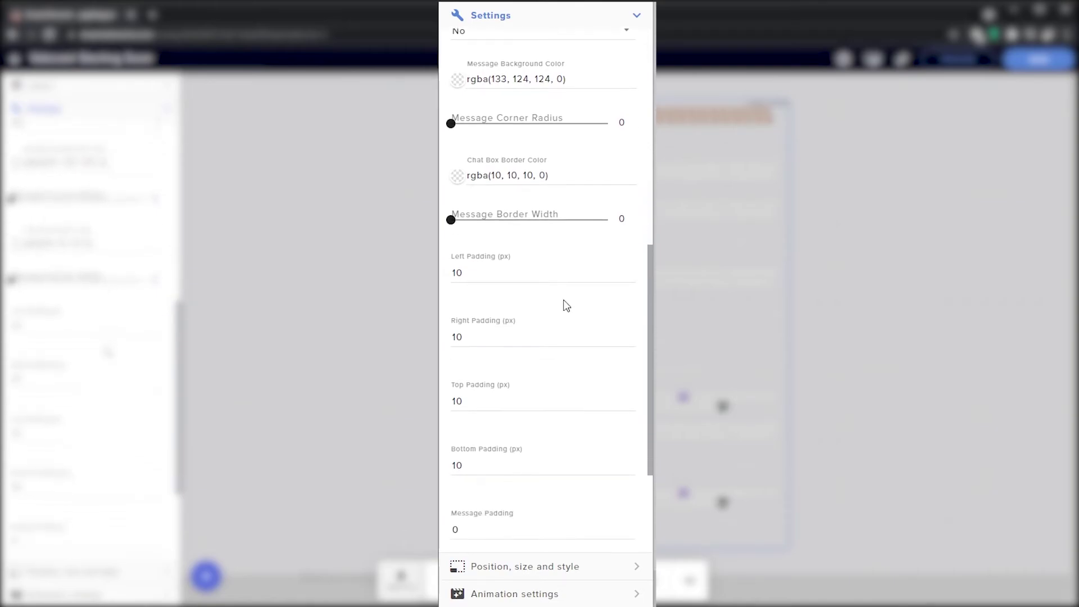
left_click(459, 465)
scroll(590, 399, "down", 3)
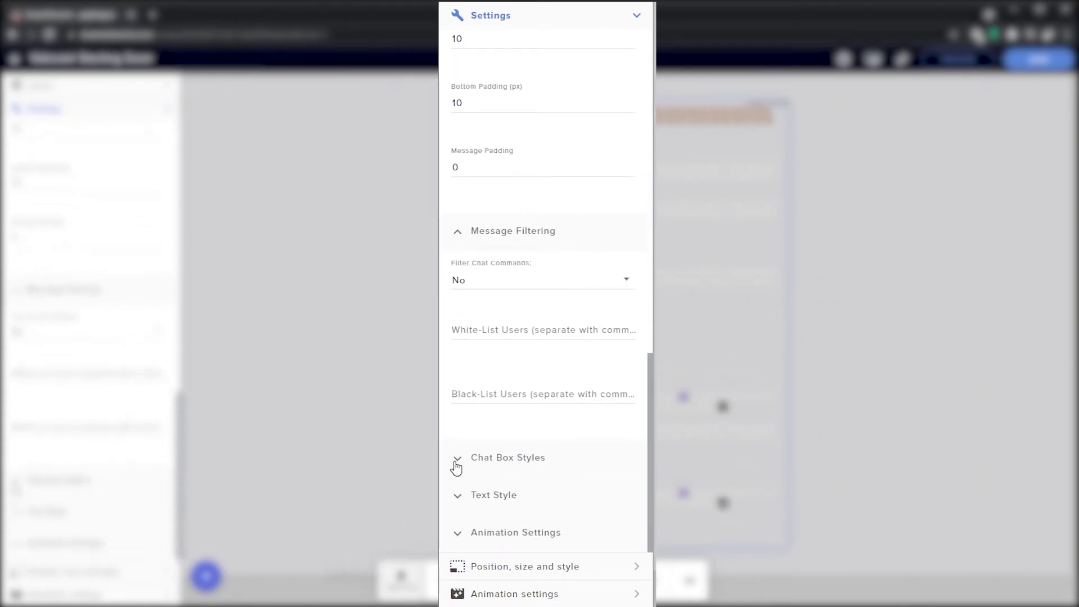
left_click(456, 466)
scroll(496, 436, "down", 5)
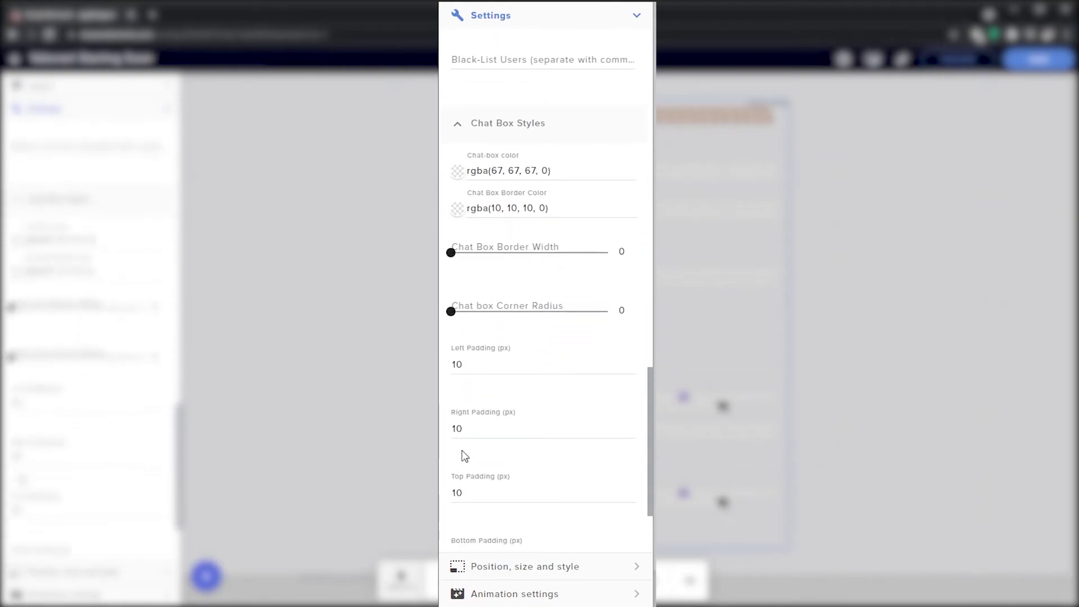
scroll(463, 455, "down", 1)
scroll(463, 455, "down", 1)
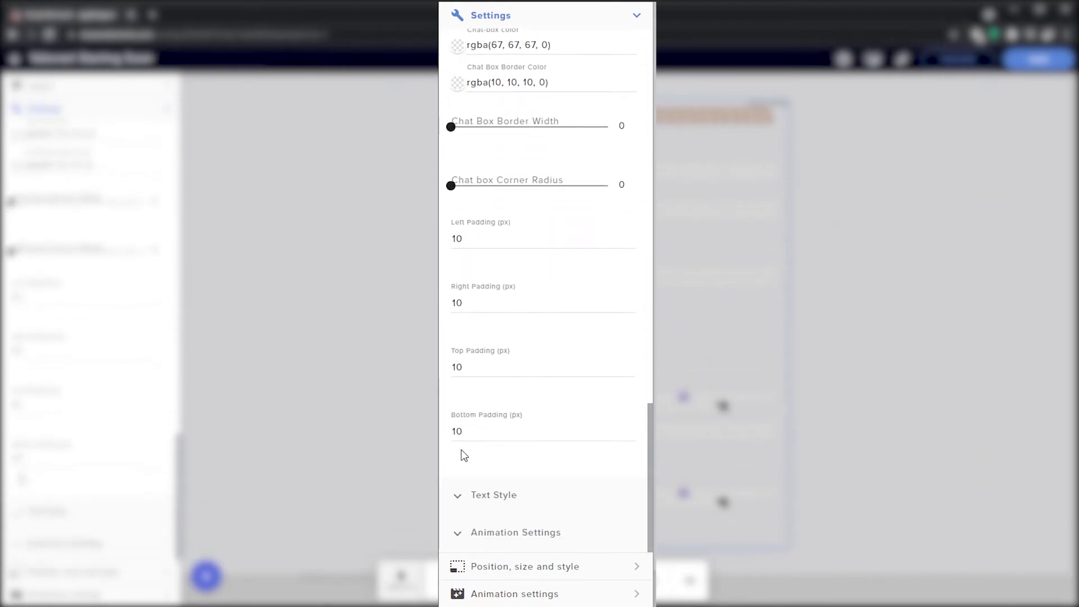
Review the chat widget's text style, message animation, position and size, and enter/exit animation settings
left_click(452, 497)
scroll(514, 427, "down", 2)
scroll(514, 427, "down", 1)
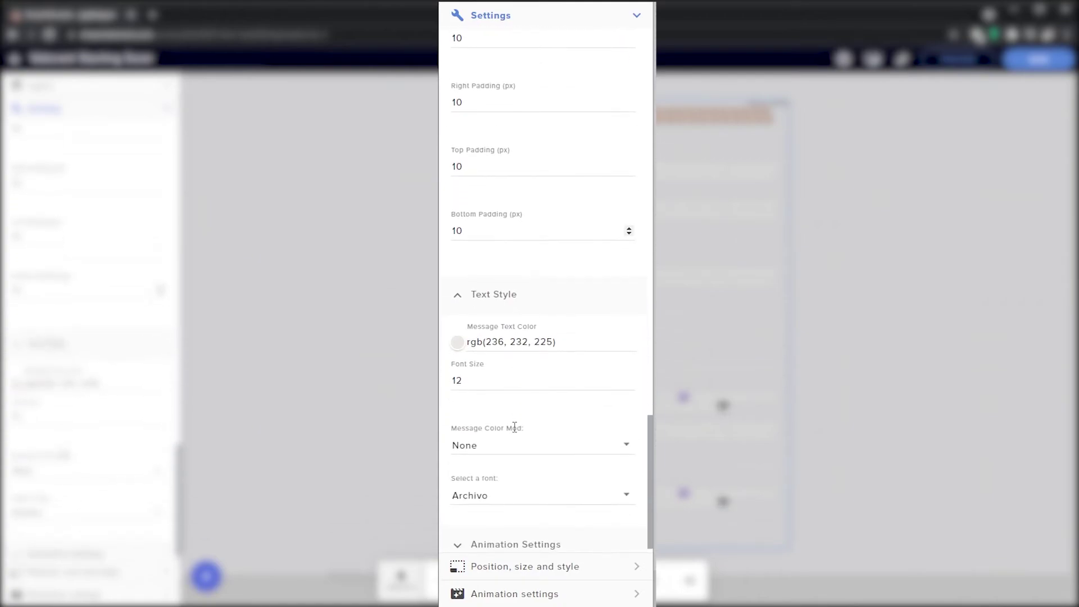
left_click(457, 534)
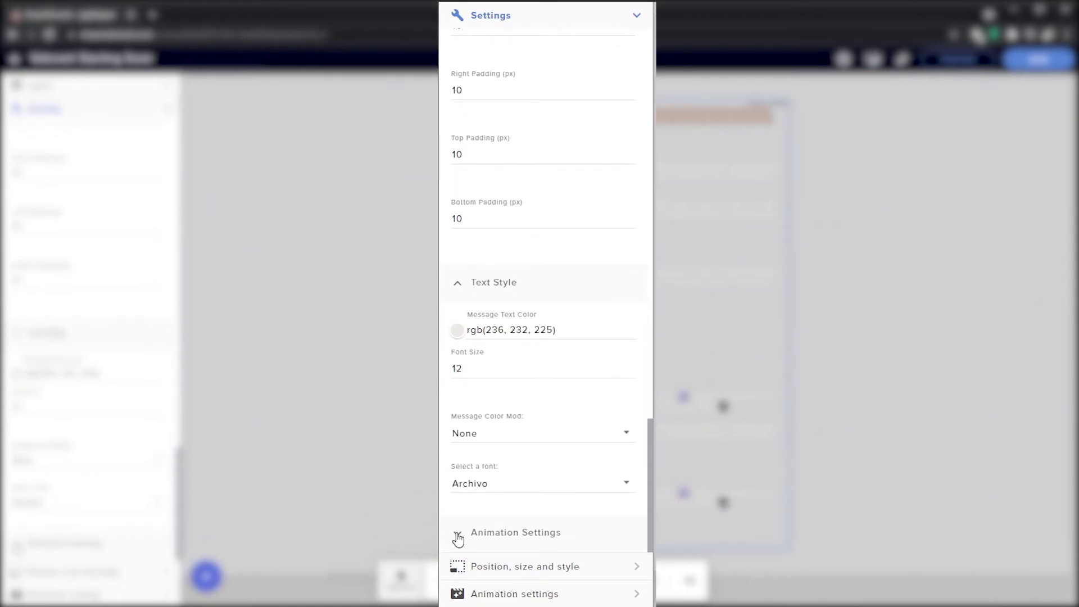
scroll(520, 414, "down", 3)
scroll(522, 416, "down", 1)
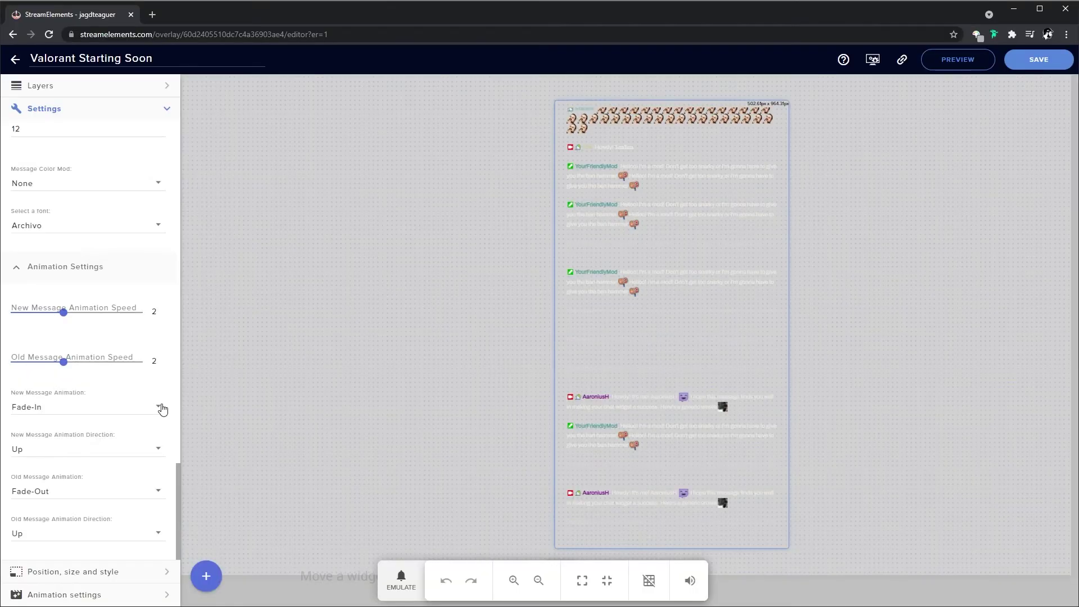
left_click(129, 572)
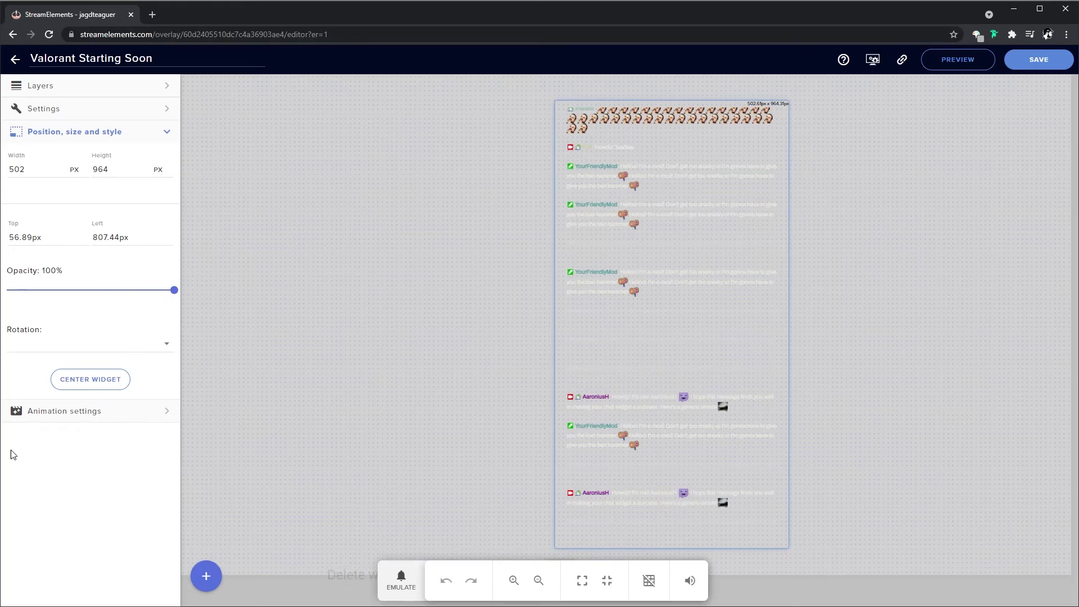
left_click(92, 420)
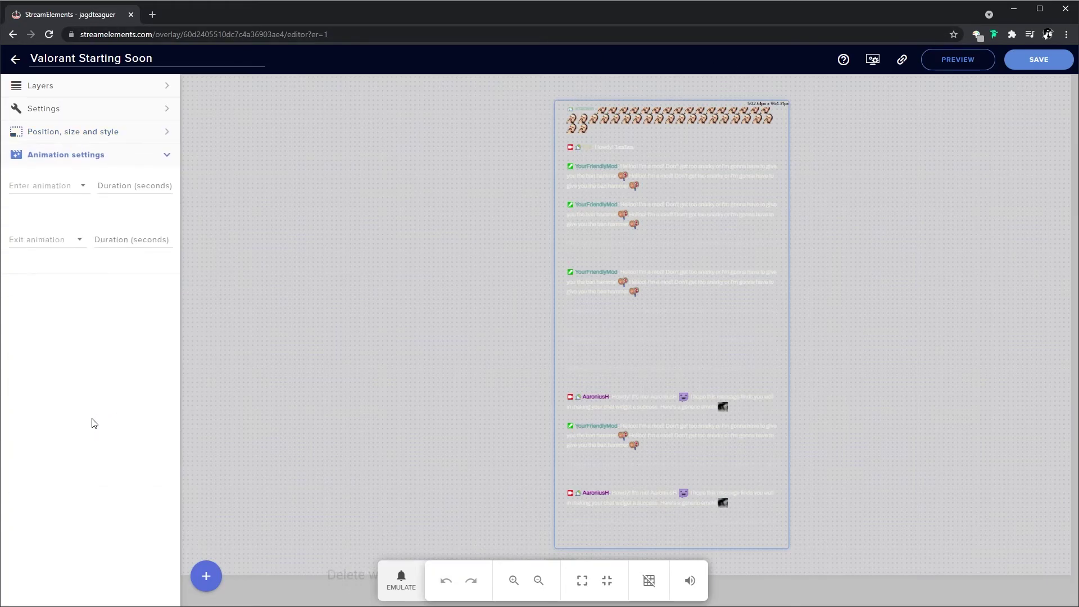
Return to the chat widget's settings, save the "Valorant Starting Soon" overlay and copy its URL
left_click(142, 111)
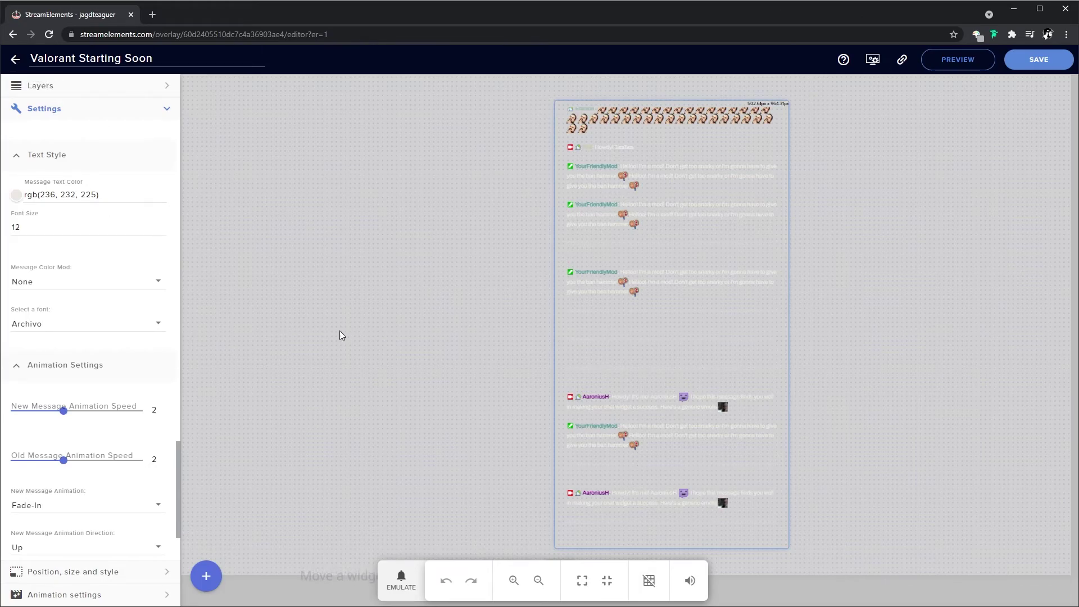
left_click(1043, 60)
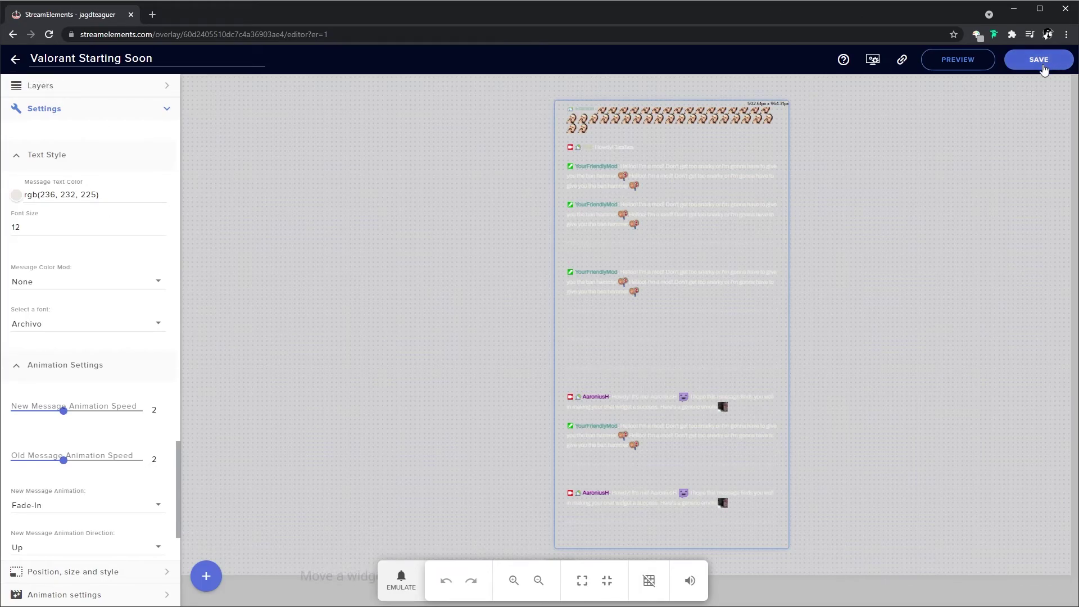
left_click(900, 60)
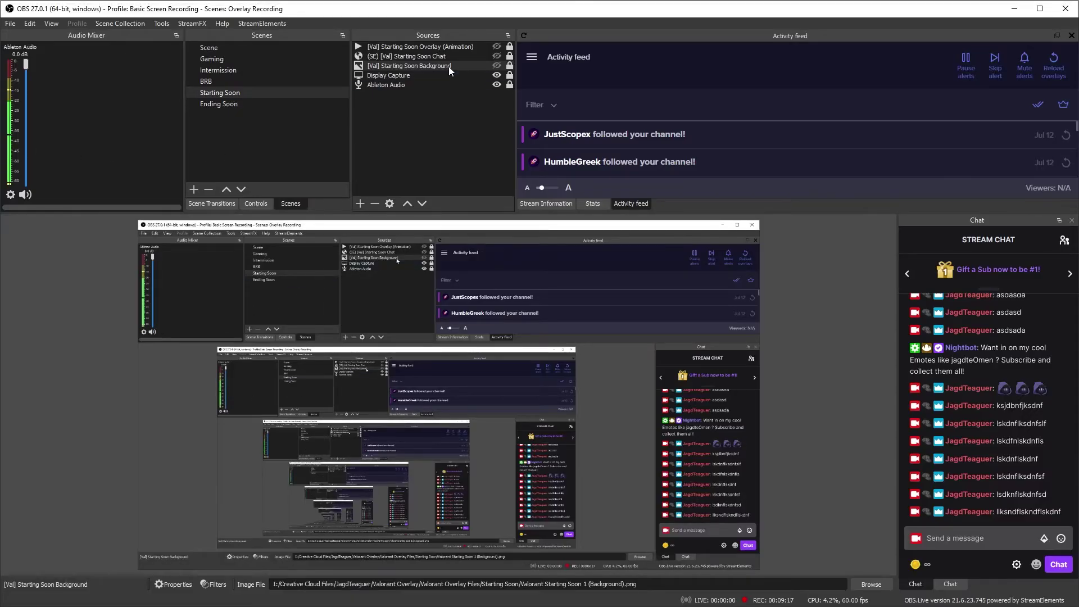
In OBS, paste the copied overlay URL into the "(SE) [Val] Starting Soon Chat" browser source and set its size to 1920 by 1080
left_click(446, 45)
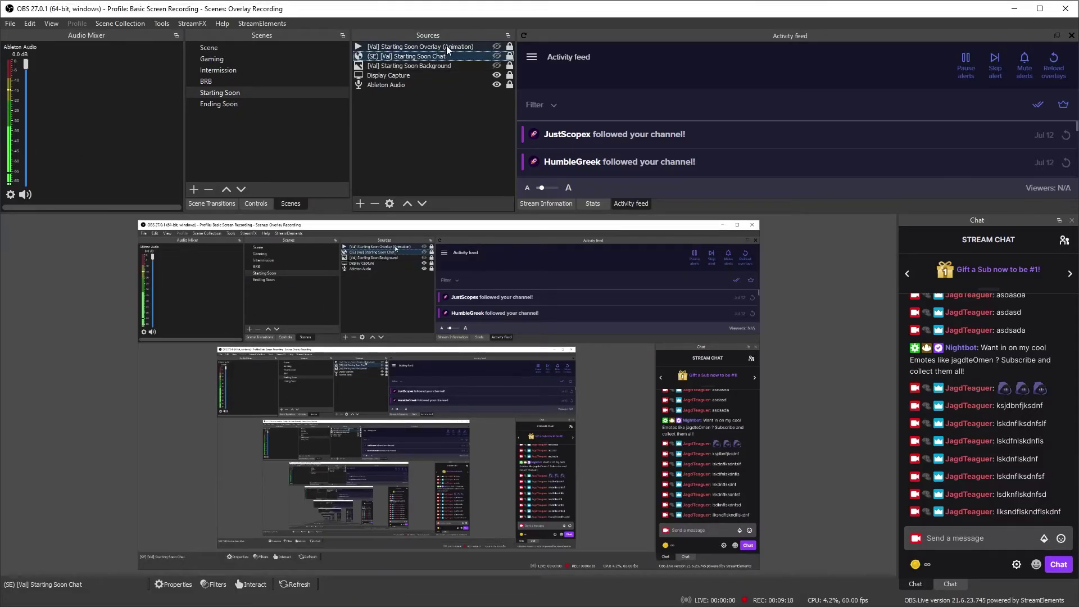
left_click(444, 56)
right_click(438, 55)
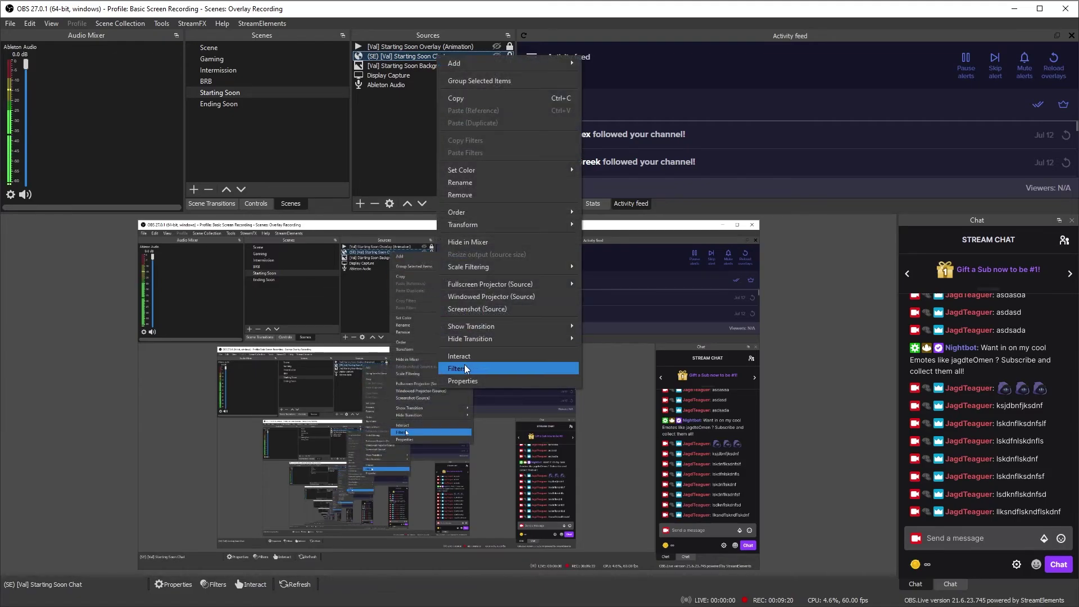
left_click(467, 381)
key("ctrl+a")
key("ctrl+v")
type("1920")
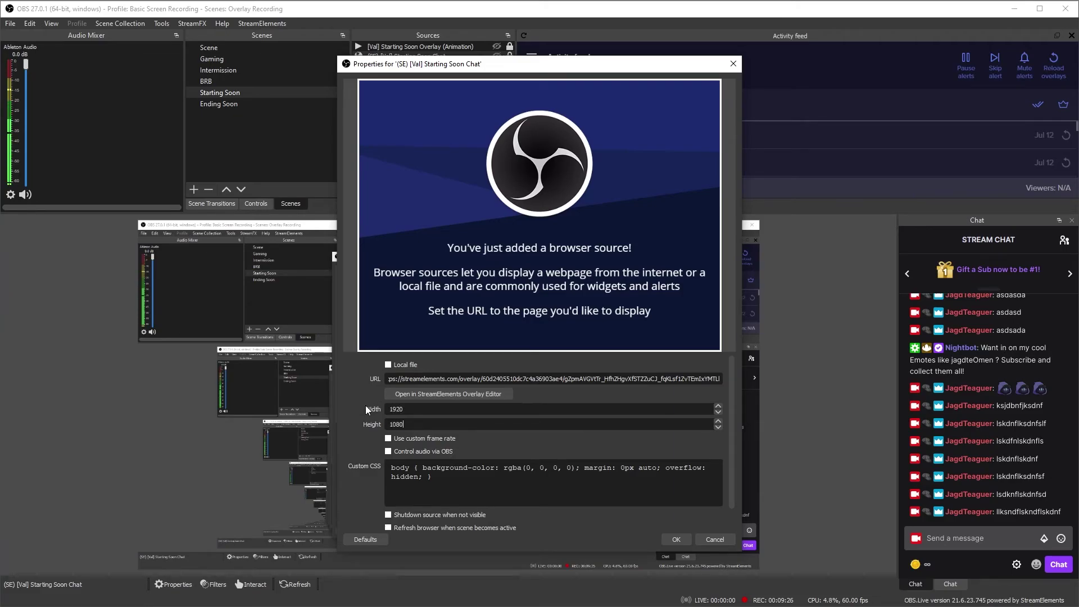
scroll(506, 483, "down", 1)
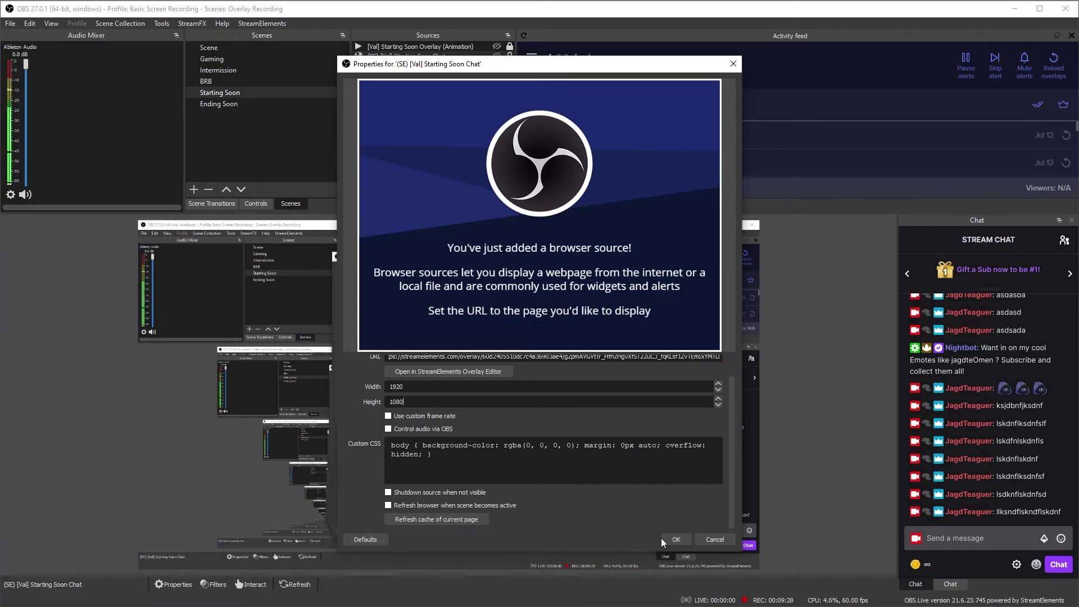
left_click(676, 539)
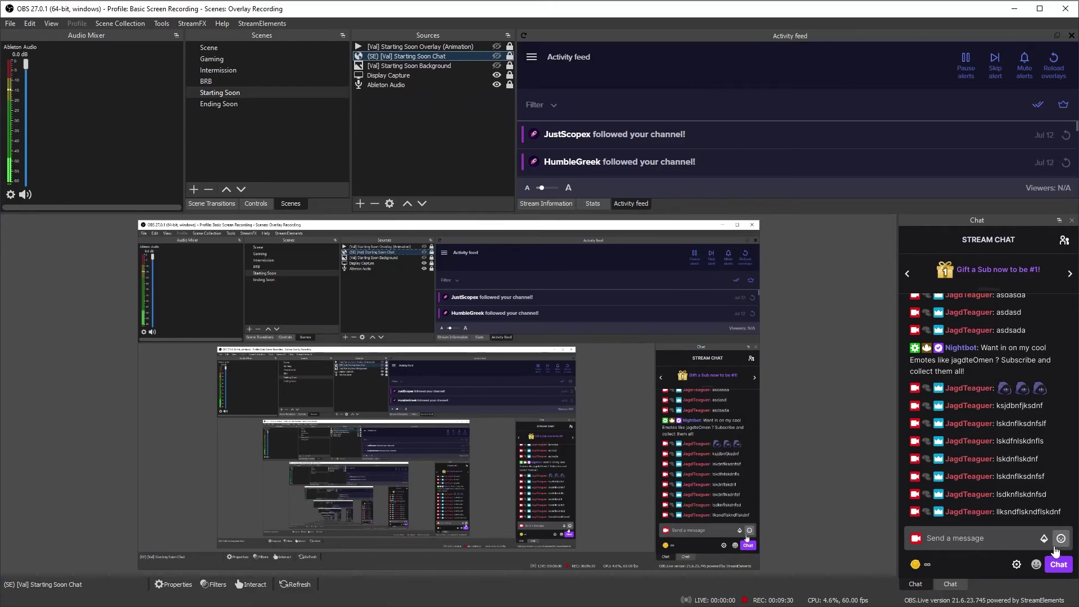
Send five test messages in the stream chat: "asdjbkdjbkgbd", "sdjfnklsdfn", "sdfklnsldfkn", "lknsdfklldfns" and "sdfjklnsdlfknsldf"
left_click(983, 538)
type("asdjbkdjbkgbd")
key("Return")
type("sdjfnklsdfn")
key("Return")
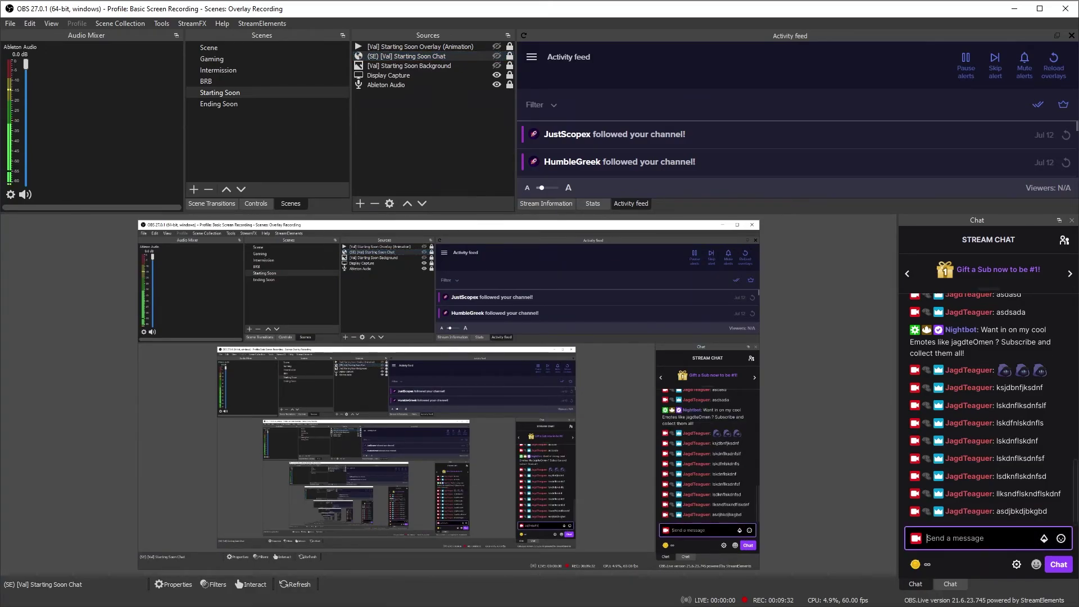
type("sdfklnsldfkn")
key("Return")
type("lknsdfklldfns")
key("Return")
type("sdfjklnsdlfknsldf")
key("Return")
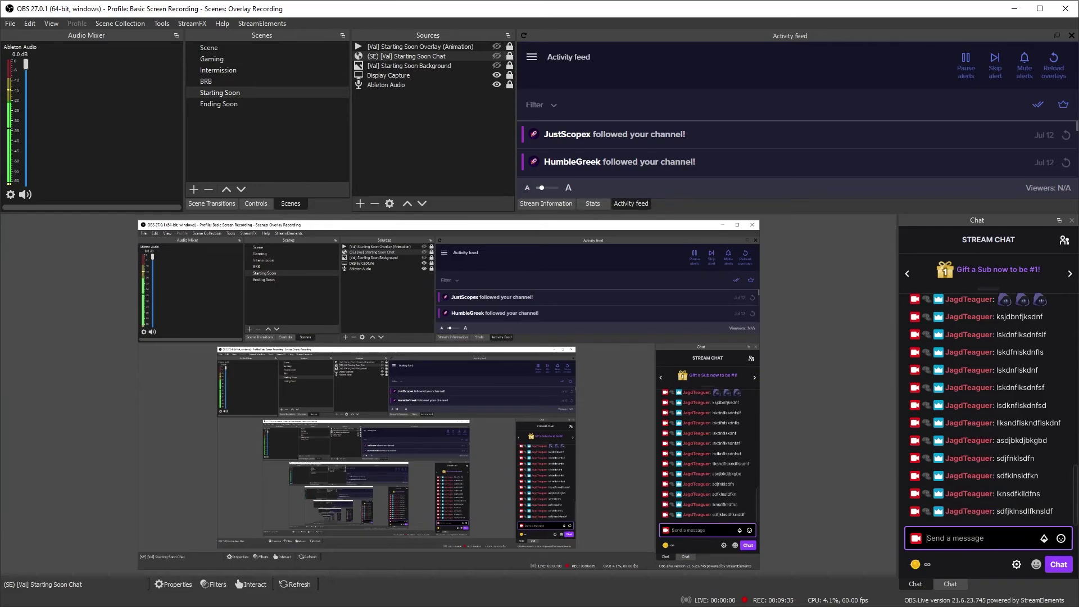
left_click(497, 47)
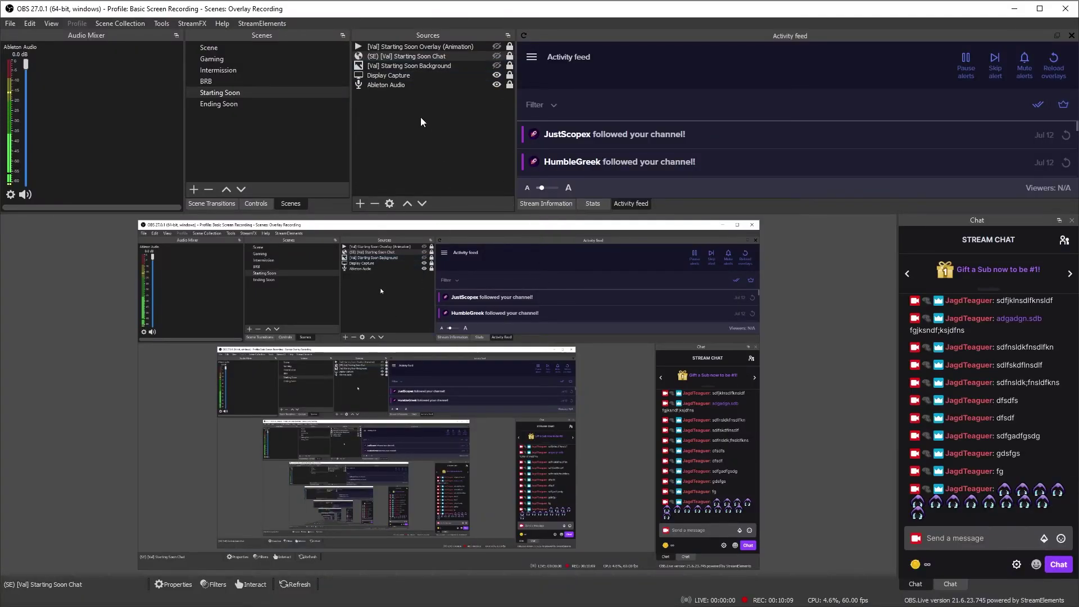
left_click(194, 191)
type("Ending Soon")
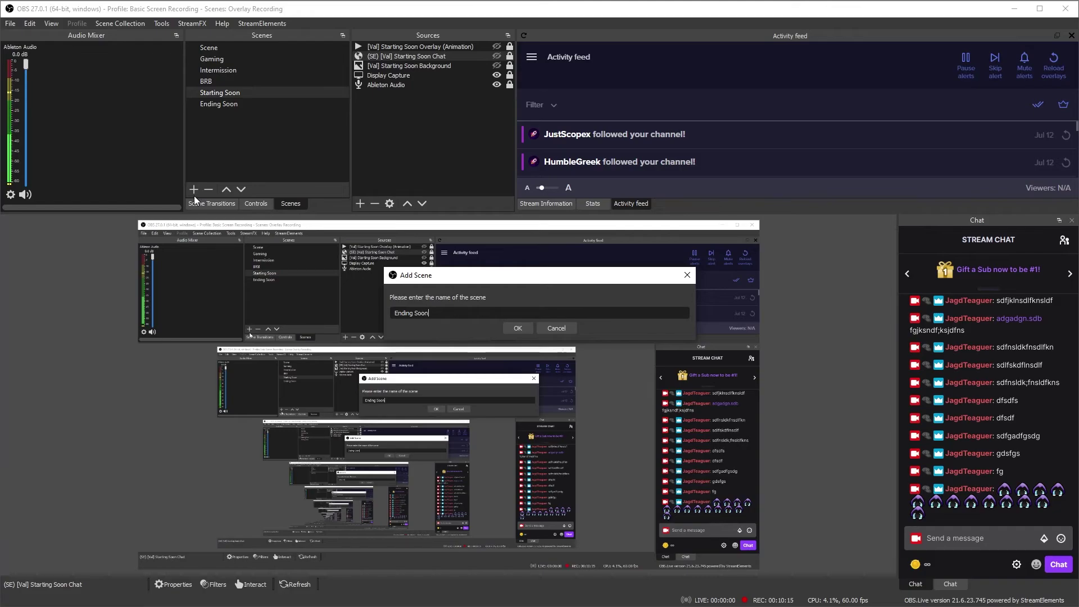
key("ctrl+a")
type("Val")
key("Escape")
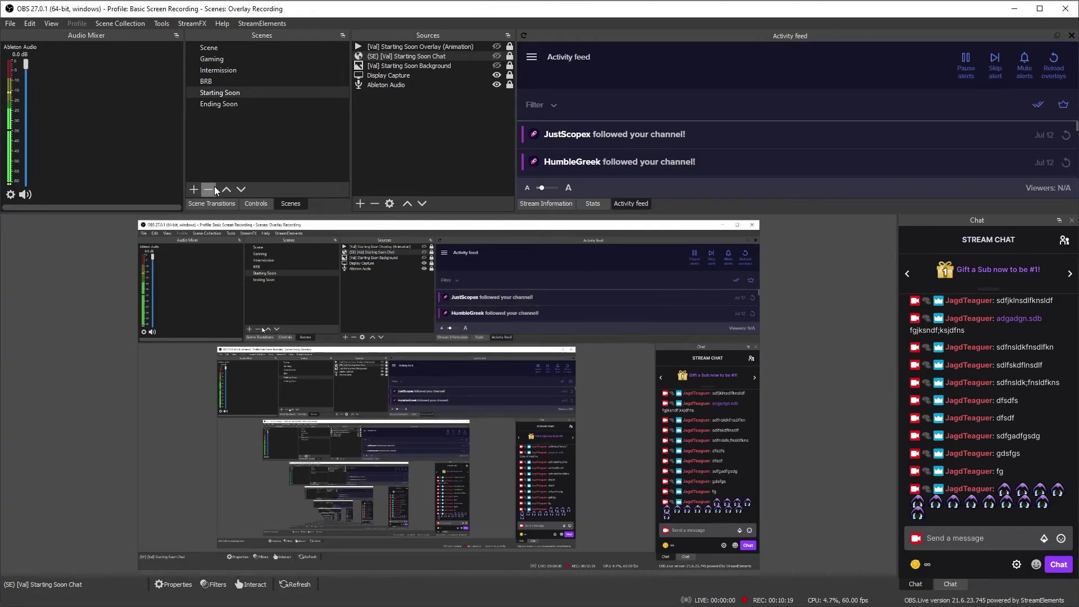
In the Ending Soon scene, add a new media source named "[Val] Stream Ending (Animation)"
left_click(221, 105)
left_click(360, 204)
left_click(391, 314)
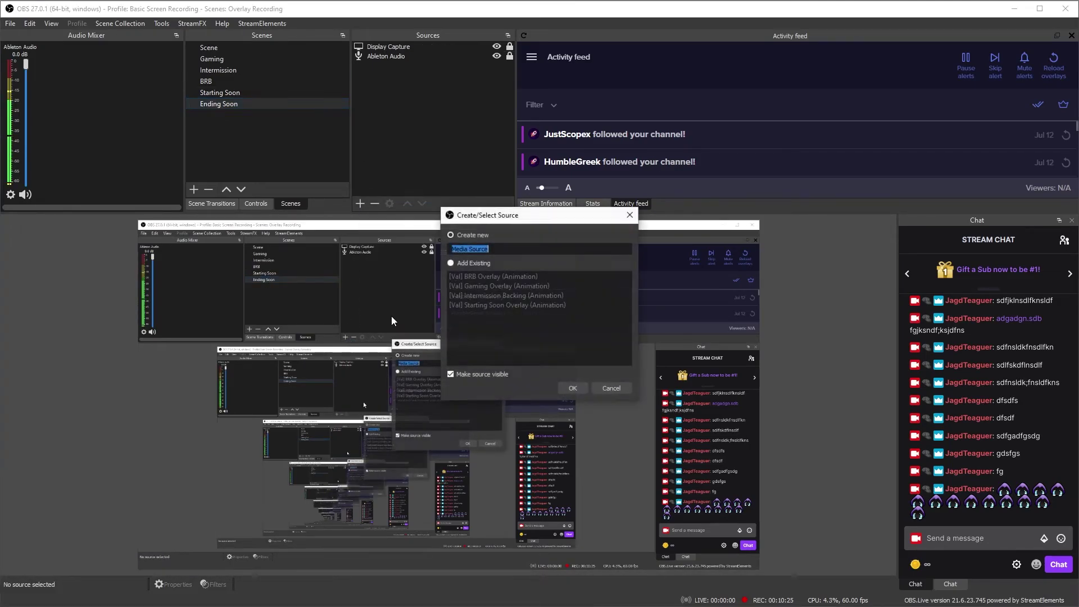
type("[Val] Stream Endi")
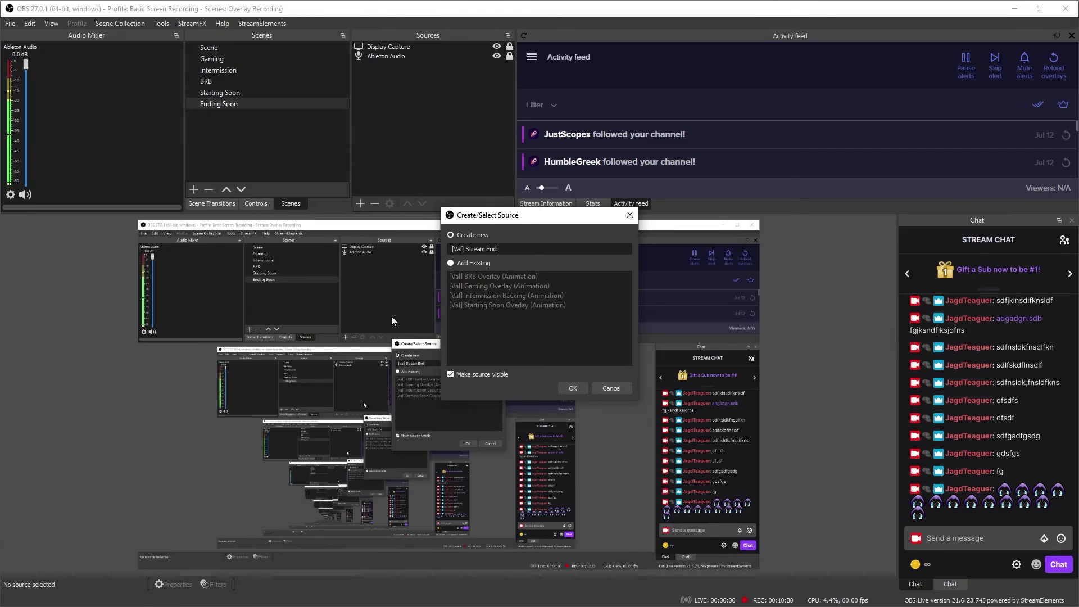
type("ng (Animation")
key("Return")
Use "Valorant Stream Ending (Overlay).webm" from the Ending Soon folder of the Valorant Overlay Files as the media source's local file
left_click(710, 387)
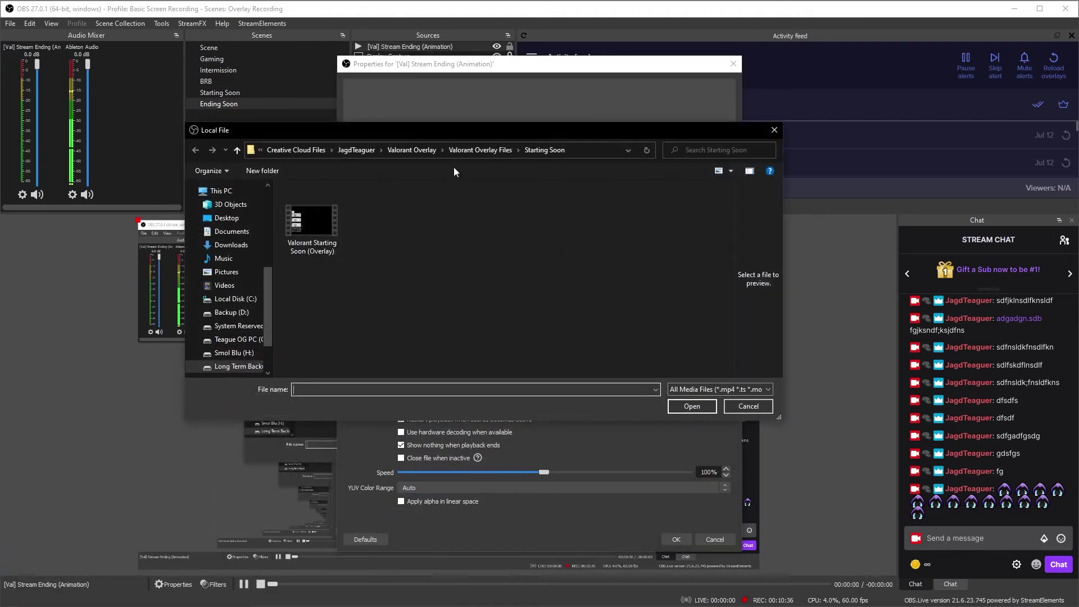
left_click(473, 151)
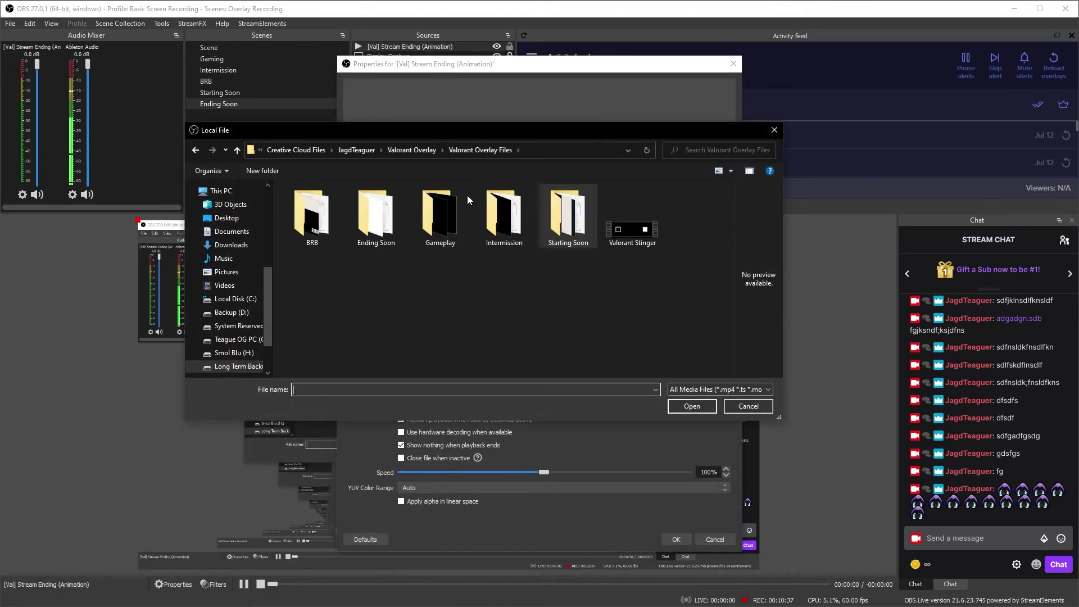
double_click(376, 215)
left_click(336, 233)
left_click(688, 405)
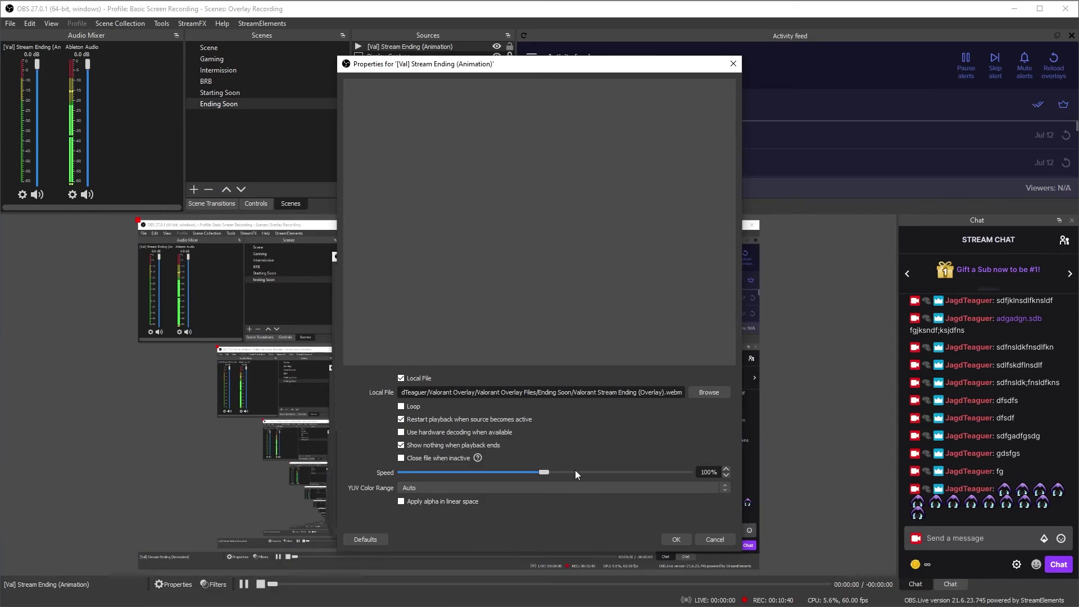
Turn on looping for the "[Val] Stream Ending (Animation)" media source, accept its properties and hide the source
left_click(401, 406)
left_click(676, 539)
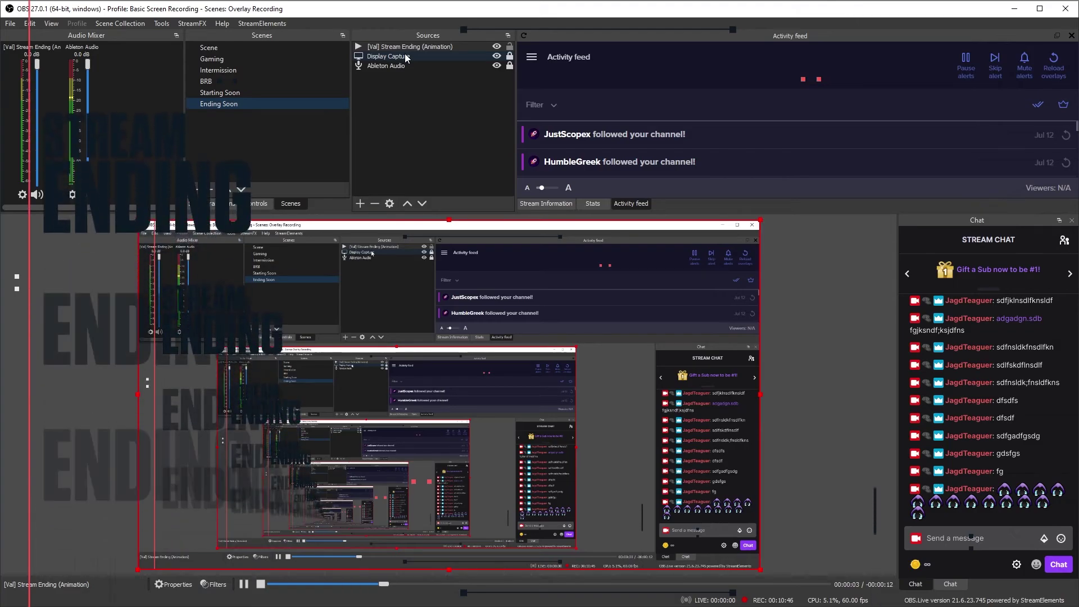
left_click(497, 47)
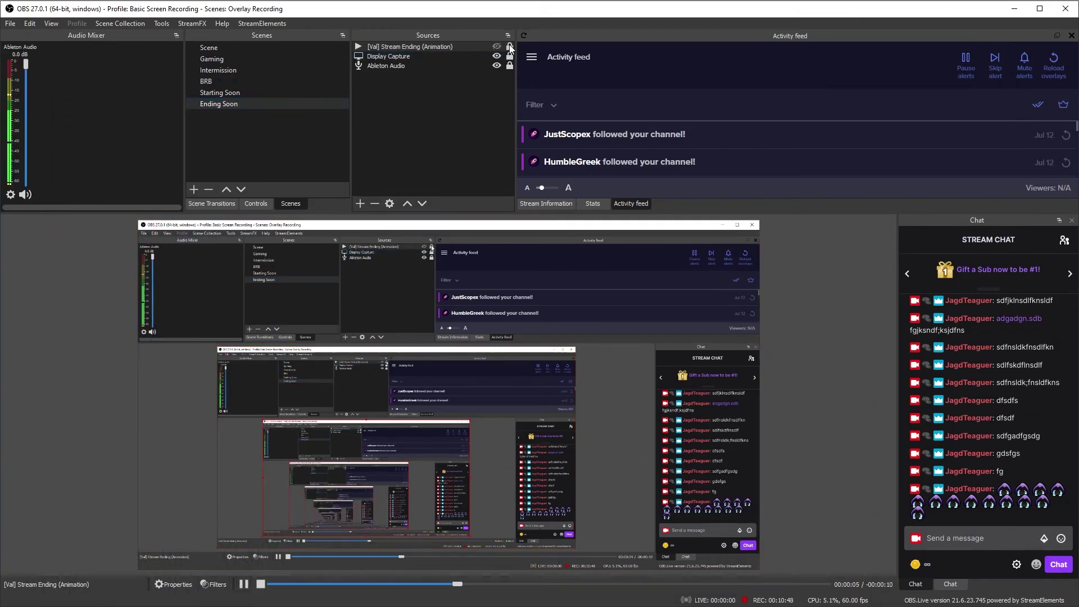
Add a new browser source named "(SE) [Val] Stream Eding Caht" to the Ending Soon scene with its default properties
left_click(360, 203)
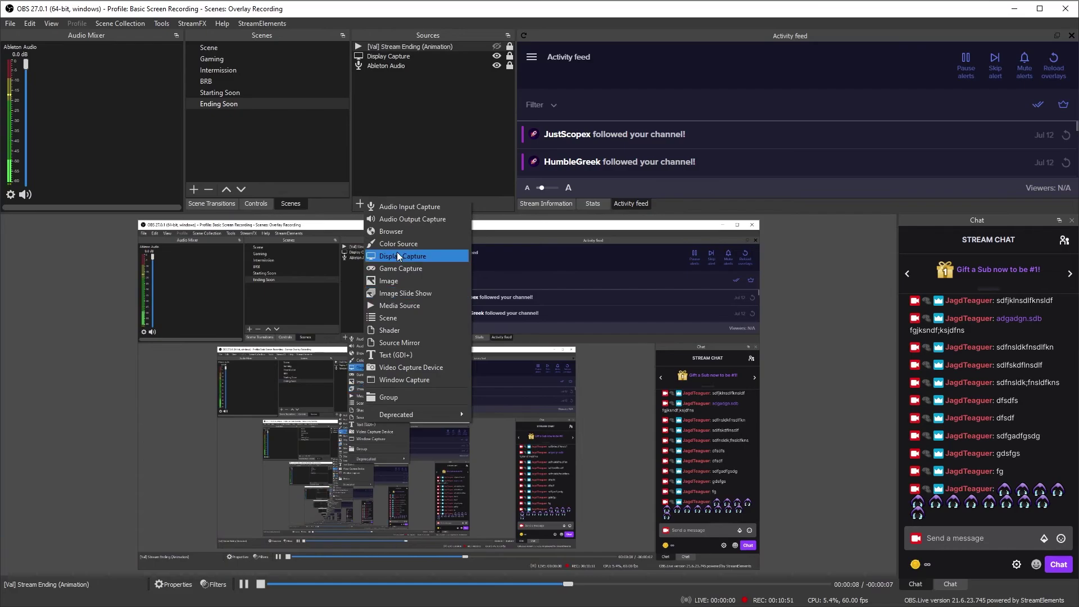
left_click(399, 233)
type("(SE)")
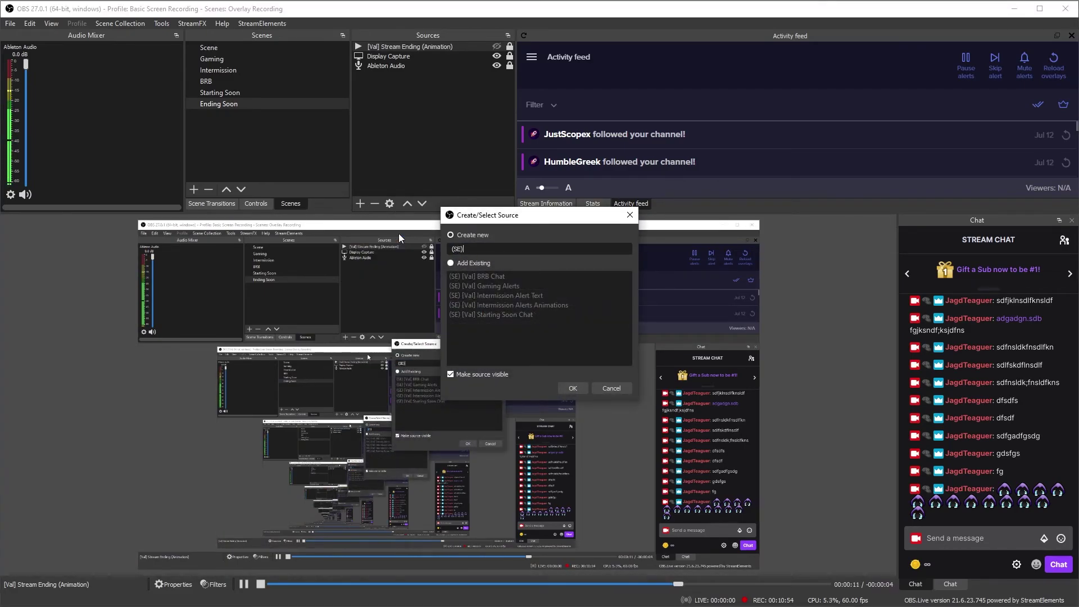
type(" [Val] Stream ending")
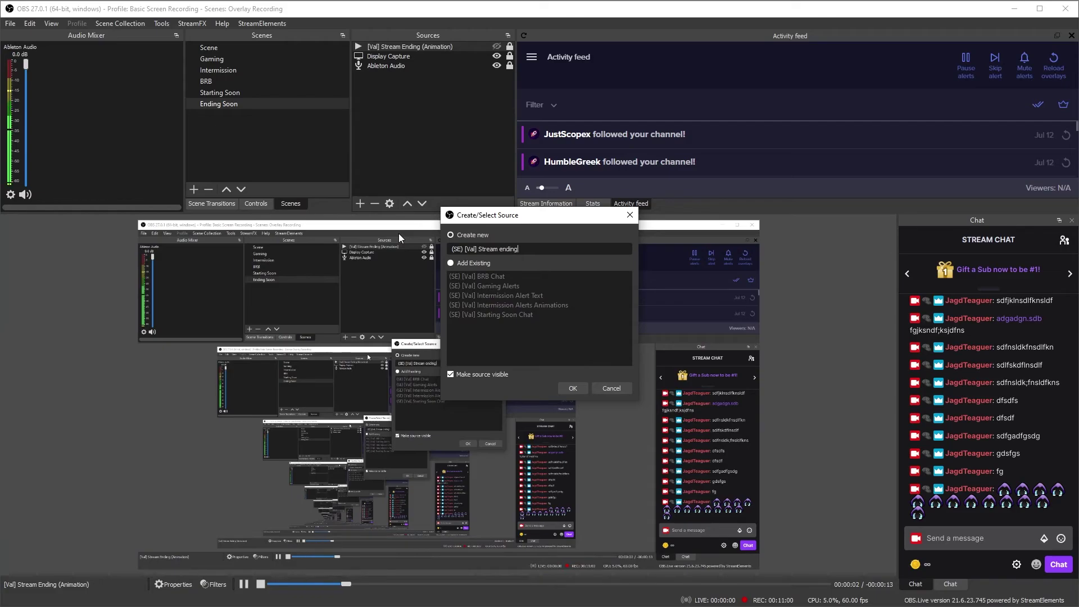
key("BackSpace")
key("BackSpace")
type("Eding")
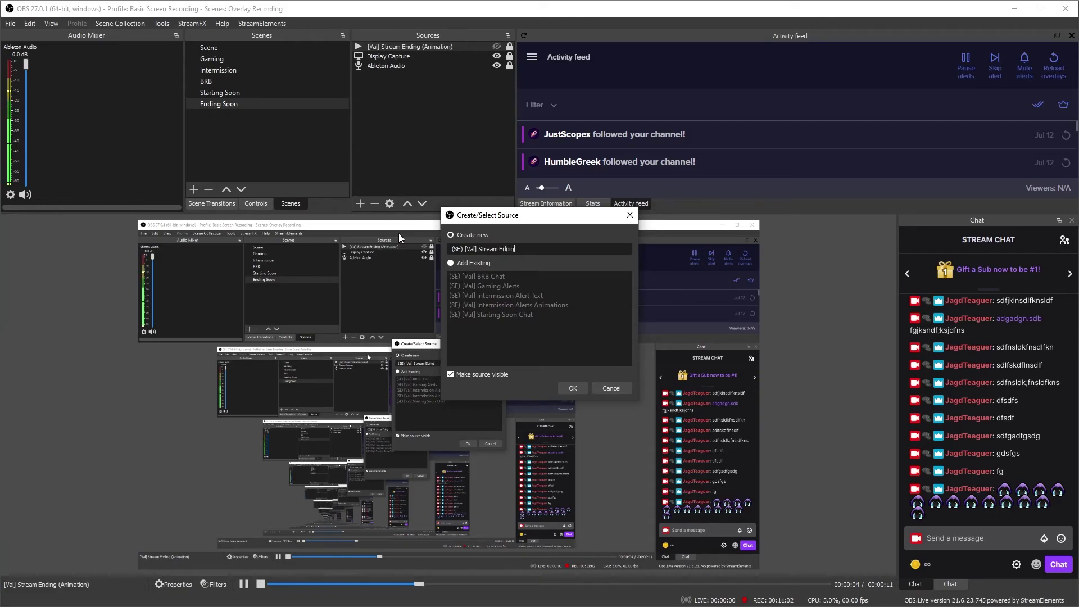
type(" Caht")
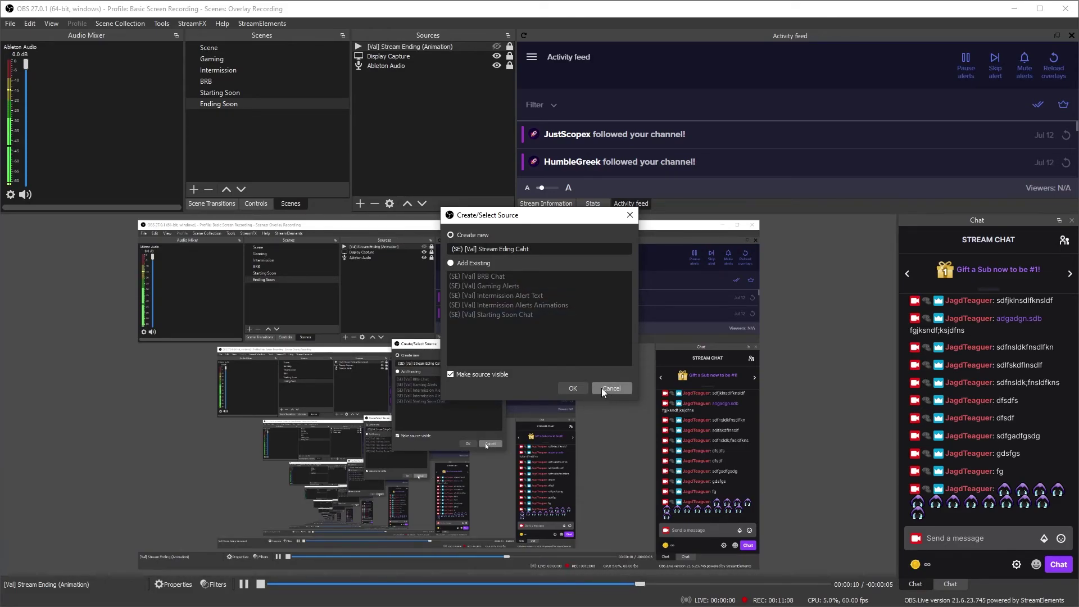
left_click(573, 388)
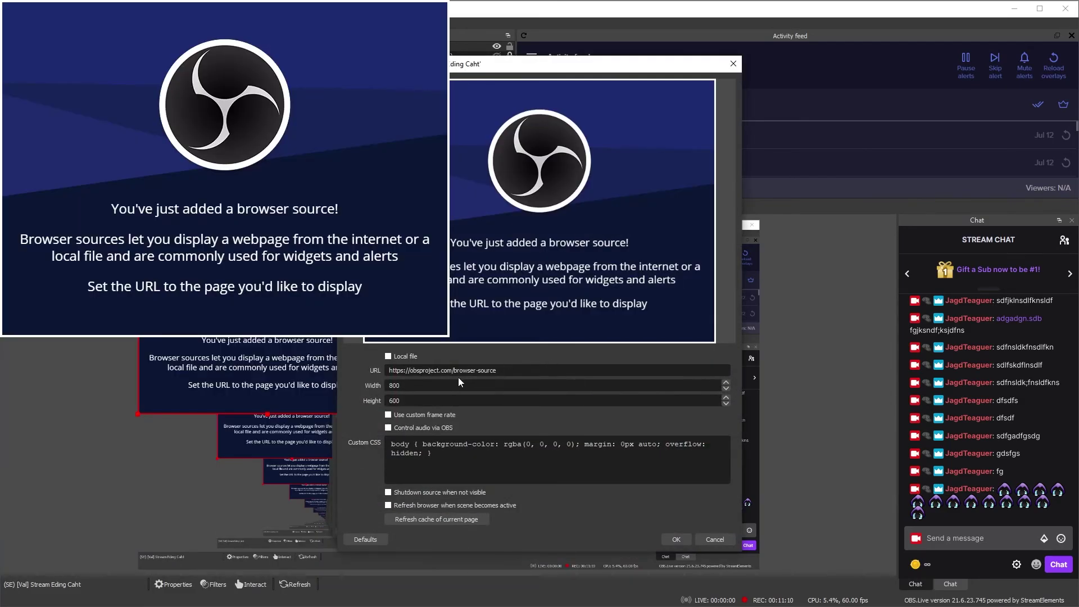
left_click(679, 542)
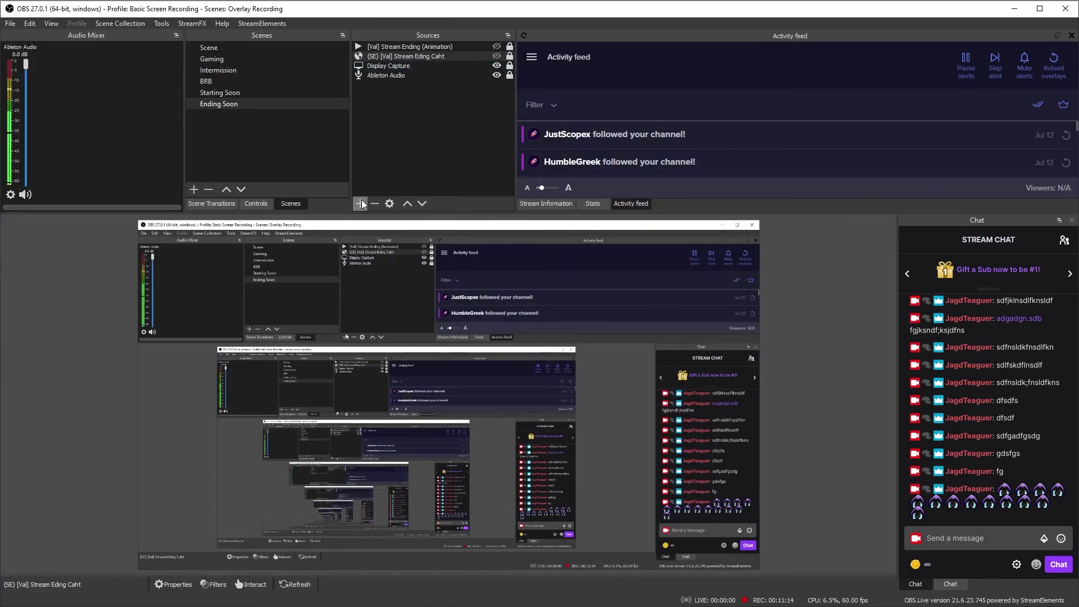
Add a new image source named "[Val] Stream Ending Background" to the Ending Soon scene
left_click(361, 202)
left_click(386, 290)
type("[Val] ")
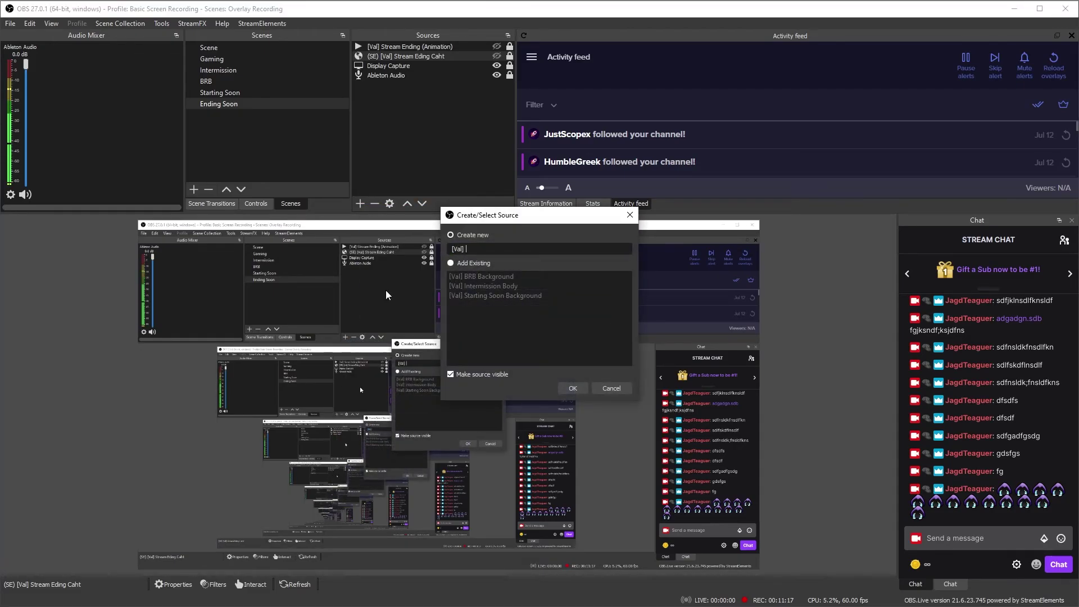
type("Stream Ending Background")
key("Return")
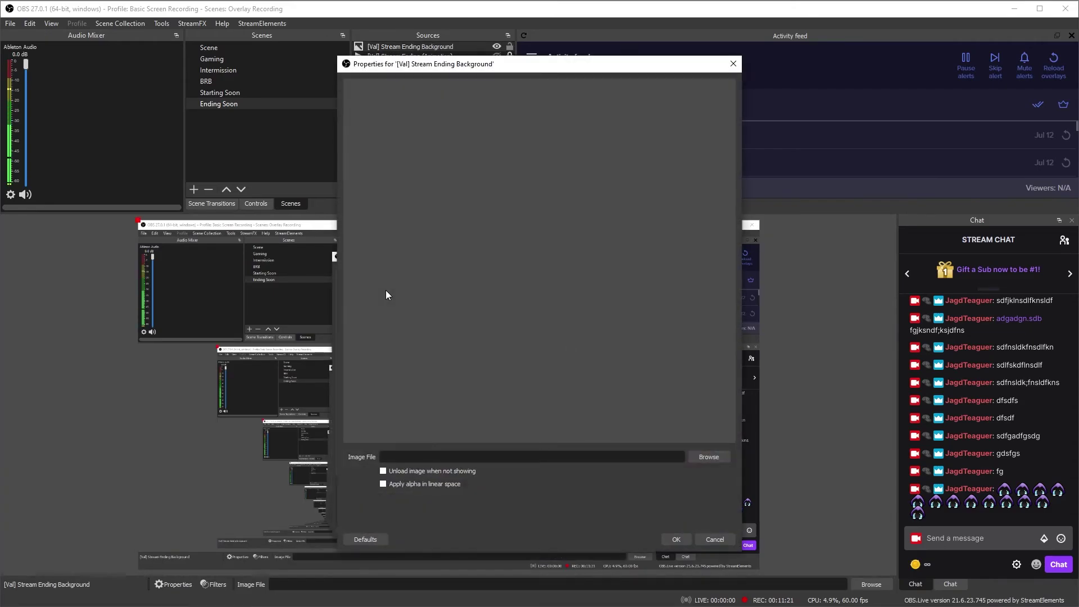
Use "Valorant Stream Ending 2 (Background).png" as the image file, and place the locked background source below the chat source
left_click(708, 460)
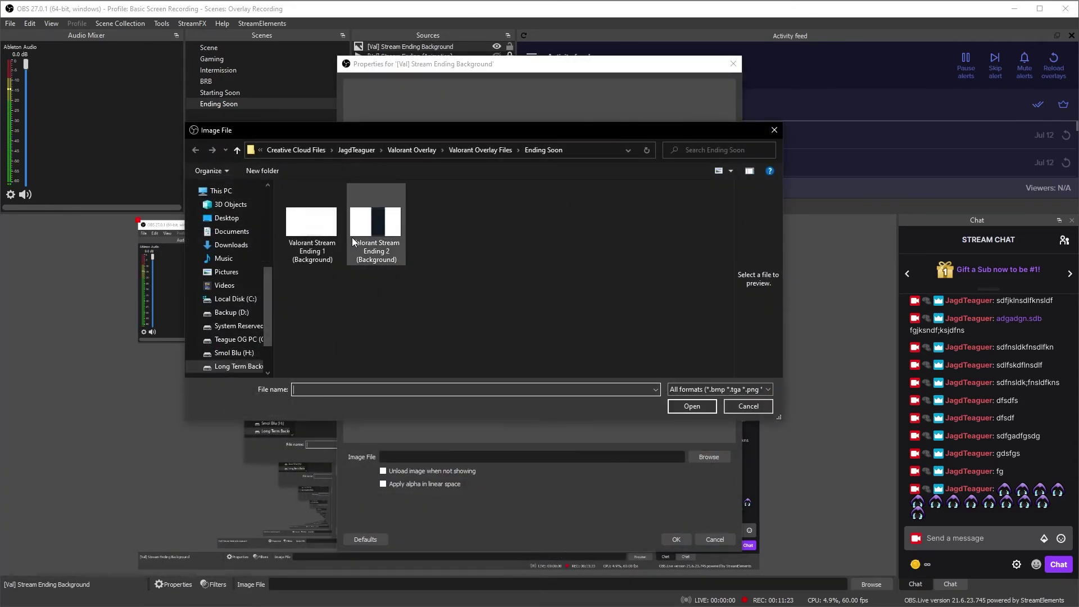
left_click(371, 236)
left_click(694, 407)
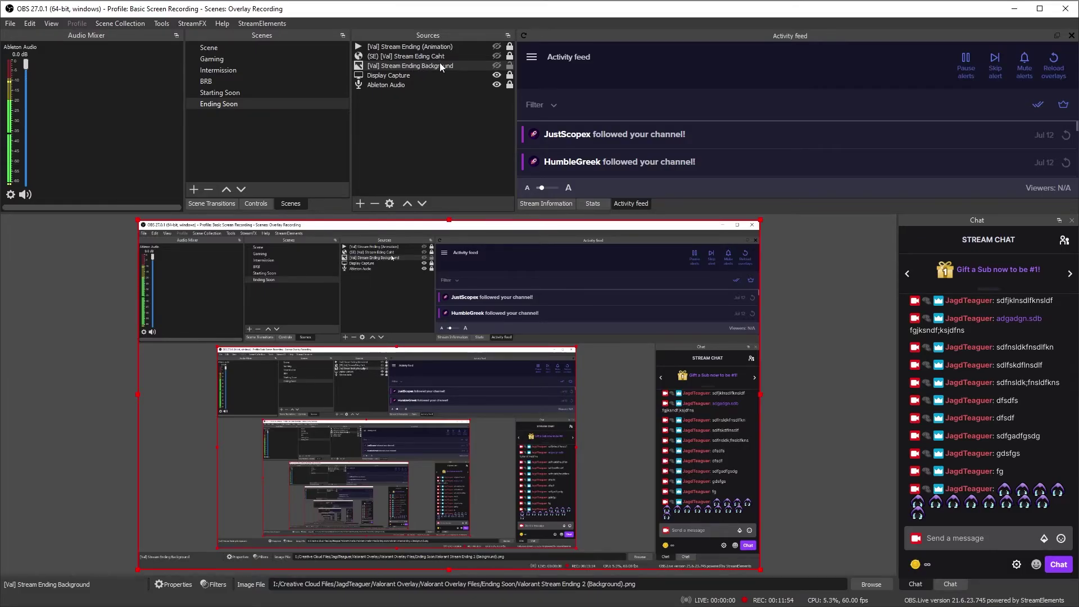
left_click_drag(438, 52, 440, 66)
left_click(510, 66)
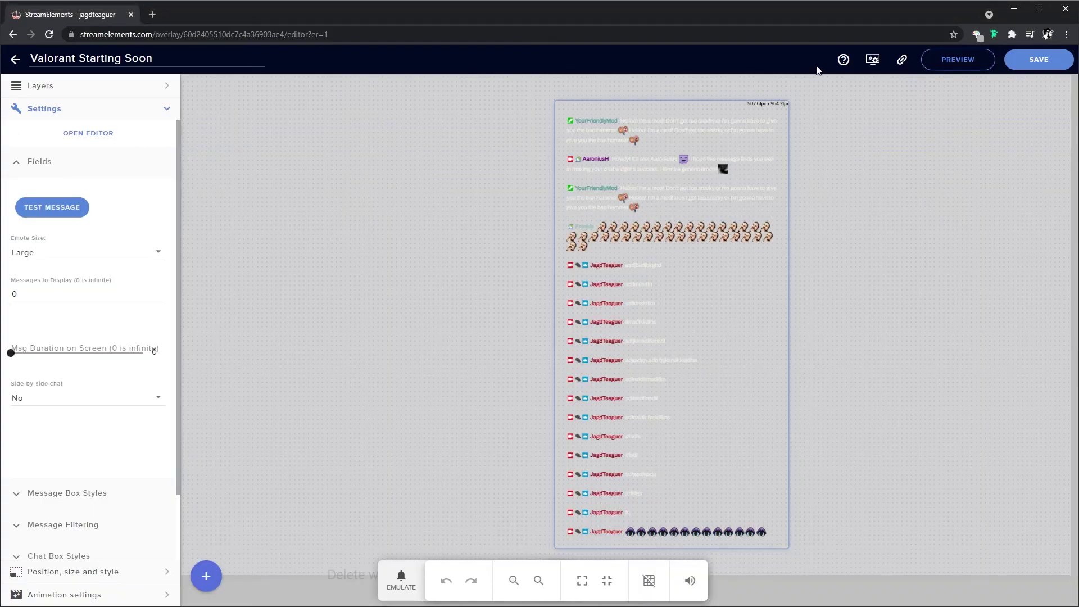
Copy the Valorant Starting Soon overlay's URL in StreamElements and return to OBS
left_click(902, 60)
left_click(1013, 8)
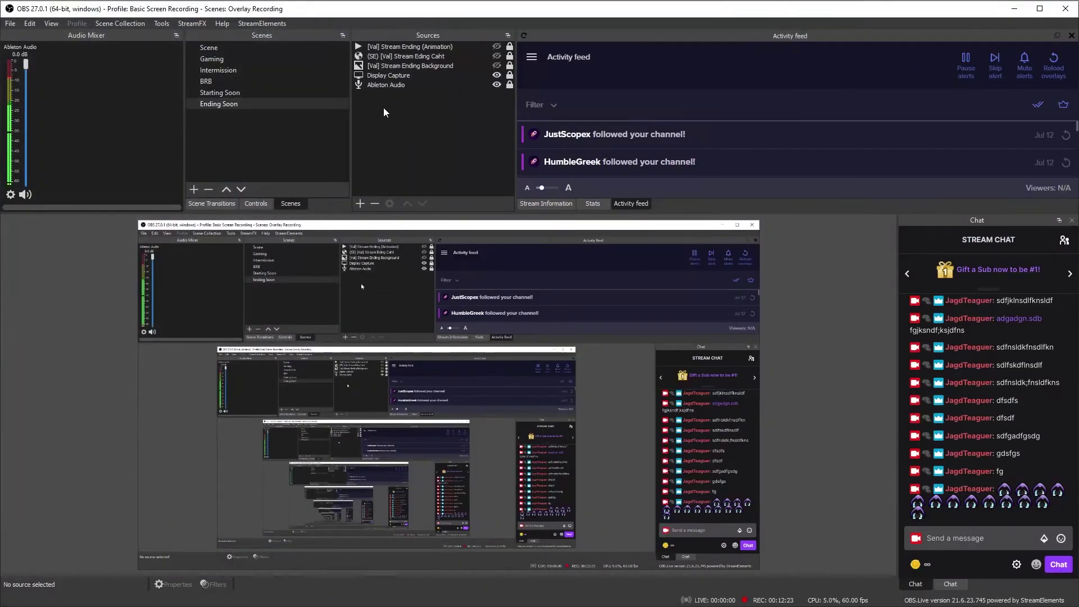
Paste the copied overlay URL into the "(SE) [Val] Stream Eding Caht" browser source and set its size to 1920 by 1080
left_click(412, 56)
right_click(412, 53)
left_click(387, 60)
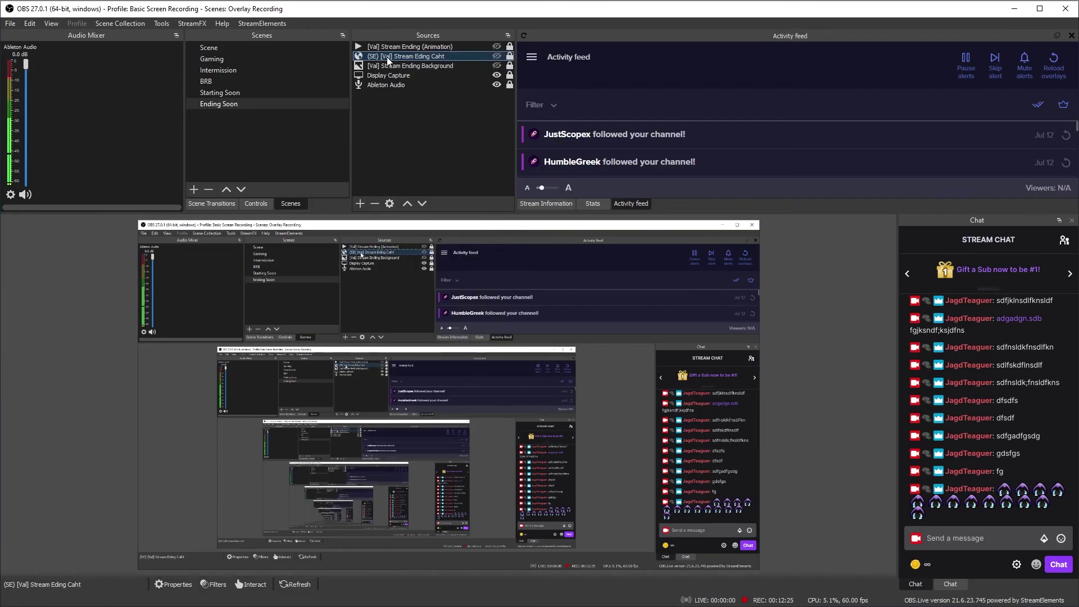
right_click(387, 59)
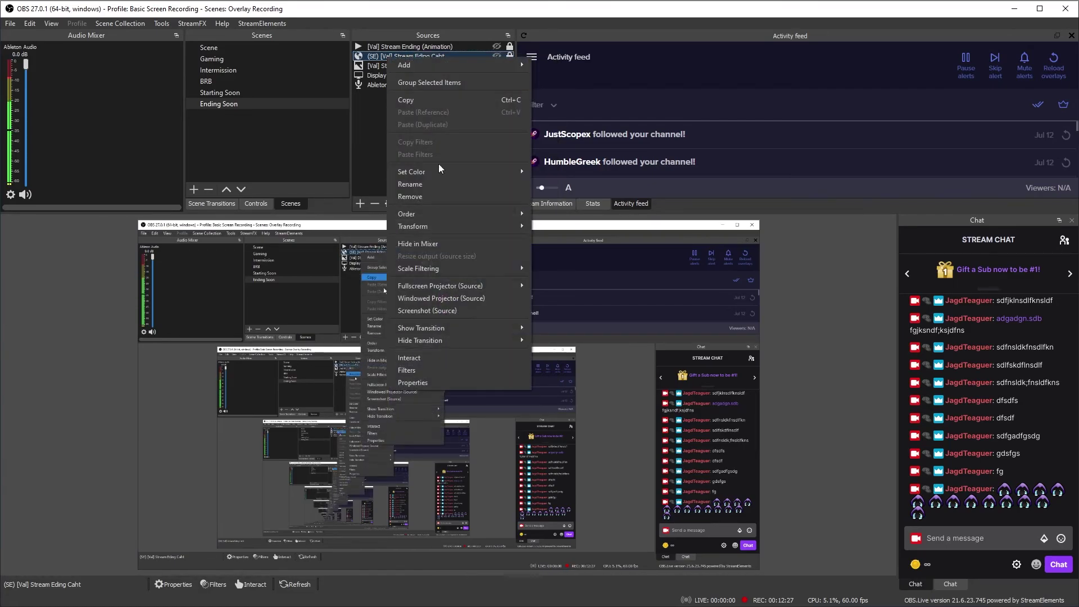
left_click(416, 458)
left_click_drag(543, 368, 378, 373)
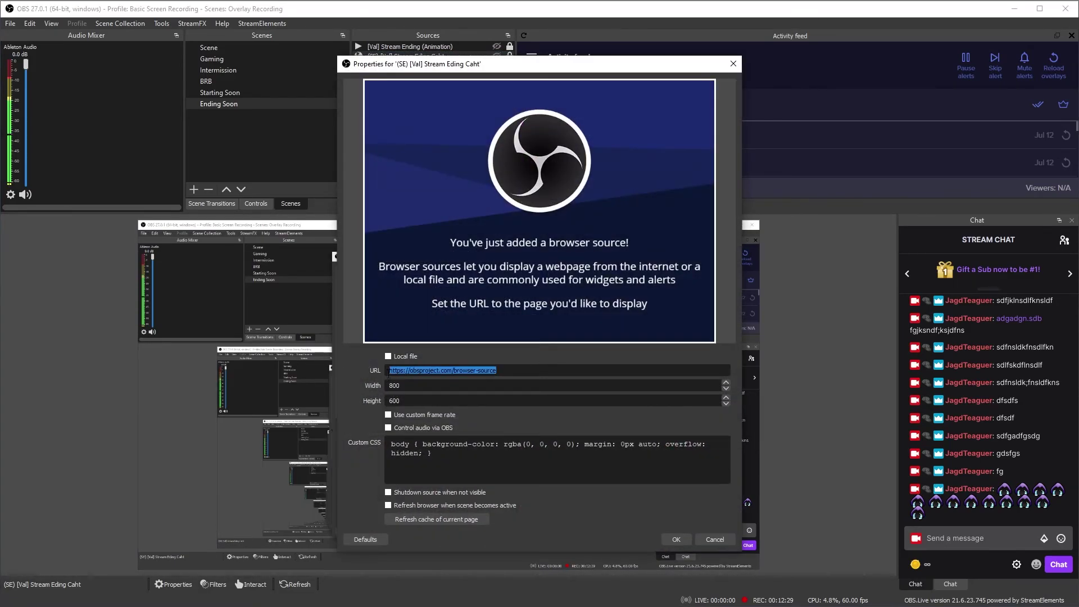
key("ctrl+v")
type("1920")
key("Tab")
type("1080")
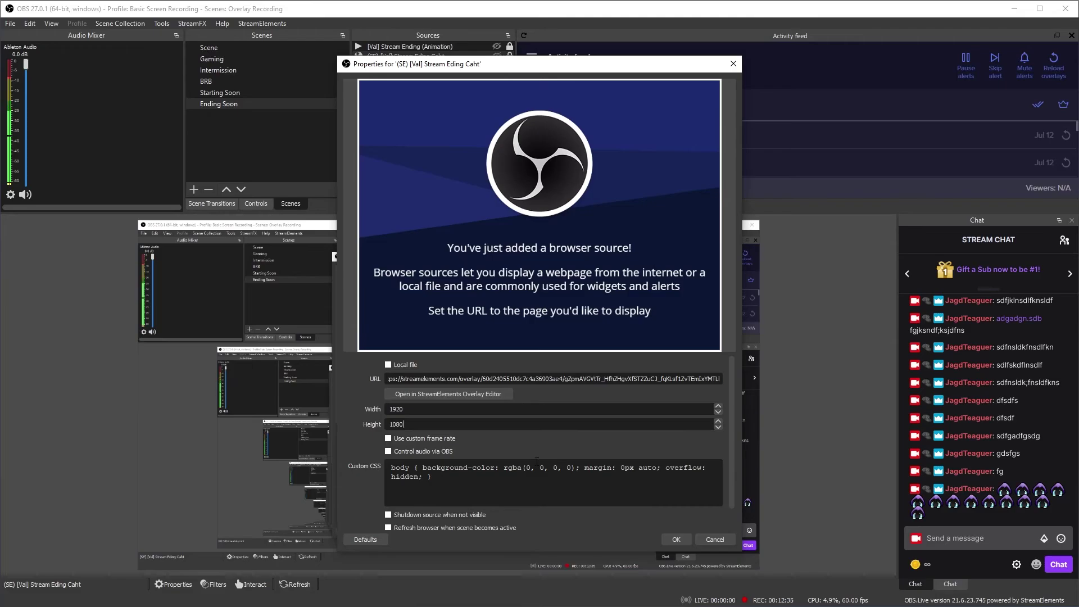
scroll(534, 450, "down", 1)
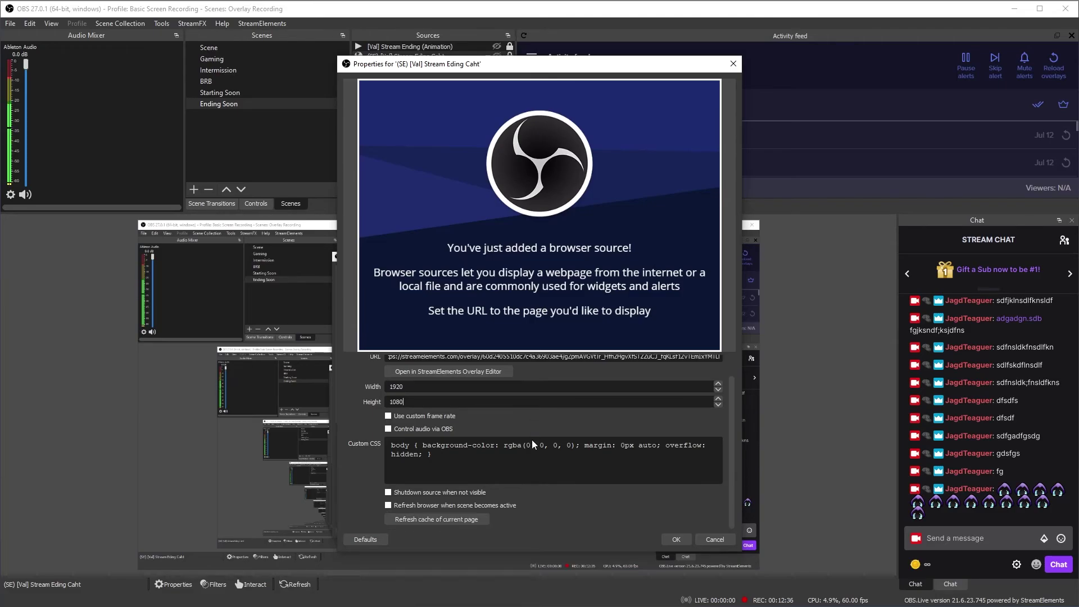
left_click(677, 539)
Show the Stream Ending chat and background sources, and send test messages "gsdgsdfdf", "gsdg", "sdsdgsdgsd", "gsdgsdg" and "sdgsdgsdgs" in the stream chat
left_click(496, 57)
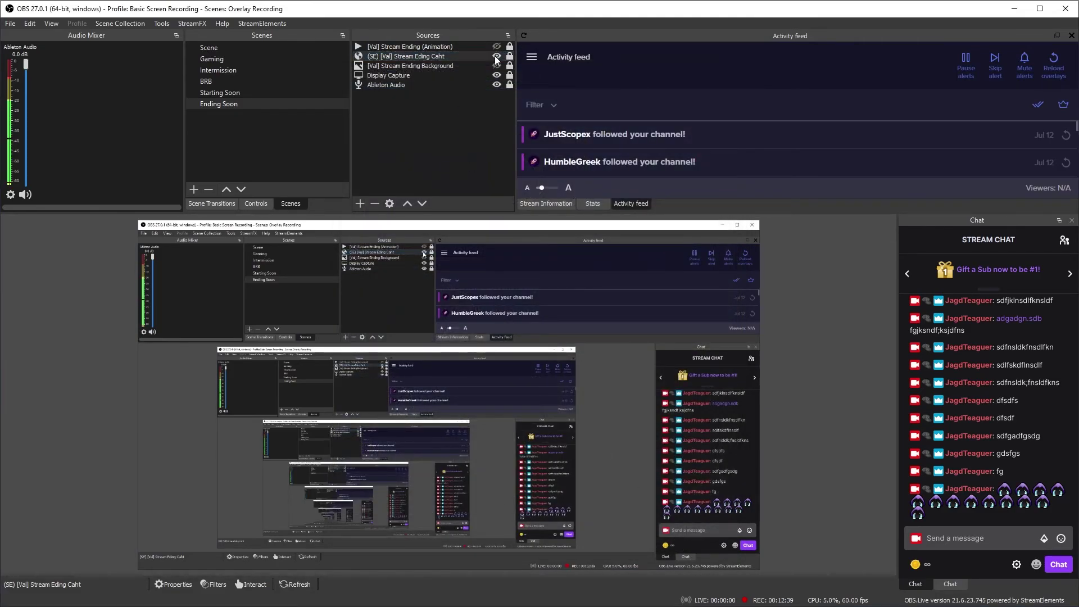
left_click(978, 537)
type("gsdgsdfdf")
key("Return")
type("gsdg")
key("Return")
type("sdsdgsdgsd")
key("Return")
type("gsdgsdg")
key("Return")
type("sdgsdgsdgs")
key("Return")
type("dgsdg")
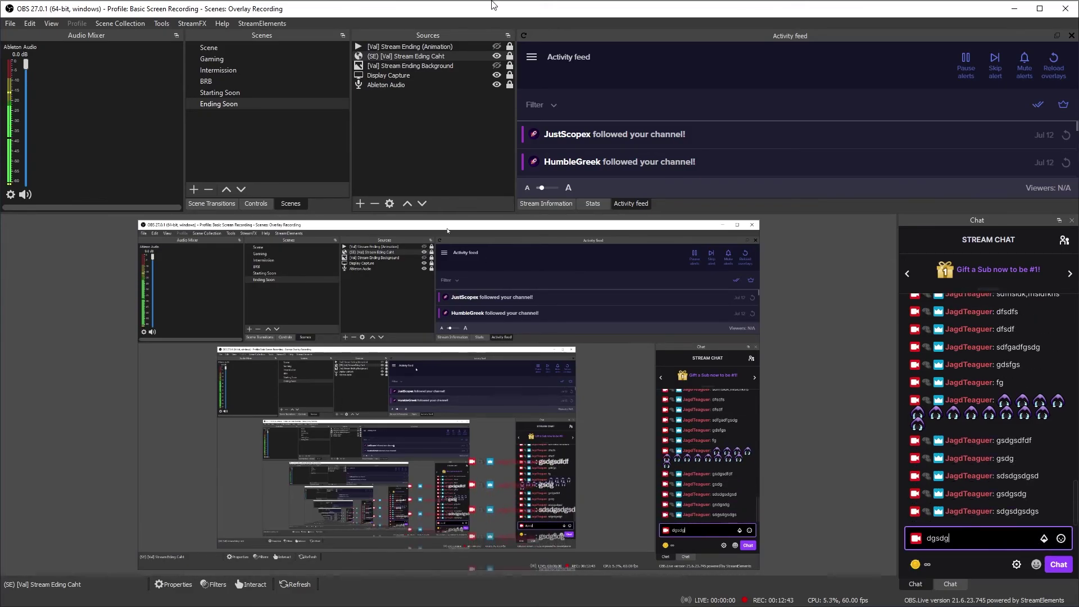
left_click(497, 65)
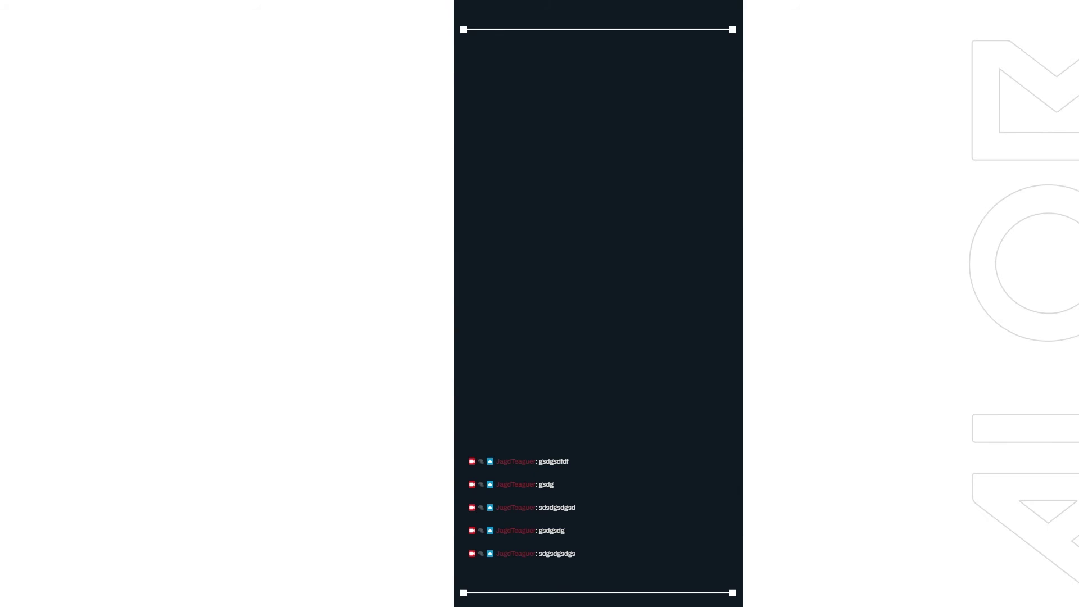
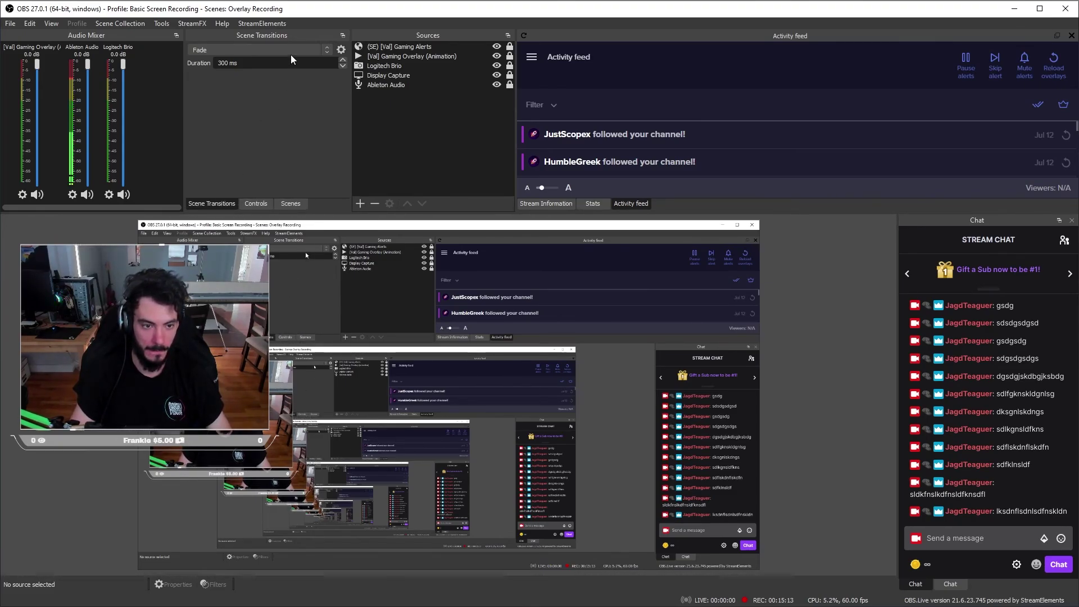
Add a stinger scene transition named "Valorant Stinger"
left_click(276, 50)
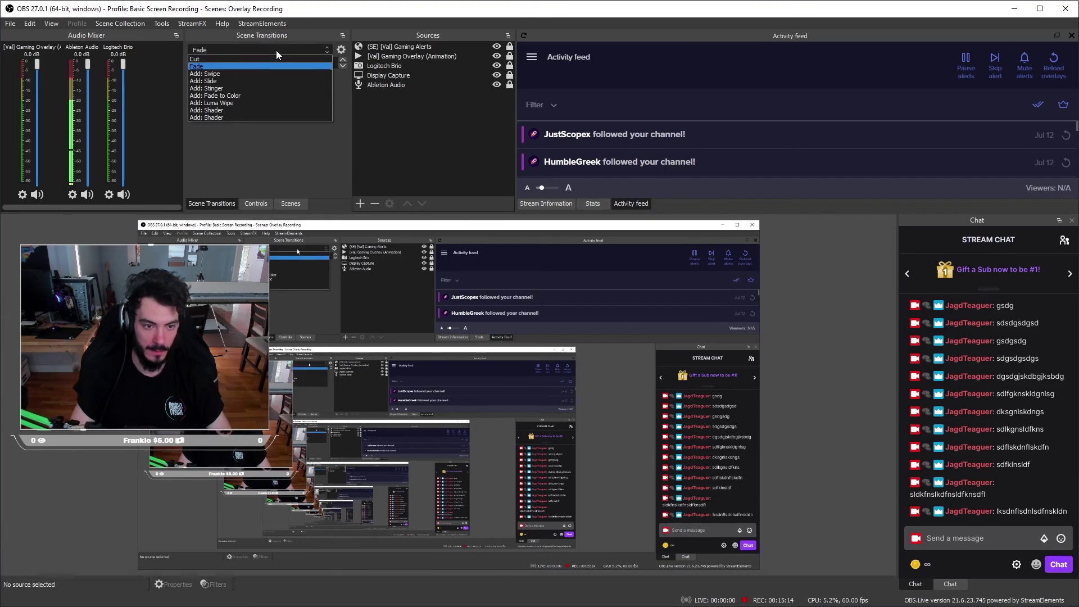
left_click(217, 89)
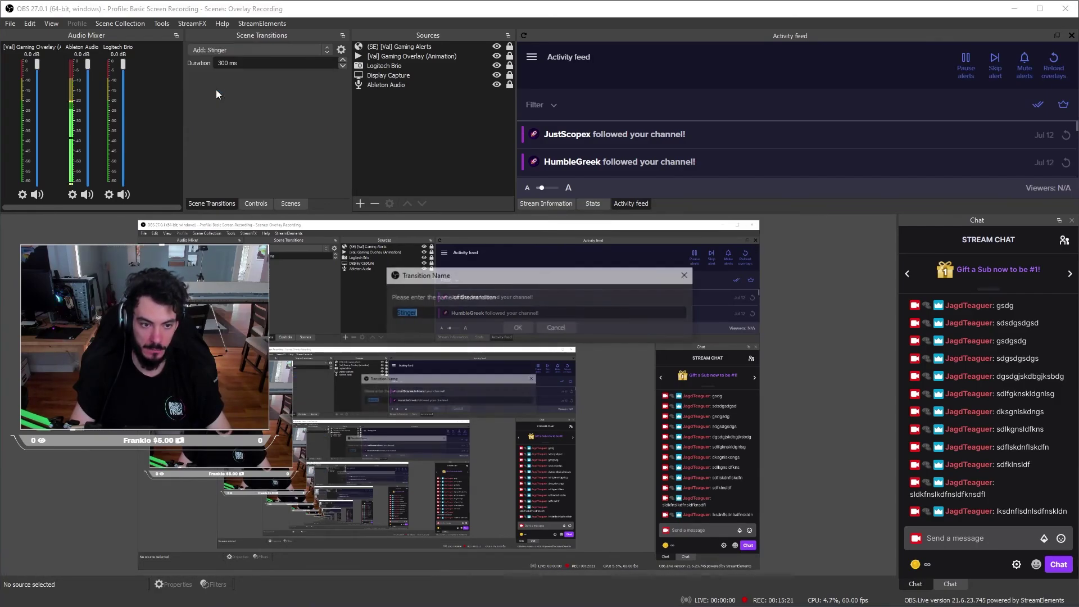
type("Valoran")
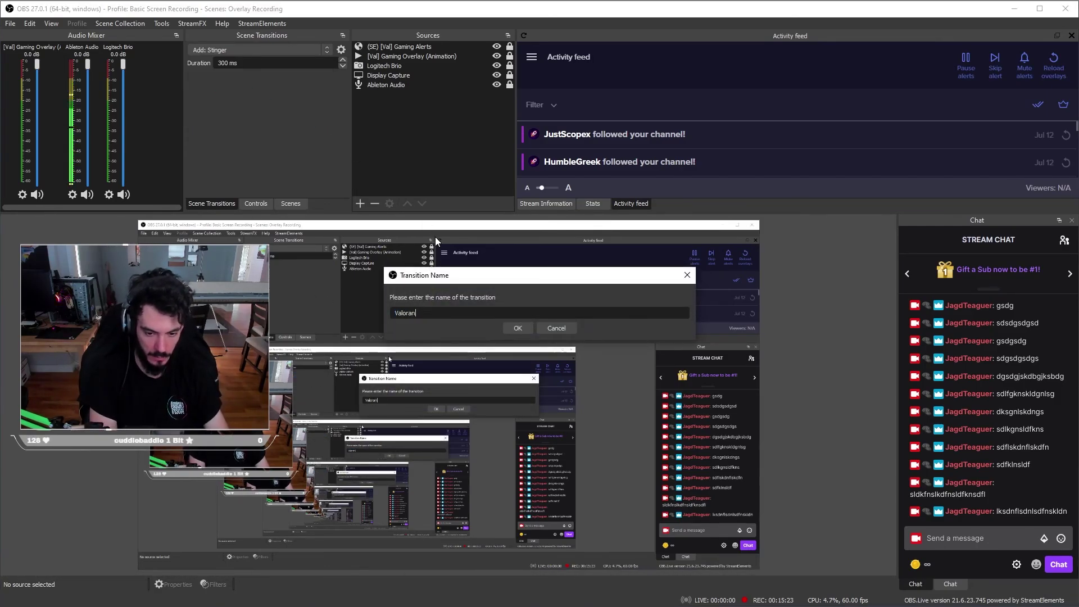
type("t Stinger")
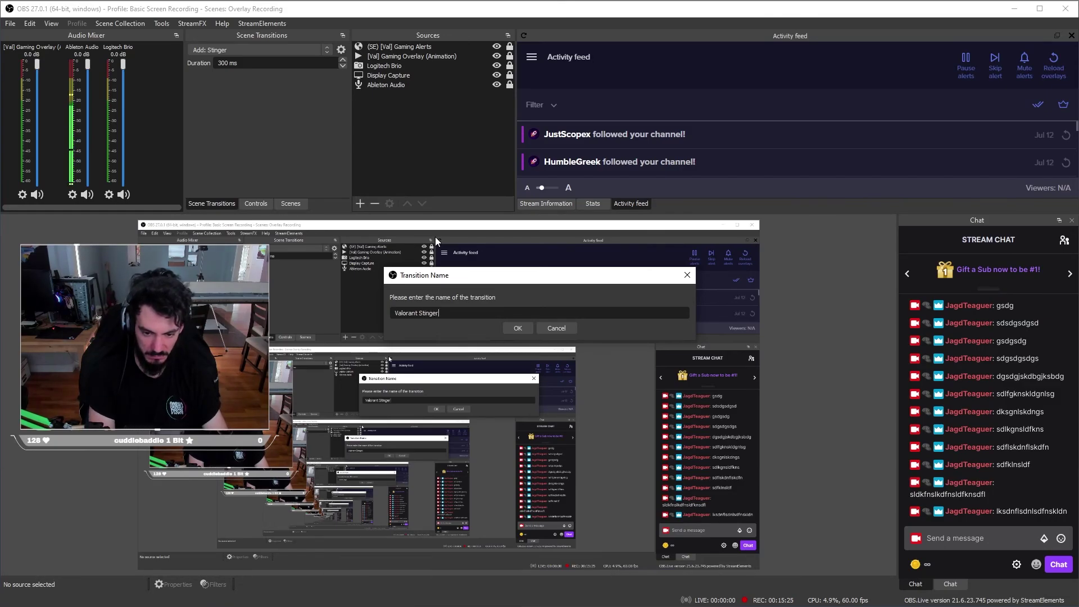
key("Return")
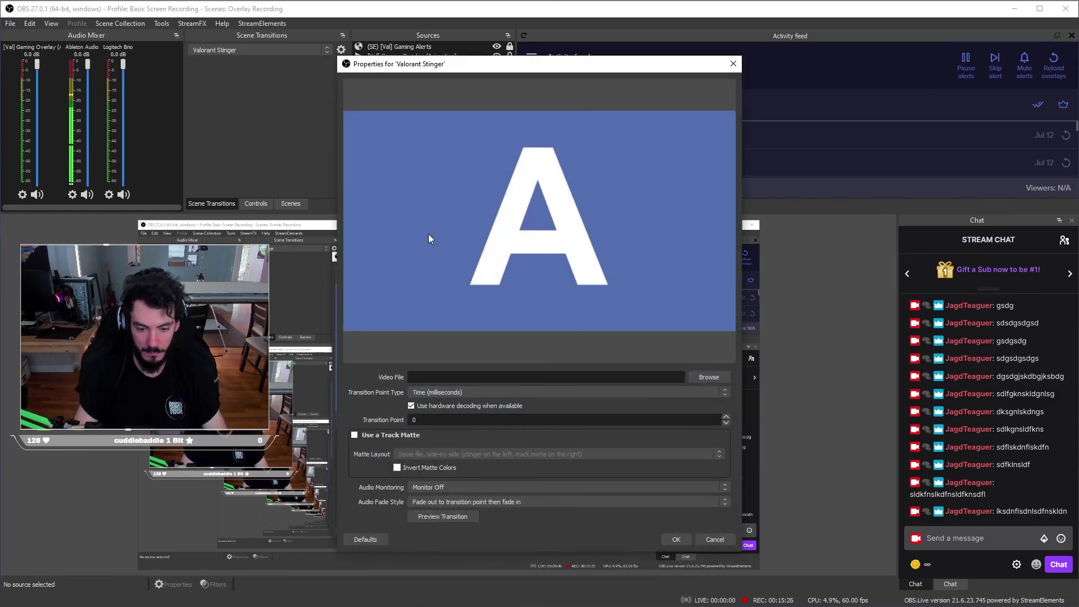
Use "Valorant Stinger.webm" from the Valorant Overlay Files folder as the stinger's video file
left_click(704, 376)
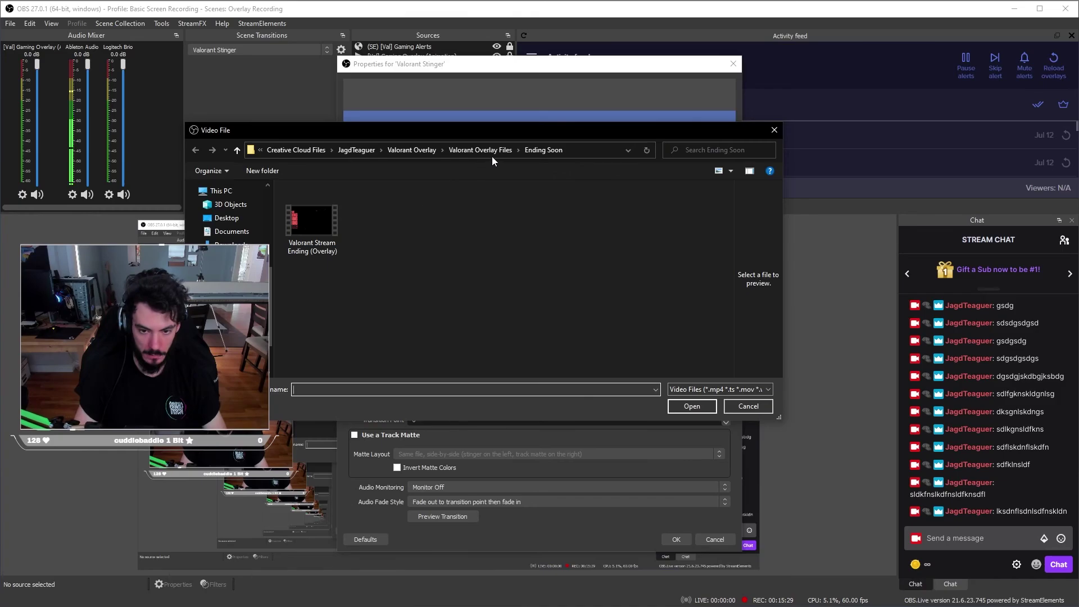
left_click(480, 150)
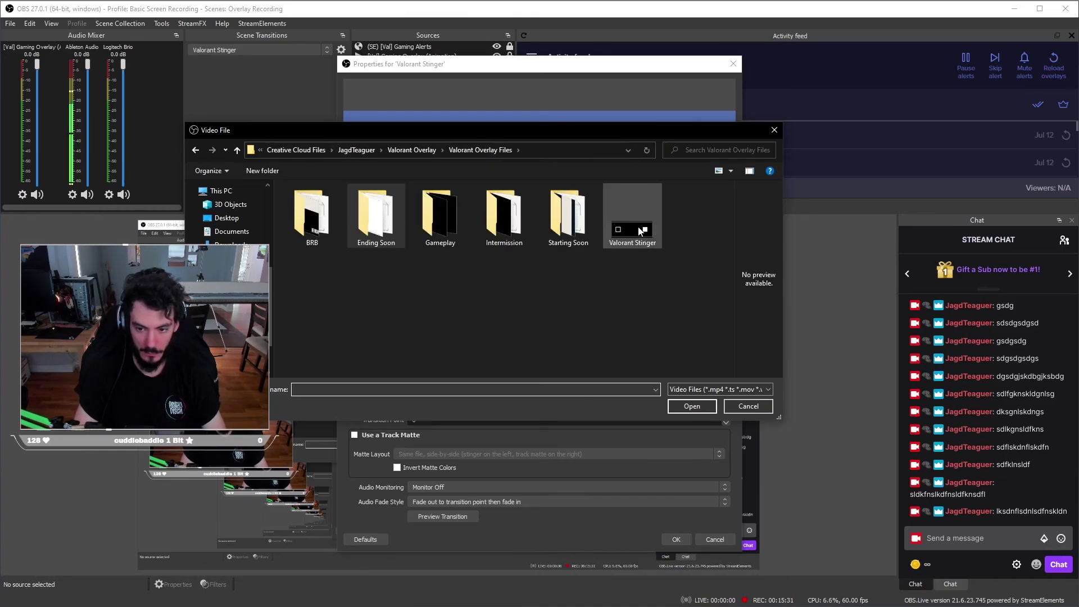
left_click(639, 230)
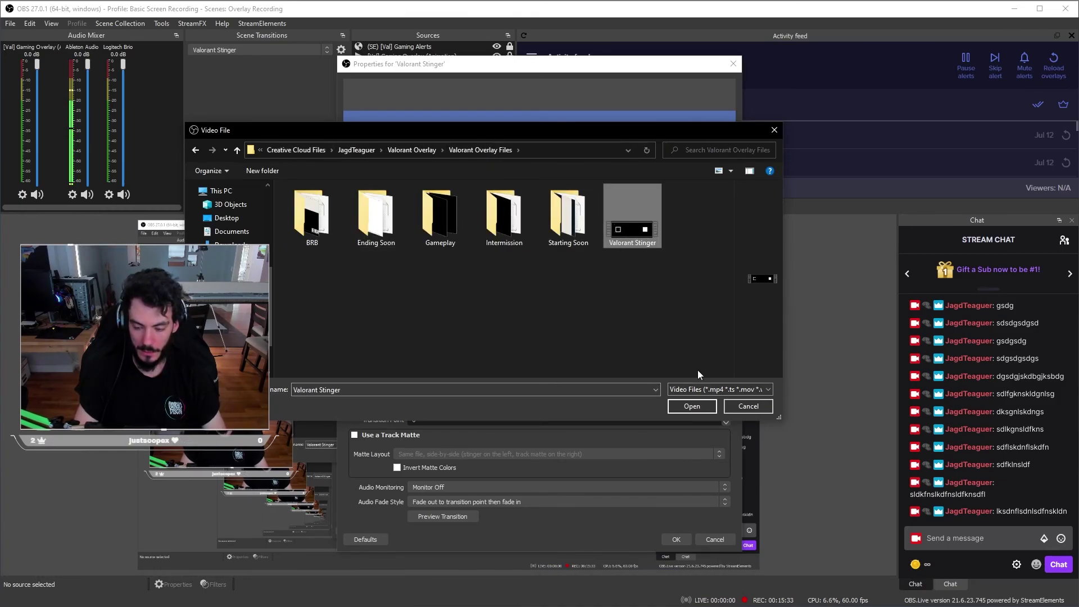
left_click(691, 406)
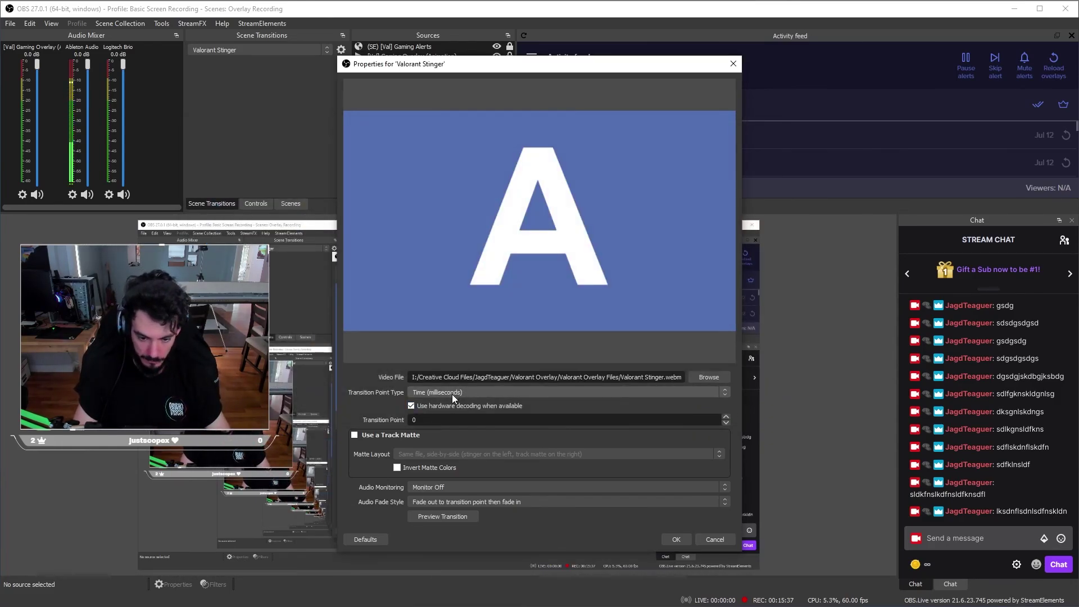
Enable the track matte with the same-file, side-by-side layout, preview the transition and accept the stinger's properties
left_click(354, 435)
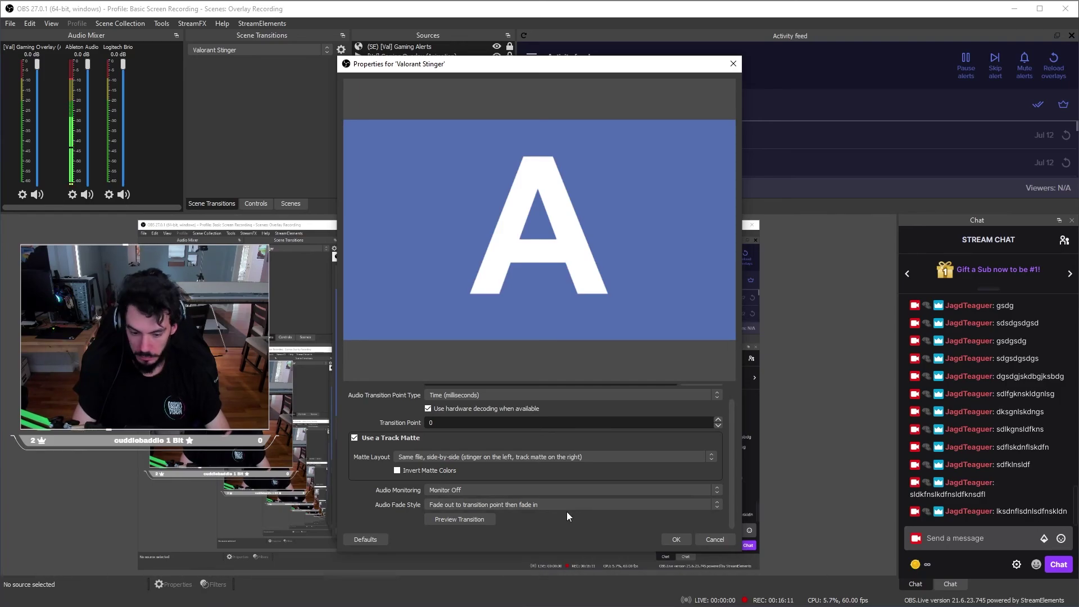
scroll(375, 454, "up", 1)
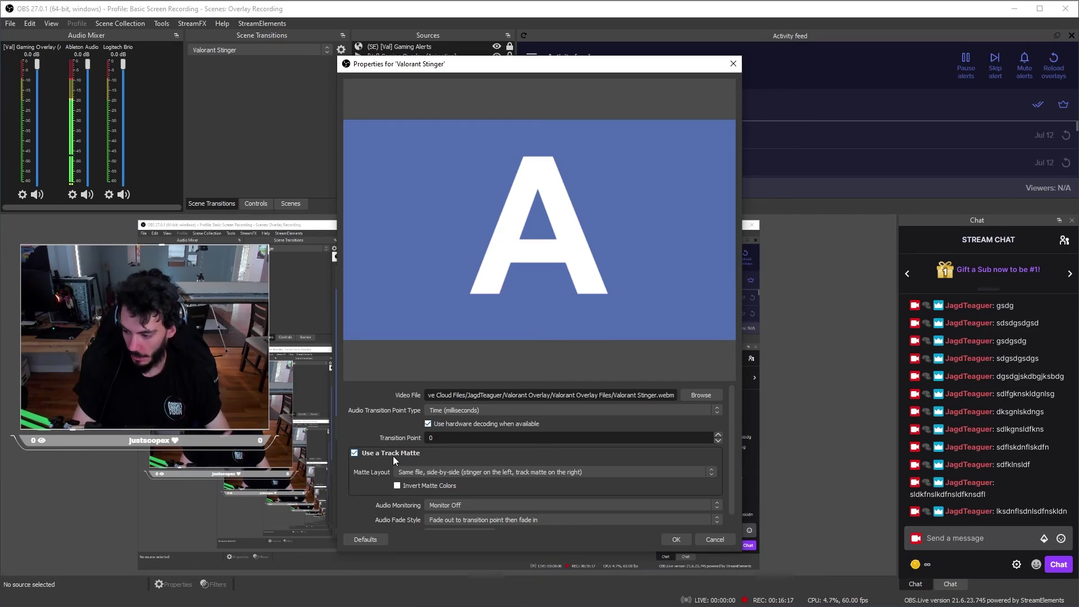
scroll(393, 457, "down", 1)
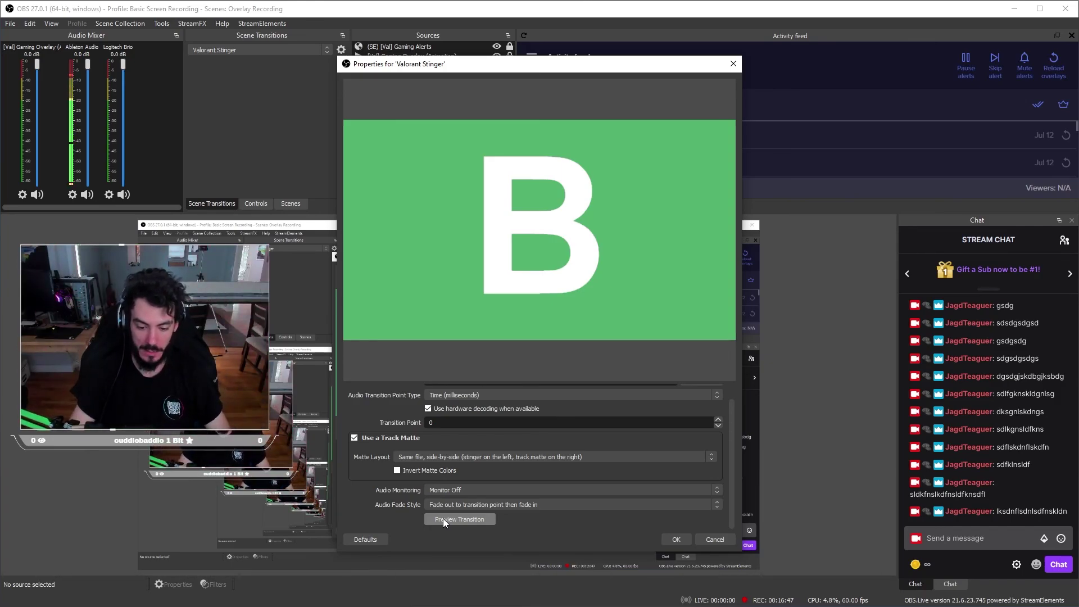
left_click(444, 522)
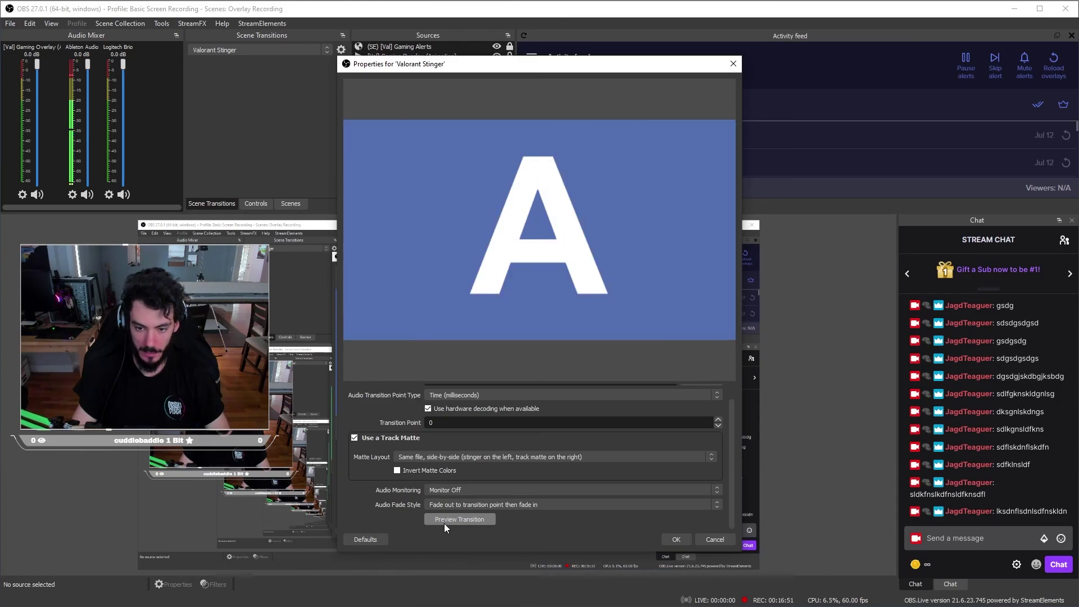
left_click(674, 539)
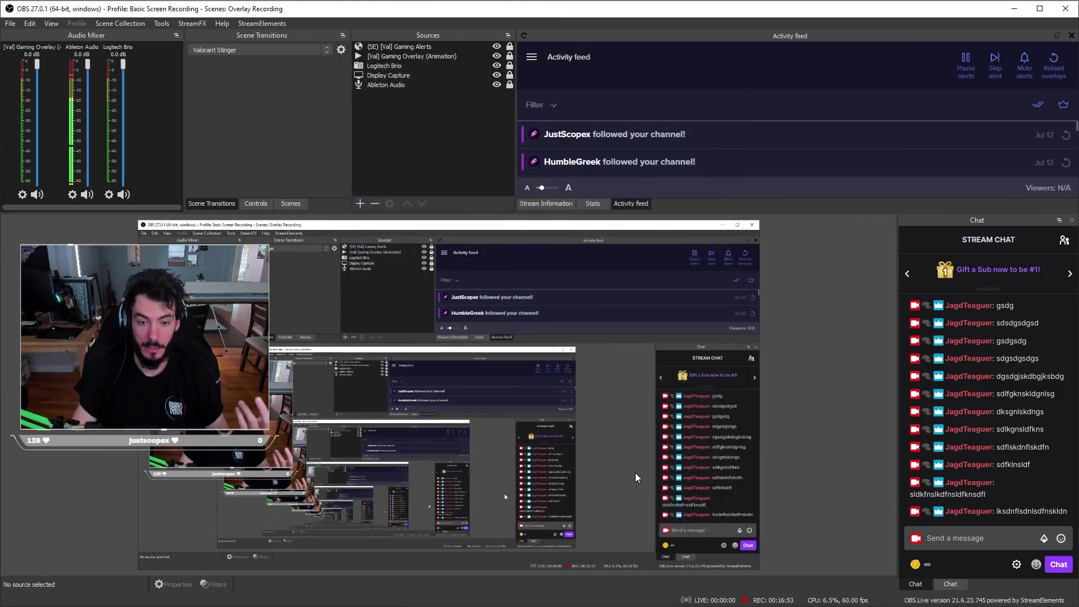
Switch from the Gaming scene to the Intermission scene to test the Valorant Stinger transition
left_click(291, 203)
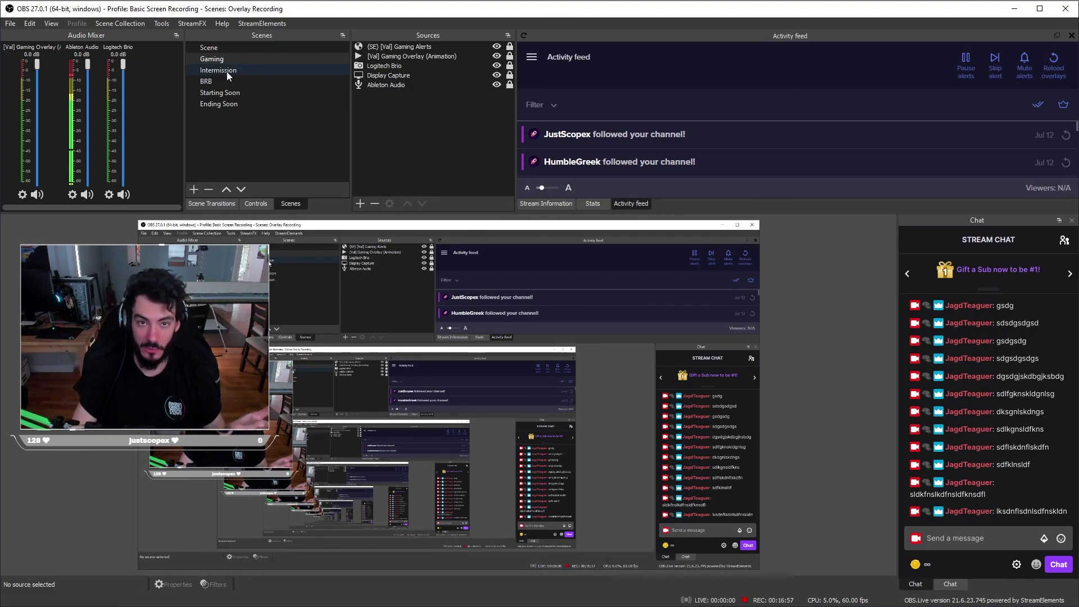
left_click(227, 72)
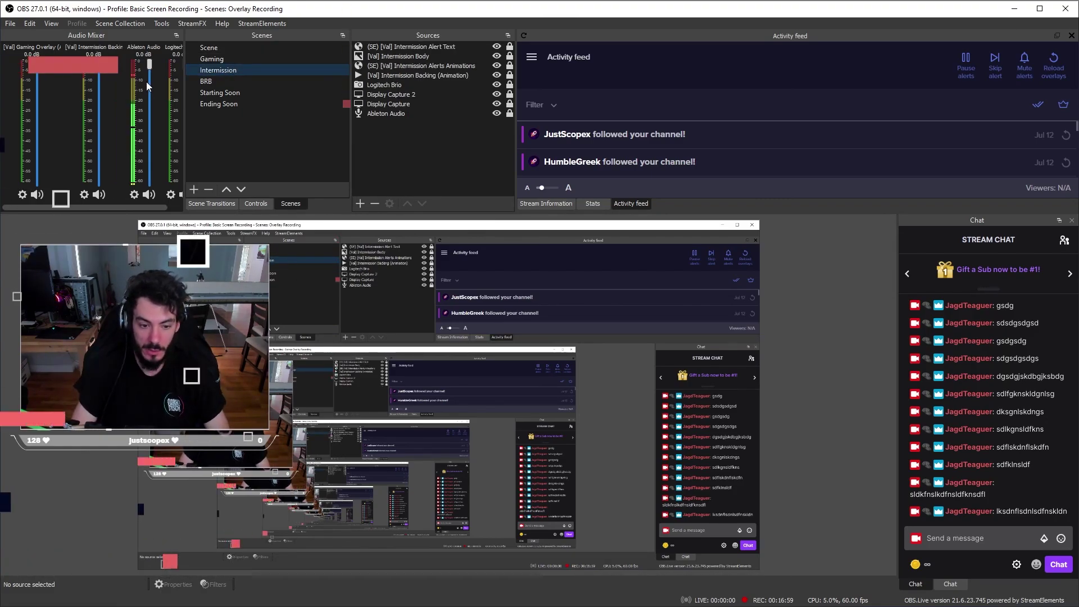